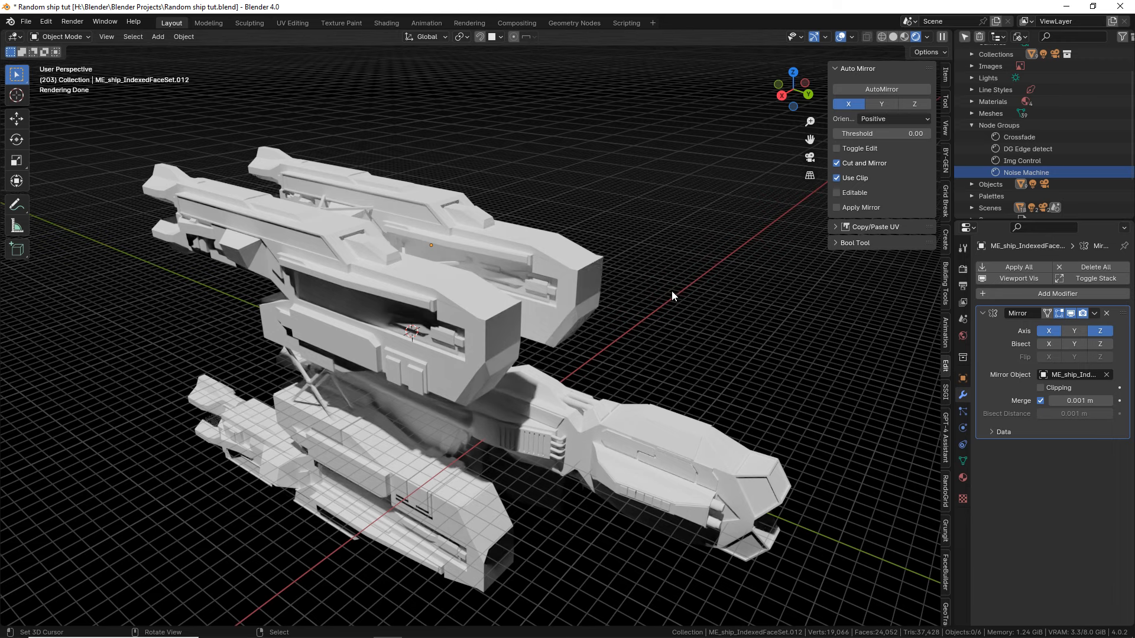
Place the 3D cursor in the empty space beside the ship and add a plane mesh there.
shift+right_click(671, 290)
key(shift+a)
mouse_move(763, 156)
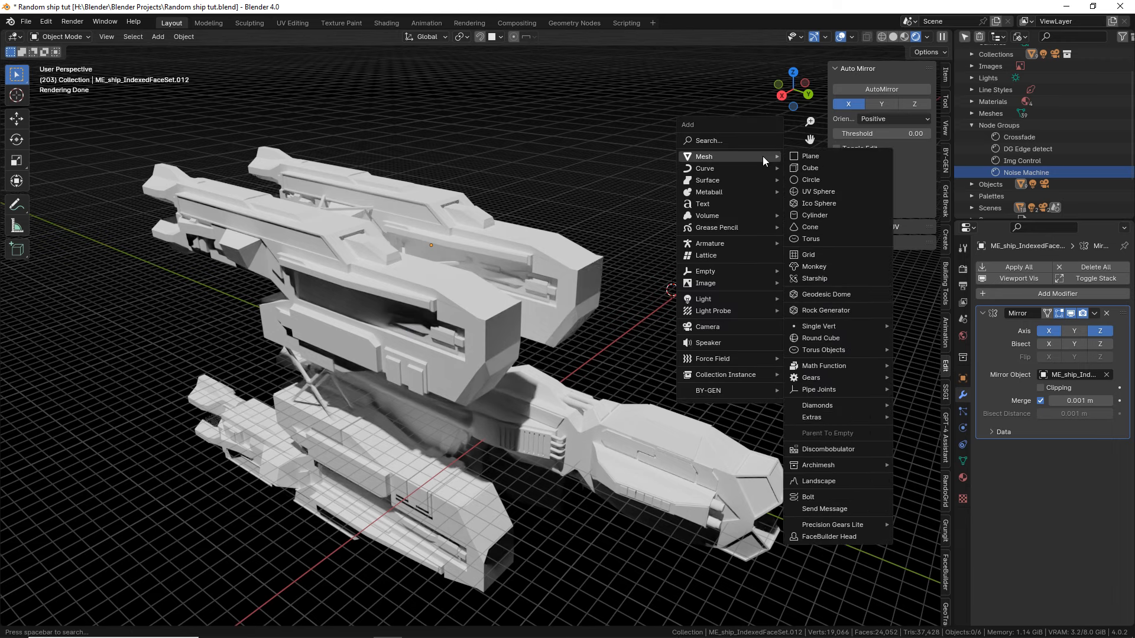
click(816, 156)
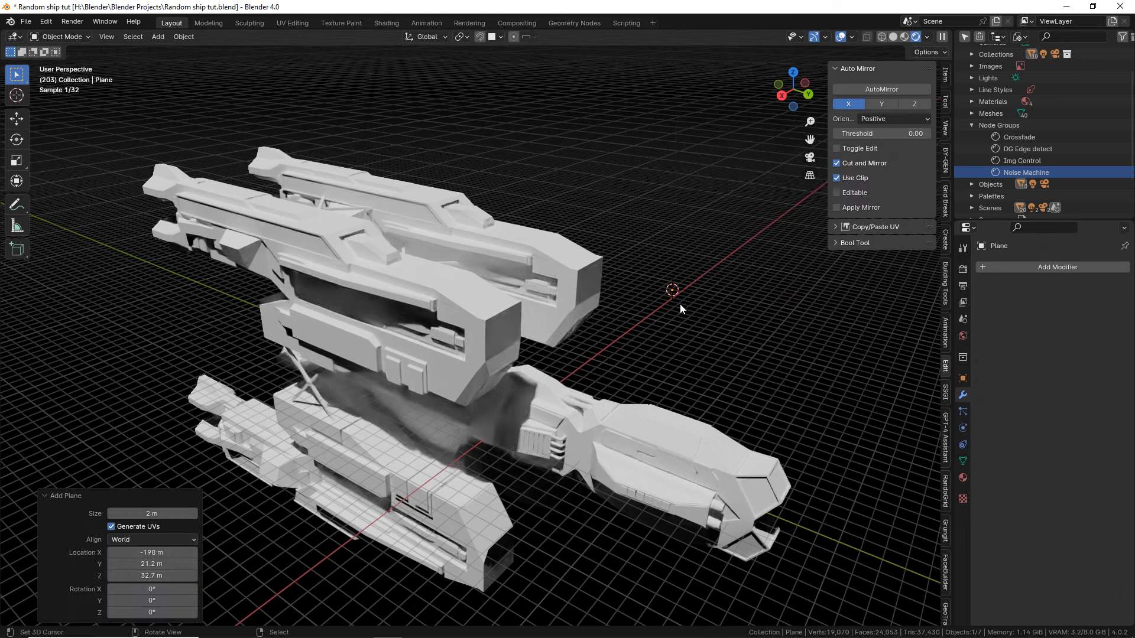
Scale the new plane up by about 135.63 and rotate it 90° around the Y axis so it stands upright.
key(s)
click(58, 115)
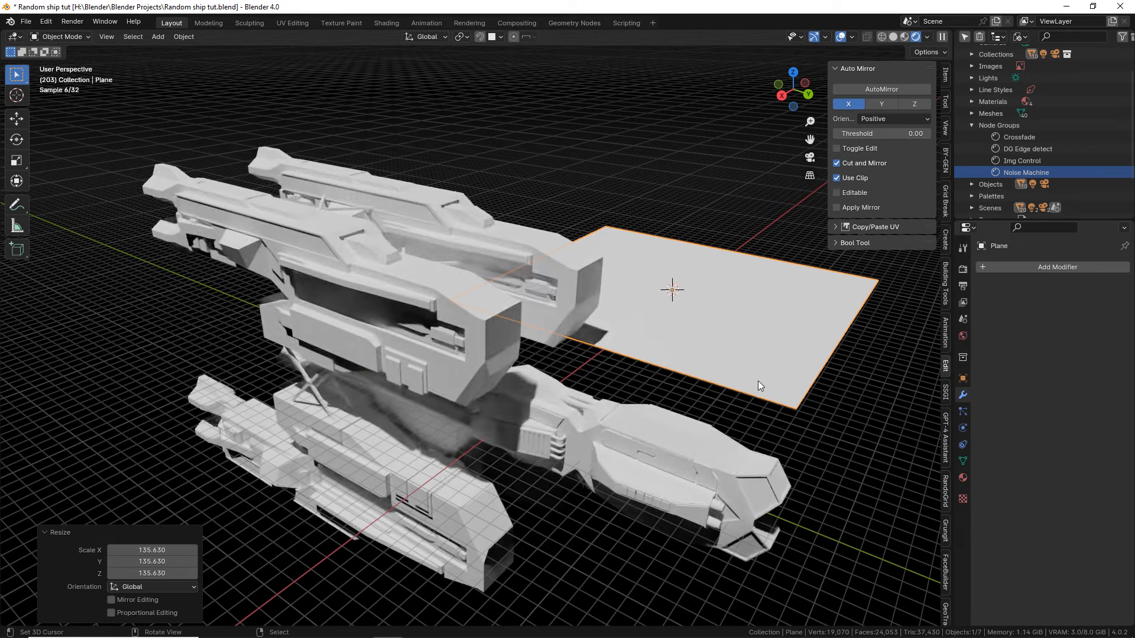
text(ry90)
key(Return)
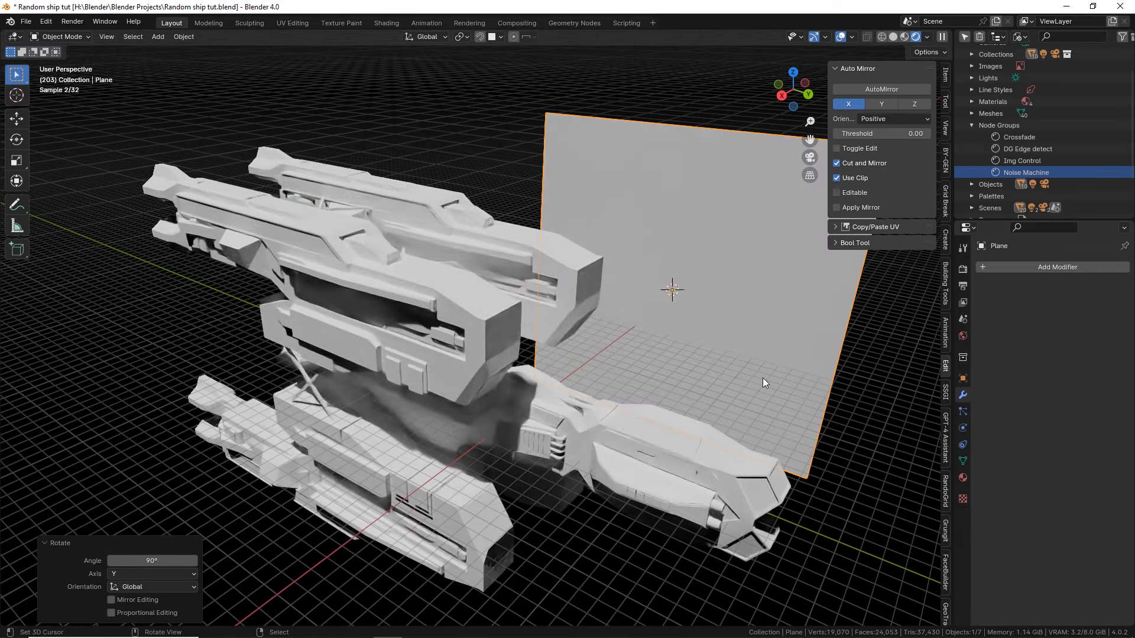
Switch the viewport to Material Preview shading and split it horizontally into two stacked areas.
middle_drag(763, 378, 801, 216)
click(905, 38)
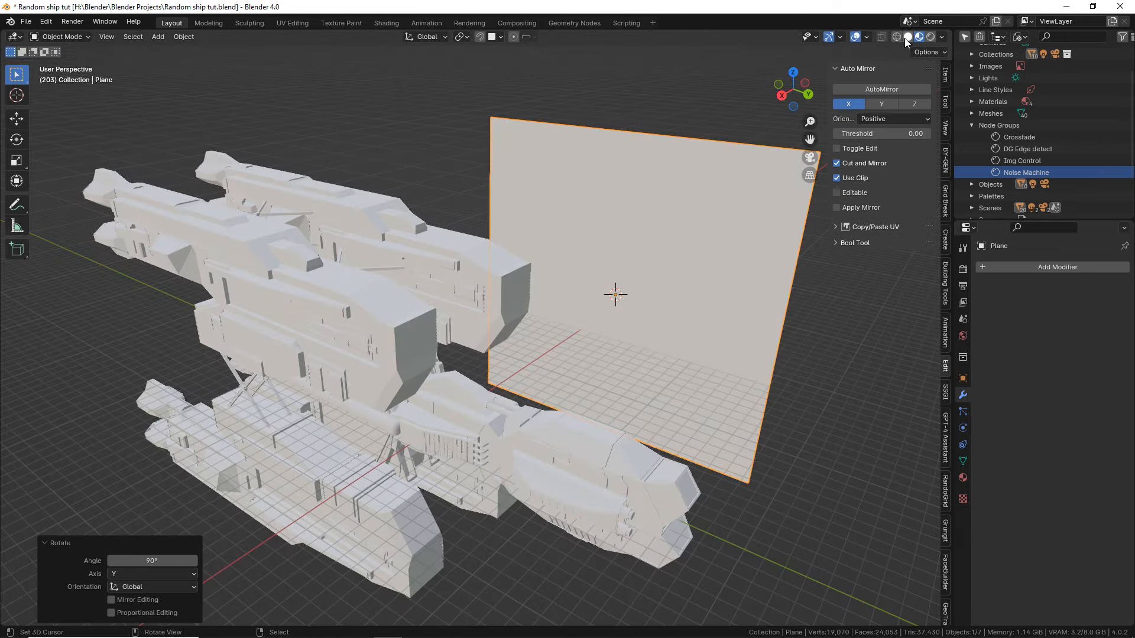
drag(955, 30, 952, 325)
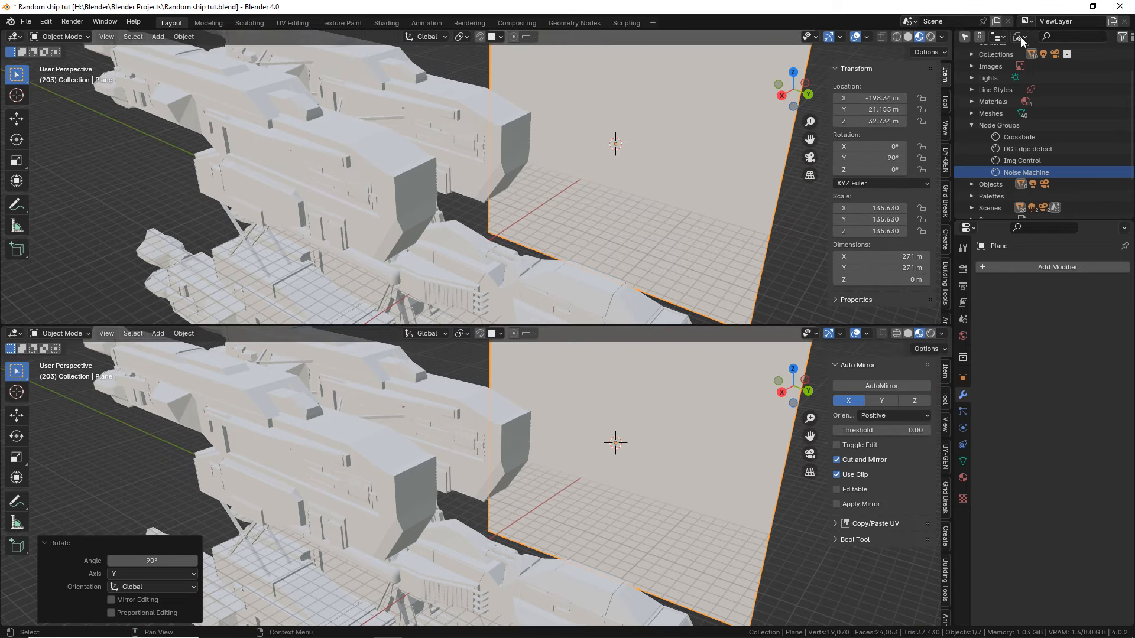
Set the Outliner to the View Layer display mode and narrow the column holding the Outliner and Properties editors.
click(999, 37)
click(976, 79)
drag(953, 140, 1016, 142)
Turn the upper viewport into a Shader Editor and create a material named "Ship hull 1" on the plane.
click(15, 37)
click(28, 161)
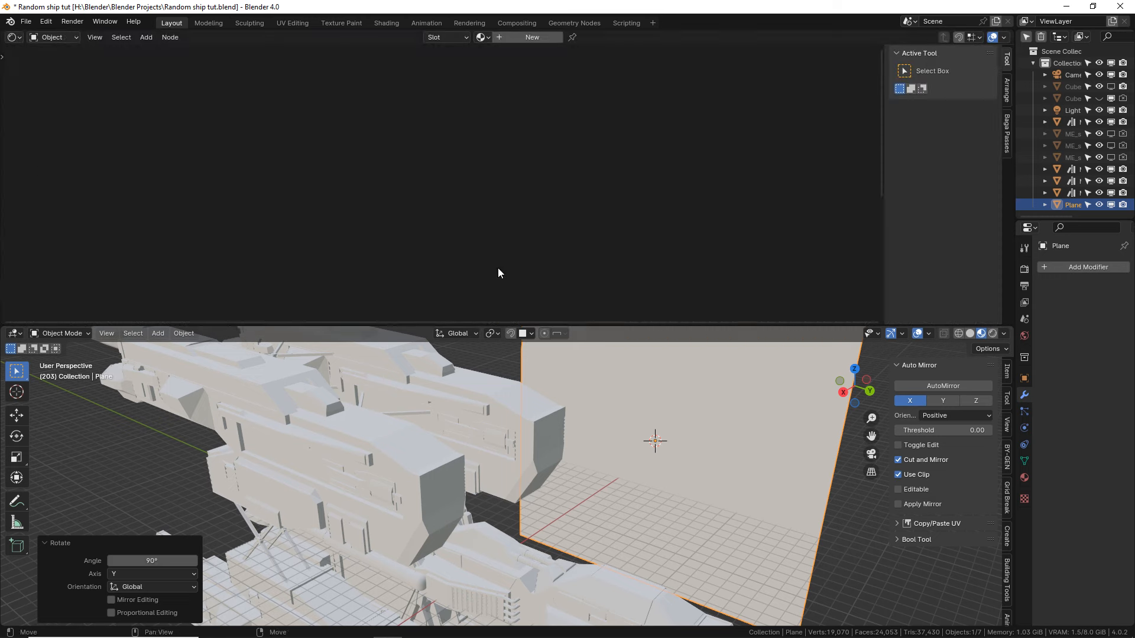
click(525, 37)
double_click(516, 37)
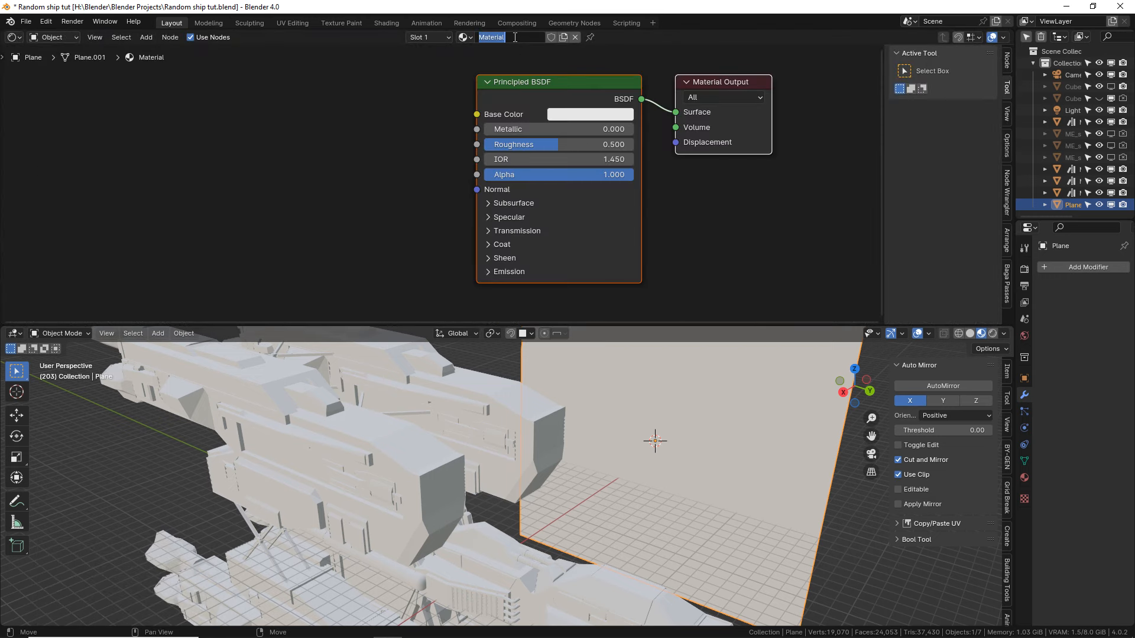
text(Ship hull 1)
key(Return)
Widen the Properties editor and assign the existing "Ship hull 1" material to the ship's large hull object in place of its current material.
scroll(504, 414, down, 4)
click(476, 455)
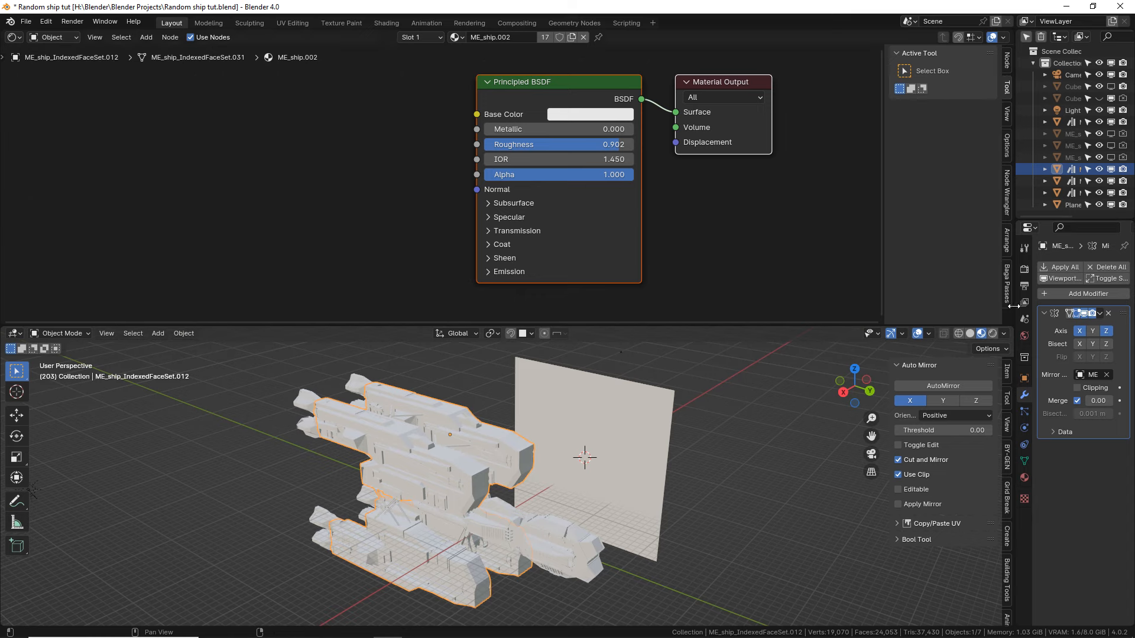
drag(1022, 390, 935, 340)
click(935, 477)
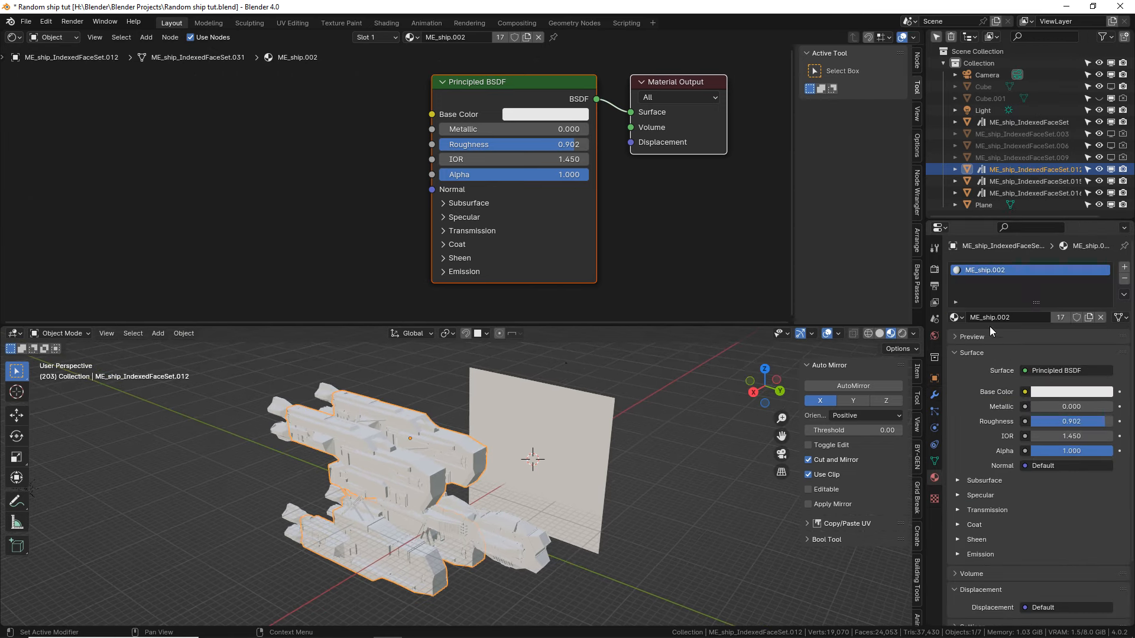
click(956, 318)
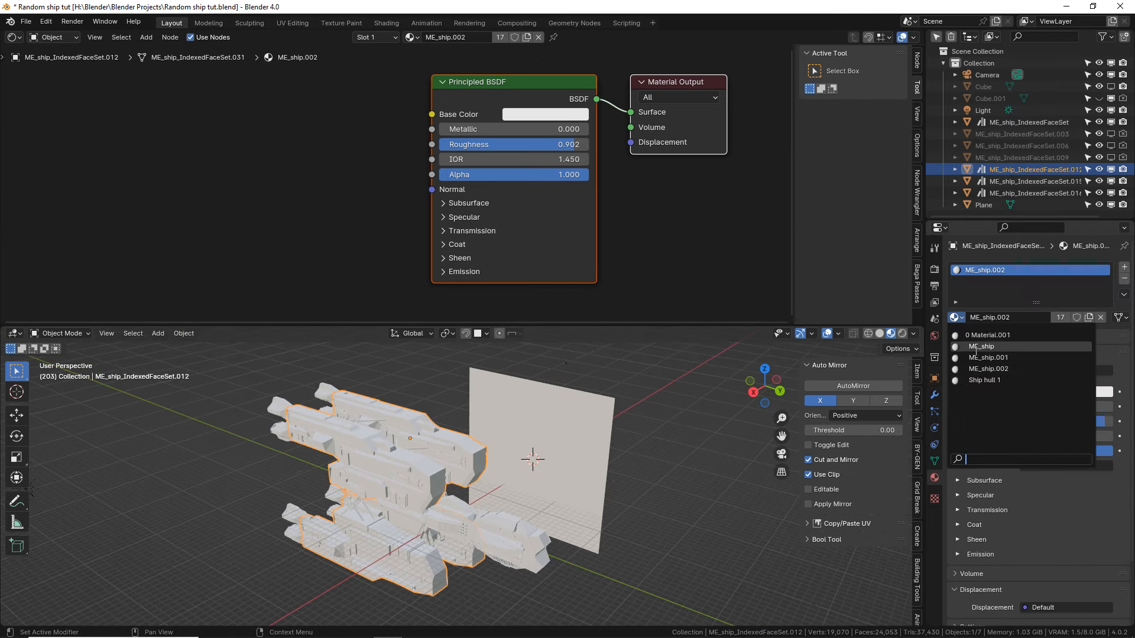
click(983, 380)
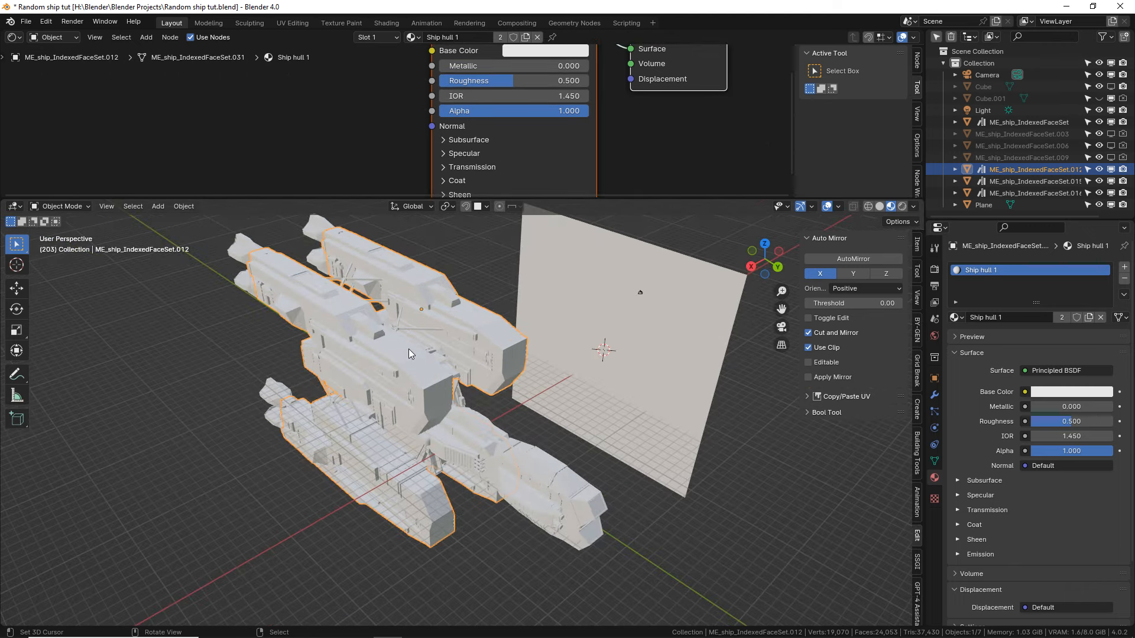
Select all visible ship parts with the hull as the active object and link its material to them.
middle_drag(409, 348, 526, 585)
drag(526, 585, 350, 288)
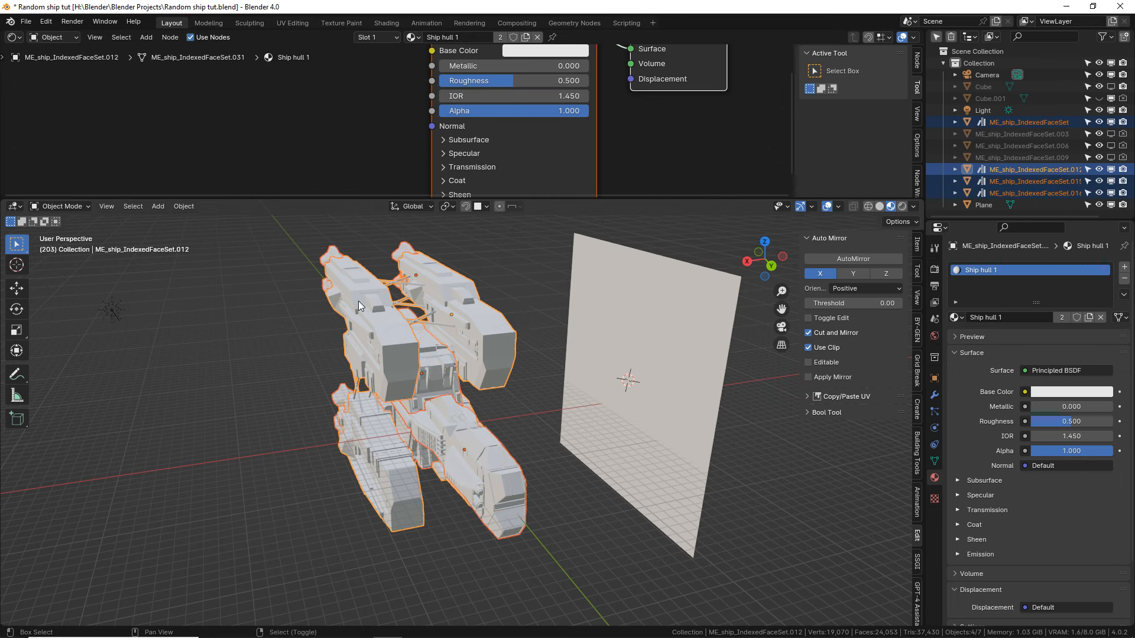
key(ctrl+l)
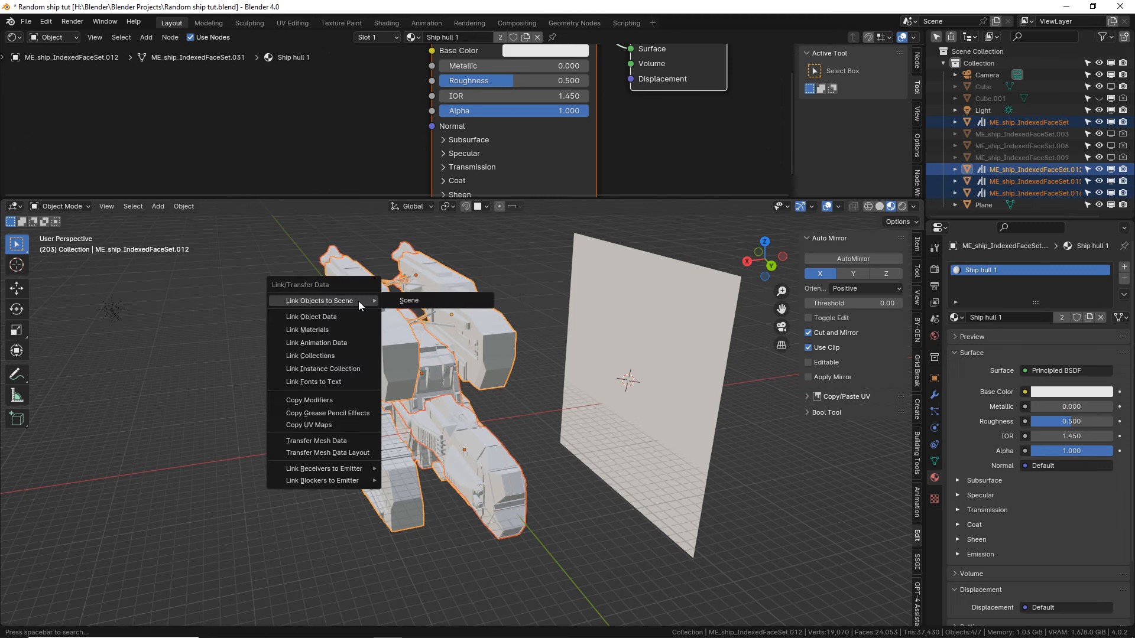
key(Return)
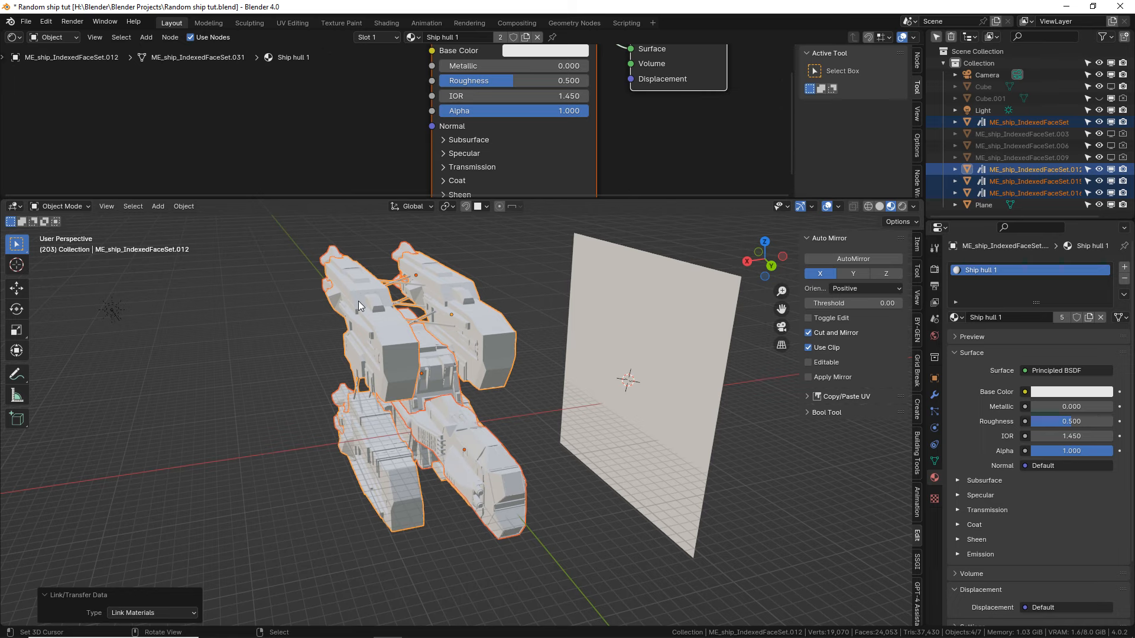
Select the ship's parts one at a time to check which material each one uses.
click(470, 390)
click(486, 470)
click(397, 434)
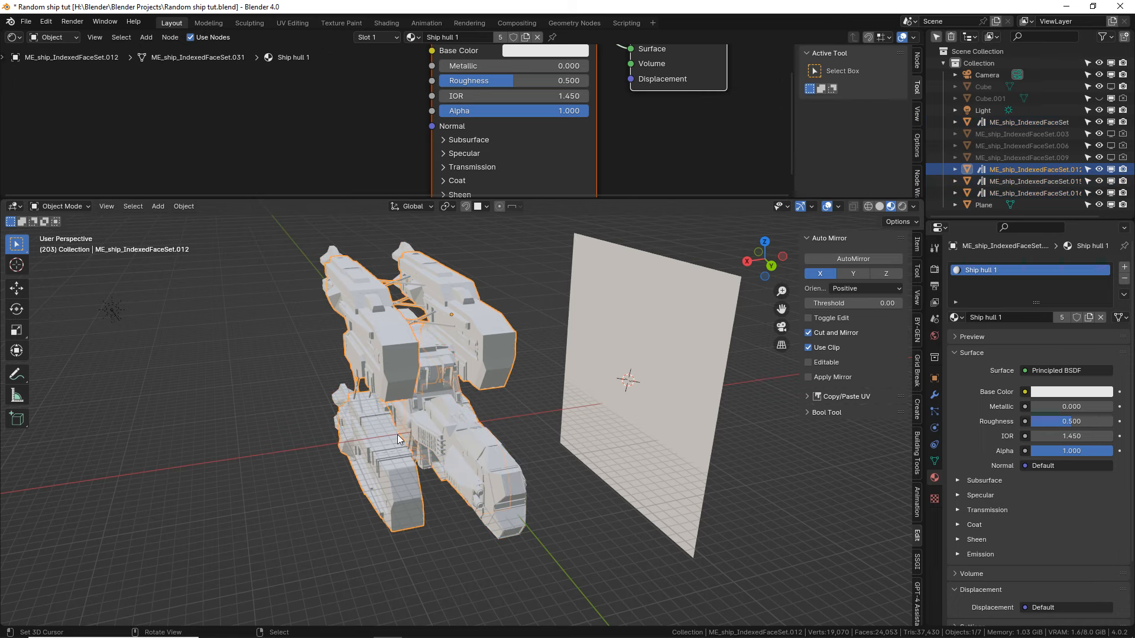
click(399, 369)
right_click(467, 345)
right_click(447, 414)
right_click(382, 350)
middle_drag(381, 335, 285, 382)
right_click(180, 333)
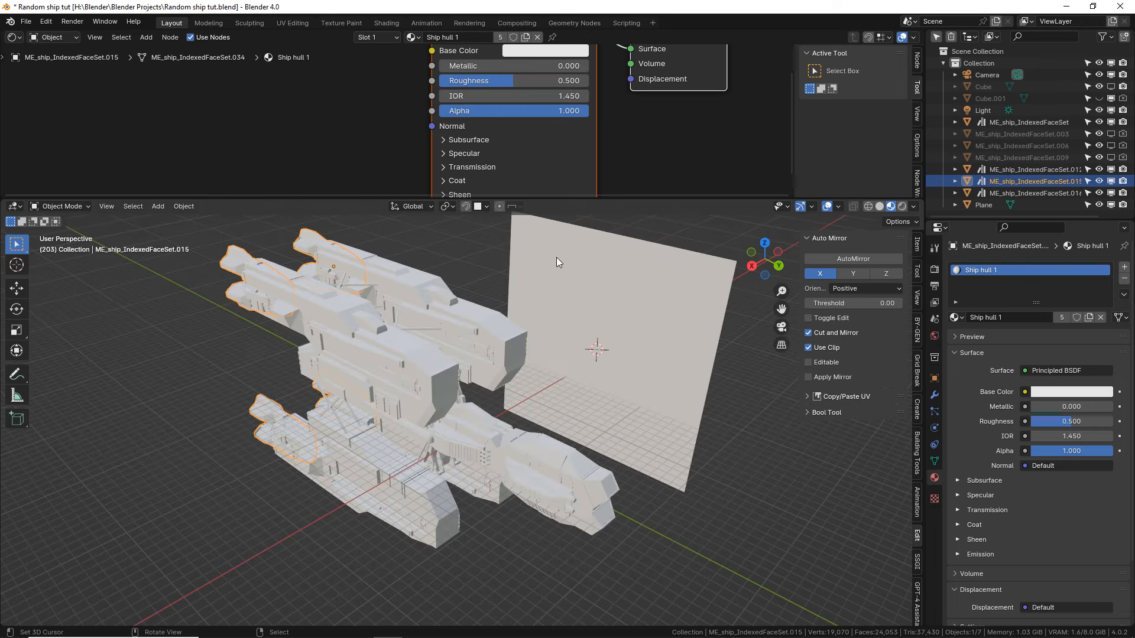
Enlarge the Shader Editor area and hide the sidebars in both the 3D viewport and the Shader Editor.
drag(574, 199, 565, 278)
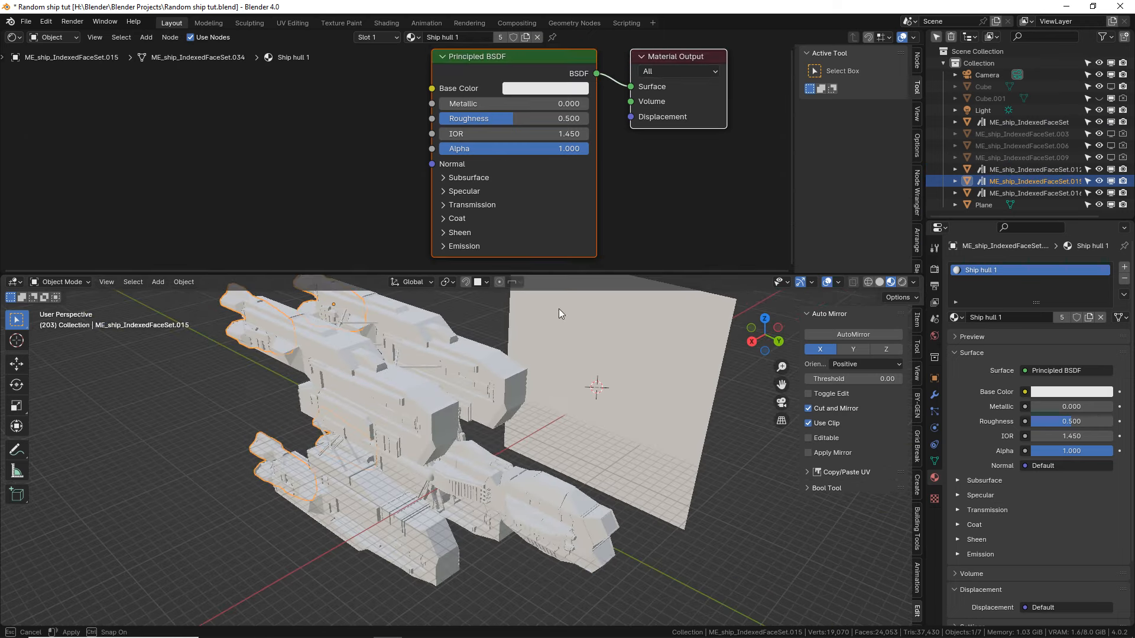
middle_drag(558, 309, 482, 466)
key(n)
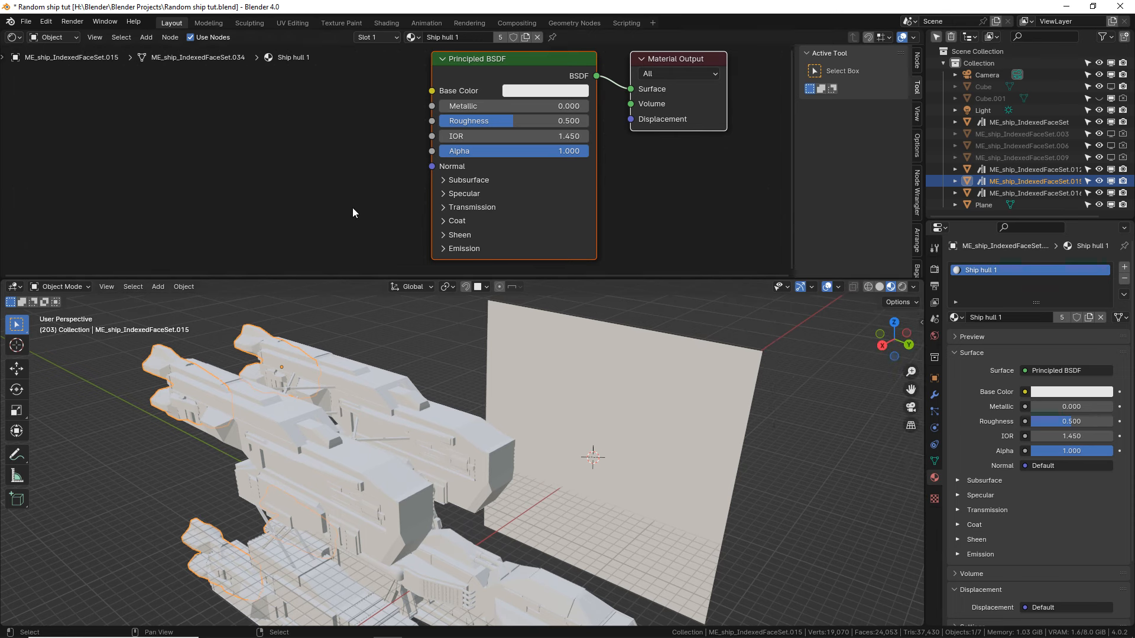
scroll(367, 211, down, 1)
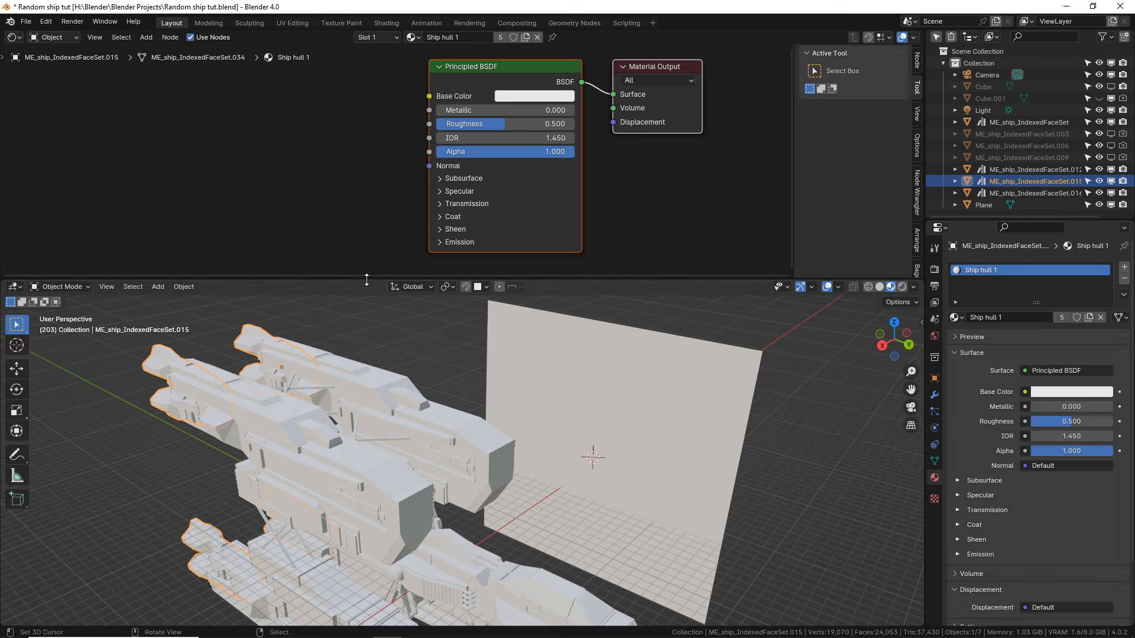
drag(366, 280, 331, 338)
middle_drag(301, 264, 347, 263)
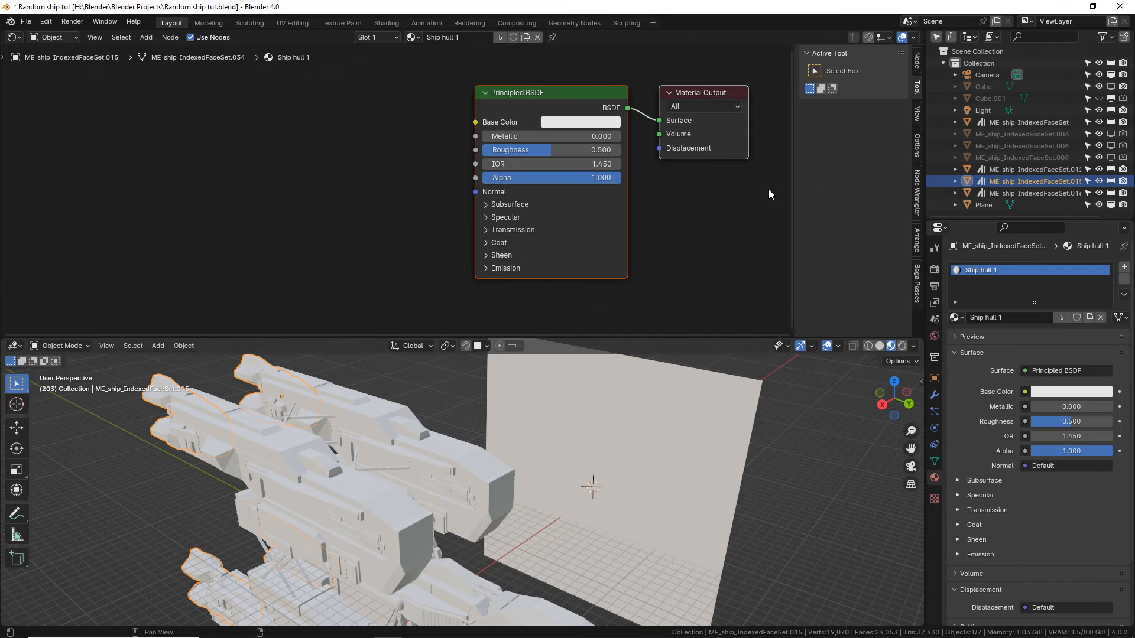
key(n)
scroll(407, 251, down, 2)
scroll(486, 238, up, 1)
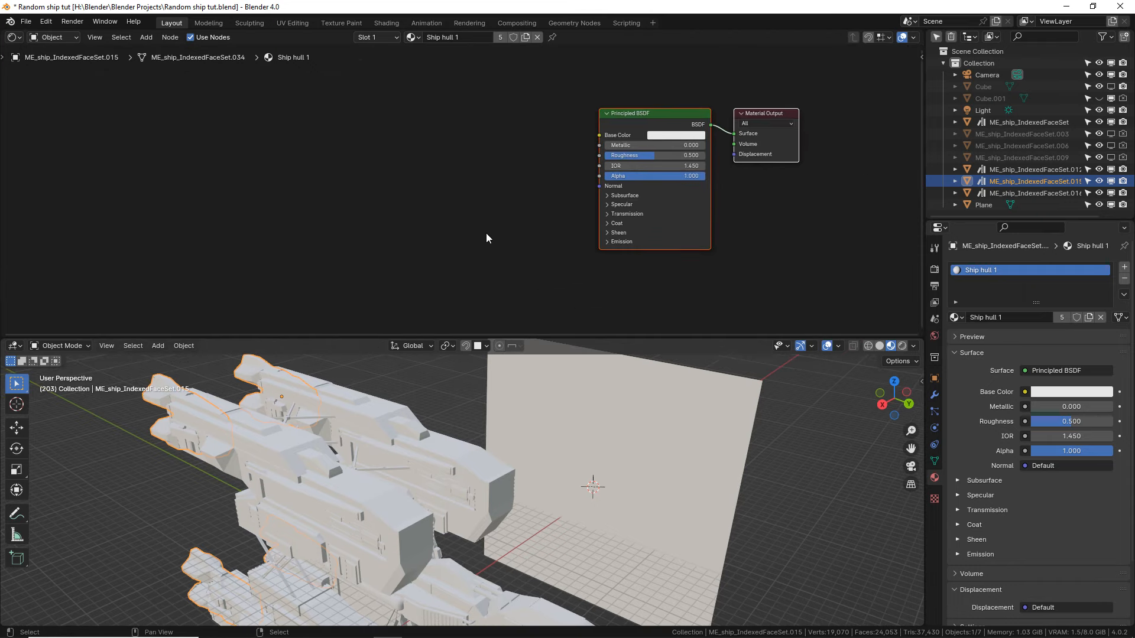
Set the Principled BSDF's Metallic to 1.000 and Roughness to 0.255.
click(684, 126)
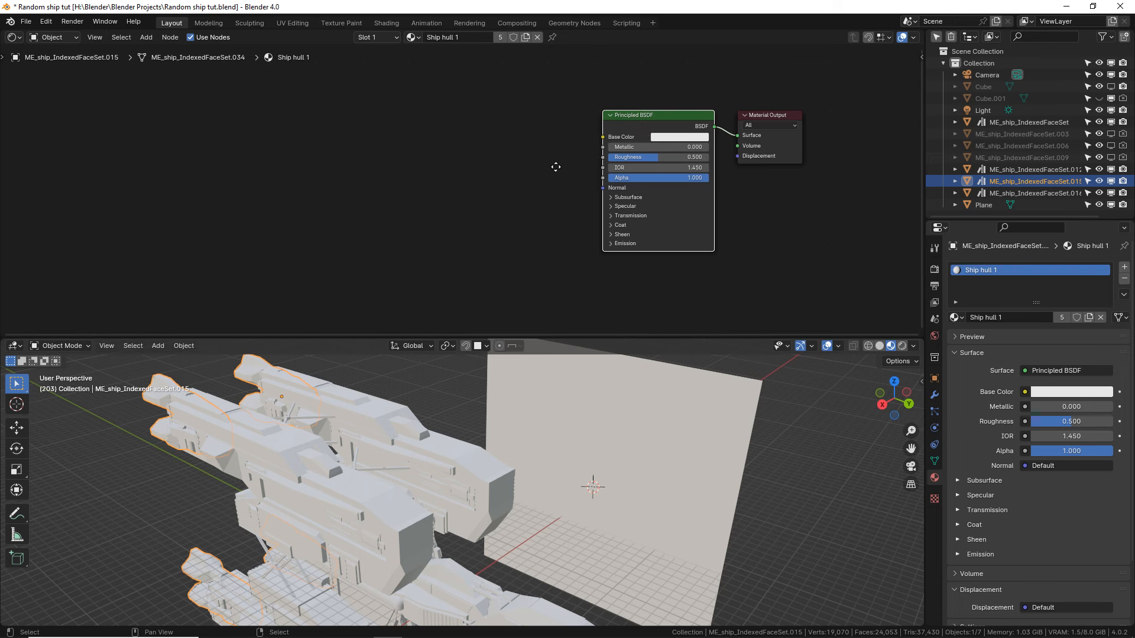
middle_drag(555, 167, 581, 171)
mouse_move(649, 148)
mouse_down()
mouse_move(752, 149)
mouse_move(657, 160)
mouse_up()
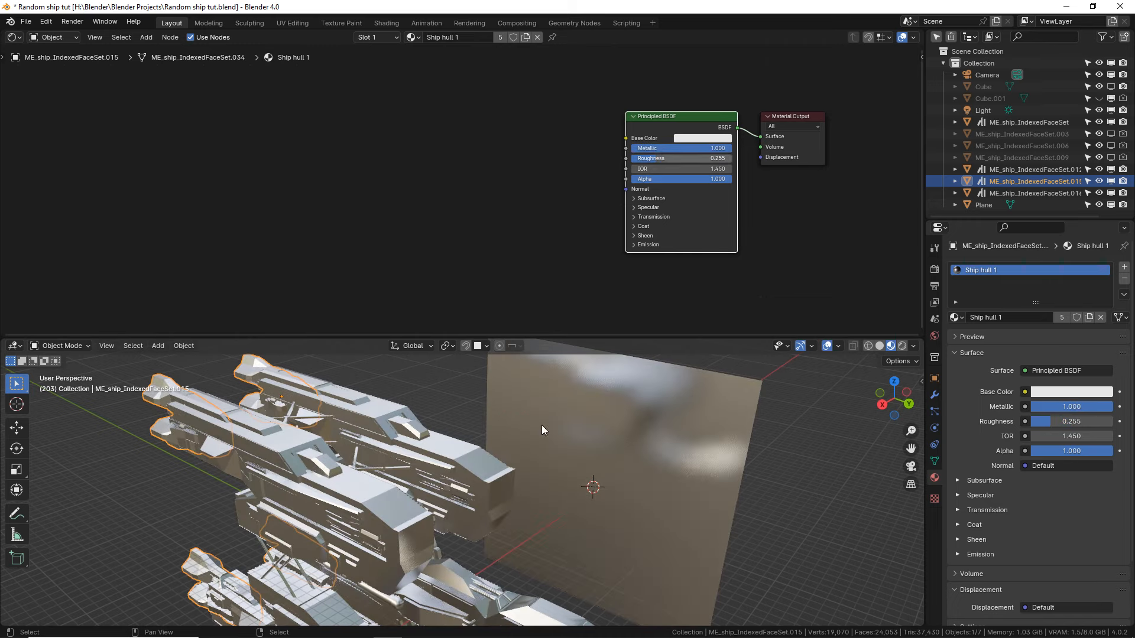
middle_drag(495, 508, 495, 452)
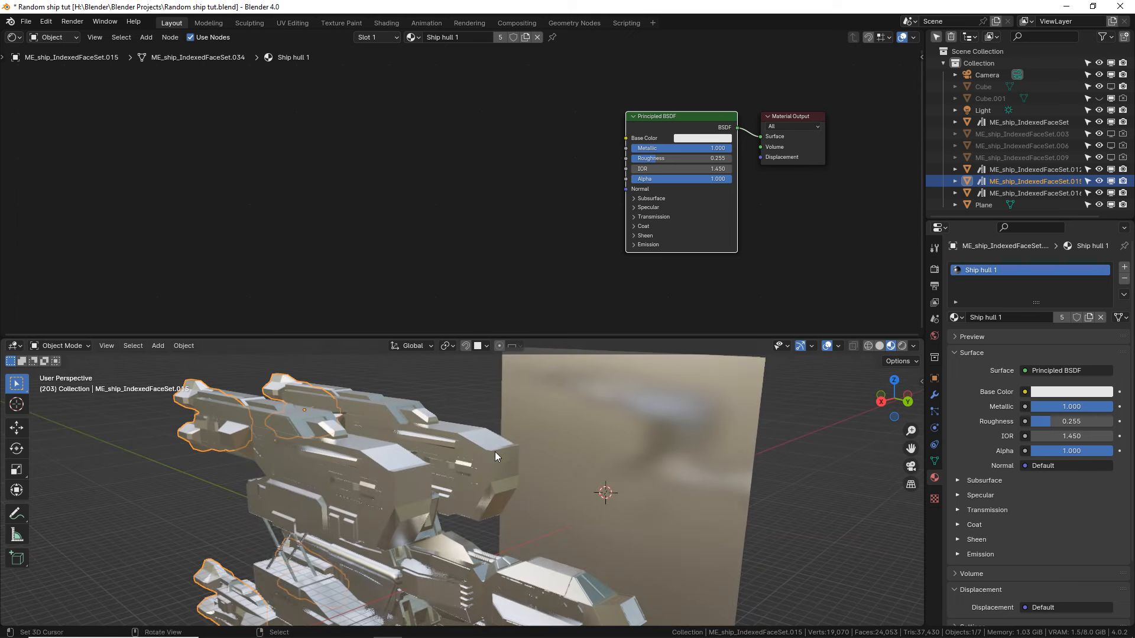
Add a Voronoi Texture node well ahead of the Principled BSDF, leaving room between them for other nodes.
middle_drag(352, 226, 422, 228)
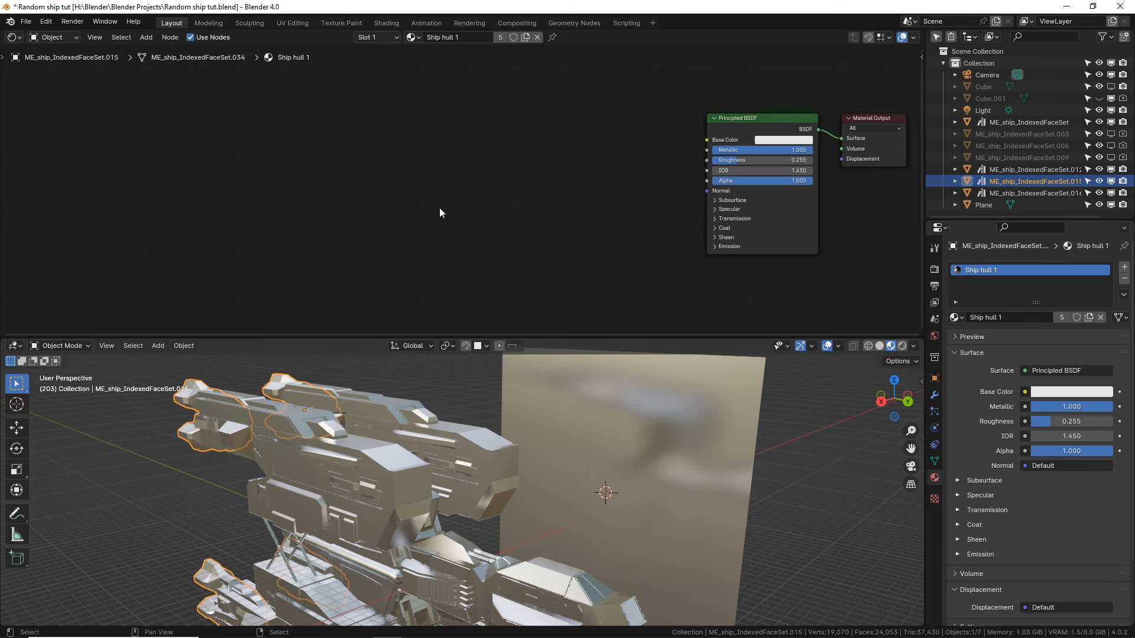
middle_drag(454, 432, 418, 327)
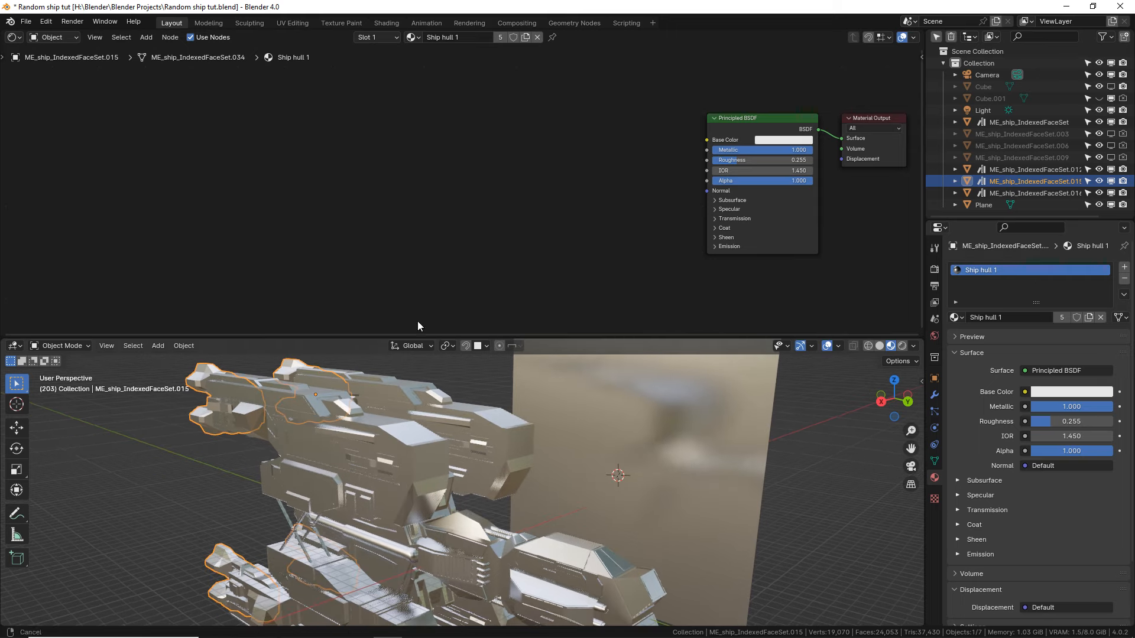
ctrl+scroll(340, 184, up, 3)
key(shift+a)
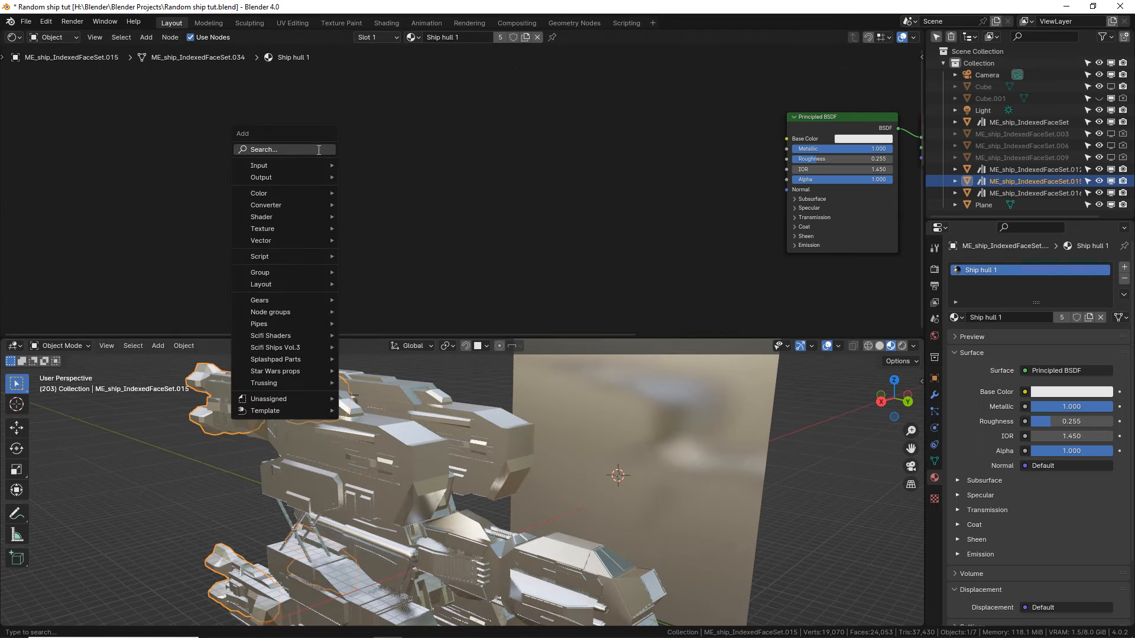
text(voro)
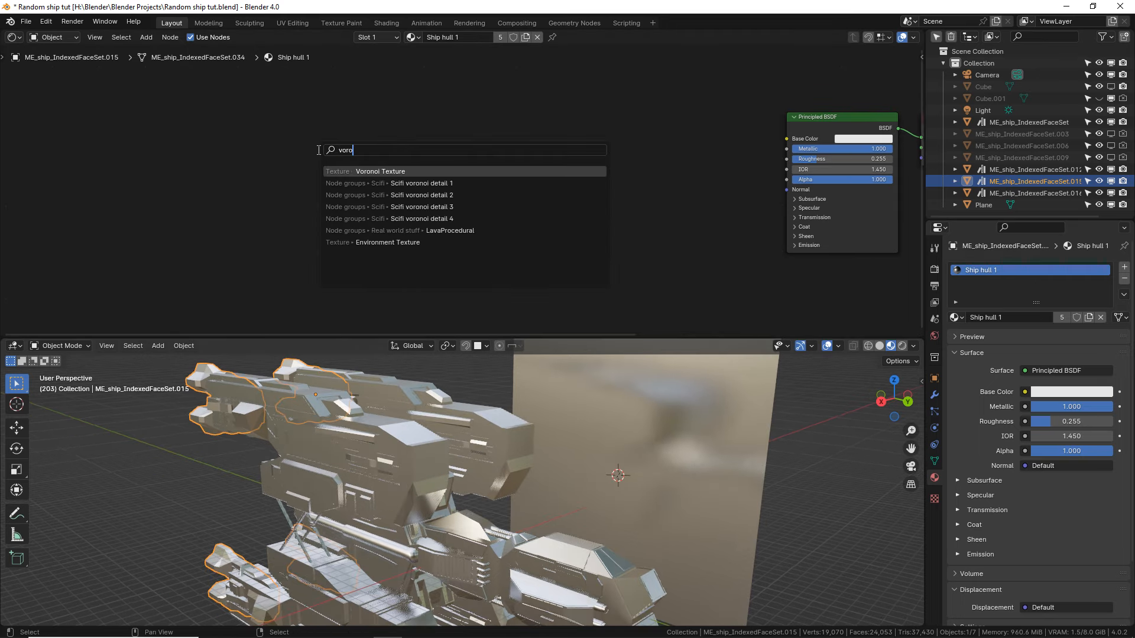
key(Return)
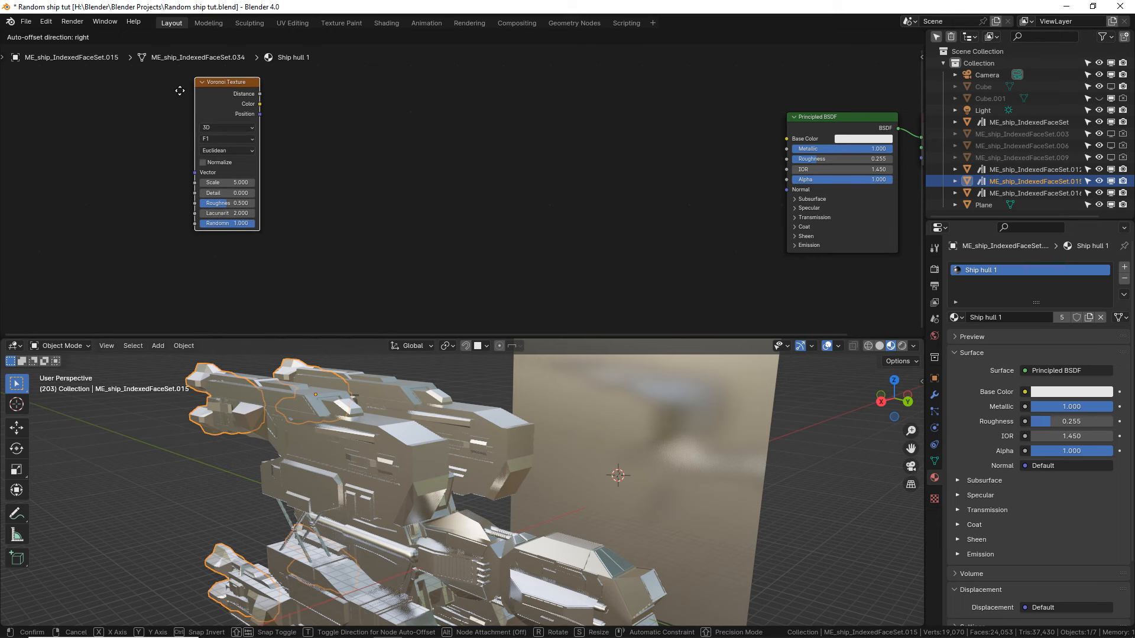
click(171, 99)
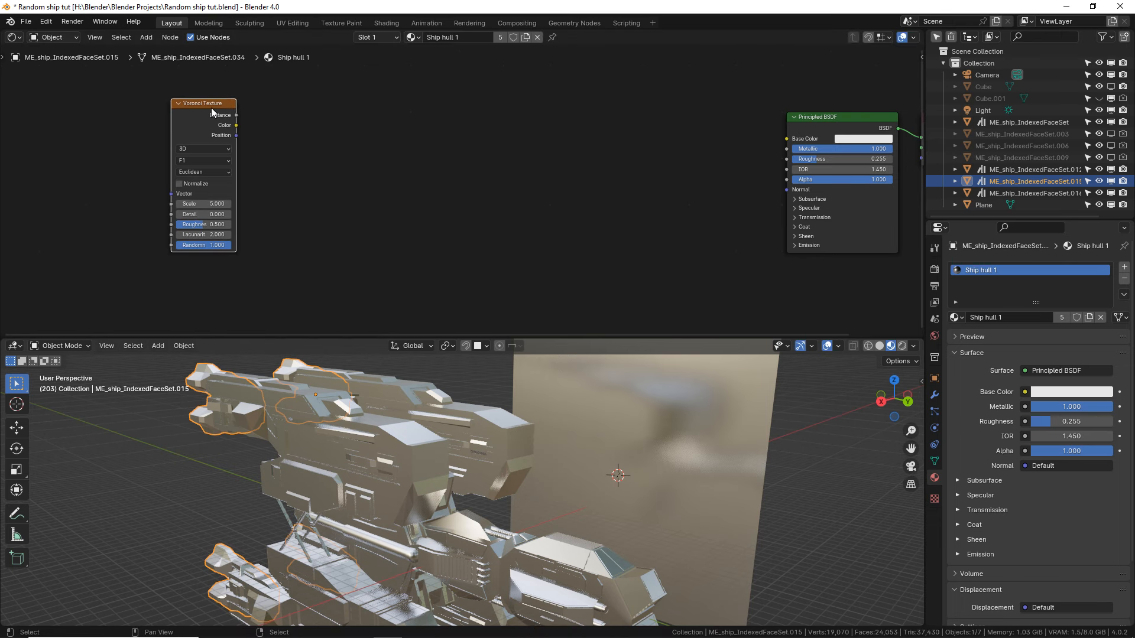
Add a Color Ramp node next to the Voronoi Texture and set its interpolation to Constant.
key(shift+a)
text(ramp)
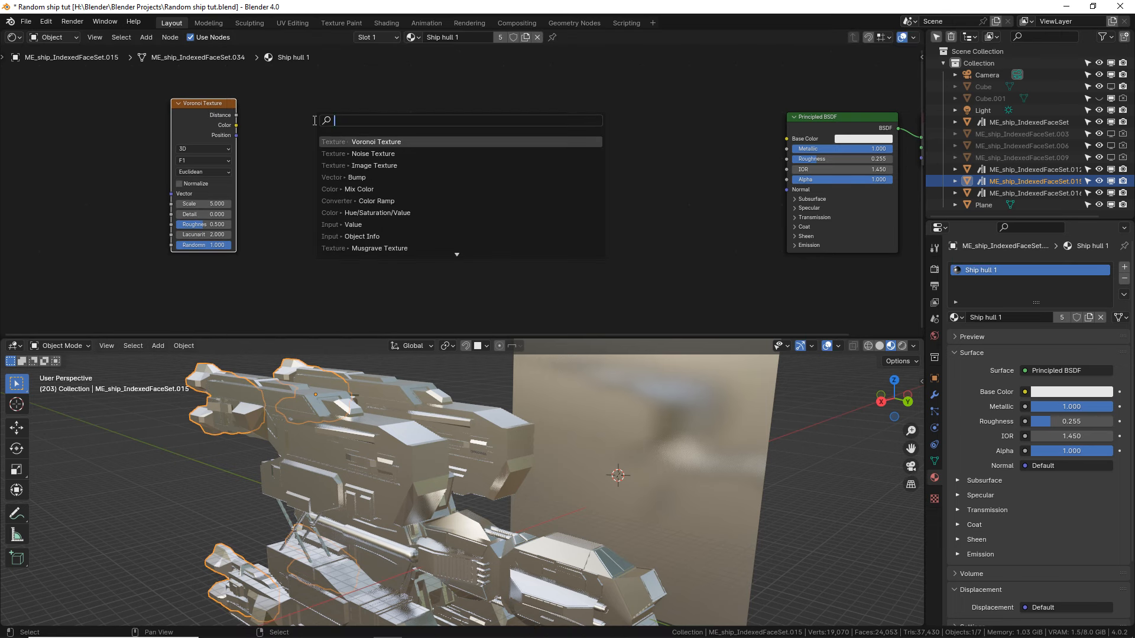
key(Return)
click(307, 124)
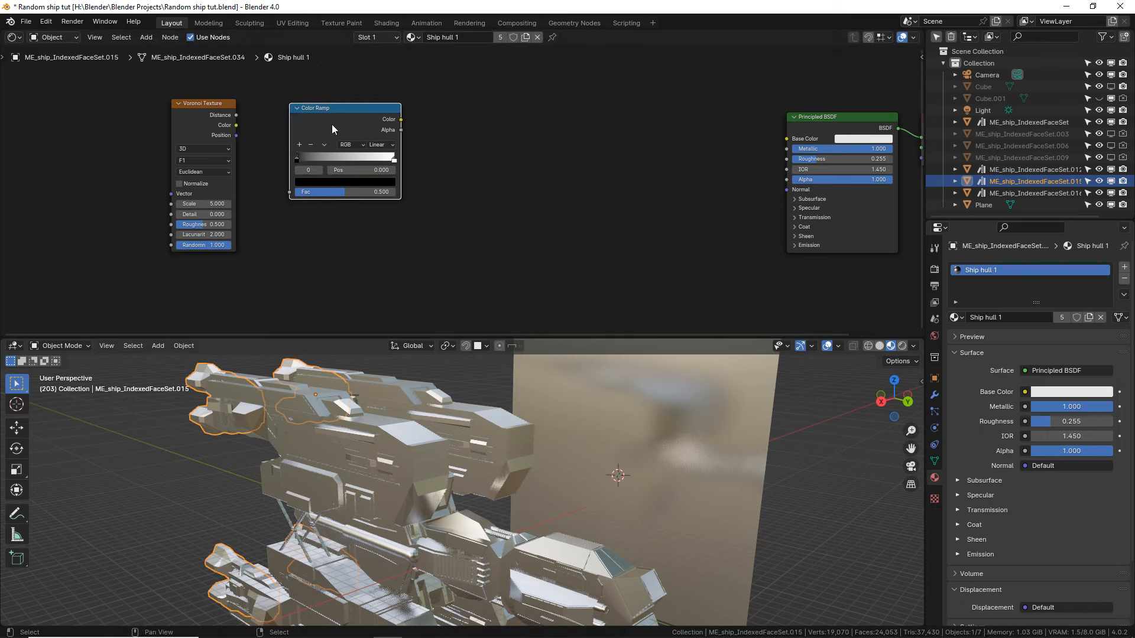
scroll(410, 154, up, 2)
scroll(411, 154, up, 1)
click(417, 147)
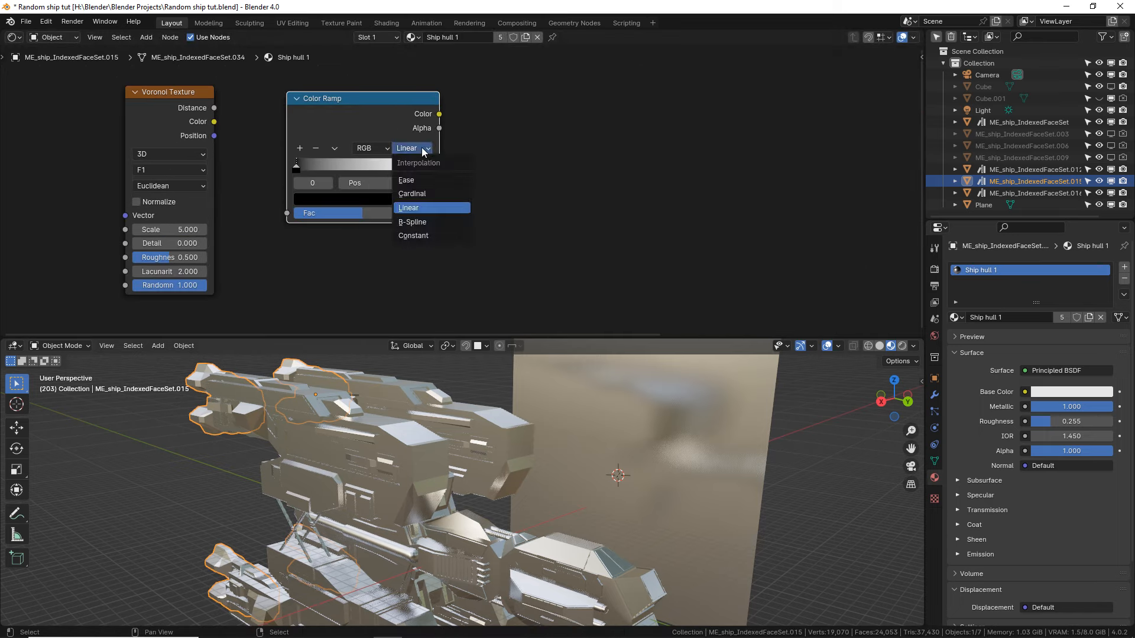
click(432, 235)
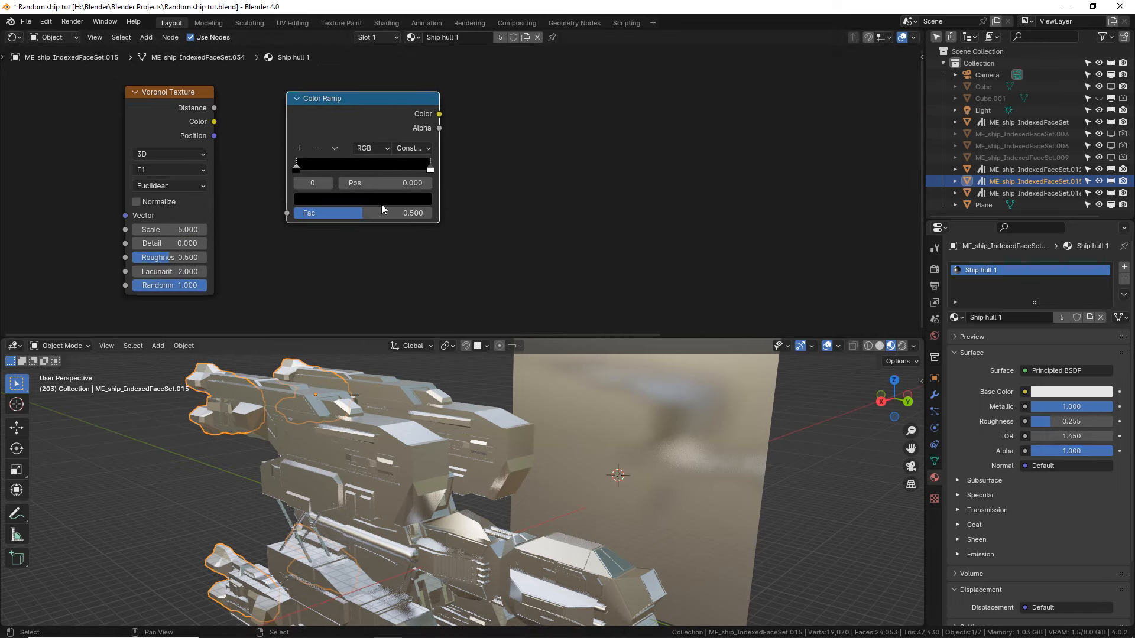
Move the Color Ramp's white stop to 0.482, link Voronoi Distance to its Fac, and its Color to the Principled BSDF's Base Color.
drag(432, 170, 361, 170)
drag(215, 108, 299, 216)
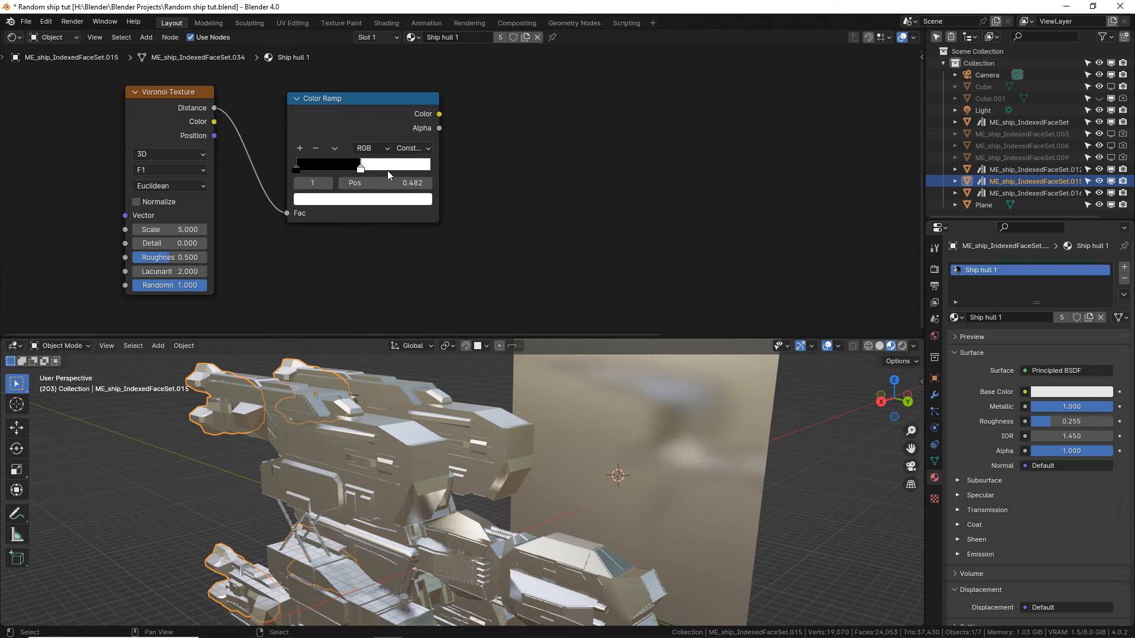
scroll(483, 178, down, 3)
drag(385, 139, 742, 157)
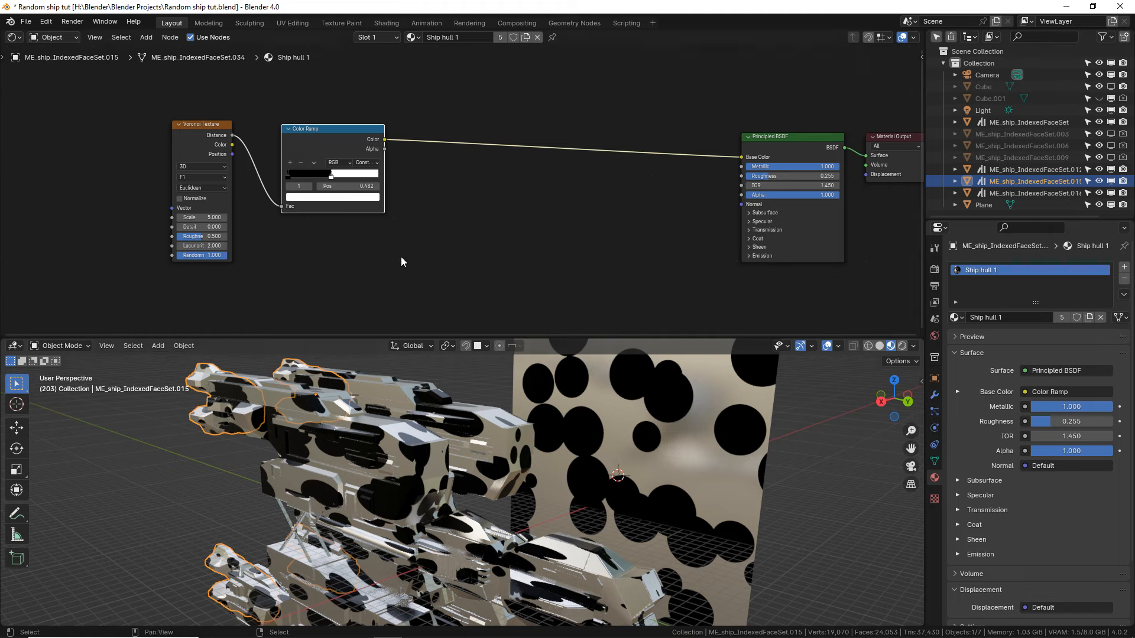
Set the Voronoi Texture's distance metric to Chebychev and move the Color Ramp's white stop to 0.382.
middle_drag(296, 243, 410, 232)
scroll(410, 231, up, 4)
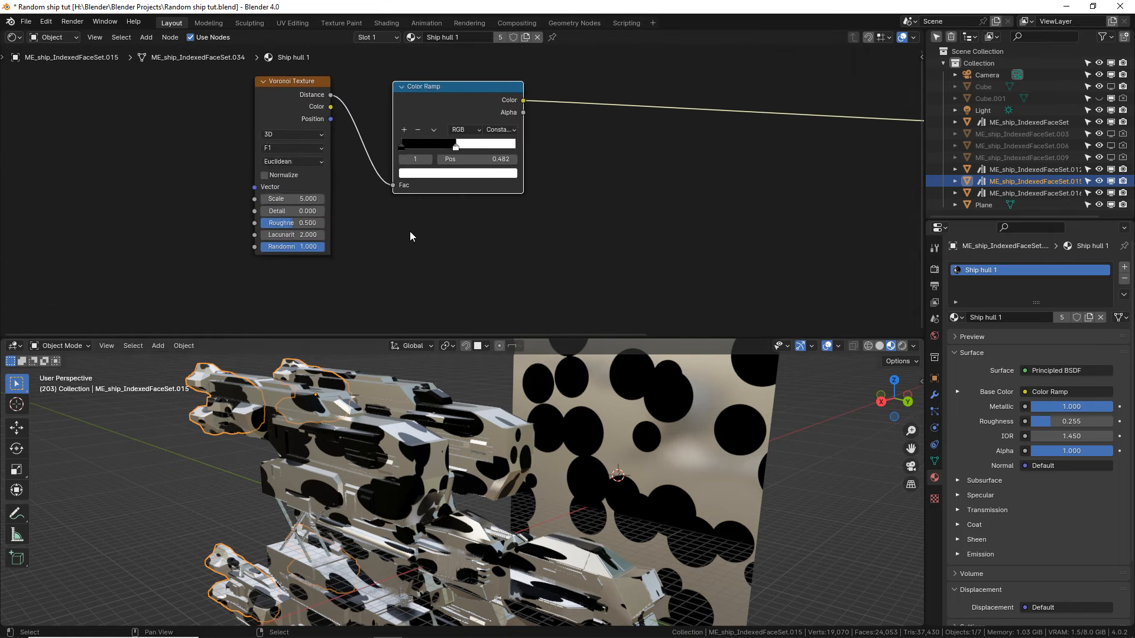
click(300, 160)
click(297, 216)
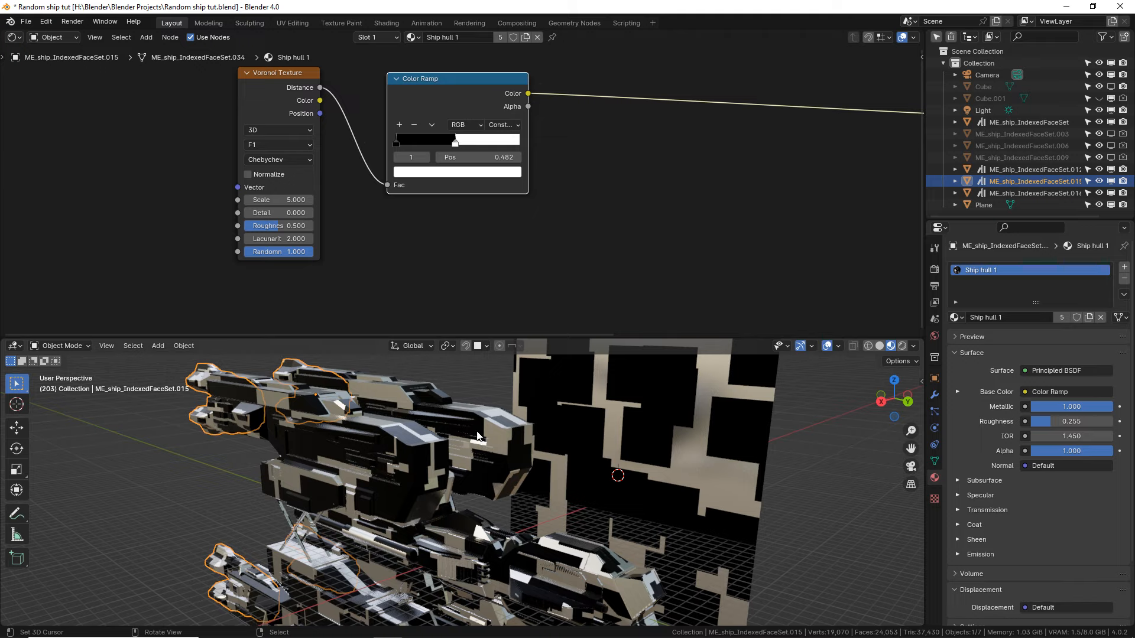
drag(454, 144, 443, 145)
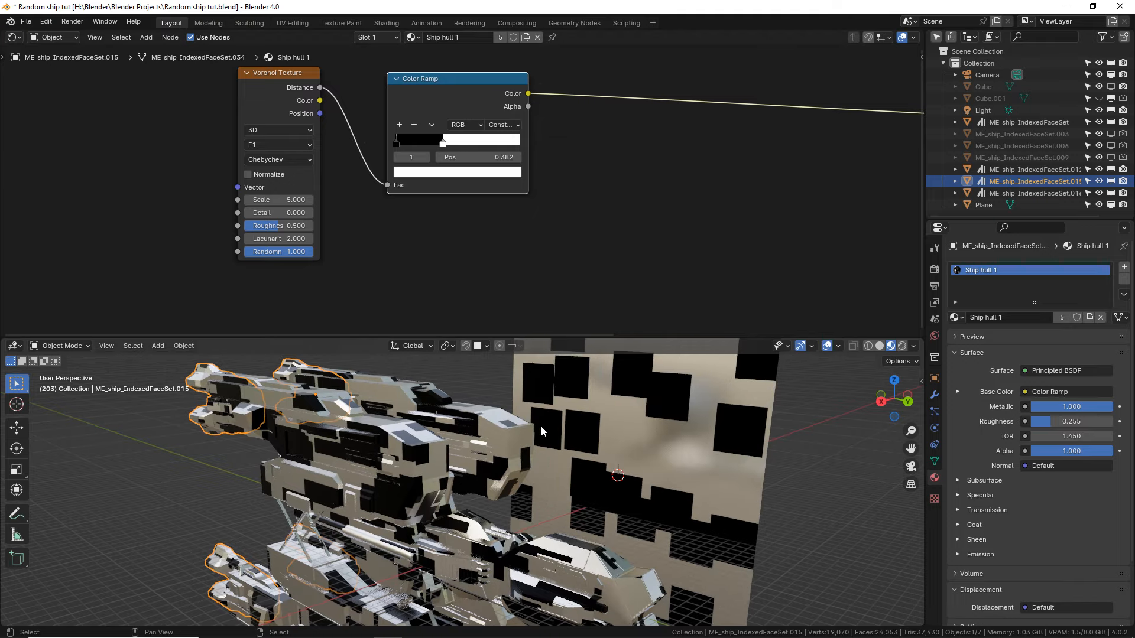
Enlarge the 3D viewport area and try the Color Ramp's white stop at 0.082.
drag(546, 337, 545, 211)
drag(452, 113, 414, 120)
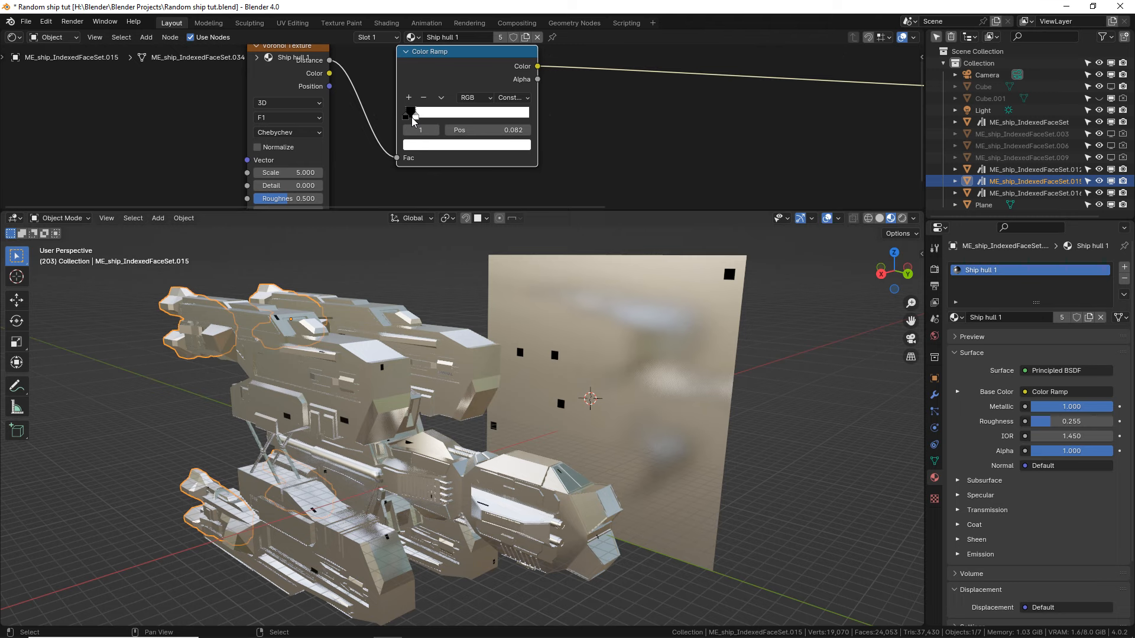
Try the Voronoi Texture's Randomness at 0.000 with the Color Ramp's white stop at 0.432, 0.341 and 0.427.
middle_drag(380, 168, 384, 136)
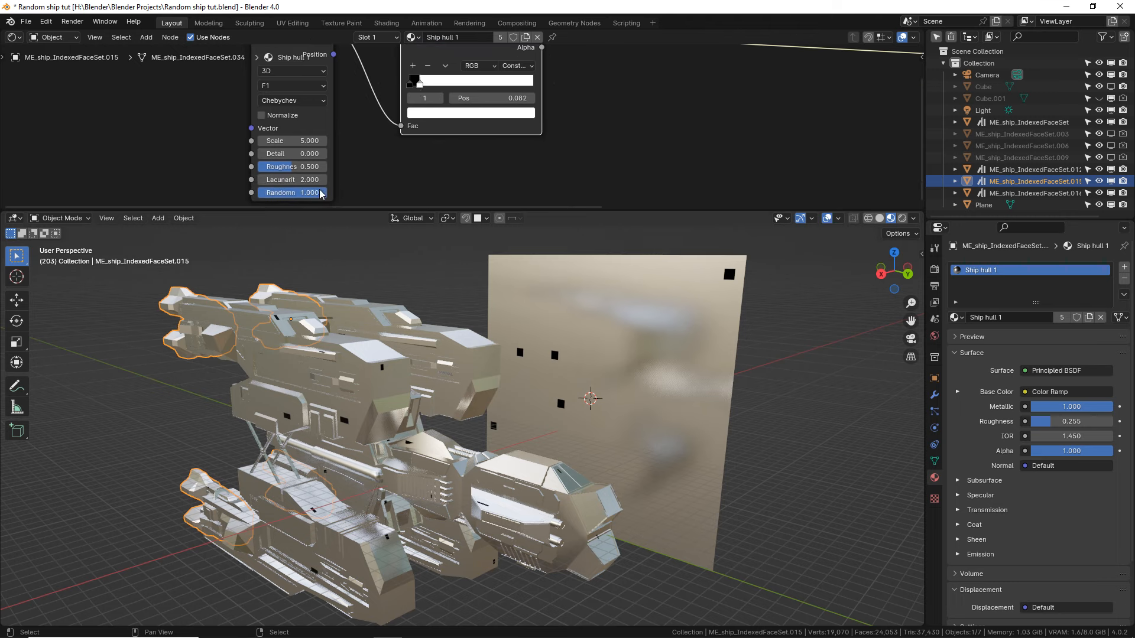
drag(299, 192, 236, 192)
drag(415, 84, 473, 84)
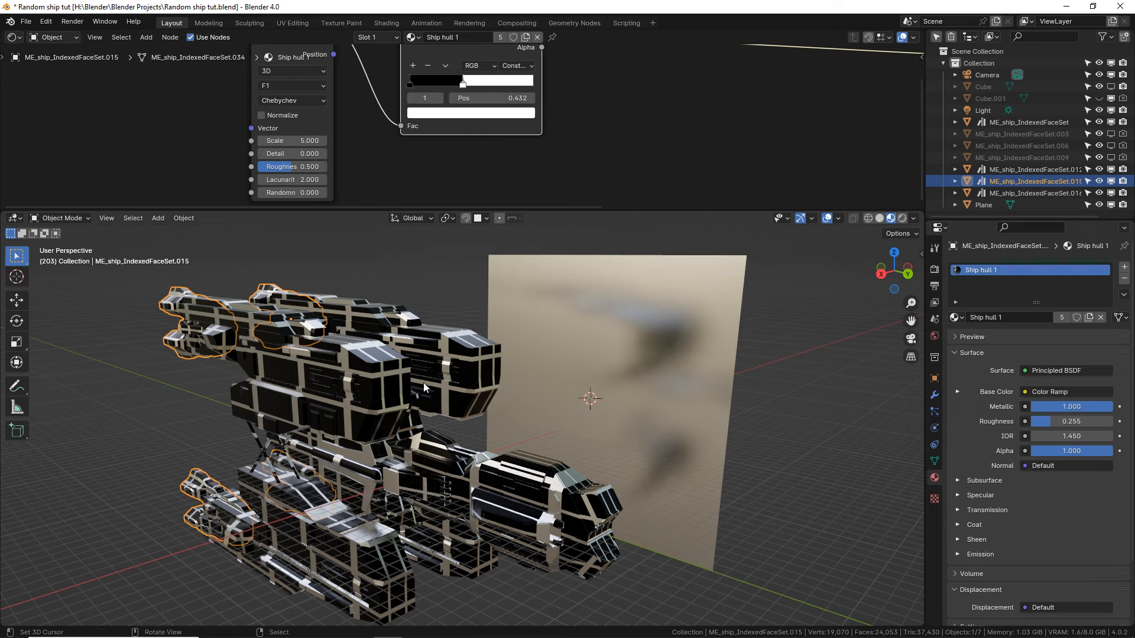
mouse_move(465, 83)
mouse_down()
mouse_move(448, 87)
mouse_move(473, 90)
mouse_move(452, 94)
mouse_up()
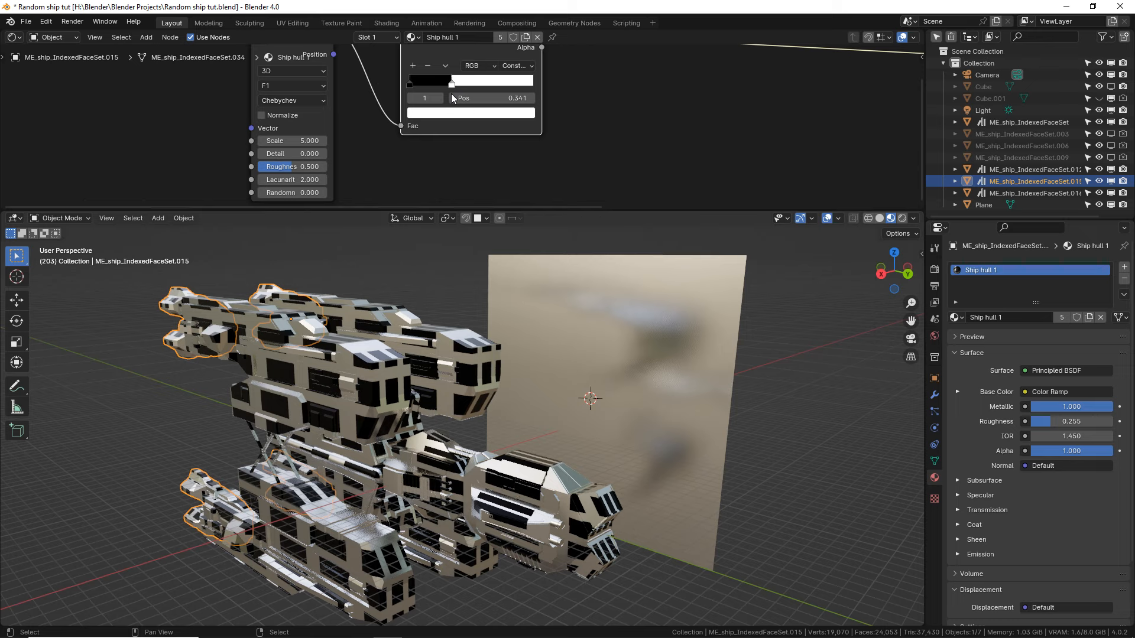
mouse_move(451, 93)
mouse_down()
mouse_move(471, 98)
mouse_move(442, 93)
mouse_move(467, 100)
mouse_up()
Try the Manhattan distance metric on the Voronoi Texture, return to Chebychev, and move the ramp's white stop to 0.295.
click(314, 100)
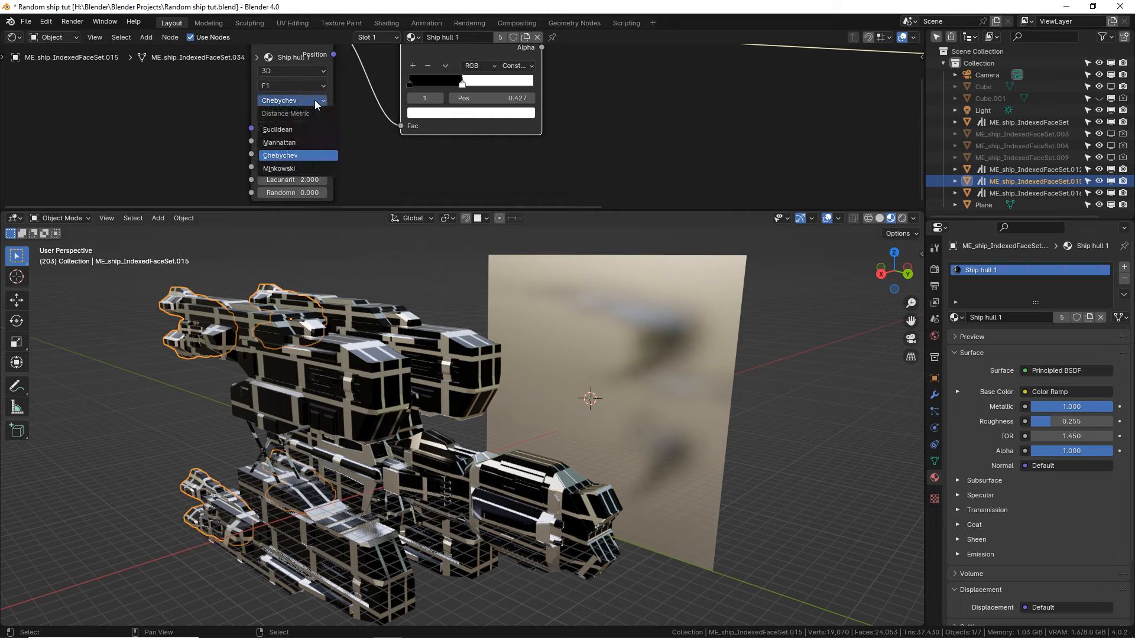
click(302, 143)
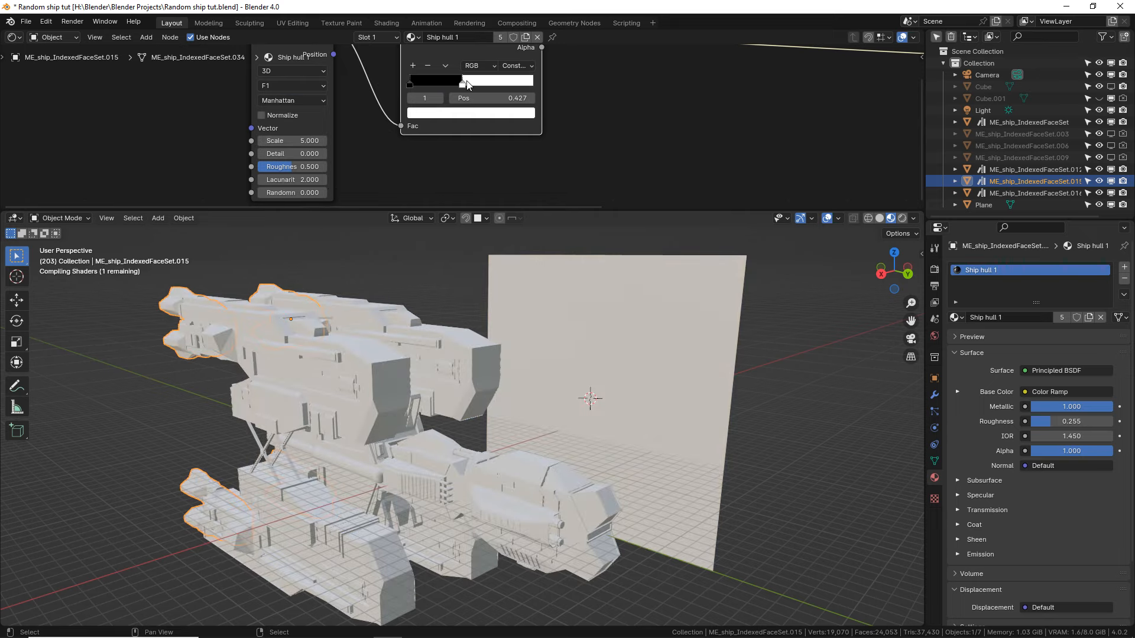
drag(463, 83, 500, 85)
key(ctrl+z)
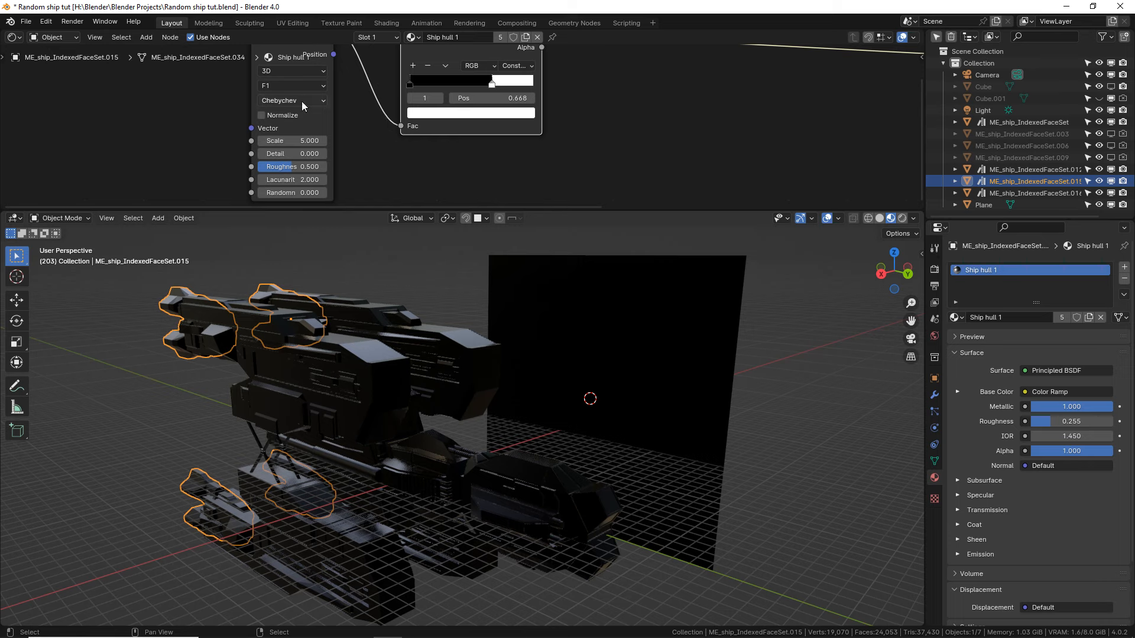
drag(492, 84, 445, 83)
Try the Voronoi Texture's F2 feature output with the ramp's white stop at 0.577 and Randomness at 1.000.
click(311, 86)
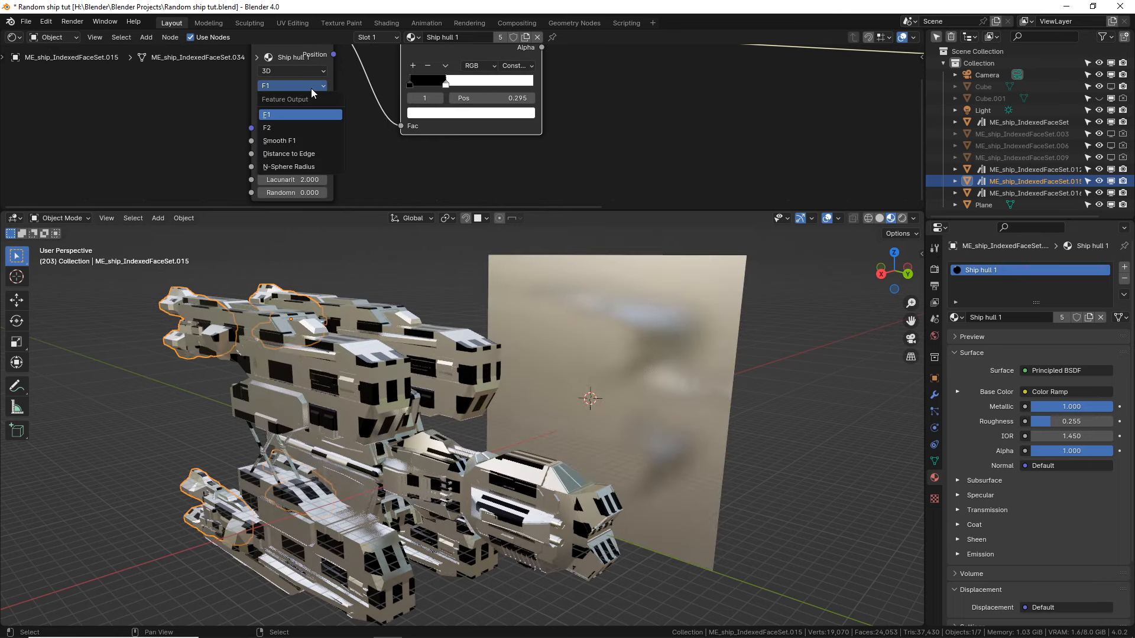
click(300, 126)
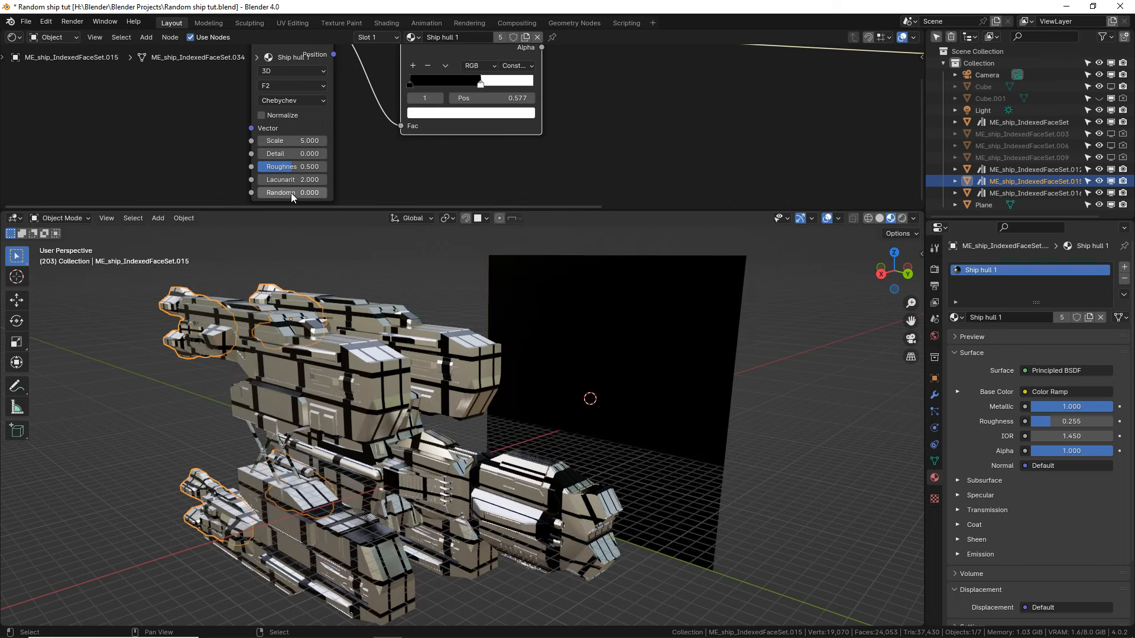
drag(291, 193, 361, 192)
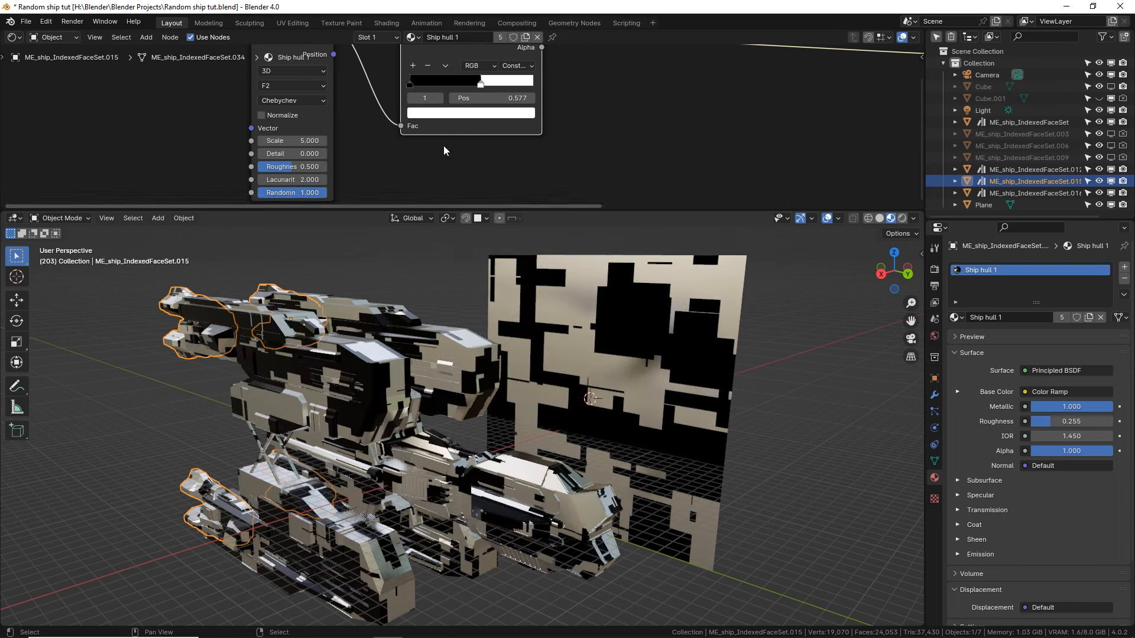
Set the Voronoi Texture's feature output to F1 and the Color Ramp's white stop to 0.505.
click(289, 87)
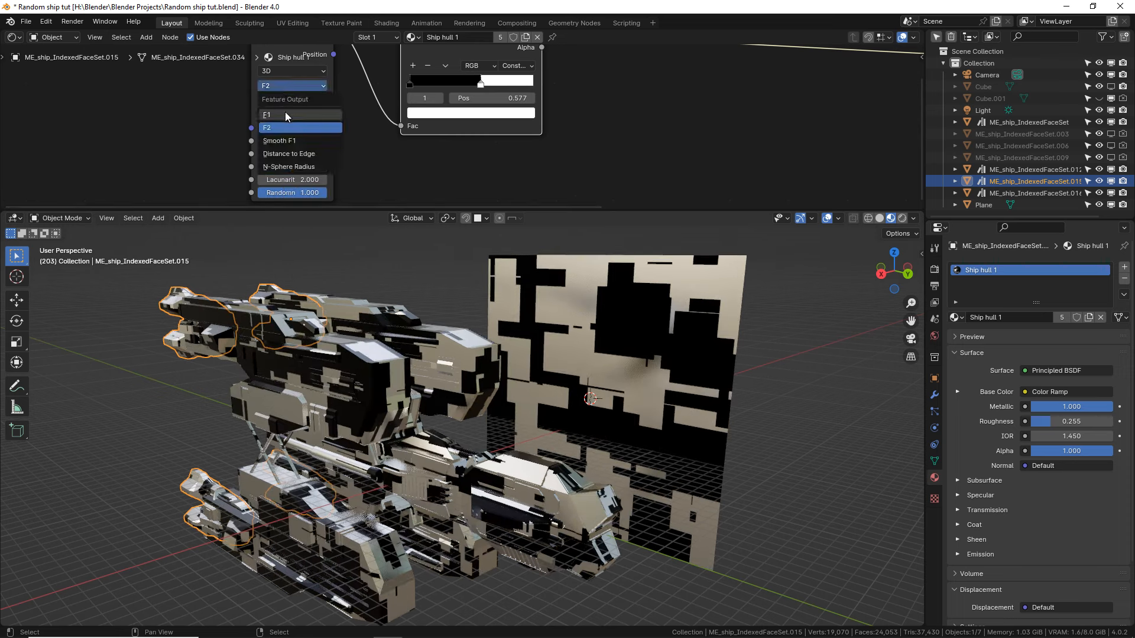
click(285, 111)
mouse_move(480, 84)
mouse_down()
mouse_move(446, 85)
mouse_move(472, 87)
mouse_up()
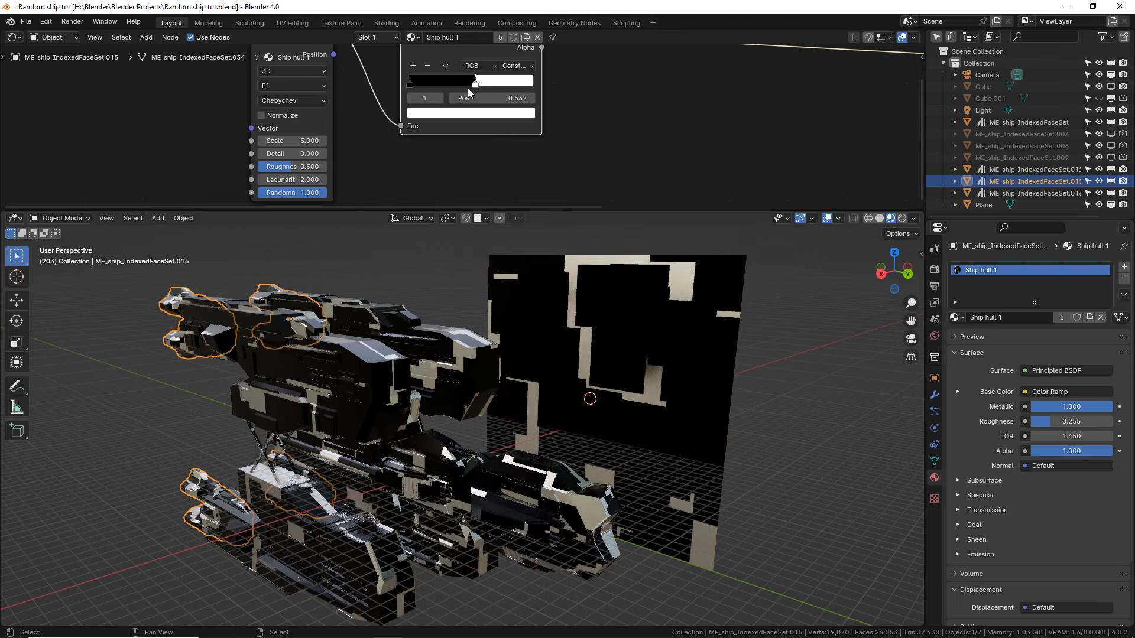
Test a much higher Voronoi Texture Scale and a Scale of 1, and set it to 4.000.
scroll(371, 140, down, 2)
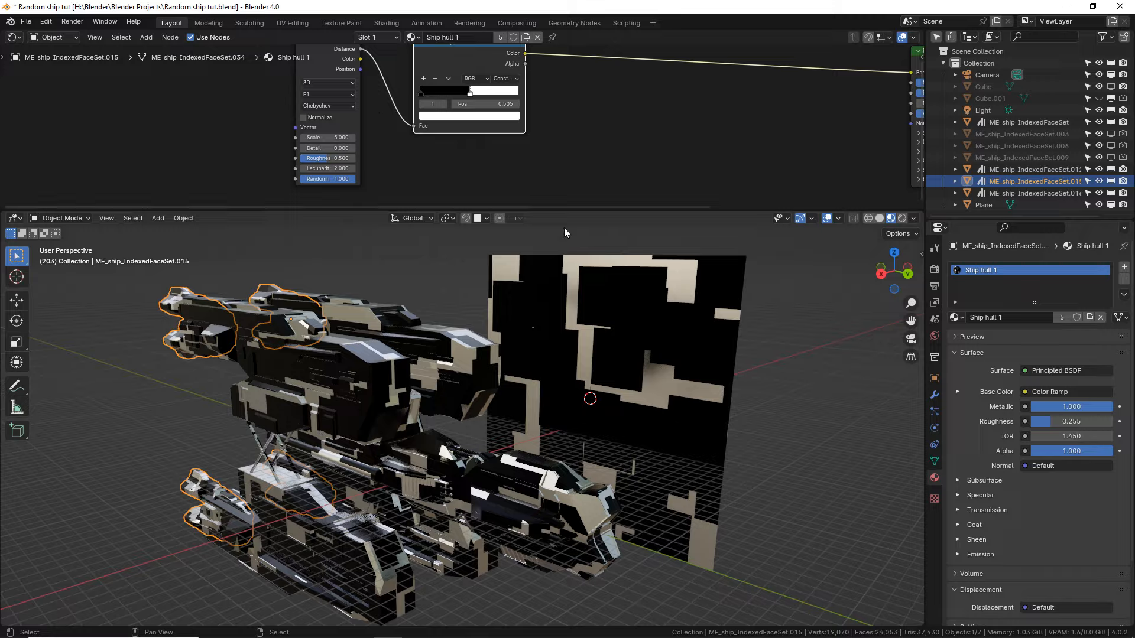
drag(315, 142, 394, 142)
click(325, 137)
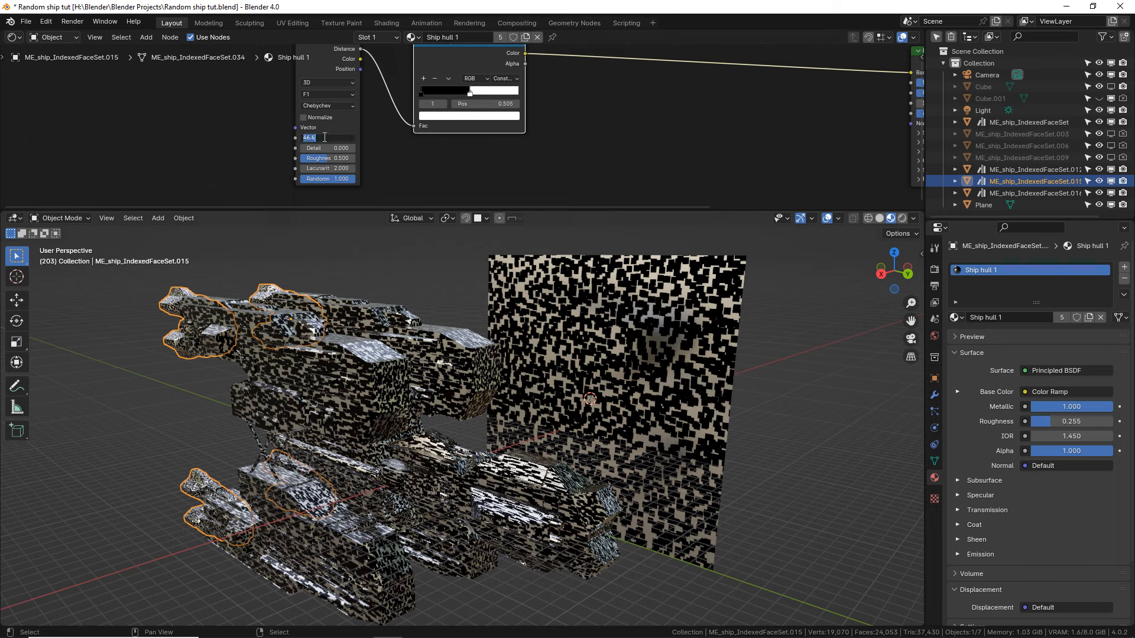
text(1)
key(Return)
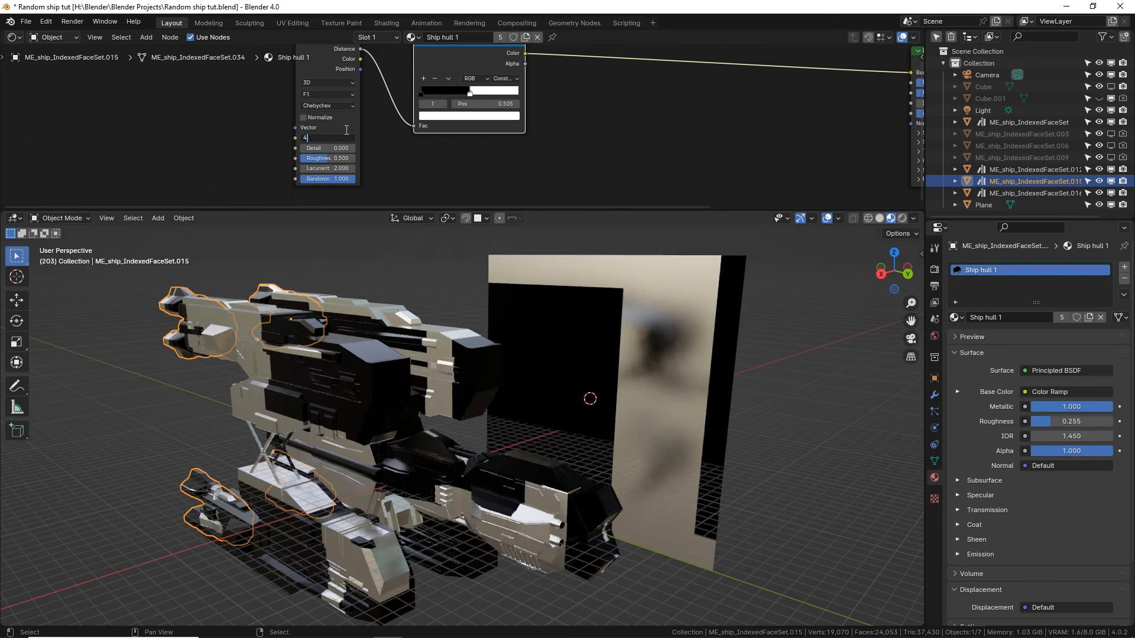
key(Return)
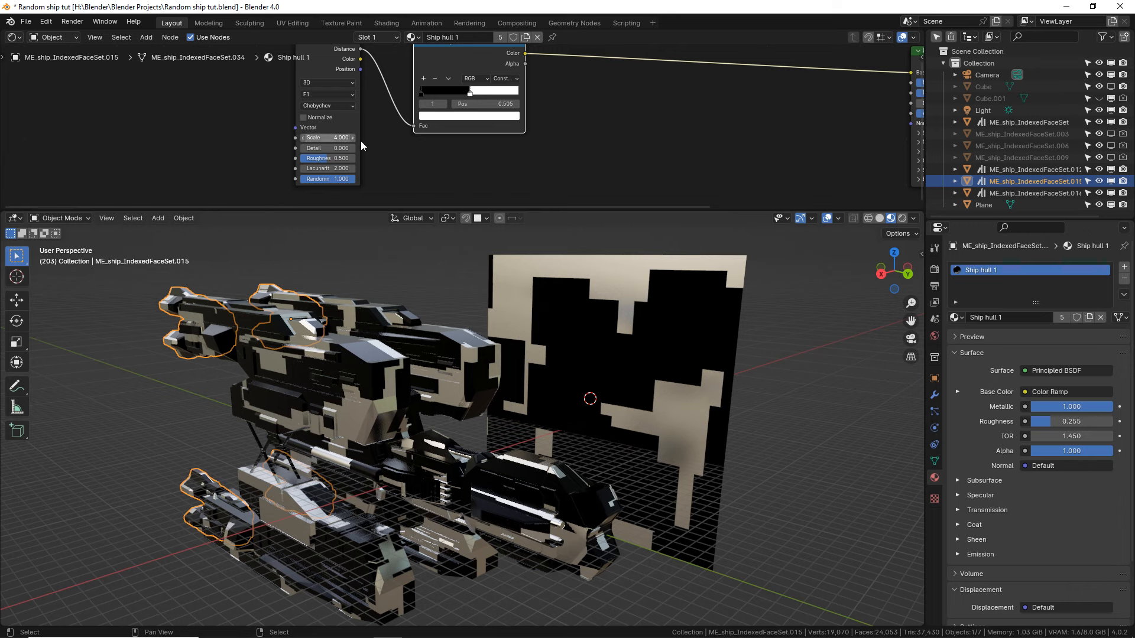
Enlarge the Shader Editor area and duplicate the linked Voronoi Texture and Color Ramp pair, placing the copy below the original.
middle_drag(534, 139, 400, 138)
scroll(401, 137, down, 2)
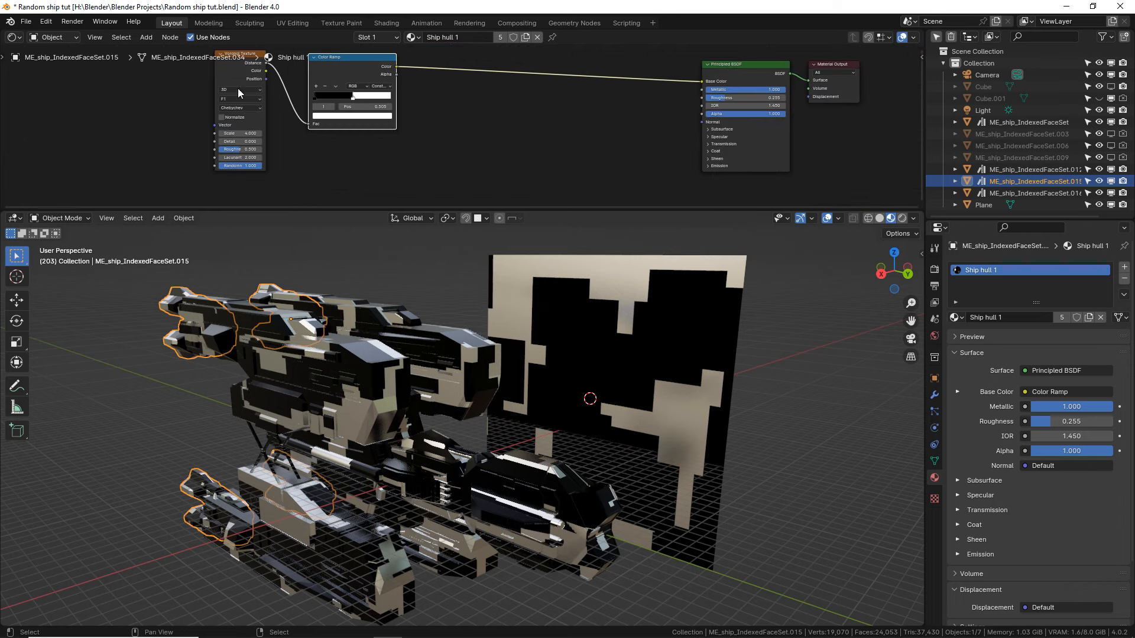
drag(387, 211, 387, 341)
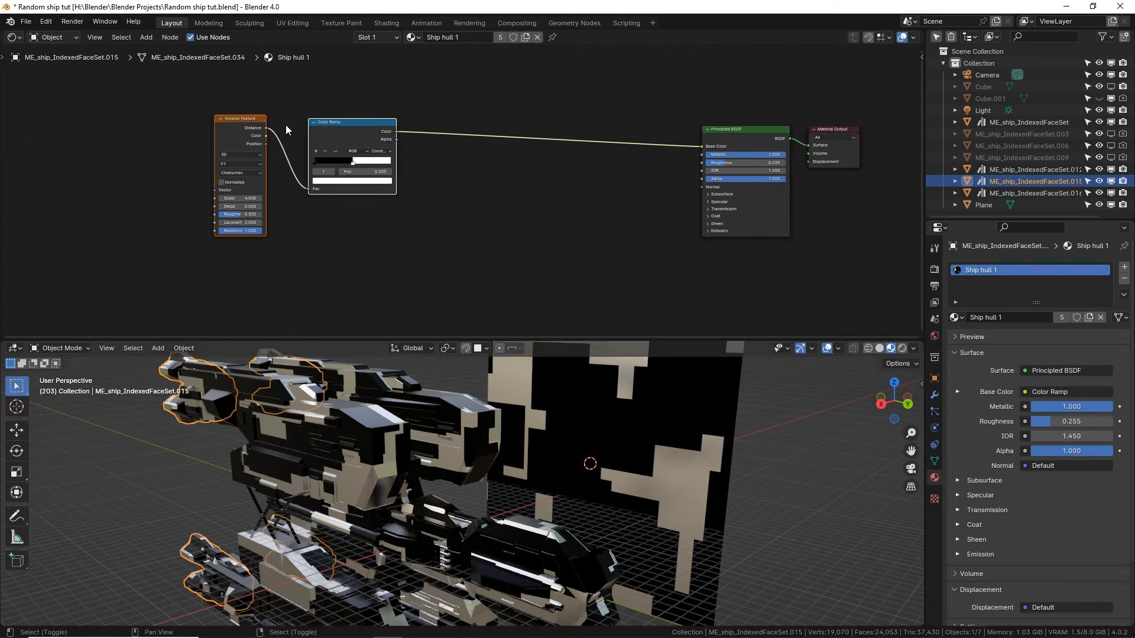
key(shift+d)
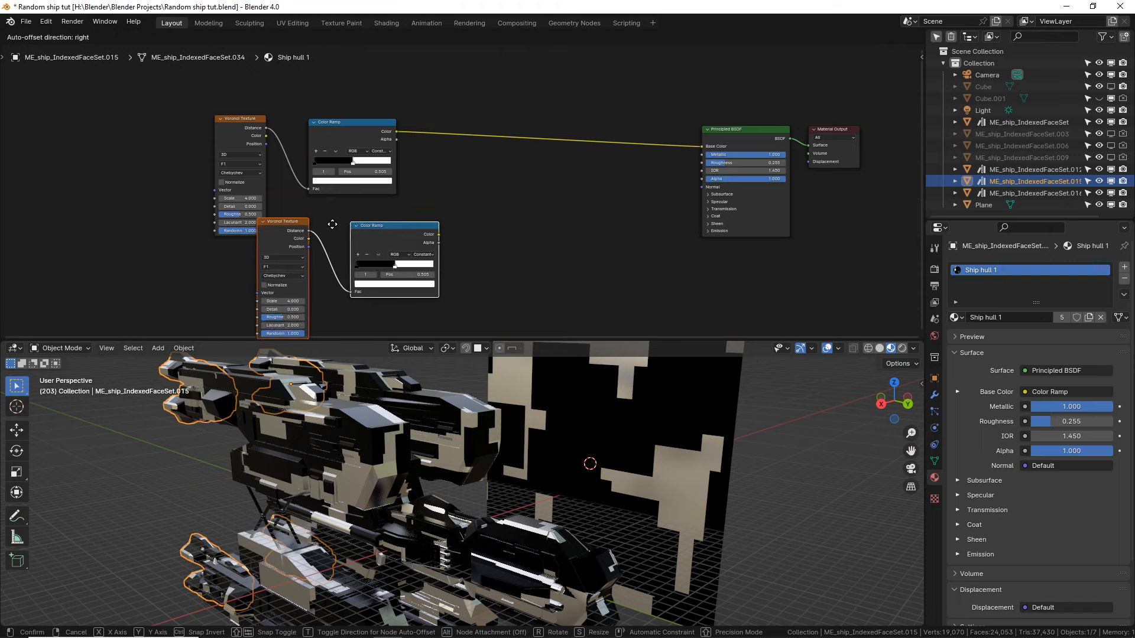
click(335, 221)
Duplicate the Voronoi Texture and Color Ramp pair once more, placing the third pair below the second.
middle_drag(454, 195, 426, 157)
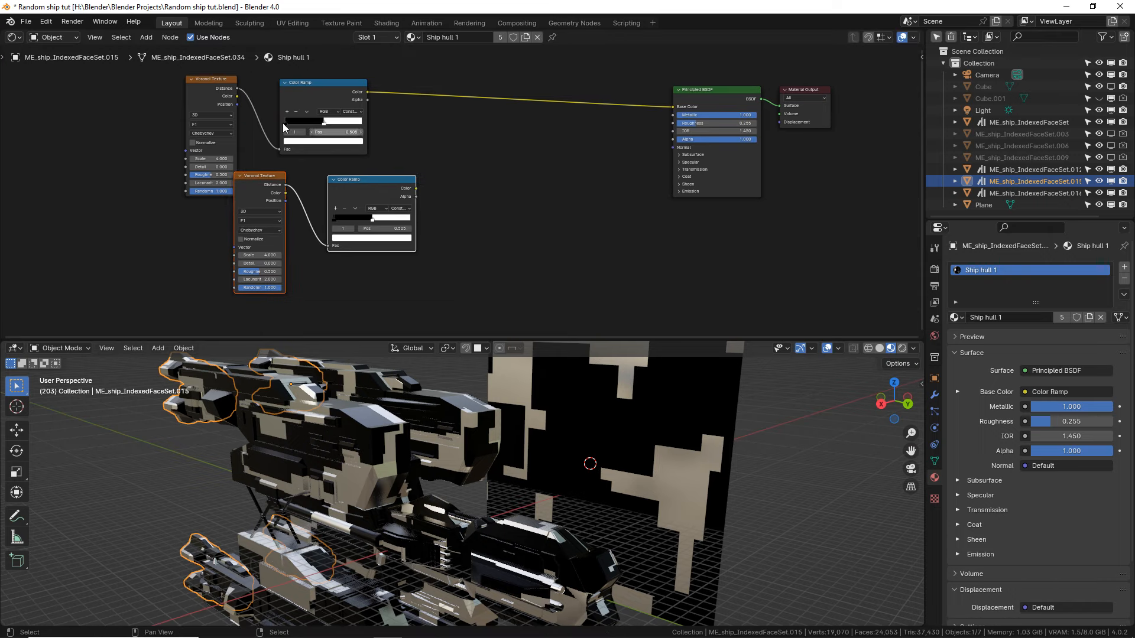
key(shift+d)
click(302, 220)
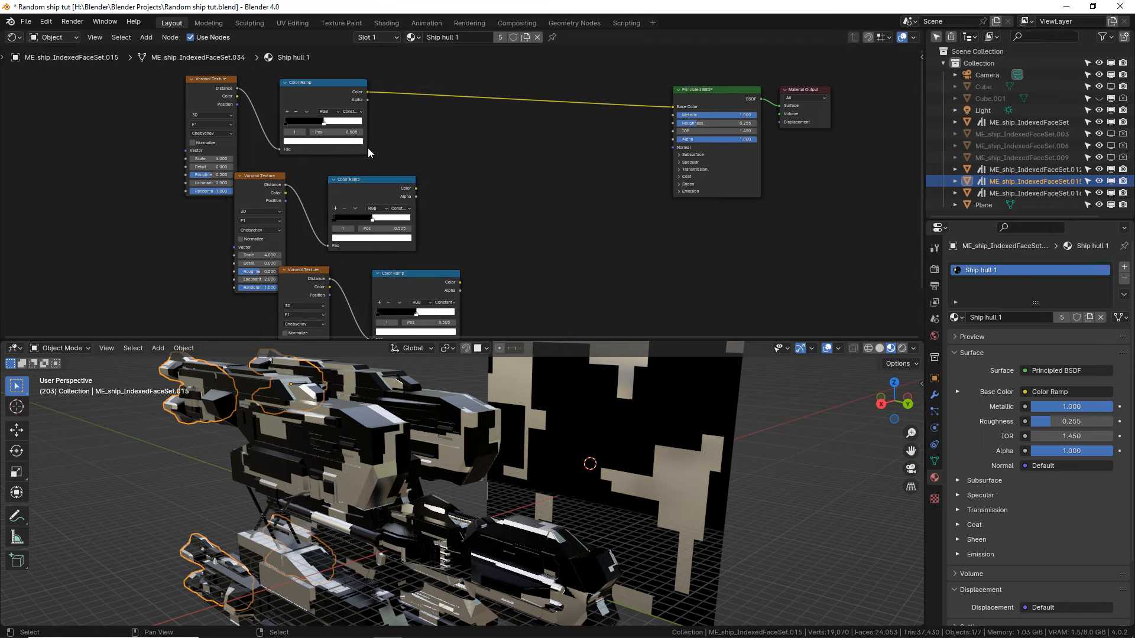
click(272, 176)
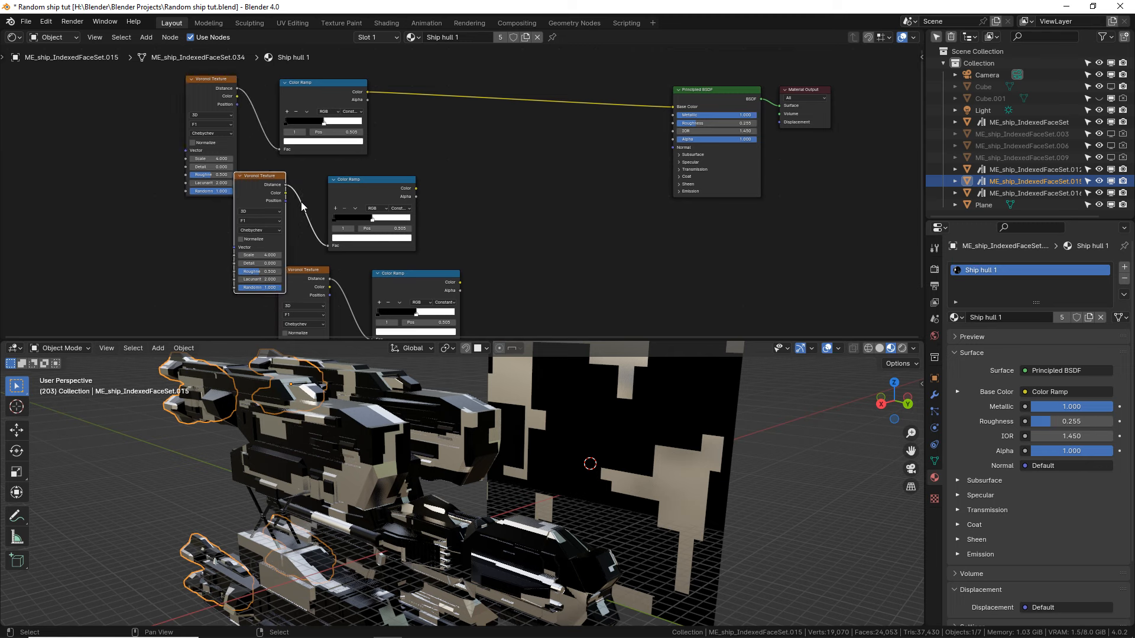
click(320, 270)
Insert a Mix Color node between the first Color Ramp and the Principled BSDF, and link the second Color Ramp's Color to its B input.
key(shift+a)
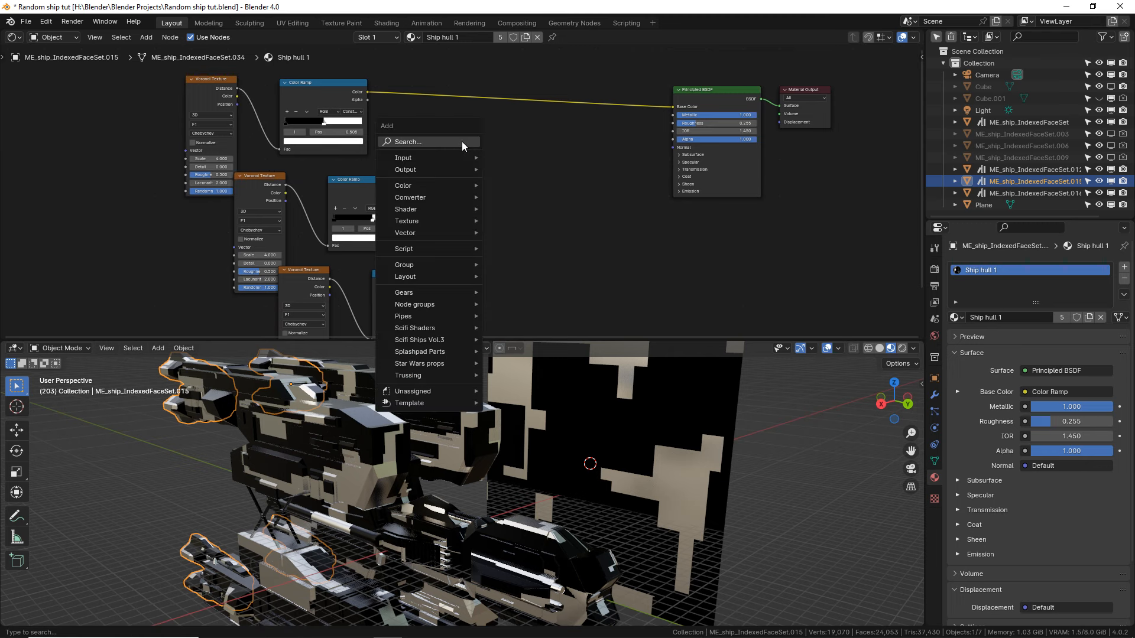
click(463, 142)
text(mix)
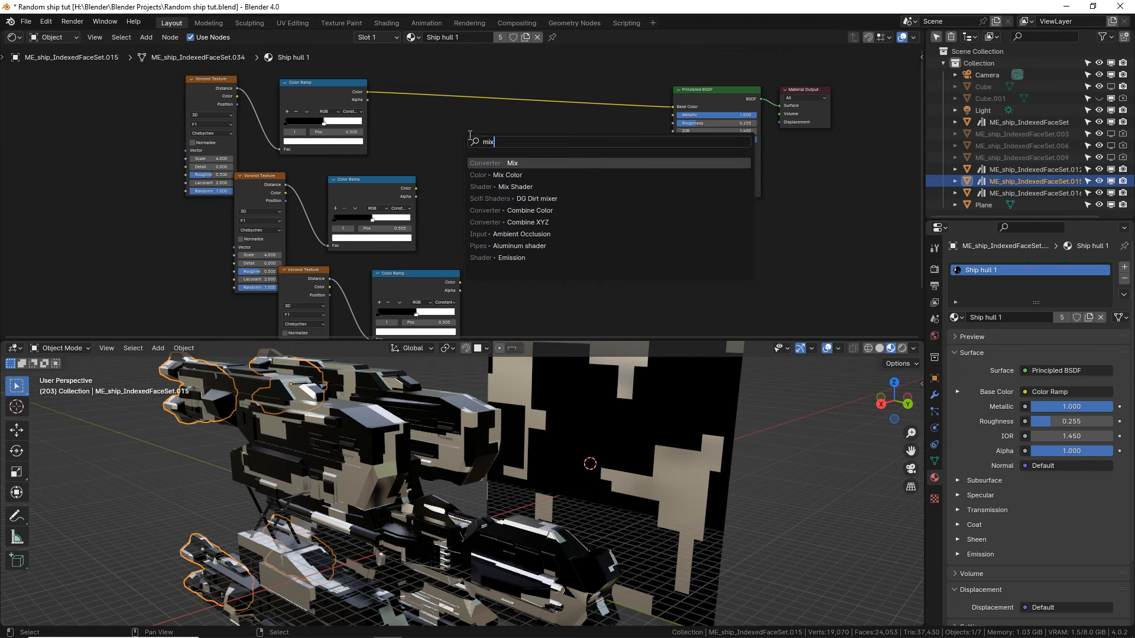
key(Return)
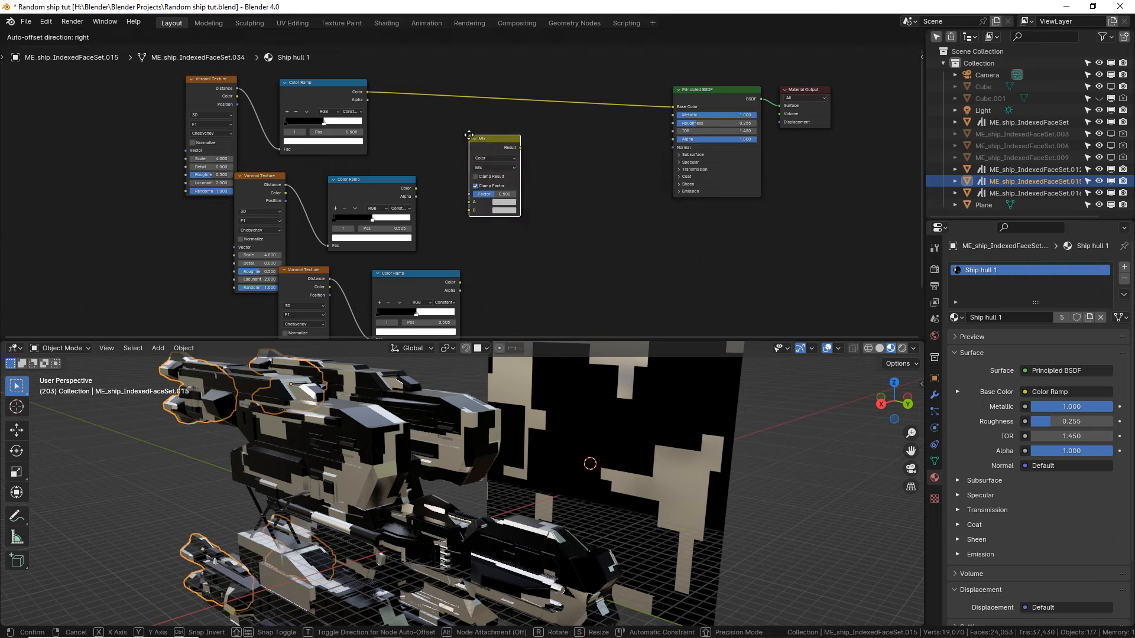
click(454, 88)
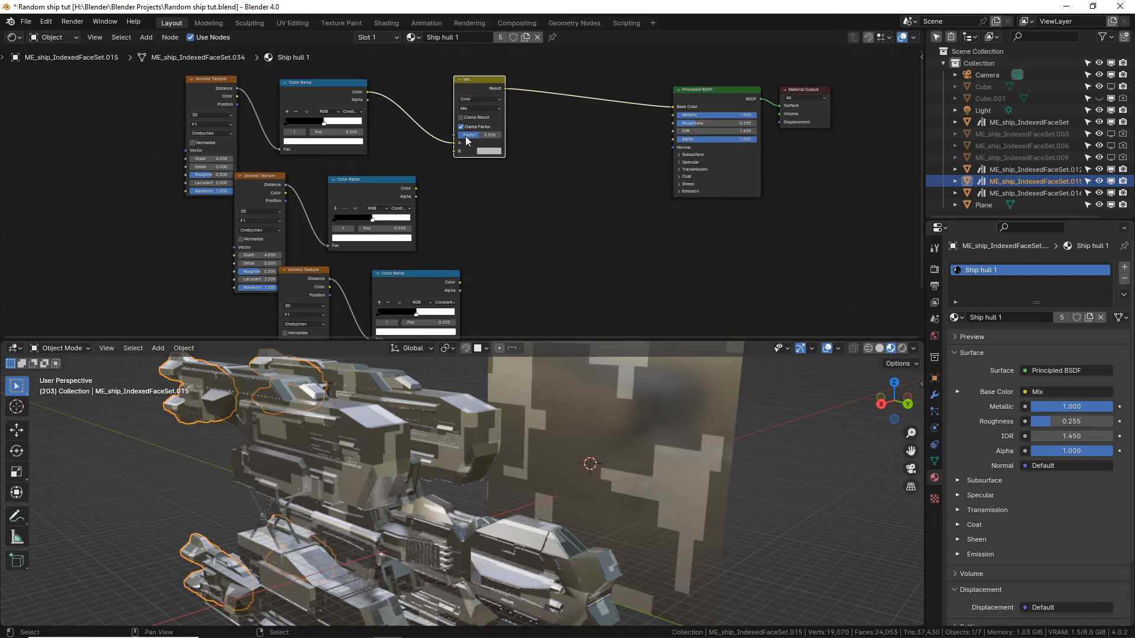
scroll(479, 148, up, 2)
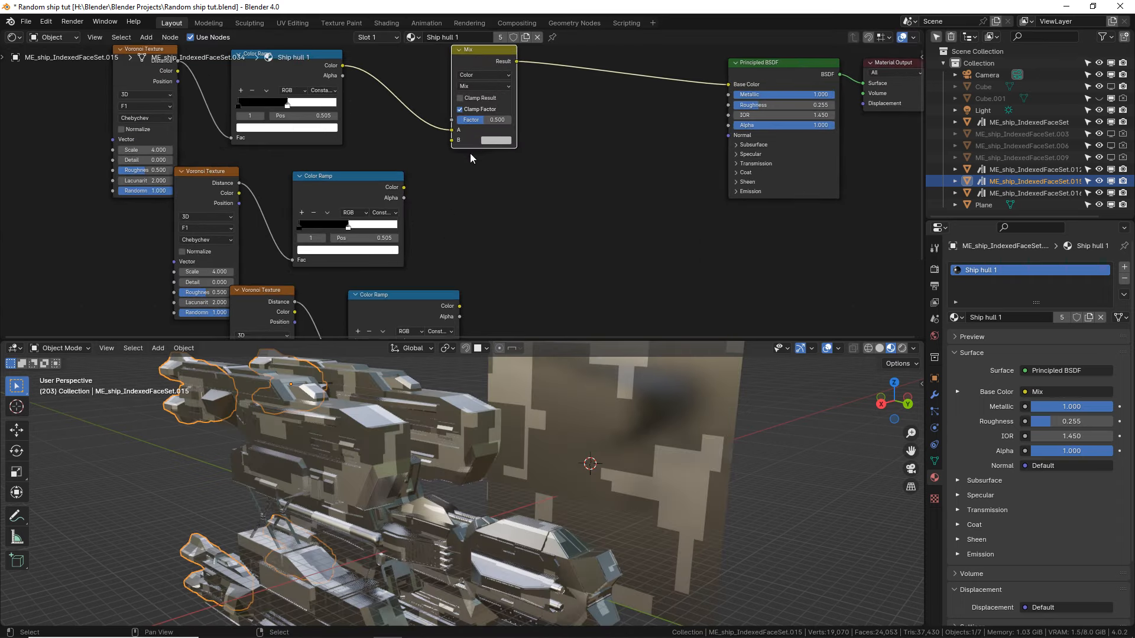
drag(382, 226, 435, 177)
Set the second Voronoi Texture's Scale to 8.000.
middle_drag(233, 224, 439, 200)
scroll(388, 168, up, 2)
scroll(439, 200, up, 2)
double_click(338, 211)
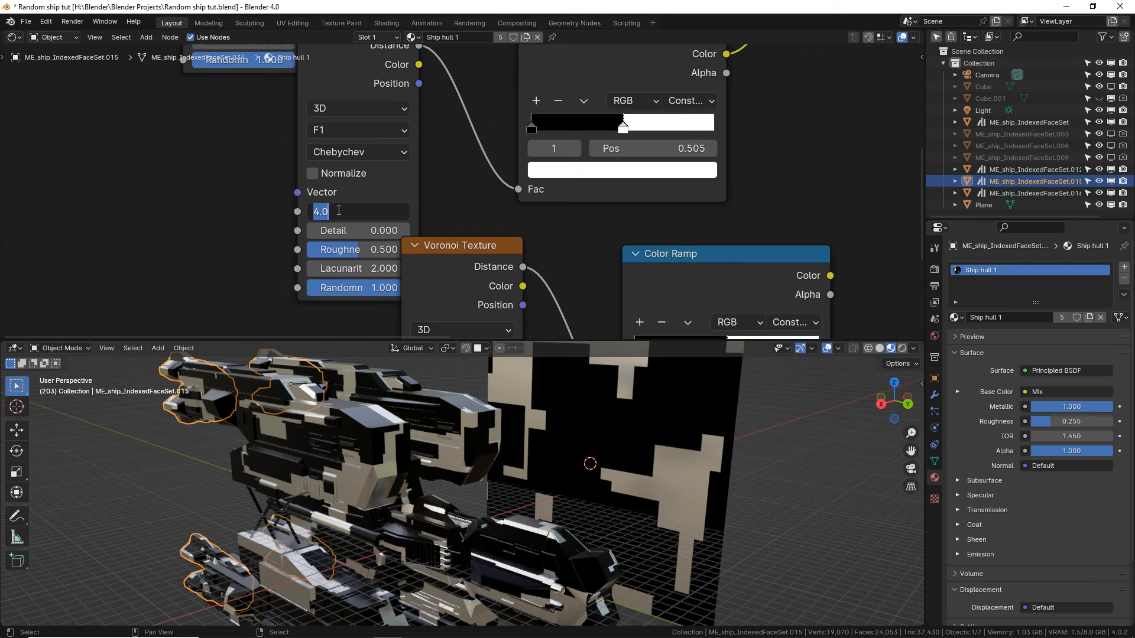
key(Return)
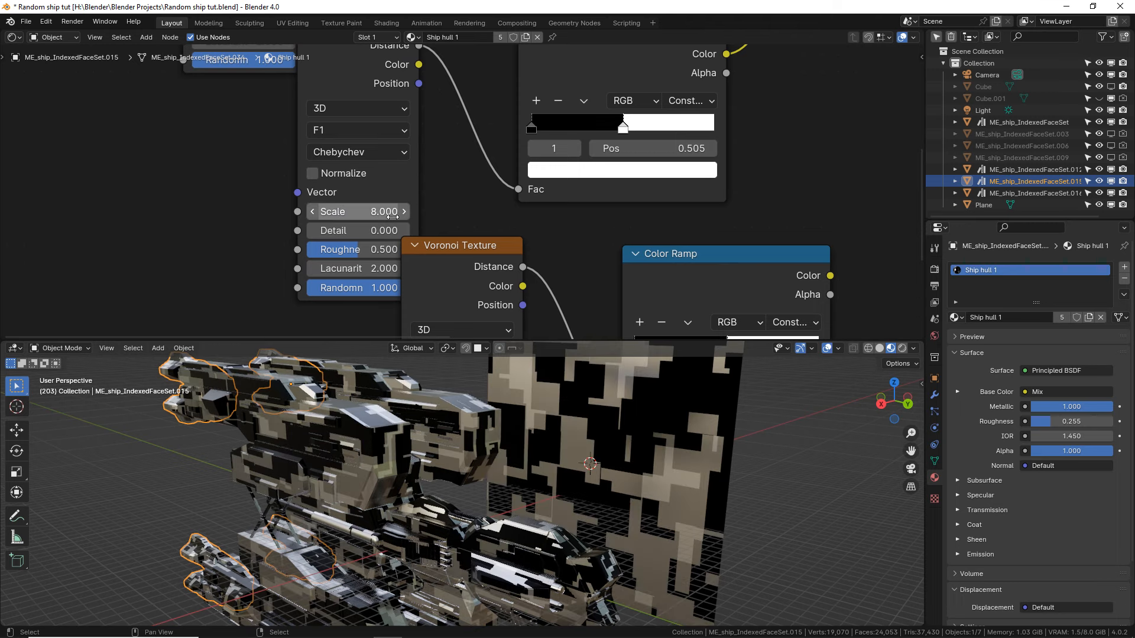
Set the third Voronoi Texture's Scale to 16.
middle_drag(393, 217, 283, 55)
double_click(380, 270)
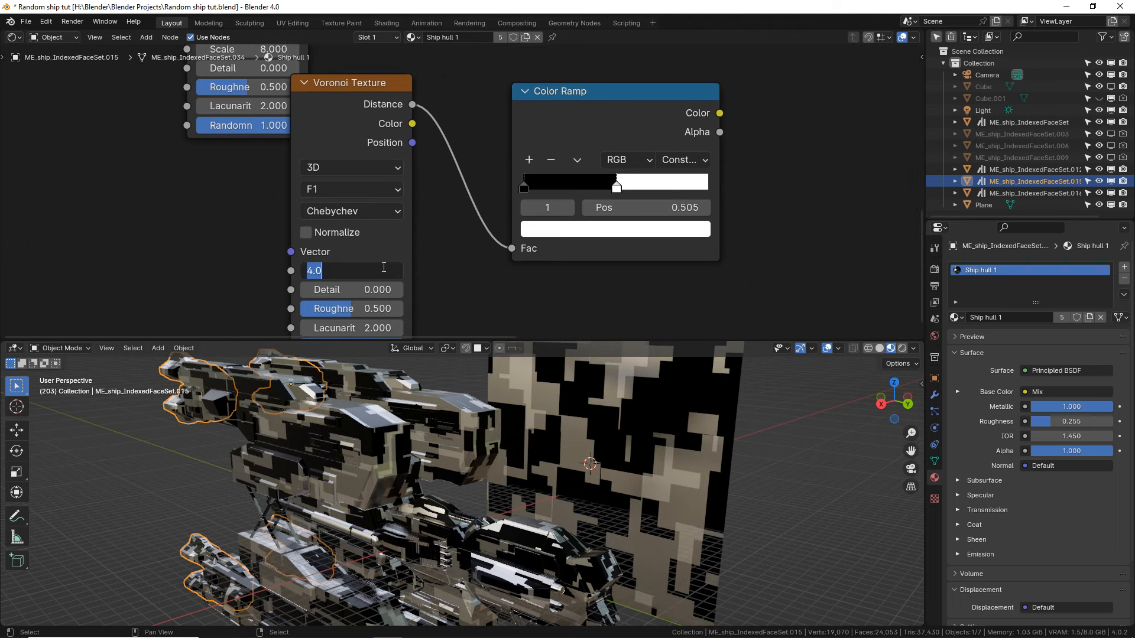
text(16)
key(Return)
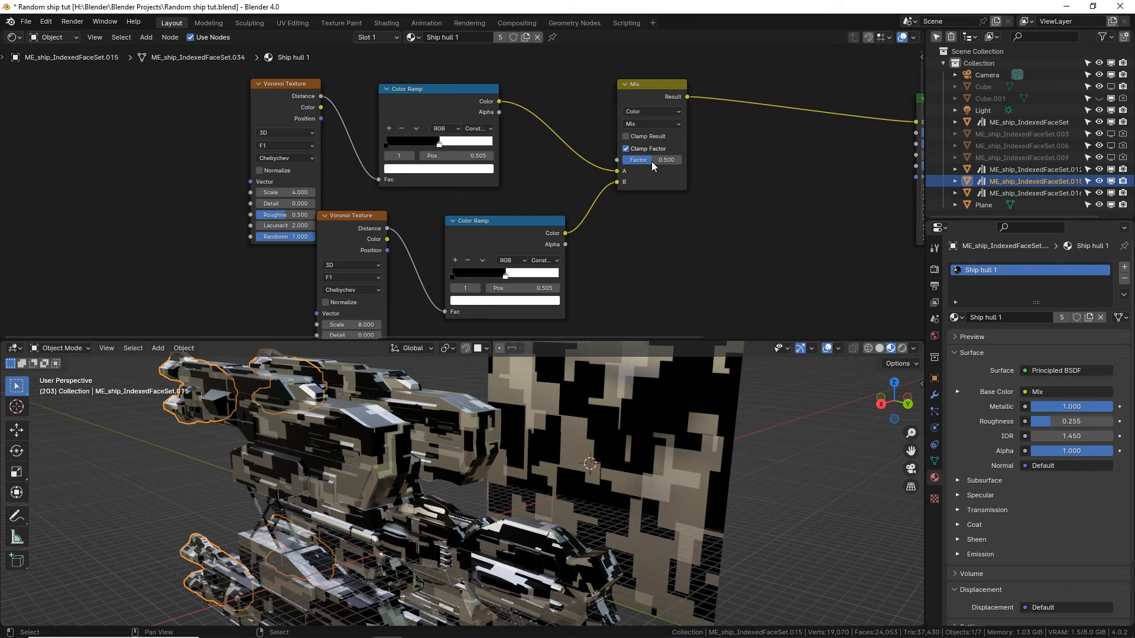
Try a Factor of 1.000 on the Mix node and undo the change.
drag(652, 161, 682, 160)
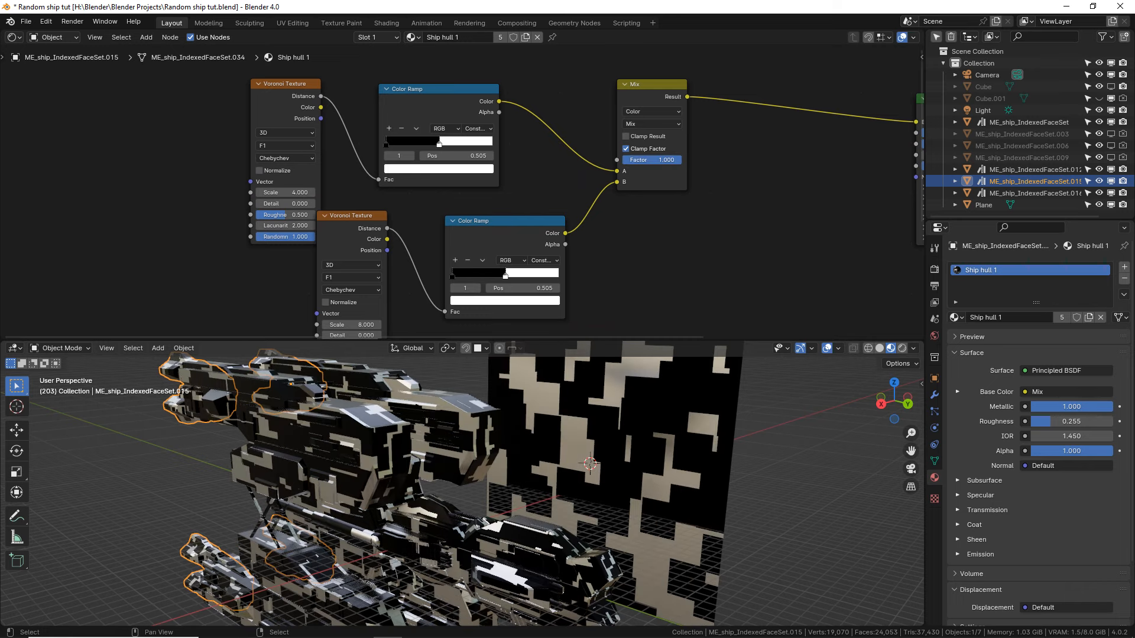
key(ctrl+z)
Duplicate the Mix node onto the link before the Principled BSDF and connect the third Color Ramp's Color to the copy's B input.
middle_drag(663, 171, 576, 146)
click(555, 78)
key(shift+d)
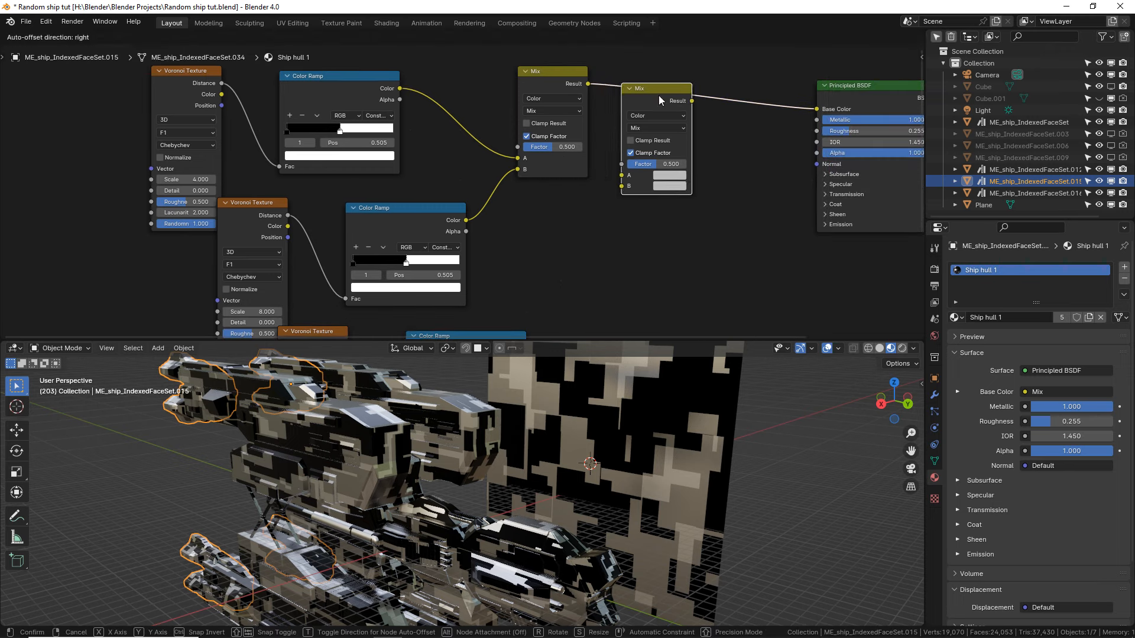
click(661, 100)
middle_drag(603, 206, 540, 120)
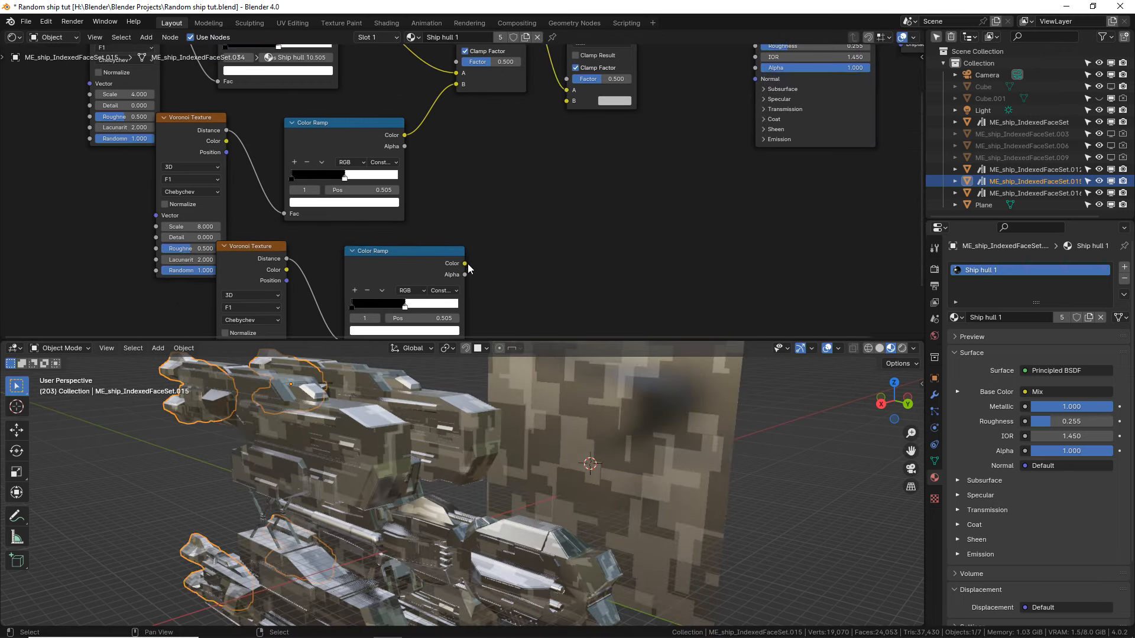
drag(570, 105, 568, 102)
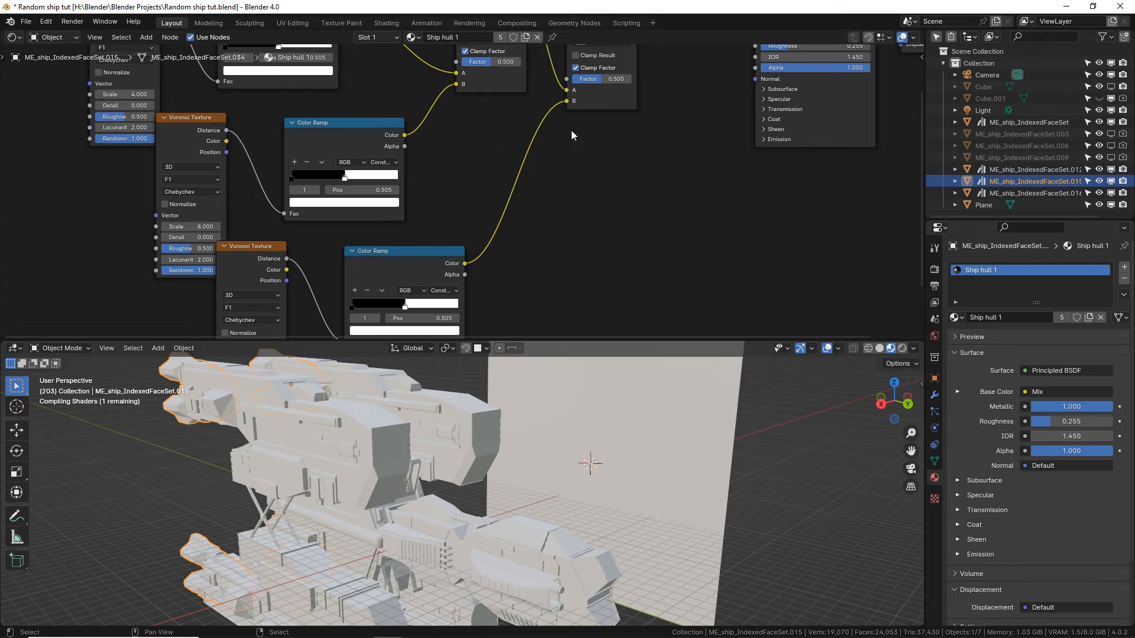
middle_drag(561, 65, 577, 119)
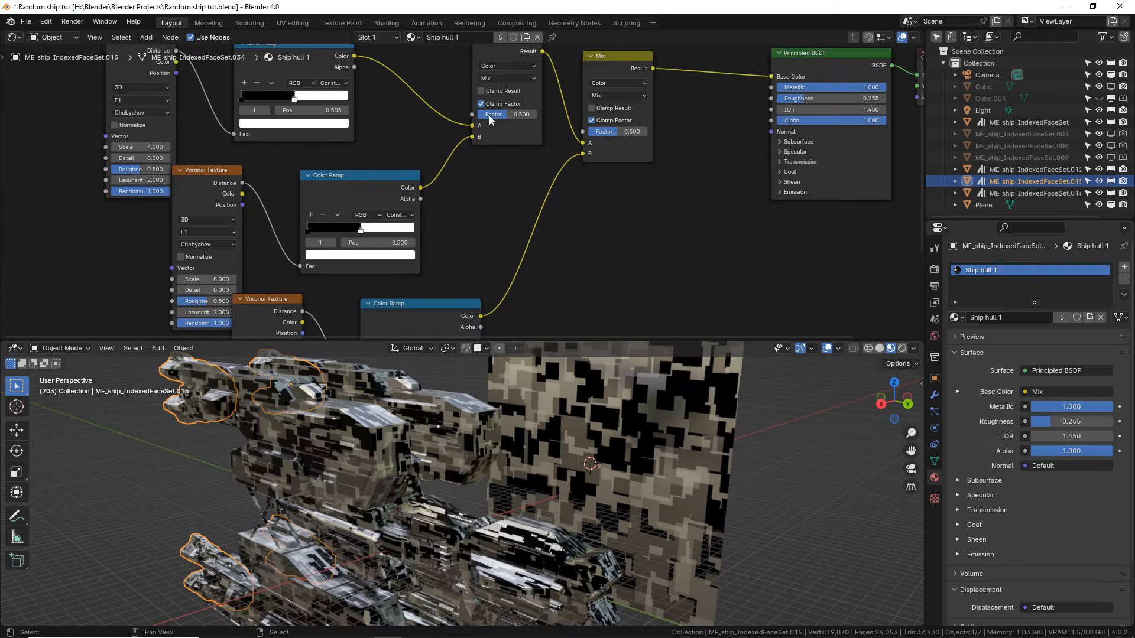
Try the Multiply blending mode on the first Mix node and Overlay on the second.
mouse_move(457, 501)
middle_down()
mouse_move(496, 466)
mouse_move(476, 494)
mouse_move(408, 460)
mouse_move(473, 513)
middle_up()
scroll(408, 460, up, 4)
middle_drag(612, 211, 629, 253)
scroll(610, 260, up, 2)
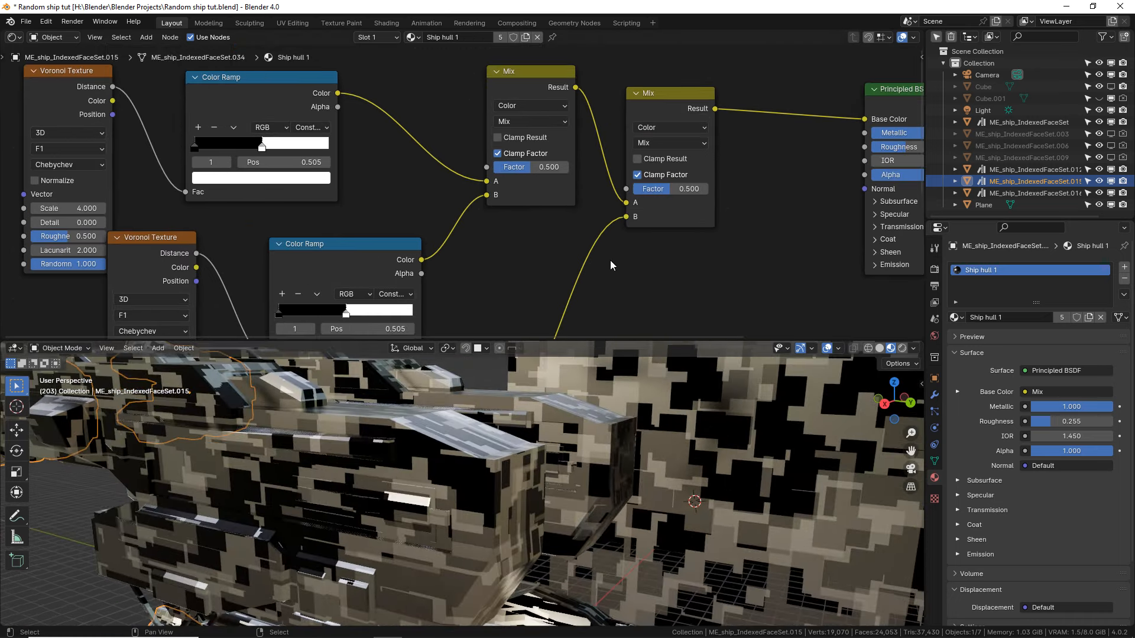
click(414, 166)
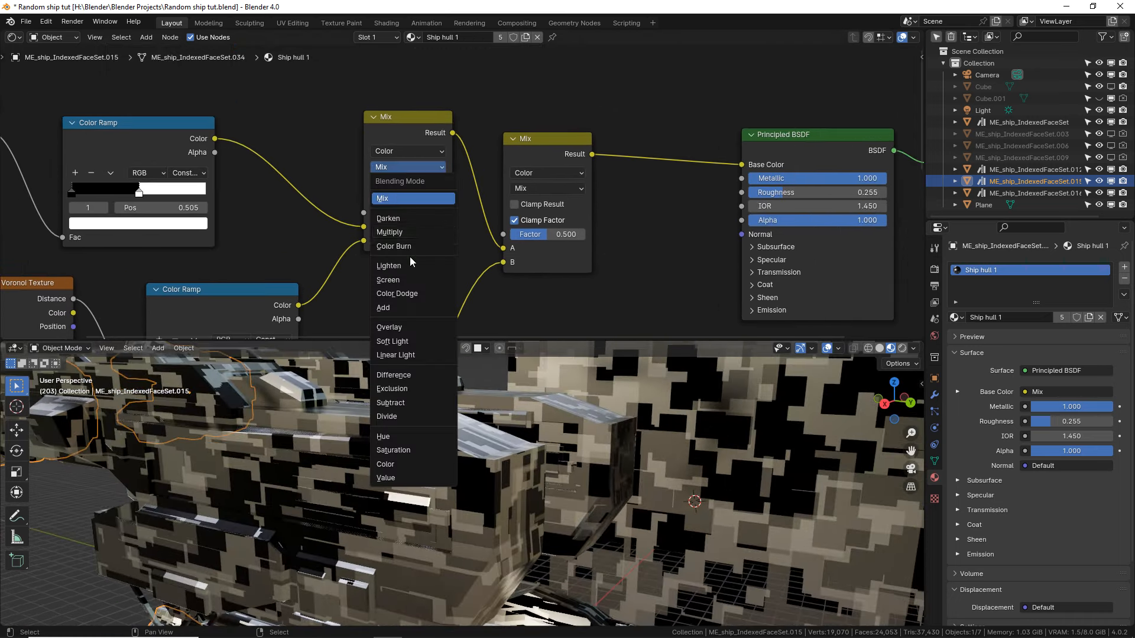
click(410, 236)
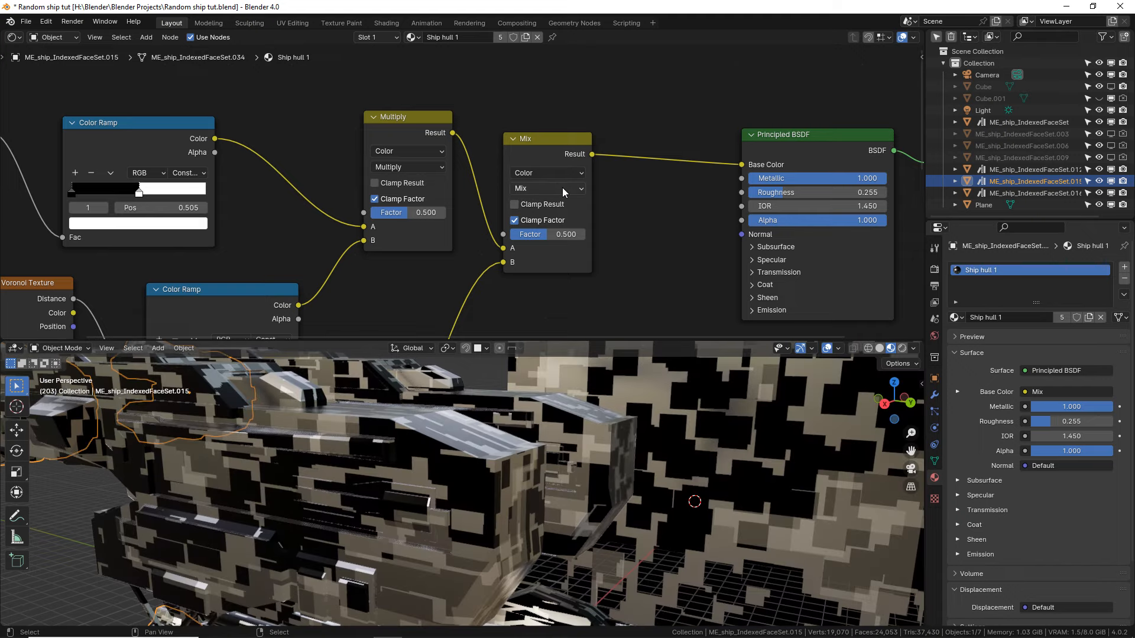
click(561, 188)
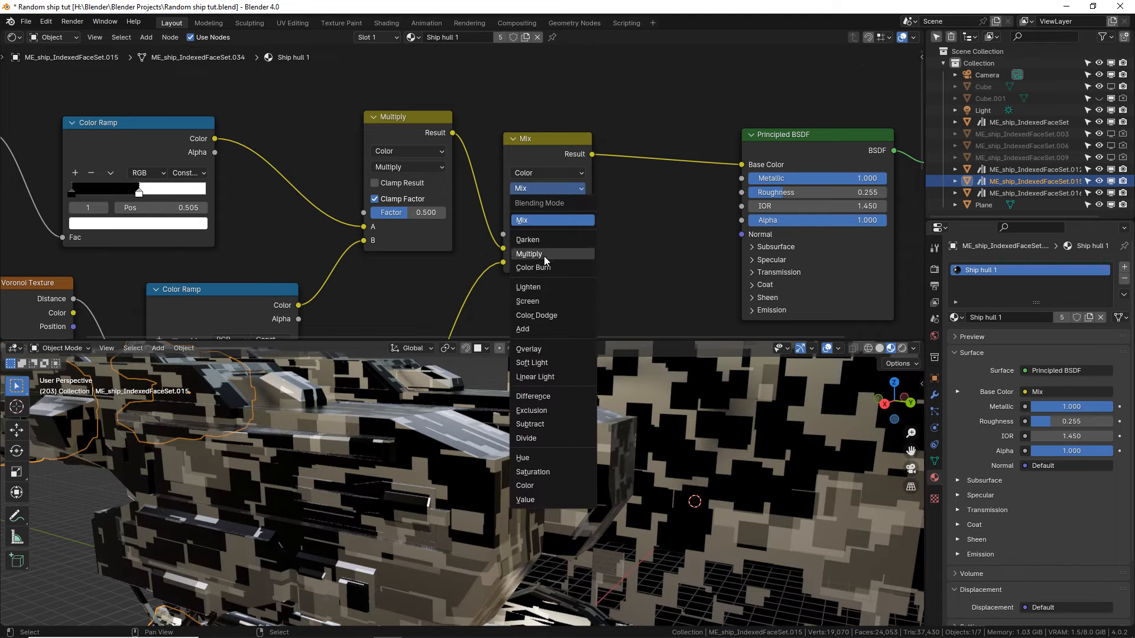
click(535, 349)
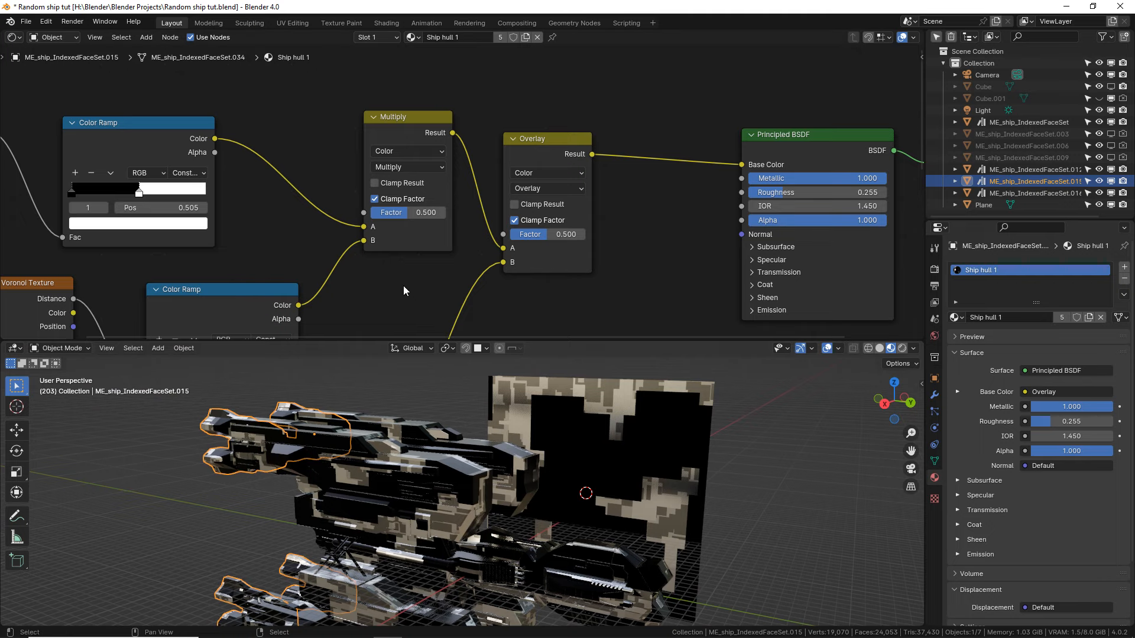
Return both color mixing nodes to the Mix blending mode and reset the second node's Factor to 0.500.
middle_drag(415, 320, 429, 287)
mouse_move(559, 206)
mouse_down()
mouse_move(533, 206)
mouse_move(567, 202)
mouse_up()
click(560, 155)
click(561, 190)
click(421, 134)
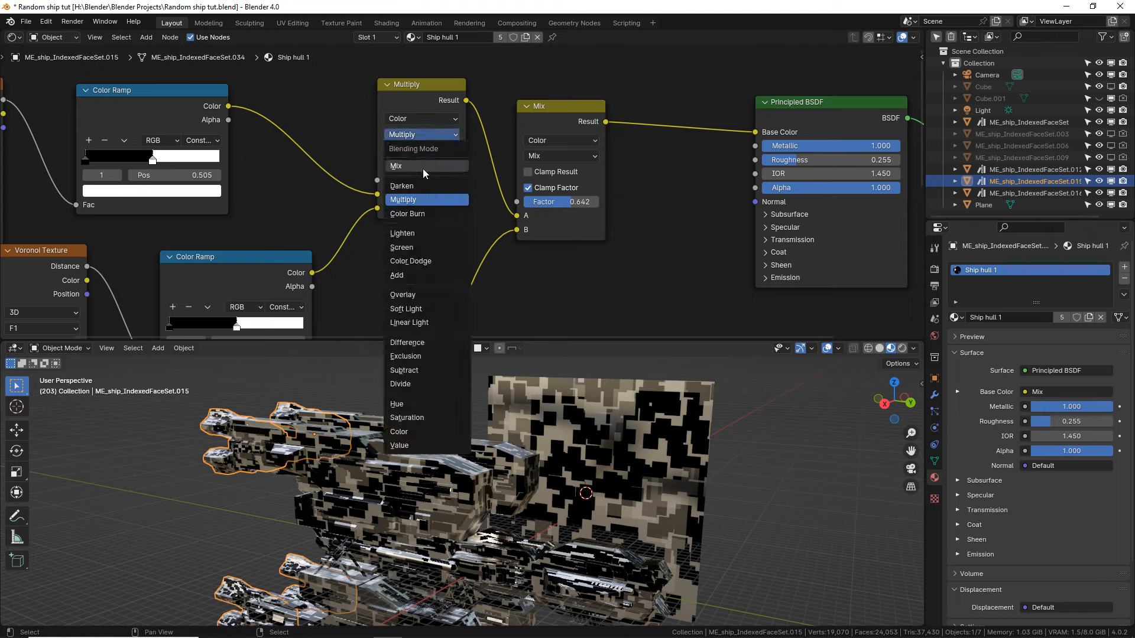
click(424, 169)
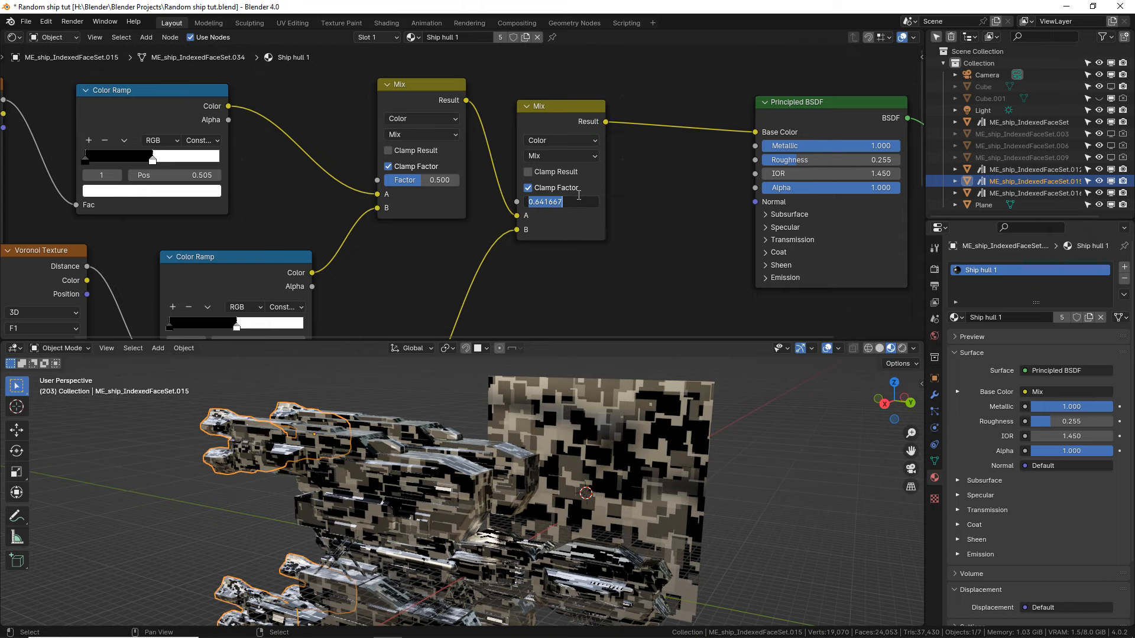
key(Return)
Move the white stop of the third Color Ramp to position 0.645.
middle_drag(555, 245, 591, 249)
scroll(591, 250, up, 8)
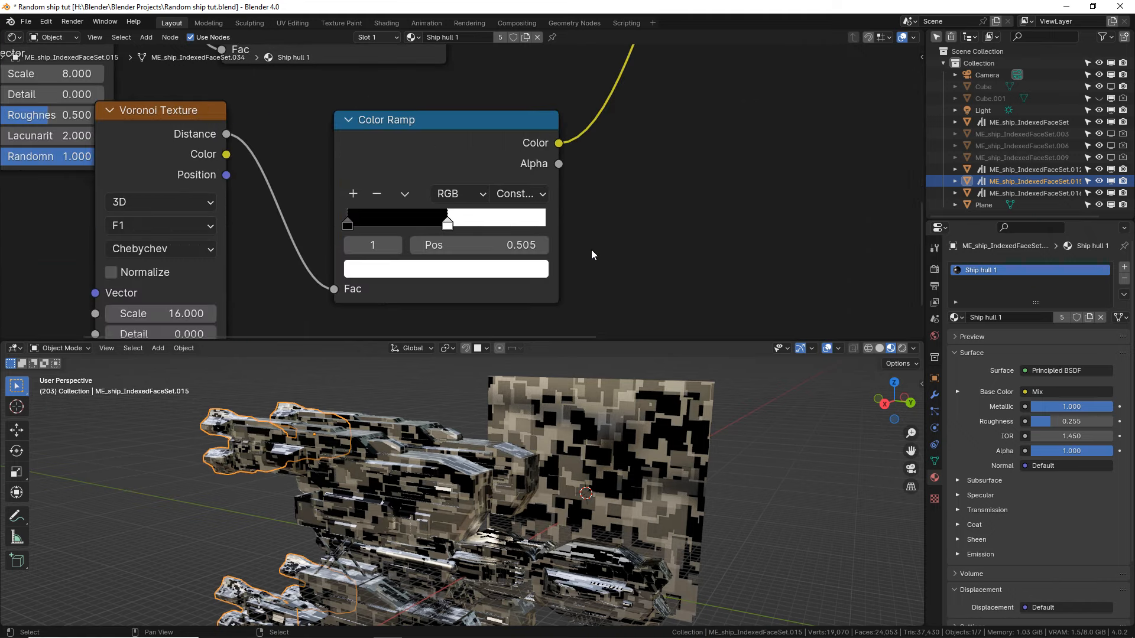
shift+middle_drag(504, 531, 511, 462)
scroll(510, 462, up, 4)
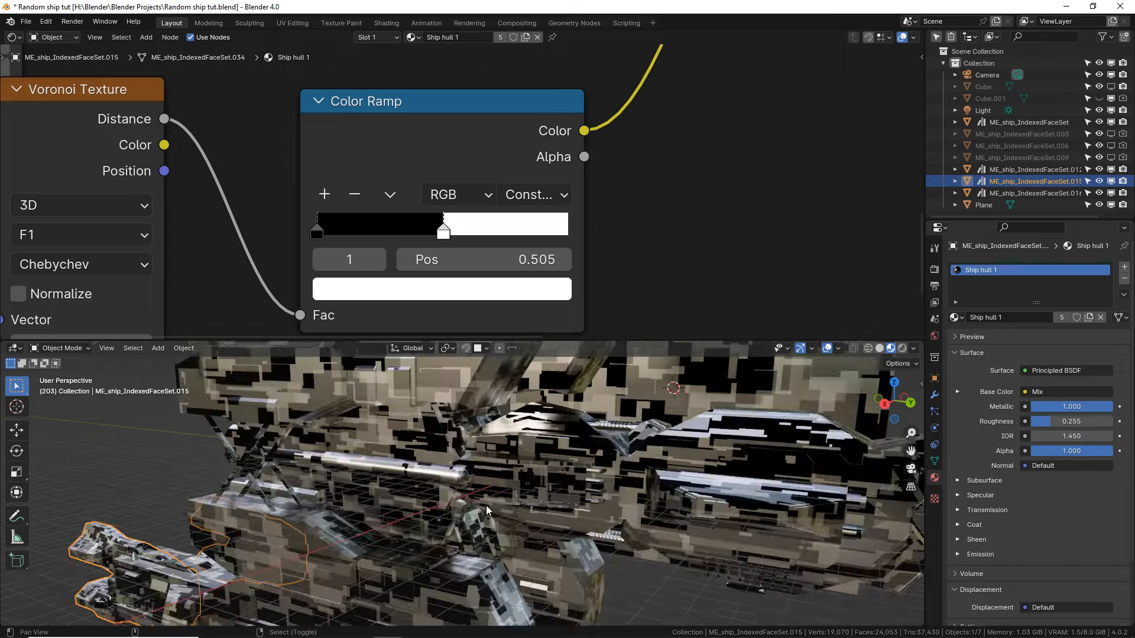
drag(443, 231, 493, 221)
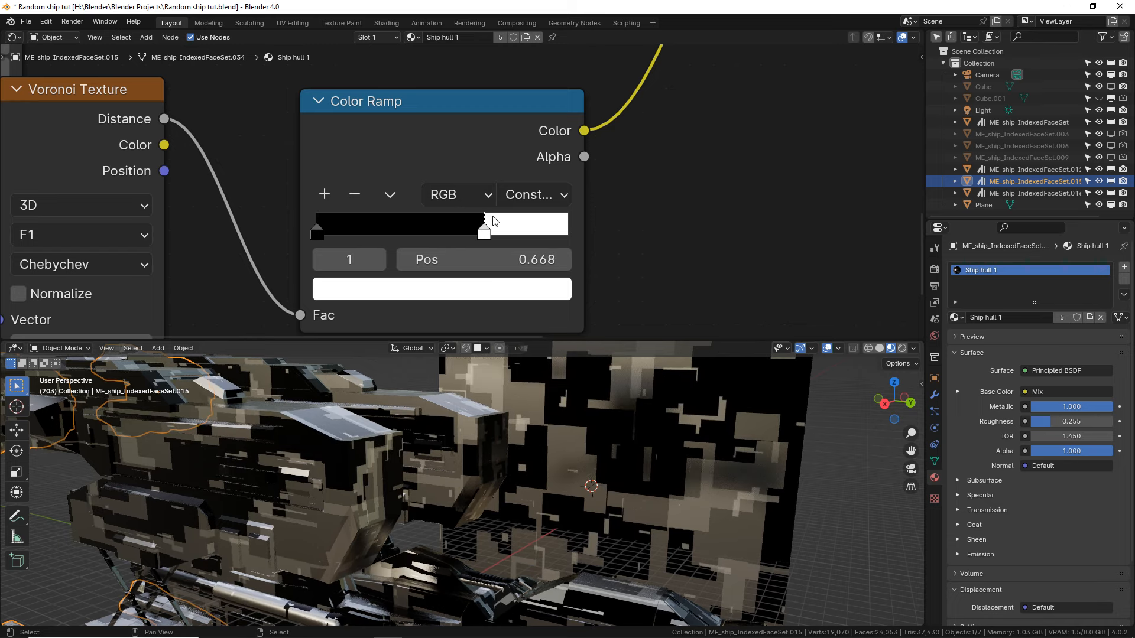
middle_drag(218, 275, 441, 173)
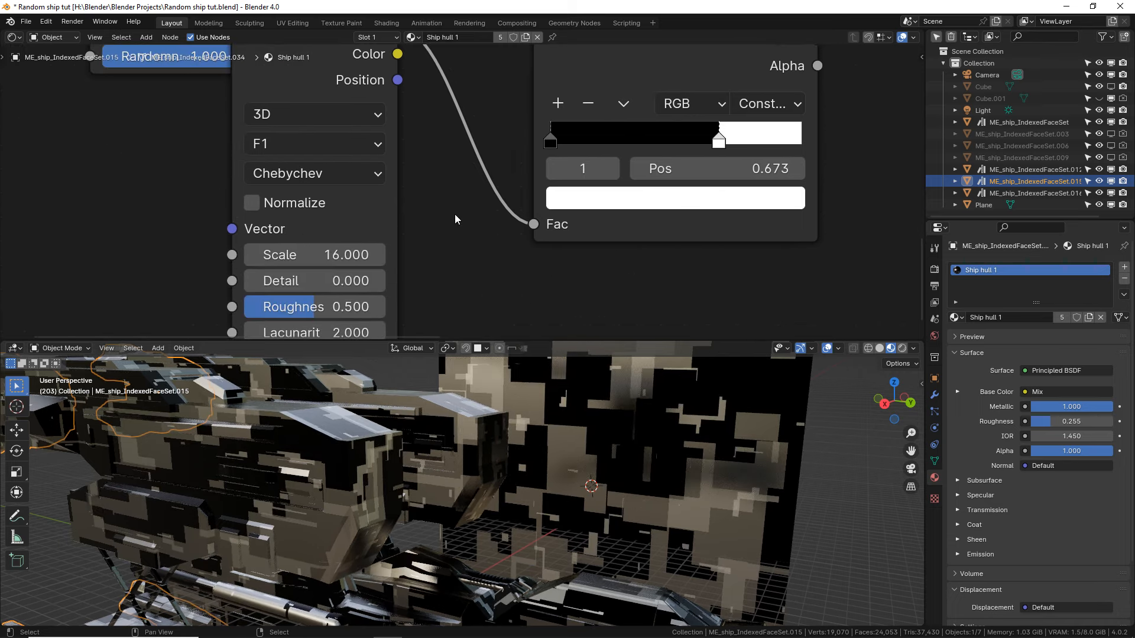
mouse_move(730, 148)
mouse_down()
mouse_move(705, 144)
mouse_move(717, 148)
mouse_up()
Move the white stop to position 0.450 on the second Color Ramp and to 0.427 on the first.
middle_drag(416, 129, 519, 449)
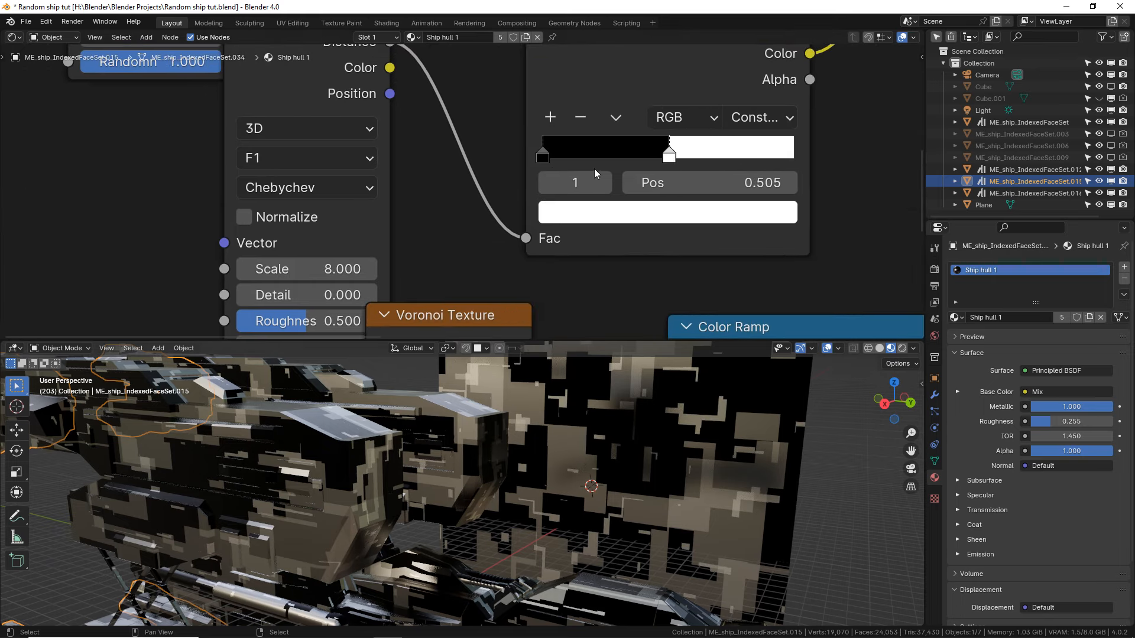
mouse_move(669, 154)
mouse_down()
mouse_move(687, 150)
mouse_move(640, 148)
mouse_move(652, 147)
mouse_up()
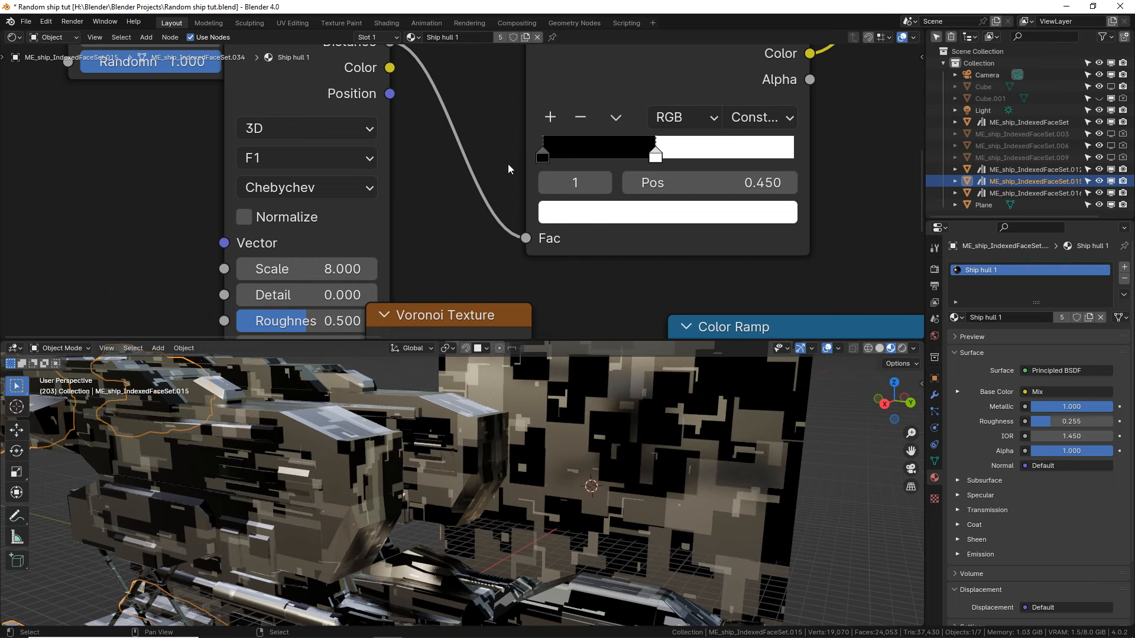
middle_drag(412, 128, 586, 327)
middle_drag(588, 266, 556, 348)
mouse_move(654, 123)
mouse_down()
mouse_move(617, 123)
mouse_move(703, 124)
mouse_move(585, 124)
mouse_move(663, 129)
mouse_move(646, 129)
mouse_up()
Try the F2 feature output on the Voronoi Textures and undo the changes.
click(307, 126)
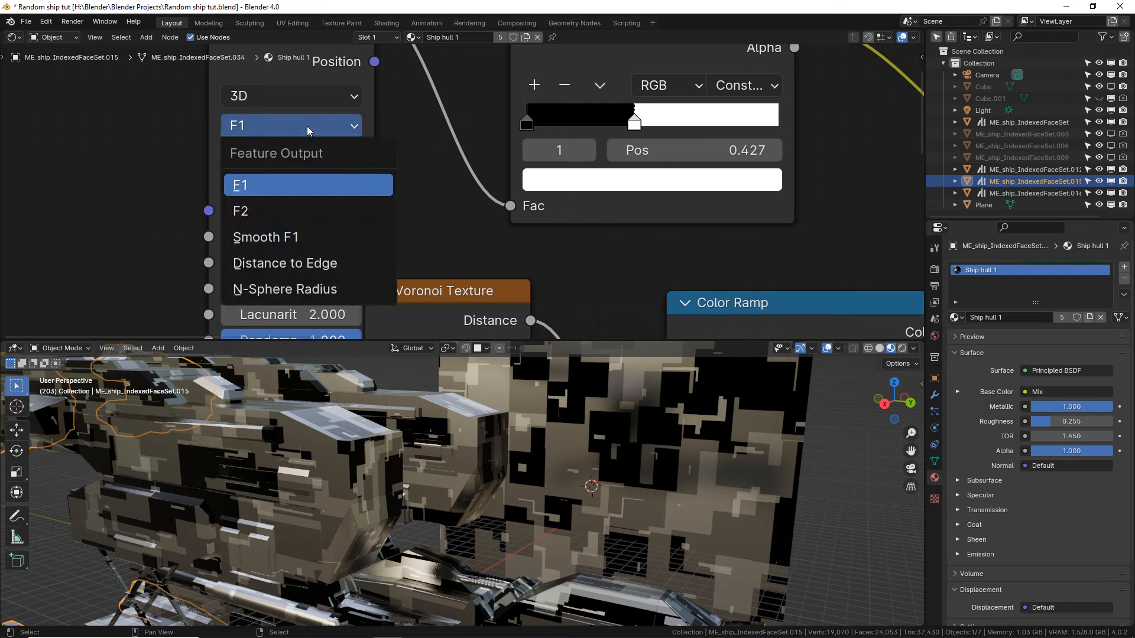
click(281, 211)
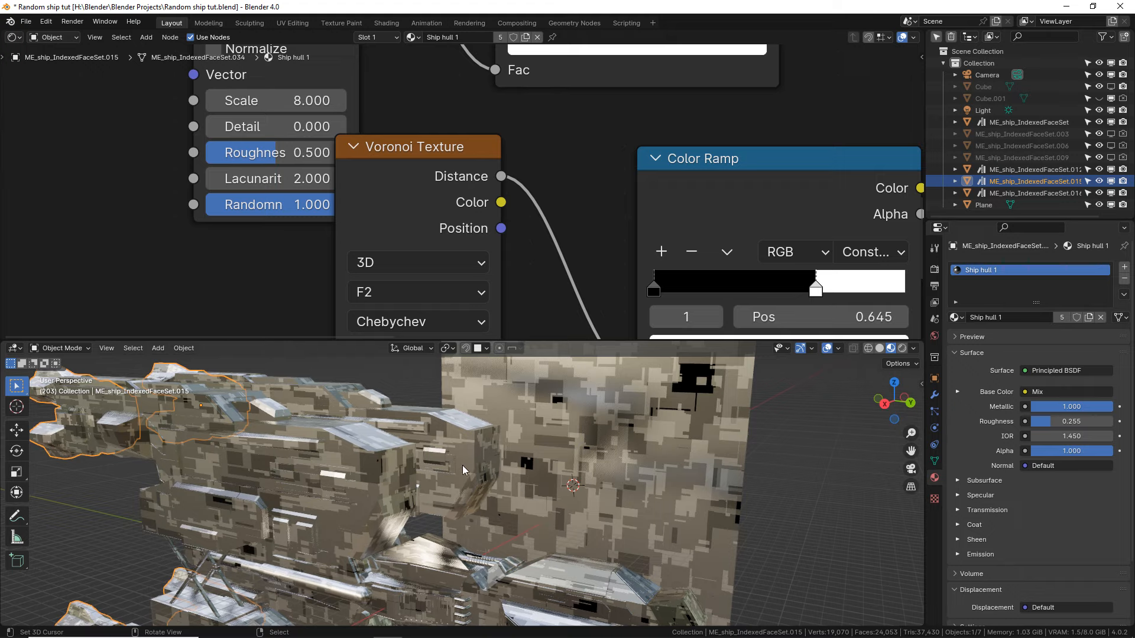
mouse_move(463, 463)
middle_down()
mouse_move(480, 435)
mouse_move(461, 477)
mouse_move(442, 459)
mouse_move(367, 457)
mouse_move(434, 443)
mouse_move(441, 430)
mouse_move(455, 457)
middle_up()
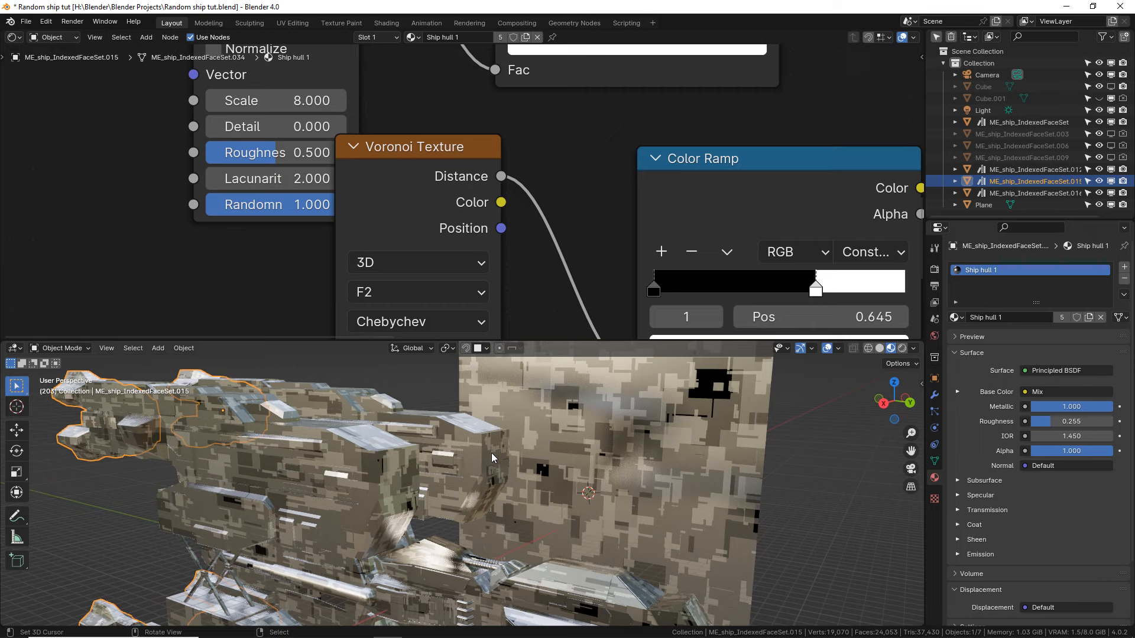
shift+middle_drag(523, 462, 545, 433)
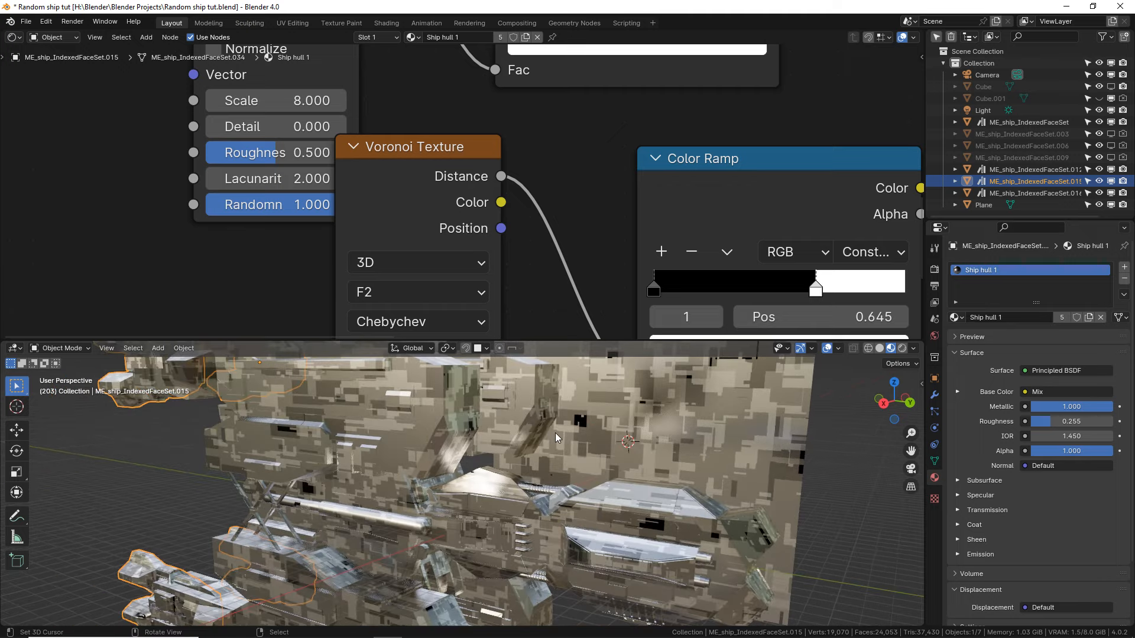
key(ctrl+z)
key(ctrl+z)
key(ctrl+z)
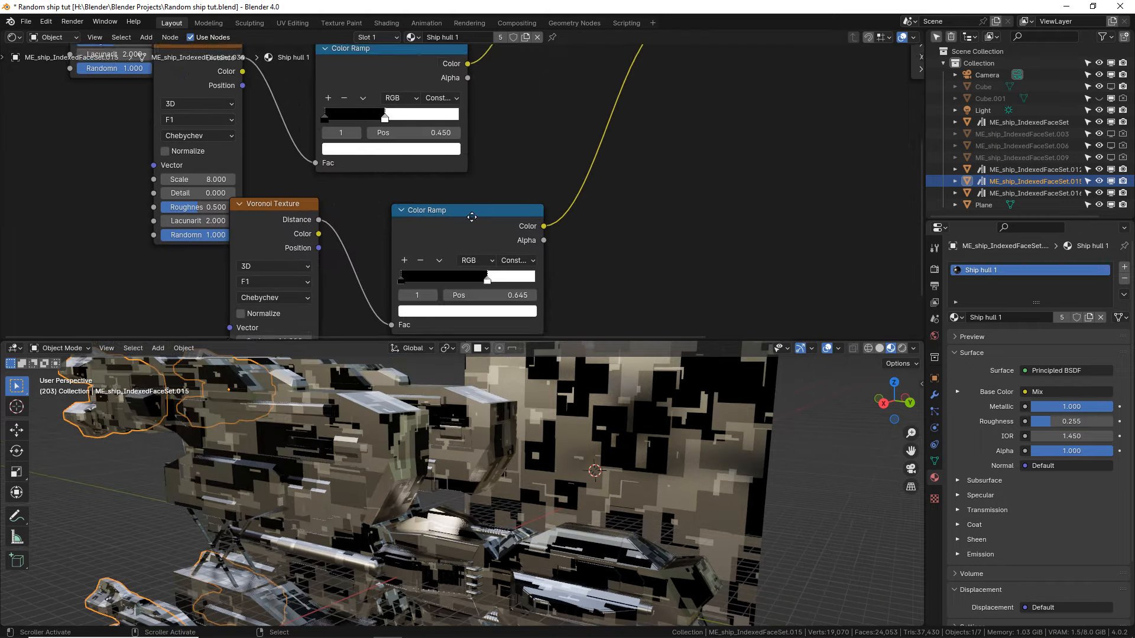
Move the Principled BSDF farther from the Mix nodes to make room for another node between them.
middle_drag(644, 53, 305, 109)
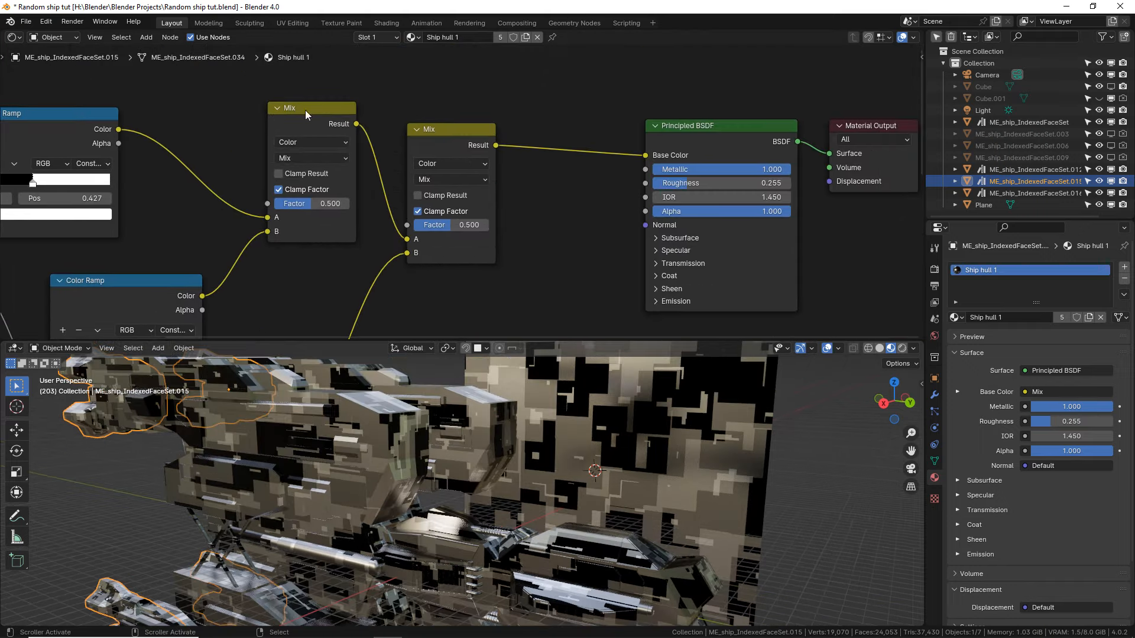
middle_drag(467, 379, 450, 496)
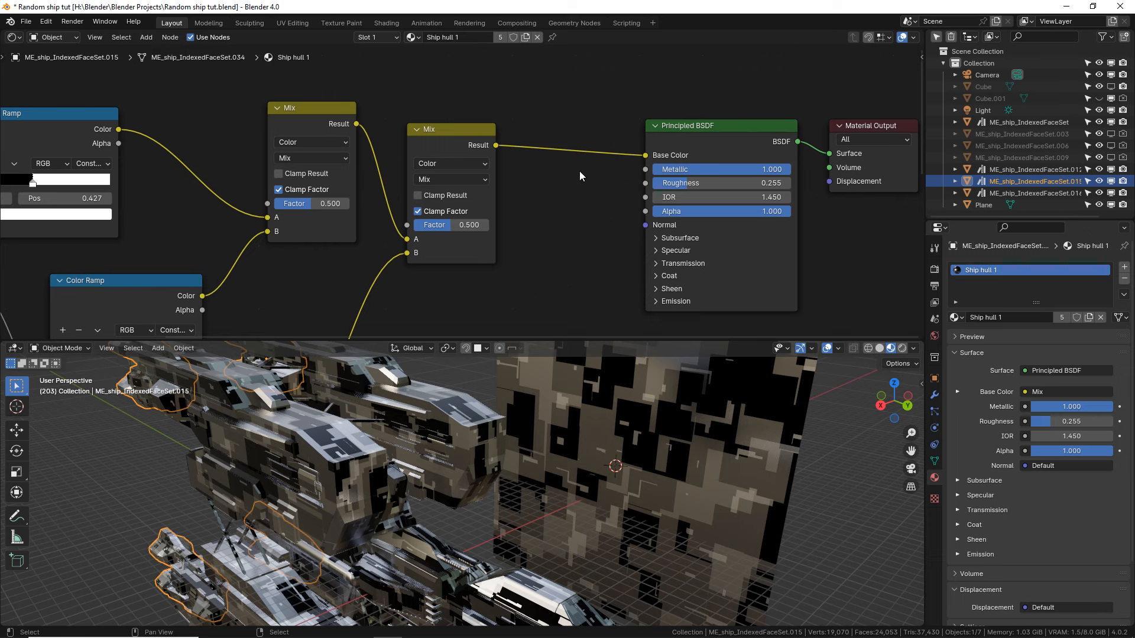
mouse_move(697, 130)
mouse_down()
mouse_move(670, 119)
mouse_move(700, 120)
mouse_up()
key(g)
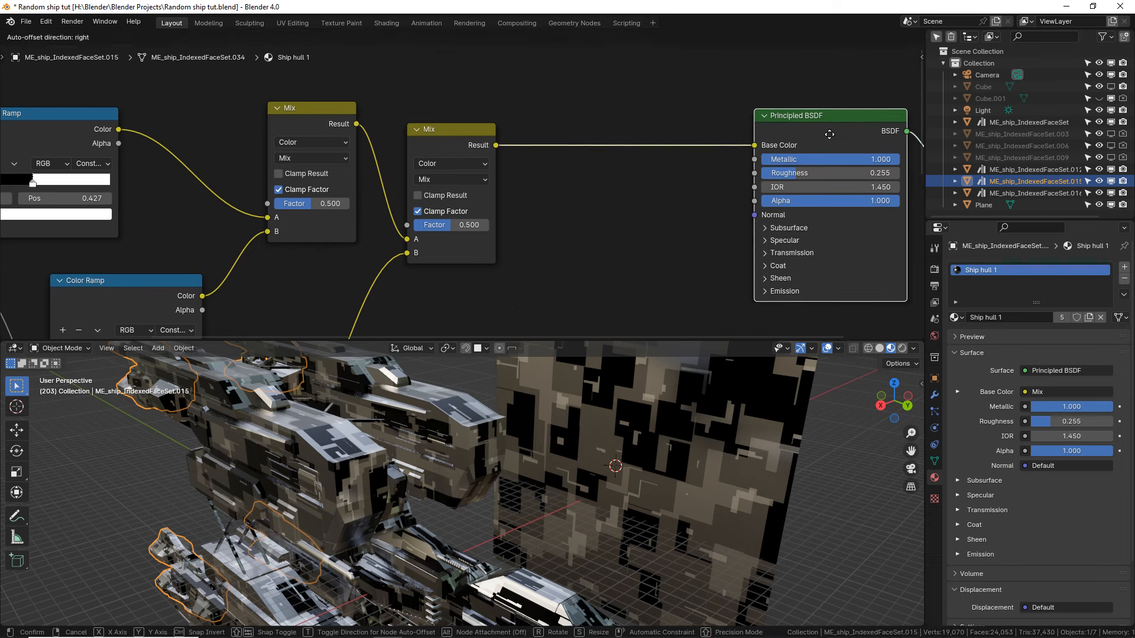
drag(755, 161, 662, 191)
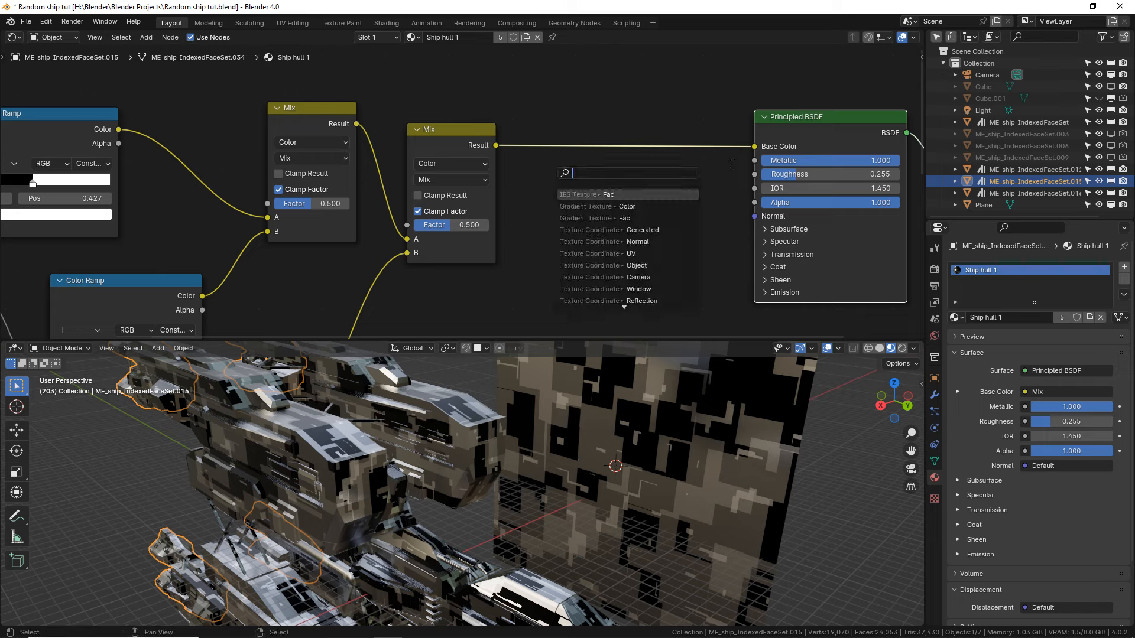
drag(754, 174, 686, 207)
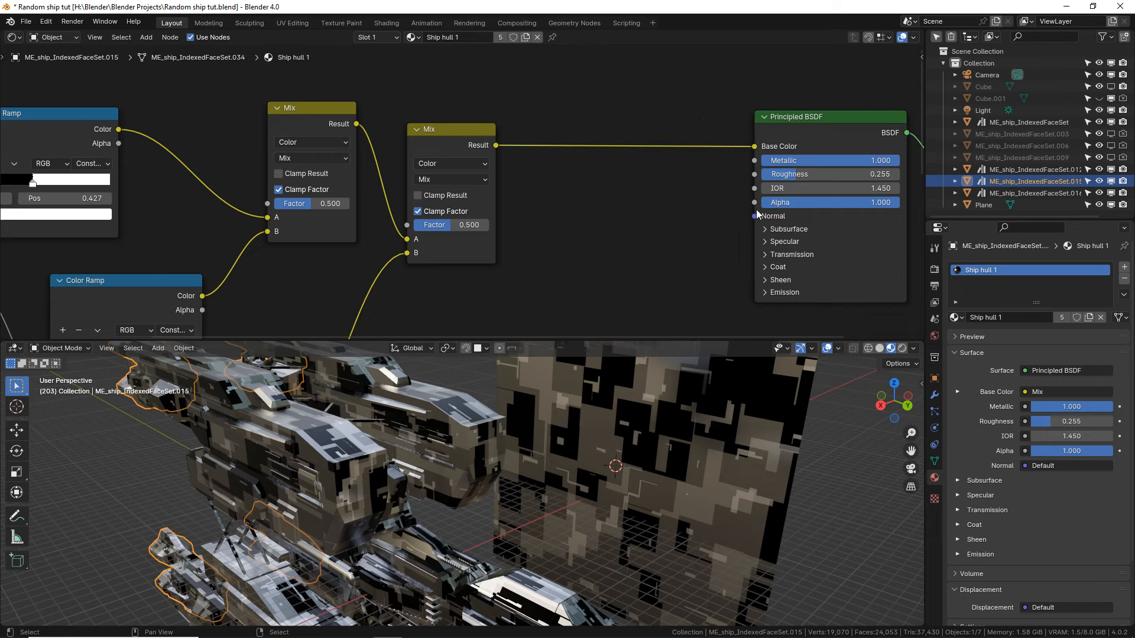
drag(754, 217, 689, 218)
Add a Bump node, feed its Normal into the Principled BSDF's Normal, and link the second Mix node's Result to its Height.
key(shift+a)
text(bump)
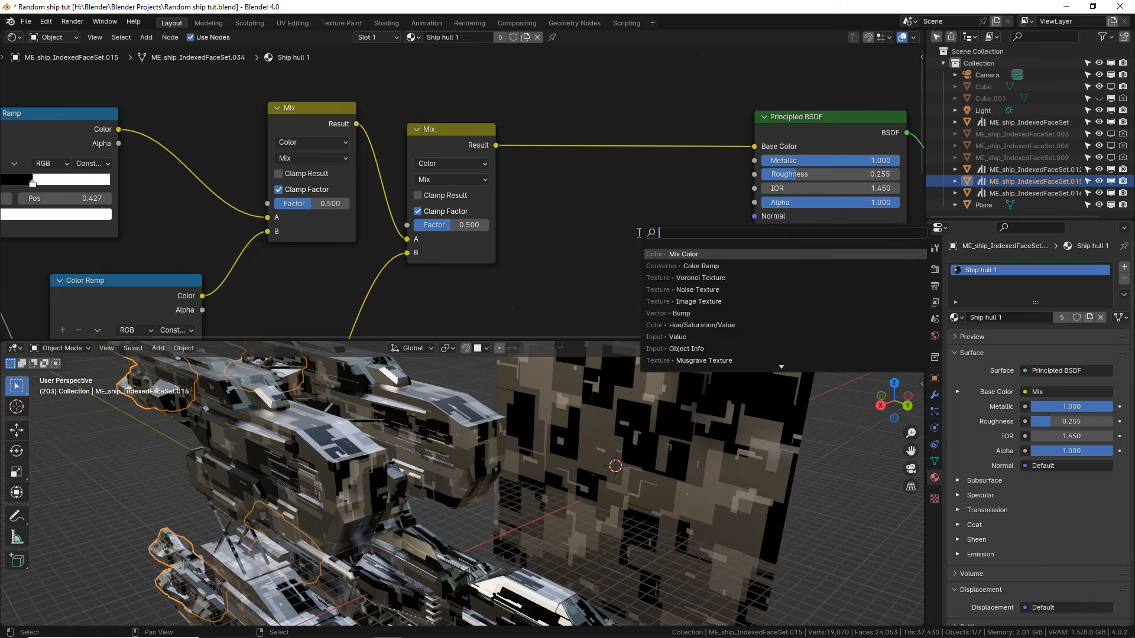
key(Return)
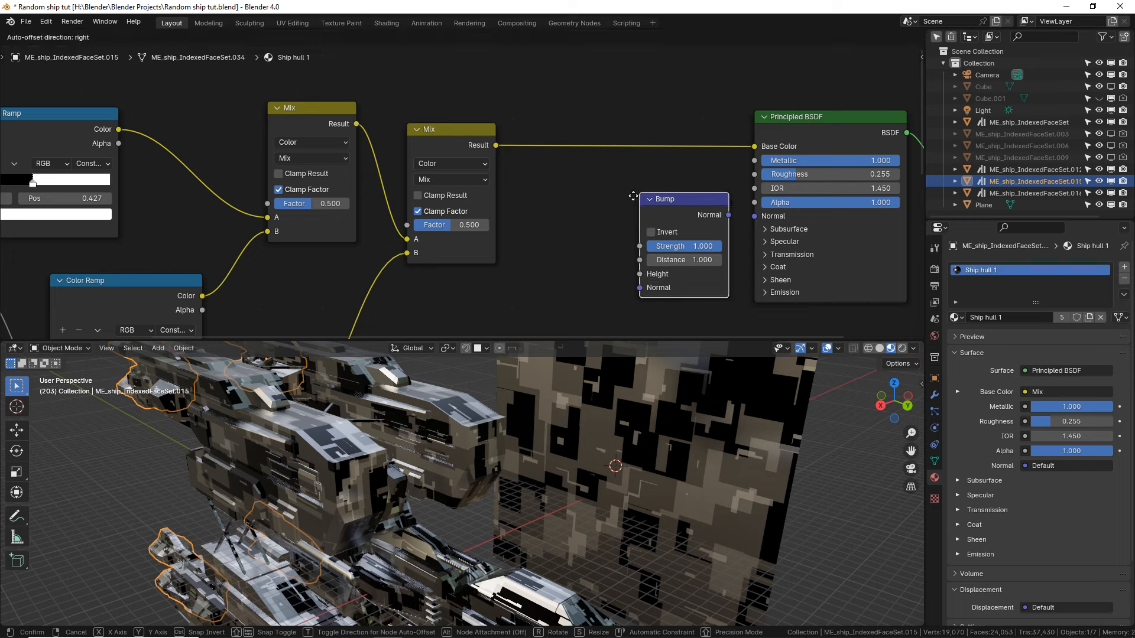
click(731, 222)
drag(744, 219, 736, 227)
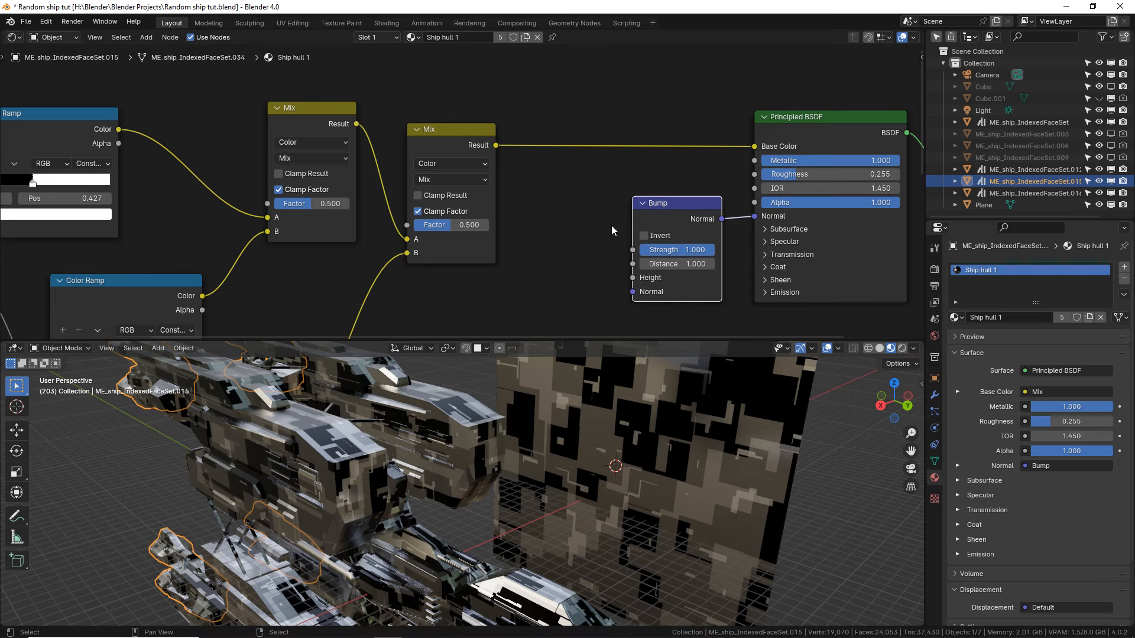
drag(495, 147, 633, 277)
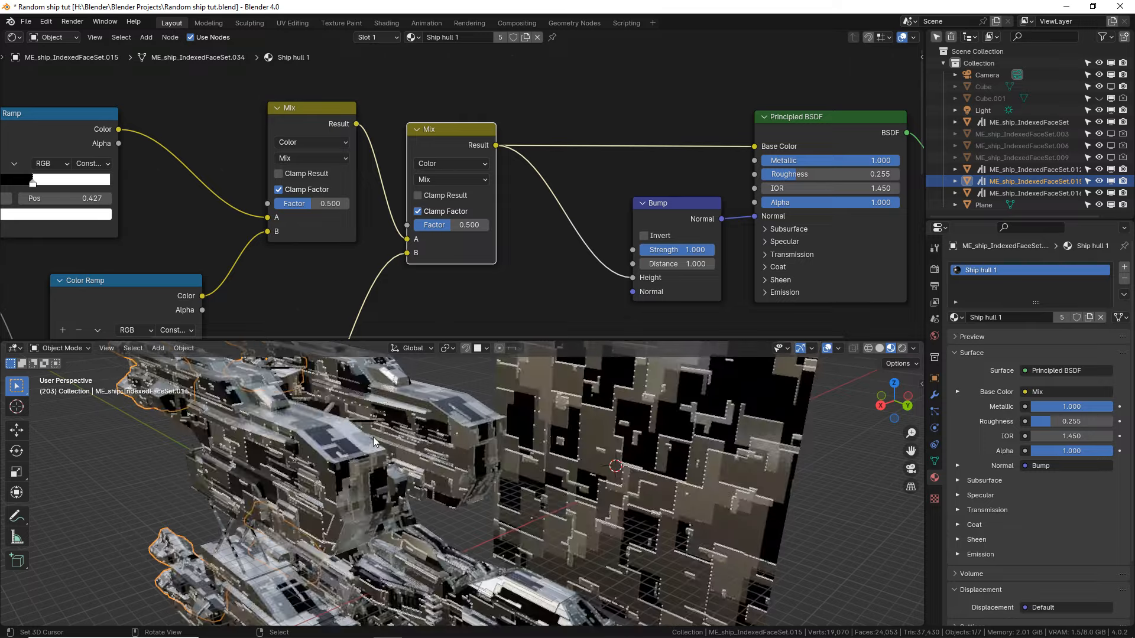
Examine the bumped hull panels up close and move the Bump node farther below the Base Color link.
shift+middle_drag(373, 439, 597, 478)
scroll(548, 448, up, 3)
scroll(535, 445, up, 3)
middle_drag(597, 480, 584, 450)
drag(684, 223, 665, 269)
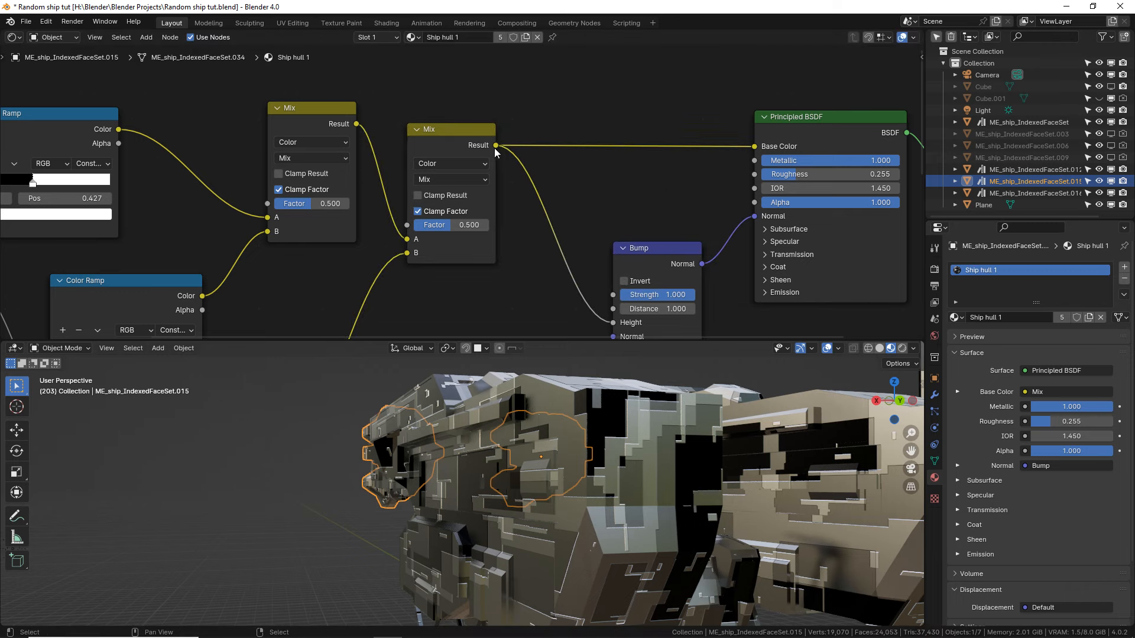
Relink the second Mix node's Result from the Principled BSDF's Base Color to its Roughness and check the reflections on the wall plane.
drag(495, 146, 648, 70)
drag(728, 150, 602, 199)
middle_drag(640, 393, 602, 337)
mouse_move(515, 304)
middle_down()
mouse_move(490, 282)
mouse_move(508, 292)
middle_up()
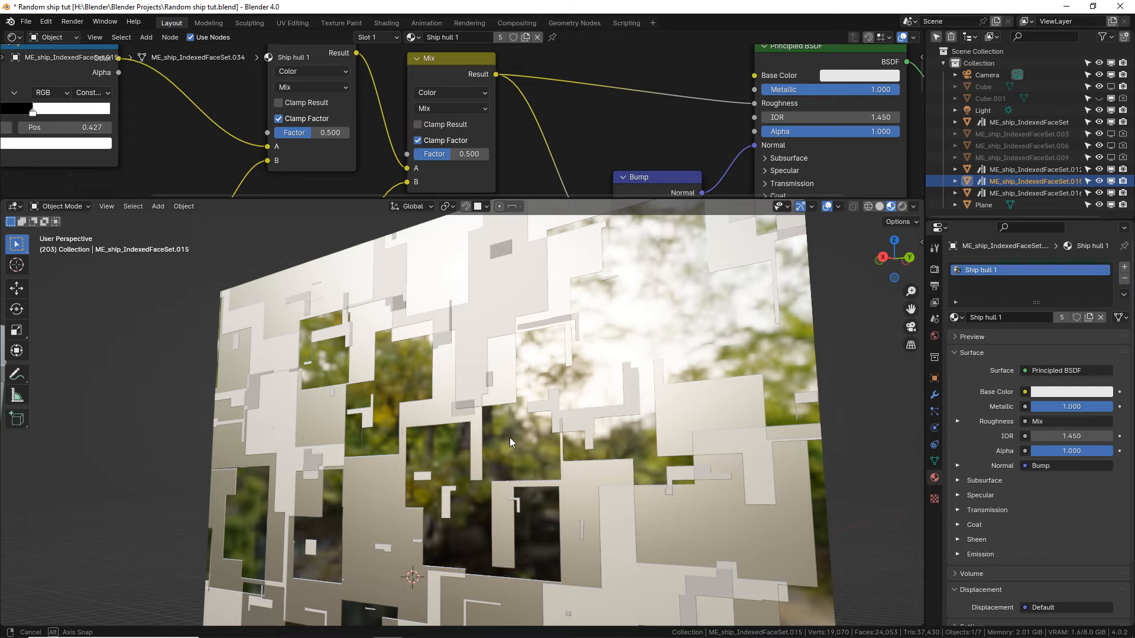
middle_drag(509, 442, 474, 360)
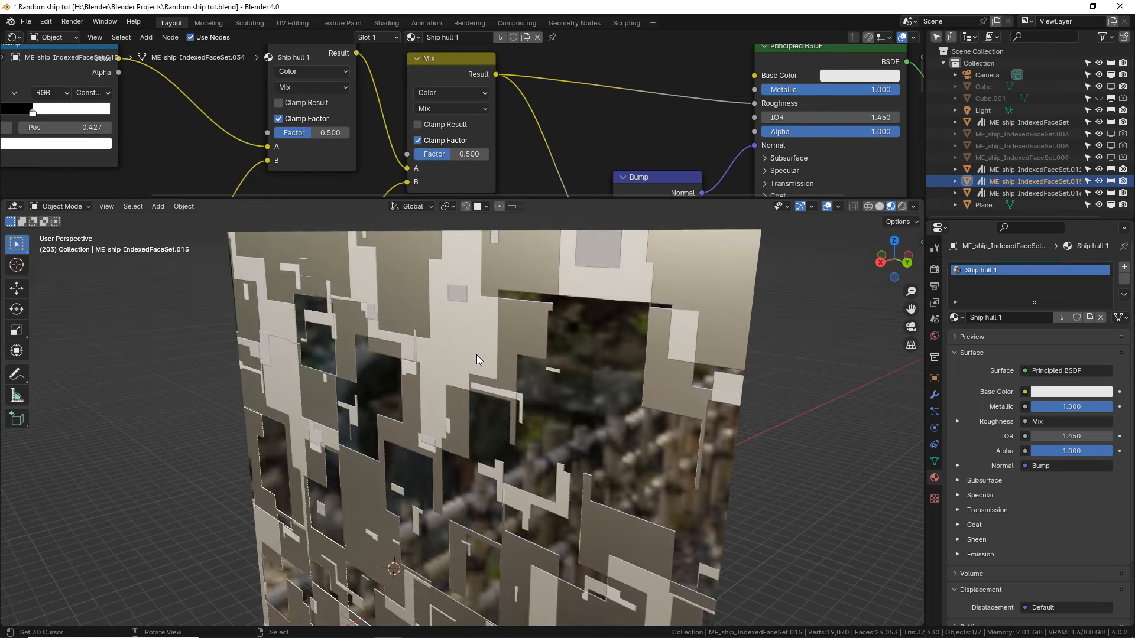
middle_drag(477, 355, 518, 343)
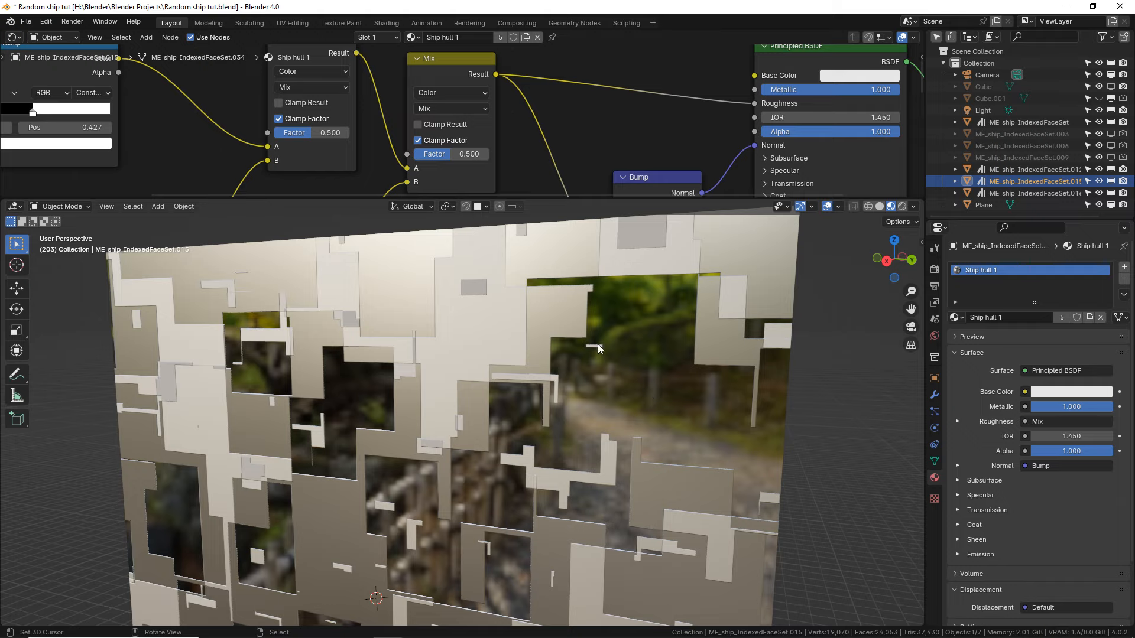
mouse_move(484, 367)
middle_down()
mouse_move(502, 361)
mouse_move(494, 332)
mouse_move(480, 355)
middle_up()
Set the first Mix node's Factor to 0.617 and the second Mix node's Factor to 0.433.
mouse_move(295, 136)
mouse_down()
mouse_move(273, 136)
mouse_move(304, 136)
mouse_up()
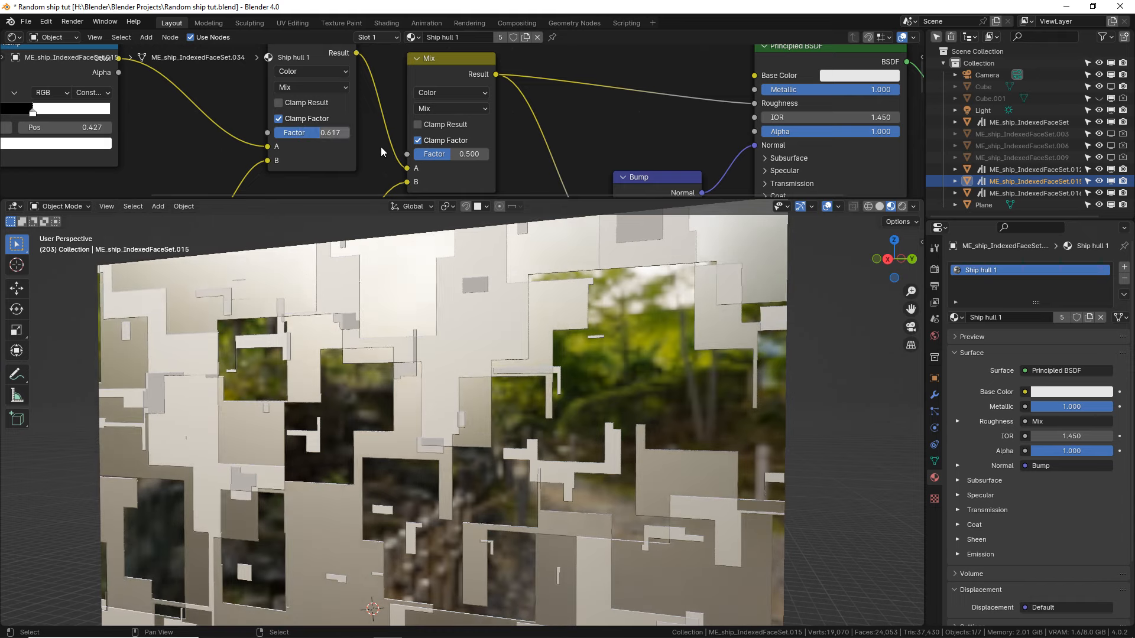
middle_drag(383, 150, 375, 138)
mouse_move(429, 146)
mouse_down()
mouse_move(450, 145)
mouse_move(396, 146)
mouse_move(456, 145)
mouse_move(401, 145)
mouse_move(438, 145)
mouse_up()
Lighten the black stop to grey in the Color Ramp fed by the Scale 4 Voronoi Texture.
middle_drag(161, 141, 495, 205)
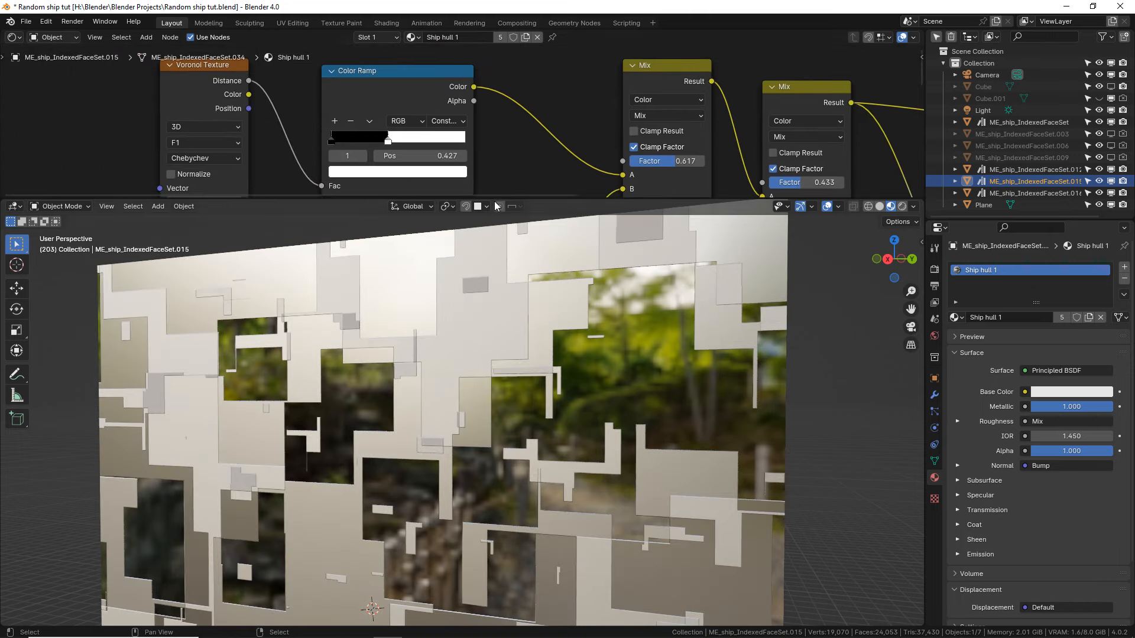
drag(496, 199, 495, 322)
middle_drag(494, 223, 461, 272)
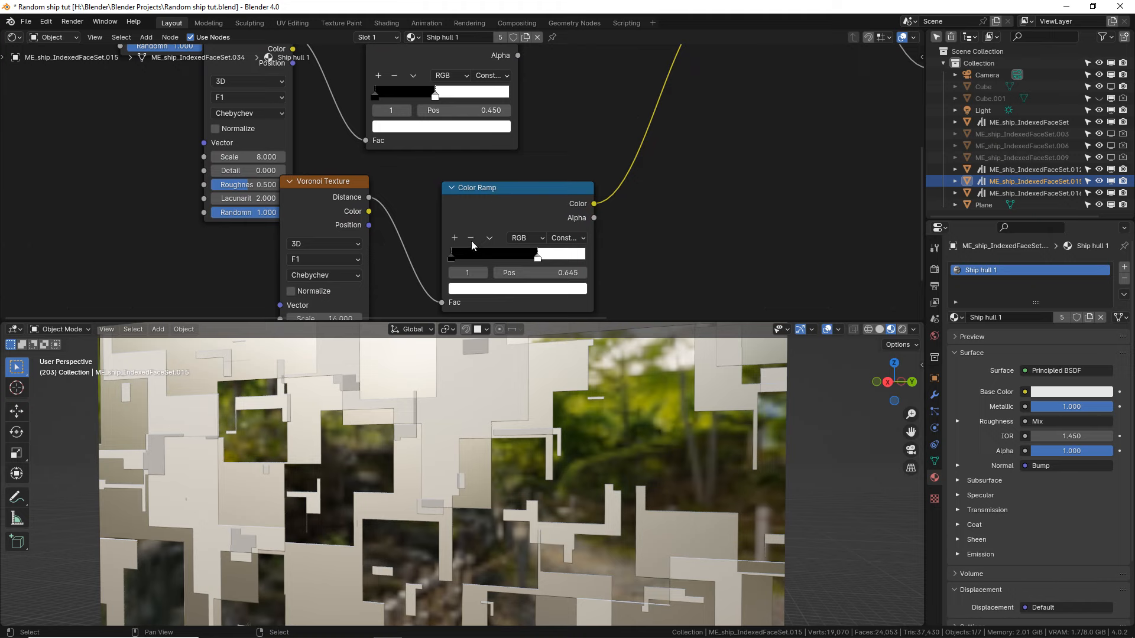
middle_drag(435, 109, 514, 306)
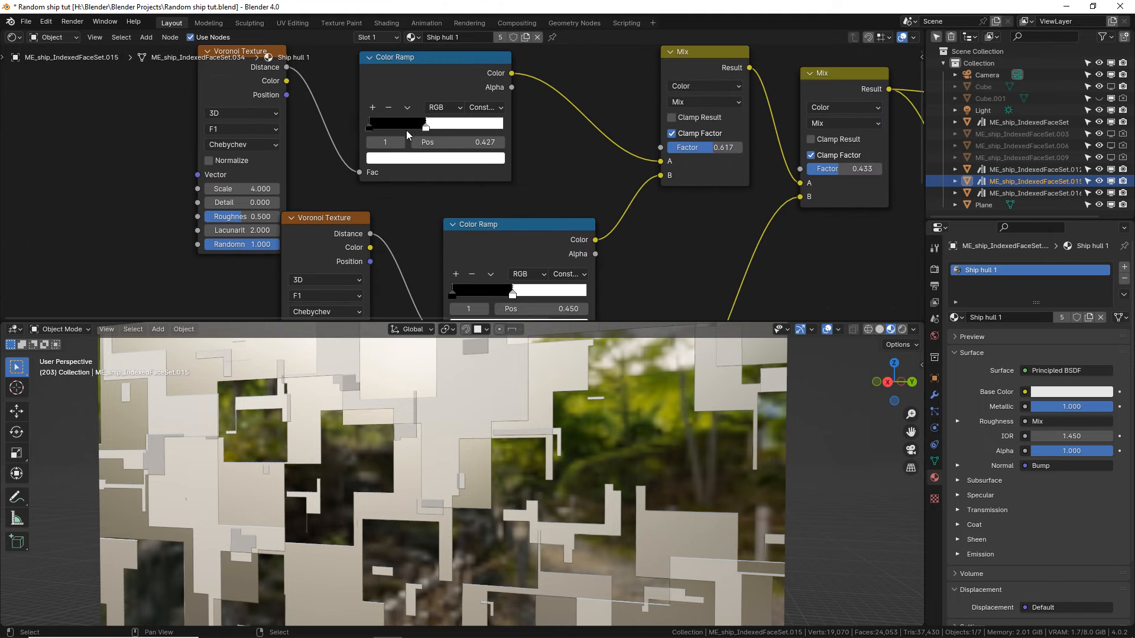
scroll(406, 132, up, 3)
middle_drag(372, 118, 382, 146)
click(355, 139)
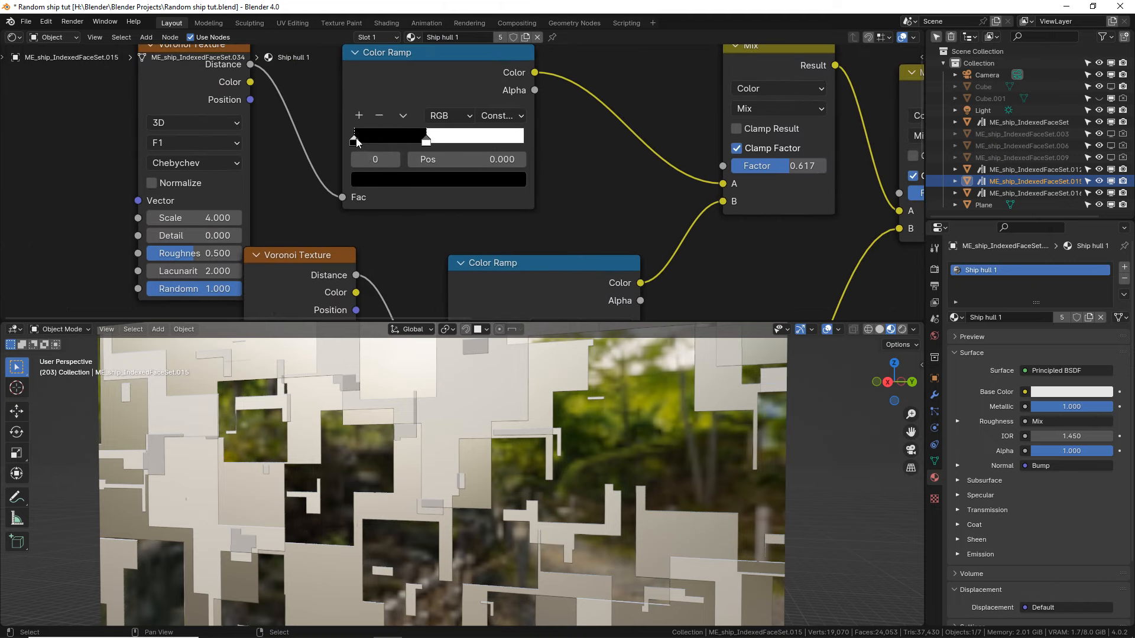
click(415, 182)
drag(513, 331, 512, 235)
Set the black stop to dark grey with Value 0.126 in the Color Ramp fed by the Scale 8 Voronoi Texture.
middle_drag(623, 189, 566, 9)
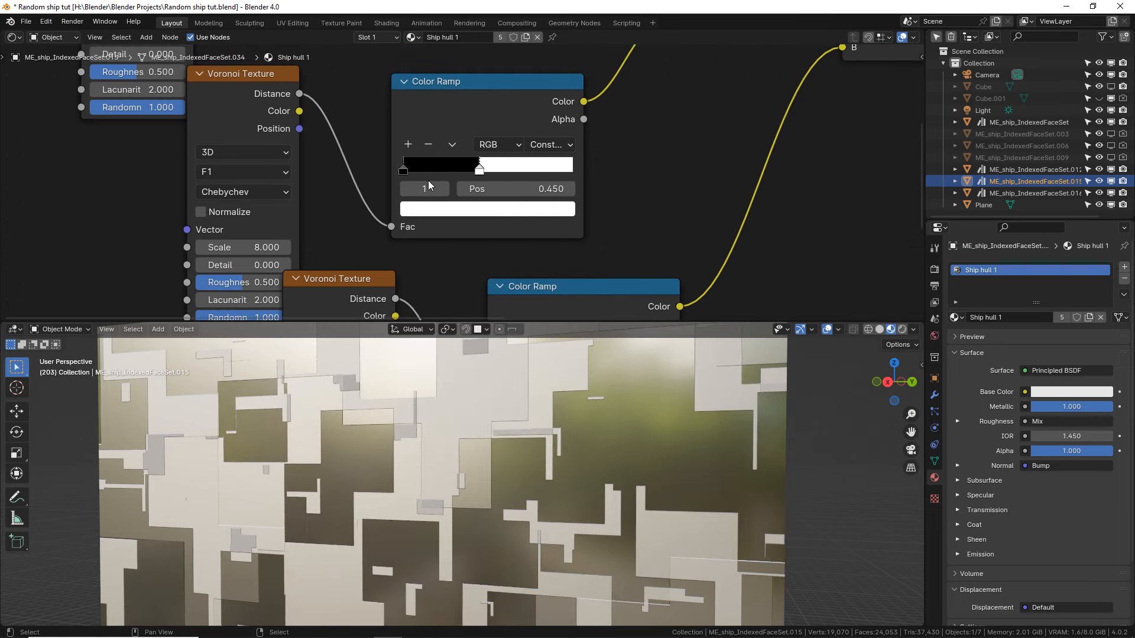
click(403, 168)
click(495, 210)
drag(560, 344, 565, 310)
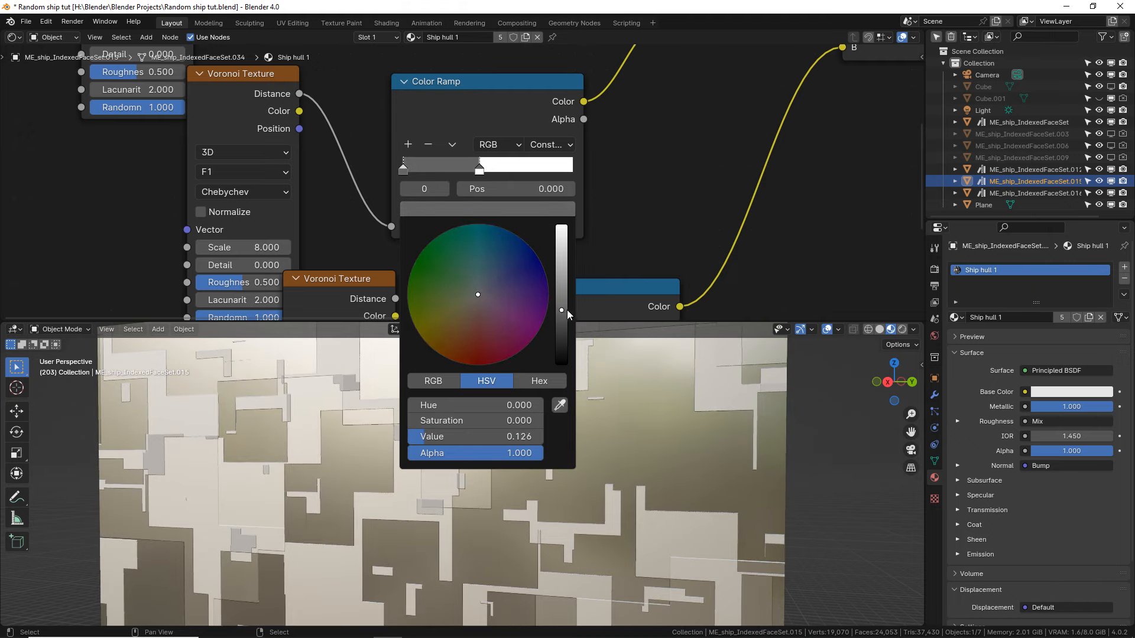
Darken the white stop to light grey in the Color Ramp fed by the Scale 16 Voronoi Texture.
middle_drag(689, 284, 606, 70)
click(416, 163)
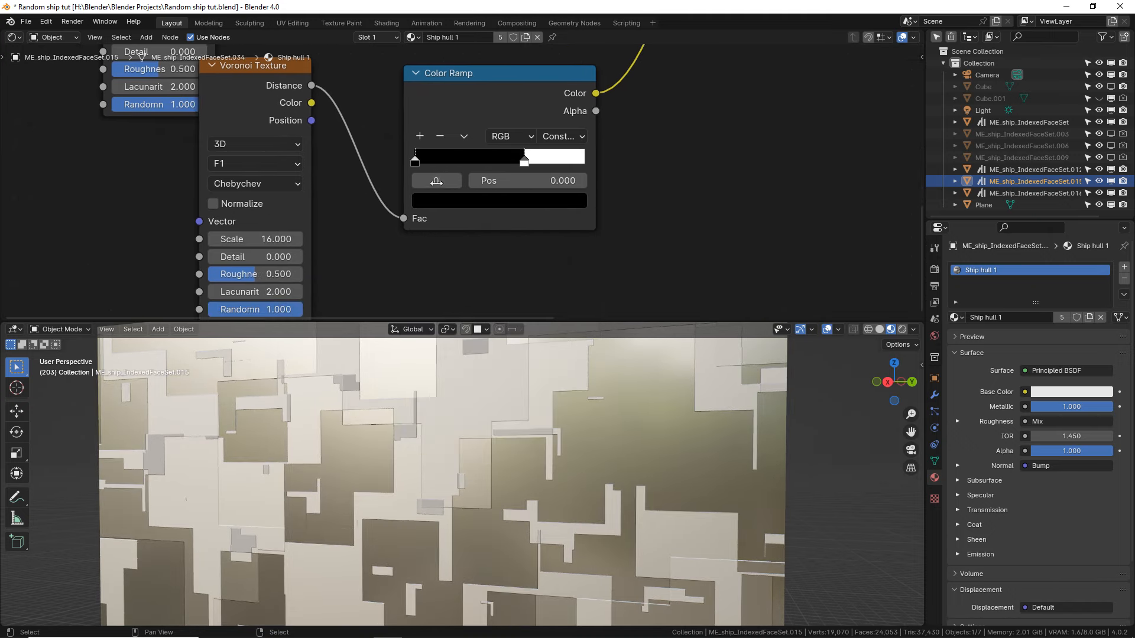
click(527, 160)
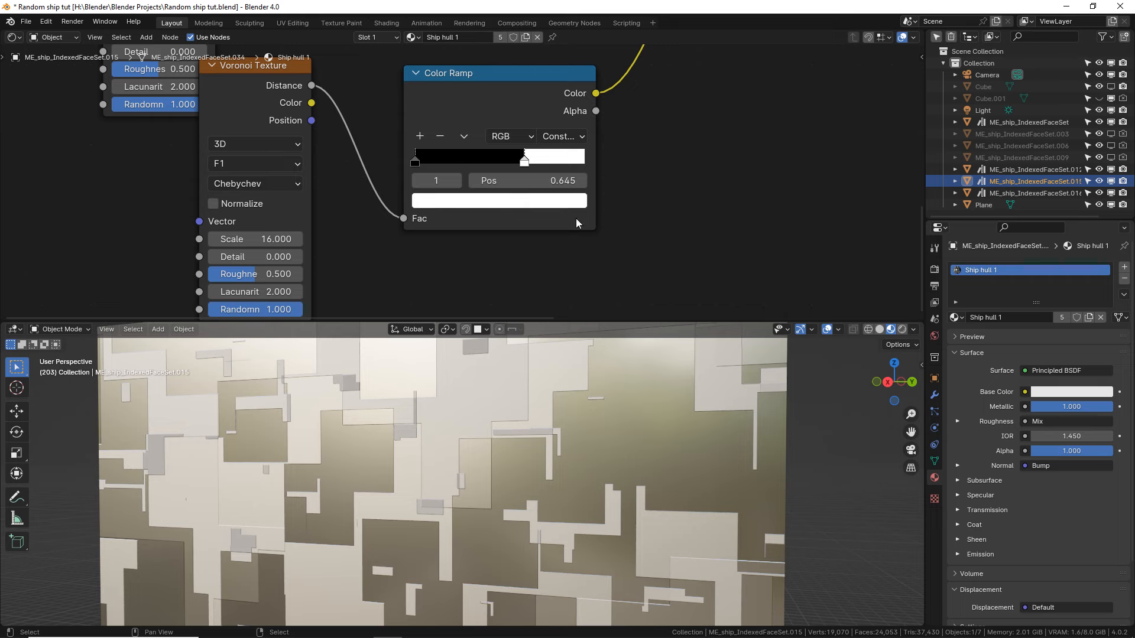
click(528, 201)
drag(573, 219, 573, 265)
Examine the varied panel roughness across the spaceship and the wall plane from several angles.
scroll(577, 466, down, 2)
scroll(577, 466, down, 4)
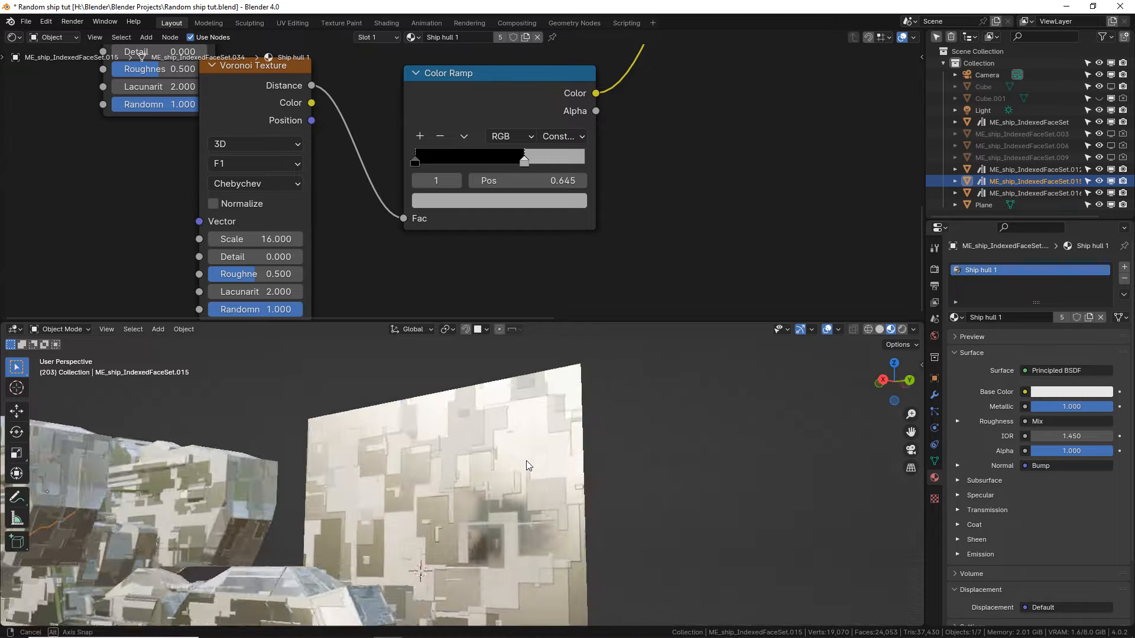
mouse_move(516, 461)
middle_down()
mouse_move(576, 453)
mouse_move(431, 524)
mouse_move(524, 447)
mouse_move(586, 419)
mouse_move(566, 411)
mouse_move(522, 454)
middle_up()
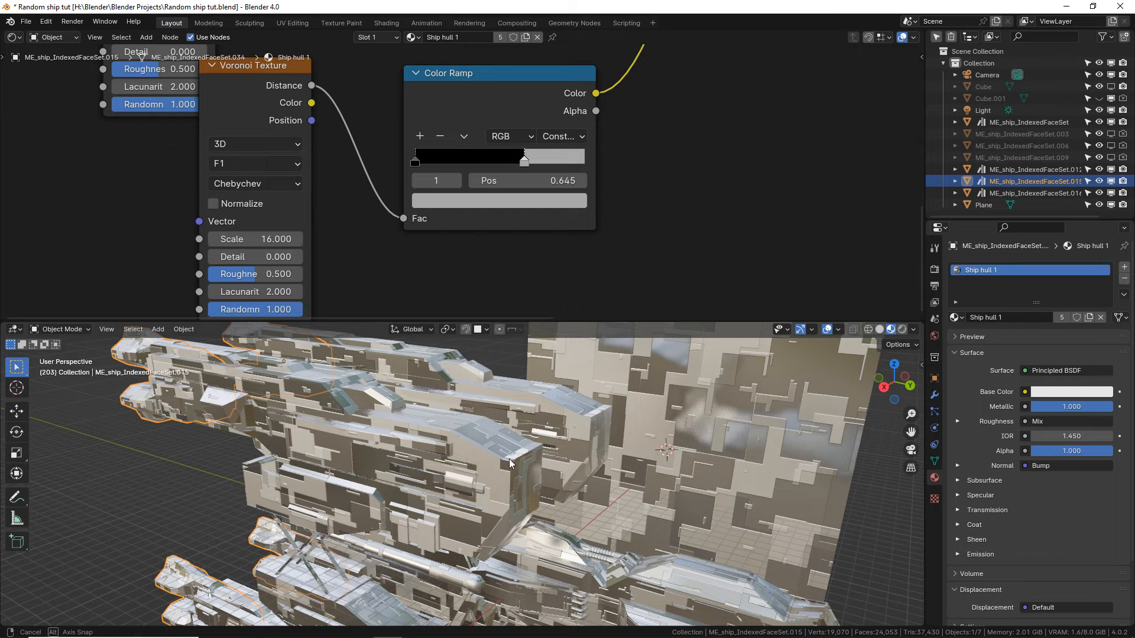
middle_drag(511, 463, 397, 478)
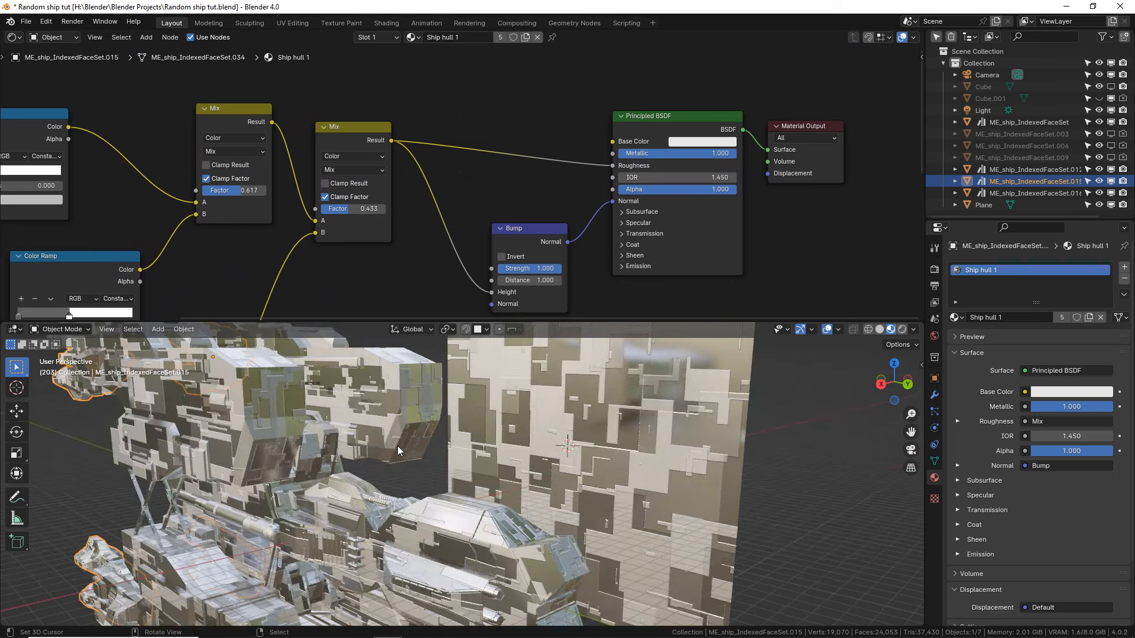
key(space)
shift+middle_drag(419, 443, 457, 466)
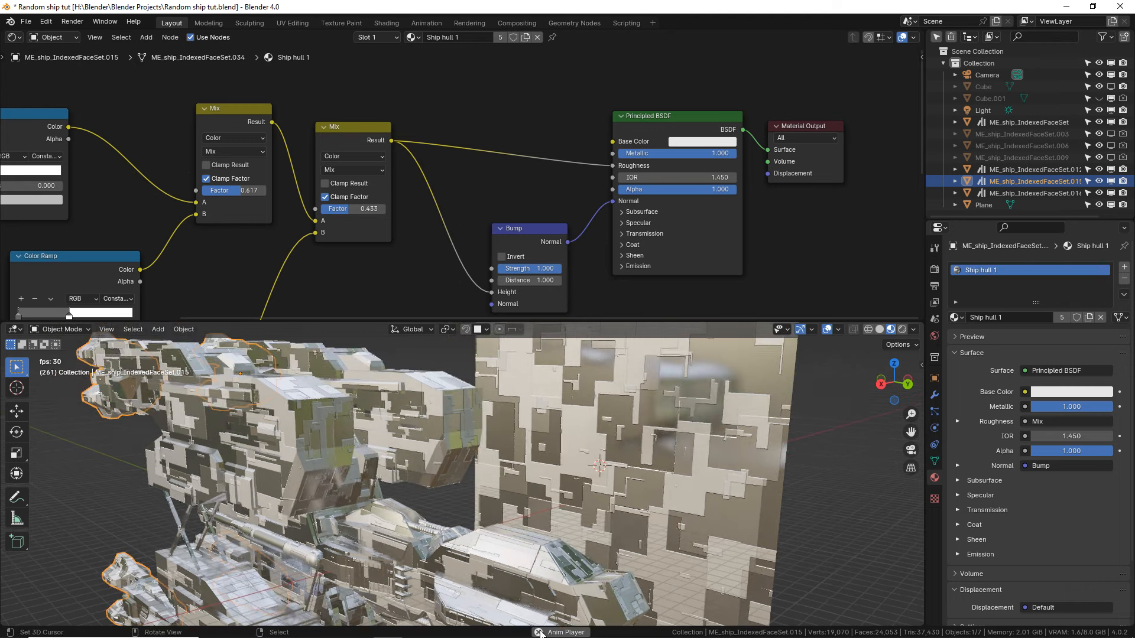
key(space)
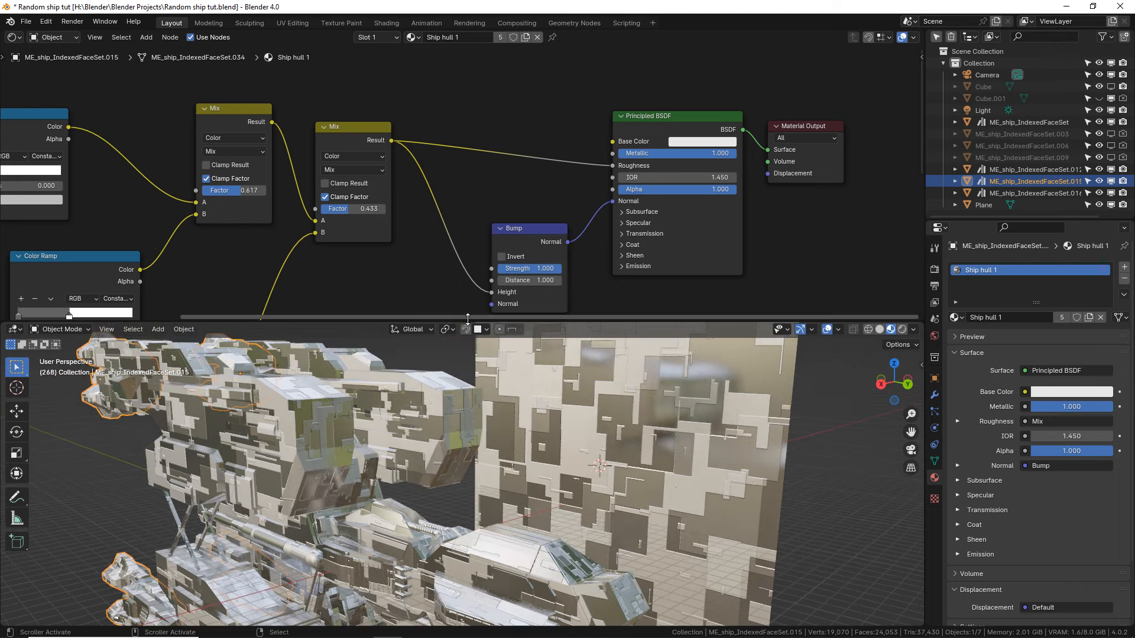
Insert a Mix color node on the link between the second Mix node and Roughness, and move the Bump node below it.
drag(464, 322, 464, 273)
key(shift+a)
text(mix)
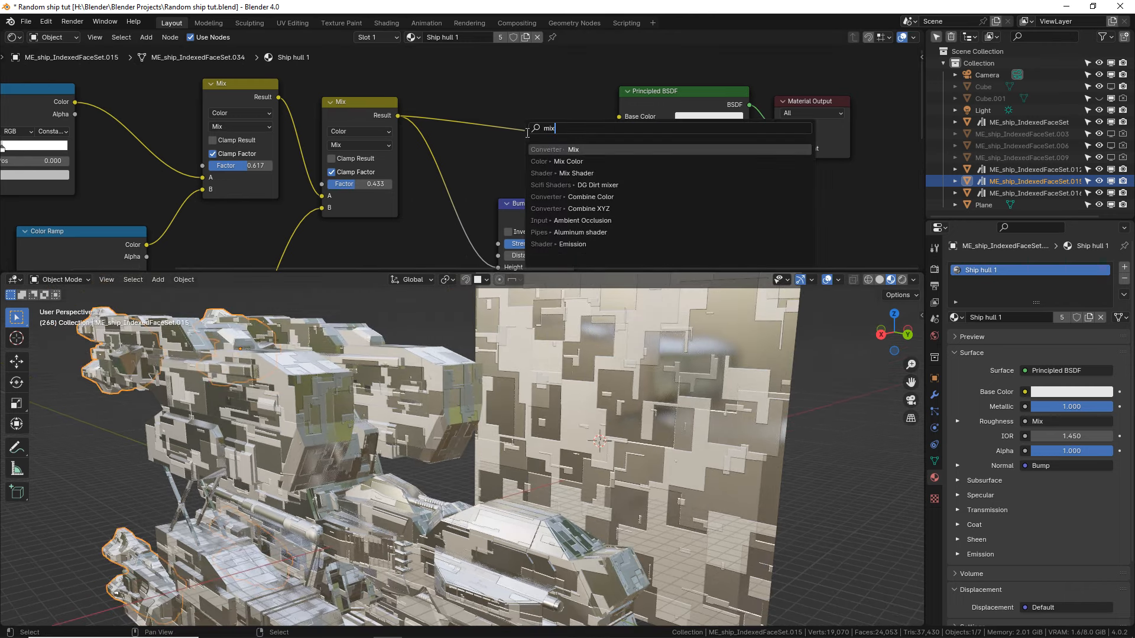
key(Return)
click(513, 92)
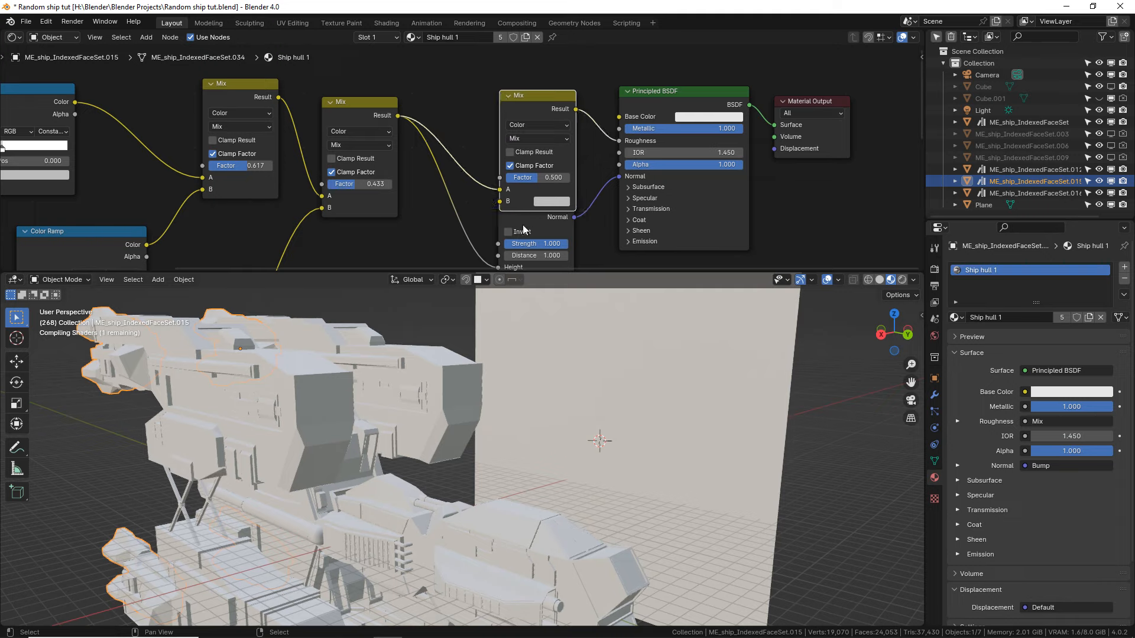
drag(526, 232, 522, 231)
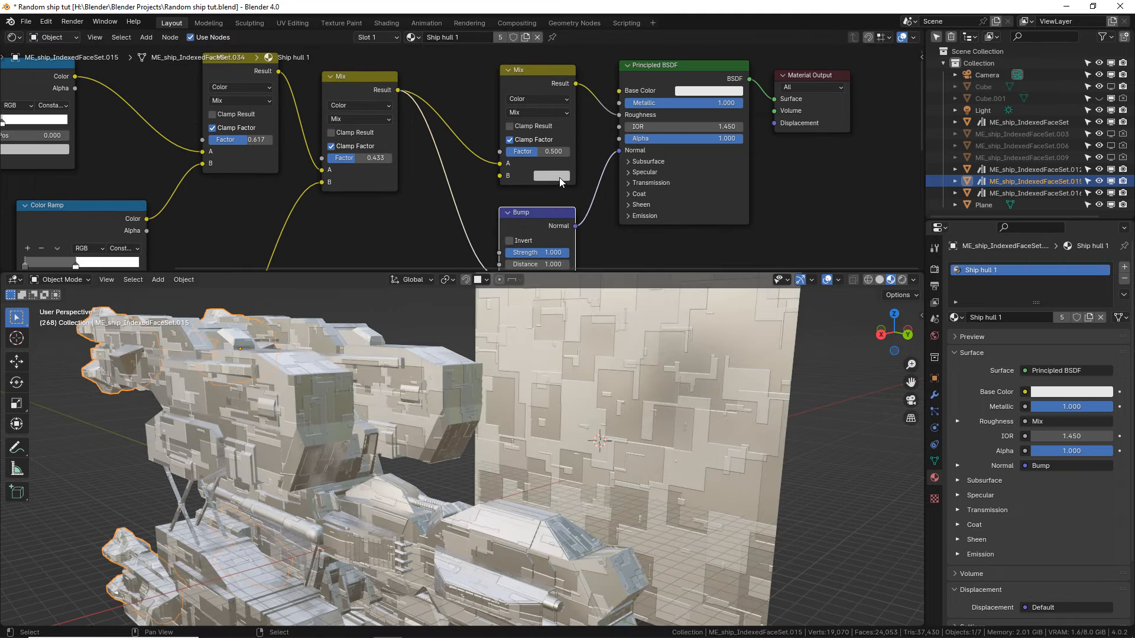
Move the incoming link on the new Mix node from its A input to its B input.
scroll(560, 178, up, 2)
scroll(568, 178, down, 2)
scroll(571, 176, up, 1)
middle_drag(572, 186, 529, 190)
scroll(530, 194, up, 1)
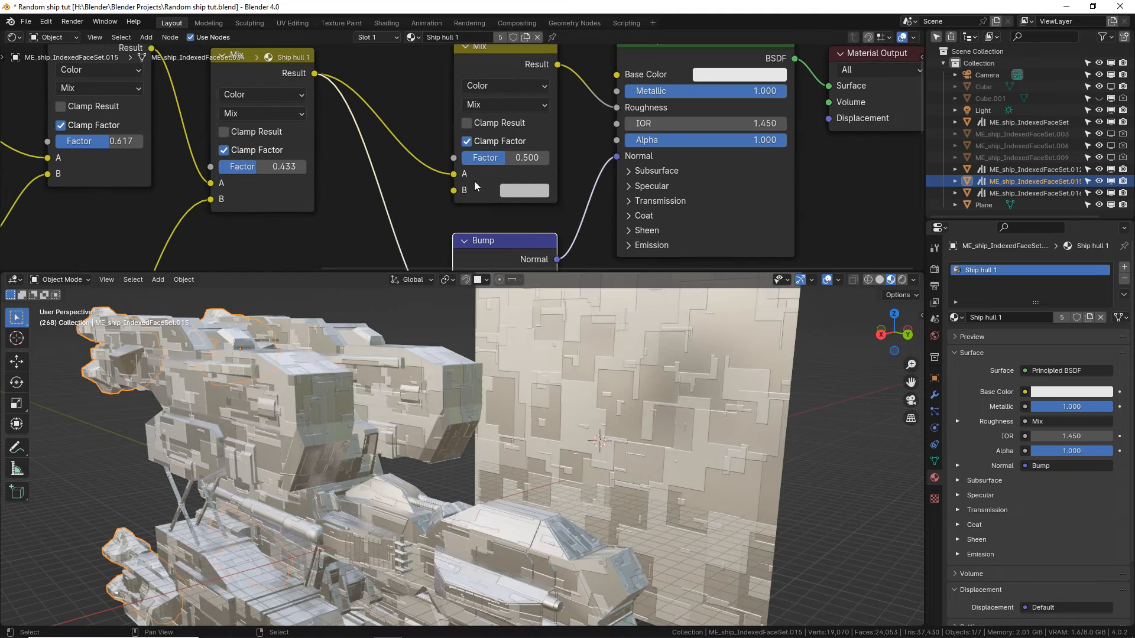
drag(453, 174, 368, 153)
drag(448, 189, 453, 190)
Try black for the new Mix node's A color with its Factor set to 0.
click(532, 174)
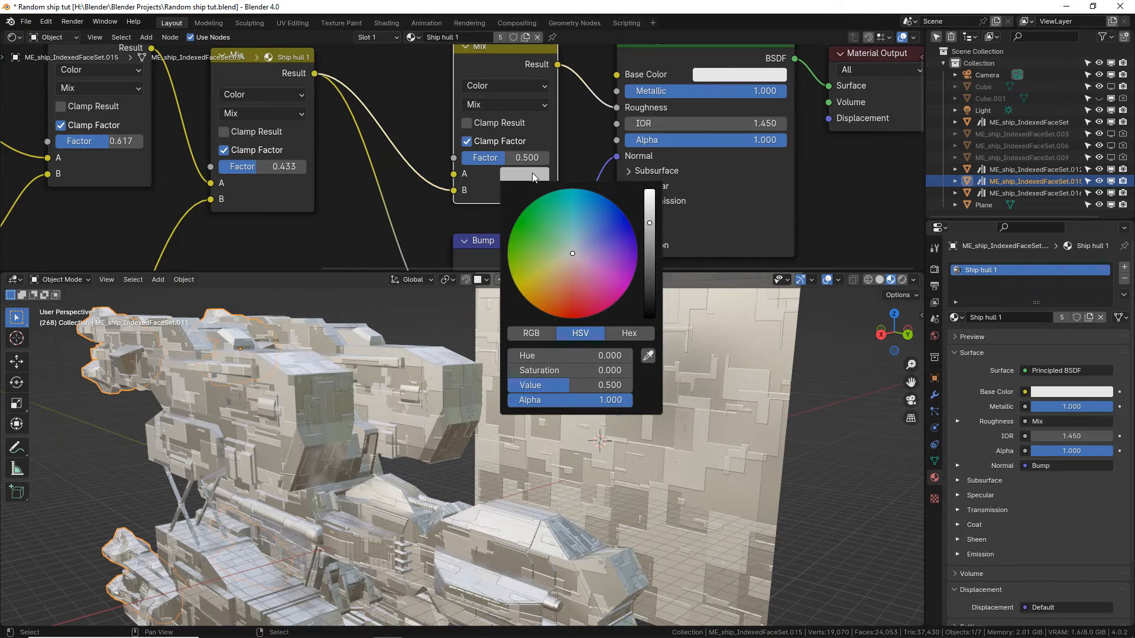
drag(649, 223, 649, 299)
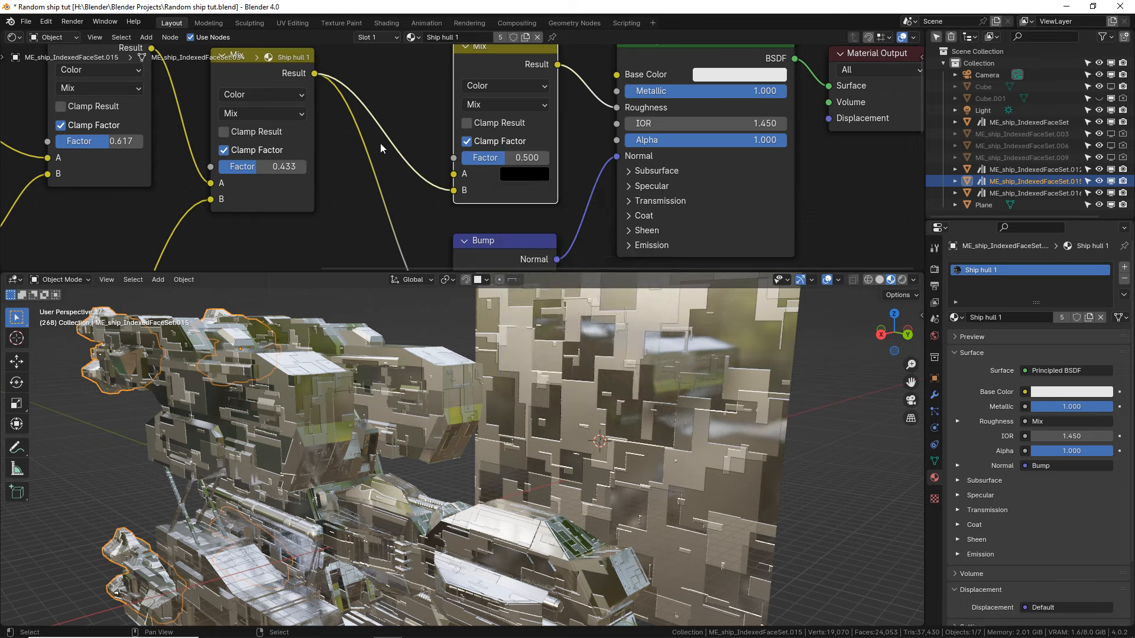
drag(544, 161, 498, 161)
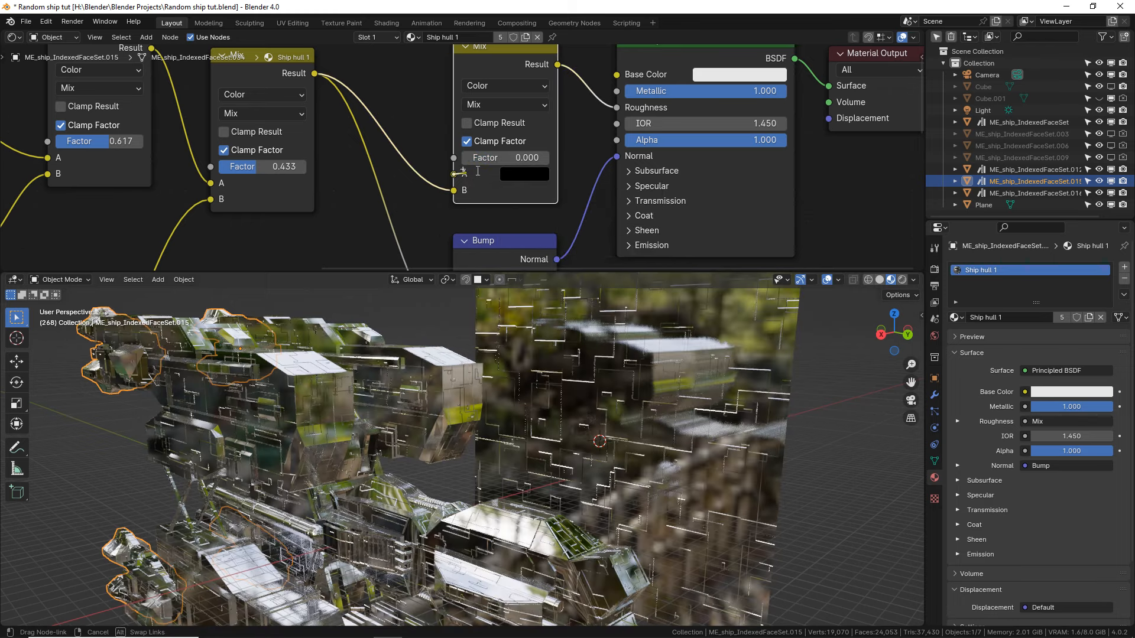
drag(478, 171, 331, 174)
key(Escape)
Move the new Mix node slightly farther from the Principled BSDF and view the hull's reflections.
middle_drag(528, 187, 479, 215)
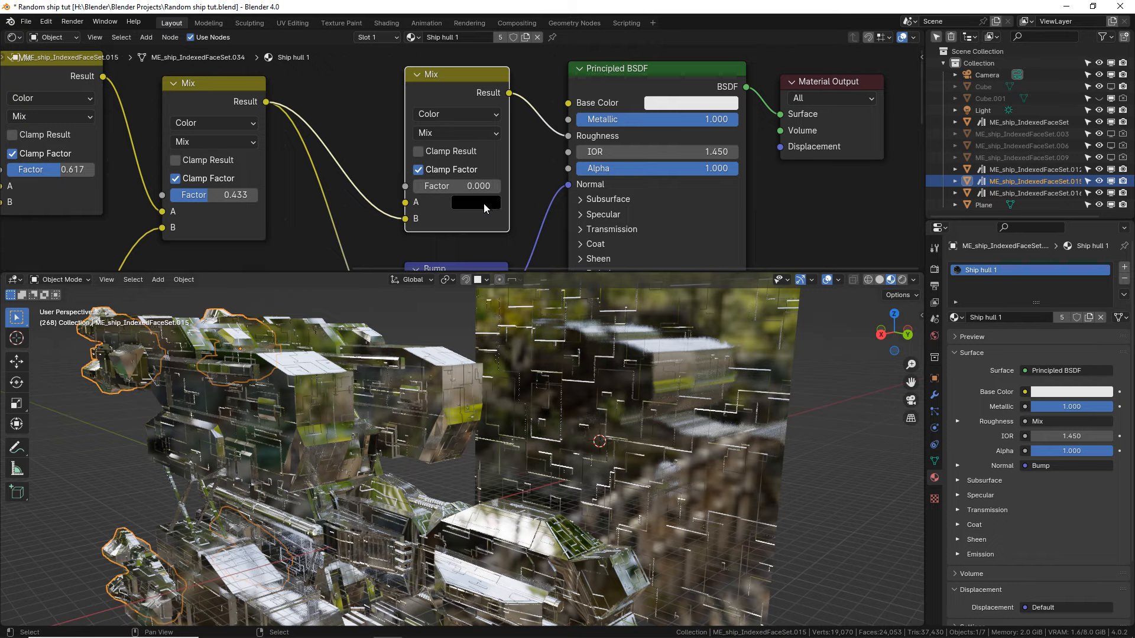
drag(481, 70, 465, 78)
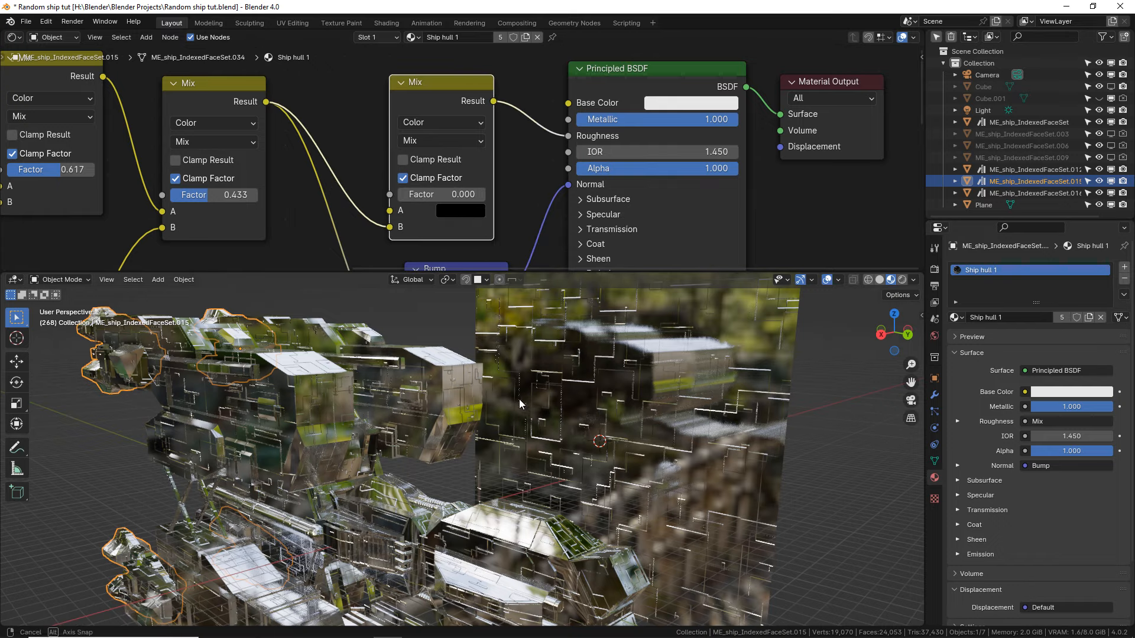
mouse_move(519, 399)
middle_down()
mouse_move(565, 371)
mouse_move(562, 360)
mouse_move(532, 370)
mouse_move(509, 402)
middle_up()
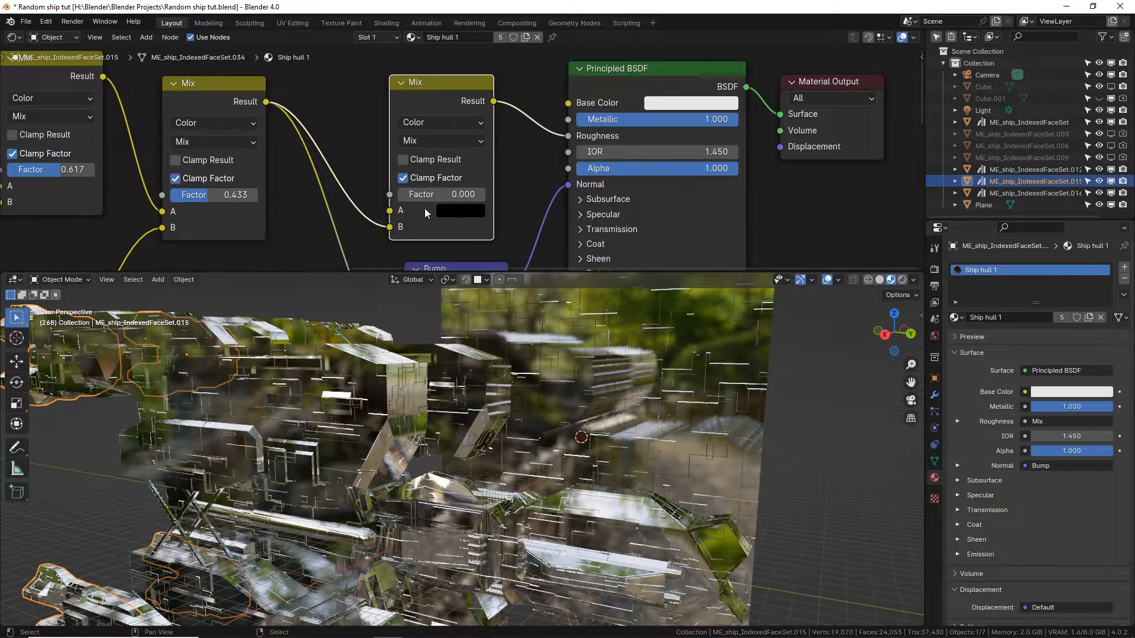
Try white for the new Mix node's A color to compare the fully rough hull.
click(470, 211)
drag(586, 321, 585, 227)
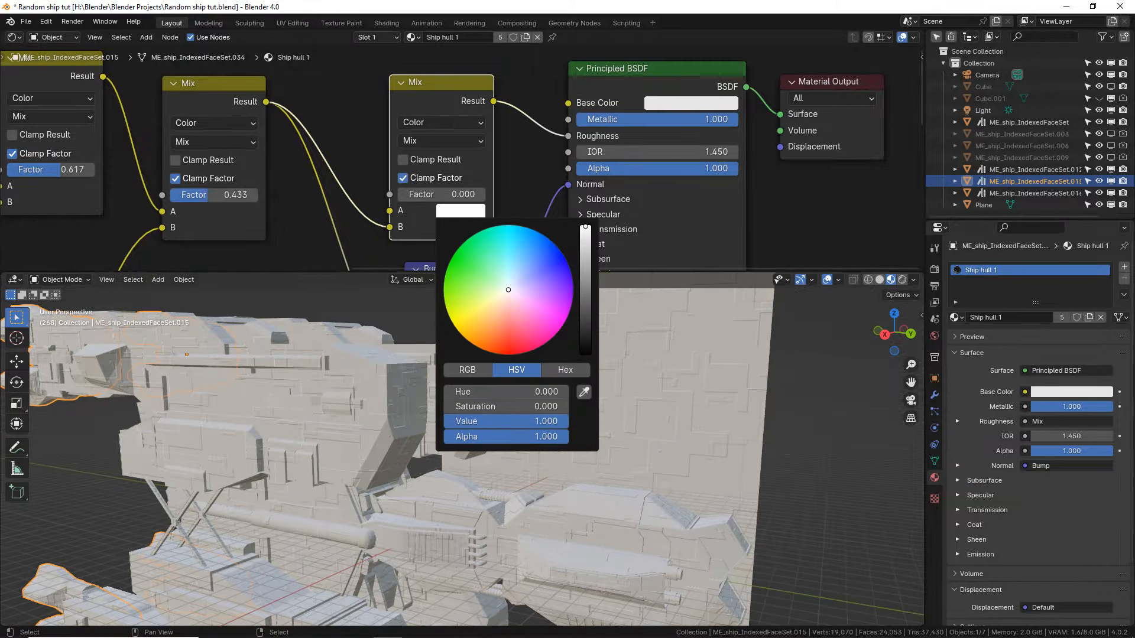
middle_drag(504, 465, 383, 406)
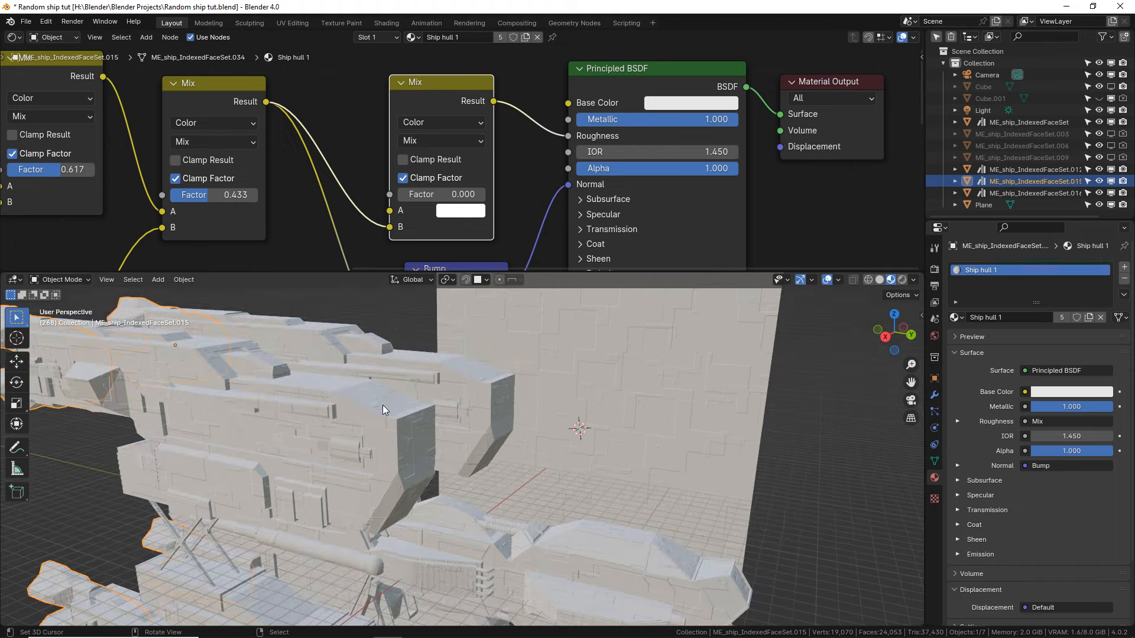
Set the new Mix node's A color to a medium grey with a Value of about 0.3.
click(482, 210)
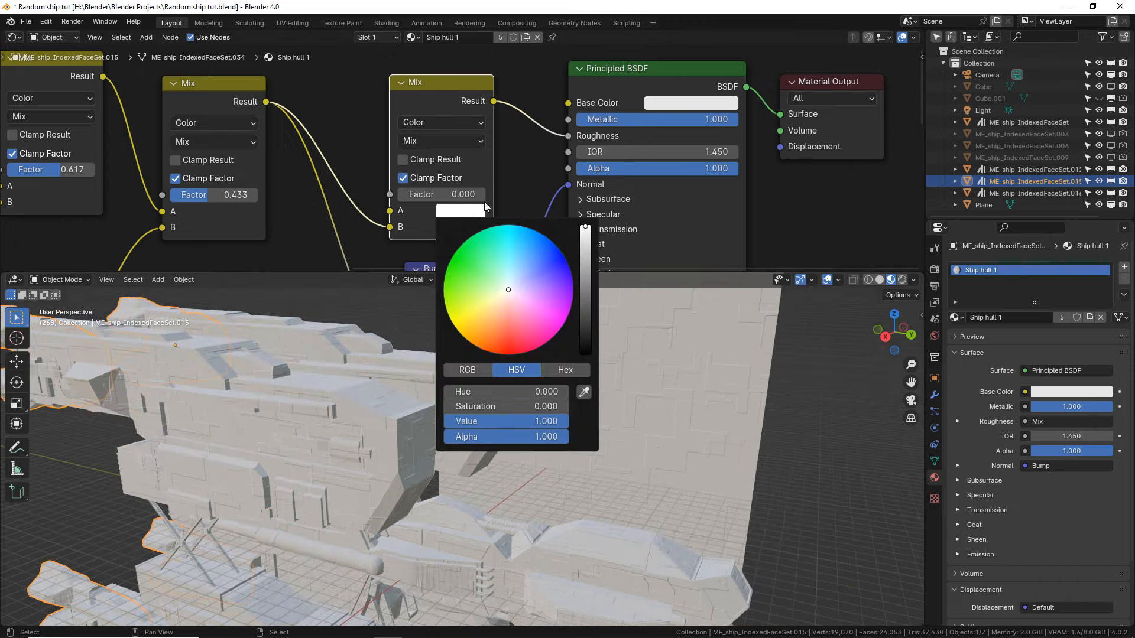
drag(587, 233, 586, 279)
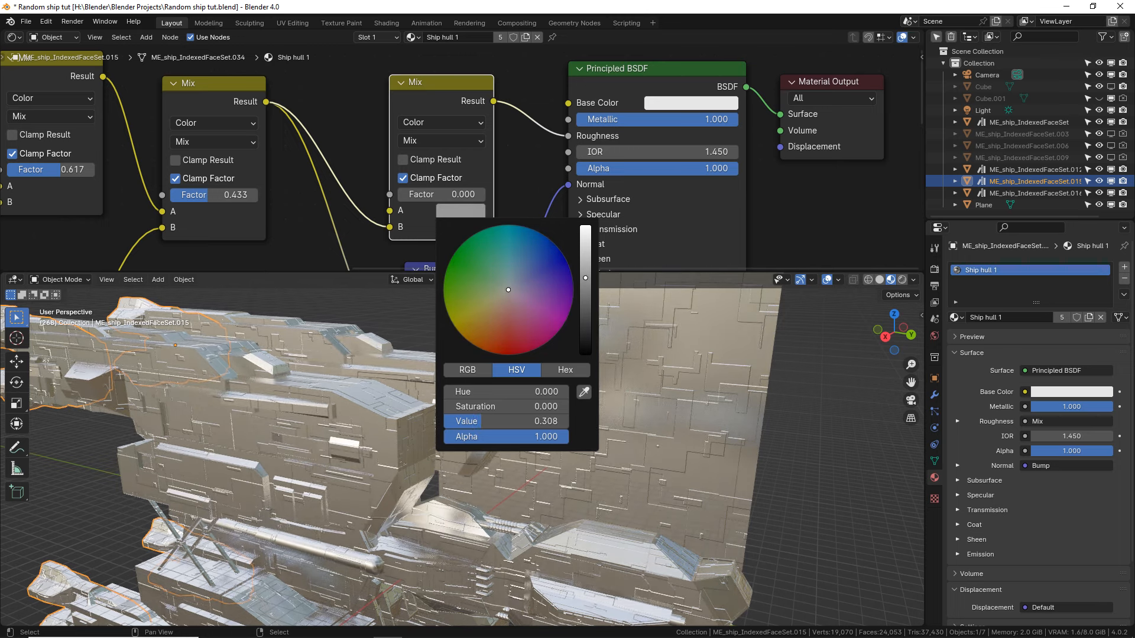
drag(585, 276, 585, 273)
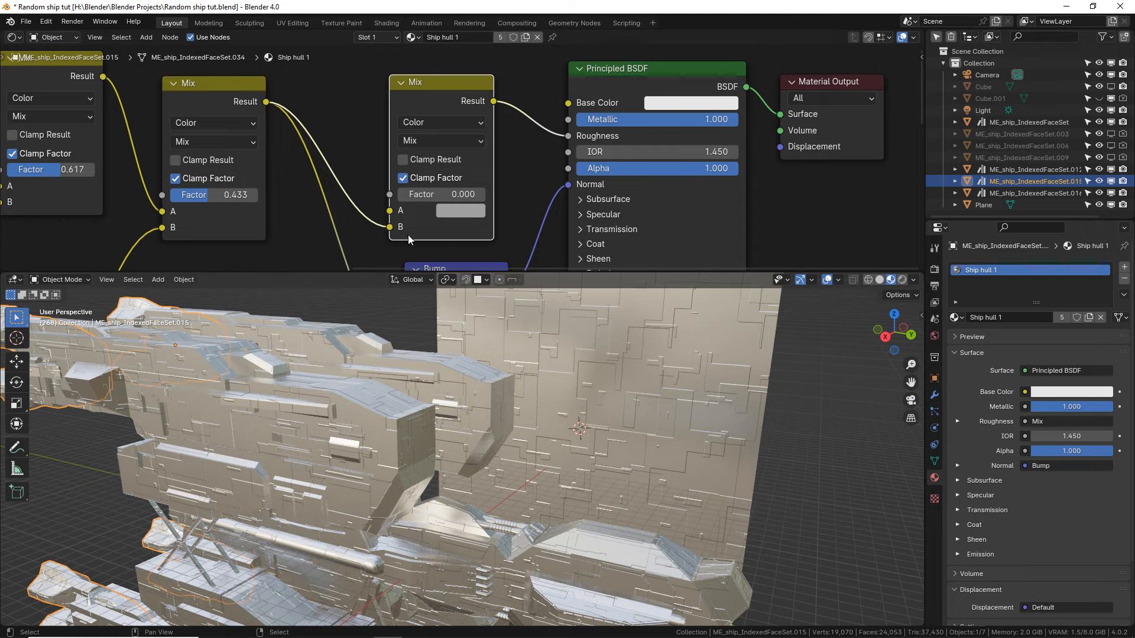
Raise the new Mix node's Factor to 0.400 to blend the panel pattern back into the roughness.
middle_drag(380, 428, 438, 422)
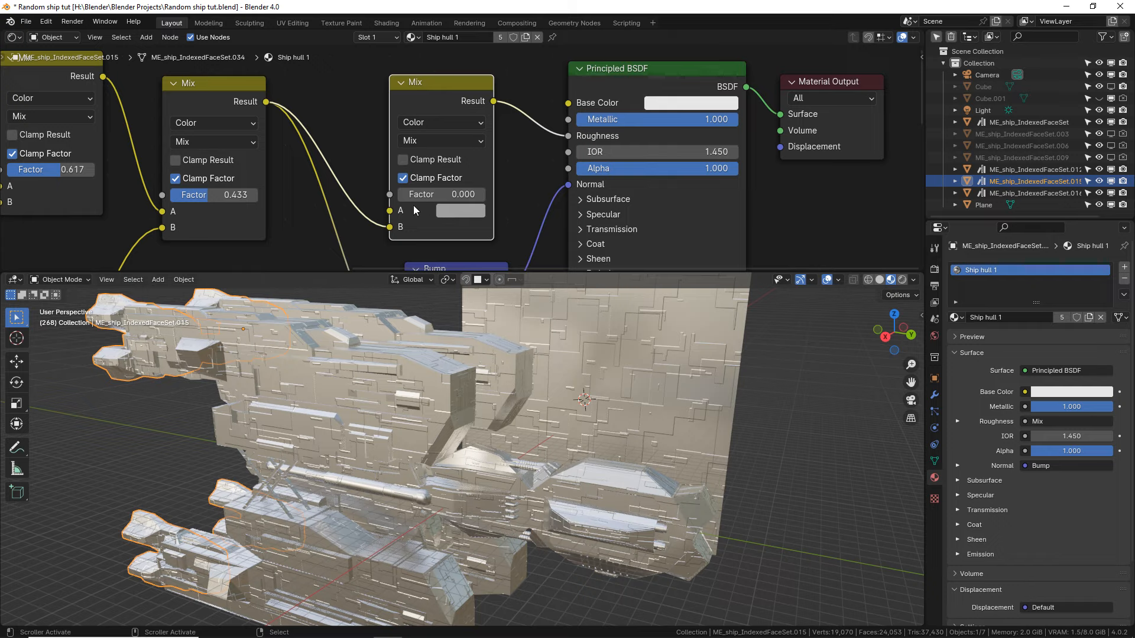
scroll(413, 204, up, 1)
scroll(410, 203, up, 2)
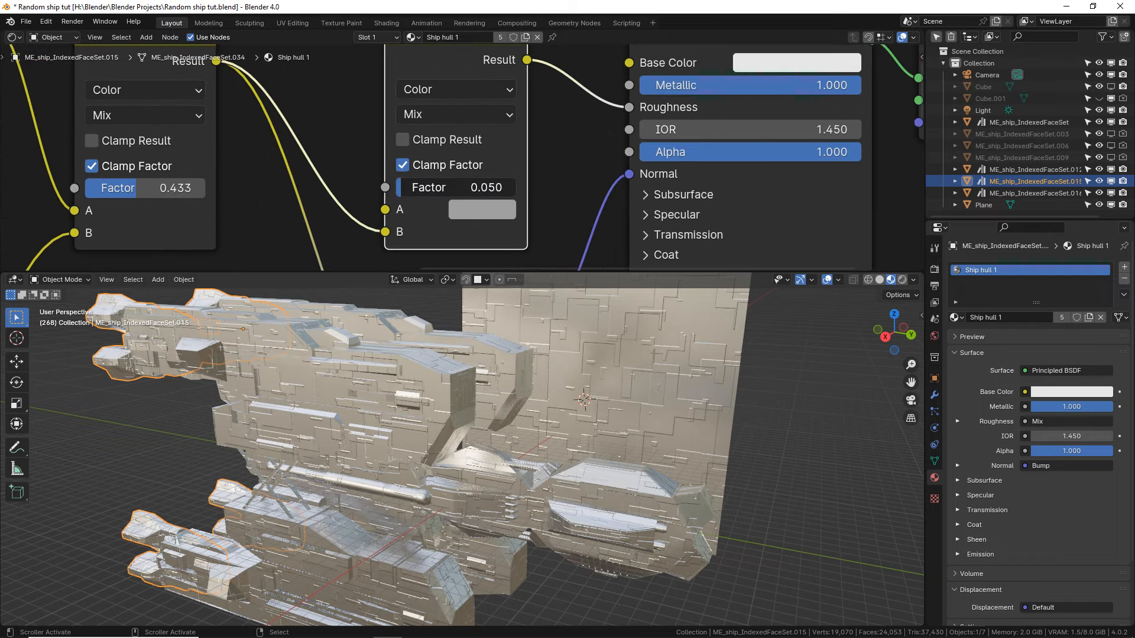
middle_drag(532, 384, 509, 383)
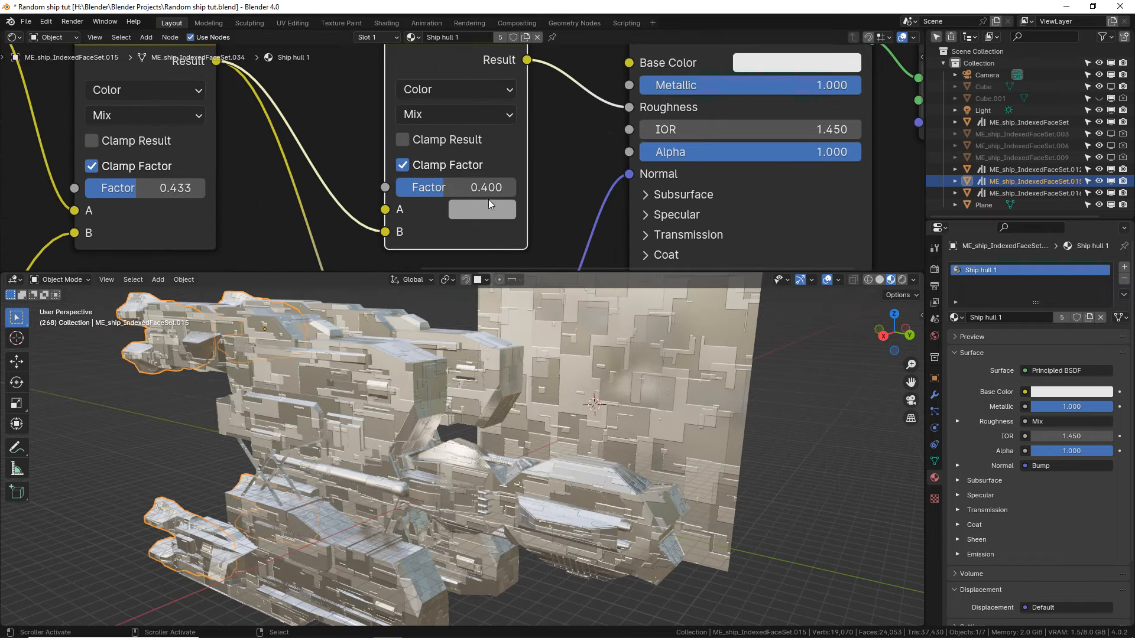
Try the Multiply blending mode on the roughness Mix node with its Factor lowered to 0.000.
drag(489, 189, 476, 189)
middle_drag(460, 451, 480, 464)
click(457, 114)
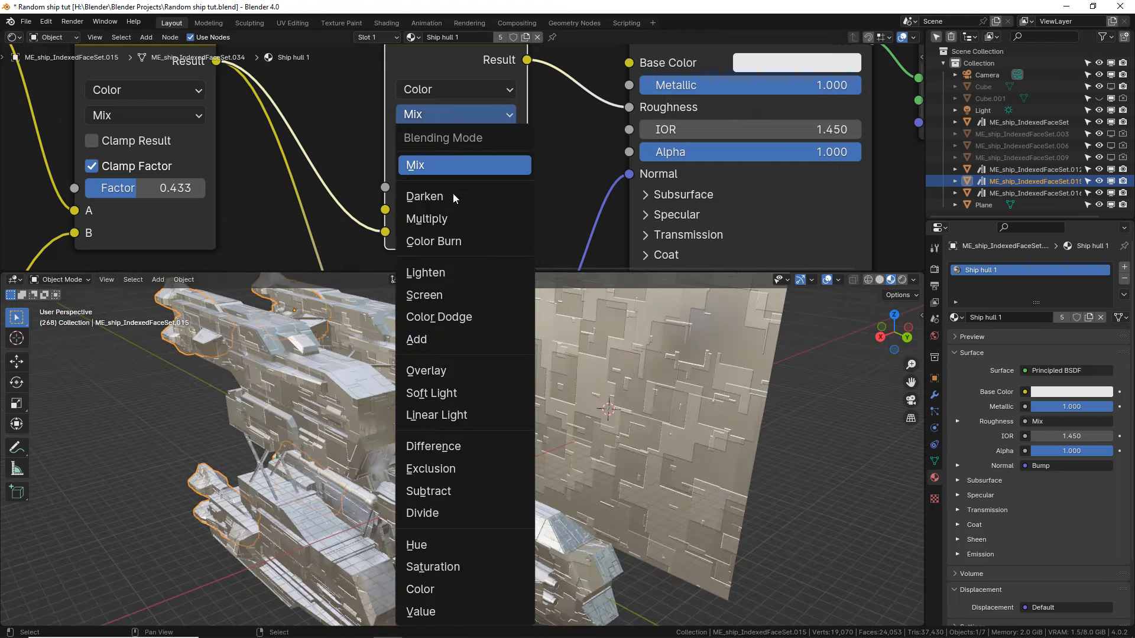
click(452, 214)
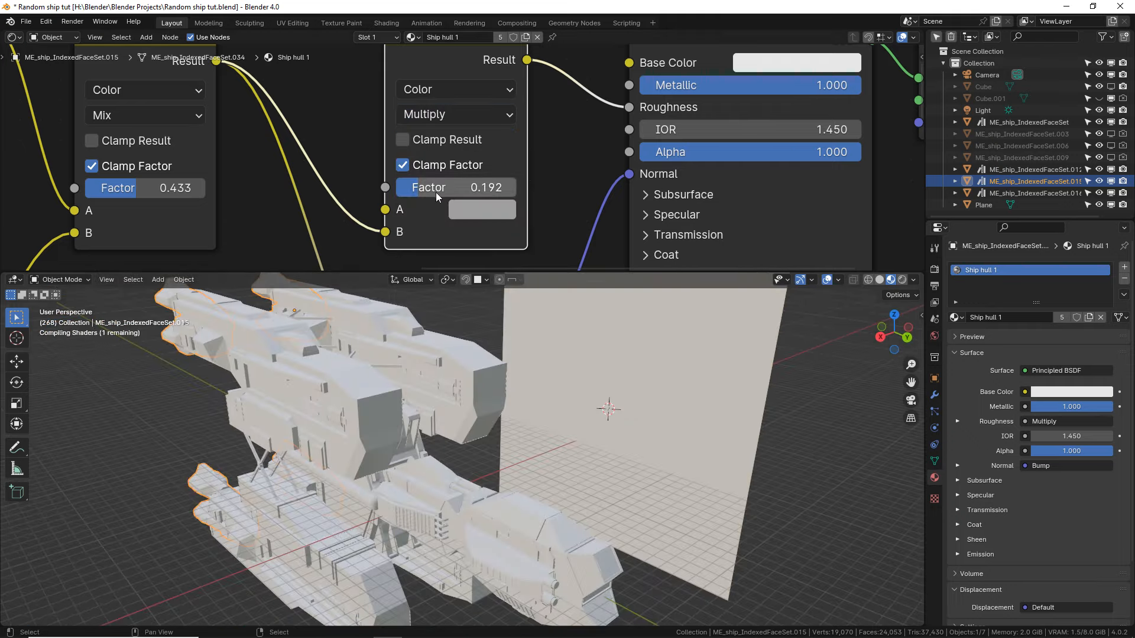
drag(435, 187, 417, 188)
mouse_move(416, 187)
mouse_down()
mouse_move(478, 188)
mouse_move(419, 187)
mouse_move(436, 190)
mouse_up()
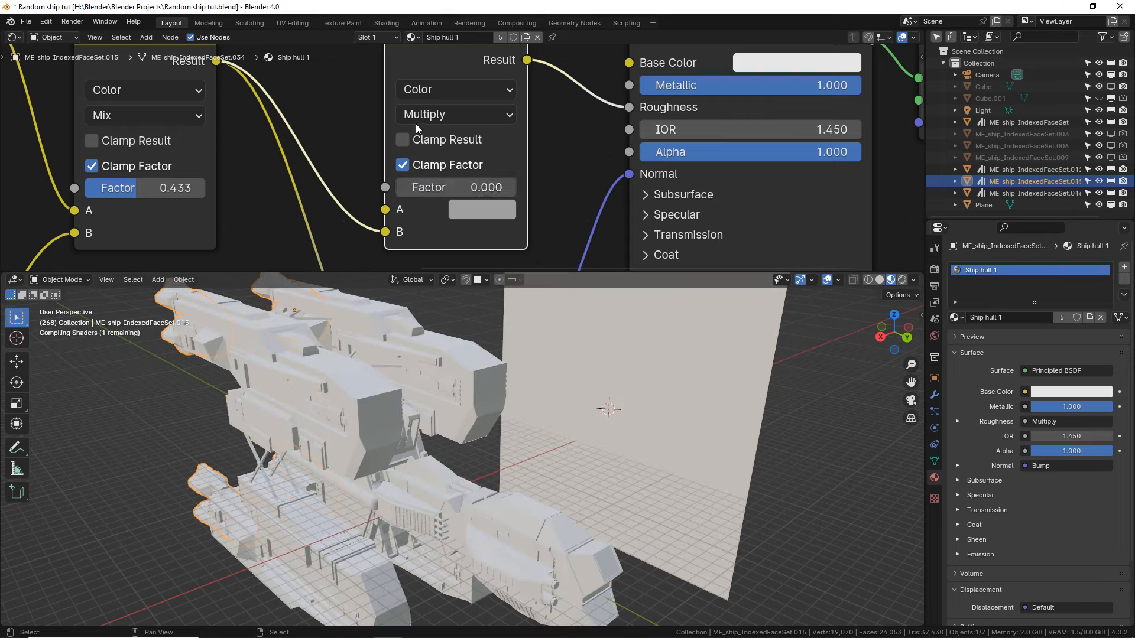
Switch the roughness Mix node's blending mode to Screen and set its Factor to 0.700.
click(416, 119)
click(449, 295)
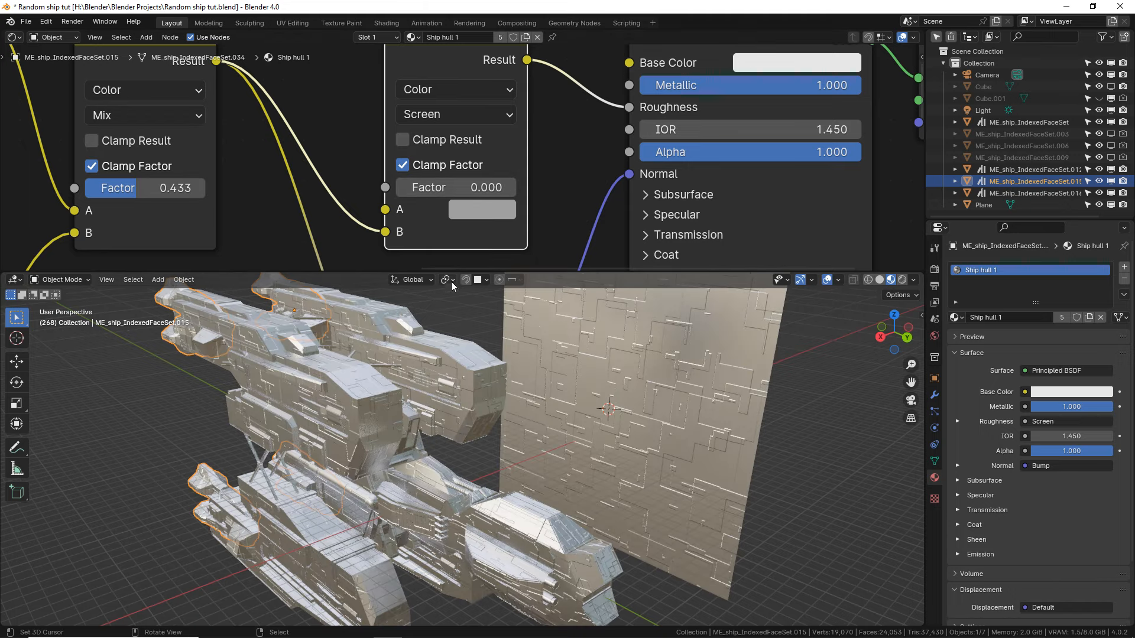
mouse_move(435, 188)
mouse_down()
mouse_move(454, 195)
mouse_move(467, 226)
mouse_move(467, 192)
mouse_move(441, 192)
mouse_move(487, 216)
mouse_up()
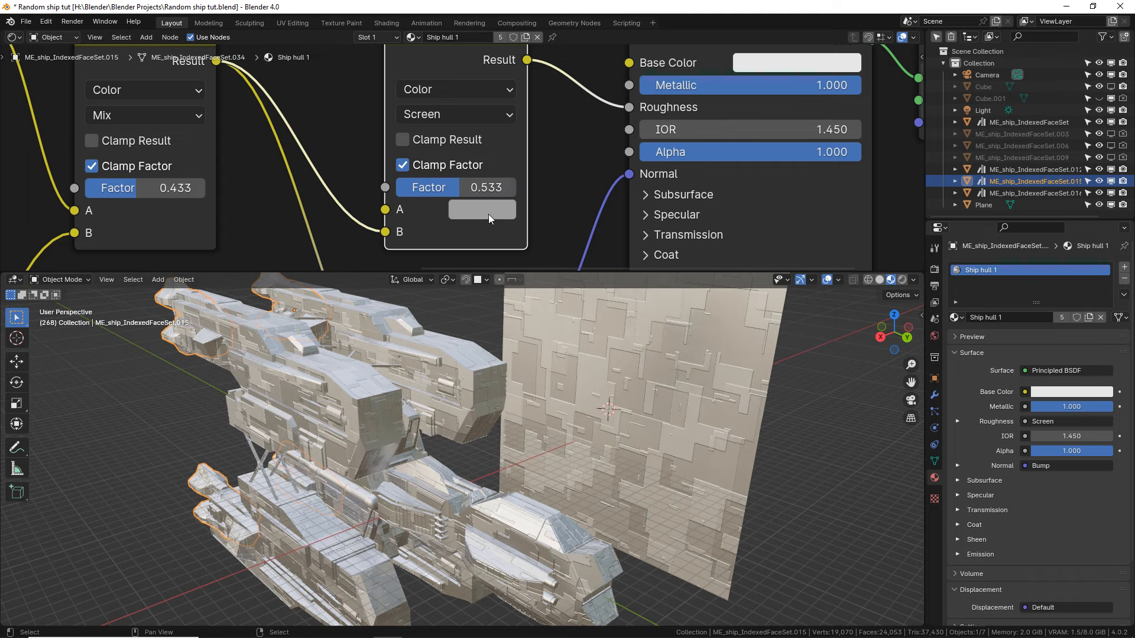
mouse_move(385, 231)
mouse_down()
mouse_move(383, 220)
mouse_move(385, 232)
mouse_up()
scroll(373, 232, down, 2)
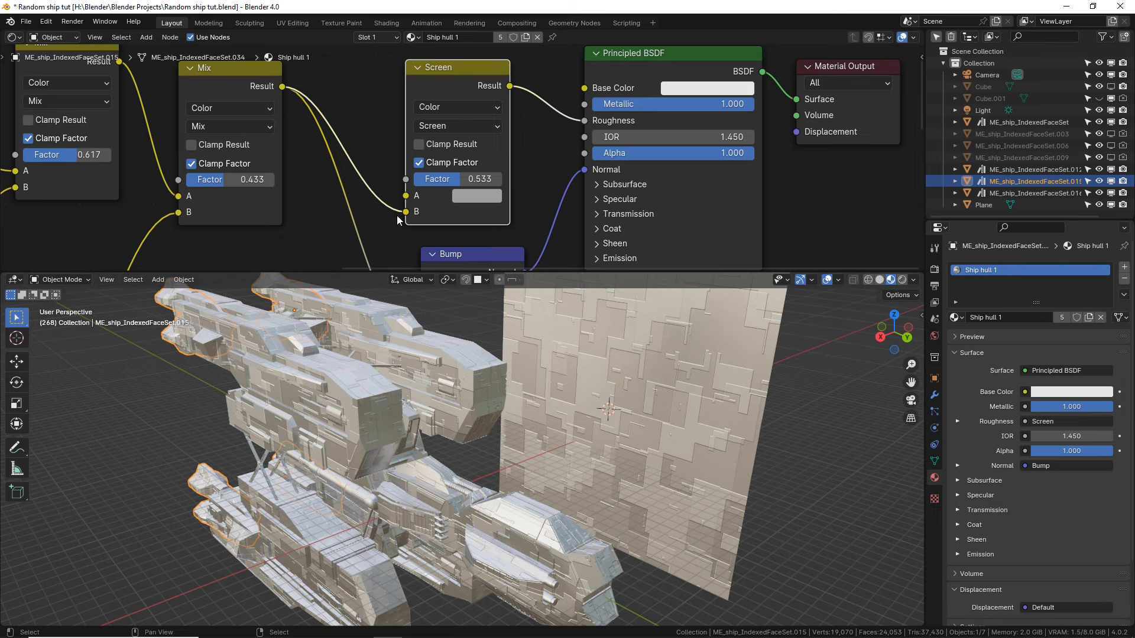
scroll(461, 201, up, 1)
drag(484, 183, 501, 183)
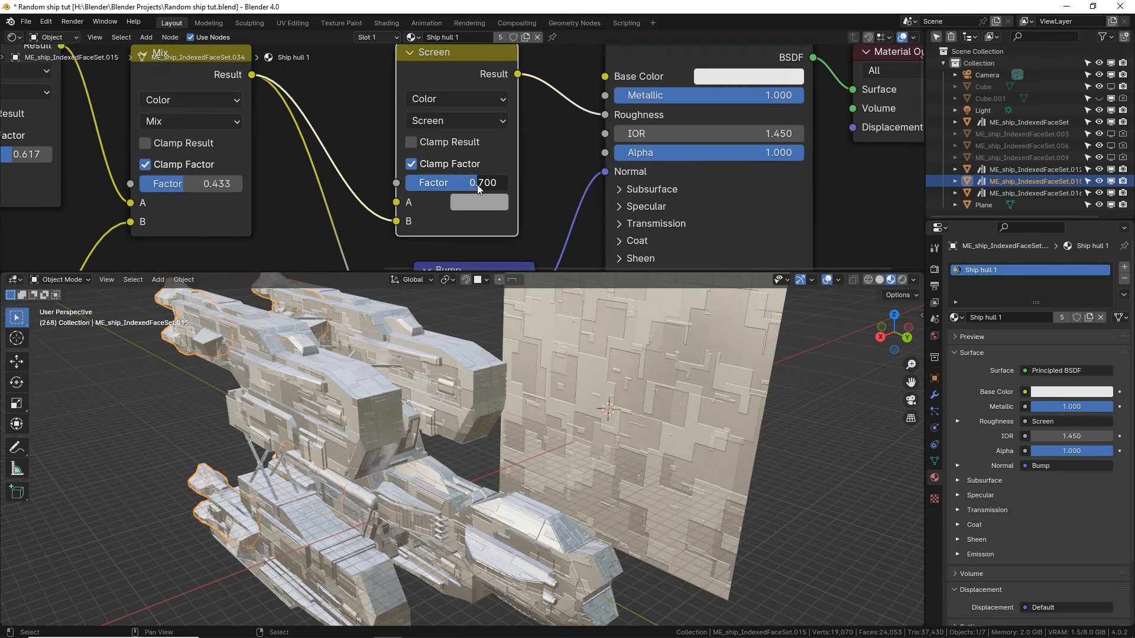
View the hull's reflections and move the Screen node slightly lower in the node tree.
middle_drag(482, 354, 448, 425)
middle_drag(345, 417, 368, 408)
middle_drag(356, 177, 366, 266)
drag(487, 172, 473, 212)
Try a saturated blue for the Principled BSDF's Base Color and settle on a light greenish grey.
middle_drag(631, 173, 542, 170)
mouse_move(527, 163)
mouse_down()
mouse_move(437, 120)
mouse_move(529, 163)
mouse_up()
click(654, 167)
click(768, 218)
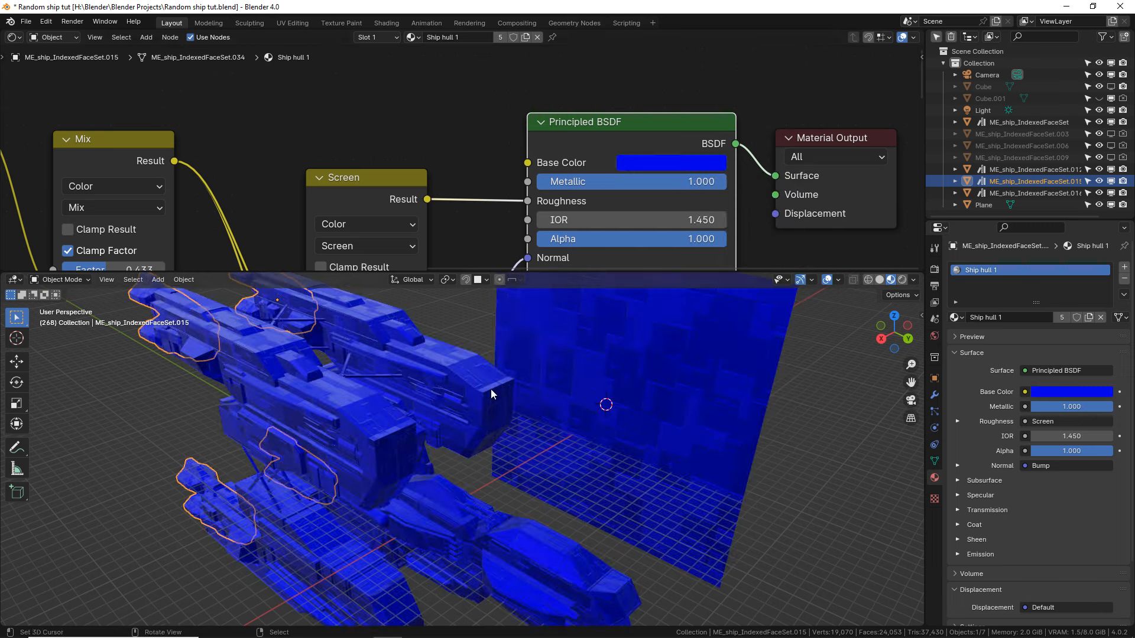
click(709, 164)
drag(771, 218, 700, 251)
mouse_move(791, 194)
mouse_down()
mouse_move(791, 313)
mouse_move(791, 229)
mouse_up()
click(486, 151)
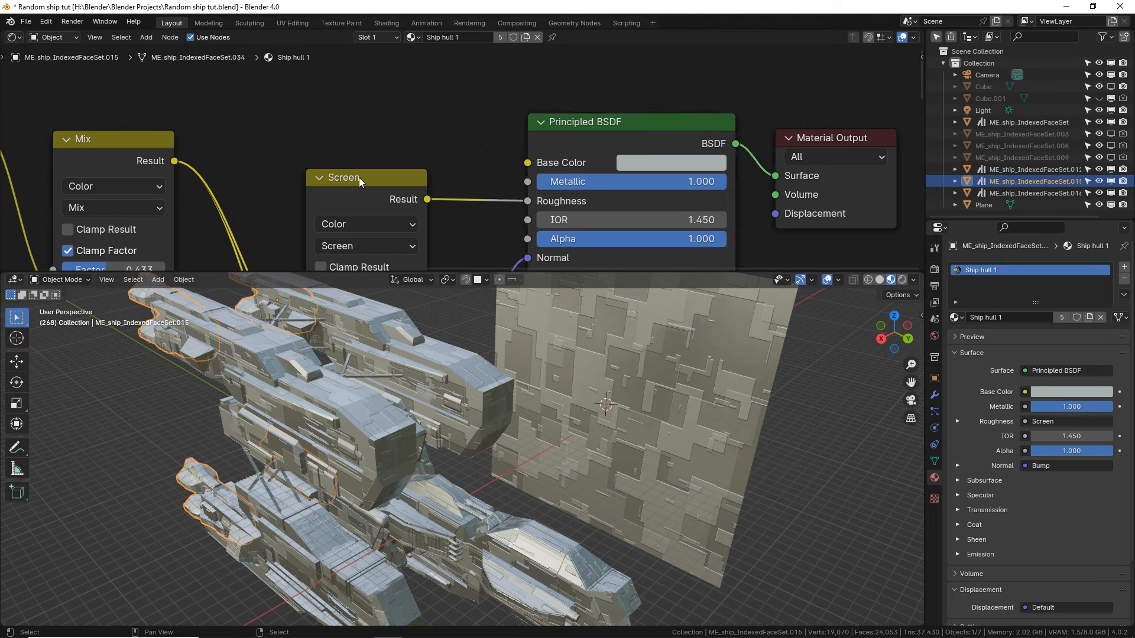
Move the Screen node lower and place a duplicate of it directly above the original.
scroll(359, 177, down, 1)
middle_drag(359, 171, 414, 117)
click(421, 137)
key(g)
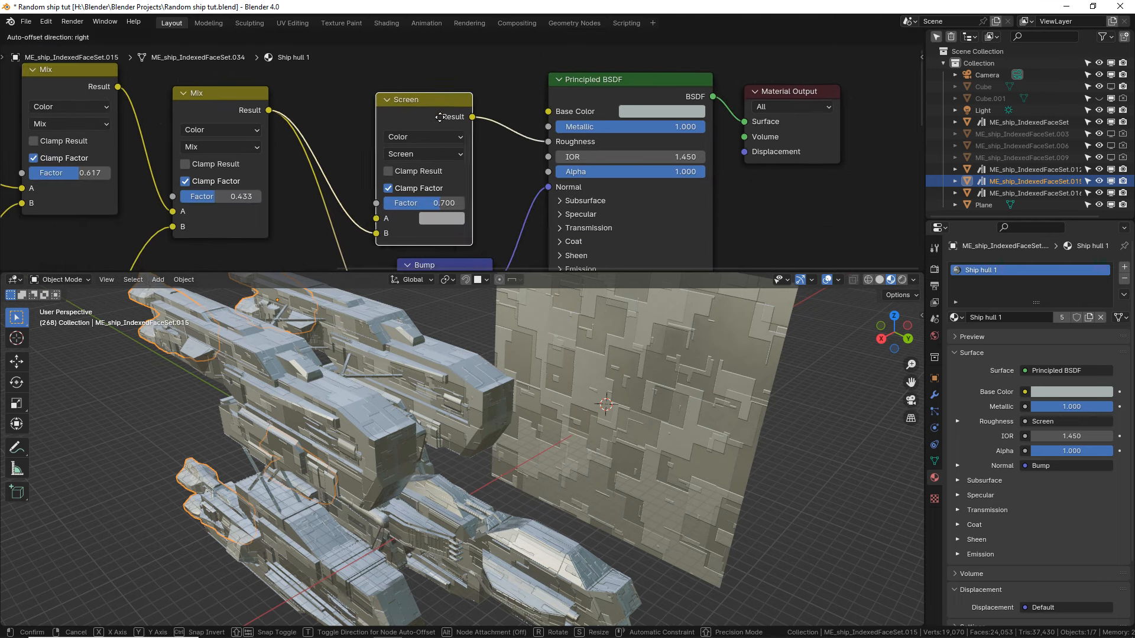
click(435, 159)
middle_drag(436, 159, 456, 224)
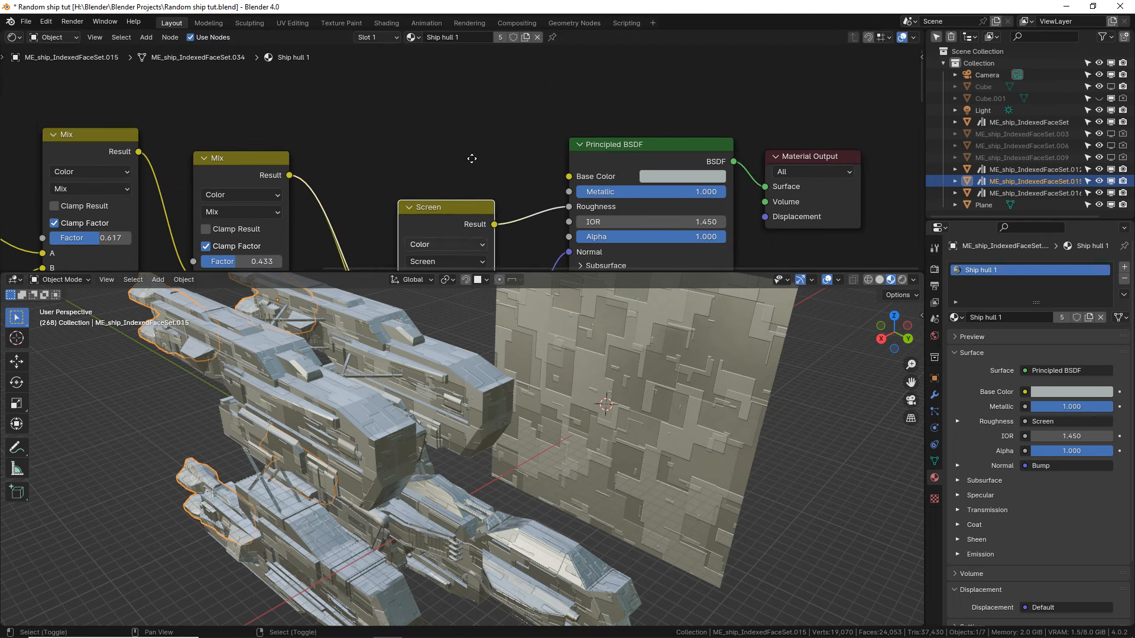
key(shift+d)
click(473, 87)
middle_drag(473, 87, 475, 106)
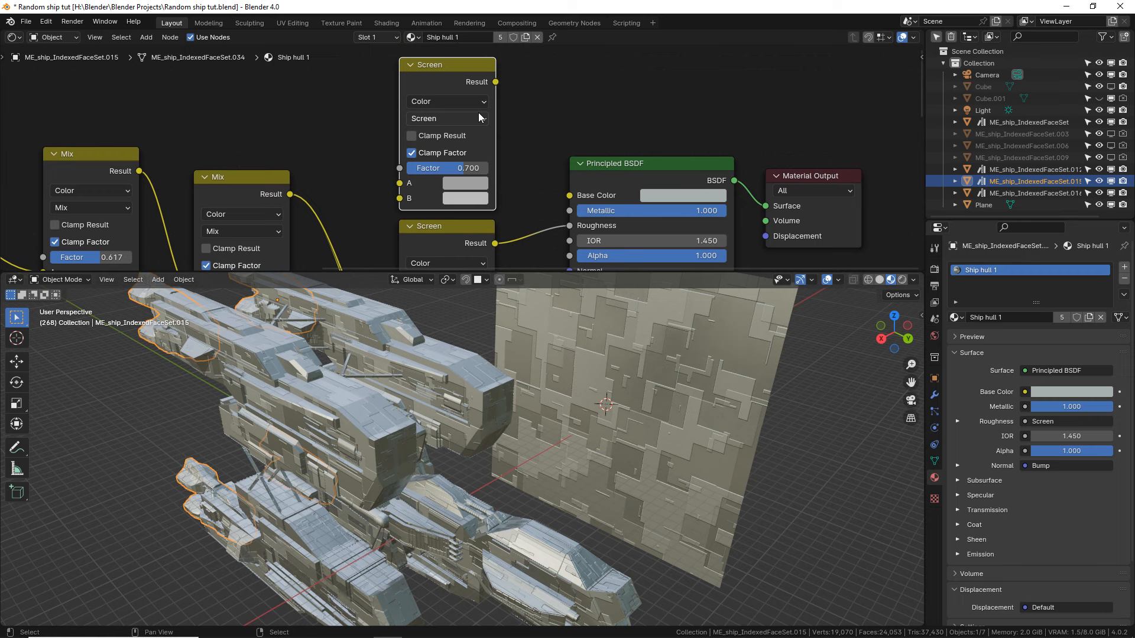
Set the duplicated Screen node's A color to a saturated orange.
click(466, 181)
drag(467, 364, 564, 364)
drag(581, 242, 581, 219)
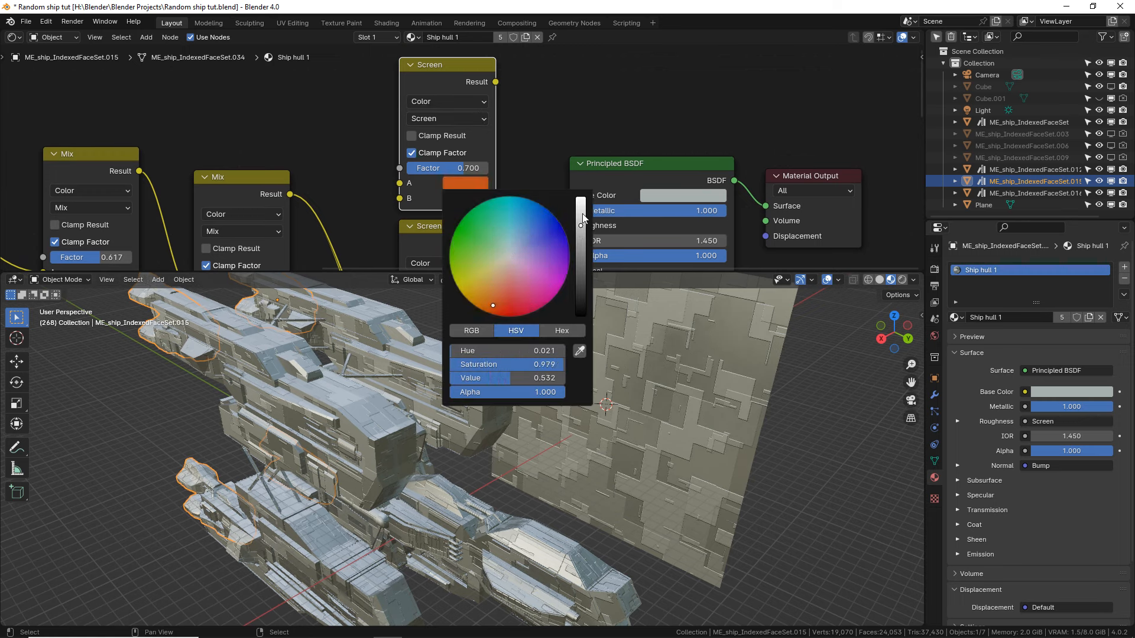
Connect the last Mix node's Result to the duplicate's B input and the duplicate's Result to Base Color.
middle_drag(457, 195, 538, 167)
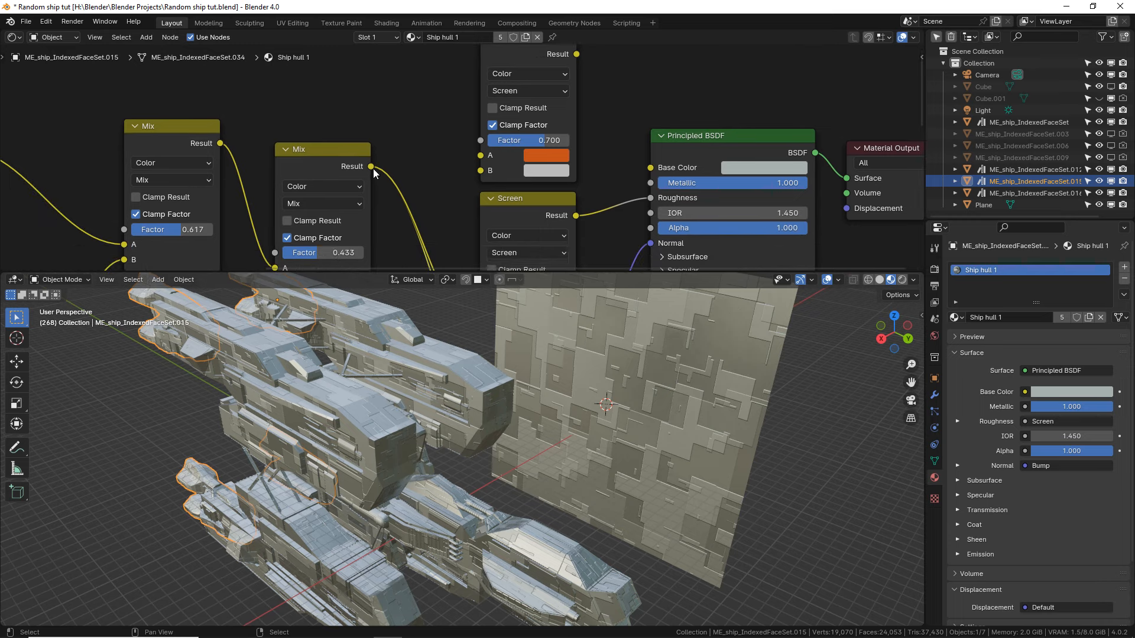
drag(371, 166, 481, 169)
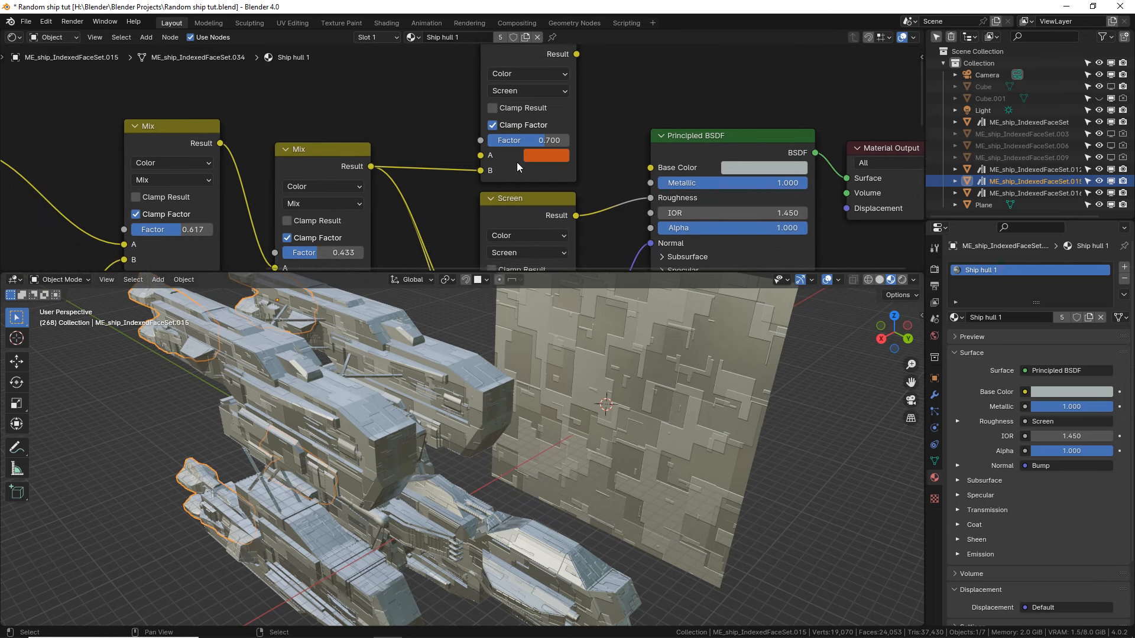
middle_drag(572, 87, 528, 111)
drag(532, 78, 607, 191)
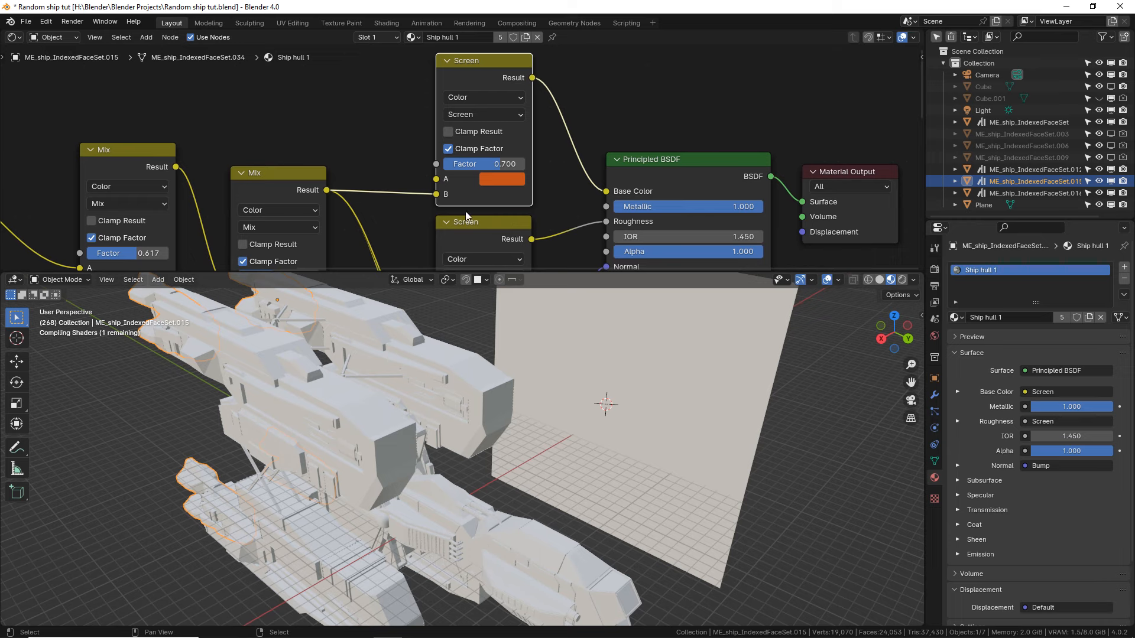
Raise the duplicated Screen node's Factor to 1.000 and change its blending mode to Multiply.
mouse_move(514, 168)
mouse_down()
mouse_move(441, 167)
mouse_move(591, 167)
mouse_up()
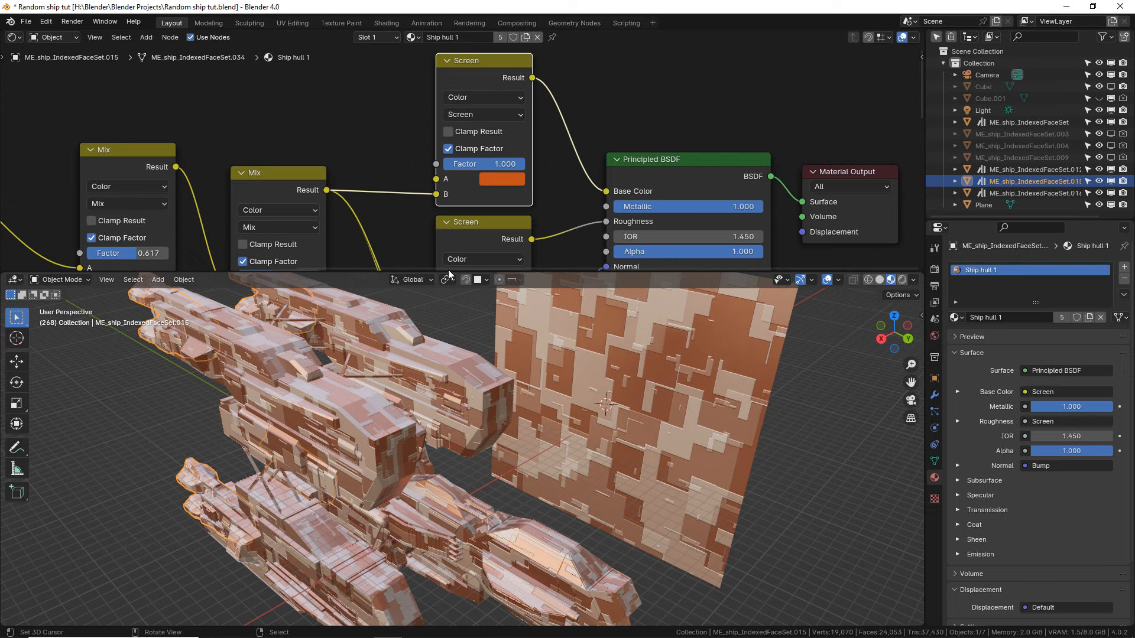
click(494, 114)
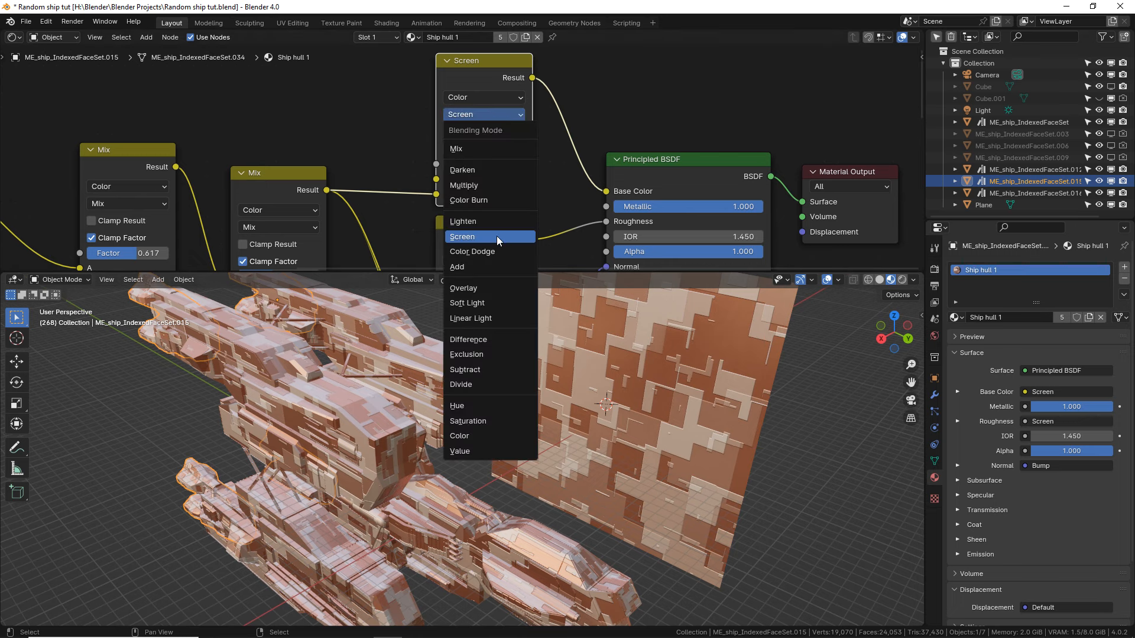
click(505, 186)
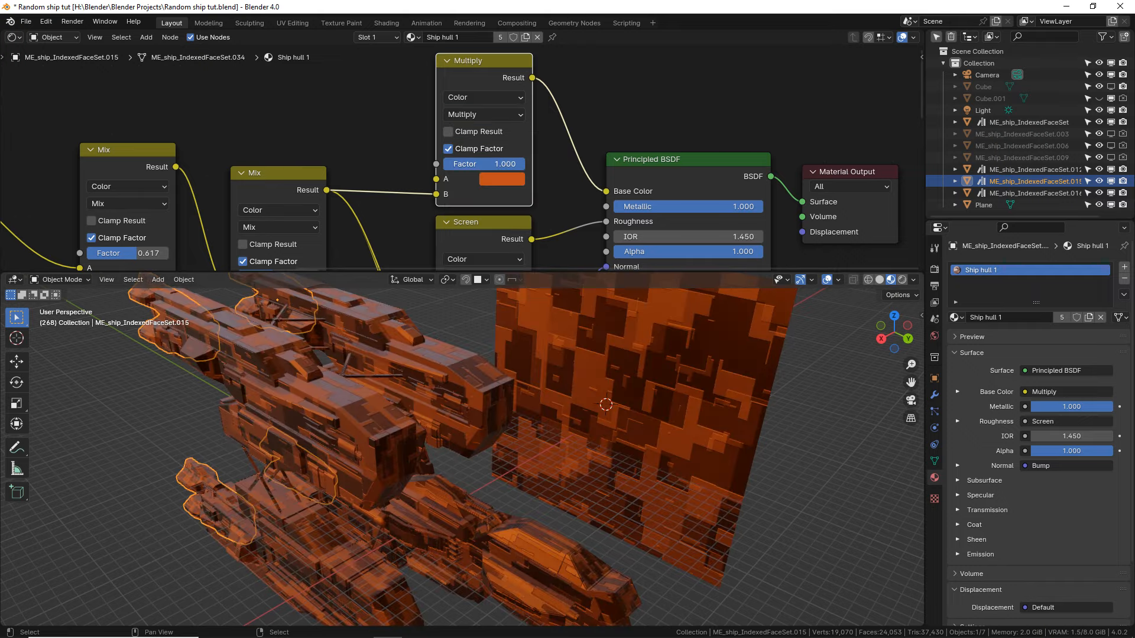
mouse_move(492, 165)
mouse_down()
mouse_move(435, 165)
mouse_move(492, 165)
mouse_up()
Move the Multiply node clear of the other nodes and link the last Mix node's Result directly into Base Color.
middle_drag(386, 465, 395, 436)
scroll(485, 272, down, 1)
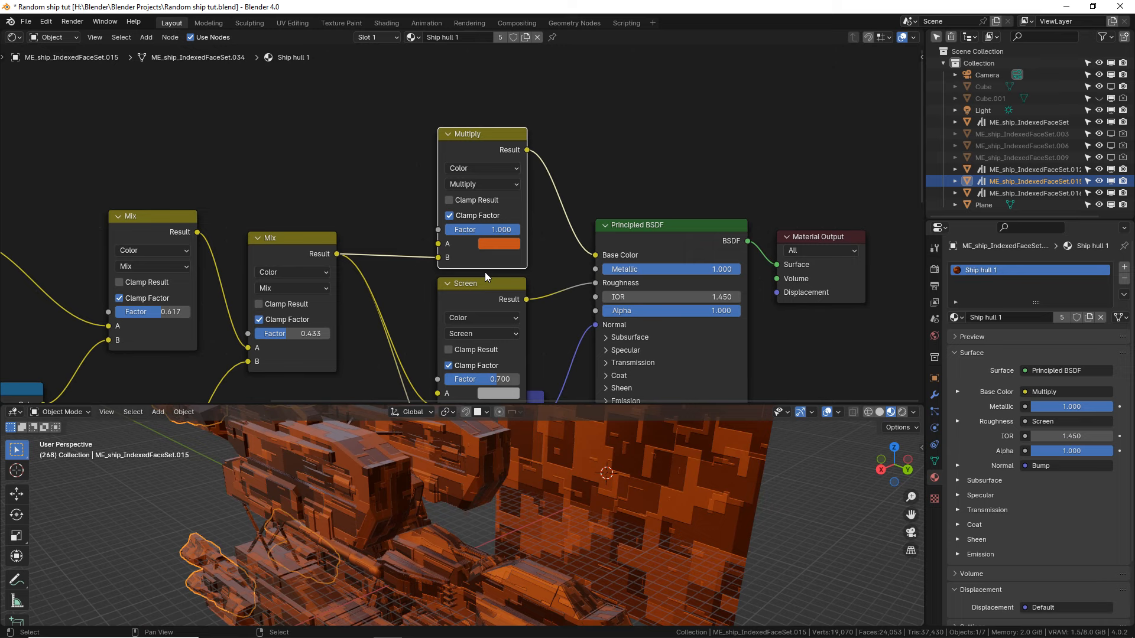
scroll(484, 272, down, 1)
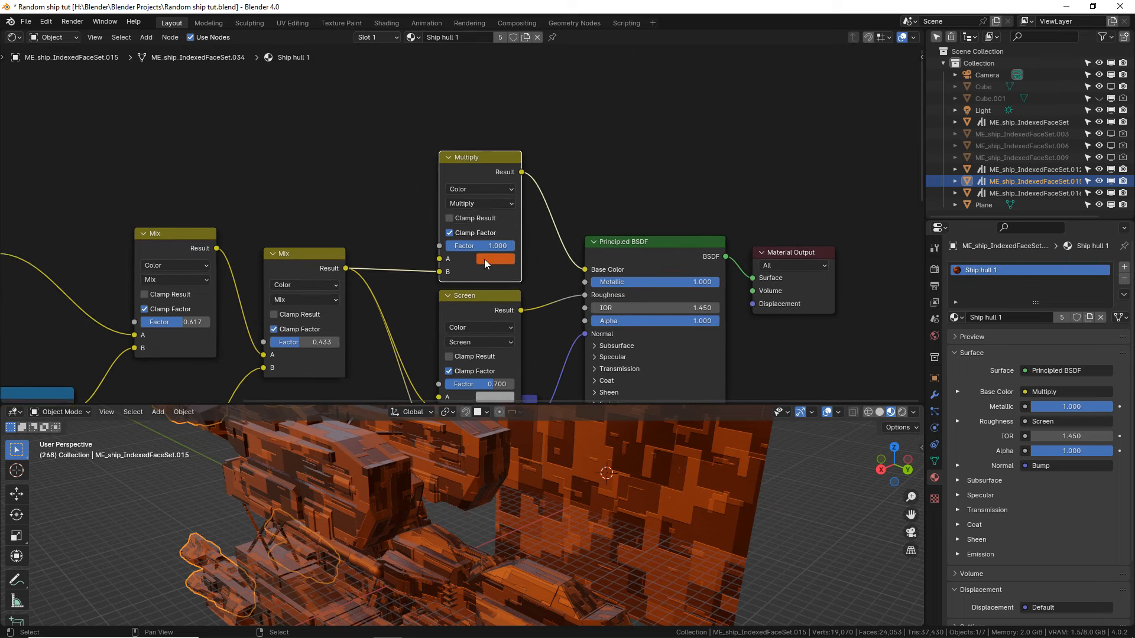
drag(485, 259, 460, 183)
drag(348, 270, 584, 270)
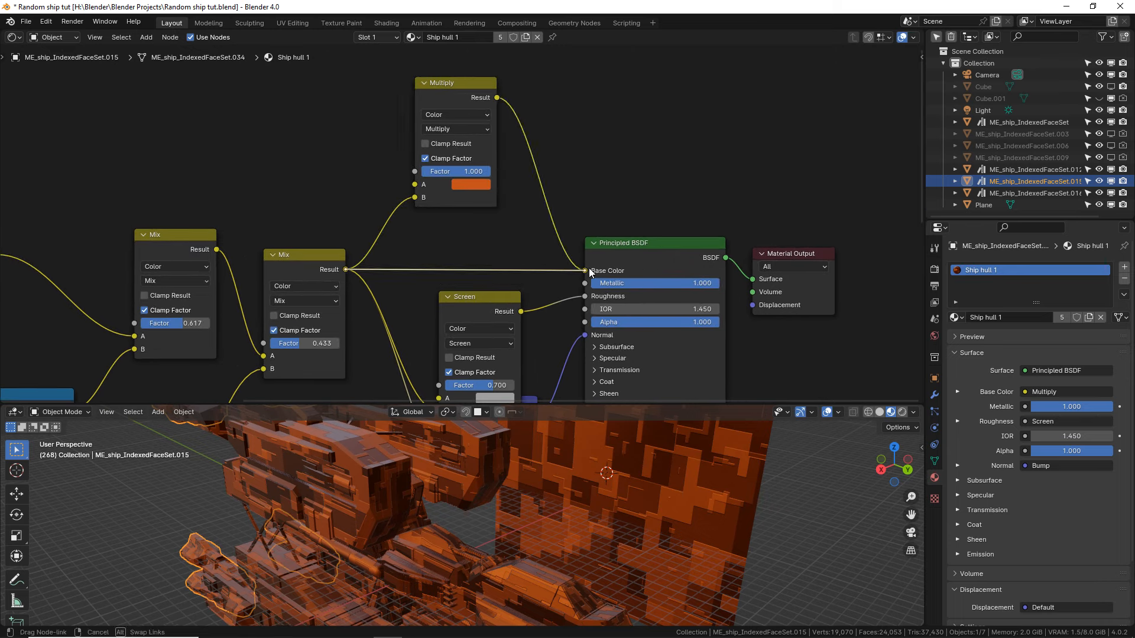
Insert a Color Ramp node on the link between the Mix node and Base Color and place it above the Screen node.
key(shift+a)
text(ramp)
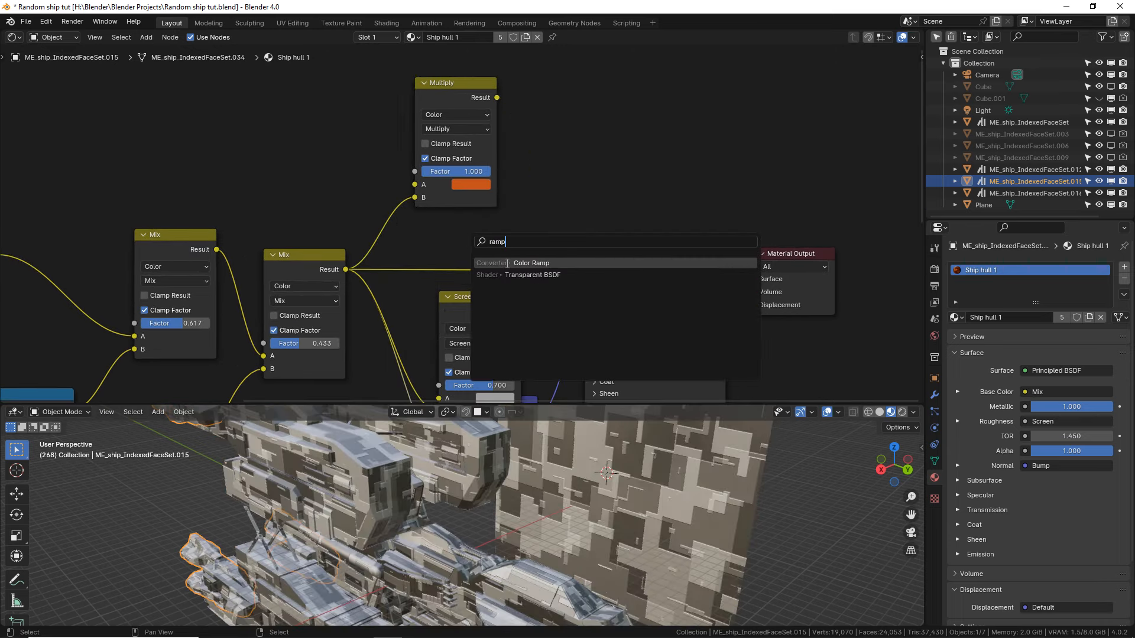
key(Return)
click(473, 269)
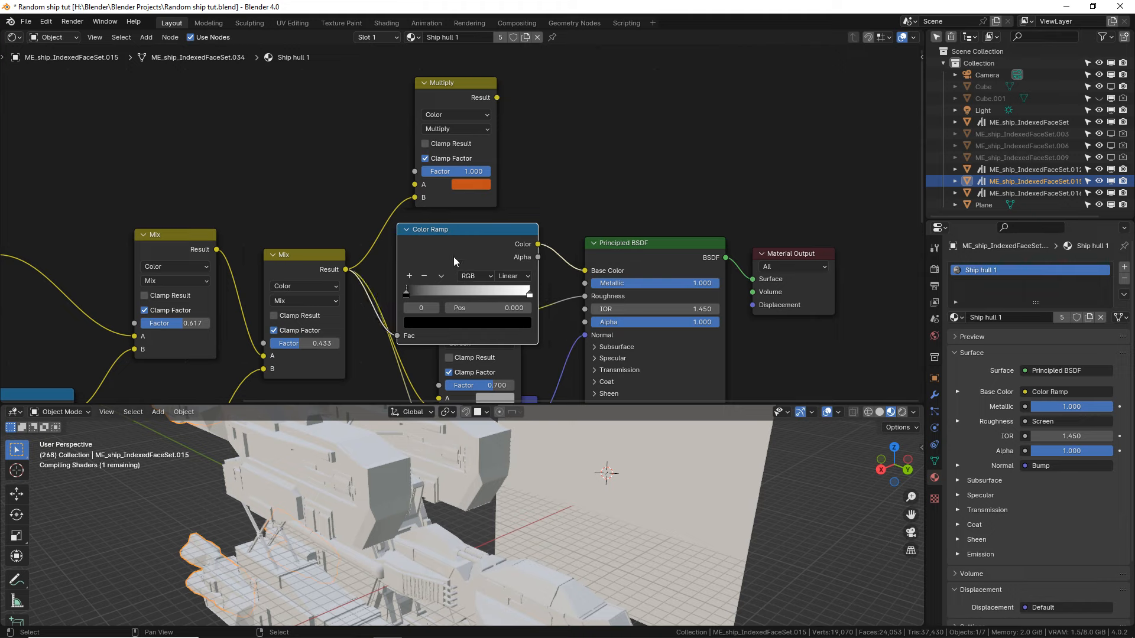
drag(474, 267, 459, 143)
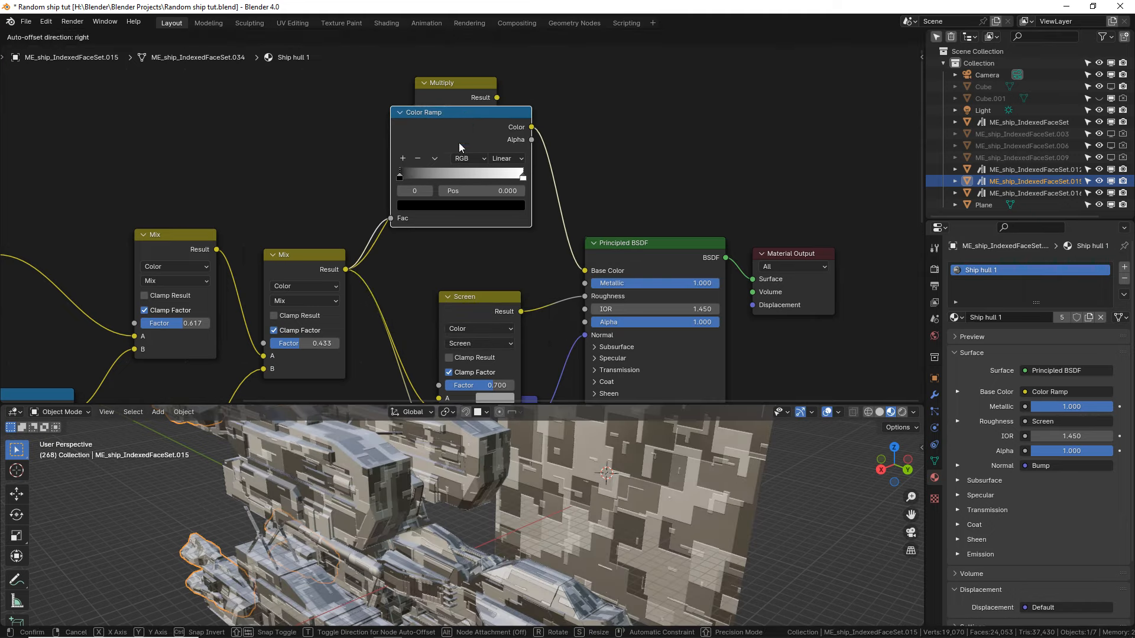
Set the Color Ramp's interpolation to Constant and widen the node for easier editing.
click(507, 158)
click(520, 235)
scroll(418, 239, up, 2)
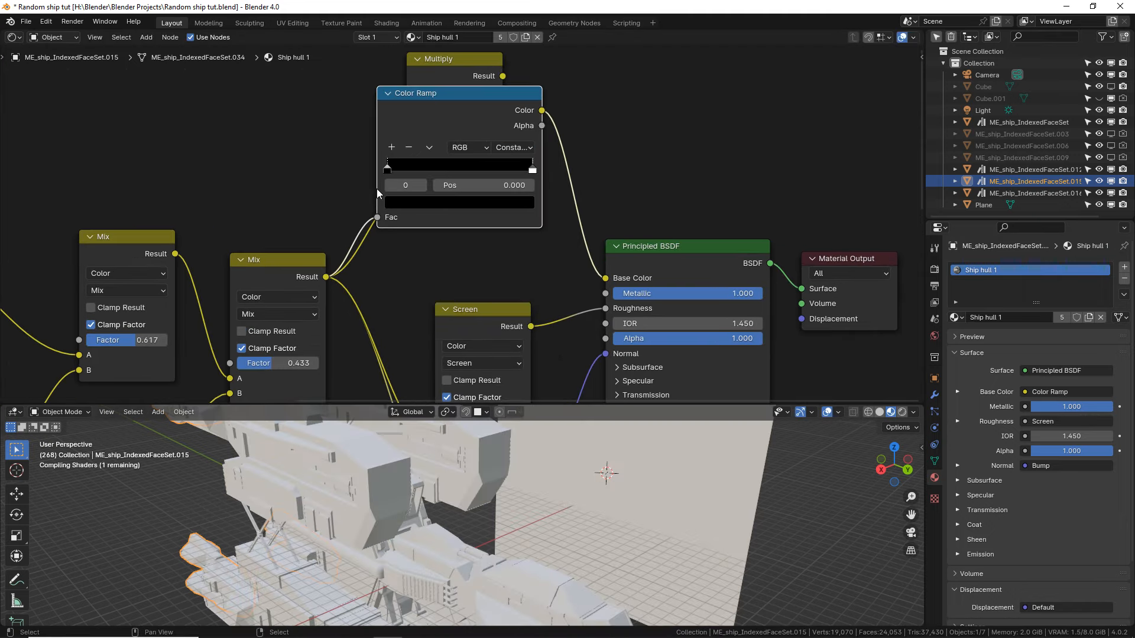
scroll(377, 189, up, 1)
drag(551, 193, 763, 192)
drag(680, 120, 584, 123)
click(599, 144)
click(598, 143)
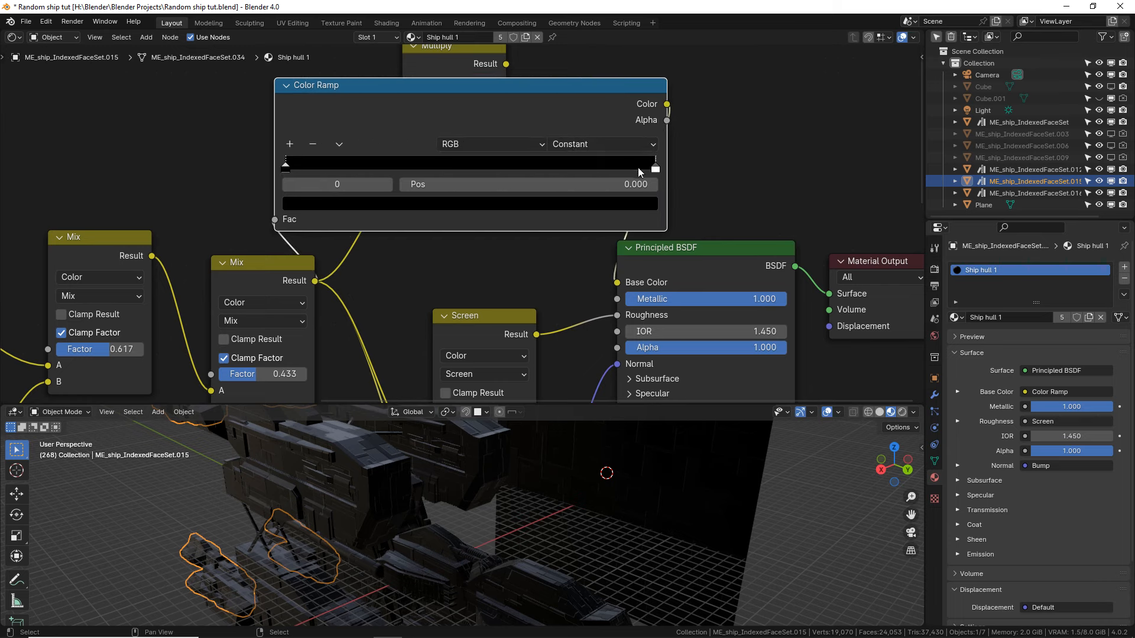
Move the Color Ramp's white stop to position 0.614 and color it golden yellow.
mouse_move(637, 167)
mouse_down()
mouse_move(406, 161)
mouse_move(498, 167)
mouse_move(403, 168)
mouse_move(495, 171)
mouse_move(510, 206)
mouse_up()
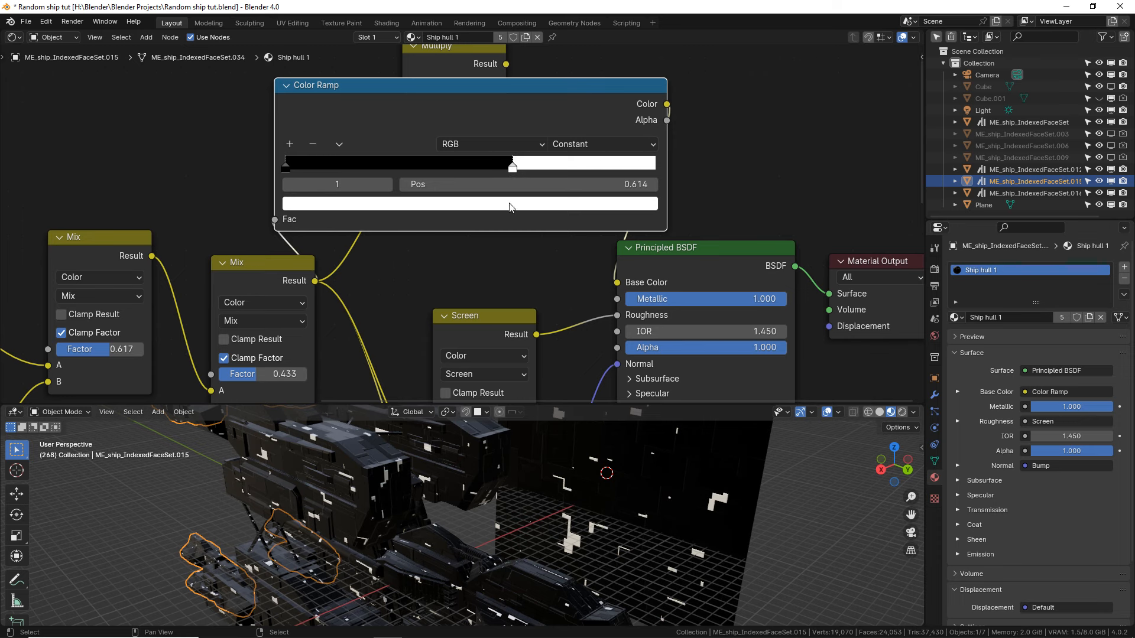
click(509, 199)
drag(352, 286, 321, 315)
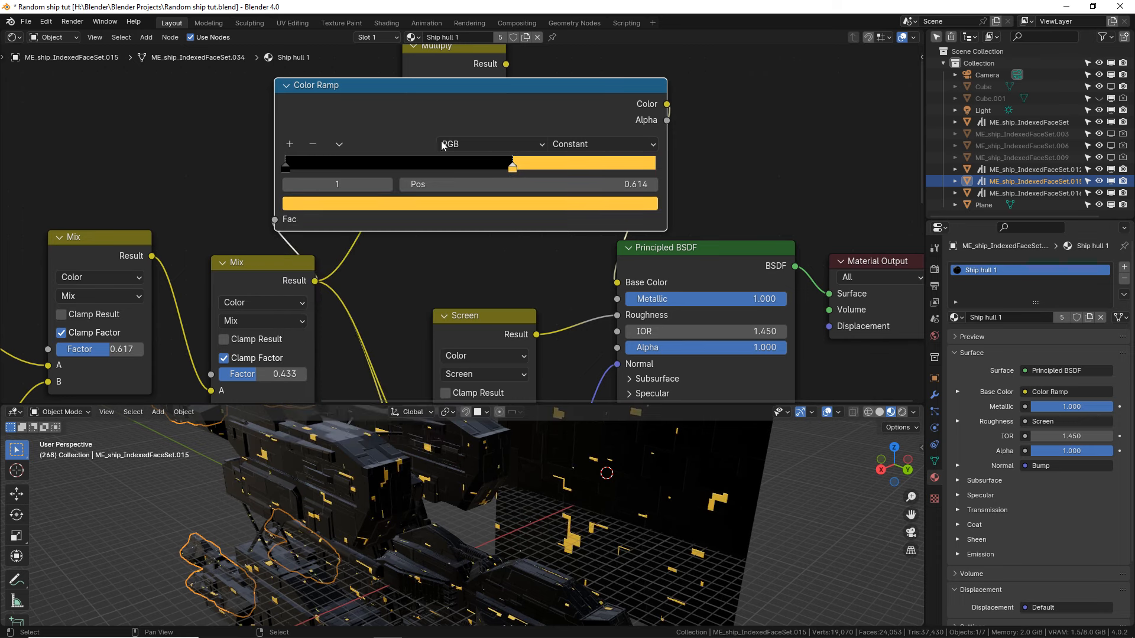
Add a dark red middle stop to the Color Ramp at position 0.270 and shift the black stop to 0.045.
click(290, 146)
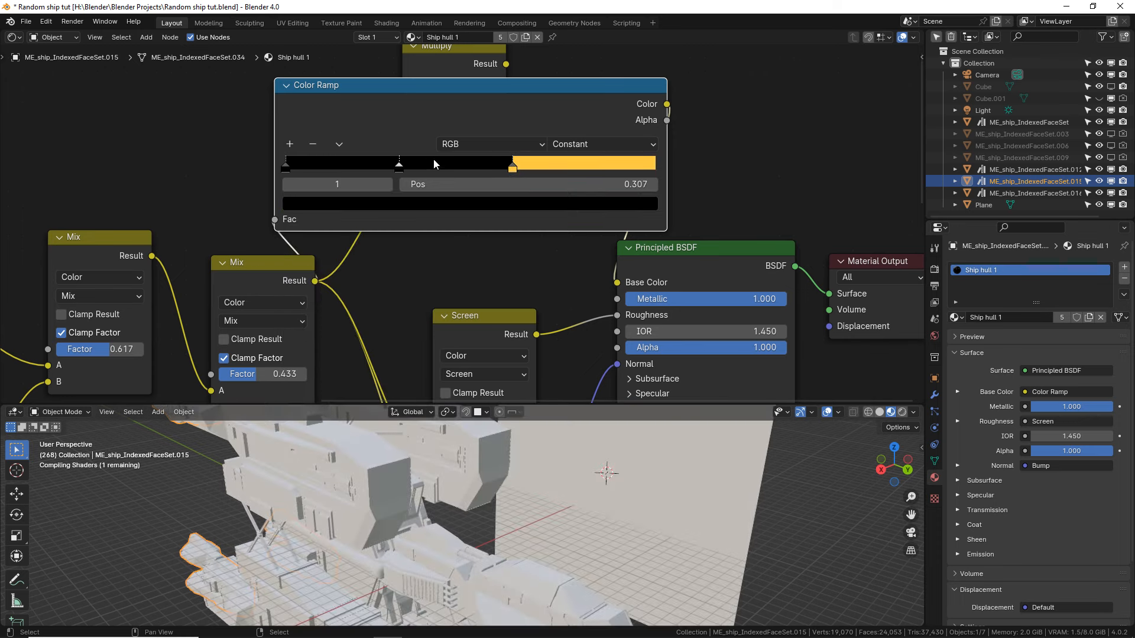
click(402, 203)
click(435, 281)
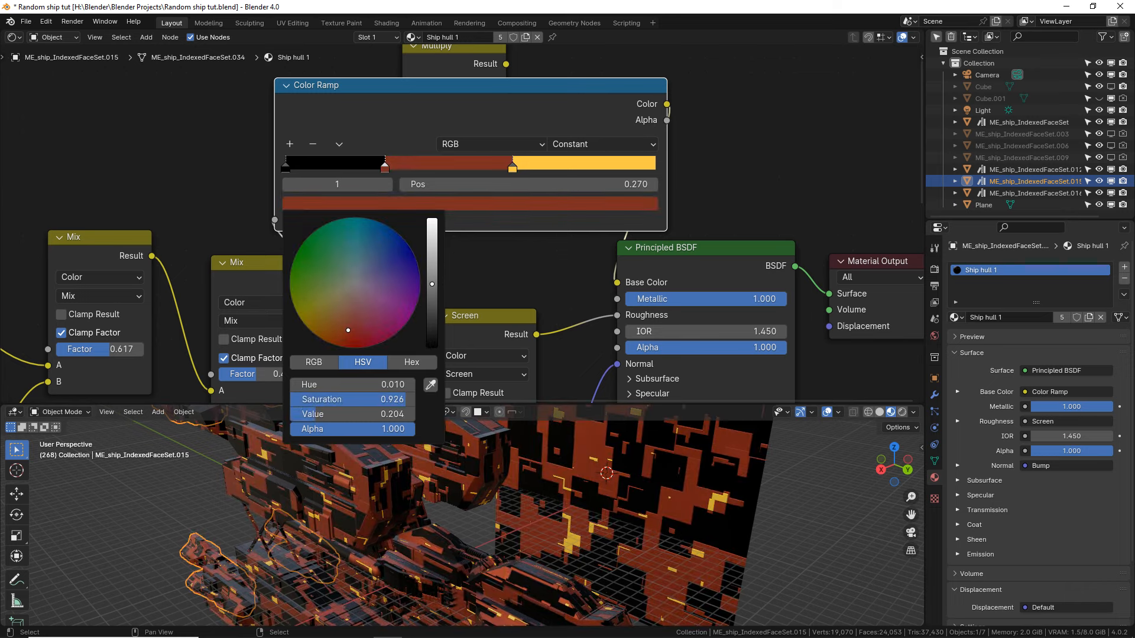
drag(292, 166, 309, 165)
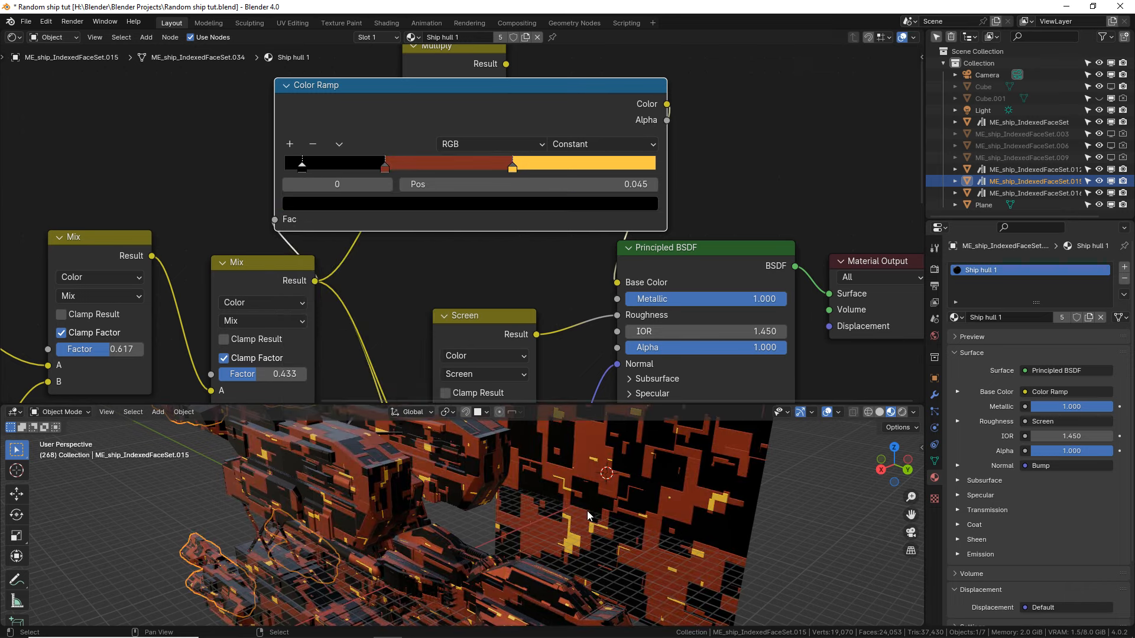
Enlarge the 3D viewport and examine the ramp's colors on the ship's hull panels.
drag(531, 404, 528, 148)
middle_drag(466, 364, 477, 321)
drag(509, 147, 467, 255)
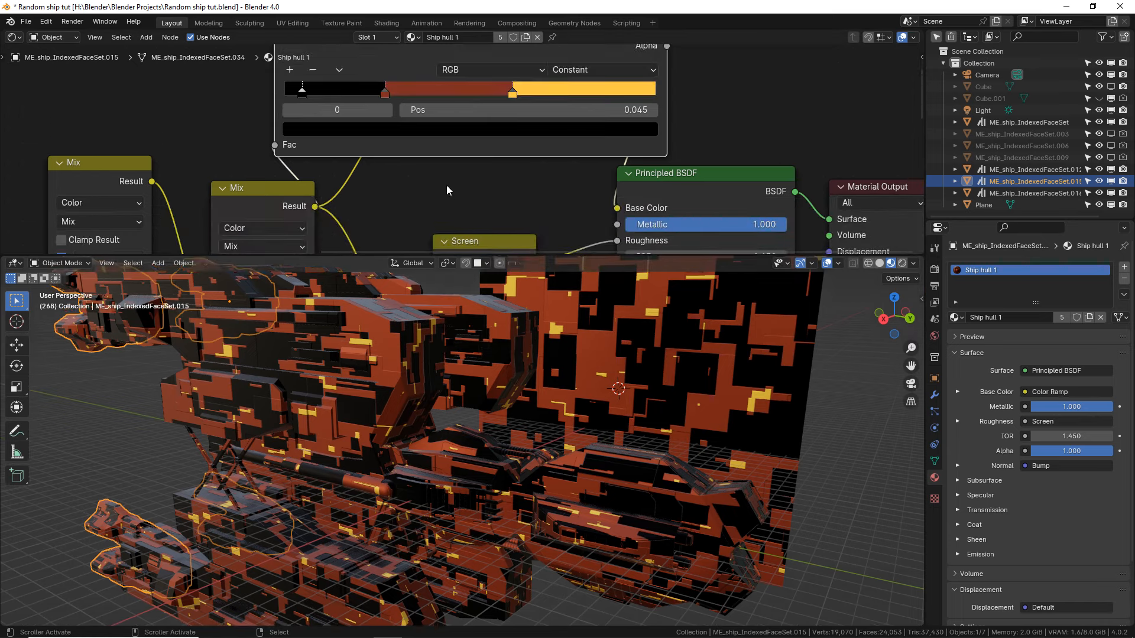
Move the Principled BSDF and Material Output nodes farther away from the Color Ramp.
middle_drag(438, 213, 444, 256)
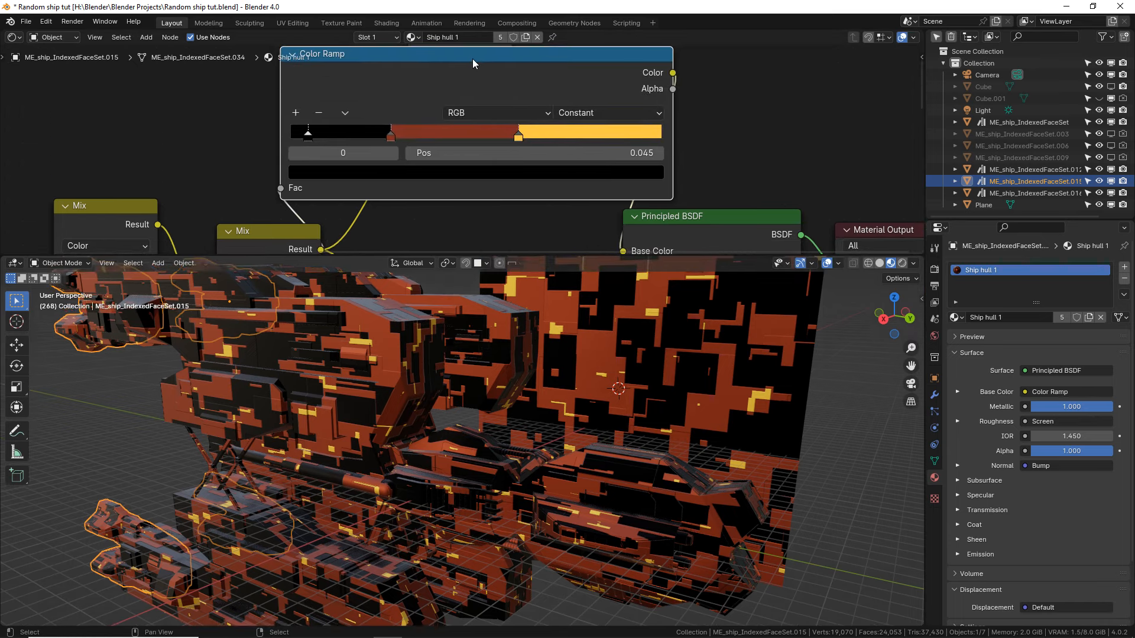
mouse_move(473, 58)
mouse_down()
mouse_move(455, 68)
mouse_move(467, 62)
mouse_up()
middle_drag(573, 174, 482, 106)
drag(626, 116, 912, 265)
drag(624, 174, 769, 168)
click(595, 195)
middle_drag(595, 195, 641, 251)
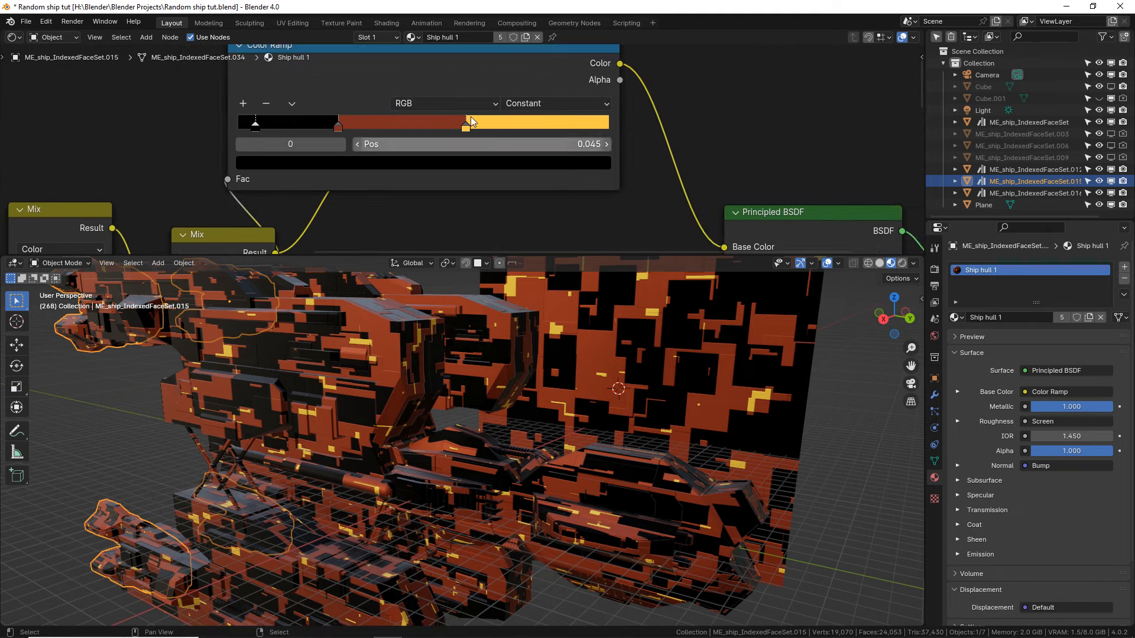
Move the Color Ramp's golden yellow stop to position 0.642 and shift the dark red stop closer to it.
mouse_move(470, 121)
mouse_down()
mouse_move(520, 124)
mouse_move(377, 135)
mouse_move(478, 130)
mouse_up()
drag(342, 126, 408, 125)
click(475, 125)
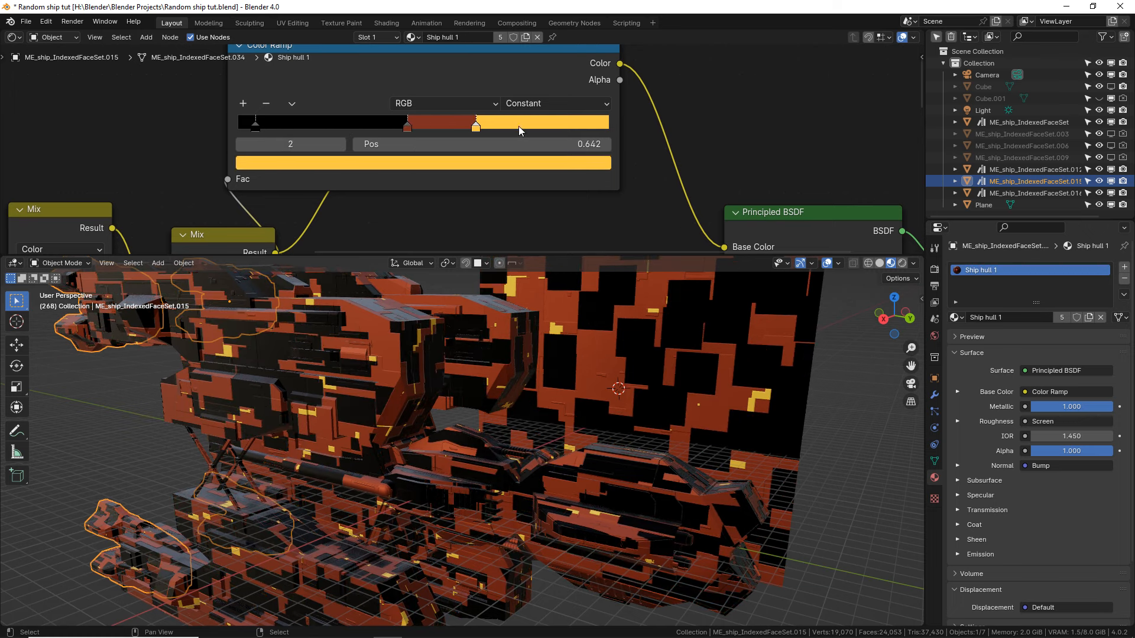
Add a cyan stop to the Color Ramp at position 0.647 and move the golden yellow stop to 0.575.
click(246, 103)
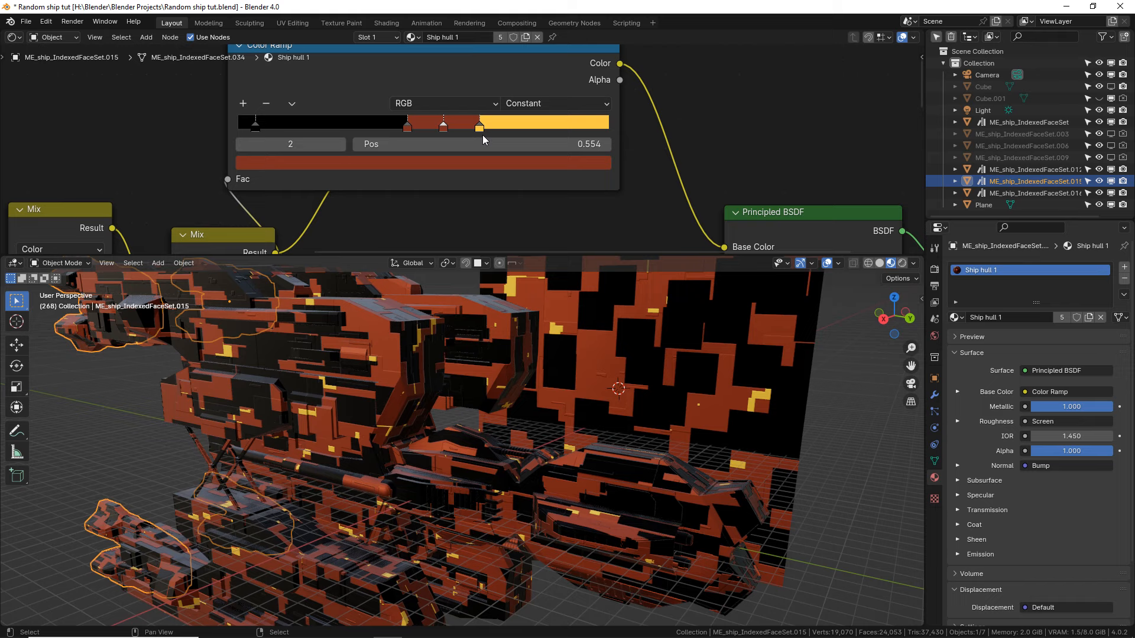
click(440, 163)
drag(372, 199, 313, 191)
drag(445, 123, 553, 125)
drag(479, 126, 451, 125)
drag(549, 126, 468, 126)
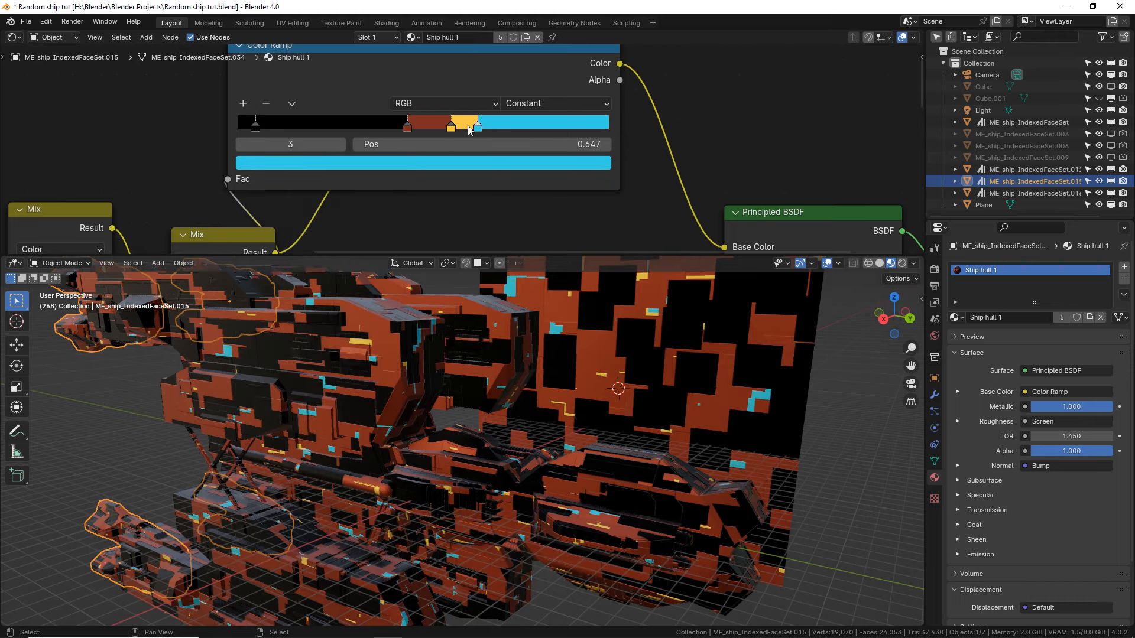
Move the dark red stop to position 0.179 and remove the golden yellow stop, leaving cyan at 0.651.
middle_drag(591, 372, 526, 392)
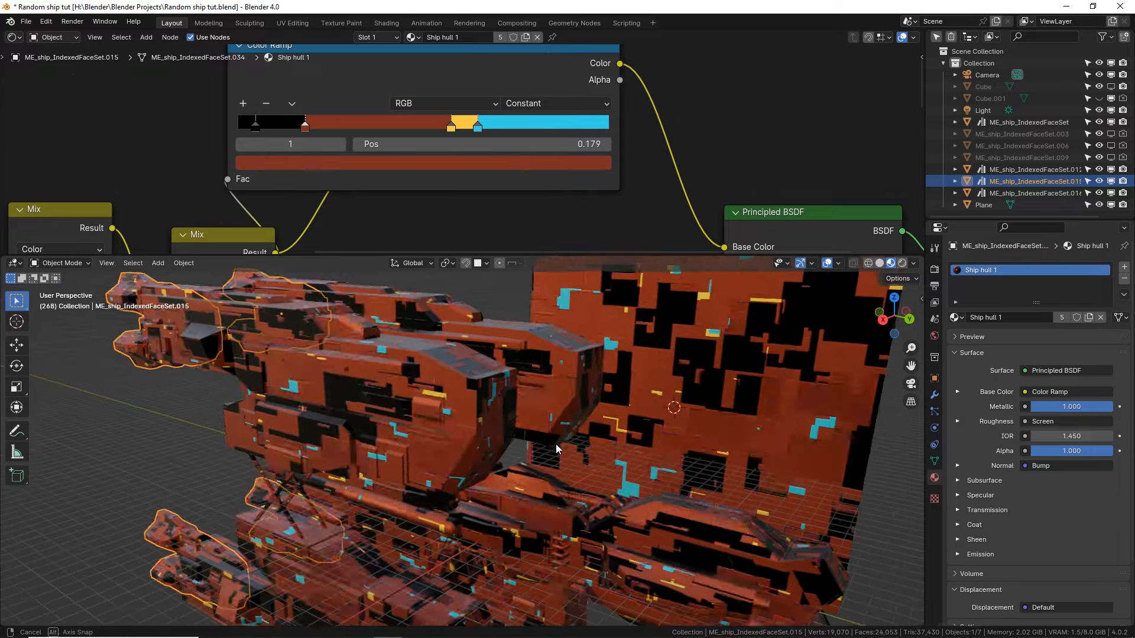
mouse_move(555, 444)
middle_down()
mouse_move(519, 421)
mouse_move(552, 435)
middle_up()
click(451, 124)
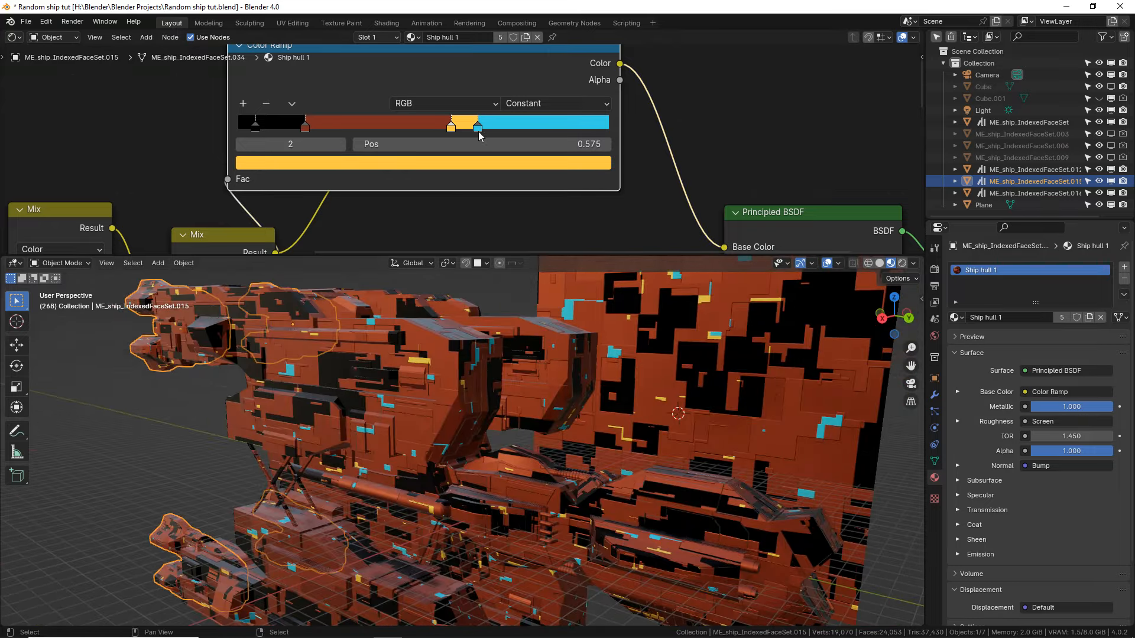
drag(451, 126, 478, 126)
click(266, 104)
middle_drag(461, 408, 401, 355)
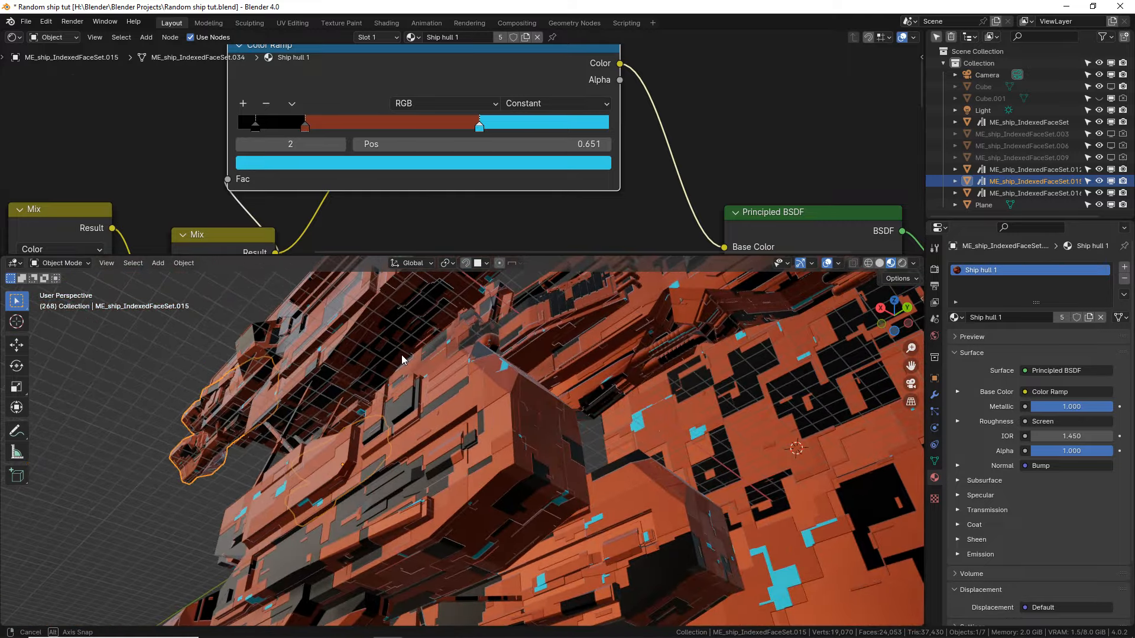
Try a lower Strength on the Bump node to compare the hull relief, and return it to 1.000.
scroll(632, 205, down, 3)
mouse_move(635, 205)
middle_down()
mouse_move(603, 193)
mouse_move(532, 113)
mouse_move(624, 200)
middle_up()
drag(519, 192, 616, 224)
click(607, 242)
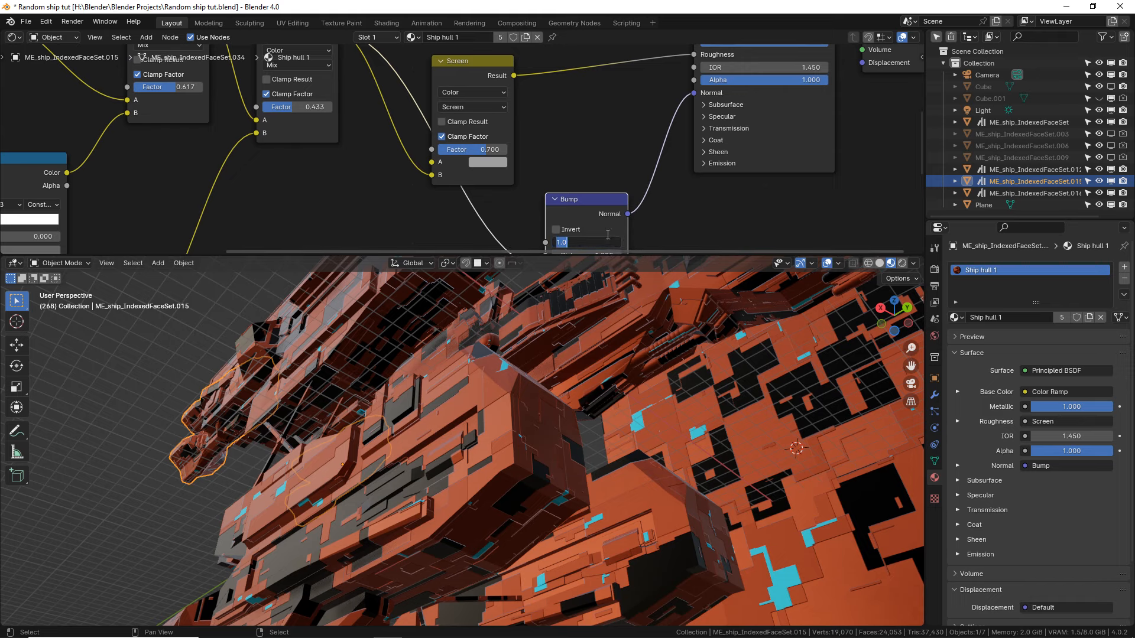
click(601, 204)
middle_drag(601, 204, 569, 157)
scroll(571, 156, up, 2)
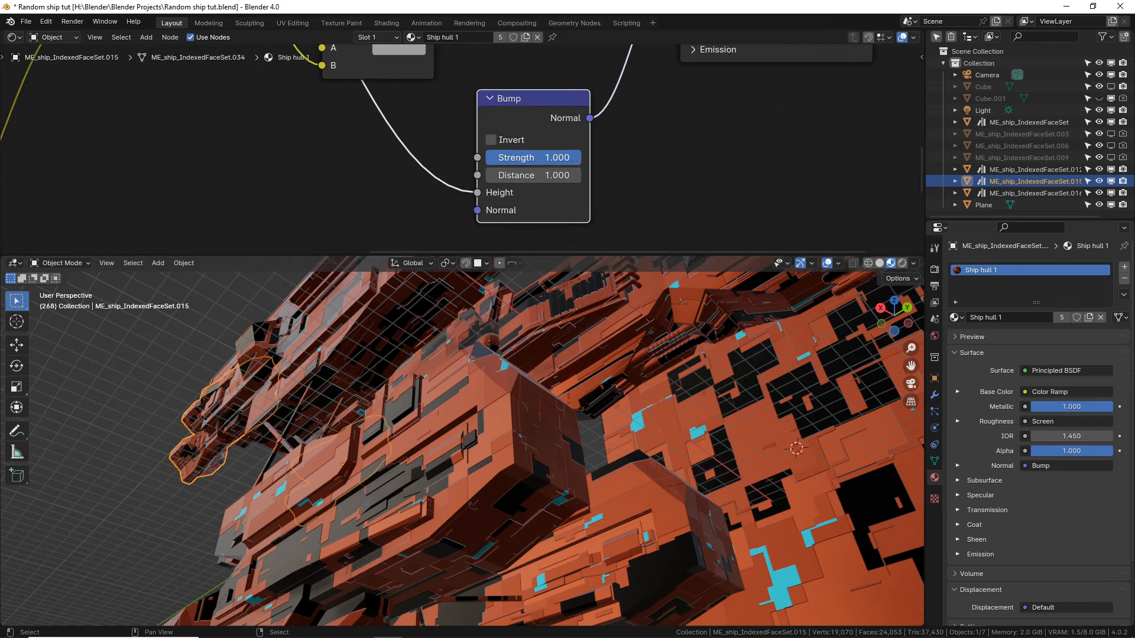
drag(572, 157, 487, 159)
scroll(566, 401, down, 3)
middle_drag(565, 402, 547, 438)
scroll(546, 384, up, 5)
drag(538, 158, 624, 159)
Examine the panel material on the vertical plane and on the ship's hull.
scroll(588, 408, down, 4)
right_click(588, 408)
scroll(609, 406, down, 2)
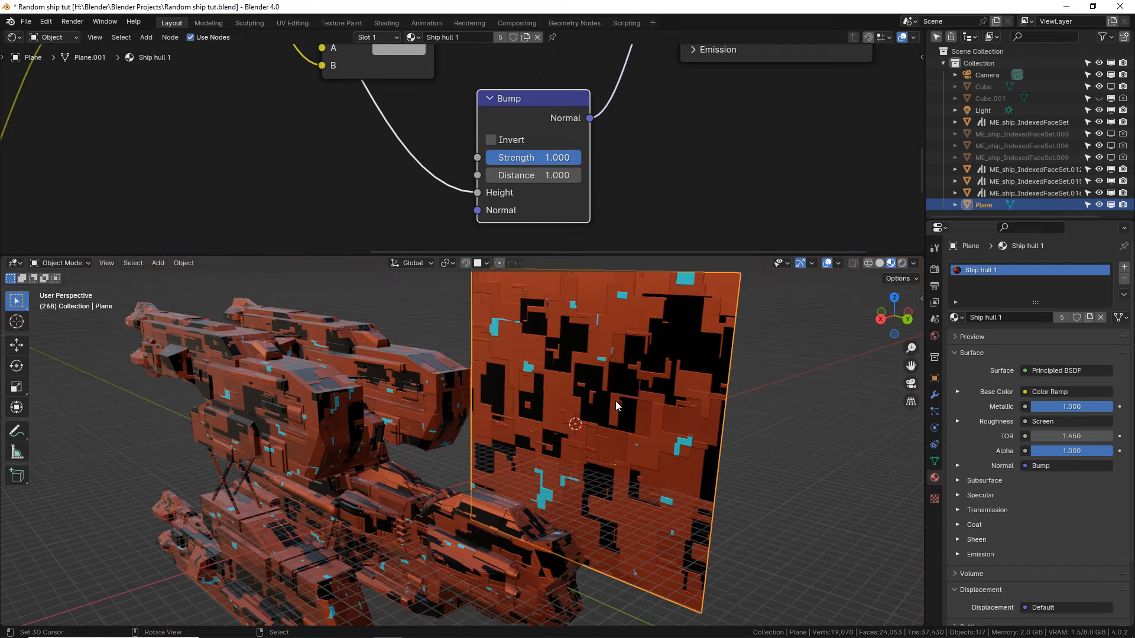
middle_drag(615, 401, 633, 453)
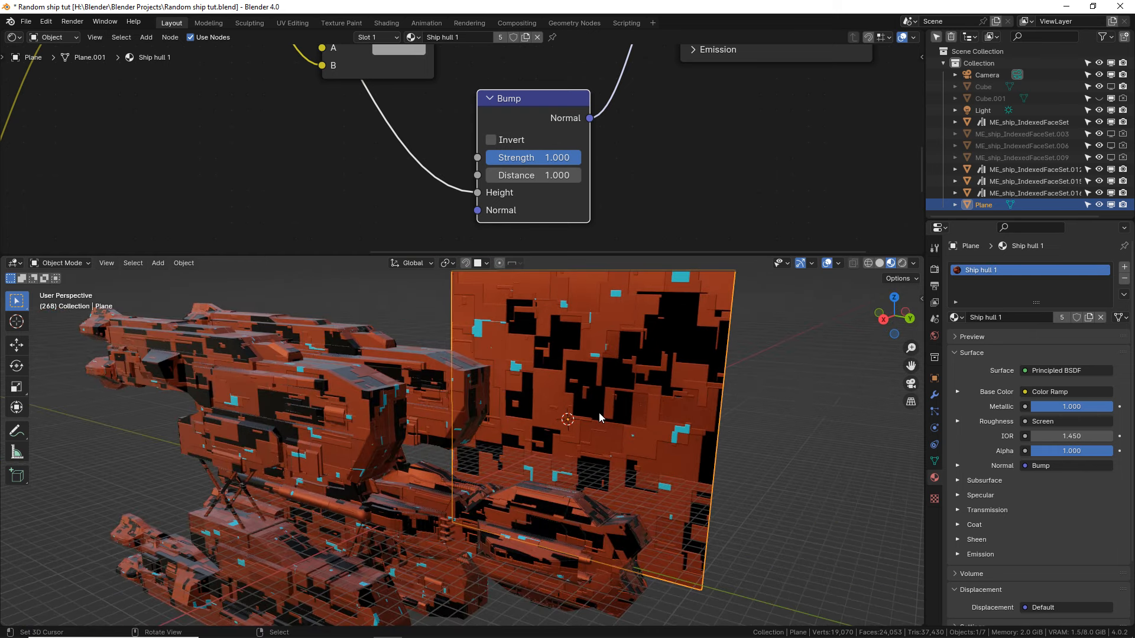
click(407, 413)
middle_drag(406, 414, 556, 404)
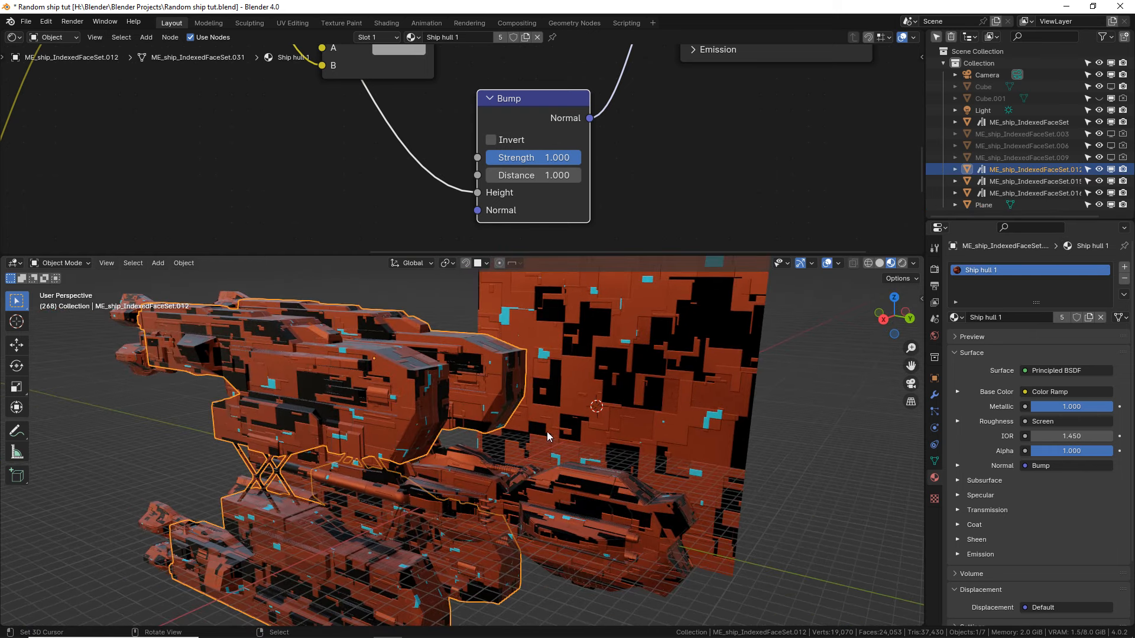
Hide the floor grid and the X and Y axis lines in the 3D viewport, and deselect all objects.
click(839, 264)
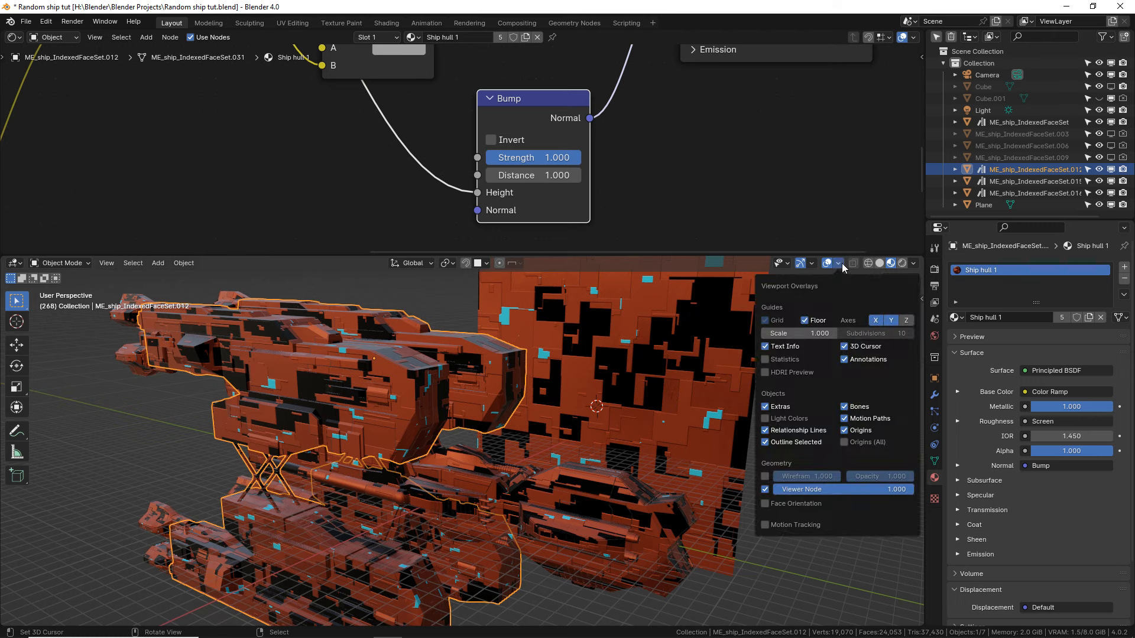
click(819, 321)
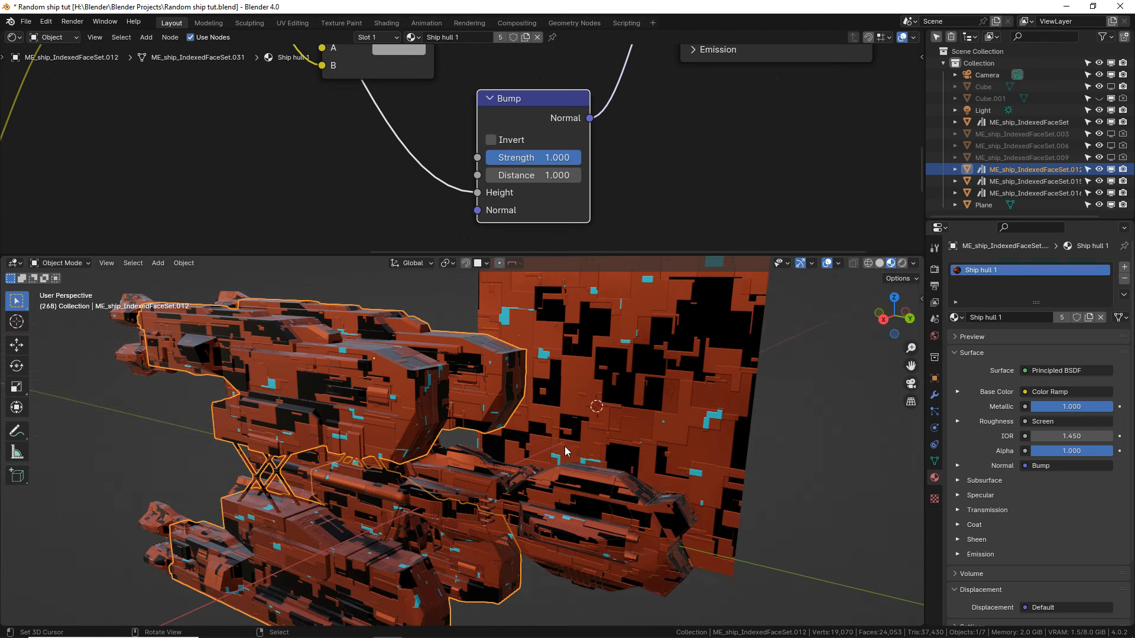
middle_drag(565, 447, 545, 459)
click(828, 264)
click(838, 264)
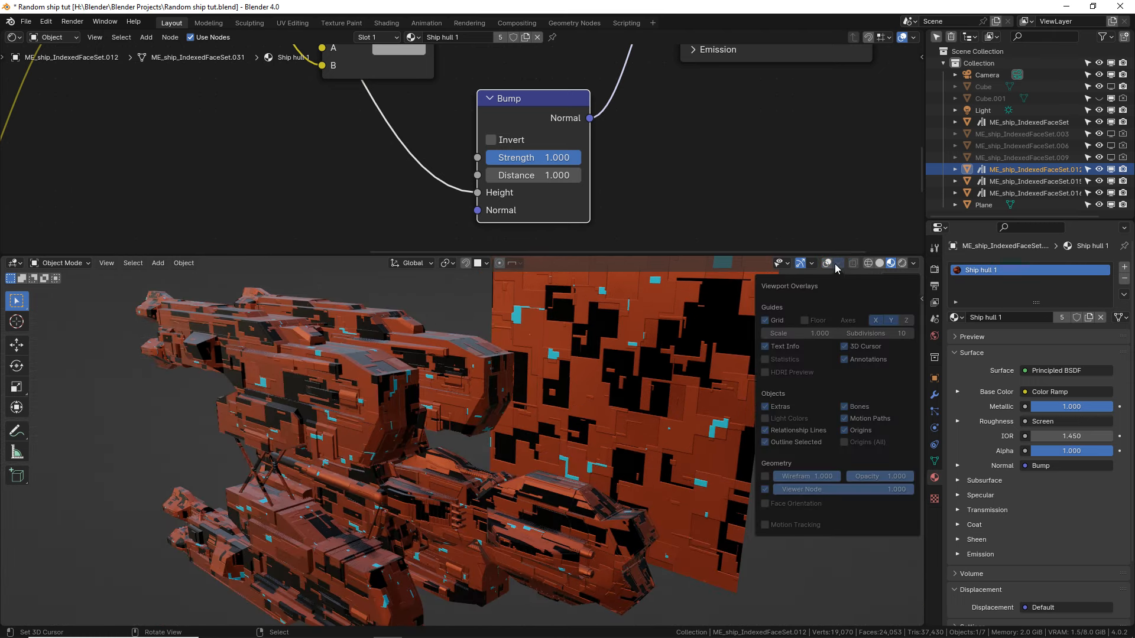
click(827, 263)
click(838, 264)
click(875, 322)
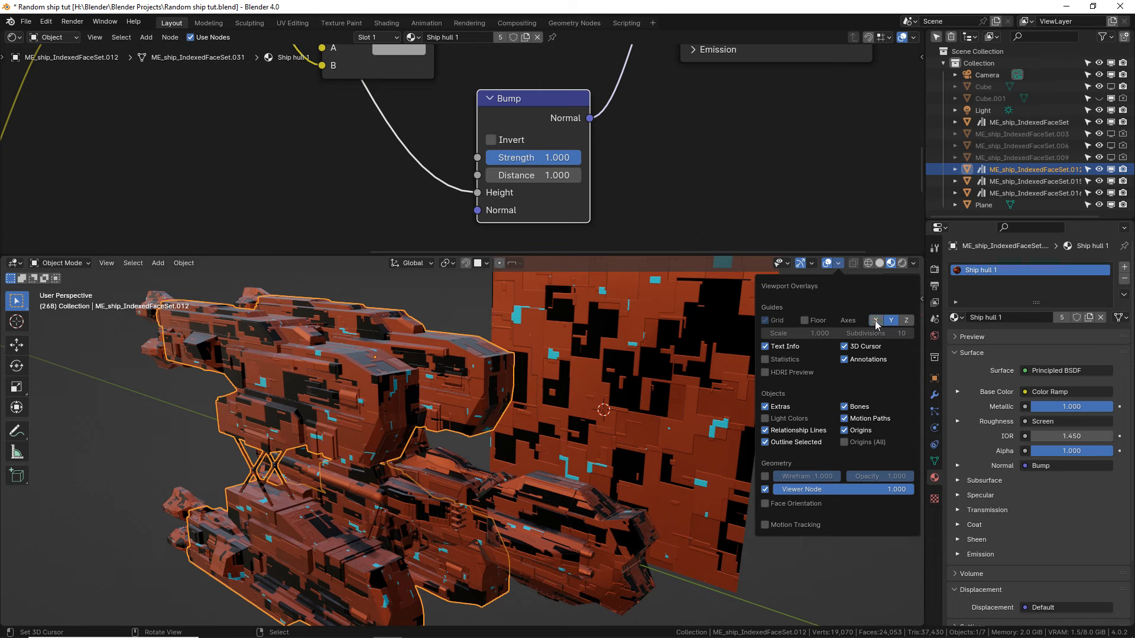
click(891, 321)
mouse_move(553, 510)
middle_down()
mouse_move(527, 520)
mouse_move(493, 460)
mouse_move(430, 434)
mouse_move(363, 444)
mouse_move(556, 449)
middle_up()
key(alt+a)
Try lighting the material preview with the scene world, and switch back to the preview environment lighting.
click(913, 264)
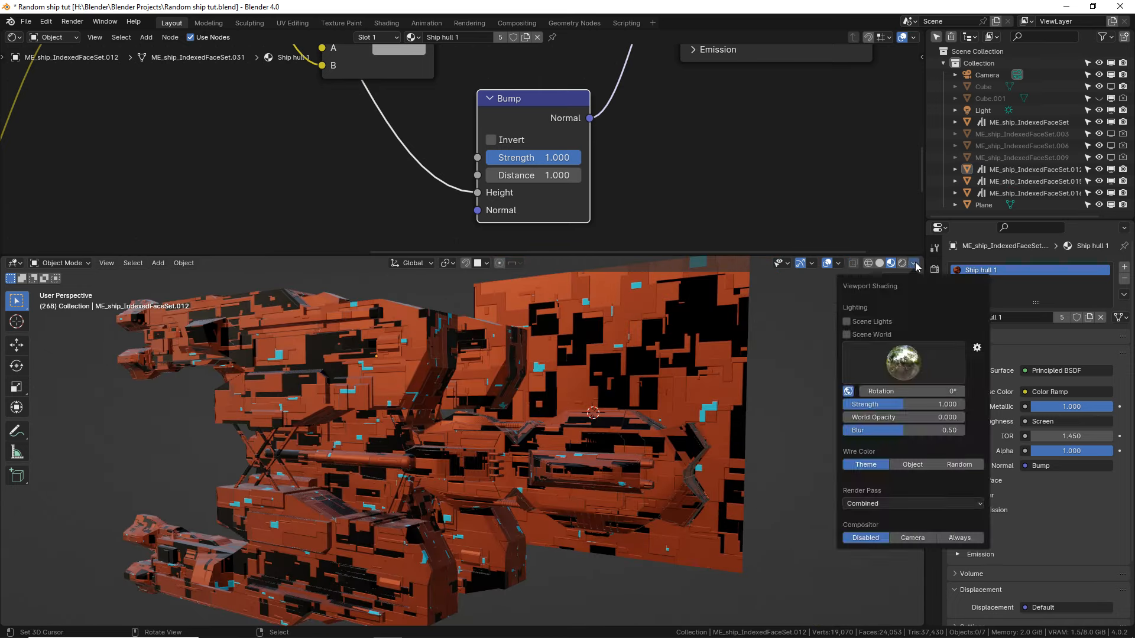
click(846, 334)
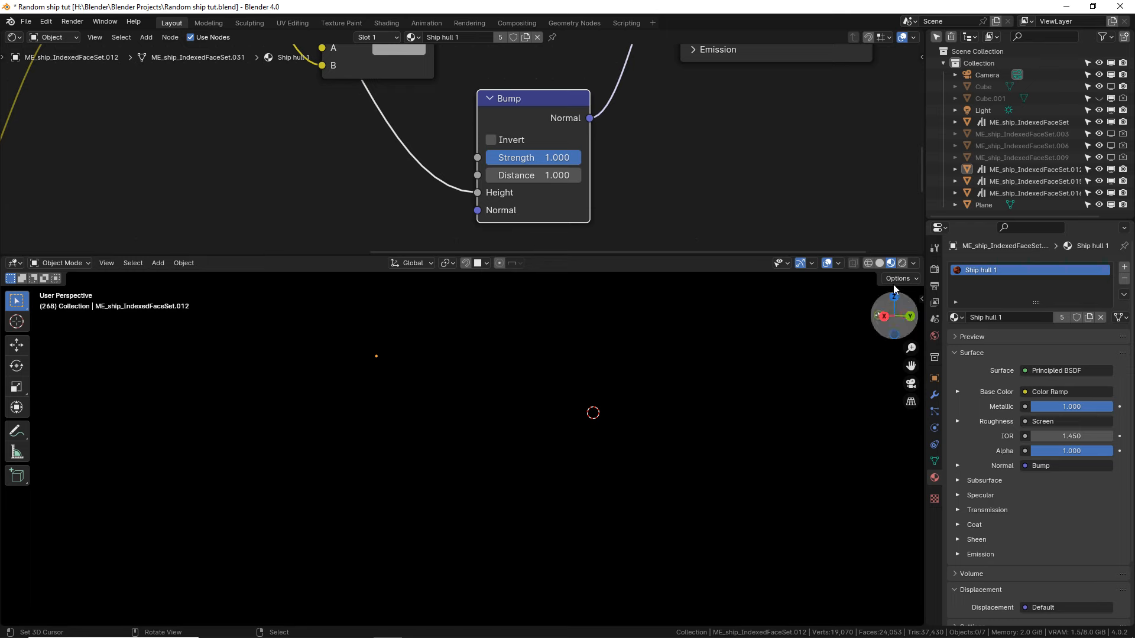
click(914, 263)
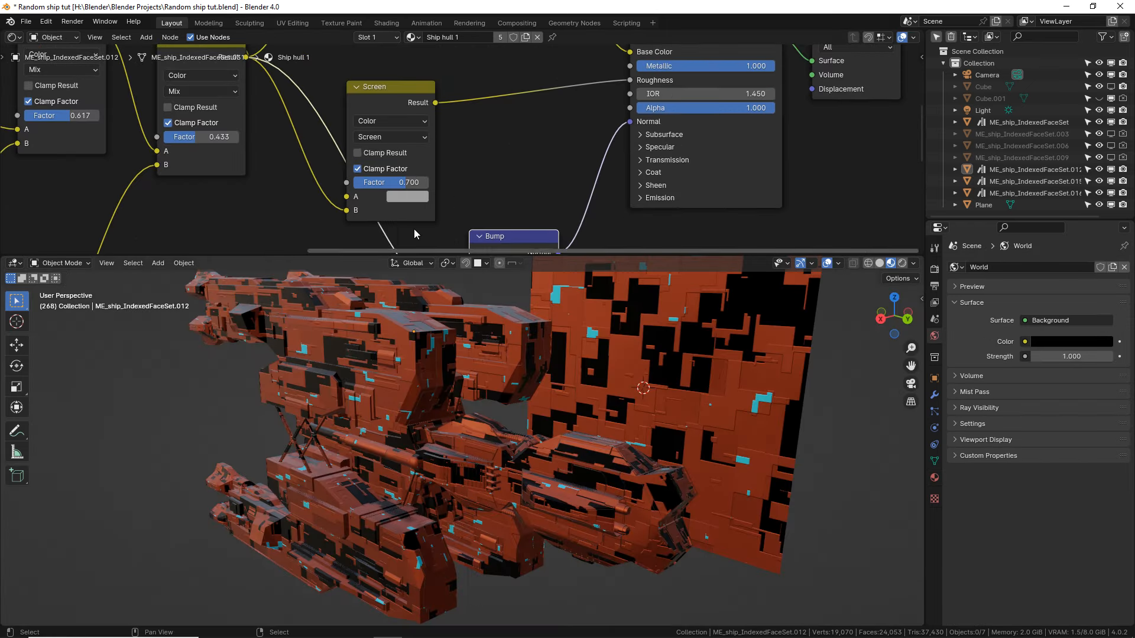
Enlarge the shader editor and move the Voronoi Texture, pattern Color Ramp and Mix nodes farther away from the shading nodes.
scroll(455, 196, down, 1)
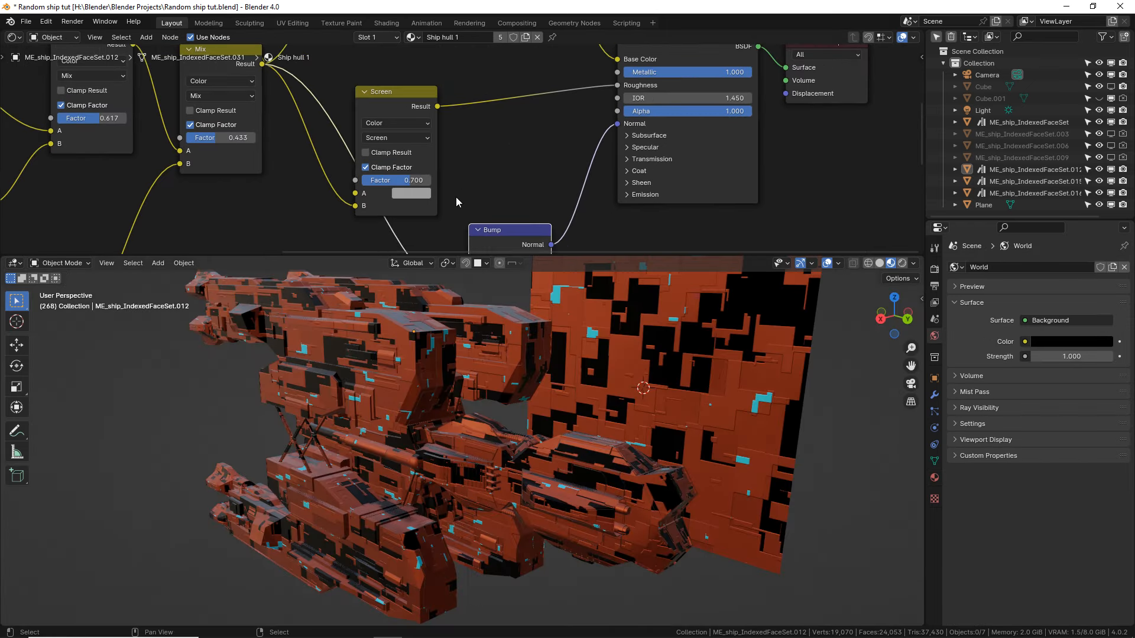
middle_drag(601, 227, 559, 228)
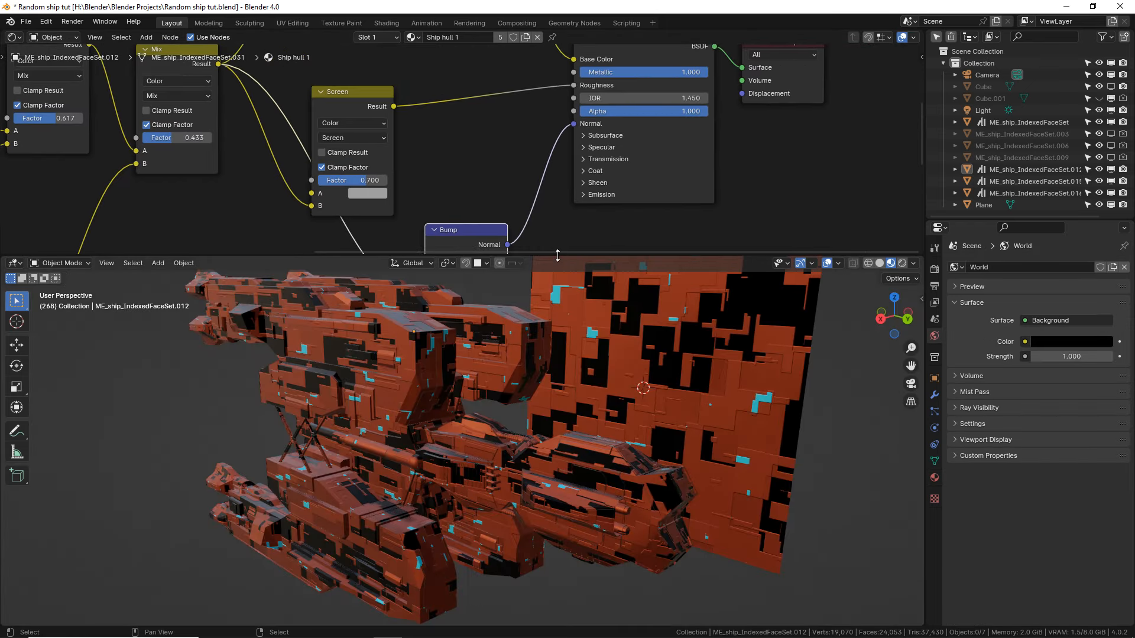
drag(557, 256, 557, 520)
scroll(455, 301, down, 4)
scroll(390, 356, down, 1)
middle_drag(291, 347, 608, 296)
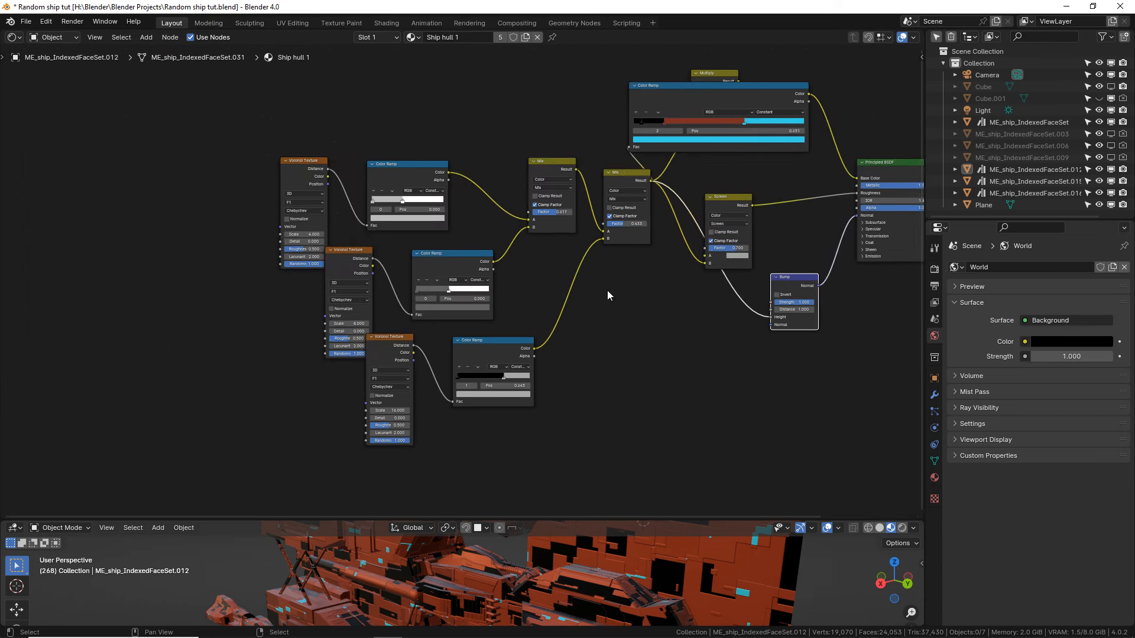
drag(248, 146, 399, 447)
click(652, 332)
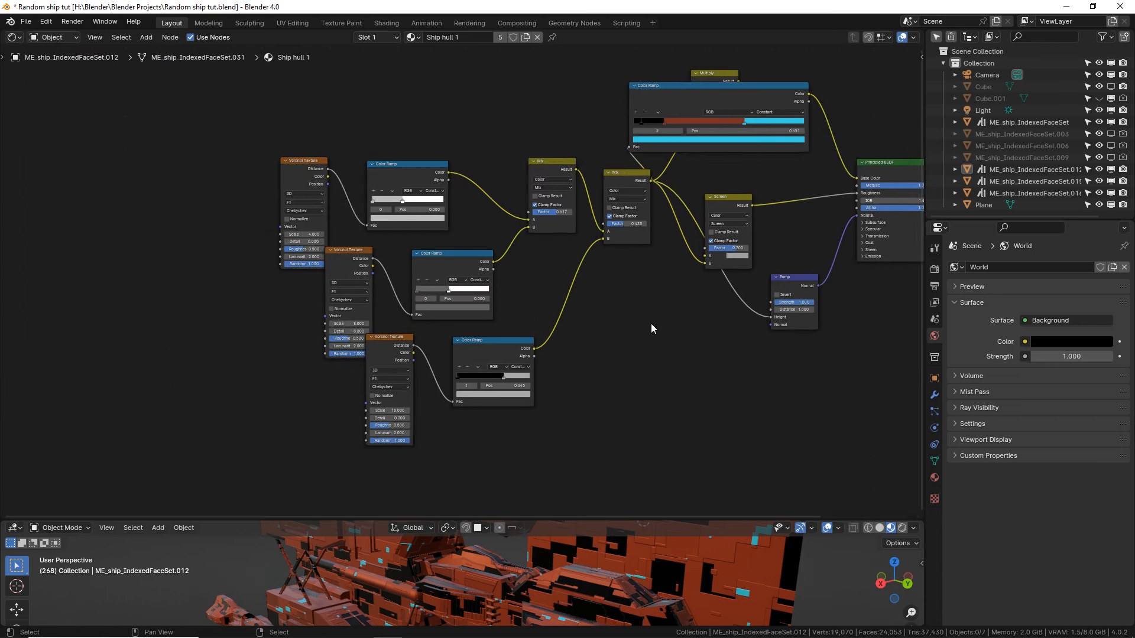
middle_drag(652, 323, 574, 305)
key(b)
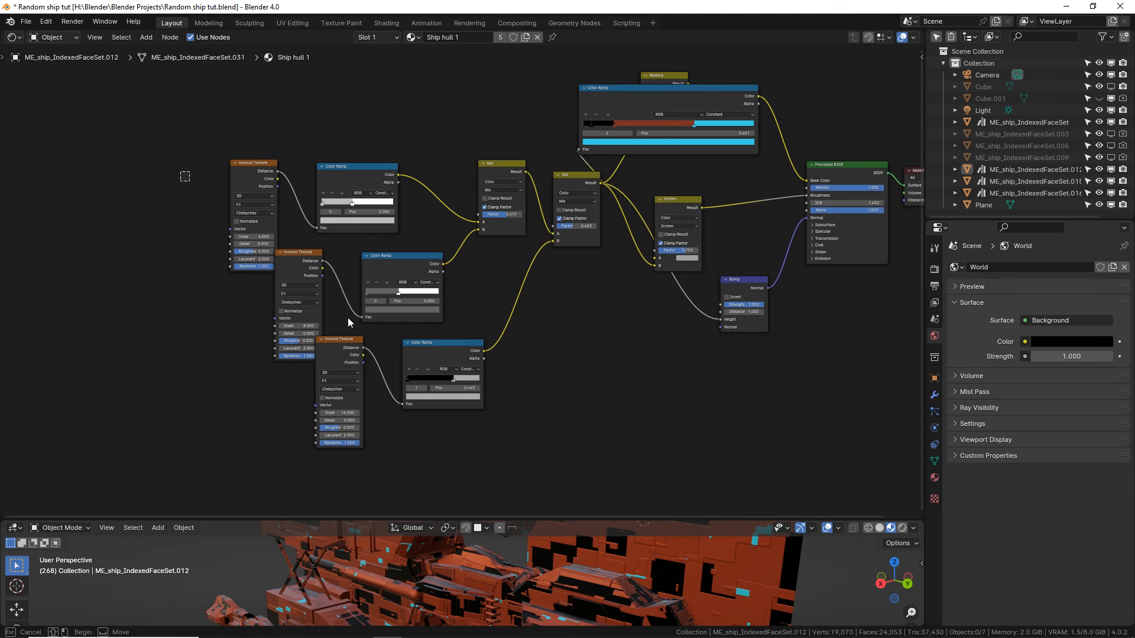
drag(185, 176, 586, 500)
drag(593, 183, 488, 180)
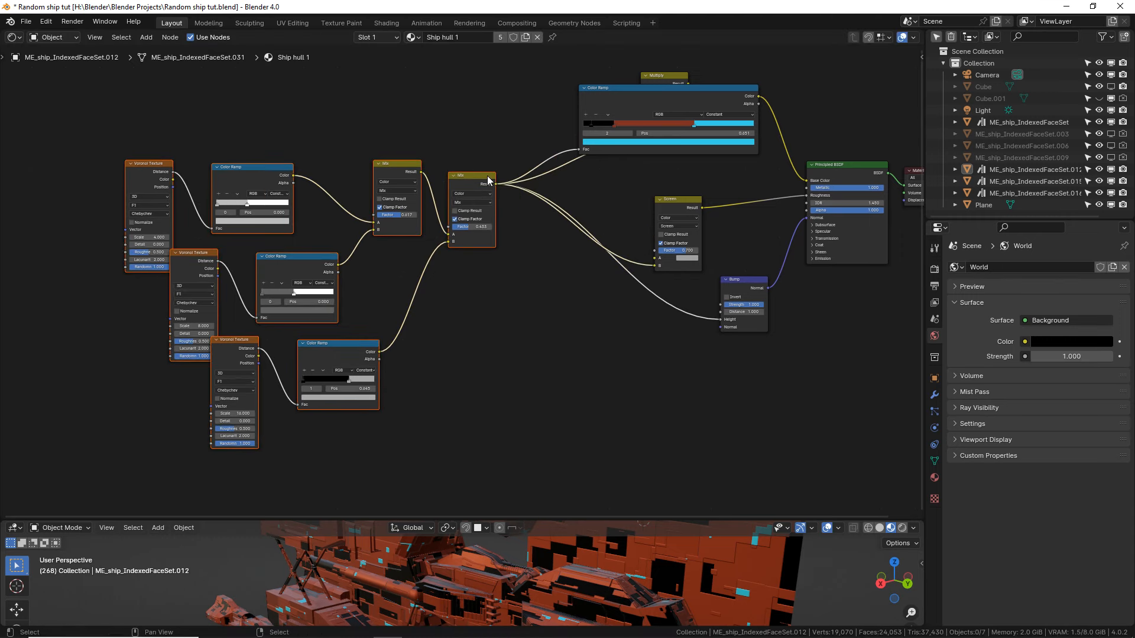
Move the panel-color Color Ramp aside and delete the leftover Multiply node behind it.
click(500, 154)
drag(632, 89, 670, 84)
click(665, 80)
key(Delete)
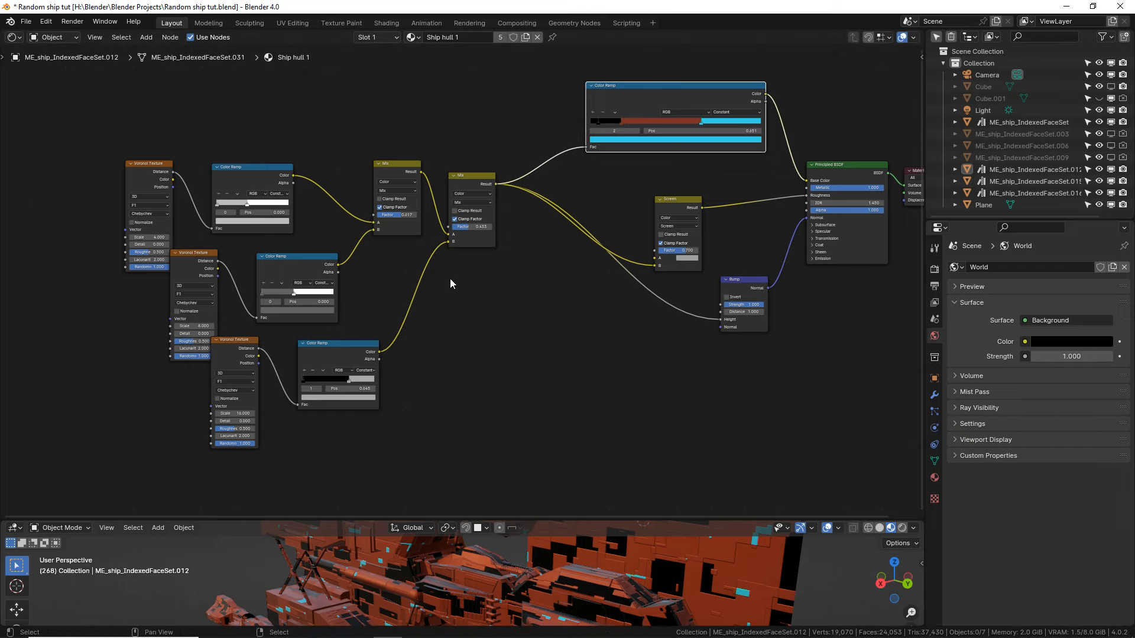
click(425, 284)
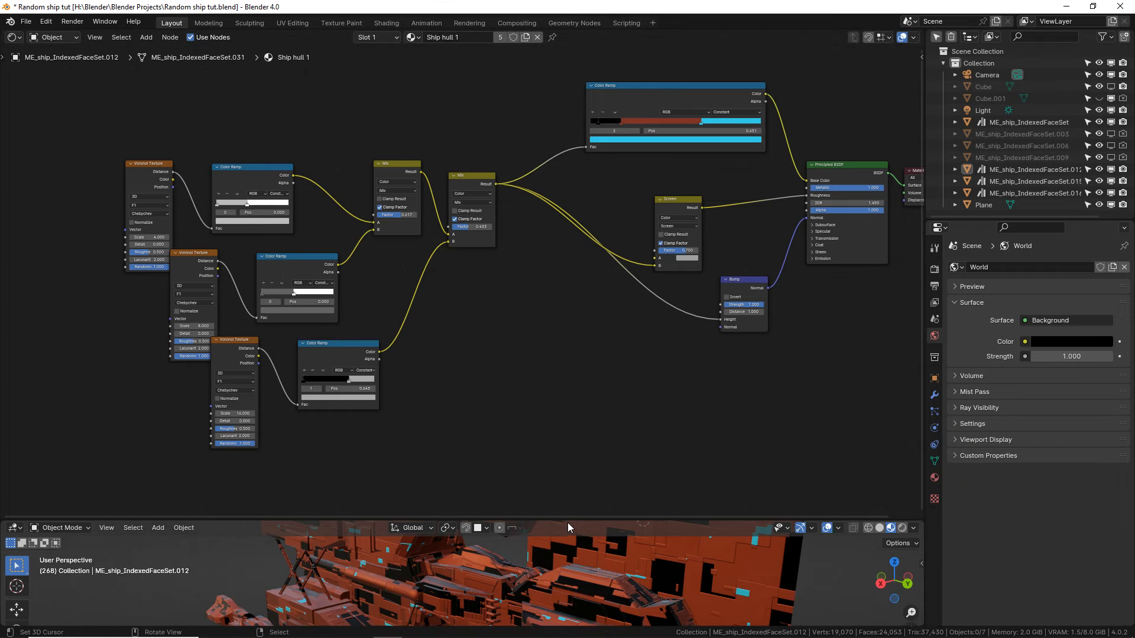
Group the three Voronoi Texture nodes, their Color Ramps and the two Mix nodes into a node group.
drag(567, 518, 568, 294)
middle_drag(576, 435, 510, 443)
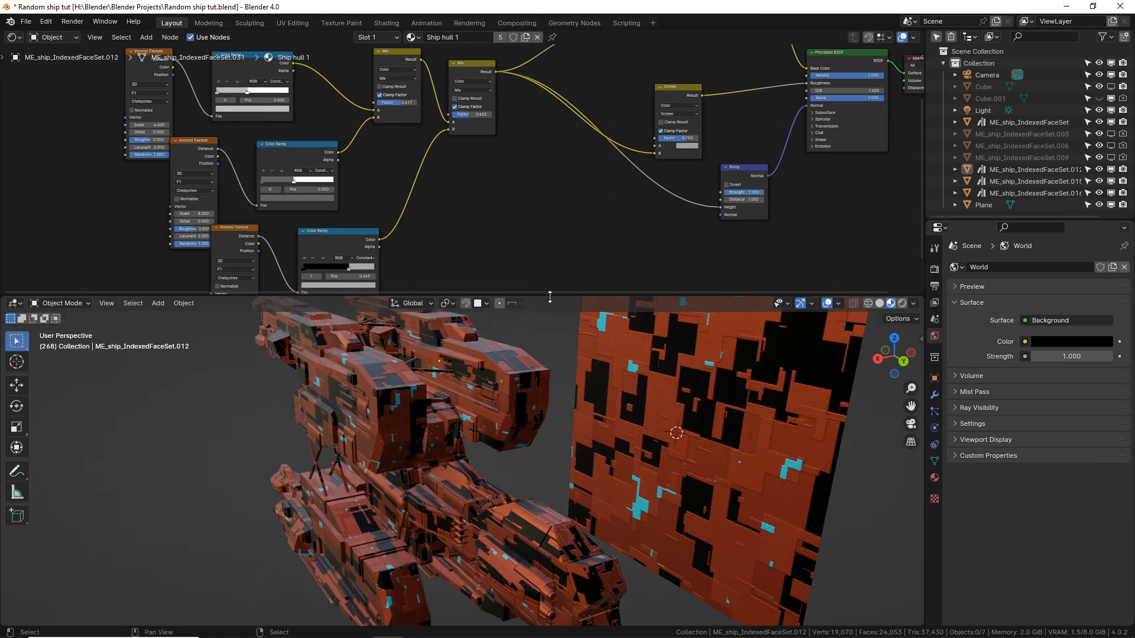
drag(550, 297, 549, 440)
drag(90, 115, 496, 412)
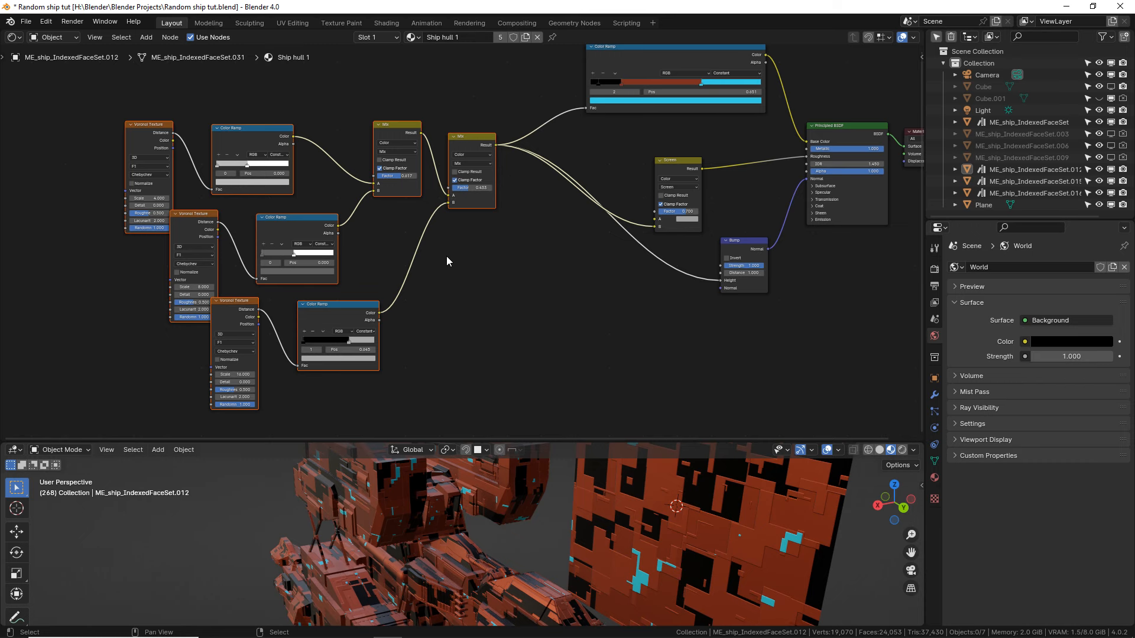
key(ctrl+g)
key(Home)
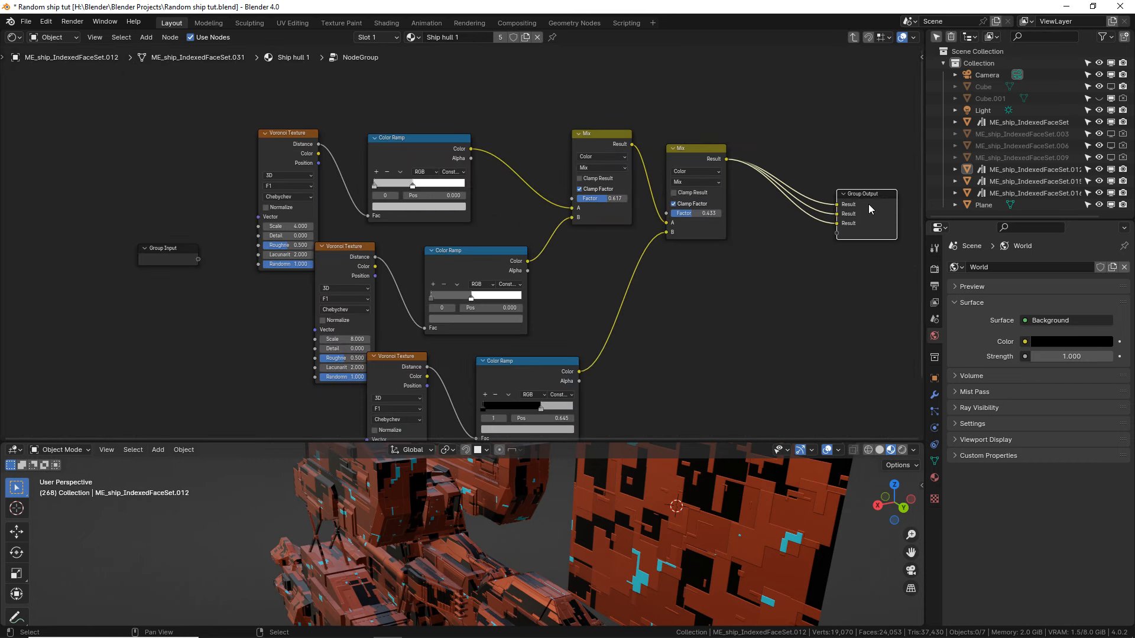
Move the lowest Voronoi Texture node clear of its neighbor inside the group, and exit the group.
shift+scroll(712, 284, down, 2)
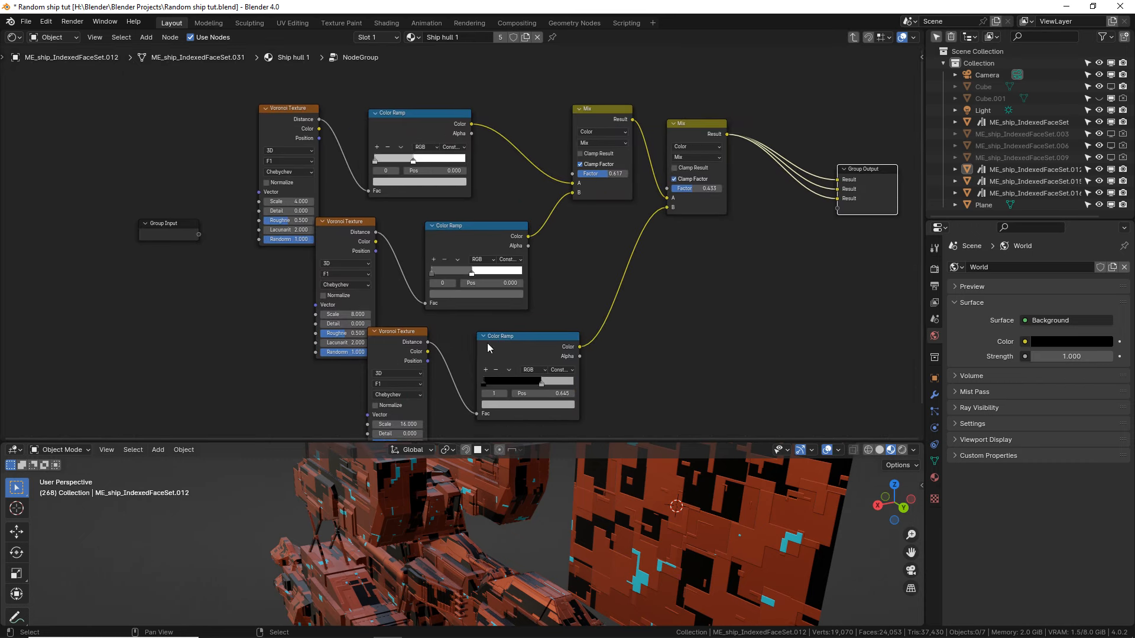
drag(417, 346, 434, 356)
scroll(509, 200, down, 2)
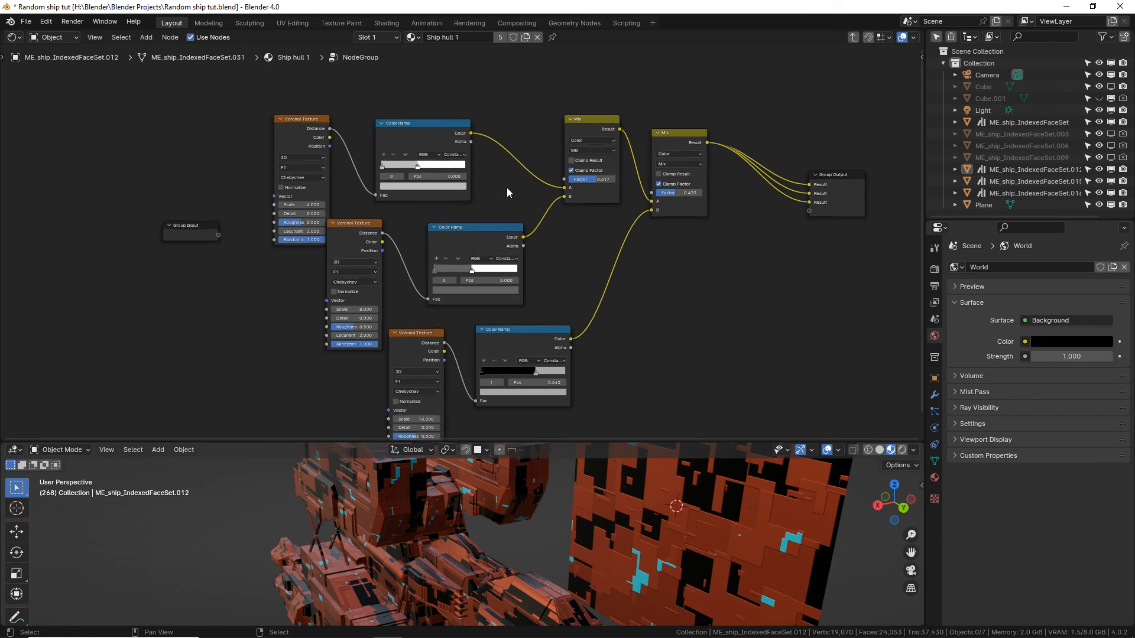
middle_drag(507, 177, 503, 177)
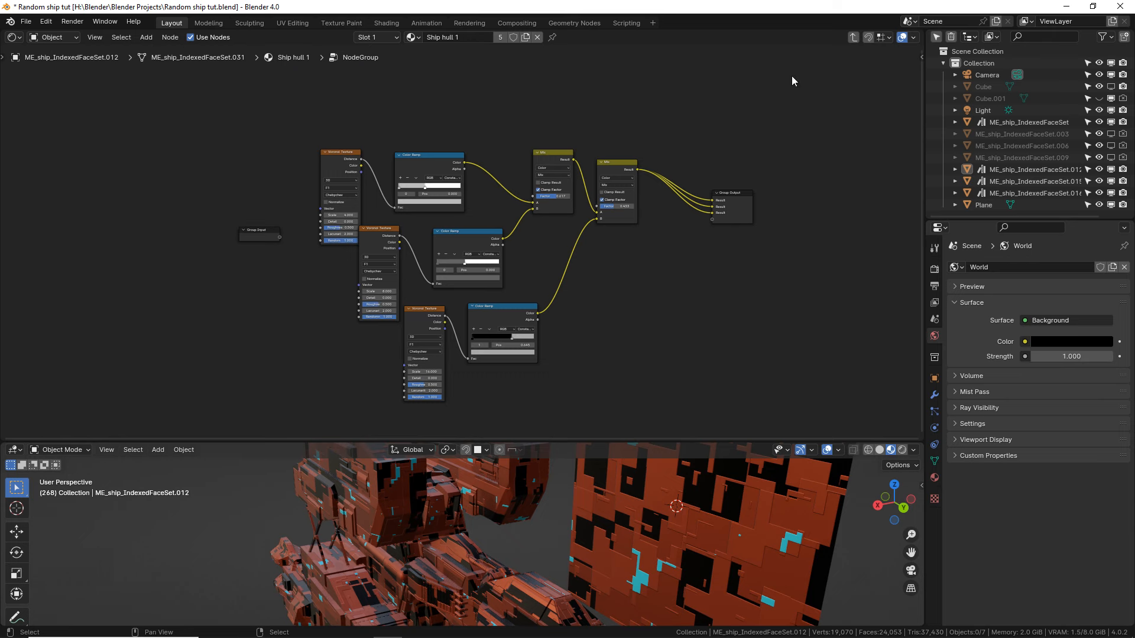
click(856, 39)
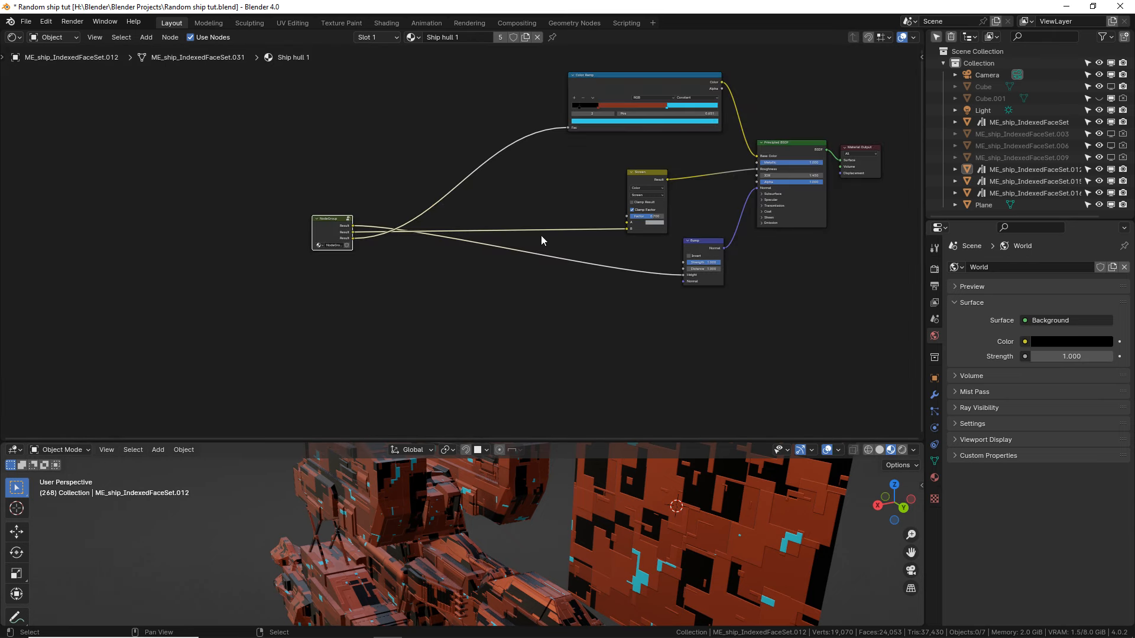
Reopen the pattern node group for editing.
scroll(394, 278, up, 6)
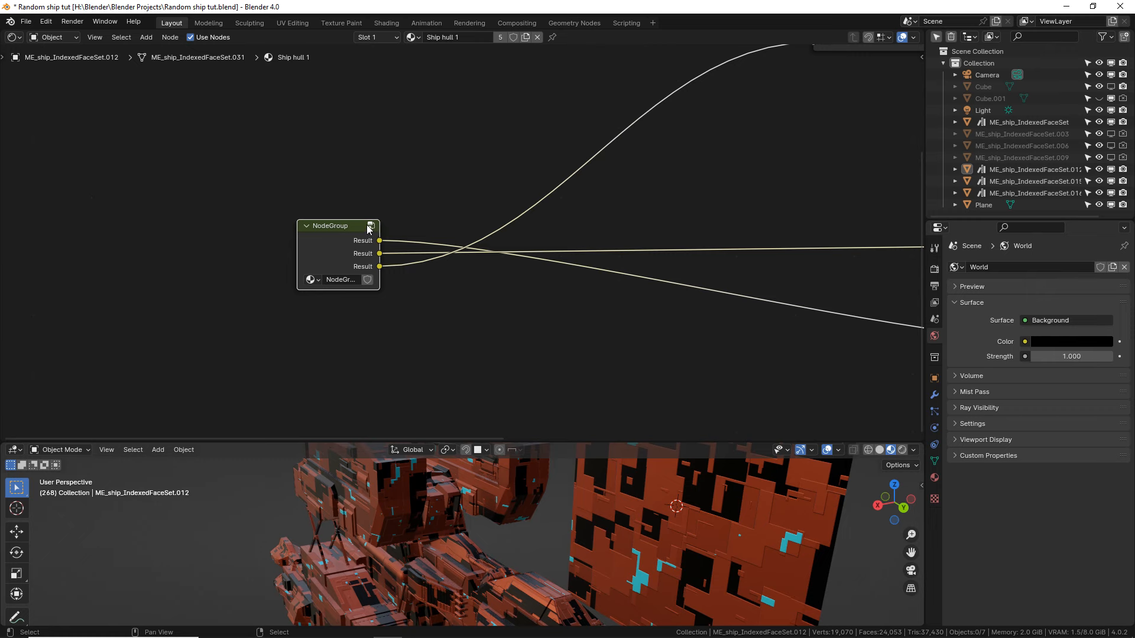
click(371, 231)
scroll(364, 228, down, 2)
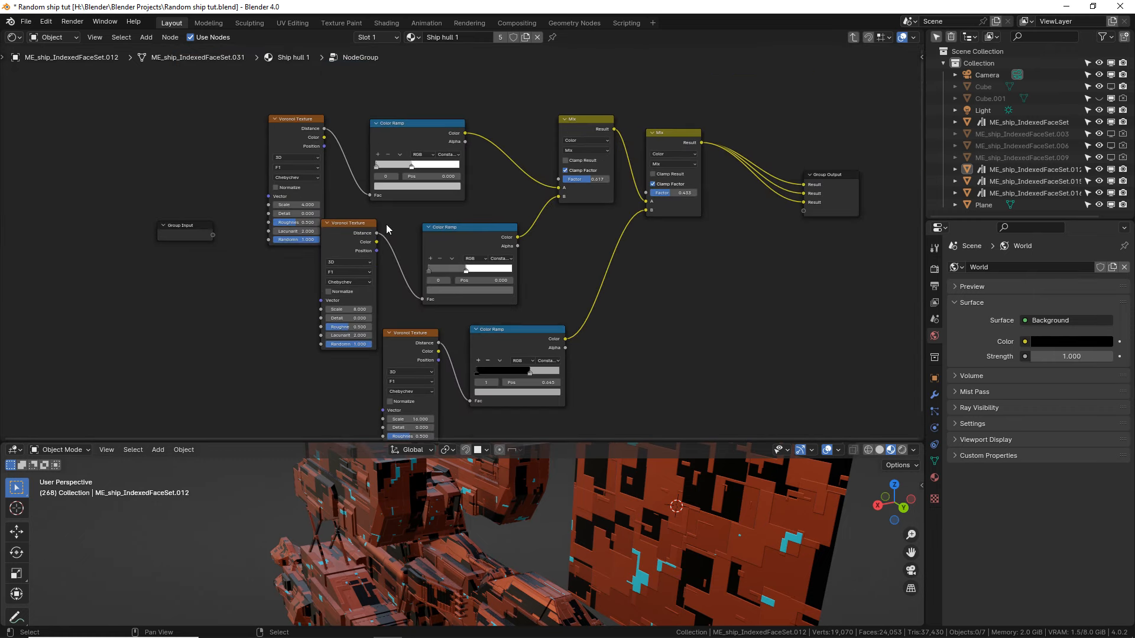
Shift the upper and middle Voronoi Texture nodes away from their Color Ramps inside the node group.
click(323, 225)
key(g)
click(328, 179)
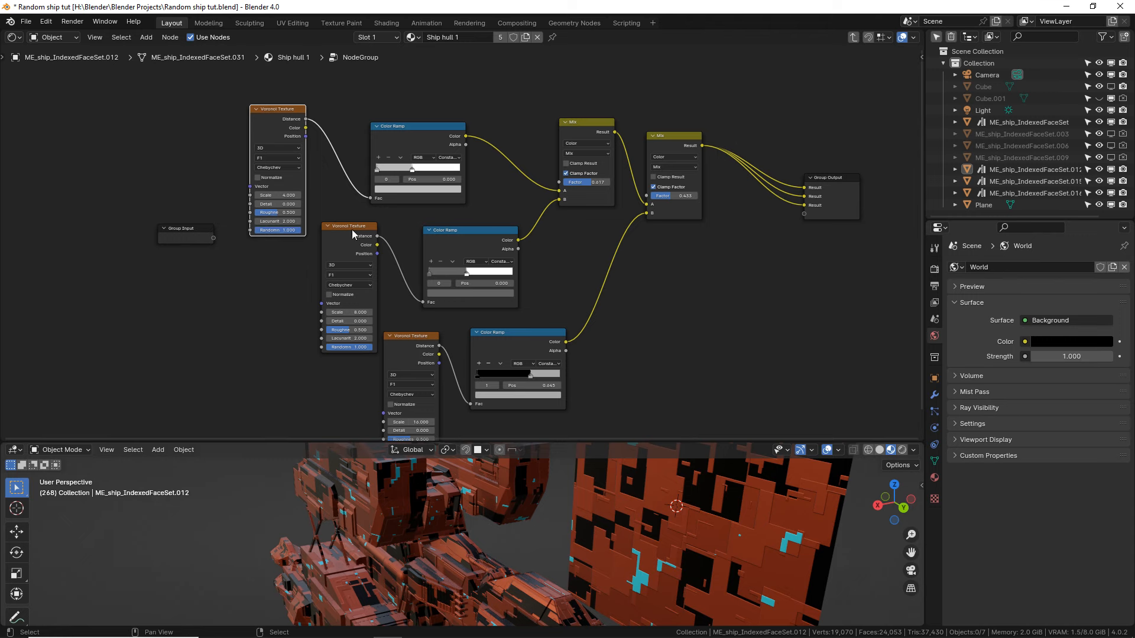
drag(352, 233, 346, 232)
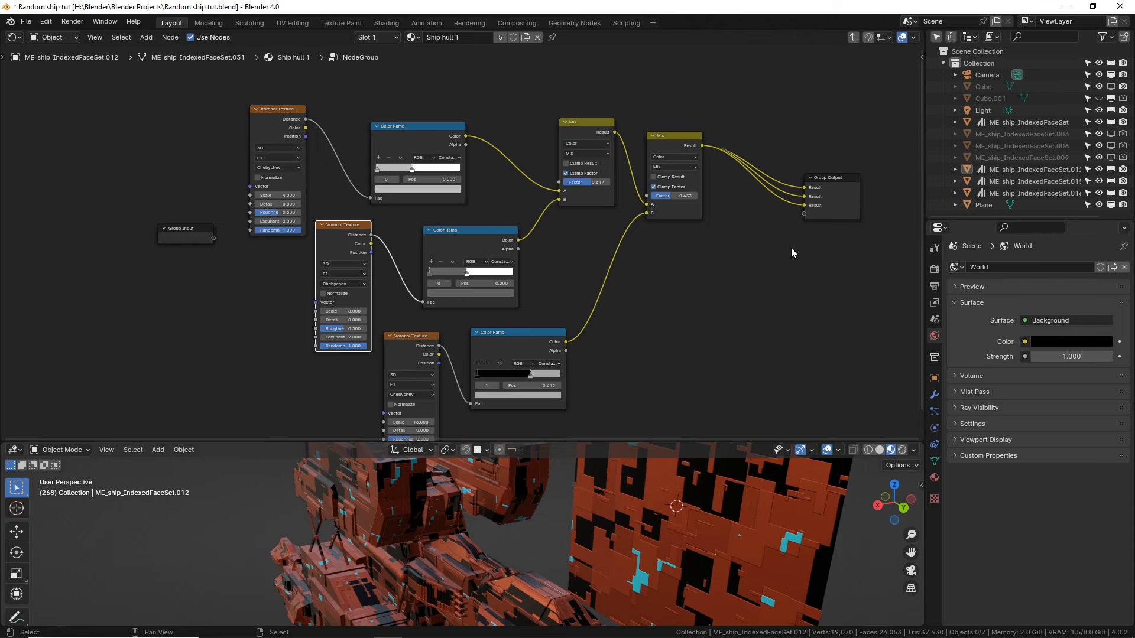
Remove the two duplicate Result outputs from the node group's interface, keeping a single Result output.
scroll(681, 219, up, 2)
drag(698, 206, 637, 224)
click(730, 191)
key(n)
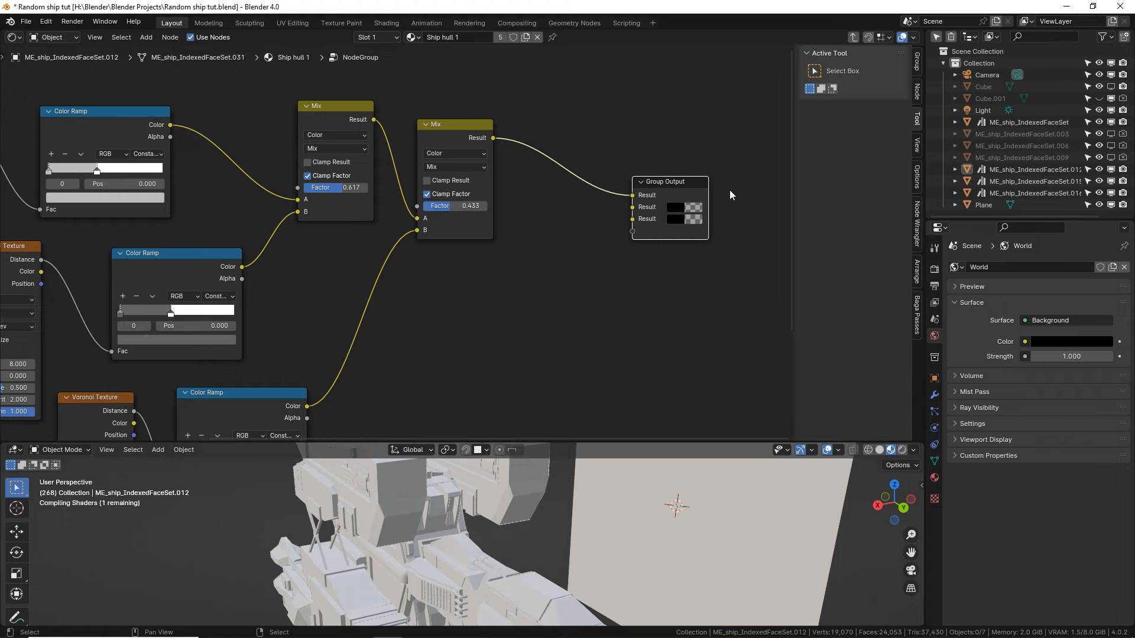
click(918, 63)
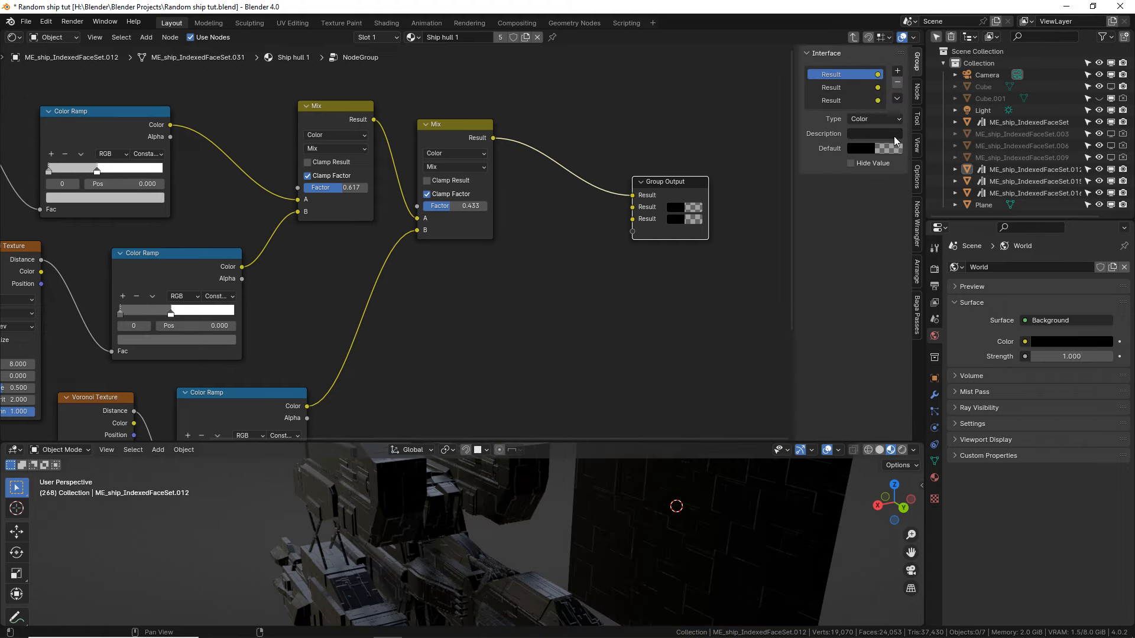
click(839, 101)
click(897, 82)
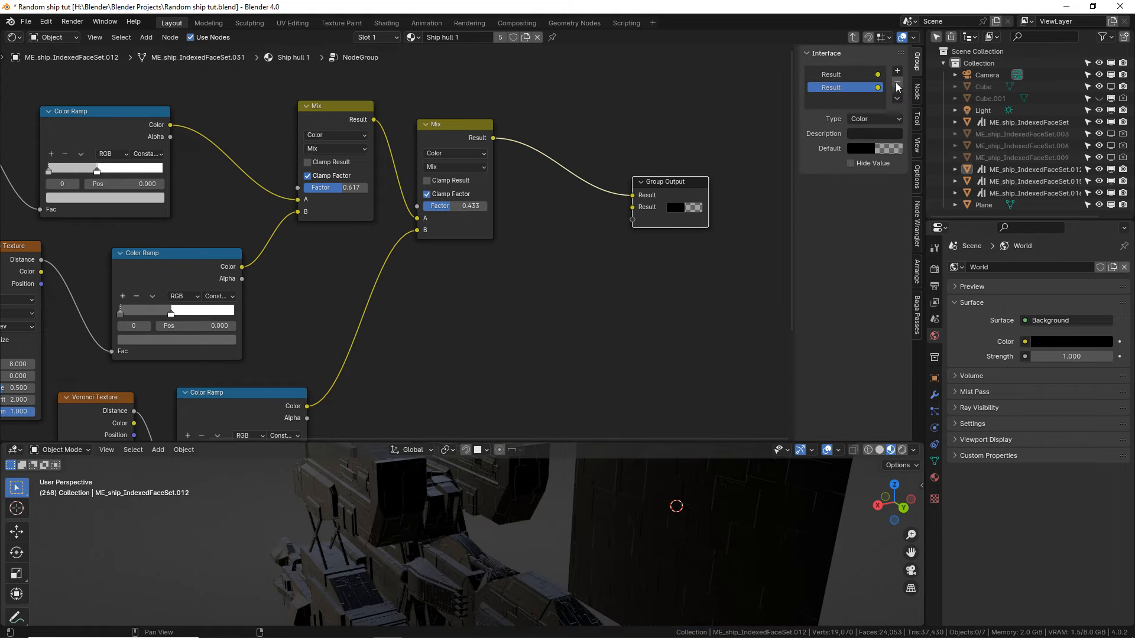
click(898, 85)
Move the Group Input node clear and connect it to the Scale of all three Voronoi Texture nodes.
middle_drag(590, 248, 52, 240)
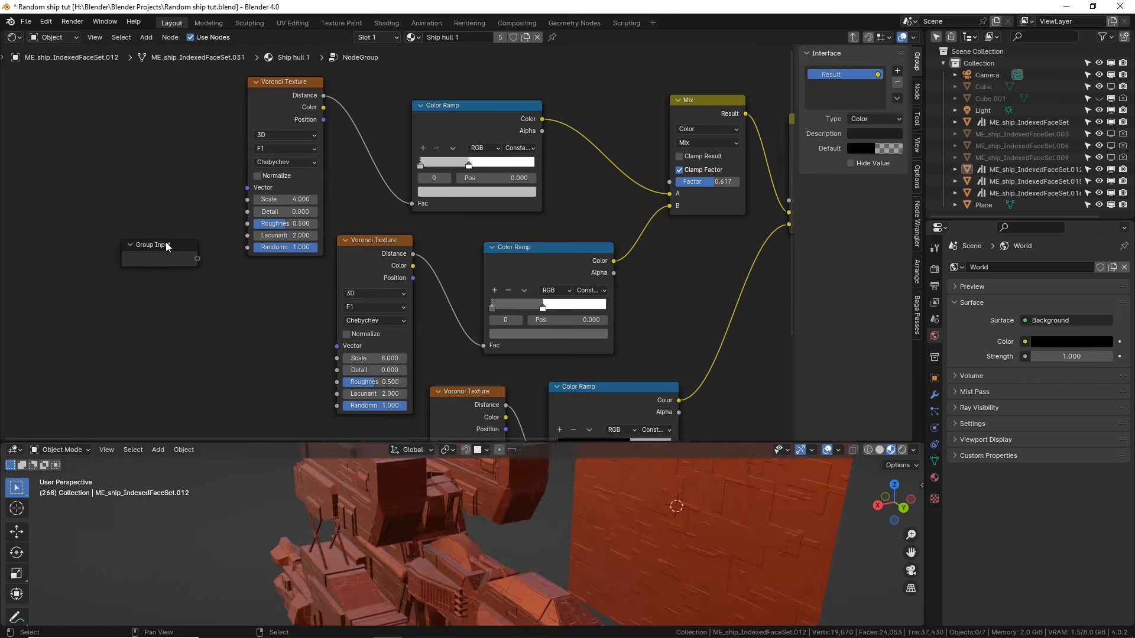
drag(167, 247, 132, 216)
drag(247, 188, 235, 207)
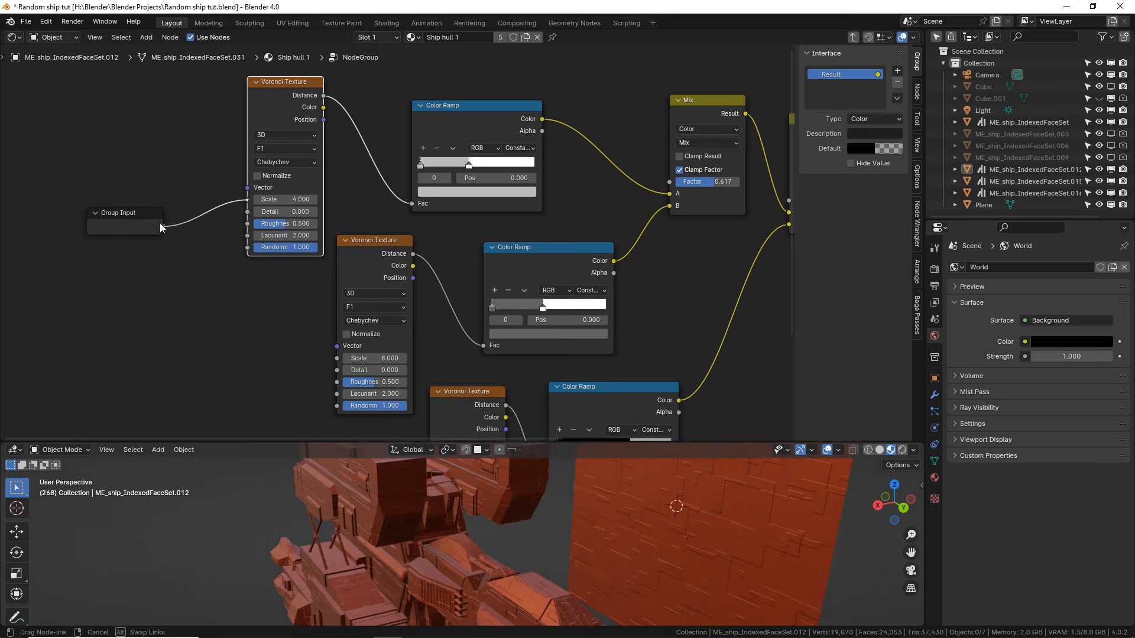
drag(161, 226, 162, 227)
drag(337, 358, 162, 239)
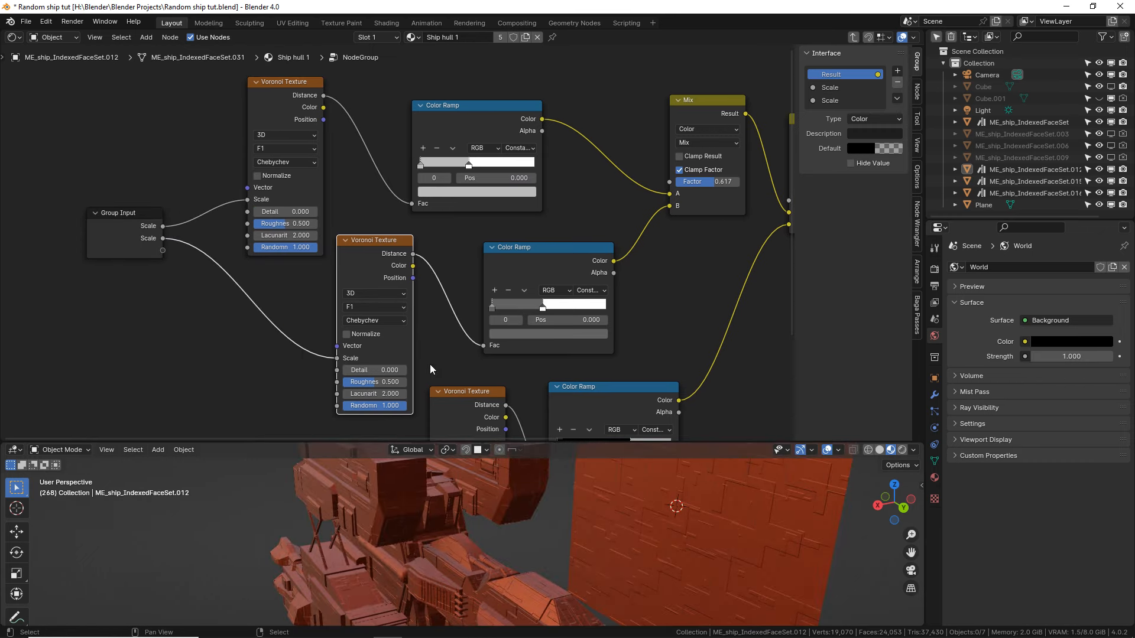
shift+scroll(450, 381, down, 3)
drag(434, 423, 167, 165)
middle_drag(555, 123, 431, 219)
scroll(431, 218, up, 1)
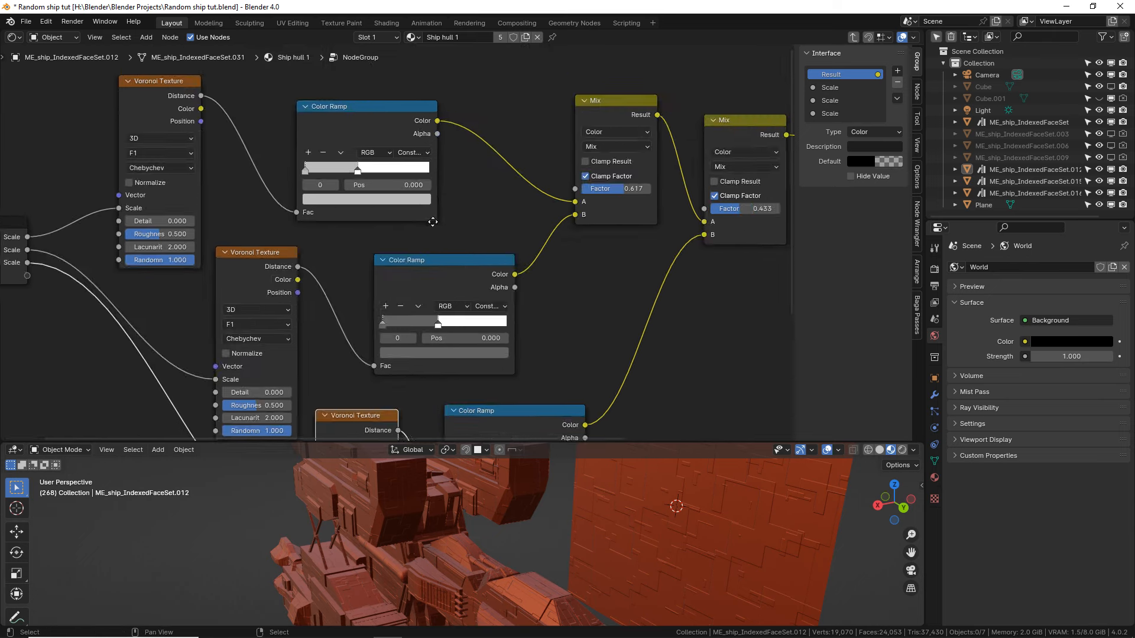
Expose the Factor of both Mix nodes as group inputs, and exit the node group.
scroll(462, 223, down, 1)
drag(550, 192, 42, 273)
drag(669, 211, 42, 285)
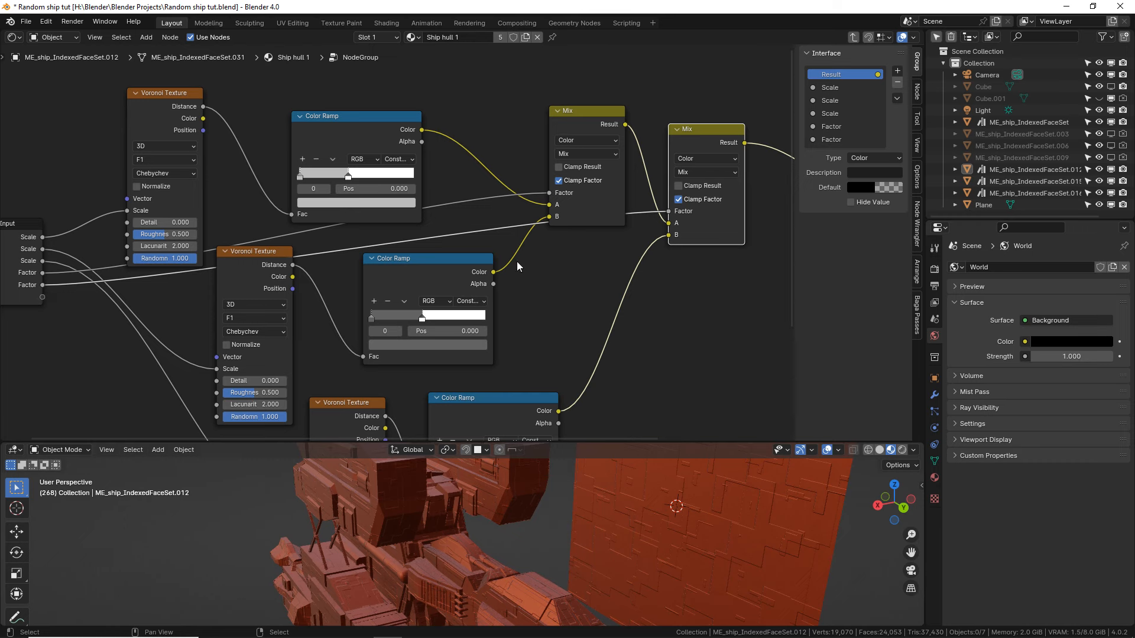
middle_drag(754, 269, 522, 267)
middle_drag(382, 270, 752, 256)
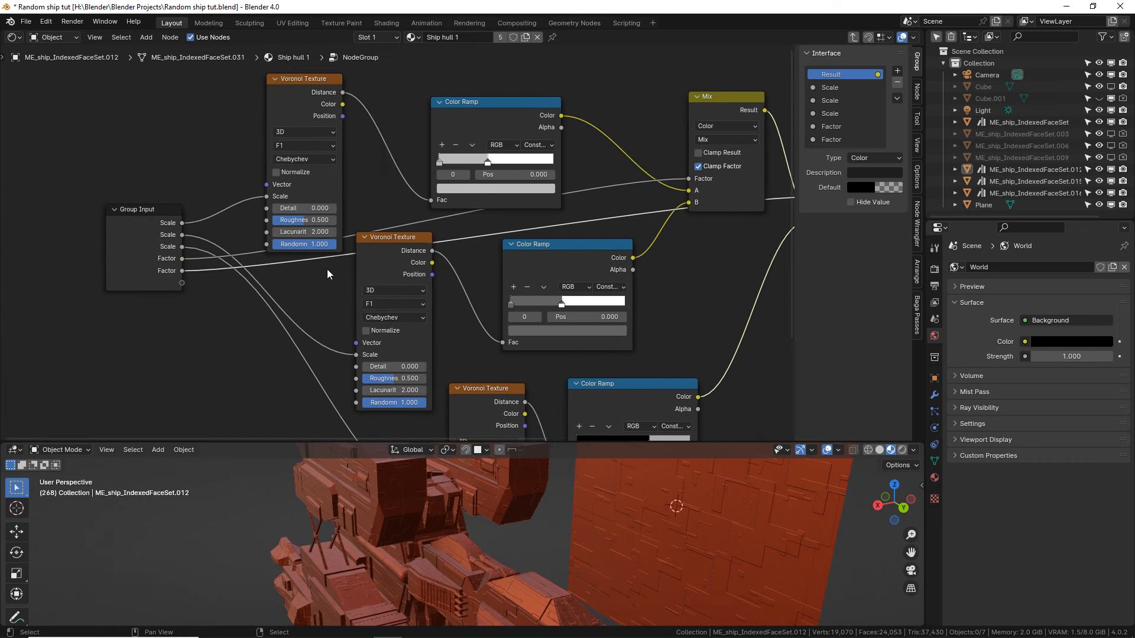
click(153, 259)
key(Tab)
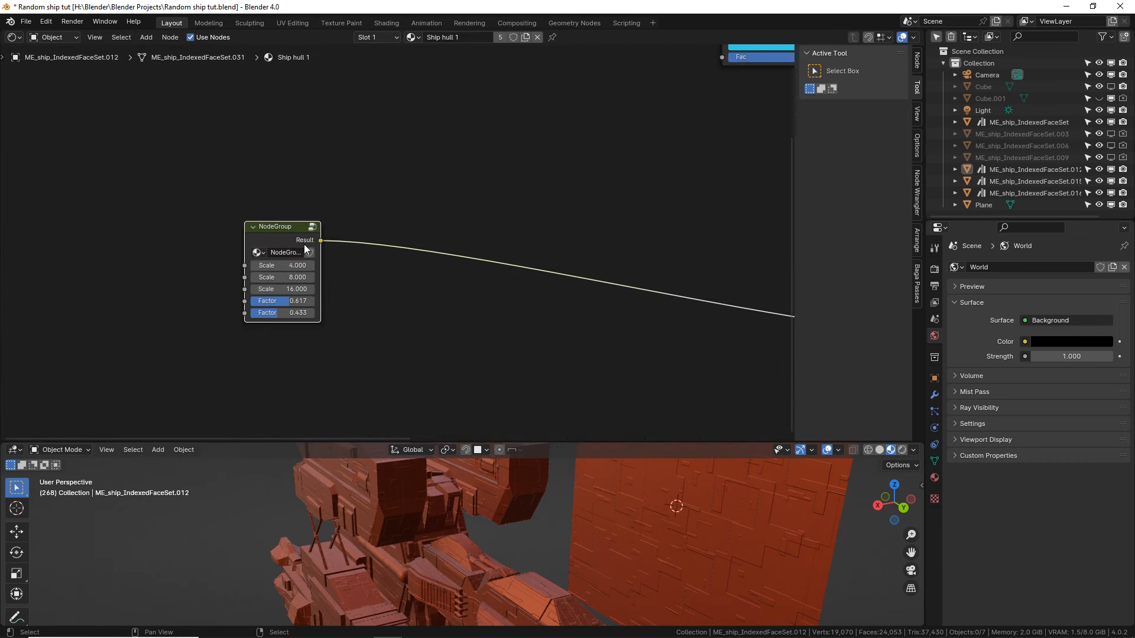
Move the node group closer to the Screen and Bump nodes, and enlarge the 3D viewport.
drag(304, 244, 607, 218)
scroll(607, 218, down, 4)
middle_drag(644, 213, 368, 267)
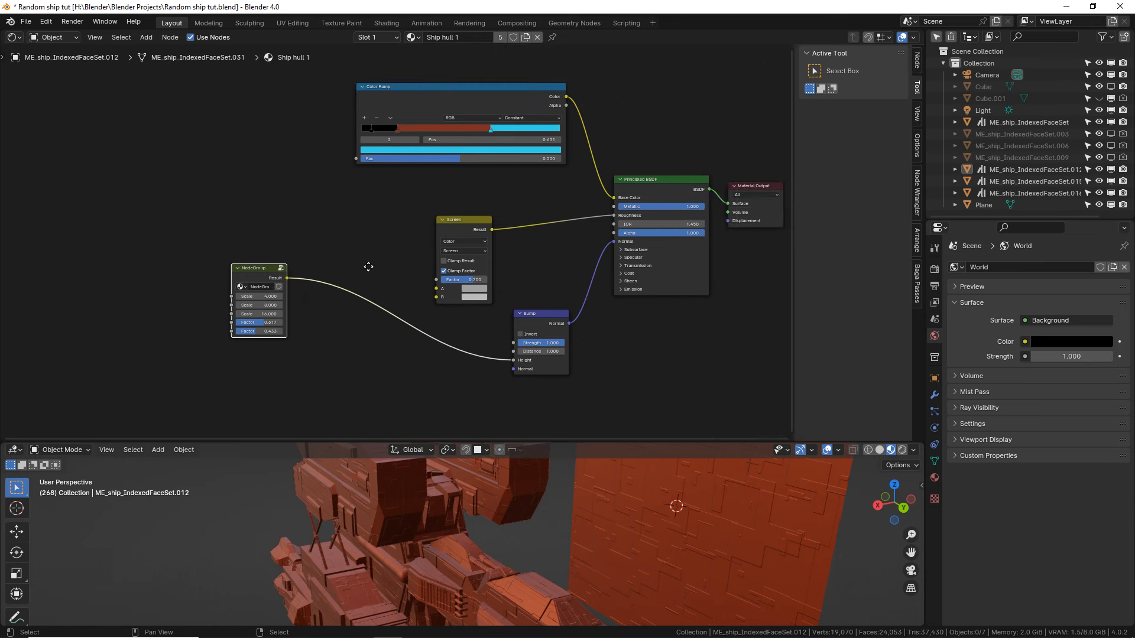
scroll(363, 289, up, 3)
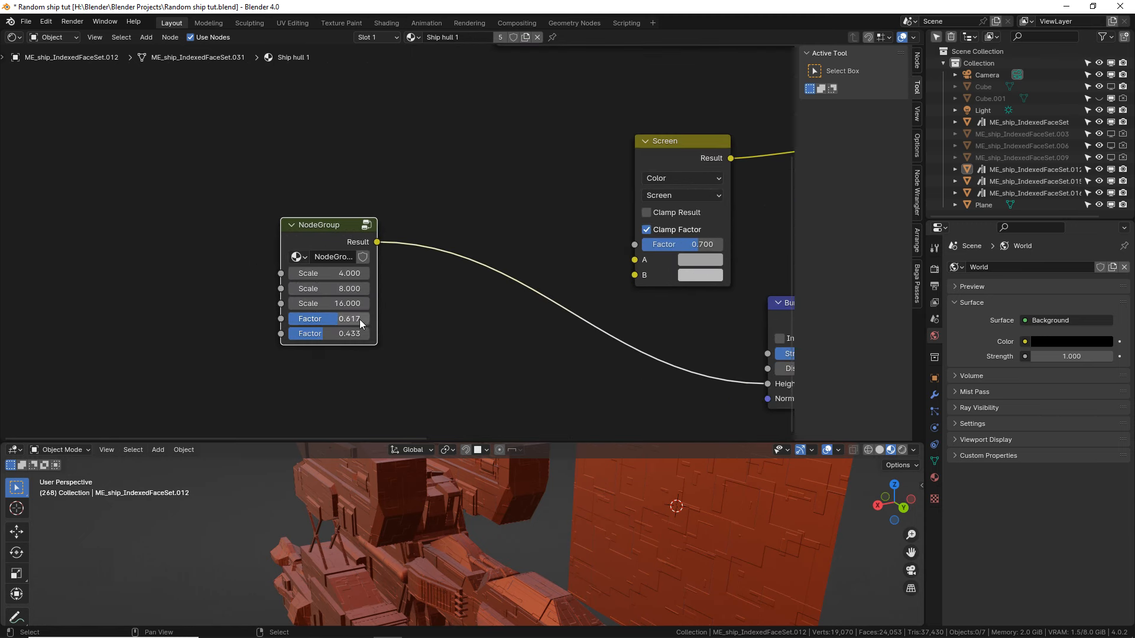
shift+middle_drag(512, 522, 547, 502)
drag(550, 442, 491, 345)
Connect the node group's Result to the Screen node's B input and to the panel-color Color Ramp's Fac.
scroll(542, 273, down, 2)
scroll(540, 270, down, 1)
middle_drag(519, 243, 308, 229)
scroll(308, 229, down, 1)
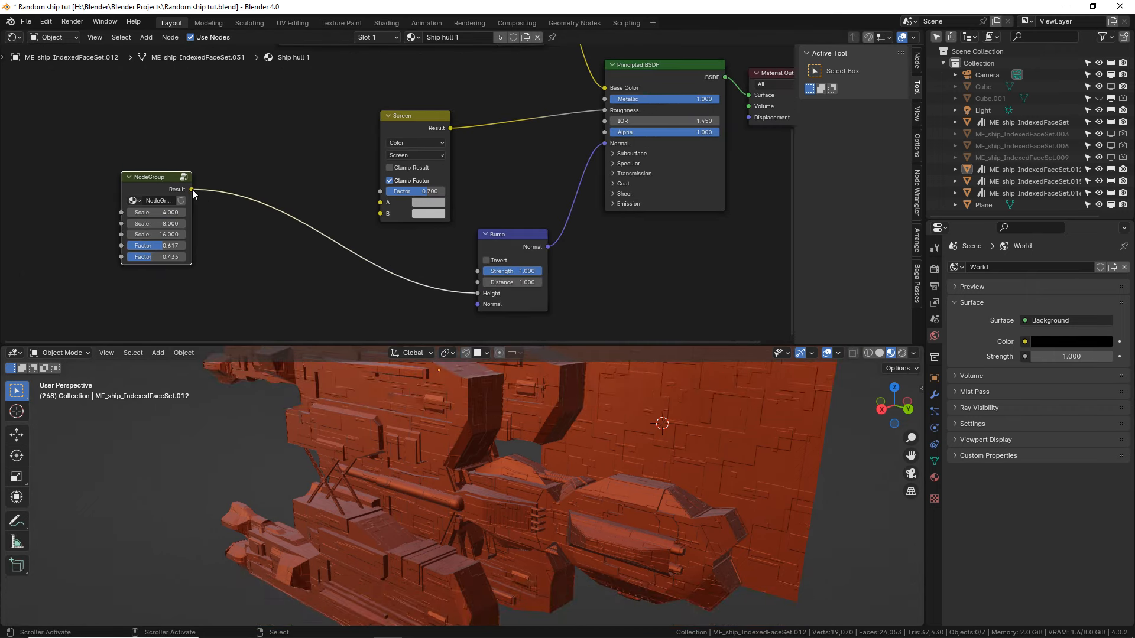
drag(192, 190, 381, 212)
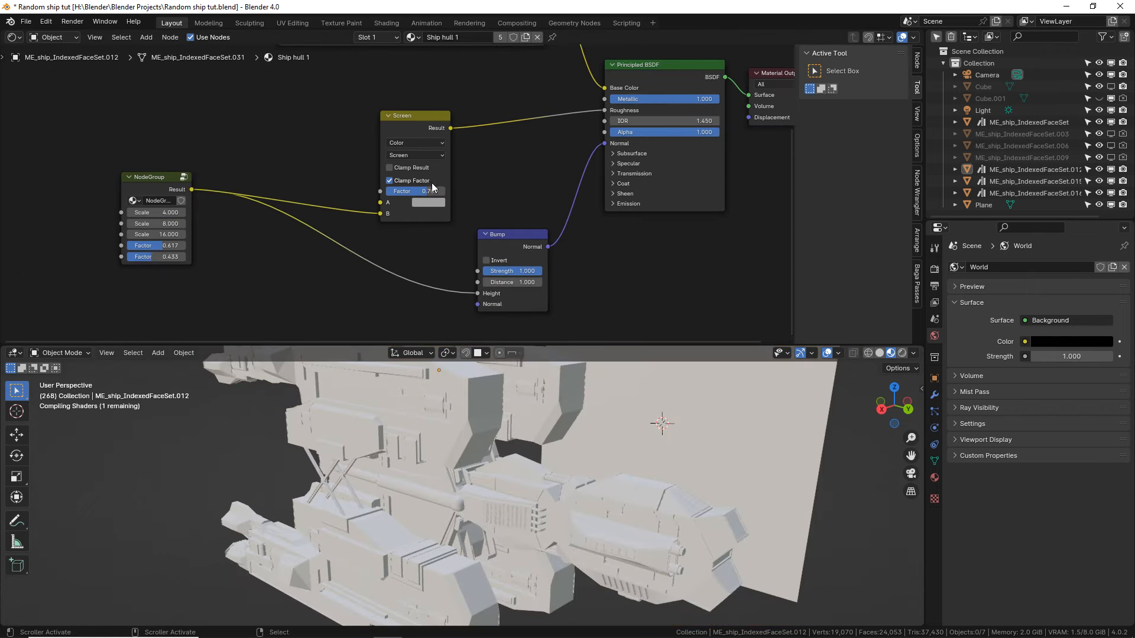
middle_drag(488, 155, 540, 245)
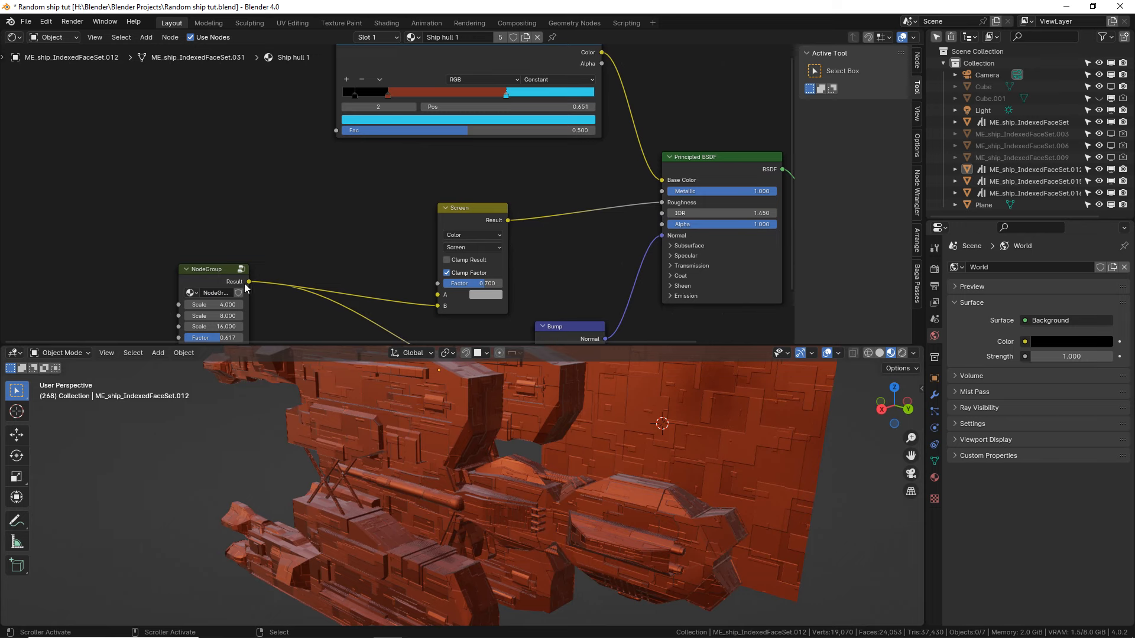
drag(248, 283, 336, 130)
mouse_move(313, 268)
middle_down()
mouse_move(320, 250)
mouse_move(306, 250)
middle_up()
Check the paneling on the ship and plane, and set the node group's first Factor to 0.692.
drag(425, 345, 421, 162)
shift+middle_drag(393, 288, 325, 306)
middle_drag(309, 91, 396, 109)
scroll(396, 108, up, 3)
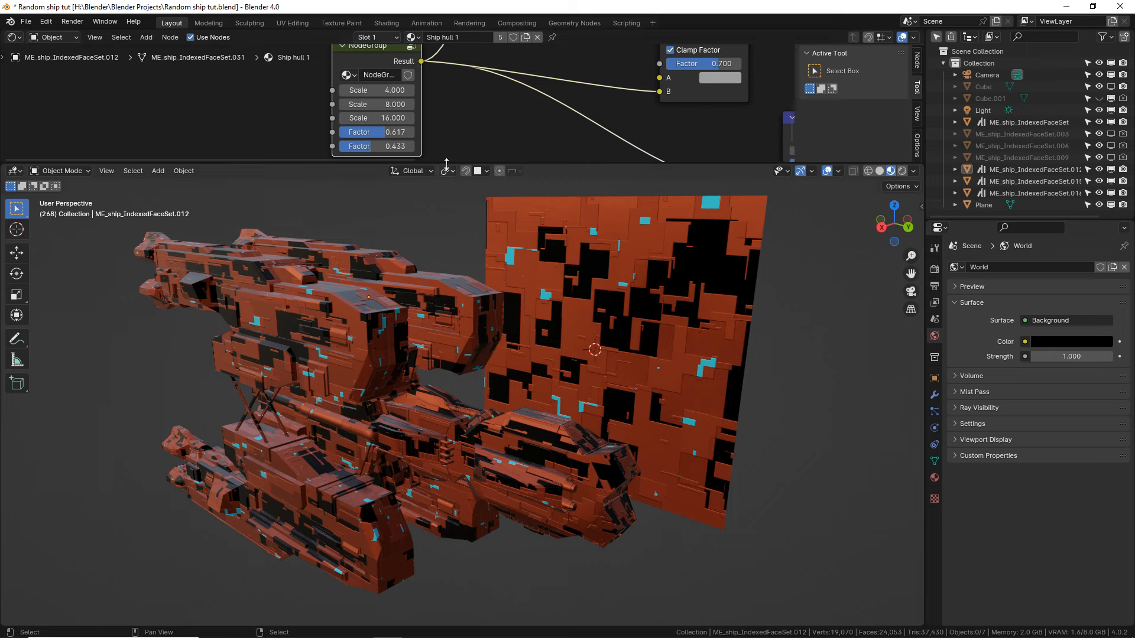
drag(447, 164, 446, 274)
scroll(457, 176, up, 3)
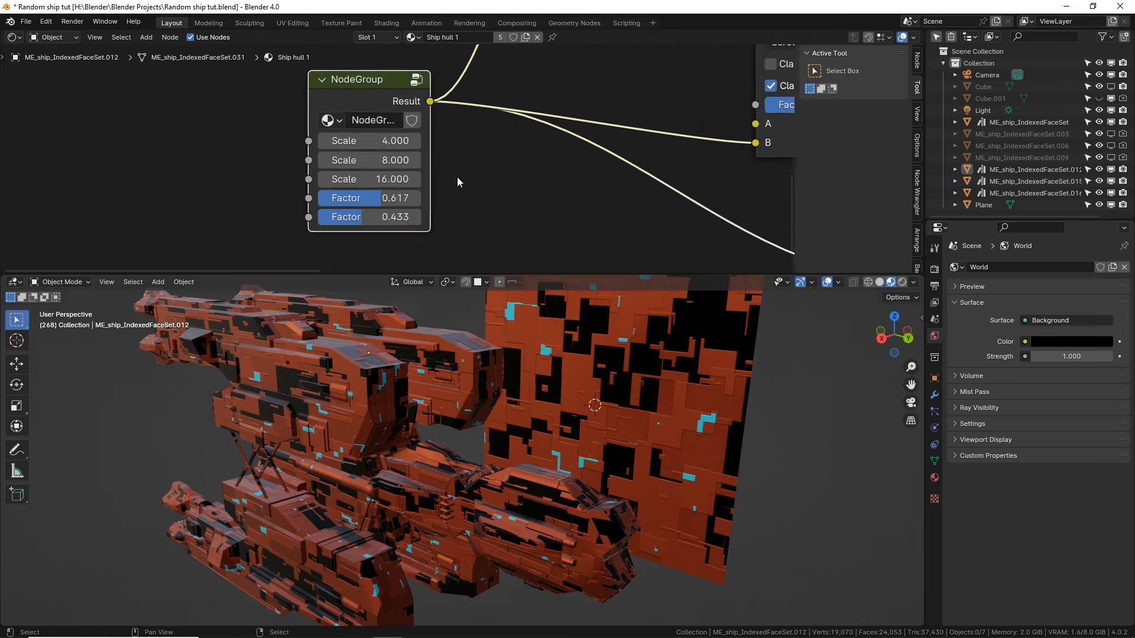
shift+drag(385, 137, 369, 206)
shift+right_click(385, 136)
shift+right_click(371, 159)
shift+right_click(365, 182)
mouse_move(370, 227)
mouse_down()
mouse_move(395, 228)
mouse_move(357, 228)
mouse_up()
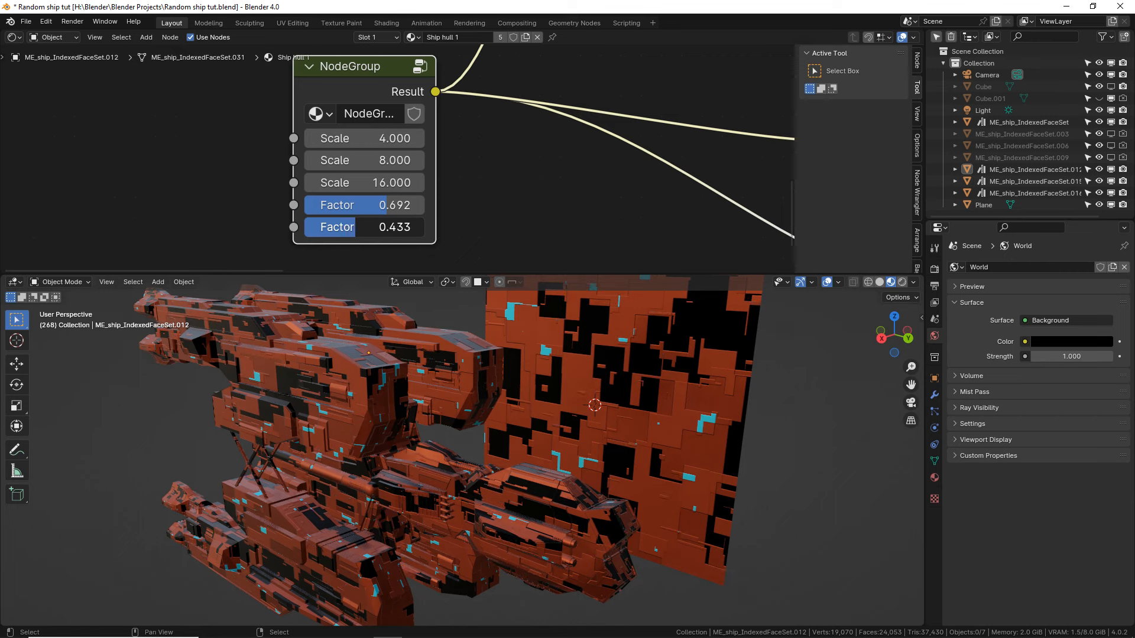
Enlarge the node editor and align the Screen and Bump nodes in a column below the Color Ramp.
scroll(582, 237, down, 15)
drag(600, 273, 570, 424)
middle_drag(483, 327, 373, 375)
scroll(395, 342, up, 1)
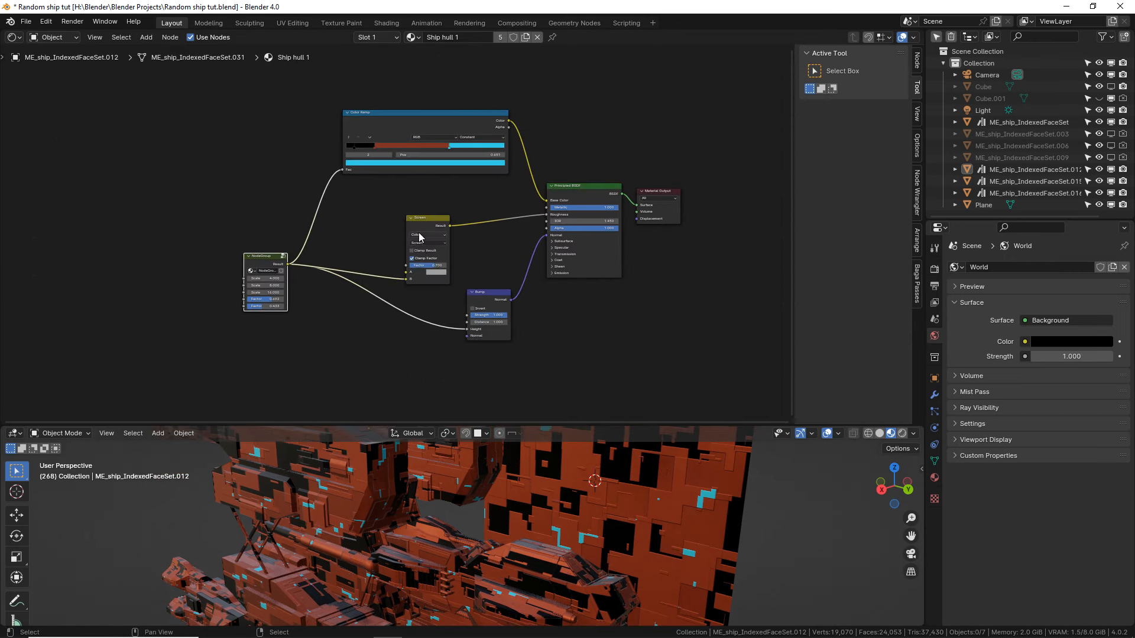
drag(422, 218, 428, 202)
drag(494, 293, 440, 305)
Open the pattern node group to review its contents, and return to the main material node tree.
drag(237, 104, 510, 418)
scroll(437, 306, up, 2)
click(336, 286)
click(244, 270)
key(Tab)
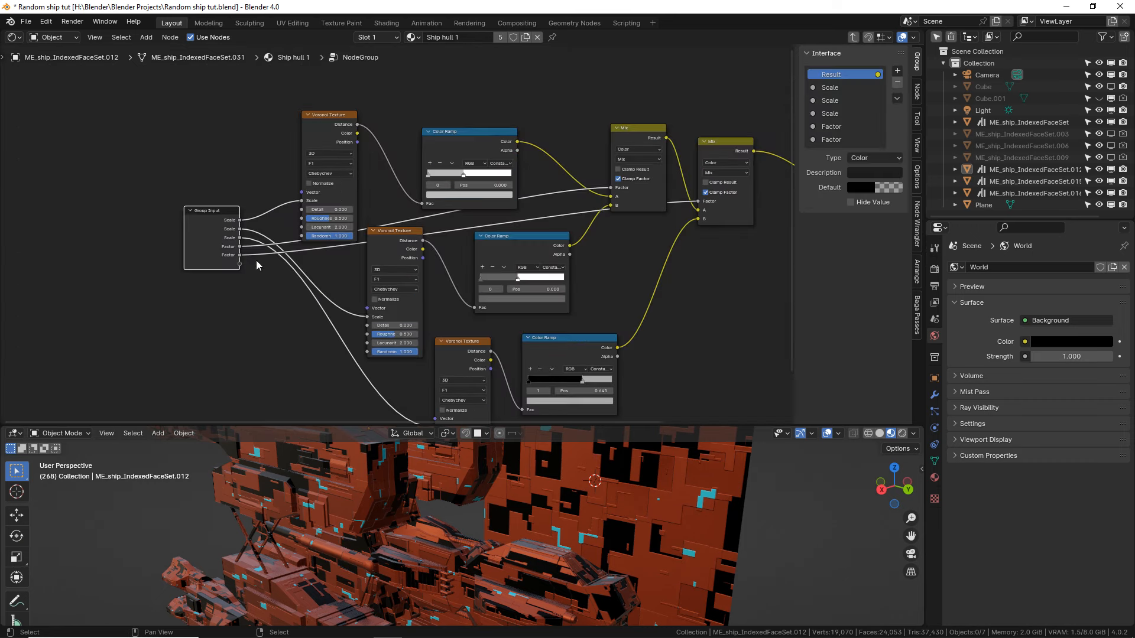
key(Home)
key(Tab)
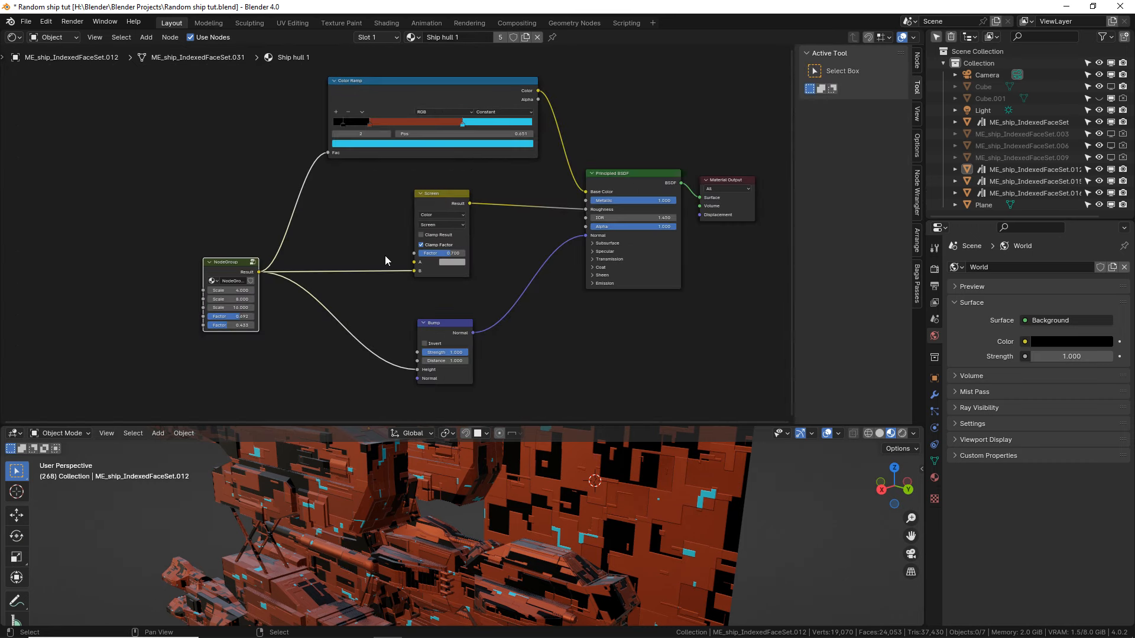
Set both the name and the label of the pattern group node to "Panel generator".
click(247, 229)
click(235, 274)
middle_drag(261, 277, 462, 234)
scroll(462, 234, up, 3)
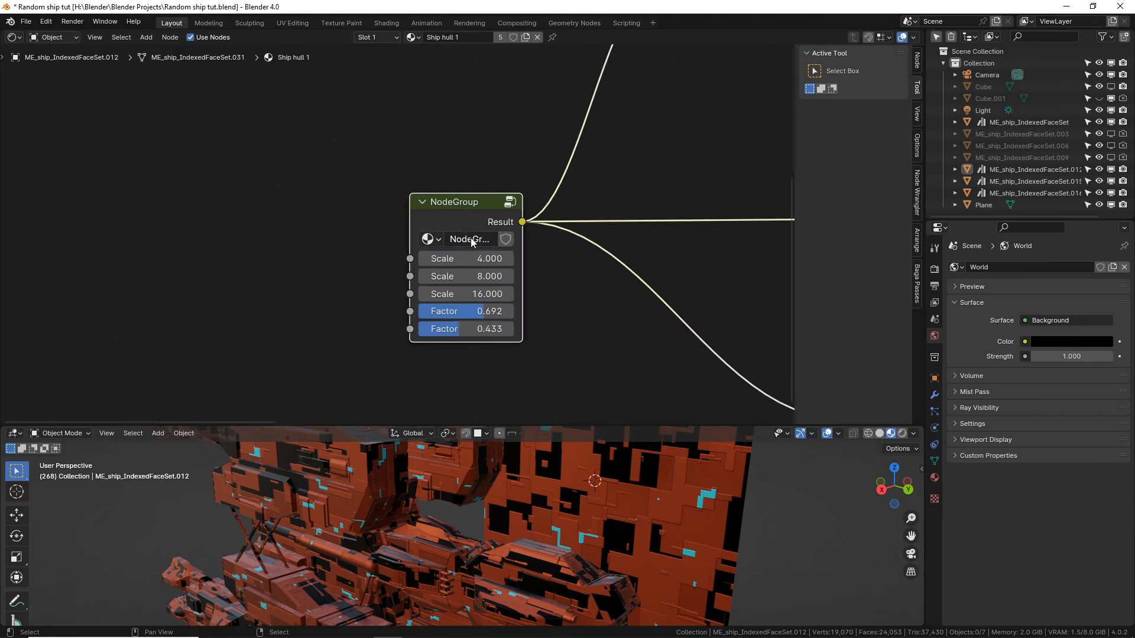
click(919, 65)
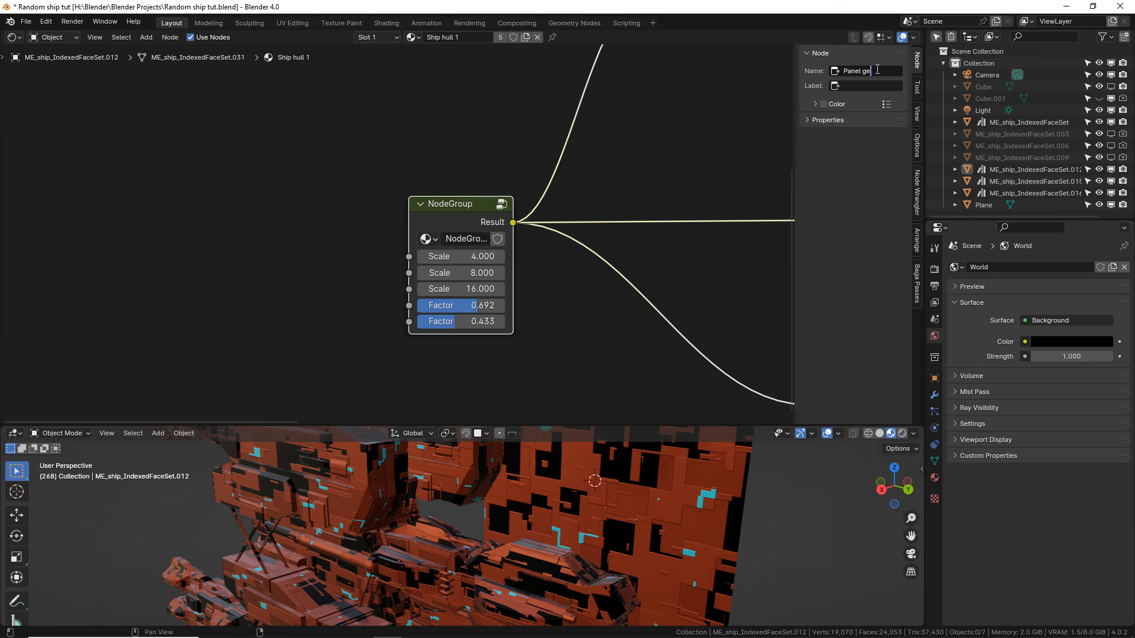
click(877, 69)
text(Panel generator)
key(Return)
click(864, 85)
text(Panel generator)
key(Return)
Enable a custom color for the Panel generator node and make it dark blue.
click(824, 105)
click(816, 104)
click(855, 125)
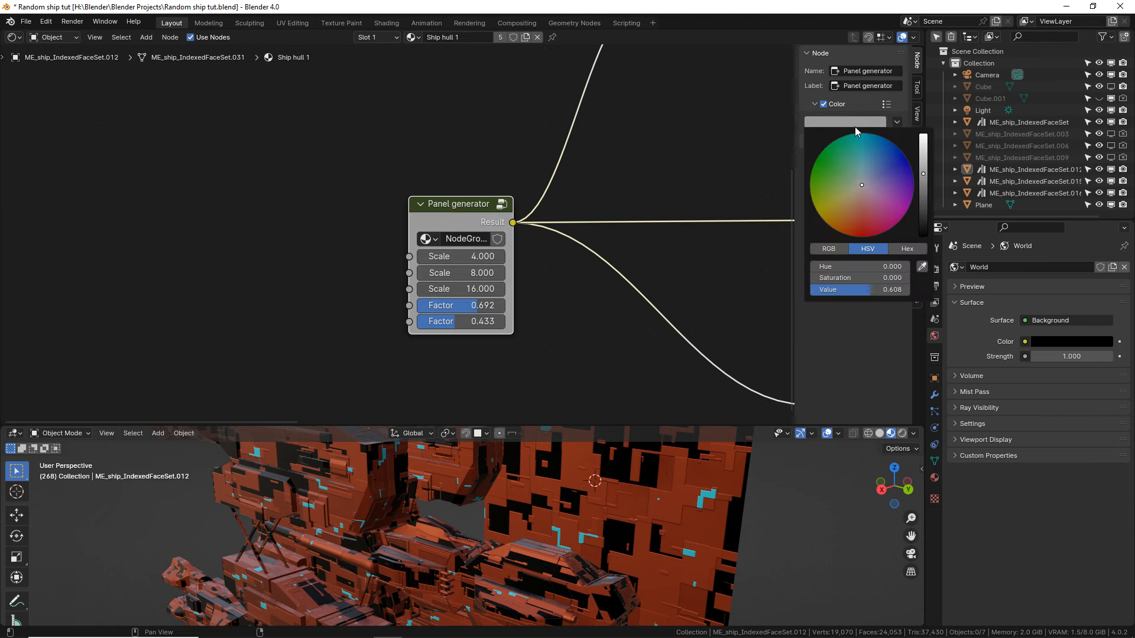
mouse_move(876, 185)
mouse_down()
mouse_move(880, 167)
mouse_move(924, 189)
mouse_move(923, 204)
mouse_move(924, 181)
mouse_move(923, 203)
mouse_up()
Move the Panel generator node farther away from the Color Ramp, Screen and Bump nodes, and deselect it.
scroll(669, 226, down, 2)
middle_drag(642, 216, 431, 251)
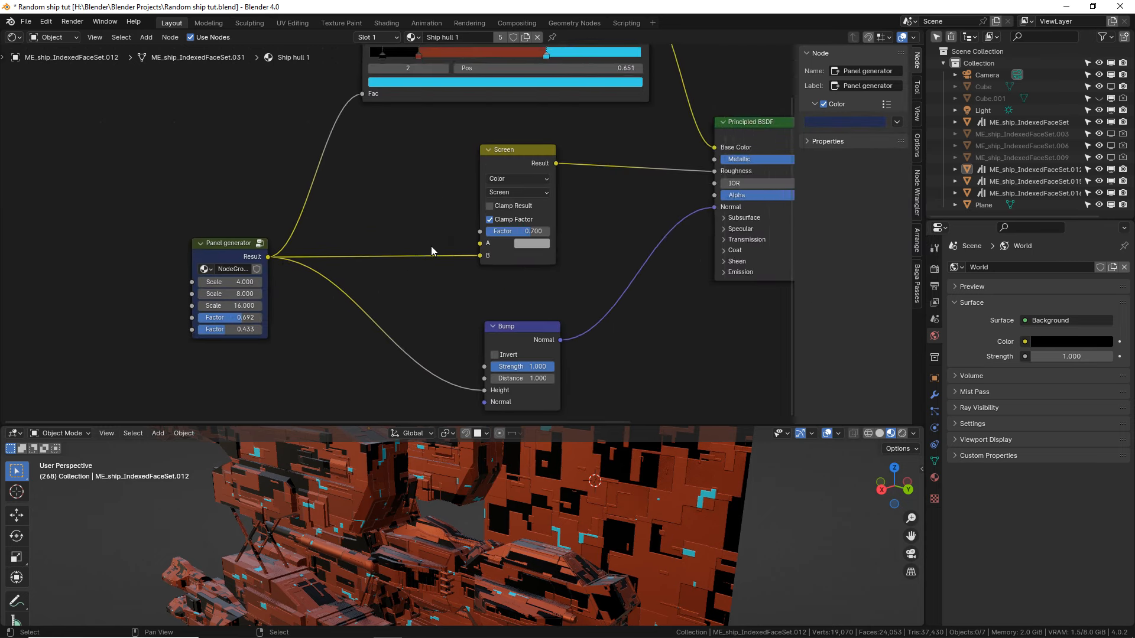
scroll(431, 250, down, 1)
drag(264, 252, 149, 191)
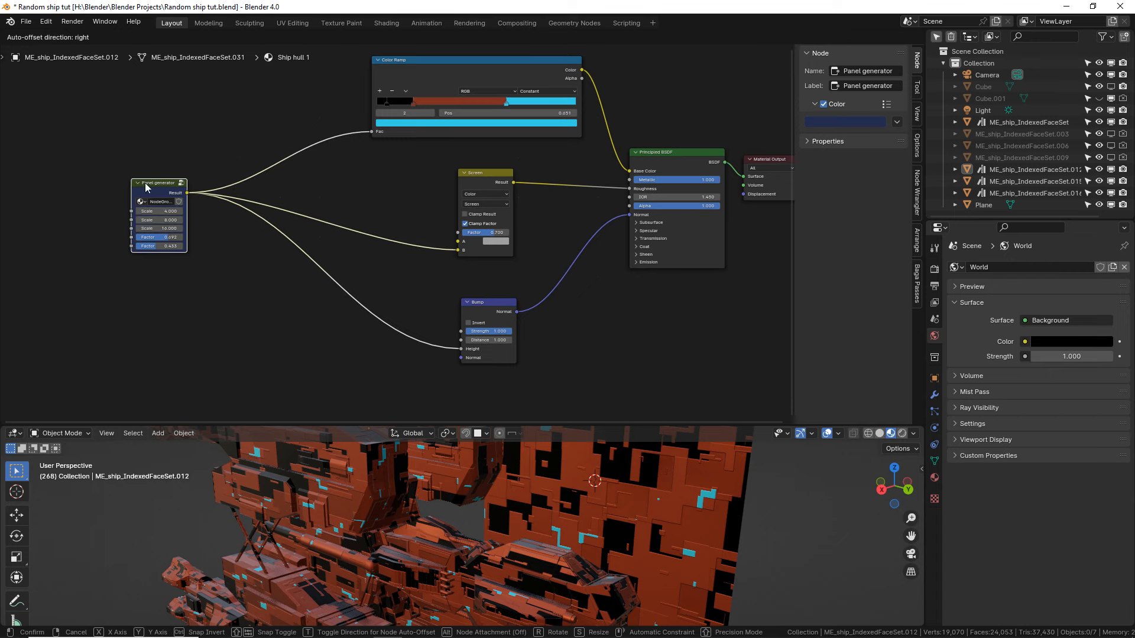
middle_drag(218, 245, 260, 244)
click(265, 250)
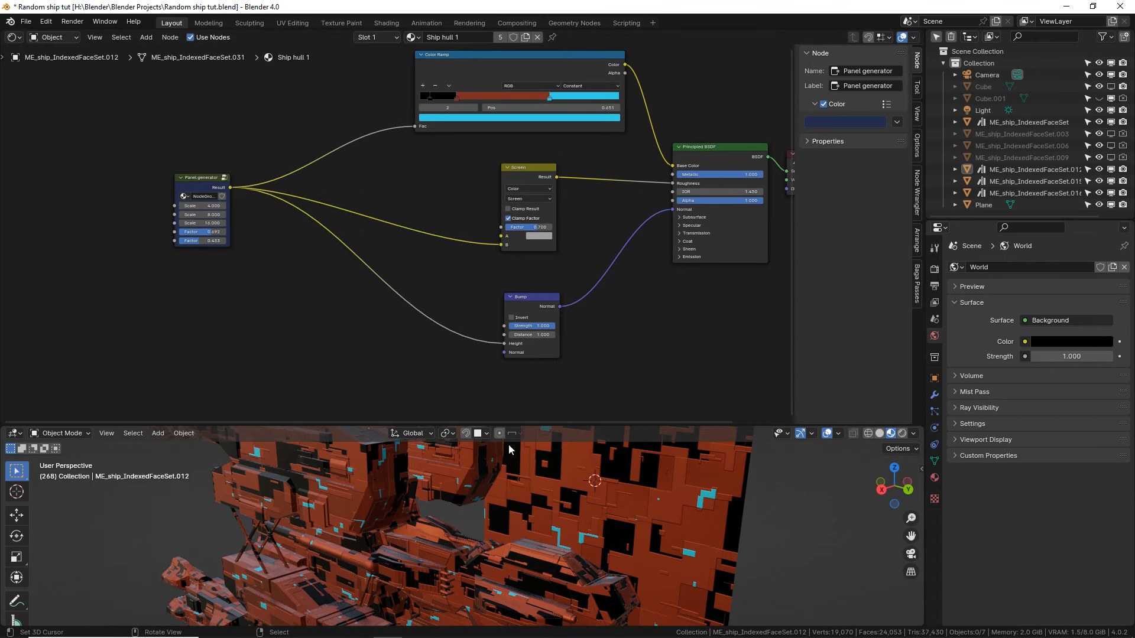
Add a Musgrave Texture node and a Noise Texture node in the free space below the Panel generator.
drag(530, 427, 531, 272)
middle_drag(319, 236, 419, 188)
key(shift+a)
text(mus)
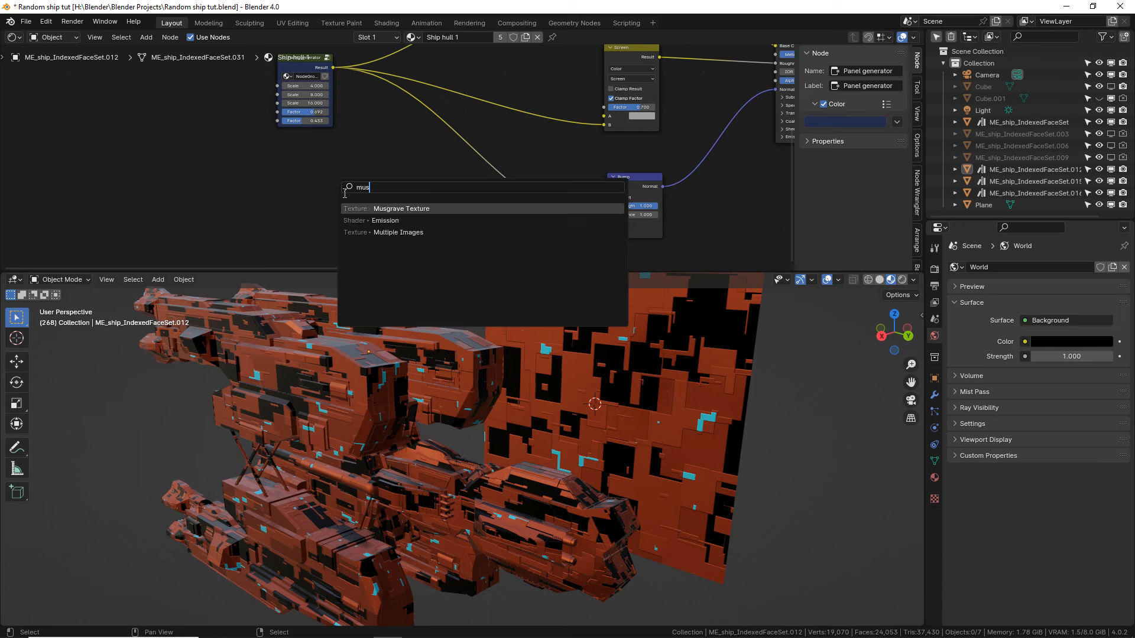
click(385, 208)
click(222, 159)
key(shift+a)
text(noise)
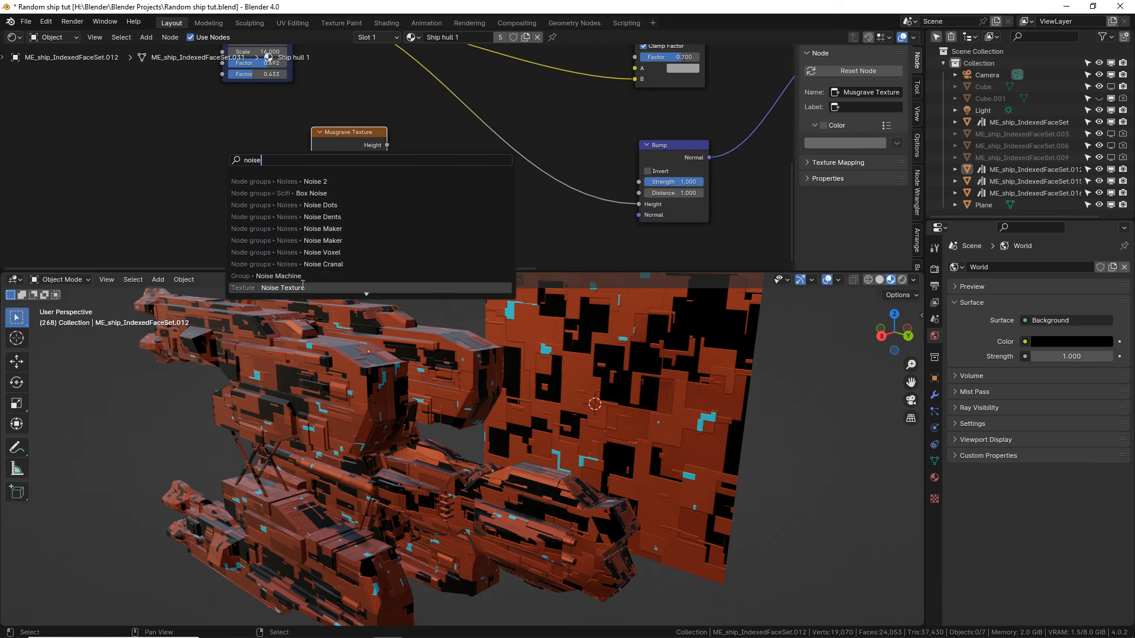
click(278, 288)
click(284, 253)
Give the node editor more height and move the Screen node close to the Panel generator.
drag(441, 272, 441, 354)
middle_drag(396, 236, 244, 301)
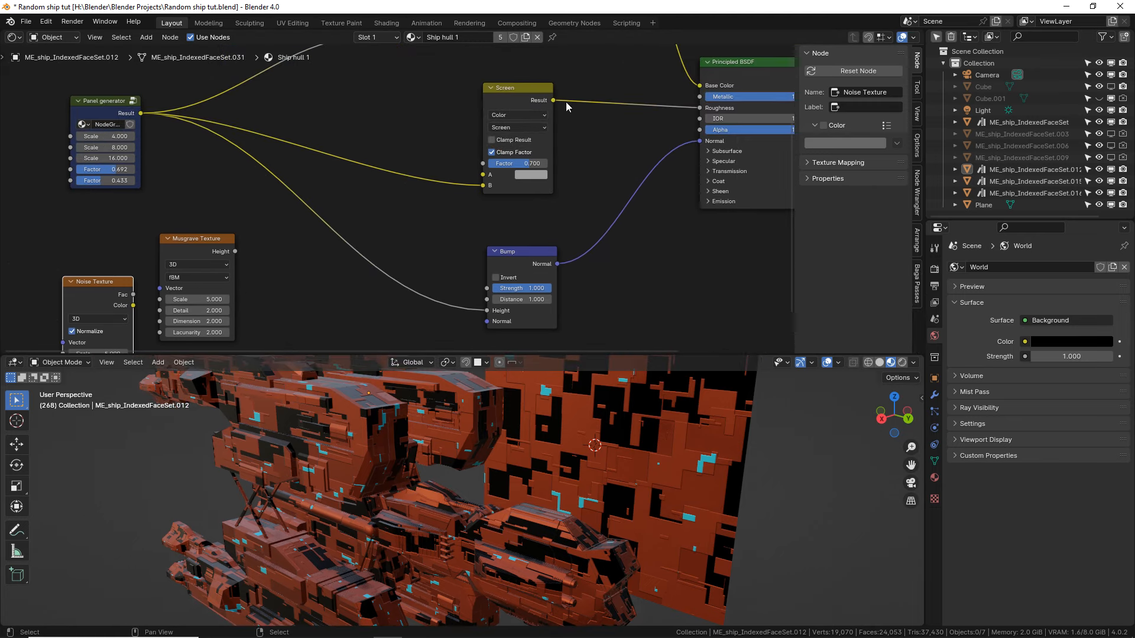
click(527, 104)
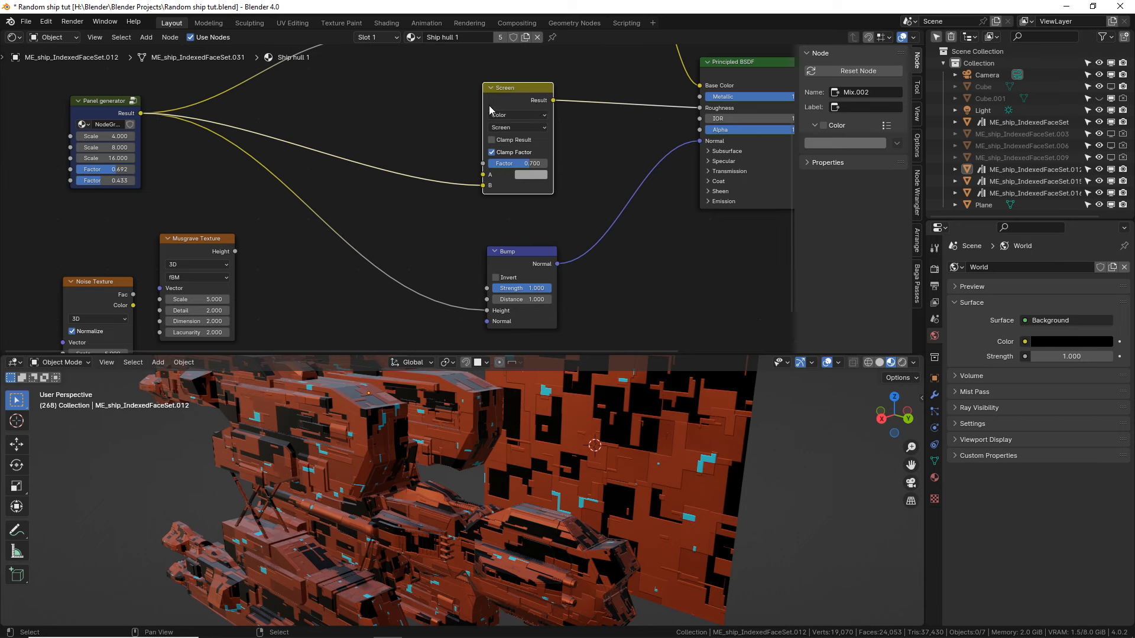
drag(533, 99, 346, 83)
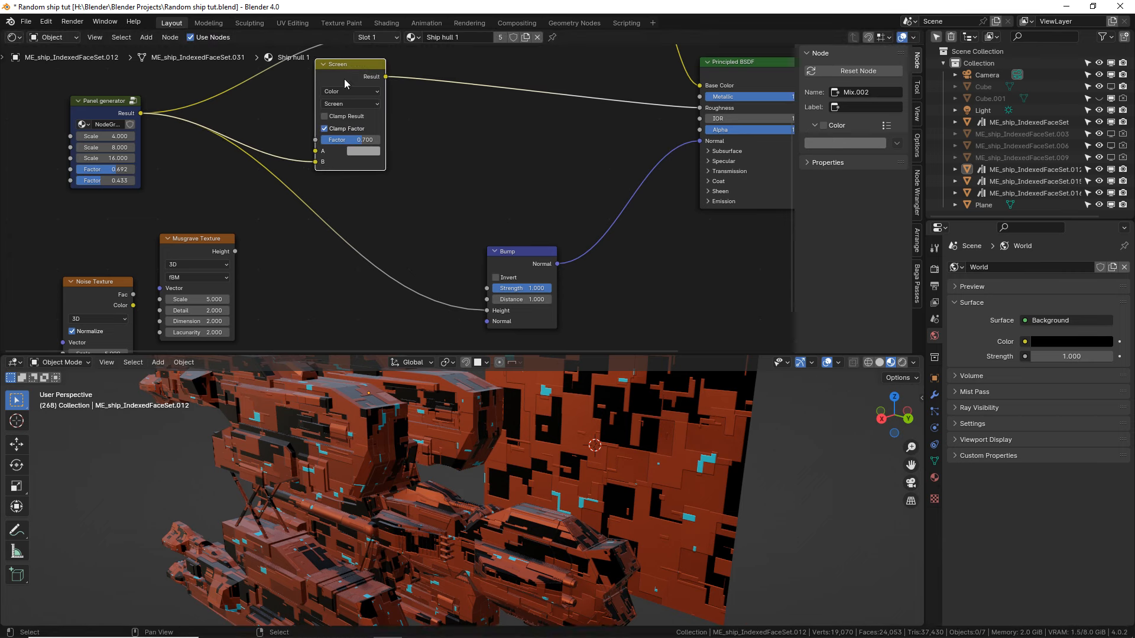
Label the Screen node "Starting Roughness".
middle_drag(338, 110, 349, 137)
key(F2)
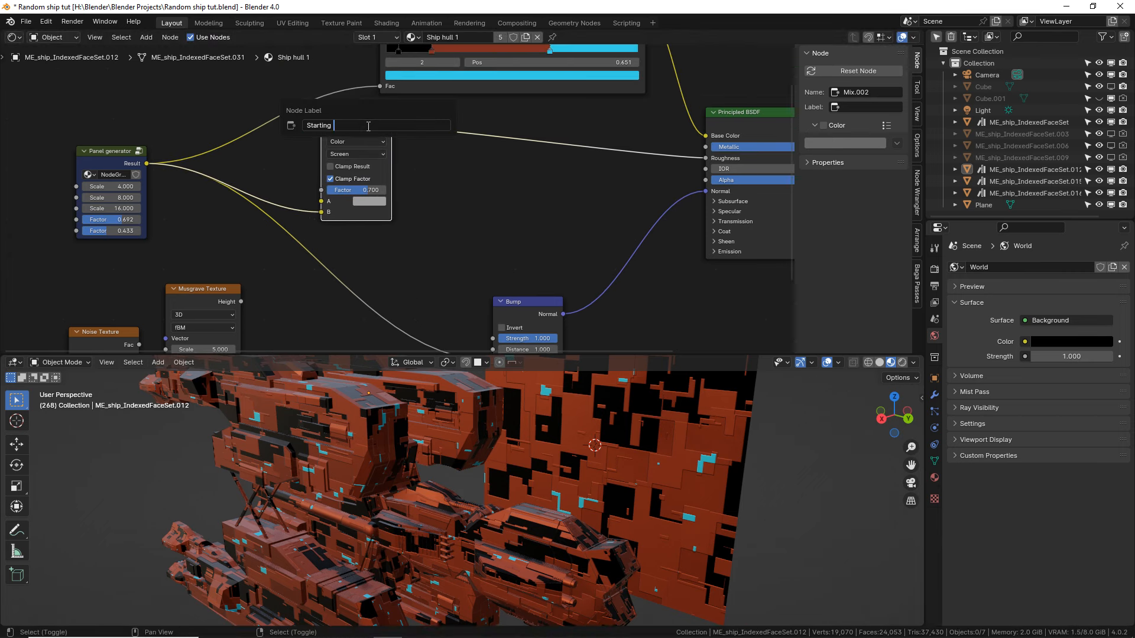
text(Starting Roughness)
key(Return)
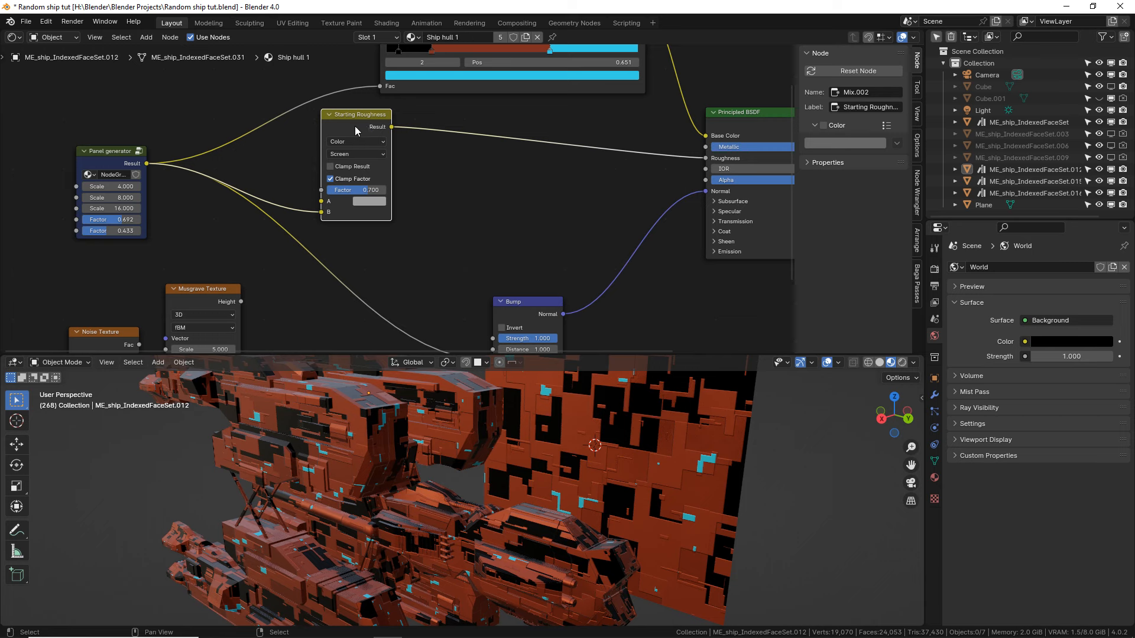
Insert a Mix Color node between Starting Roughness and the Principled BSDF's Roughness, and connect the Musgrave Texture's Height to its B input.
key(shift+a)
text(mix)
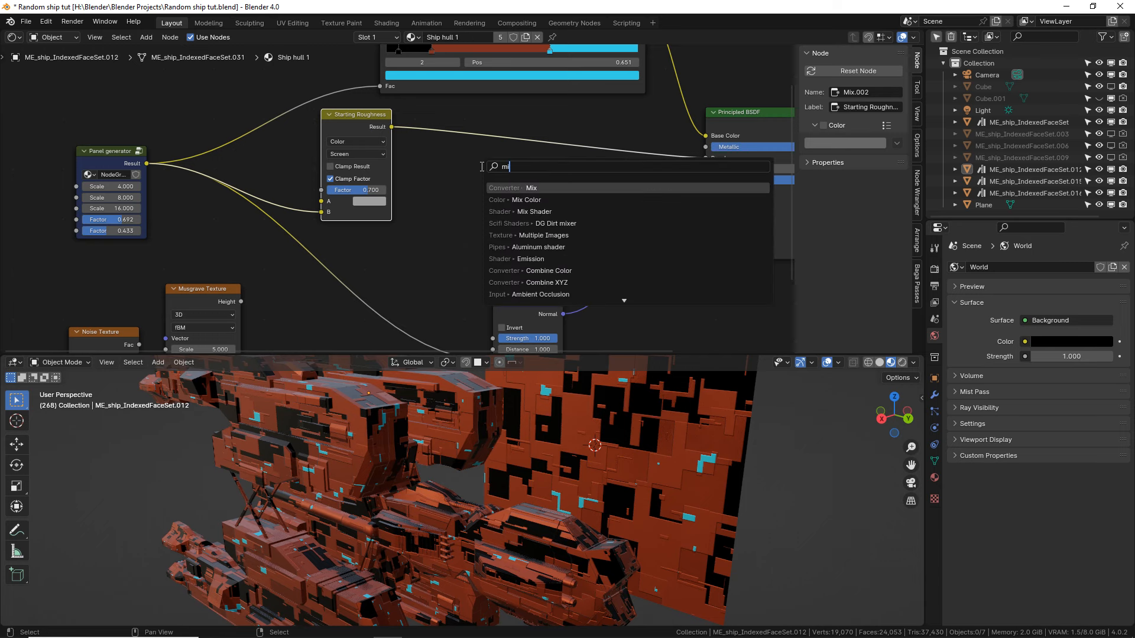
click(519, 188)
click(467, 169)
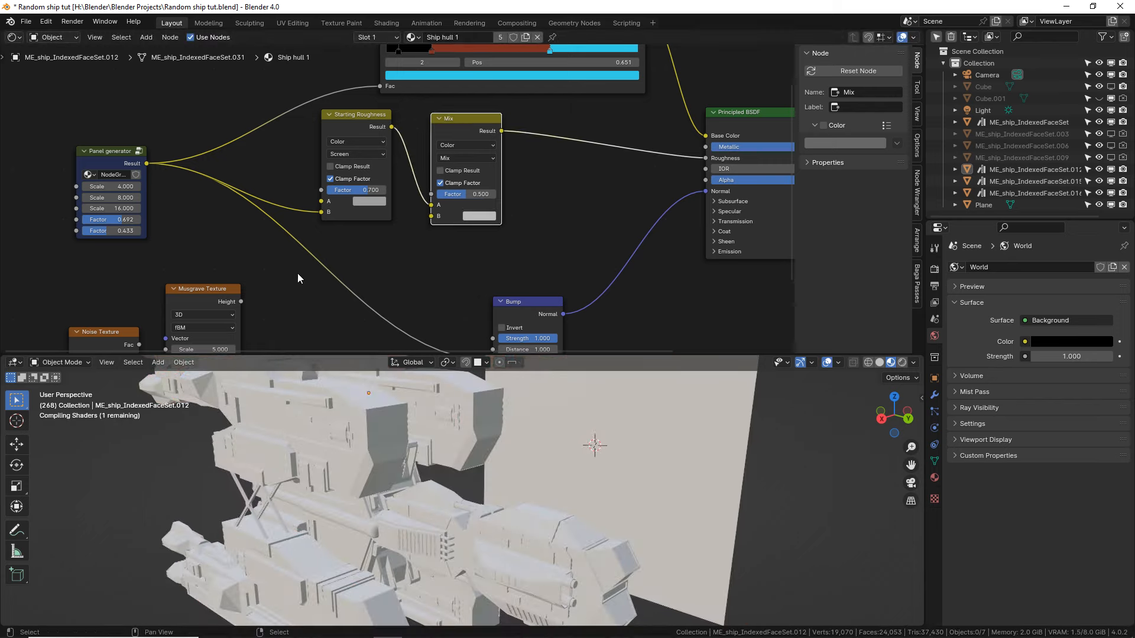
drag(242, 301, 438, 217)
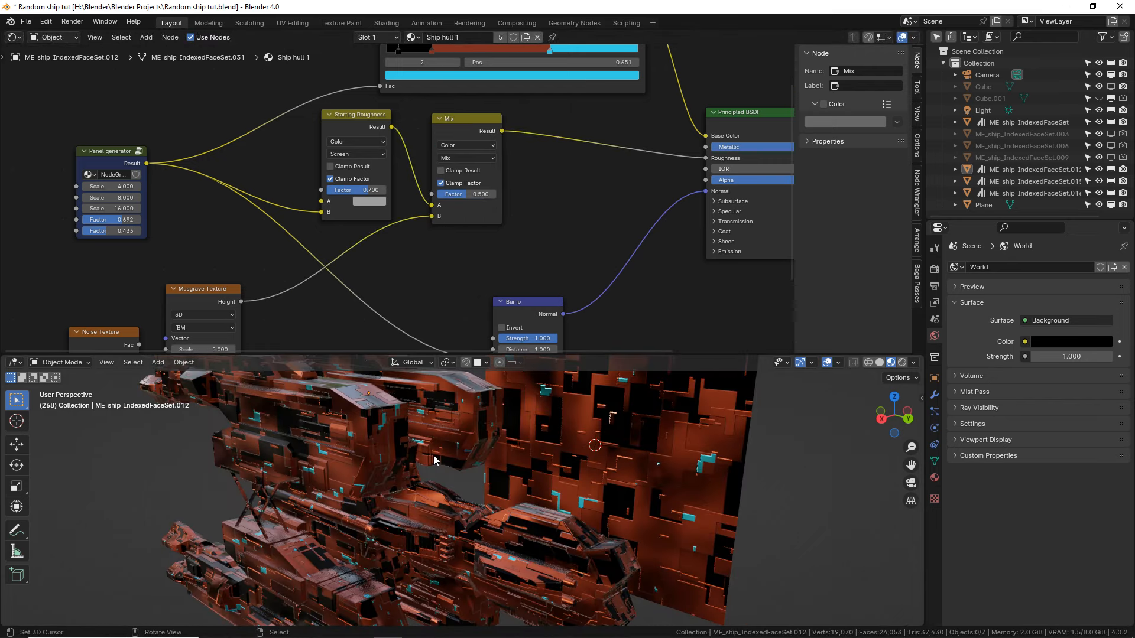
Set the Musgrave Texture's scale to 5.3.
middle_drag(434, 456, 470, 426)
middle_drag(327, 287, 355, 248)
mouse_move(232, 311)
mouse_down()
mouse_move(244, 311)
mouse_move(227, 311)
mouse_up()
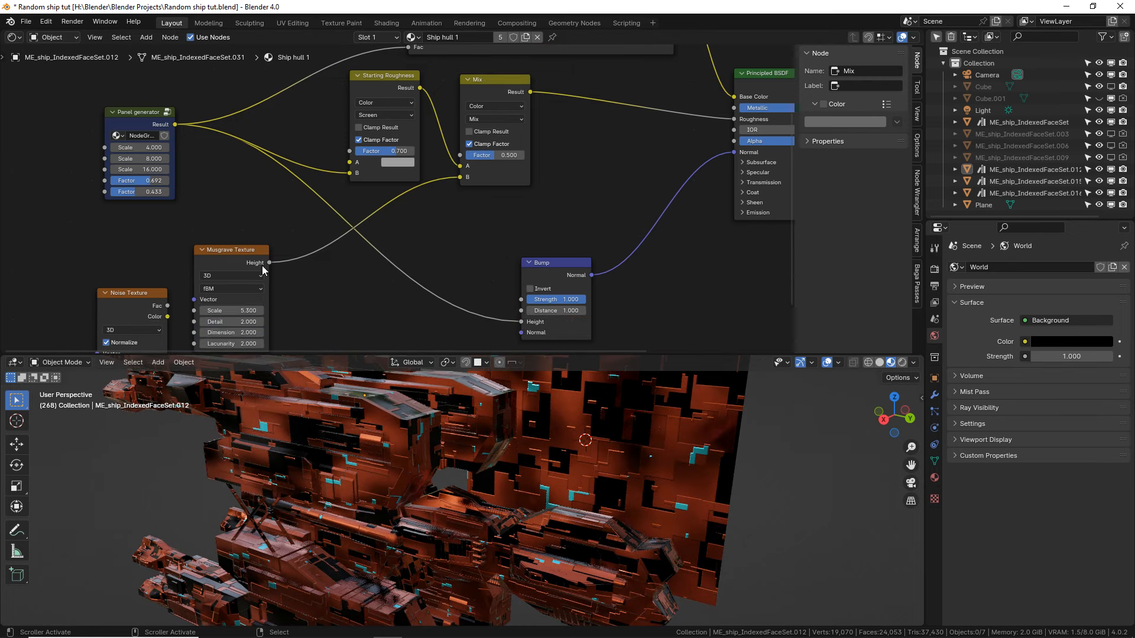
Preview the Musgrave Texture and Mix outputs on the model, trying Mix factors of 0 and 0.6.
ctrl+shift+click(247, 258)
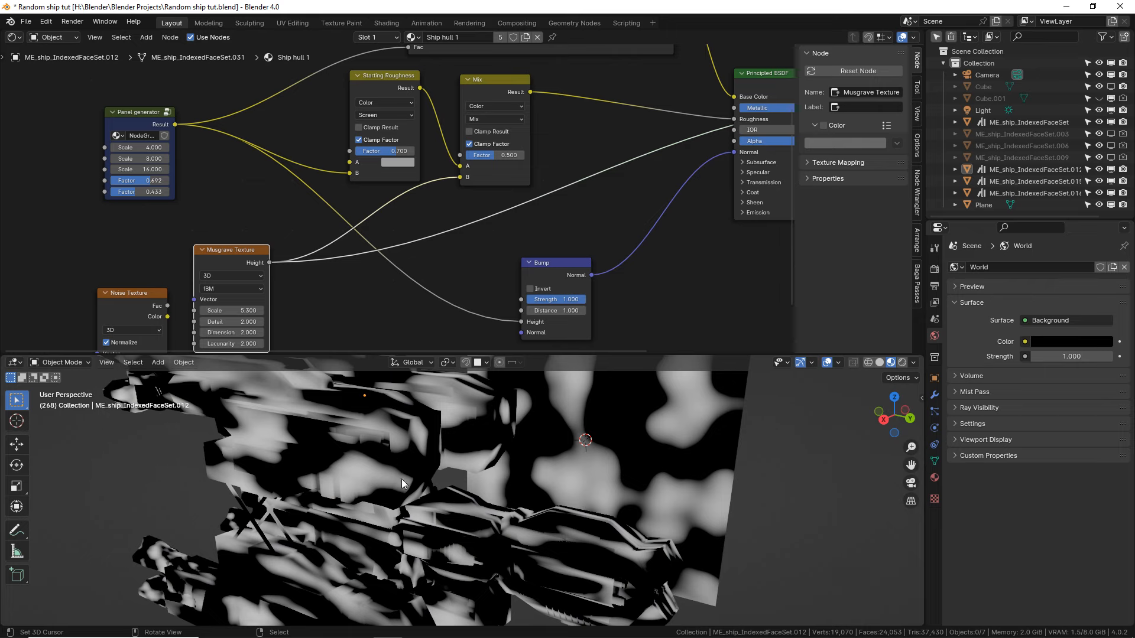
ctrl+shift+click(510, 90)
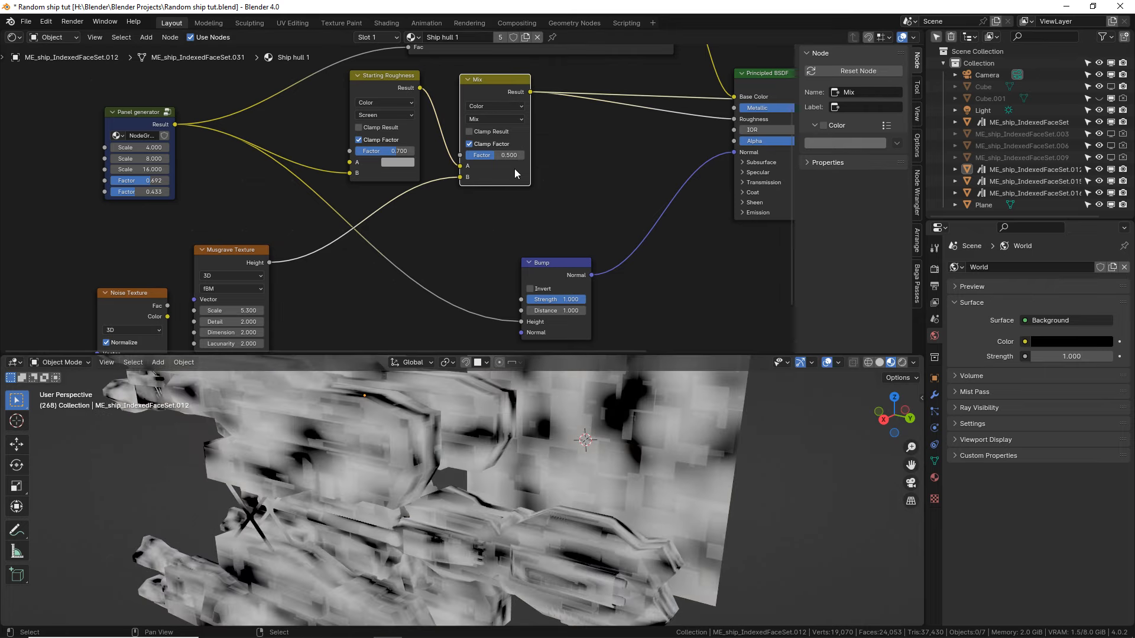
drag(502, 155, 469, 156)
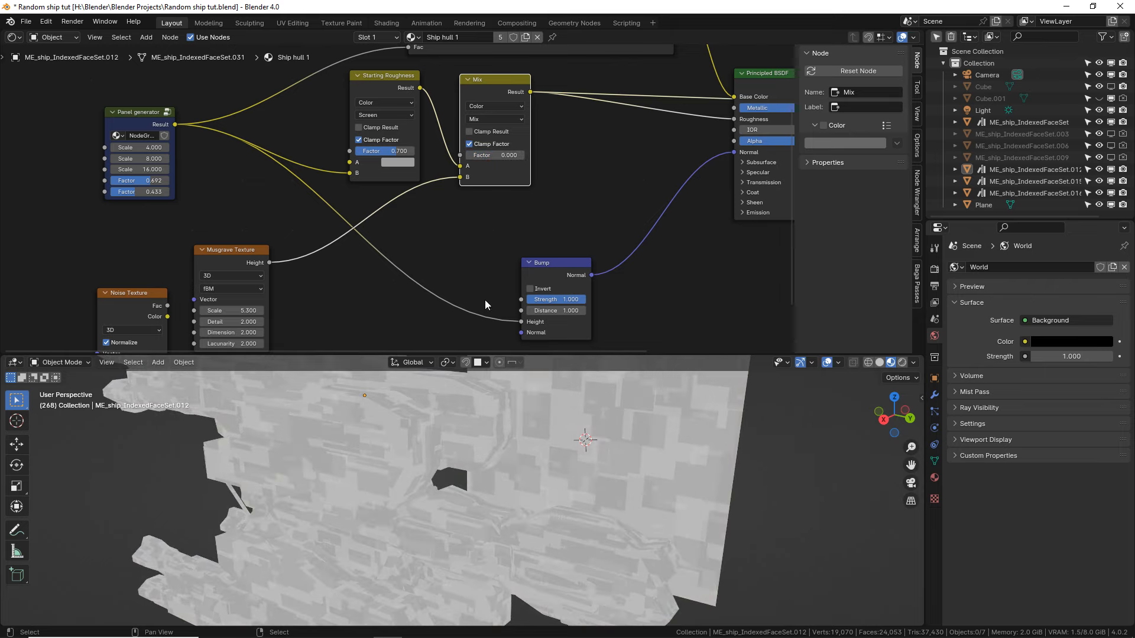
scroll(469, 433, up, 3)
mouse_move(484, 156)
mouse_down()
mouse_move(532, 156)
mouse_move(468, 156)
mouse_move(523, 156)
mouse_move(504, 157)
mouse_up()
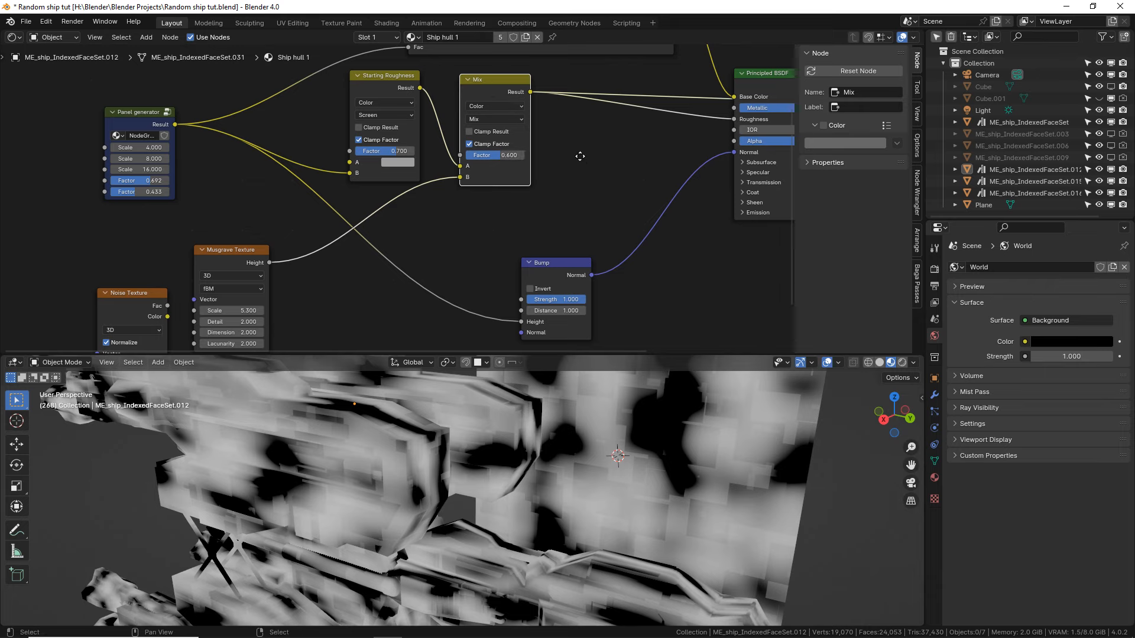
Move the Material Output node, preview the Starting Roughness and Color Ramp outputs, and reconnect the Principled BSDF to the Surface input.
middle_drag(580, 156, 294, 211)
drag(680, 97, 710, 57)
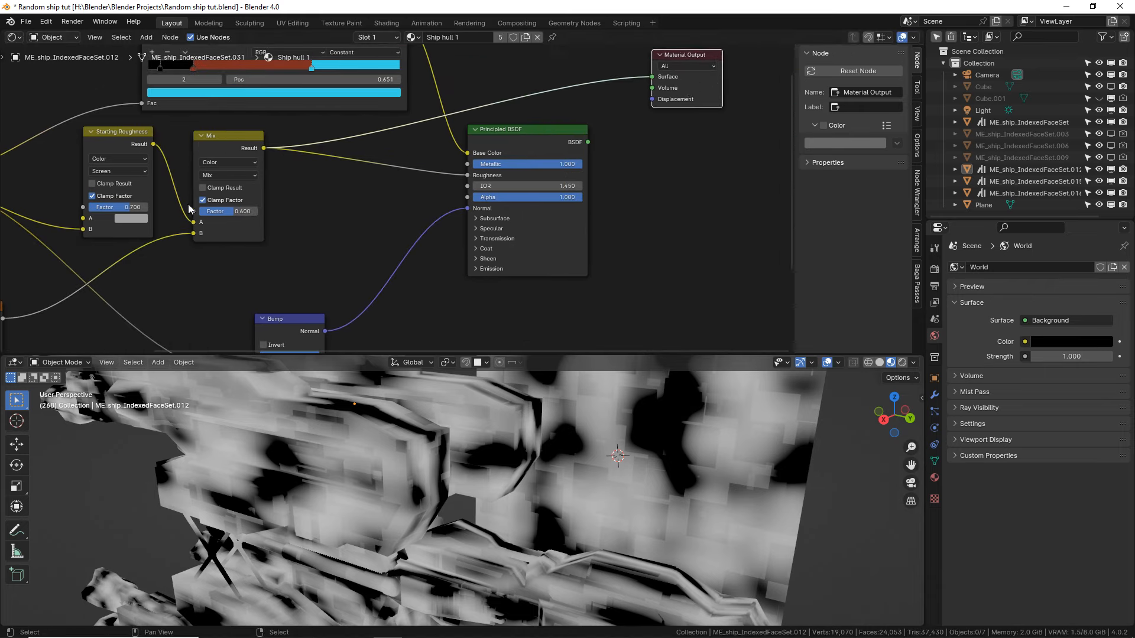
ctrl+shift+click(146, 143)
middle_drag(222, 102, 321, 208)
ctrl+shift+click(388, 130)
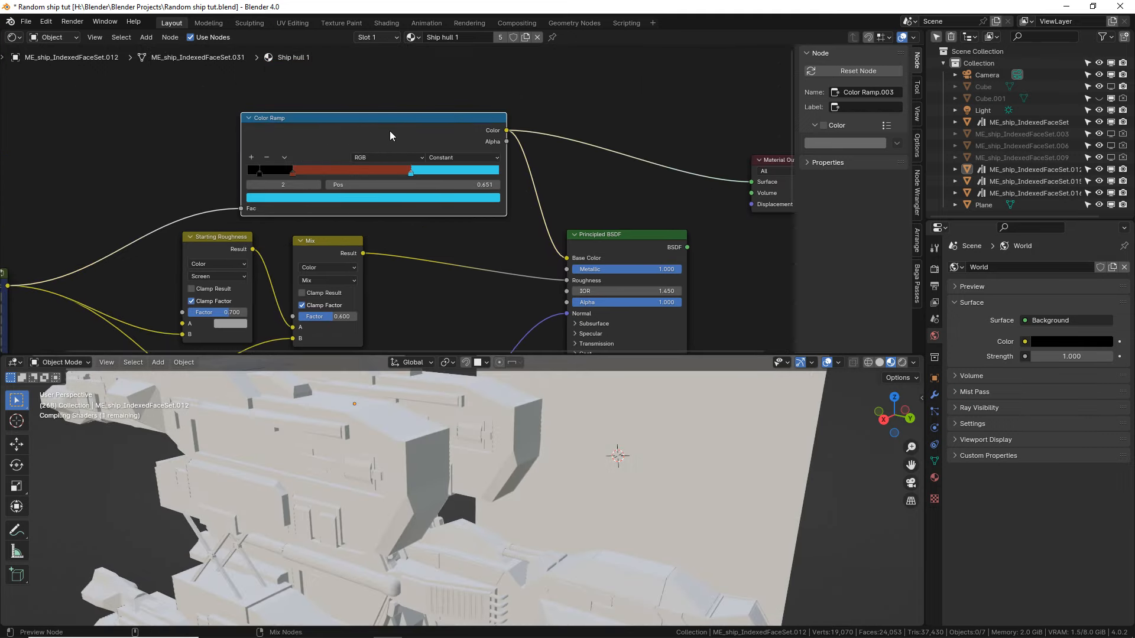
middle_drag(344, 297, 294, 230)
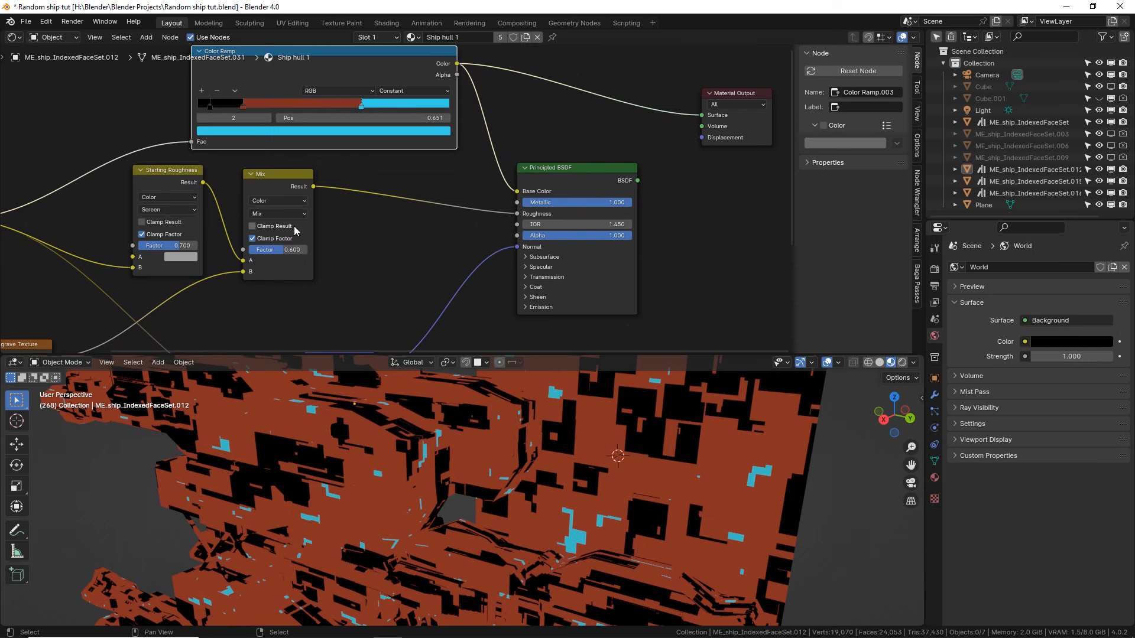
drag(185, 178, 187, 184)
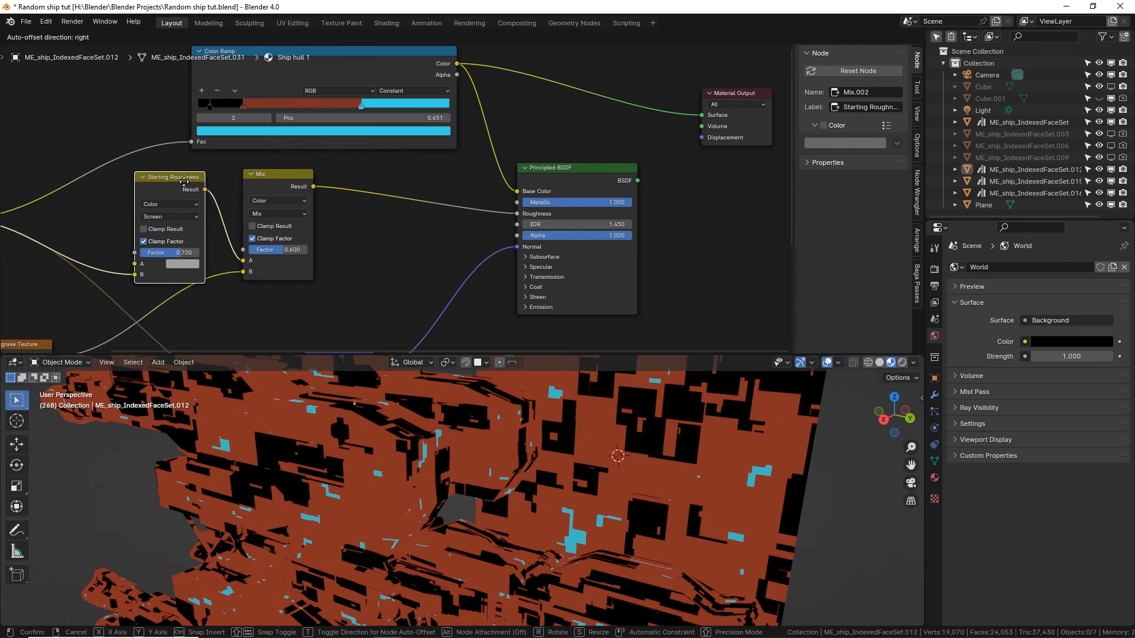
middle_drag(389, 243, 361, 241)
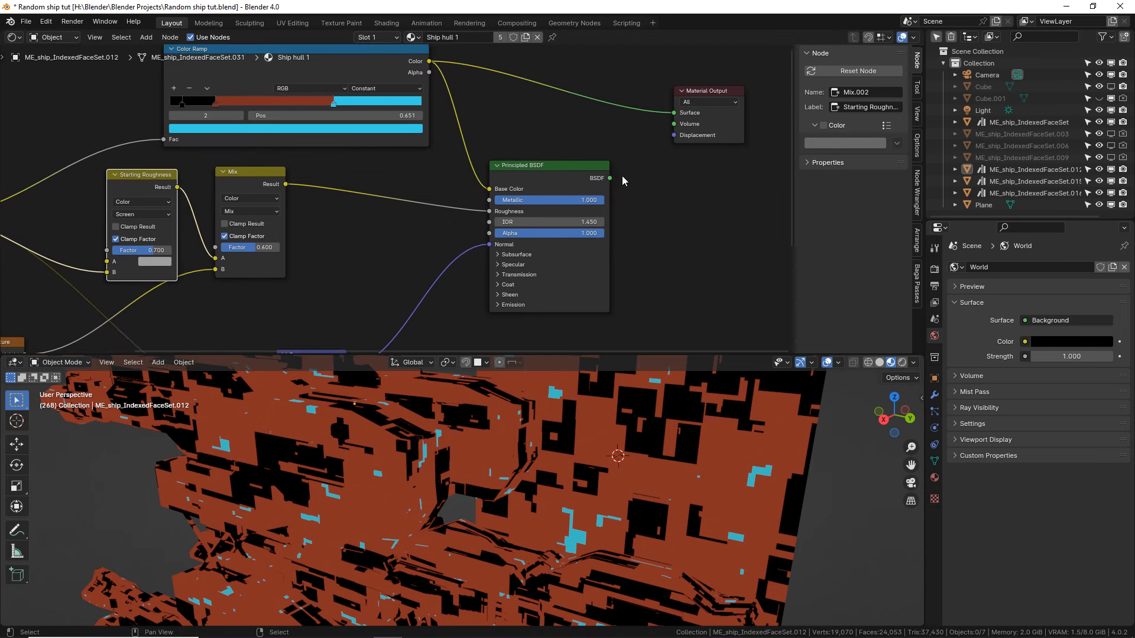
ctrl+shift+click(586, 180)
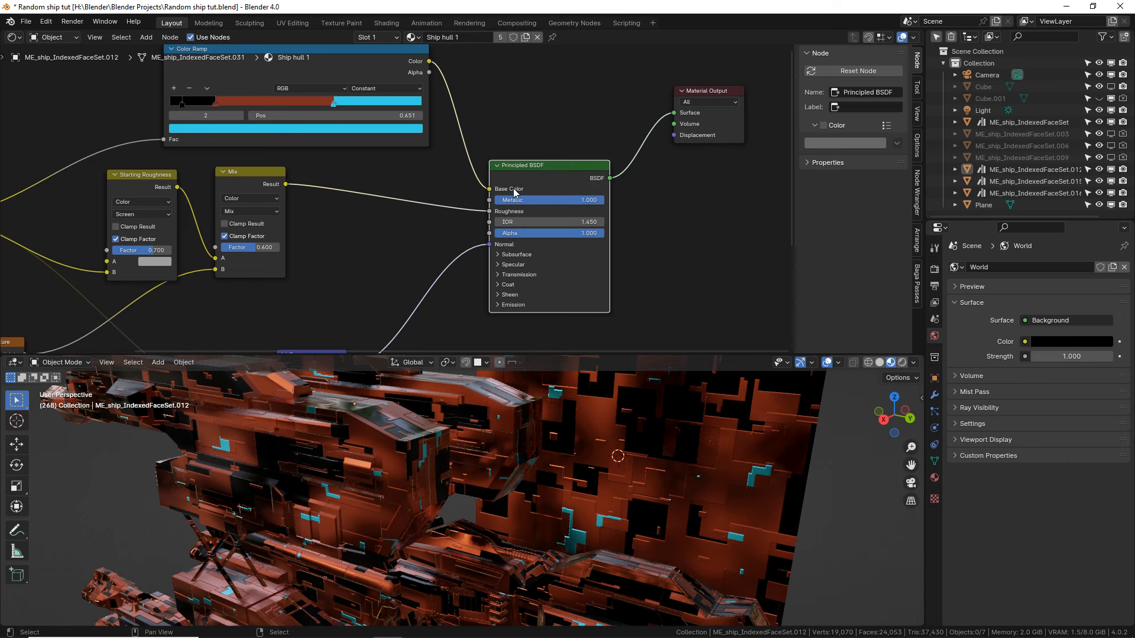
Shift the Musgrave Texture node slightly, and set its Detail to 16 and Dimension to 0.2.
middle_drag(363, 281, 508, 161)
middle_drag(272, 242, 396, 266)
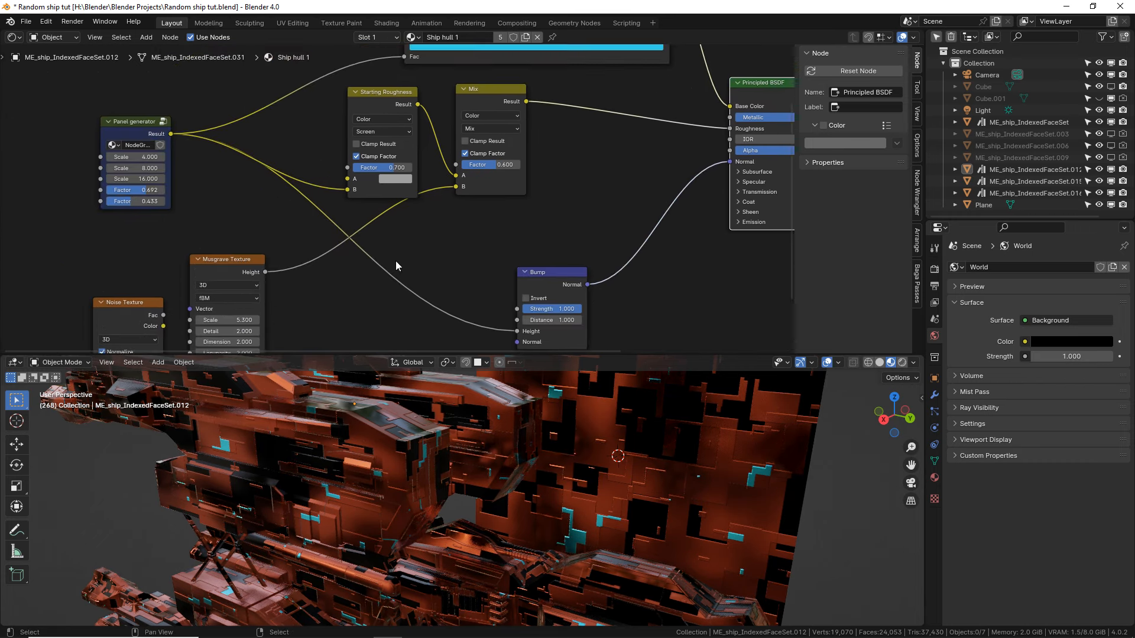
drag(243, 272, 272, 230)
middle_drag(272, 229, 639, 148)
scroll(502, 202, up, 1)
scroll(438, 247, up, 6)
middle_drag(529, 259, 465, 229)
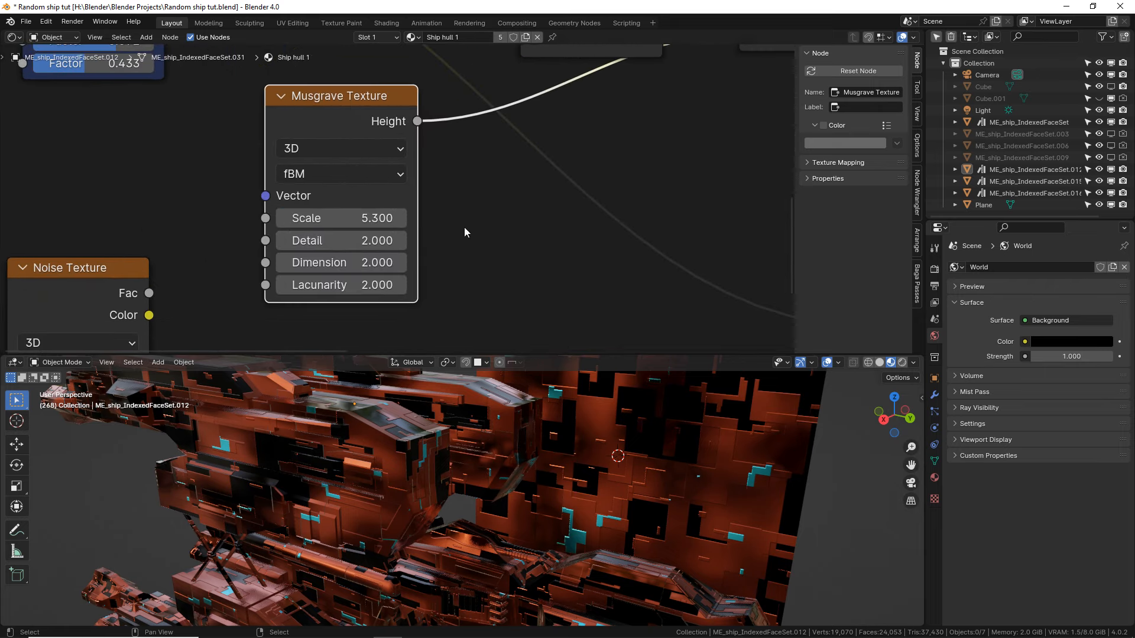
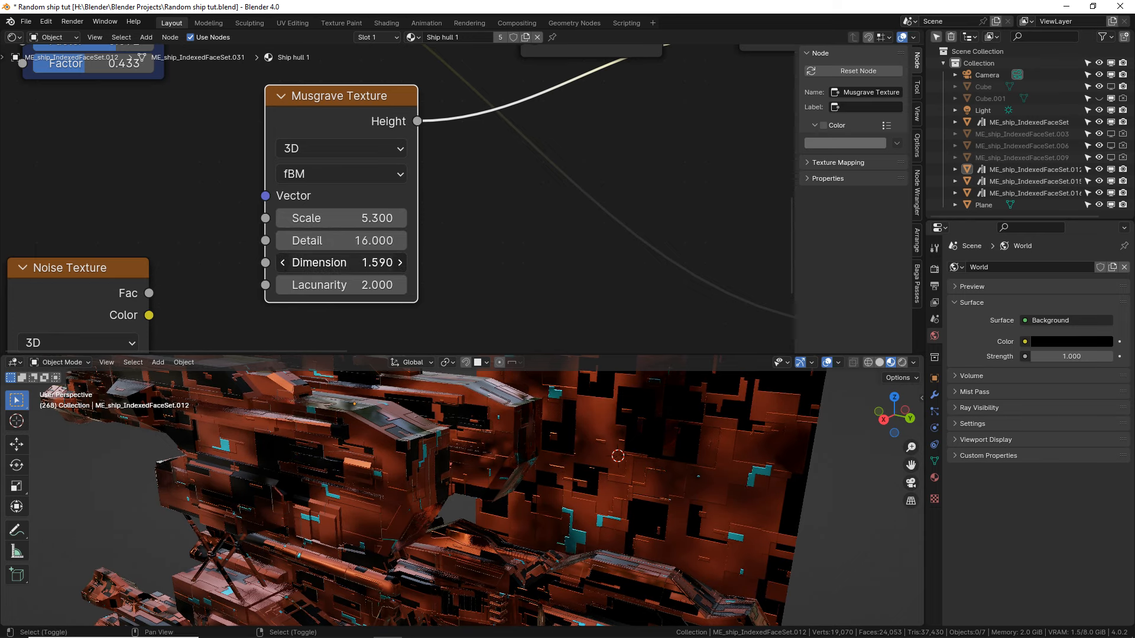
drag(337, 262, 284, 263)
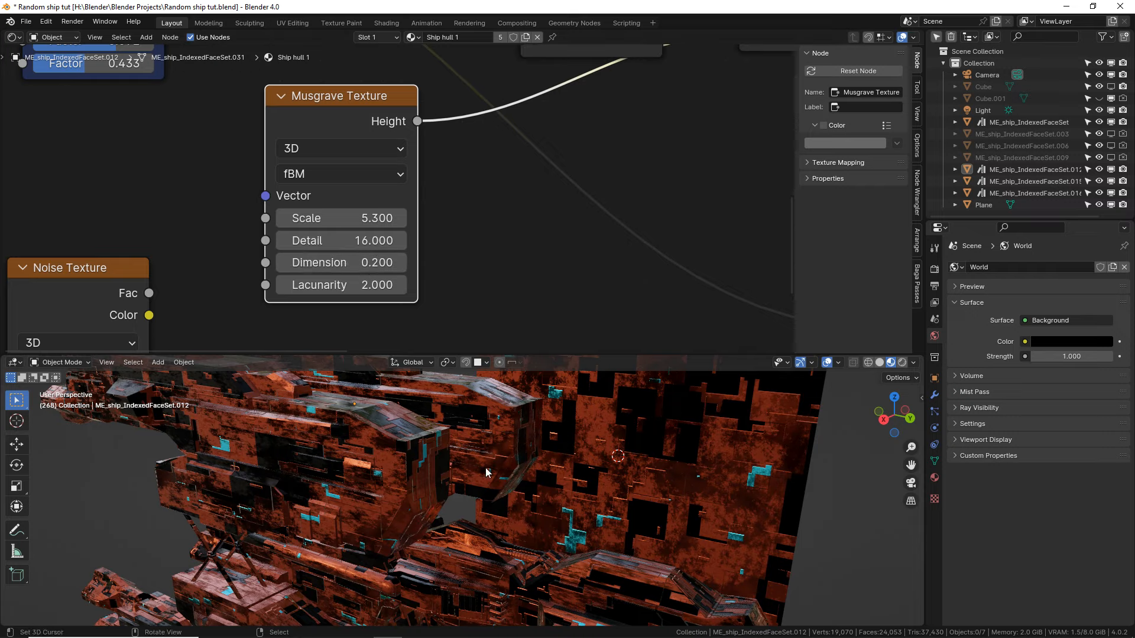
middle_drag(487, 469, 527, 451)
middle_drag(564, 527, 520, 489)
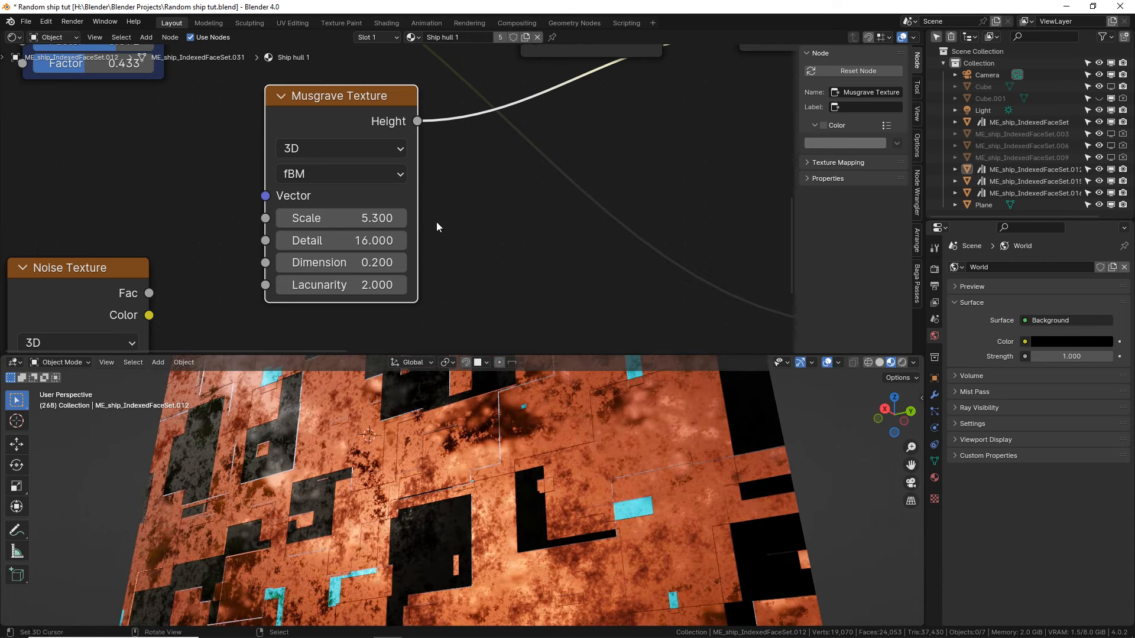
Set the Mix node's factor to 0.108 and inspect the panel surface from a steeper angle.
scroll(575, 183, down, 4)
middle_drag(546, 227, 317, 375)
scroll(526, 275, up, 1)
scroll(526, 275, up, 1)
middle_drag(503, 218, 477, 262)
drag(487, 192, 423, 192)
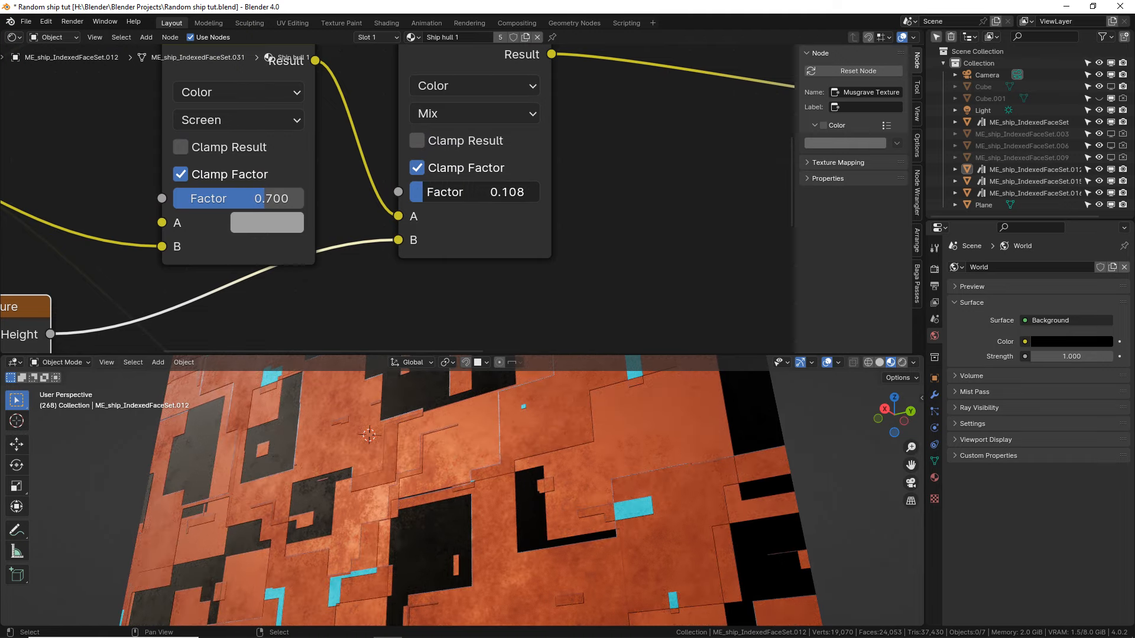
middle_drag(460, 435, 487, 469)
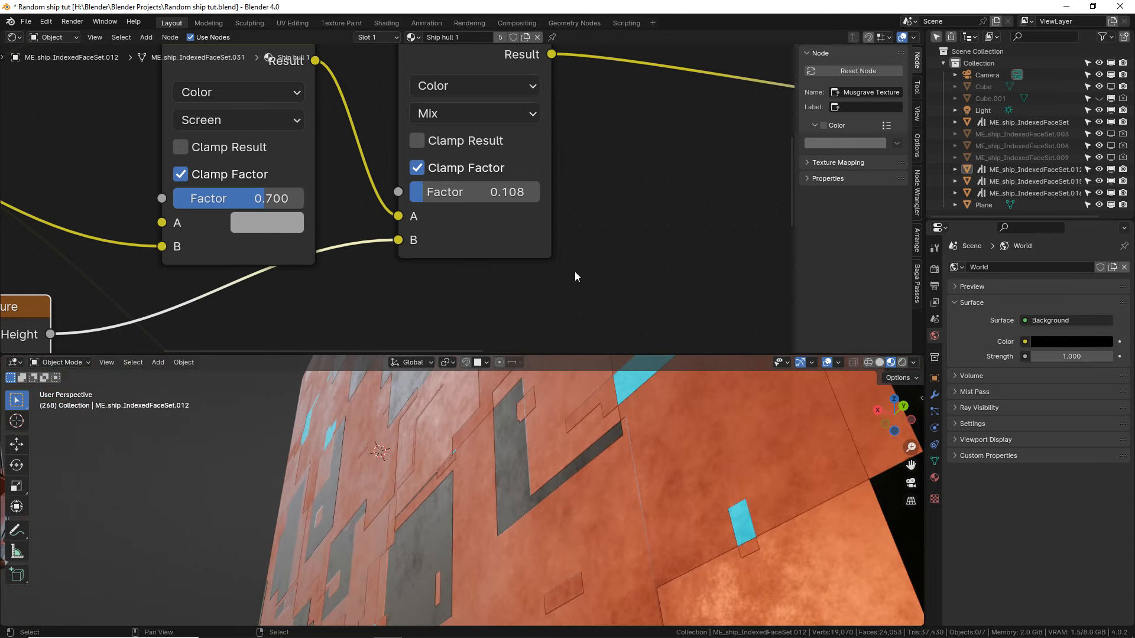
Change the Mix node's blending mode to Multiply and give the 3D viewport more height.
middle_drag(550, 201, 551, 224)
click(526, 135)
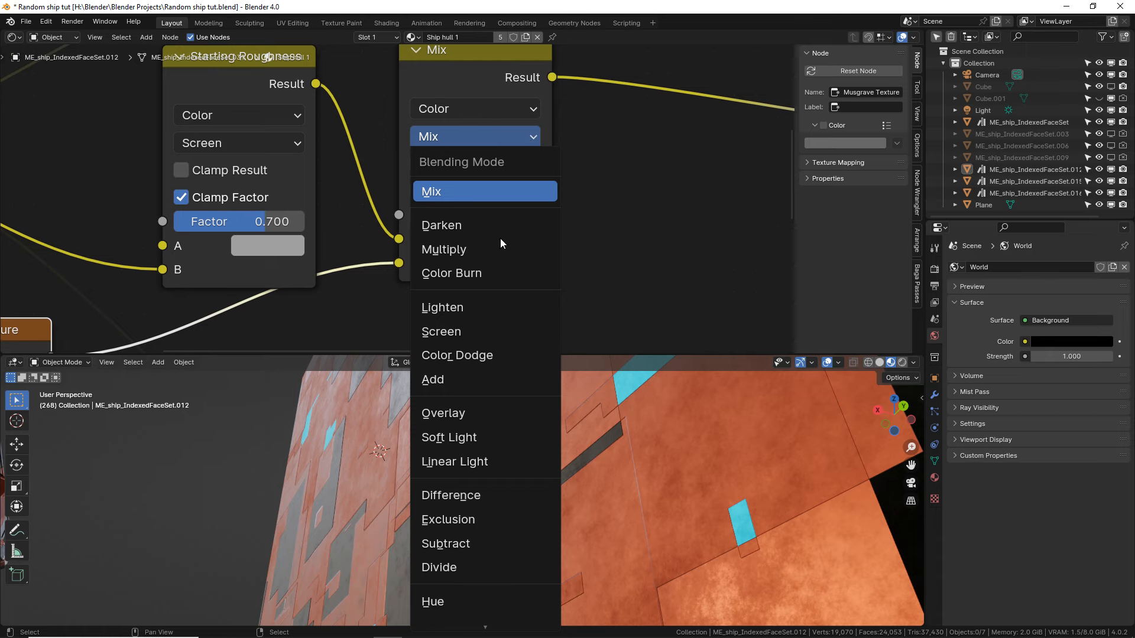
click(480, 250)
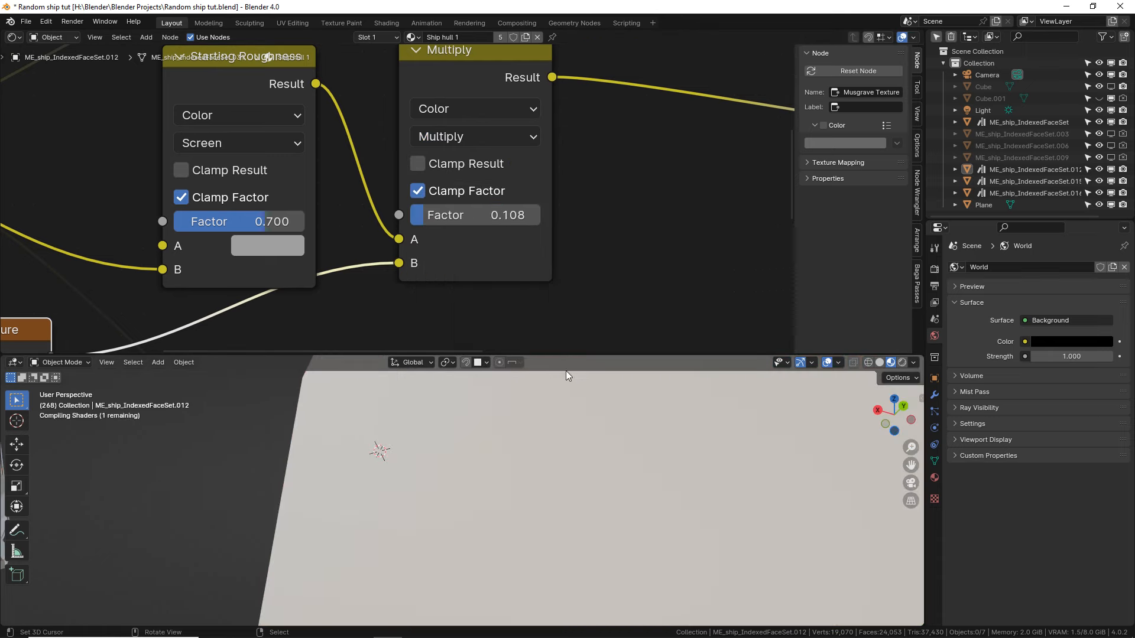
drag(578, 354, 584, 261)
middle_drag(539, 396, 556, 395)
Try the Screen blending mode on the node that mixes in the Musgrave Texture, with a factor of 0.633.
mouse_move(488, 175)
mouse_down()
mouse_move(549, 175)
mouse_move(445, 168)
mouse_move(514, 169)
mouse_move(460, 169)
mouse_move(488, 169)
mouse_up()
click(477, 88)
click(468, 285)
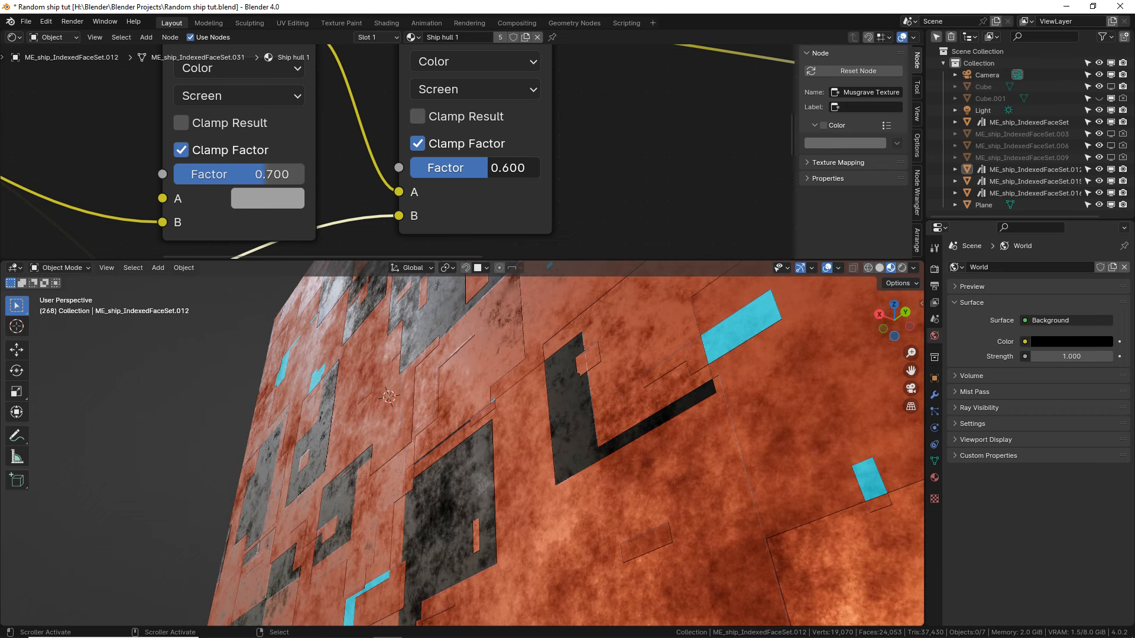
click(490, 94)
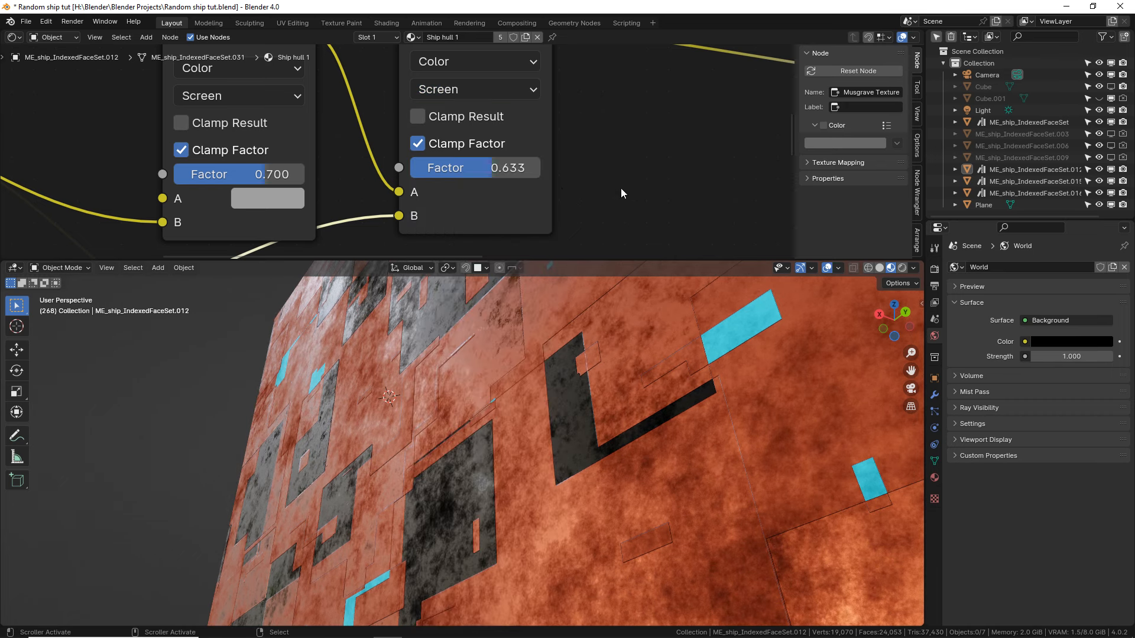
Try the Overlay blending mode on the Musgrave mixing node with a factor of 0.783.
click(504, 93)
click(501, 370)
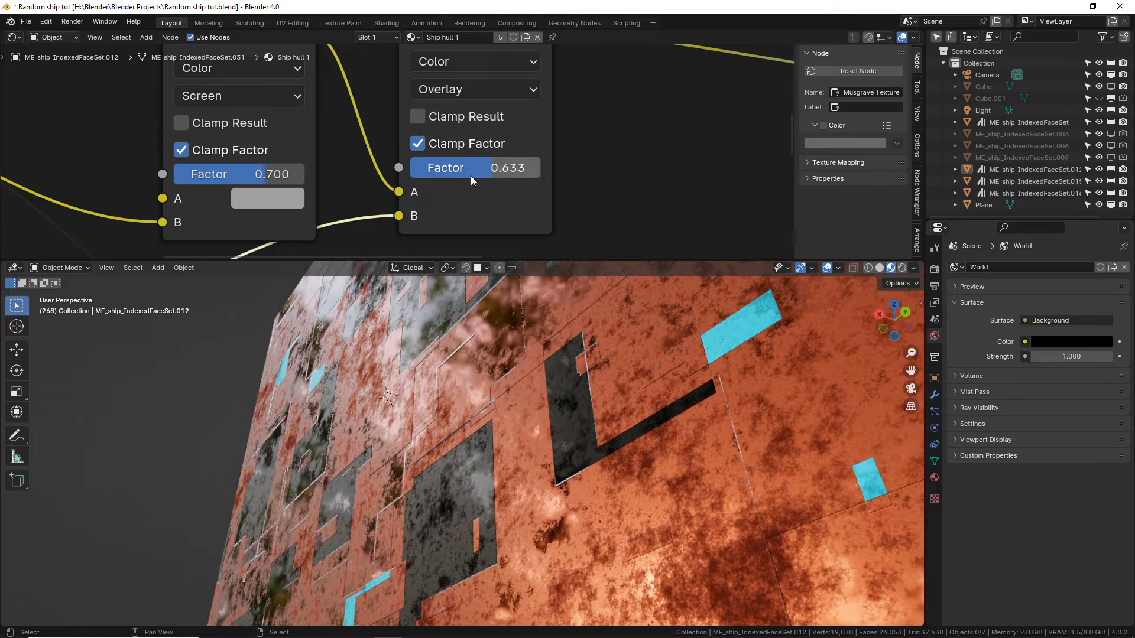
drag(492, 168, 506, 147)
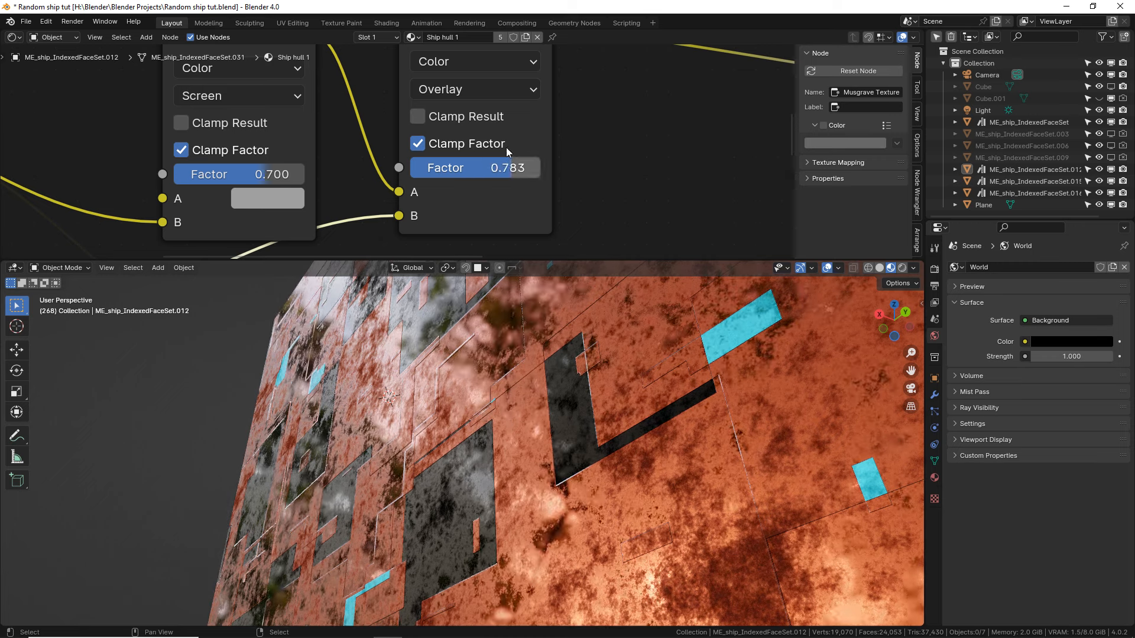
Set the Musgrave mixing node's blending mode back to Multiply with a factor of 0.233, and inspect the ship's hull up close.
click(483, 90)
click(477, 200)
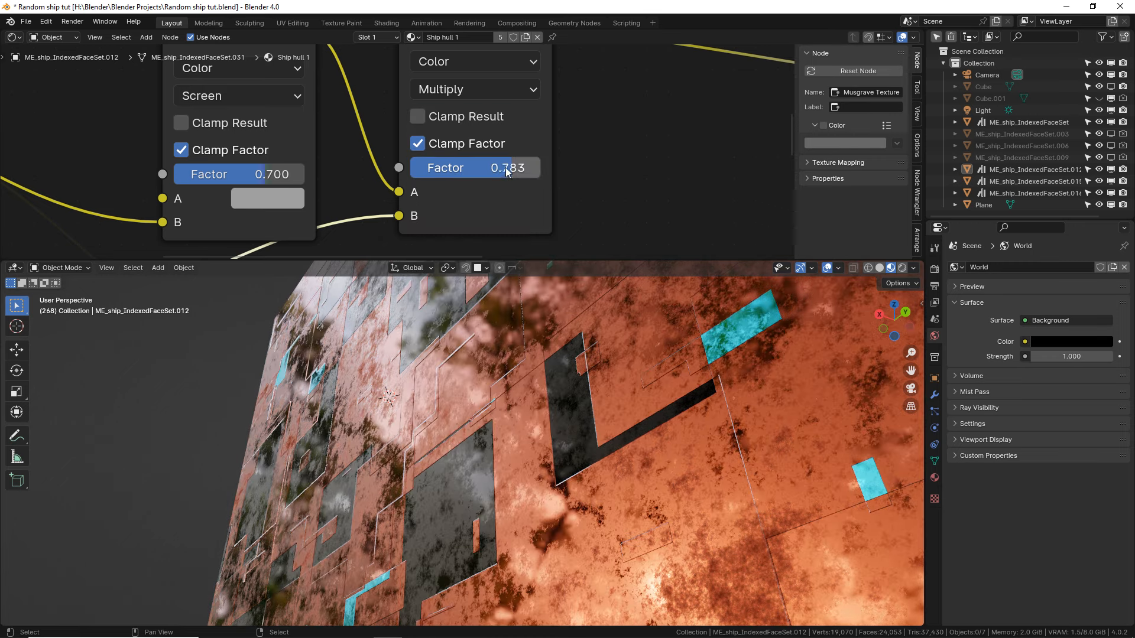
drag(513, 165, 447, 168)
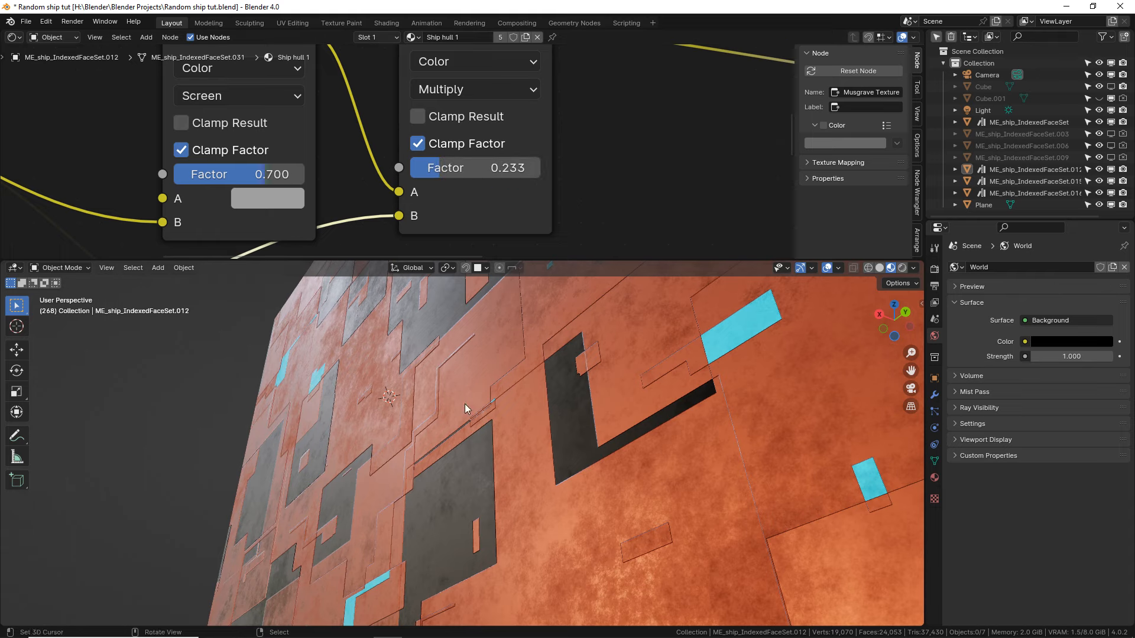
middle_drag(465, 403, 434, 439)
scroll(424, 442, down, 8)
scroll(322, 448, up, 4)
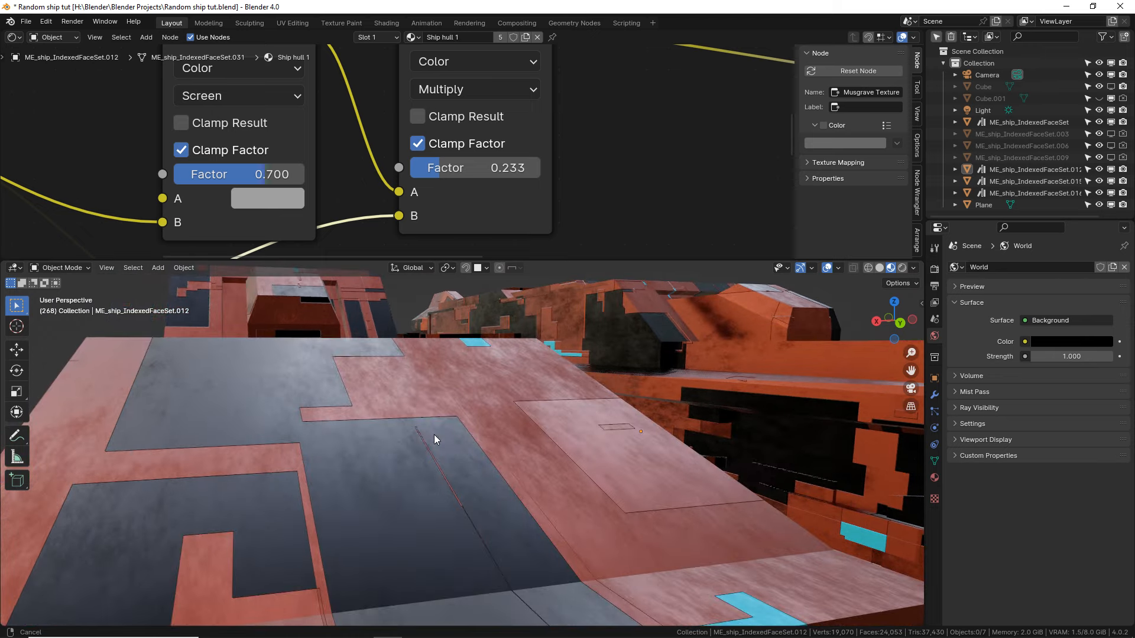
scroll(534, 162, down, 4)
middle_drag(534, 162, 412, 148)
scroll(452, 137, down, 1)
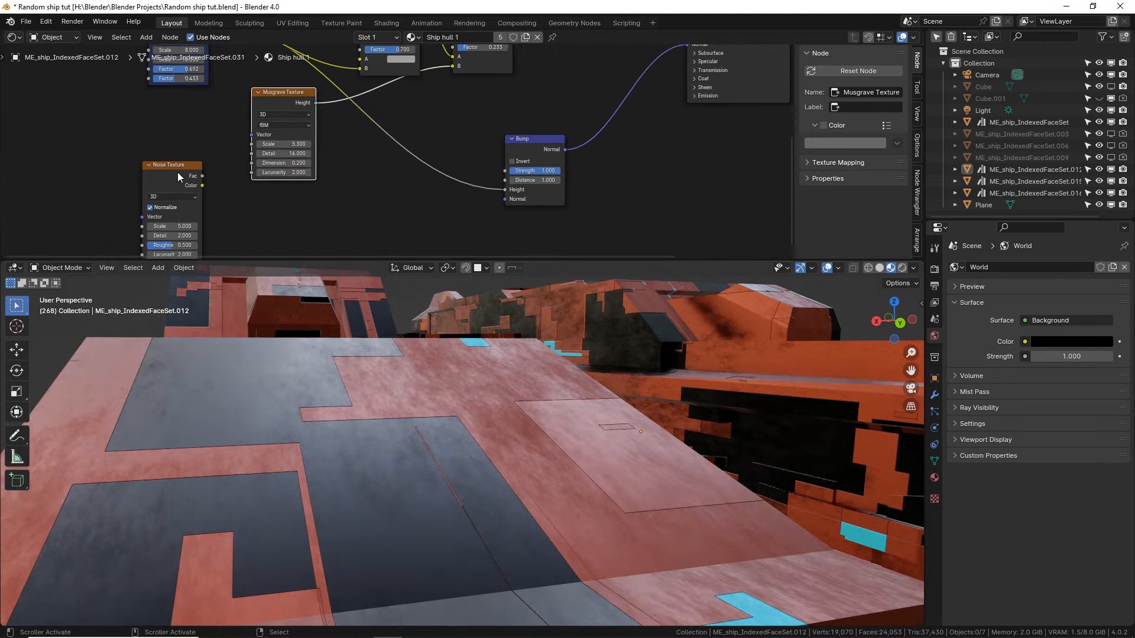
Move the Noise Texture node beneath the Musgrave Texture node and shift the Bump node to make room between them.
drag(177, 172, 282, 207)
drag(538, 151, 615, 119)
middle_drag(504, 143, 444, 111)
middle_drag(322, 173, 363, 140)
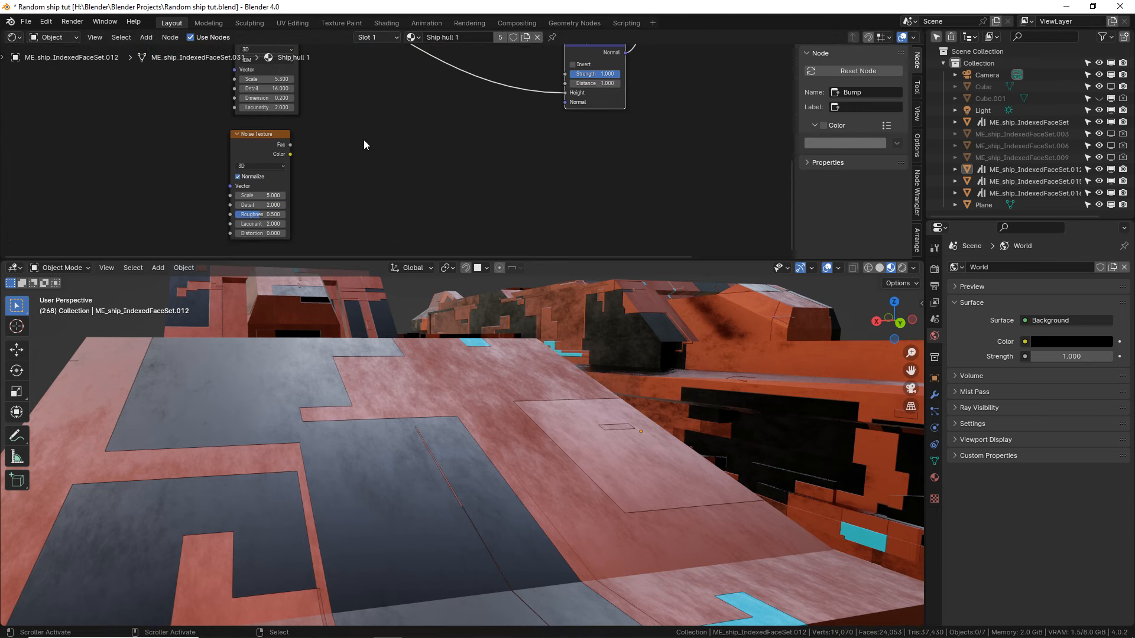
Add a Color Ramp node, feed the Noise Texture's Fac output into it, and preview the ramp on the ship.
scroll(363, 142, up, 2)
middle_drag(247, 147, 267, 122)
click(267, 122)
key(shift+a)
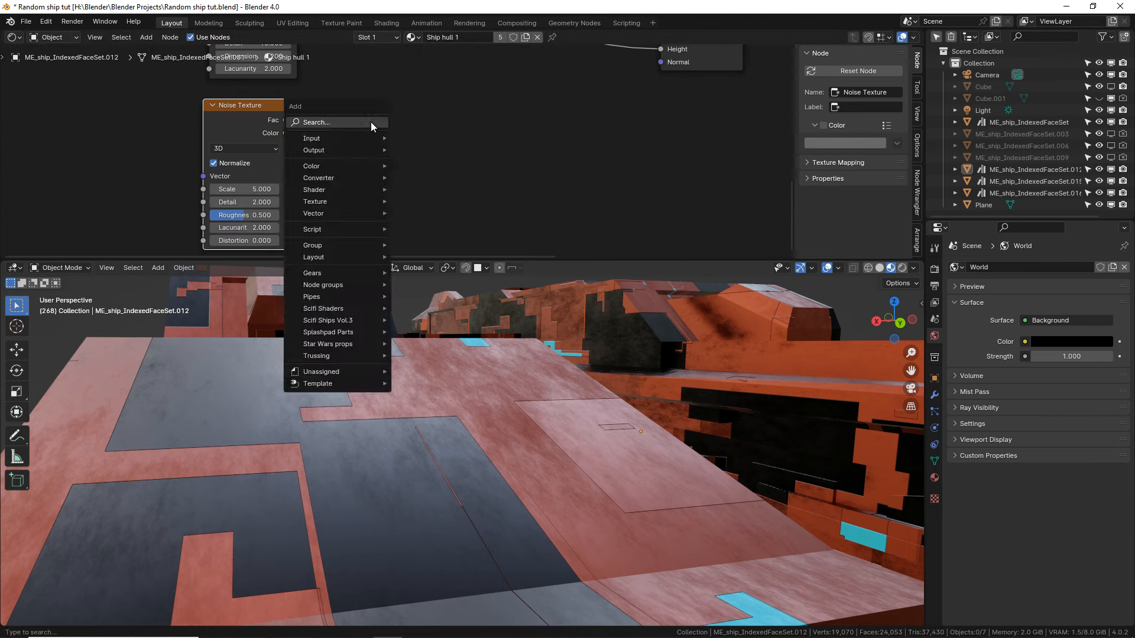
click(371, 122)
text(ramp)
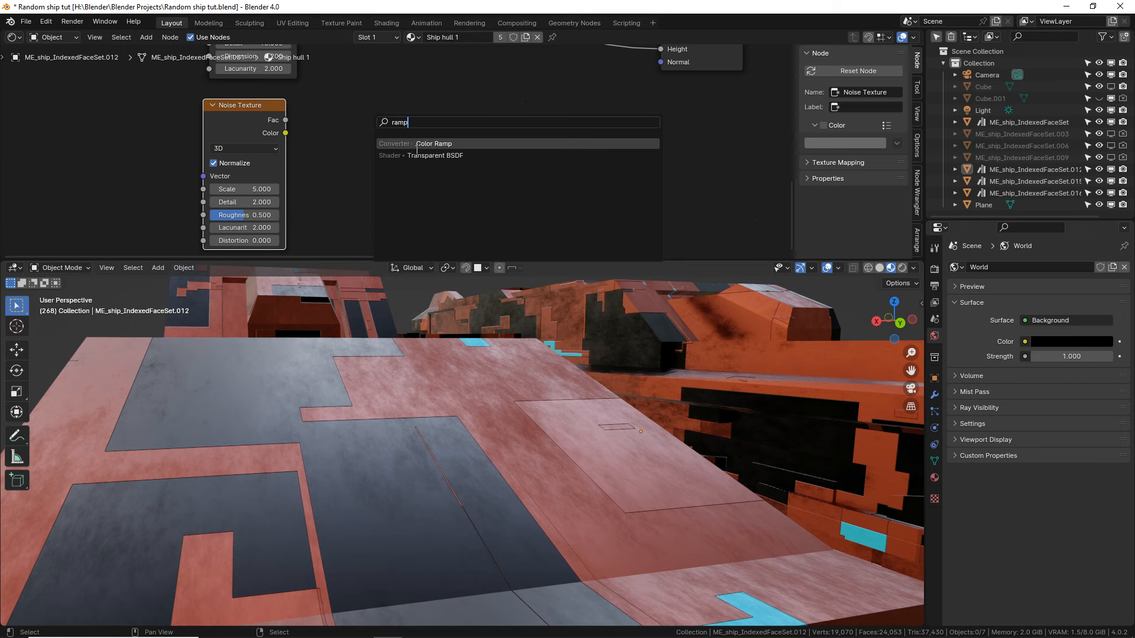
click(424, 144)
click(414, 143)
drag(286, 120, 389, 128)
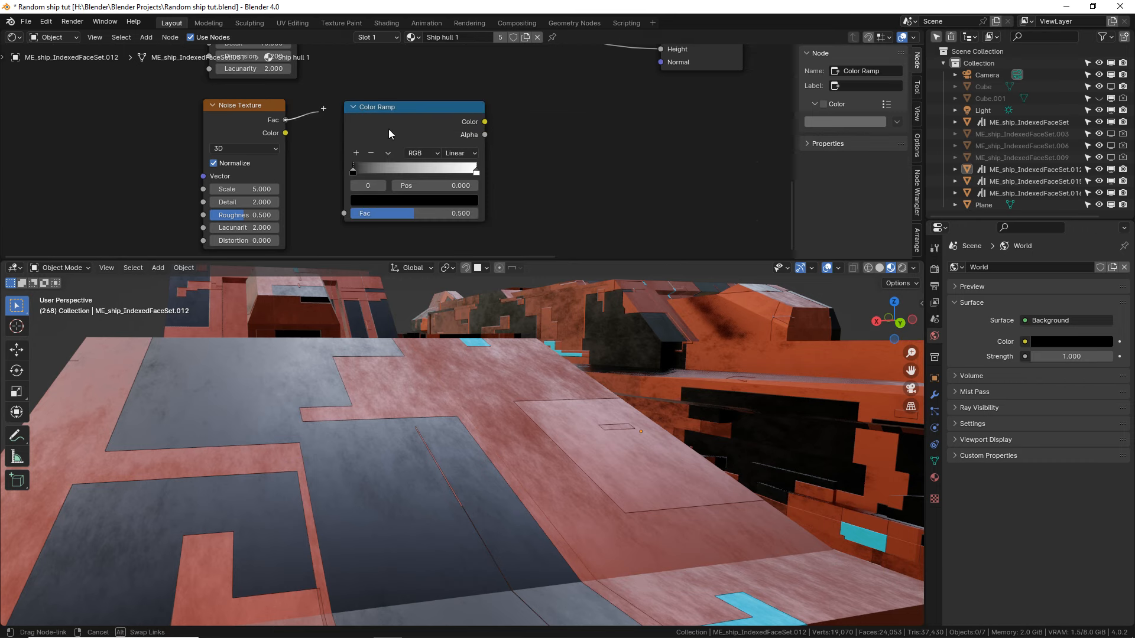
ctrl+shift+click(438, 132)
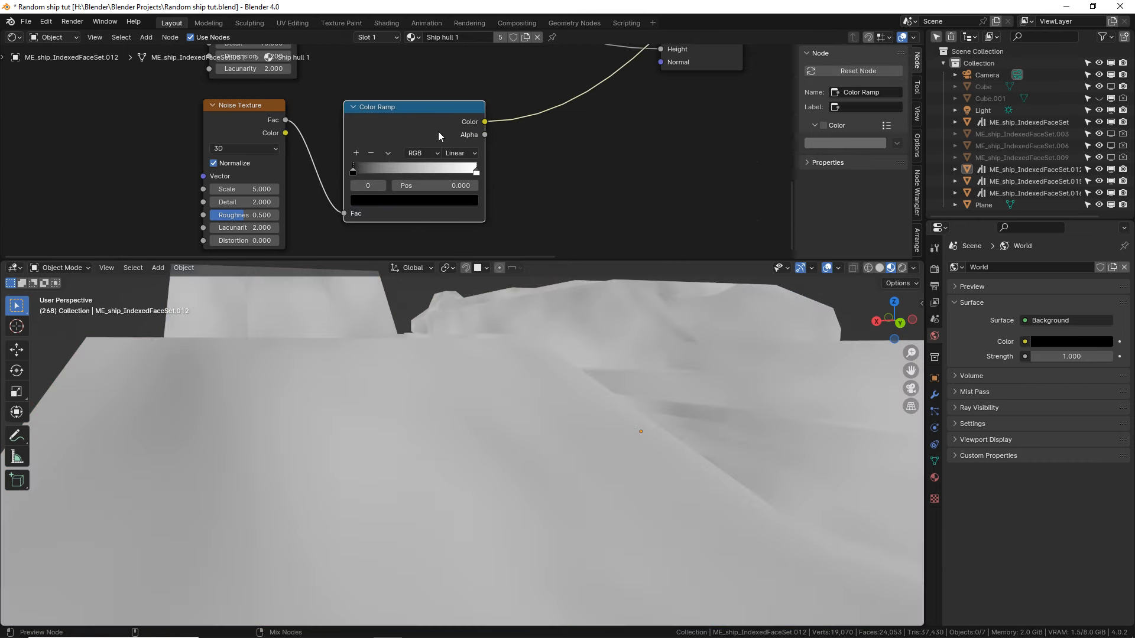
Bring the Color Ramp's black and white stops close together for hard-edged patches, with the white stop at 0.491.
drag(393, 172, 447, 171)
drag(471, 171, 405, 172)
scroll(436, 413, down, 8)
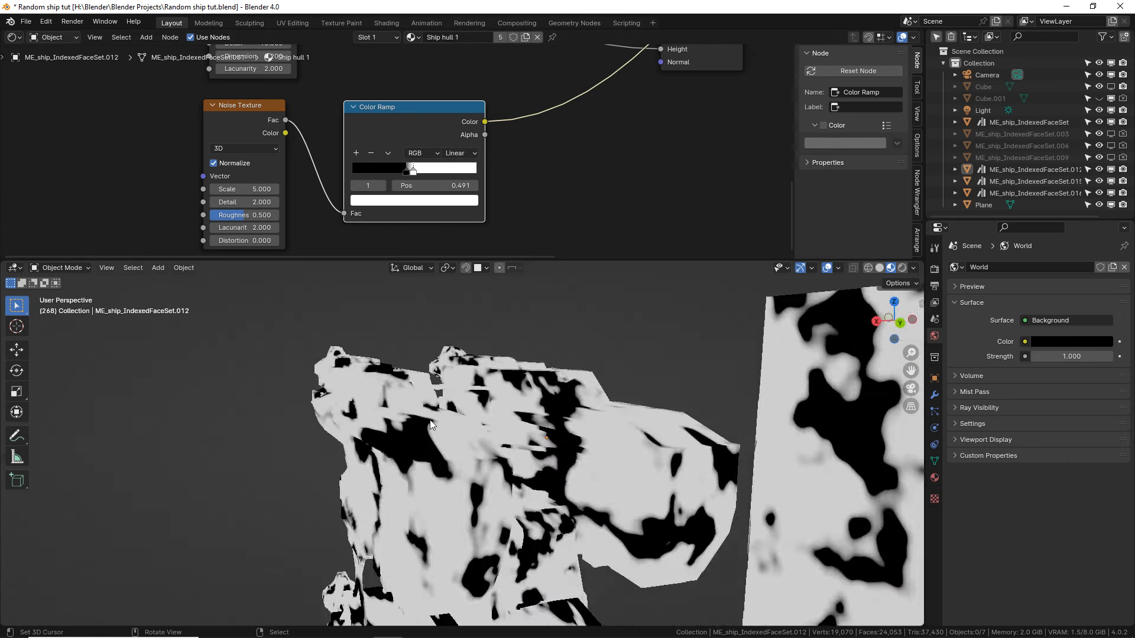
mouse_move(437, 412)
middle_down()
mouse_move(453, 417)
mouse_move(434, 414)
middle_up()
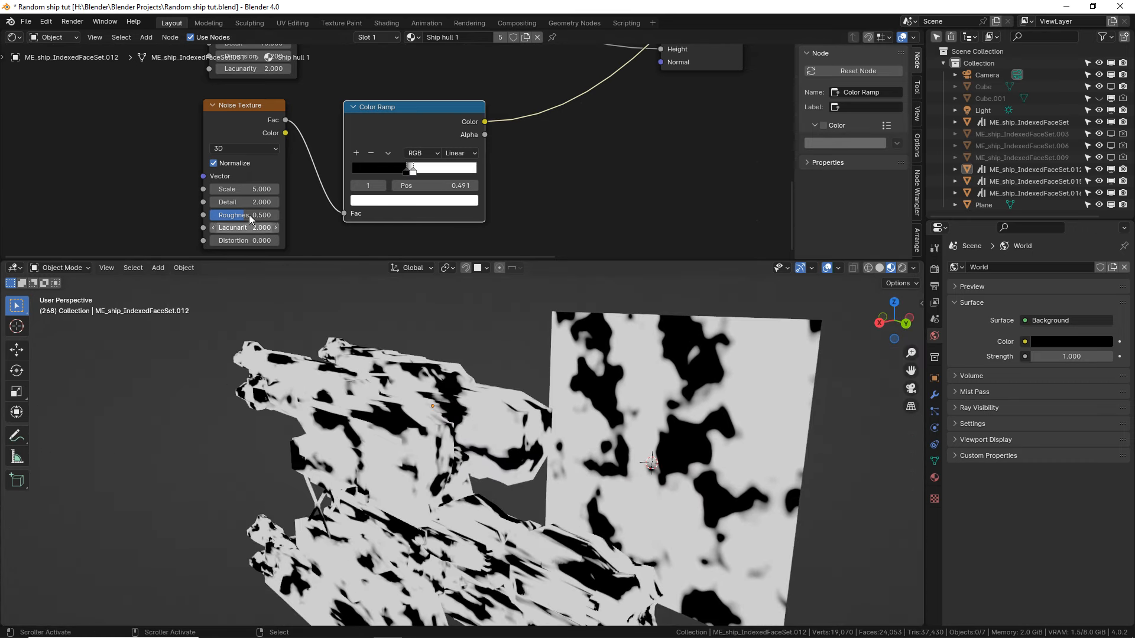
Set the Noise Texture's Detail to 15 and Roughness to 0.850, and shift the Color Ramp's white stop to 0.427.
drag(231, 205, 266, 222)
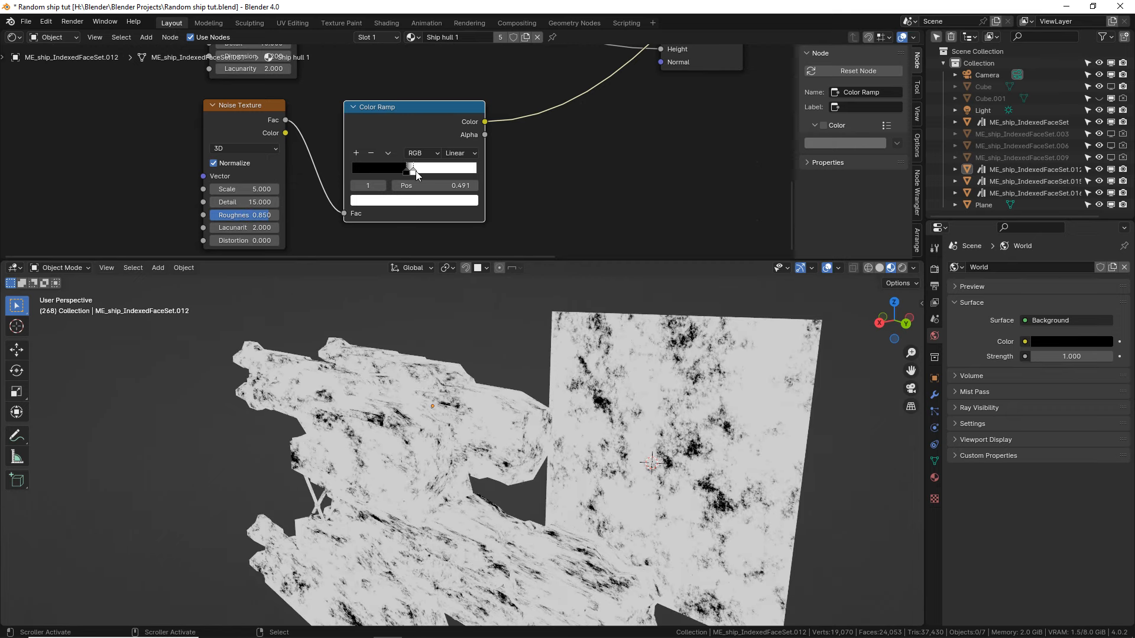
mouse_move(416, 171)
mouse_down()
mouse_move(430, 171)
mouse_move(402, 170)
mouse_up()
drag(415, 170, 406, 170)
scroll(430, 438, up, 4)
middle_drag(375, 428, 393, 433)
Set the Noise Texture's Scale to 1.100 and move the Color Ramp's black stop to 0.405.
drag(246, 189, 207, 189)
scroll(492, 418, down, 2)
middle_drag(492, 418, 519, 395)
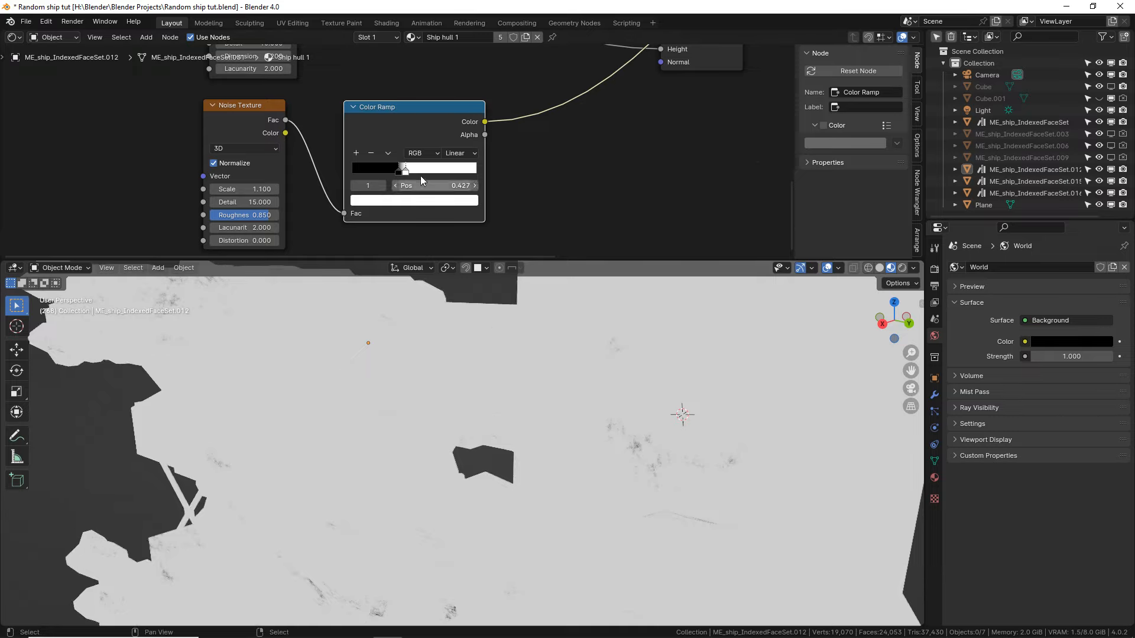
drag(420, 172, 402, 174)
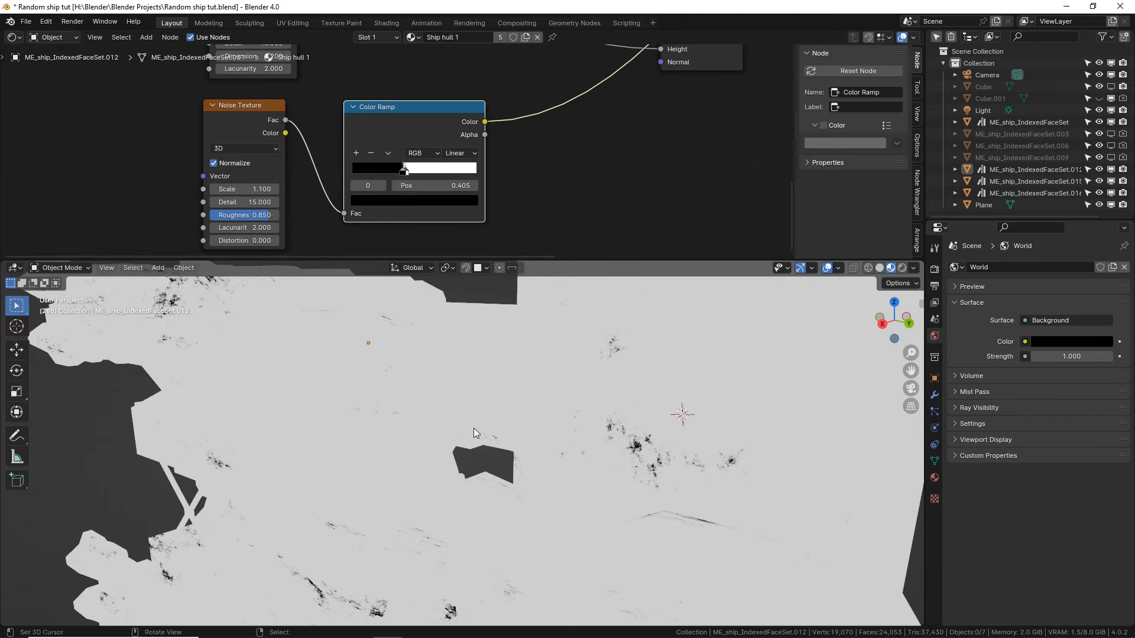
mouse_move(474, 428)
middle_down()
mouse_move(463, 382)
mouse_move(446, 410)
mouse_move(473, 423)
middle_up()
scroll(570, 194, down, 2)
Darken the Color Ramp's white stop to grey by setting its HSV value to 0.5.
scroll(438, 176, up, 4)
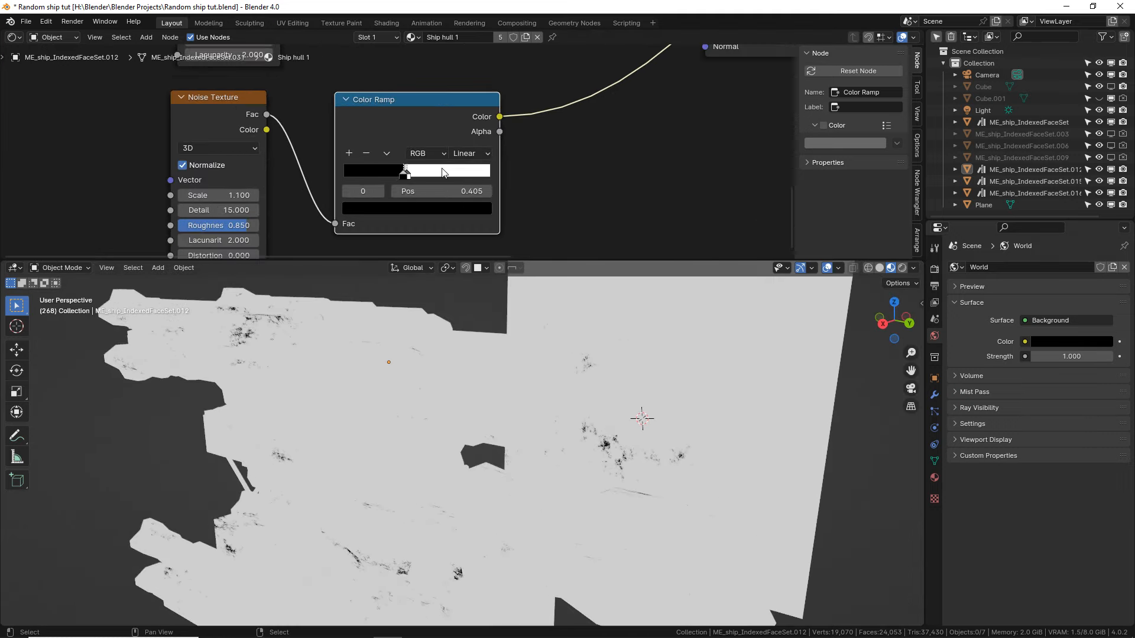
scroll(411, 179, up, 2)
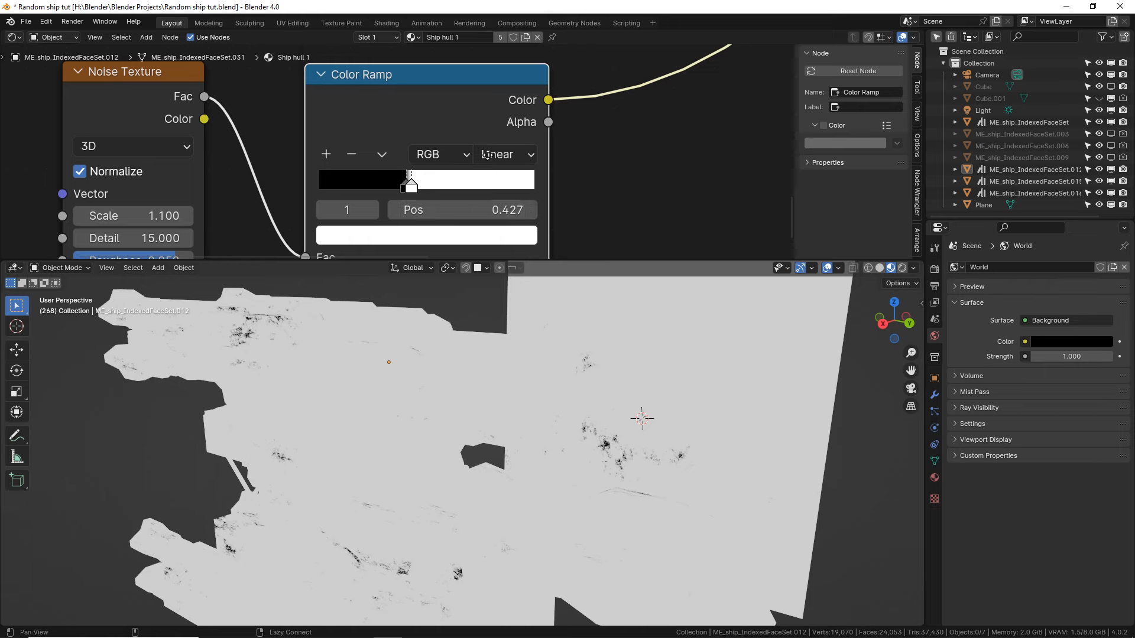
middle_drag(487, 155, 486, 125)
click(478, 210)
click(450, 493)
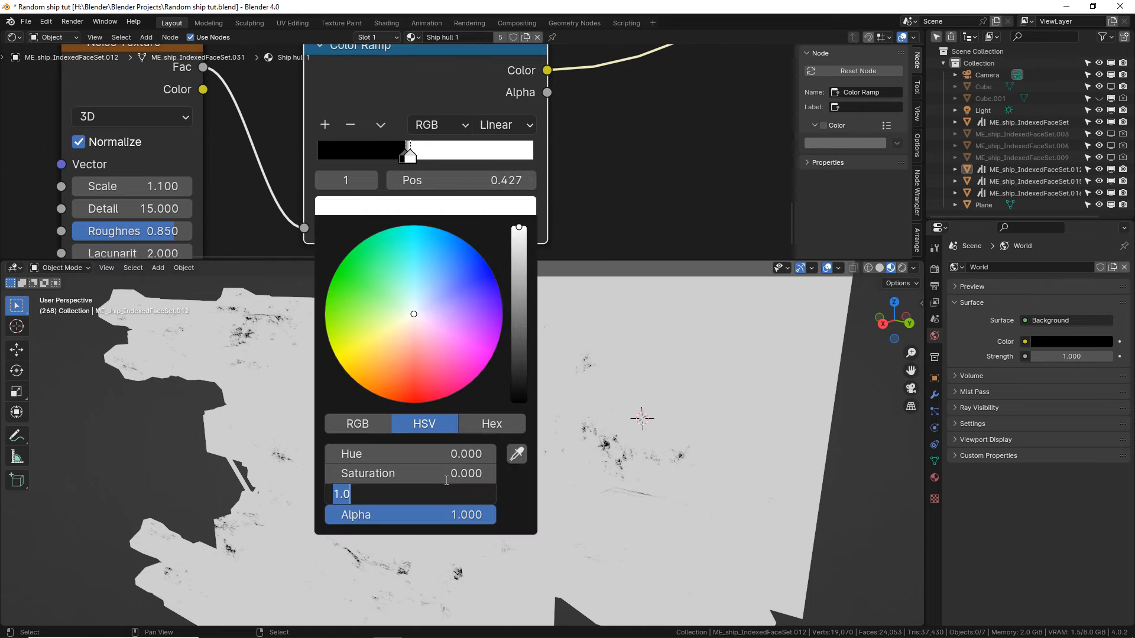
text(.5)
key(Return)
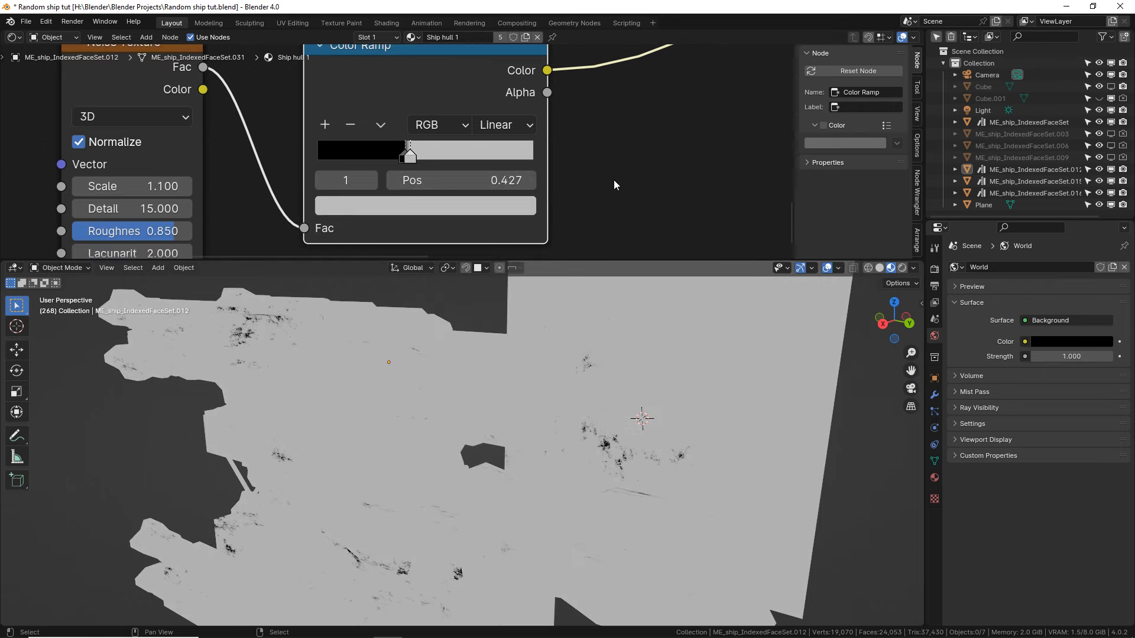
Add a Mix Color node and insert it into the link feeding the Bump node's Height input.
scroll(615, 175, down, 1)
middle_drag(628, 129, 337, 140)
click(552, 116)
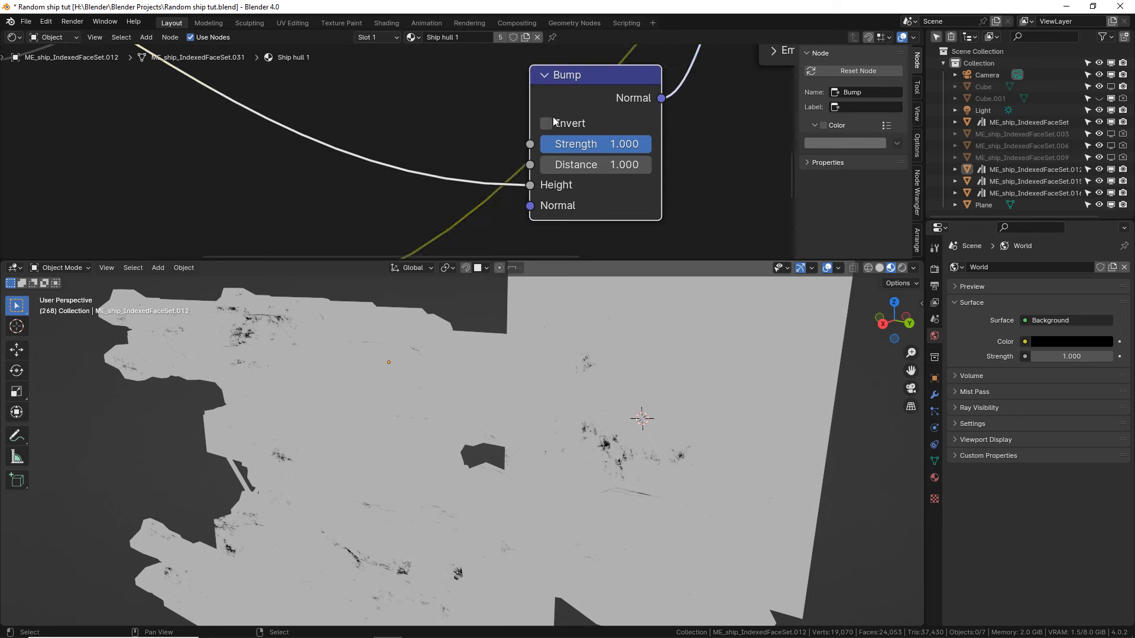
middle_drag(425, 172, 474, 154)
key(shift+a)
text(mix)
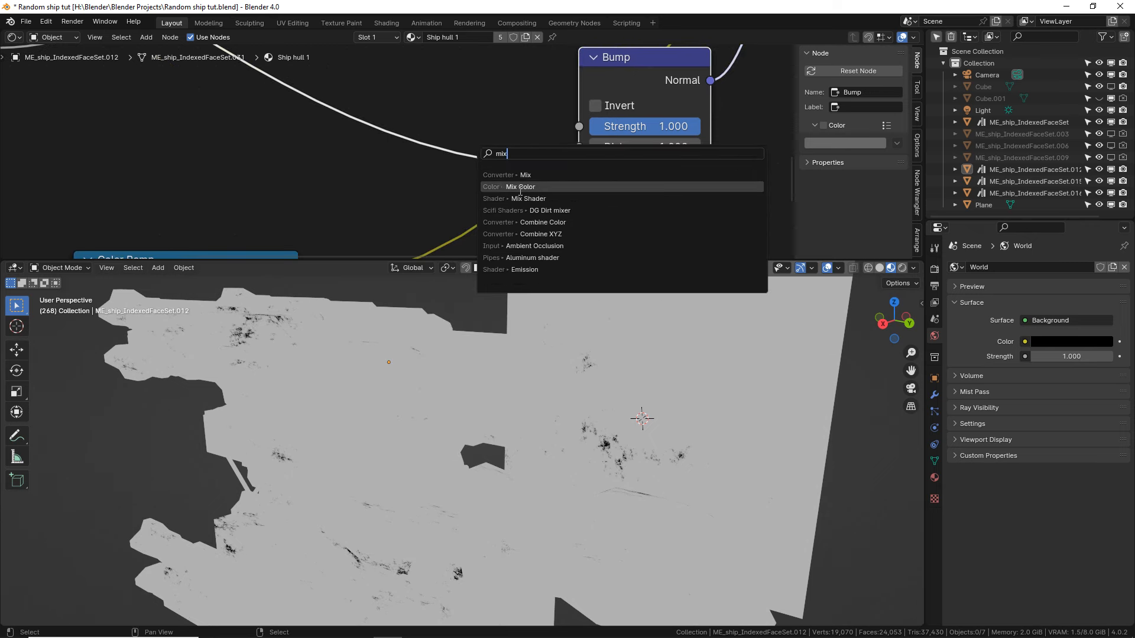
key(Return)
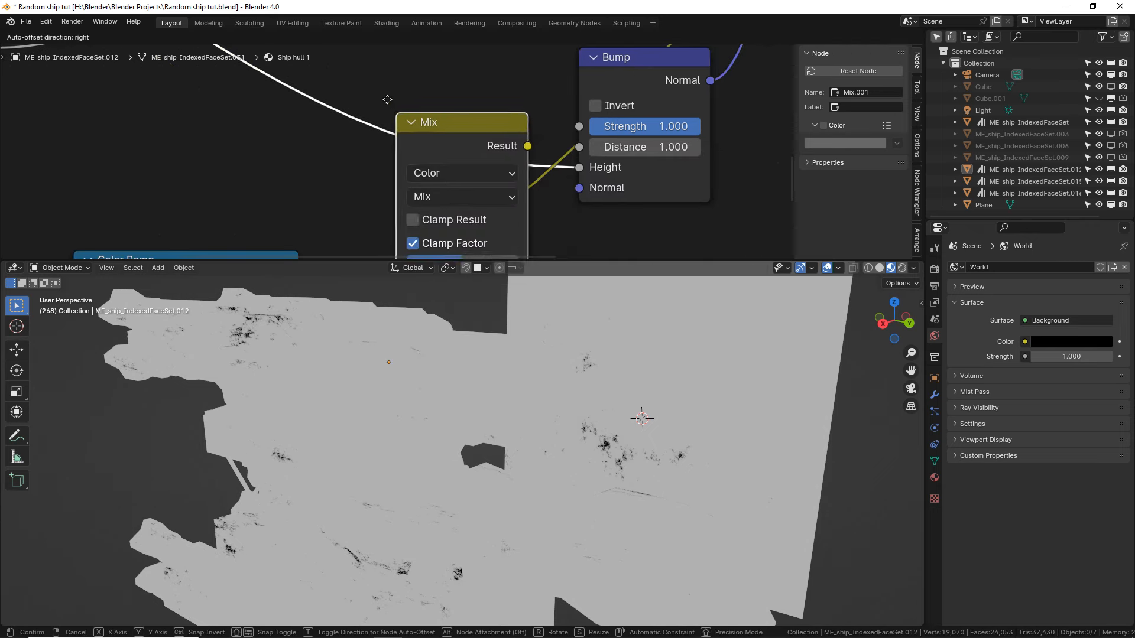
click(432, 141)
scroll(433, 141, down, 3)
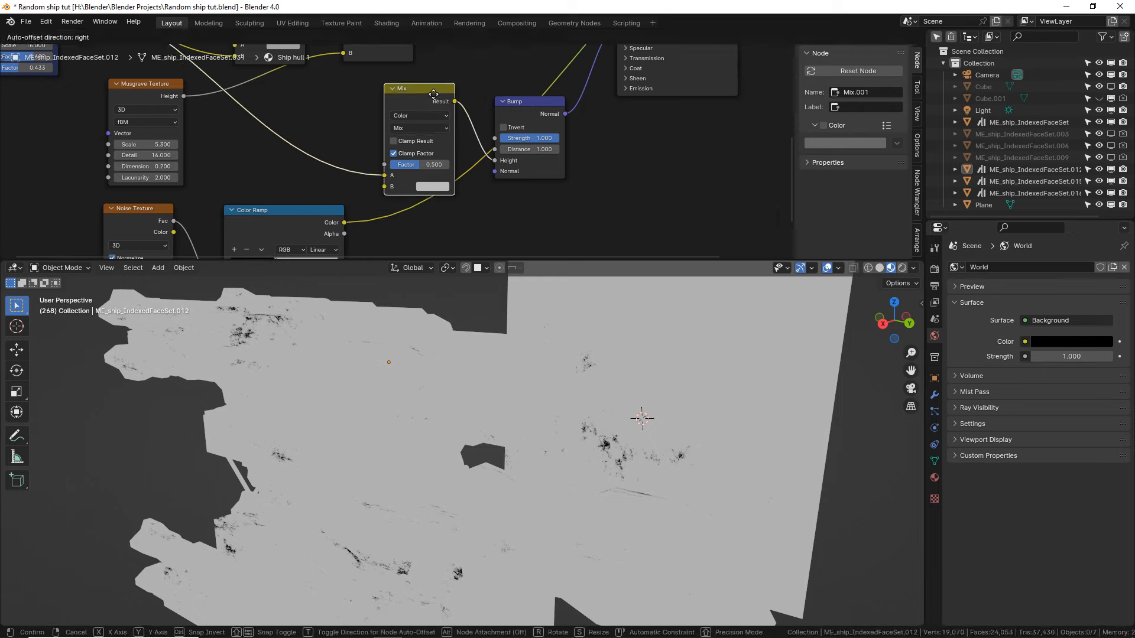
Connect the Color Ramp's Color output to the Mix node's B input and preview the Principled BSDF on the ship again.
middle_drag(374, 209, 409, 179)
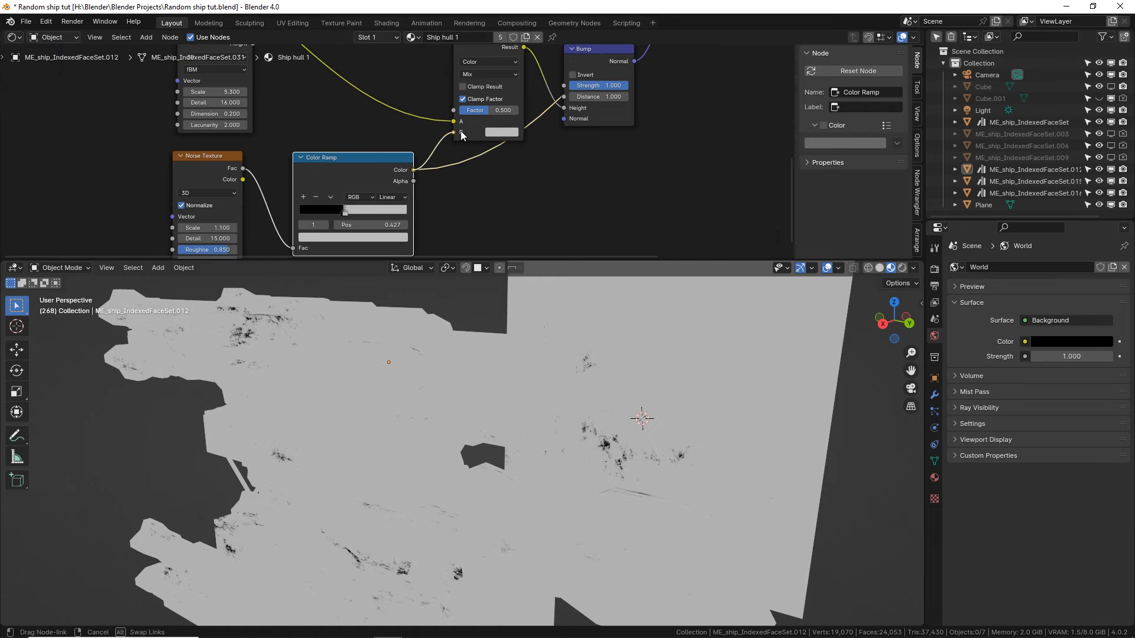
mouse_move(636, 118)
middle_down()
mouse_move(466, 235)
mouse_move(428, 281)
middle_up()
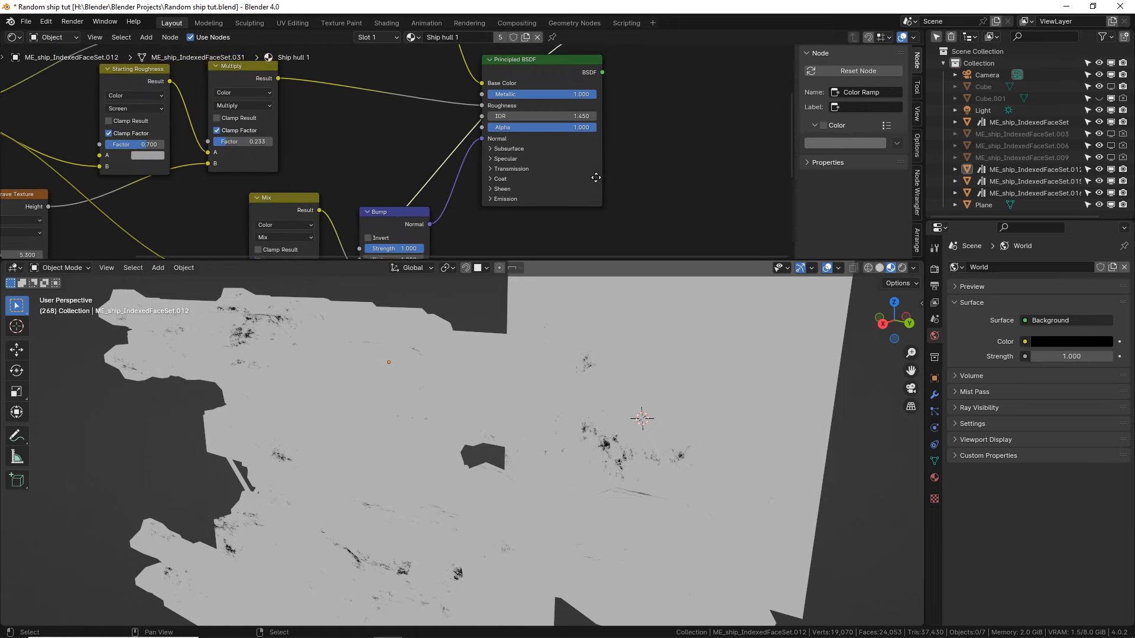
middle_drag(596, 177, 603, 220)
ctrl+shift+click(573, 101)
middle_drag(443, 171, 612, 9)
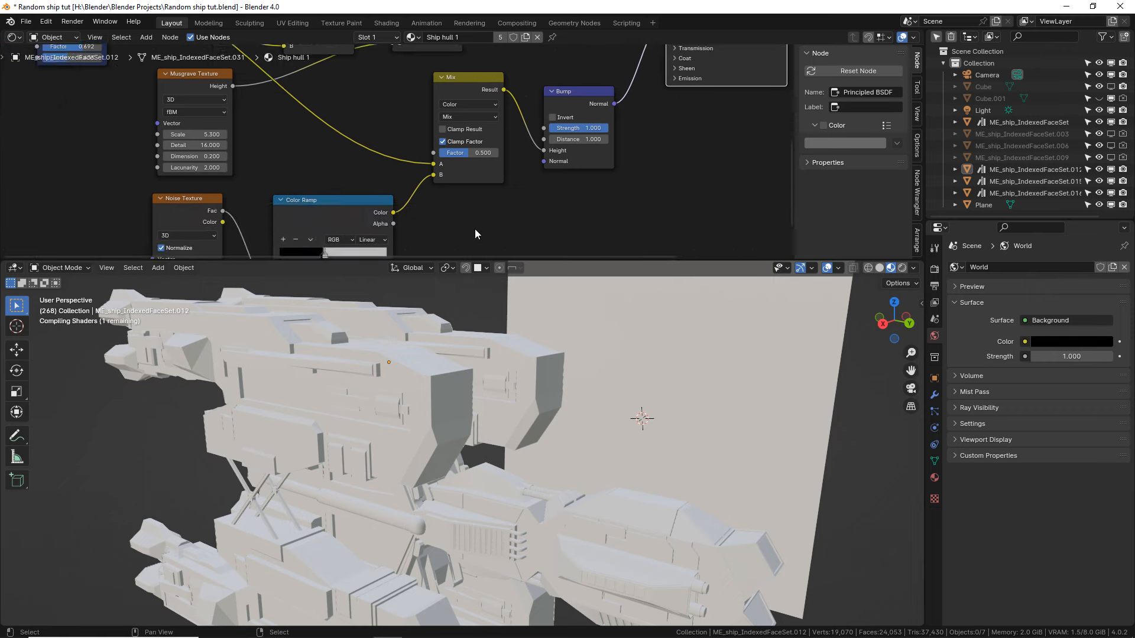
middle_drag(431, 213, 510, 145)
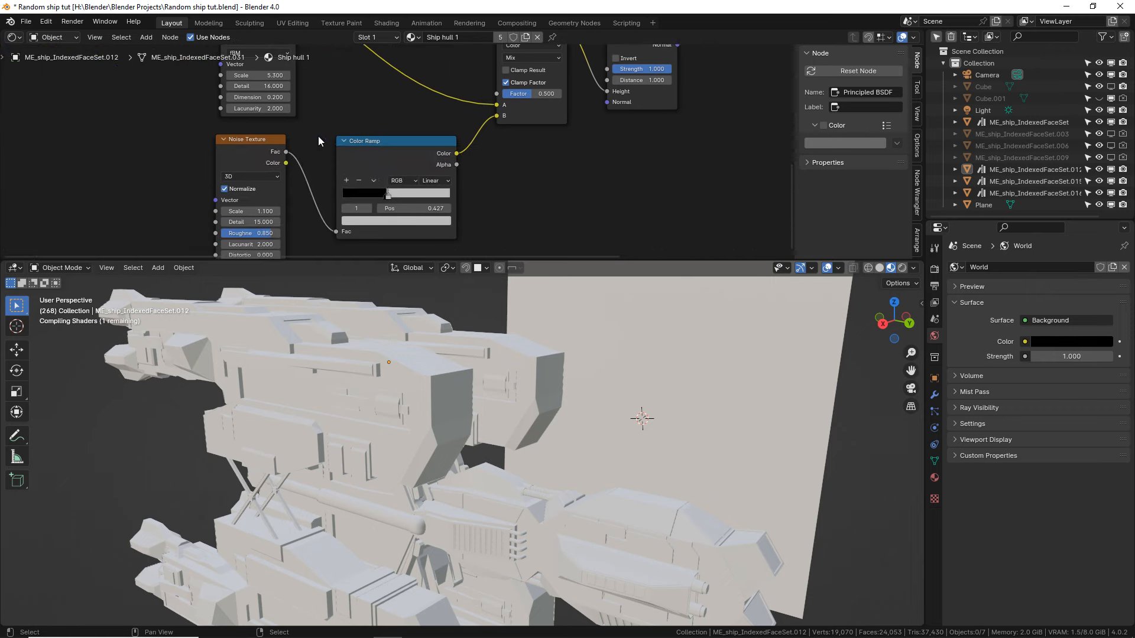
Try factors of 0.350 and 0 on the Mix node feeding the Bump, then set the factor to 0.563.
click(268, 155)
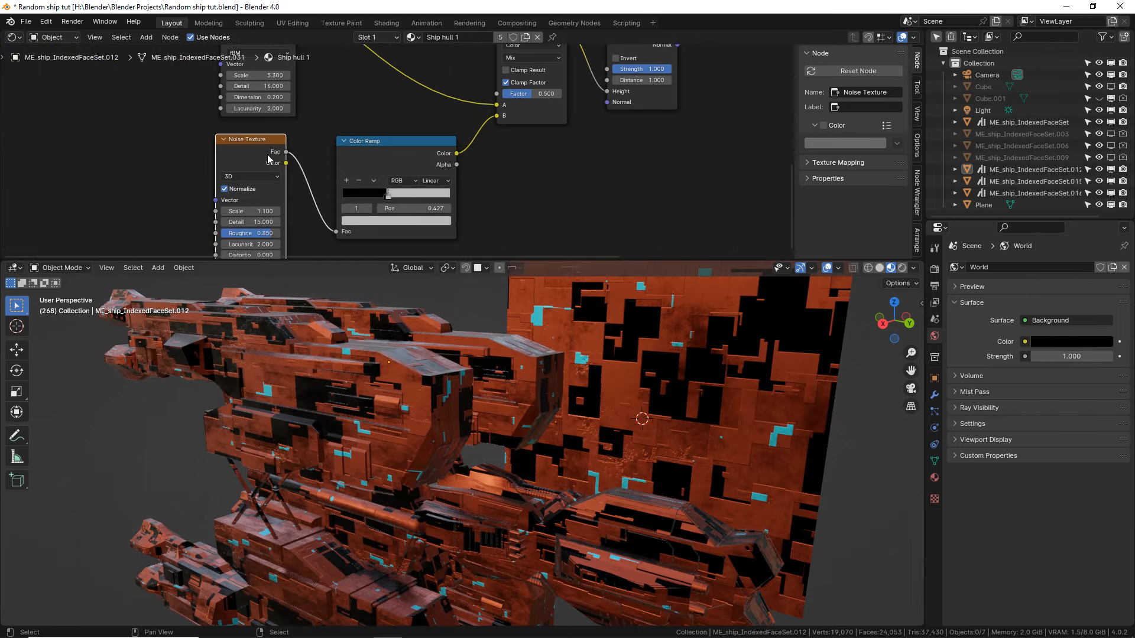
click(390, 167)
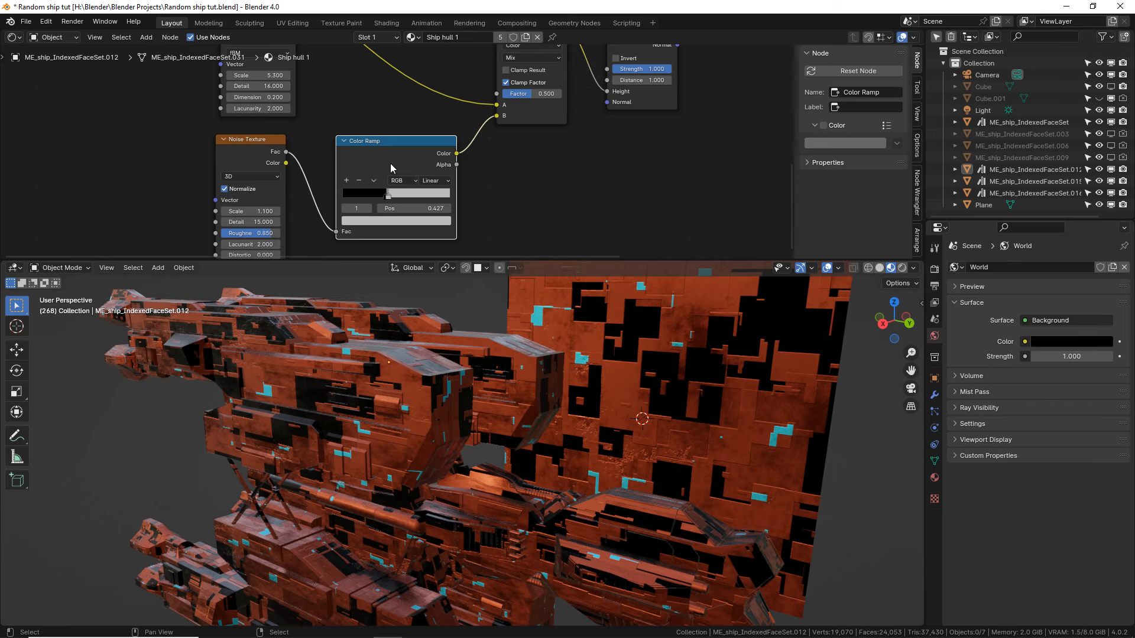
scroll(394, 163, up, 4)
middle_drag(540, 56, 403, 172)
drag(421, 108, 431, 99)
middle_drag(282, 126, 256, 52)
scroll(451, 474, up, 4)
shift+middle_drag(396, 435, 585, 433)
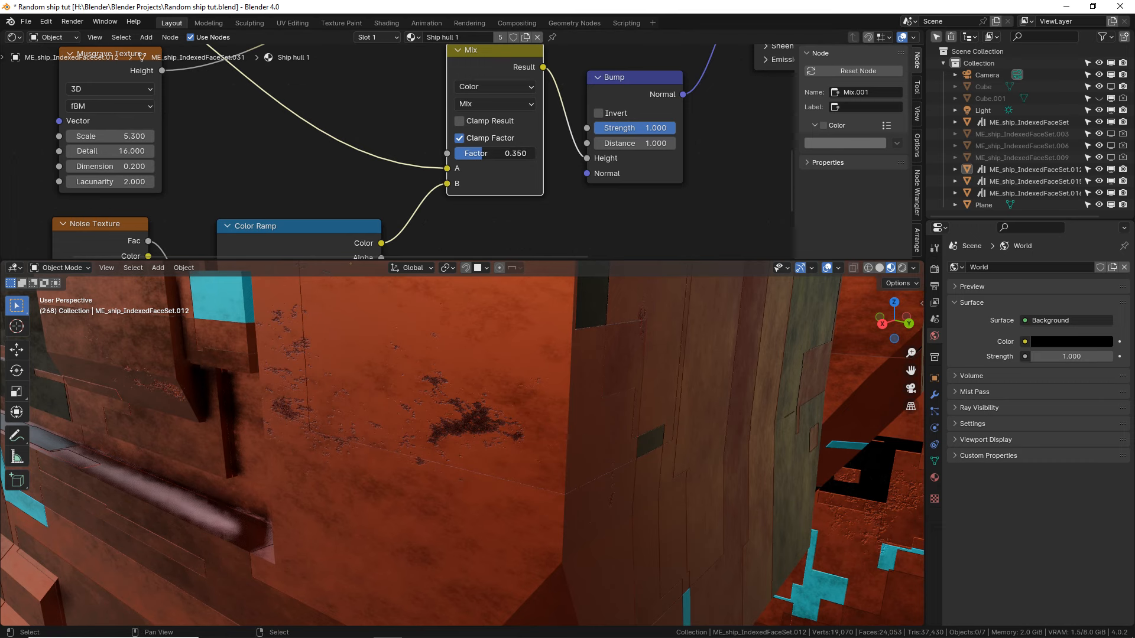
drag(455, 150, 456, 158)
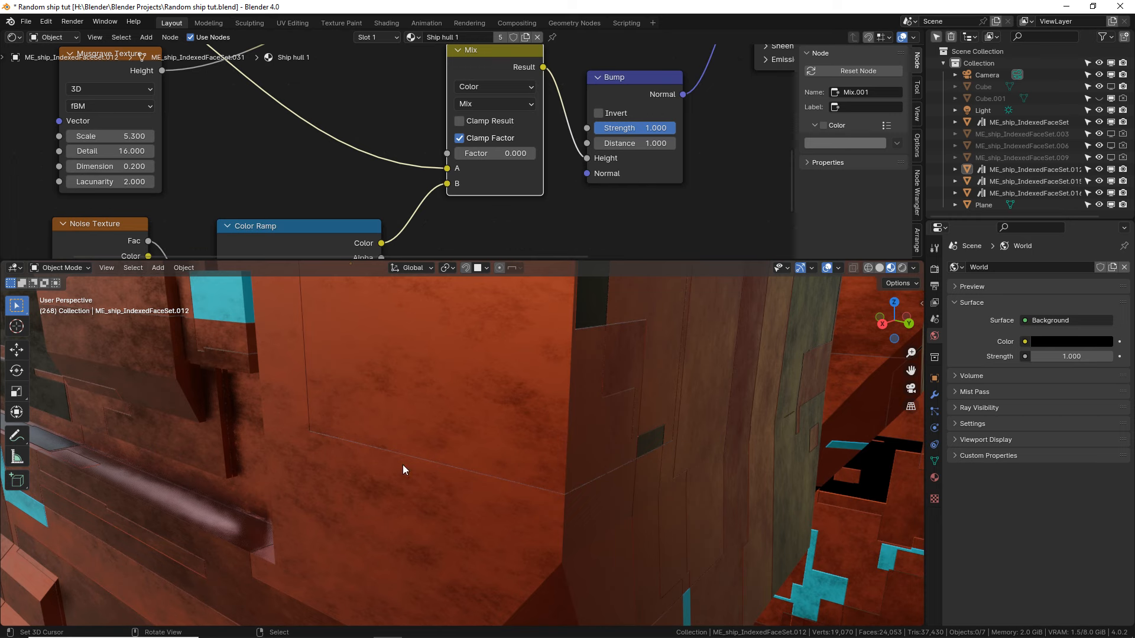
drag(512, 160, 514, 160)
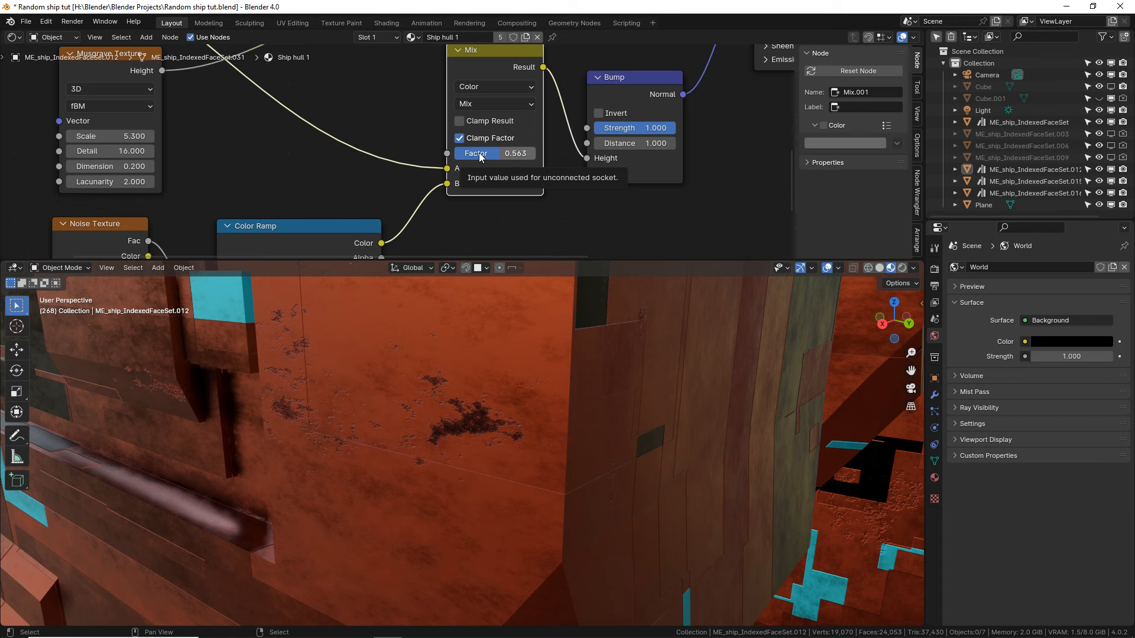
Soften the damage edges by moving the Color Ramp's black stop to 0.391.
middle_drag(378, 248, 476, 163)
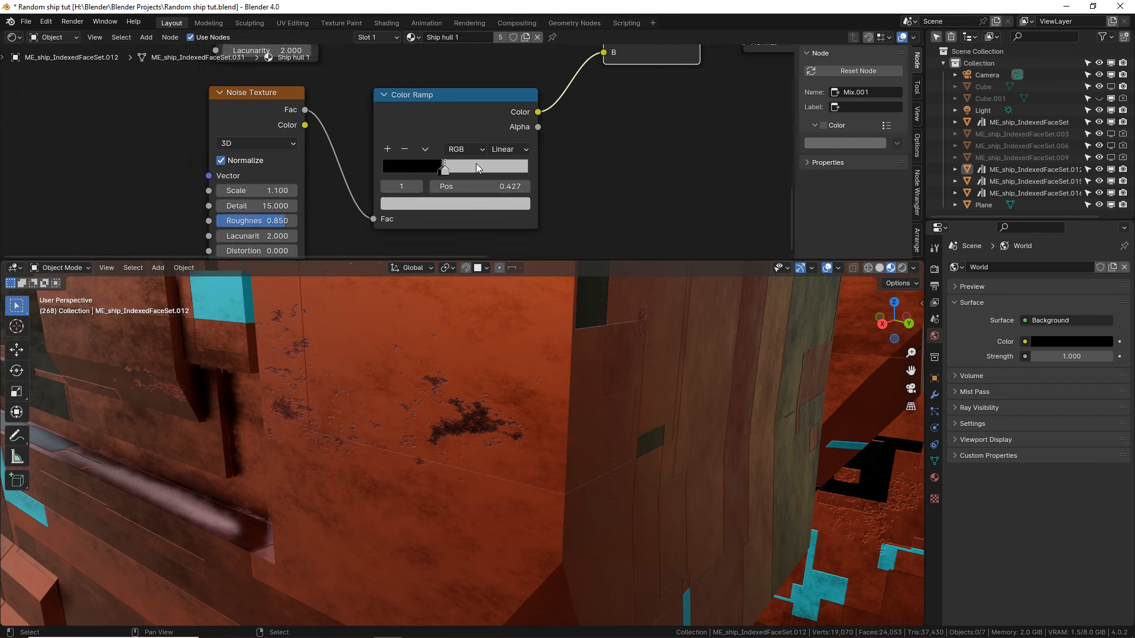
scroll(476, 163, up, 3)
scroll(412, 165, up, 1)
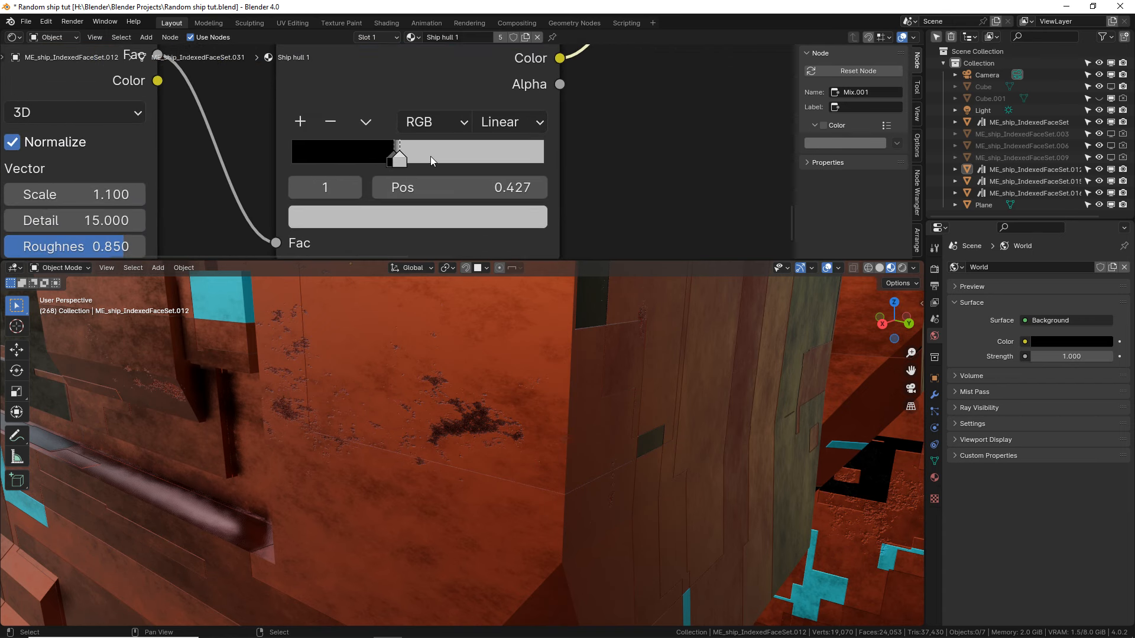
drag(389, 161, 376, 161)
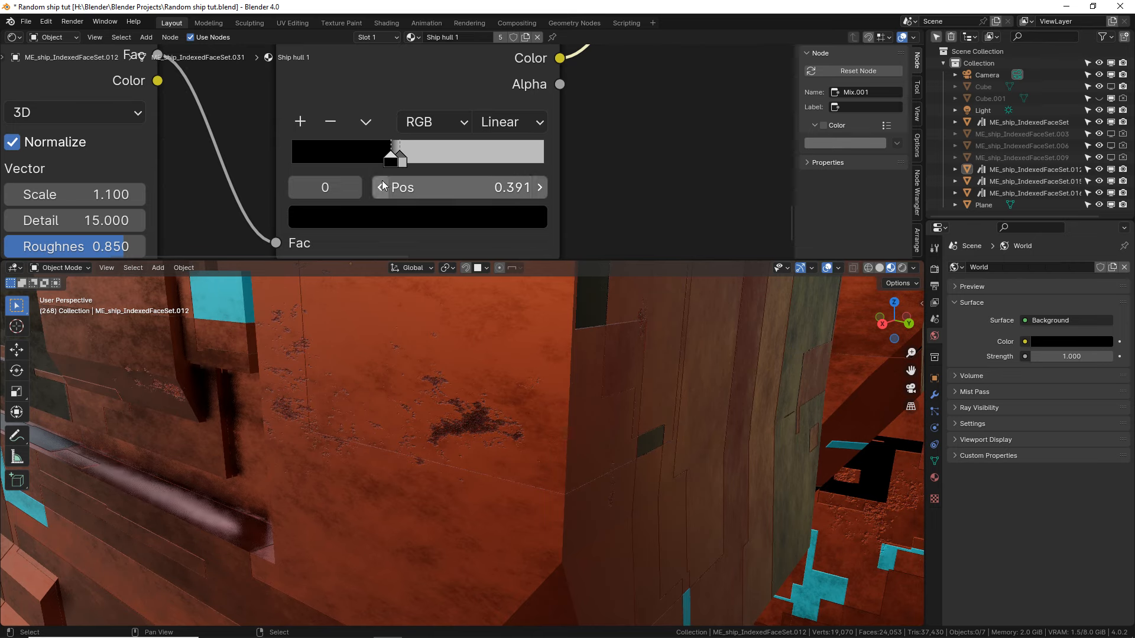
Set the Noise Texture's Scale to 1.060 and Roughness to 0.892 while checking the damage patches on the hull up close.
scroll(491, 381, down, 8)
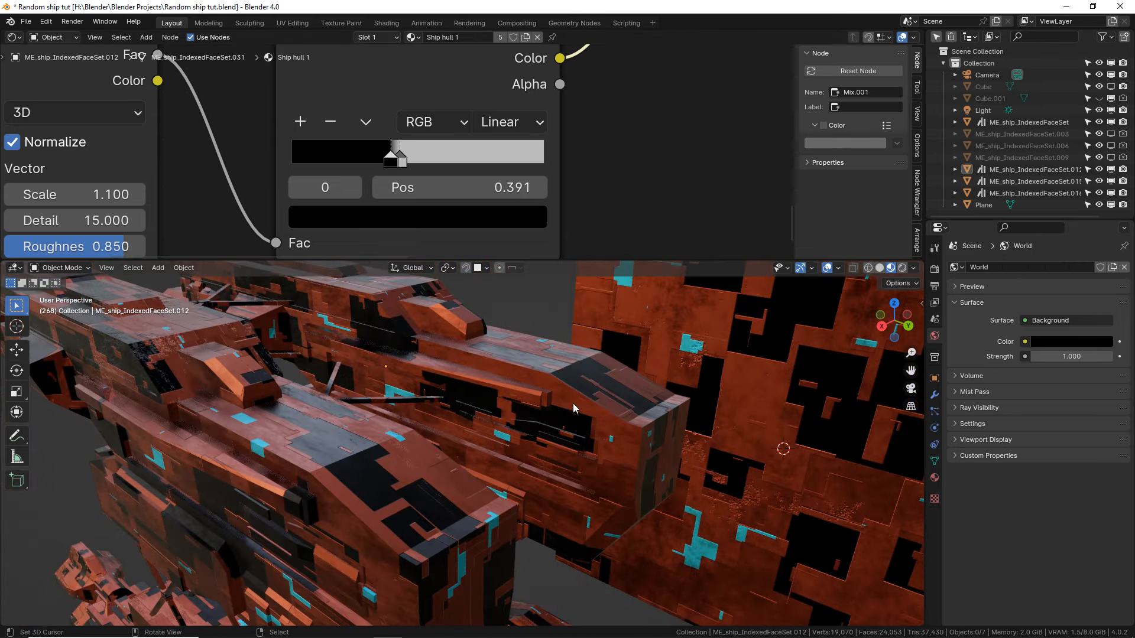
scroll(400, 417, up, 3)
shift+middle_drag(547, 377, 445, 427)
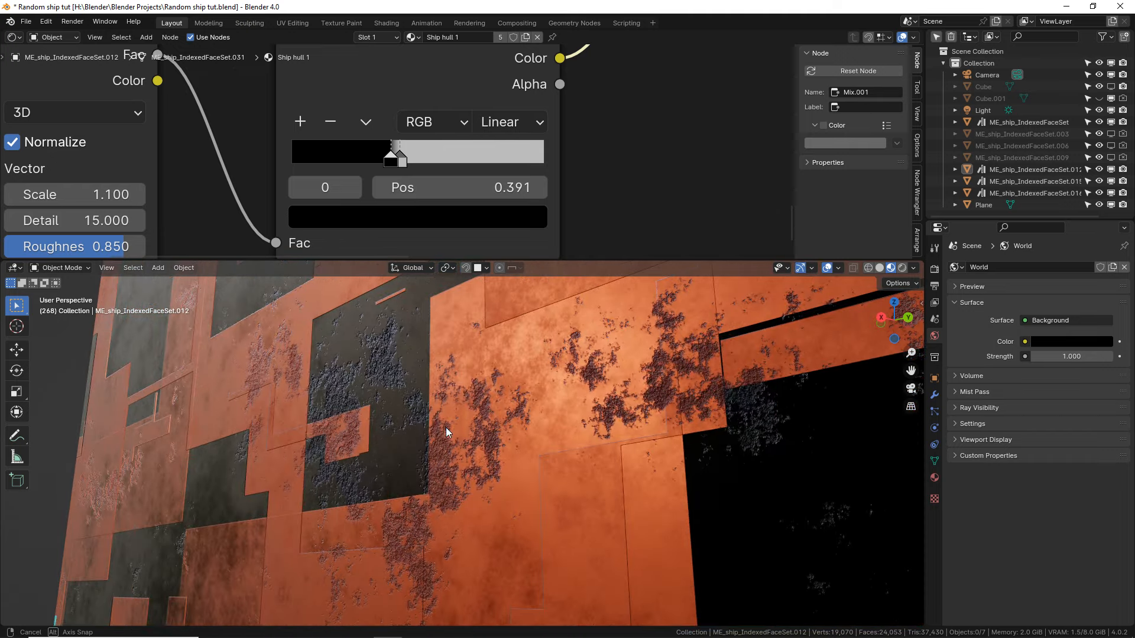
middle_drag(261, 177, 432, 151)
mouse_move(218, 169)
mouse_down()
mouse_move(193, 169)
mouse_move(213, 169)
mouse_up()
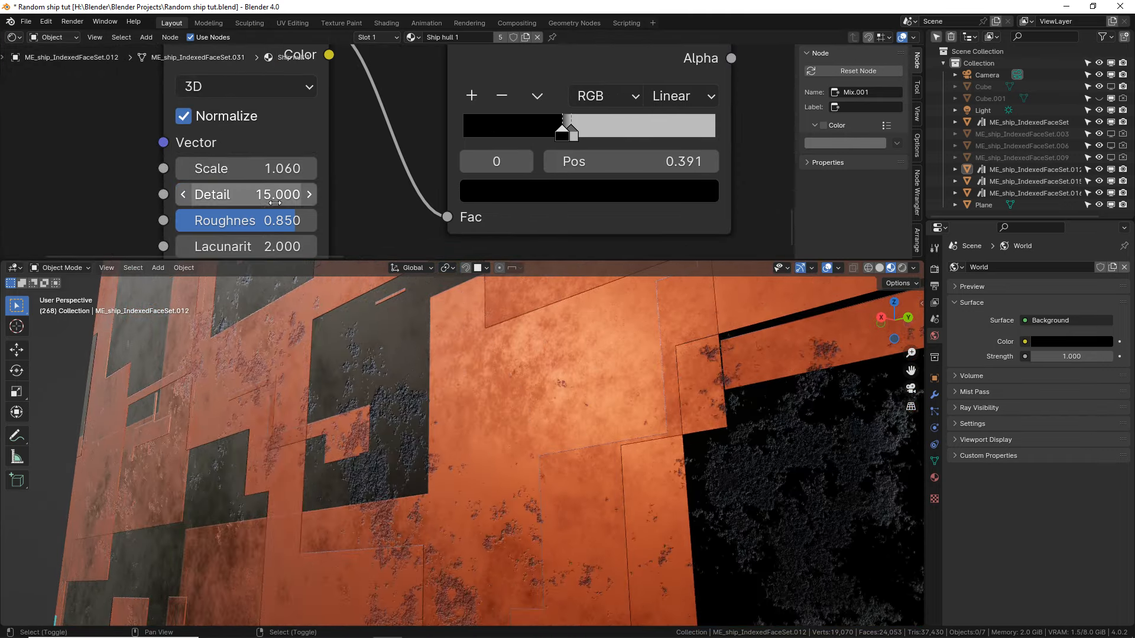
drag(295, 220, 270, 220)
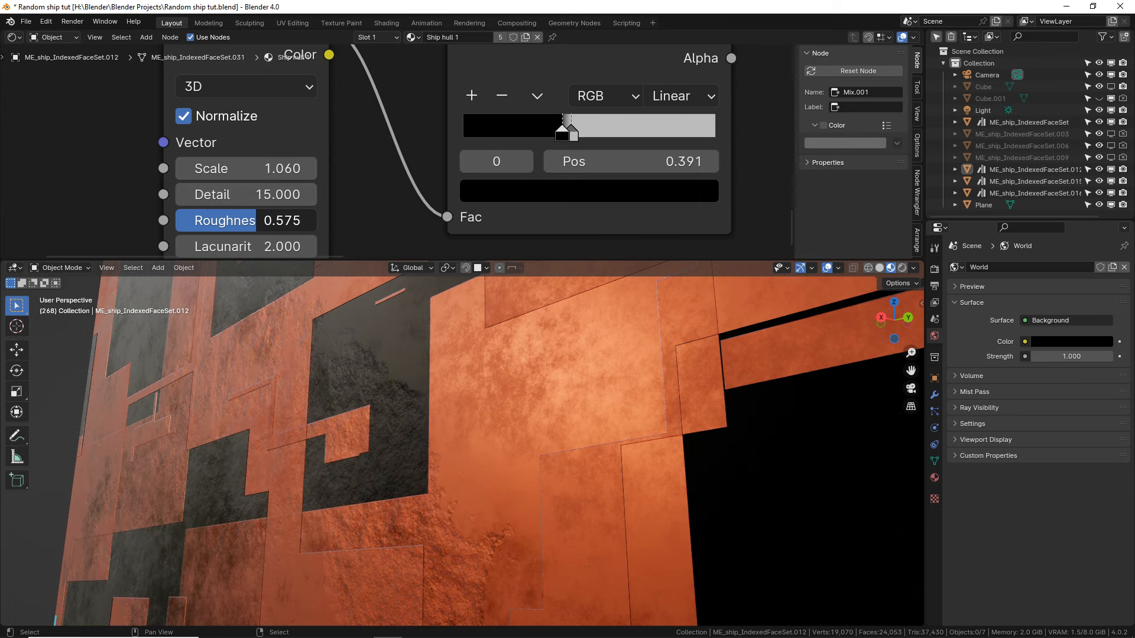
drag(259, 220, 305, 220)
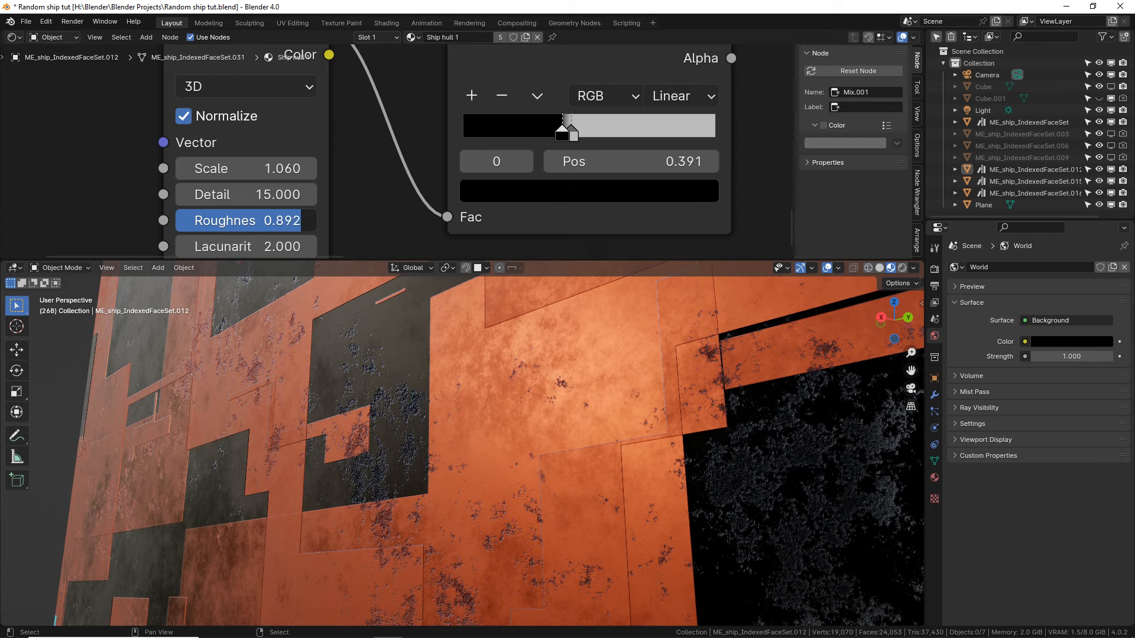
Set the Noise Texture's Roughness to 0.800 while viewing the damage over a wider part of the hull.
middle_drag(454, 426, 447, 424)
scroll(448, 424, down, 5)
drag(299, 221, 282, 221)
Try a Distortion of 3.880 on the Noise Texture and inspect the stretched damage patches across the ship.
middle_drag(336, 228, 419, 155)
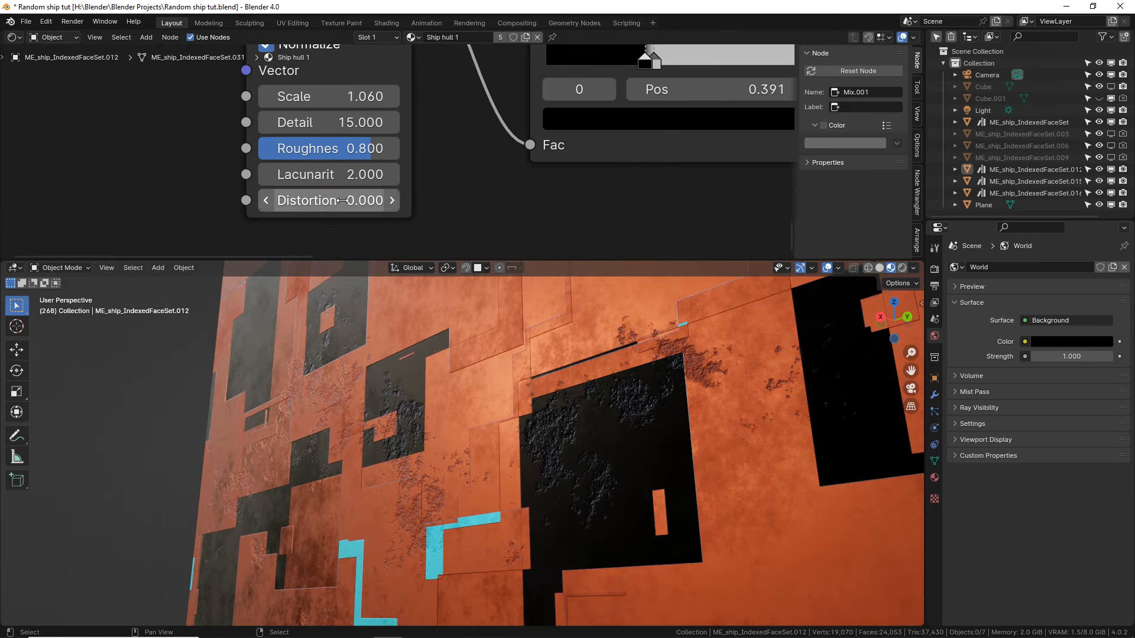
drag(331, 201, 841, 200)
middle_drag(485, 379, 452, 419)
click(452, 418)
scroll(452, 418, down, 7)
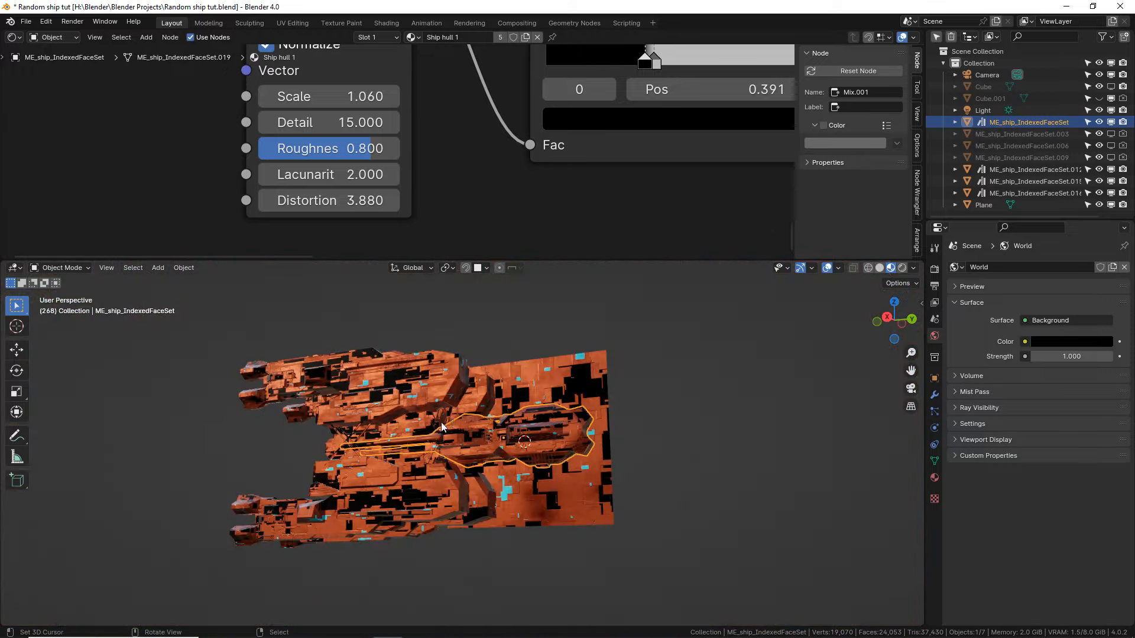
scroll(434, 418, up, 3)
scroll(390, 359, up, 2)
middle_drag(390, 362, 407, 425)
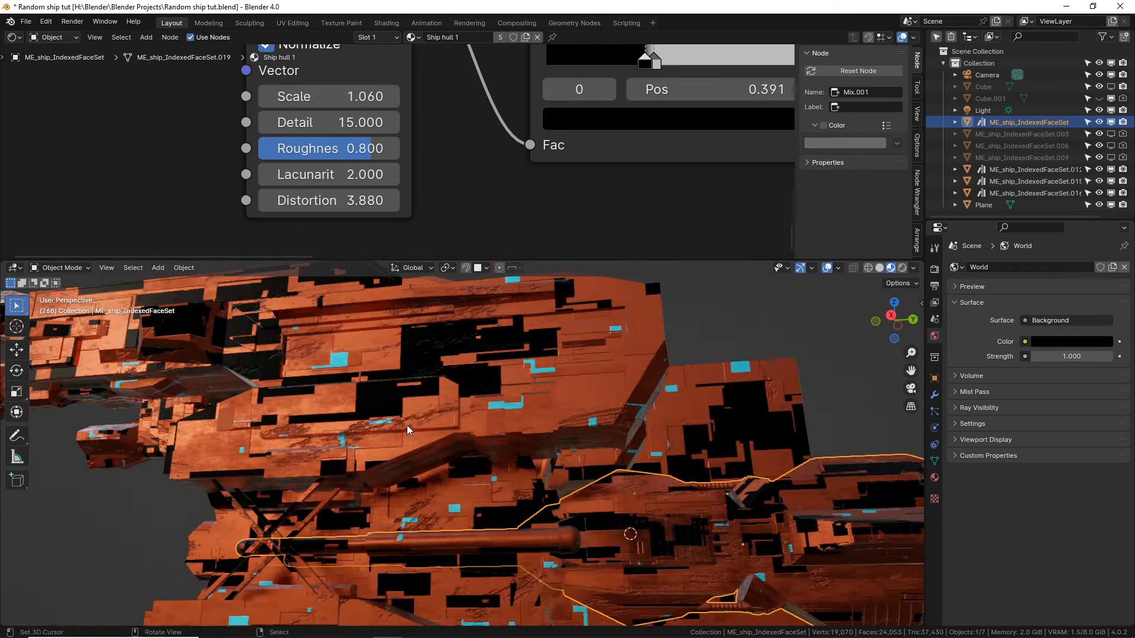
scroll(406, 425, up, 3)
scroll(277, 411, down, 1)
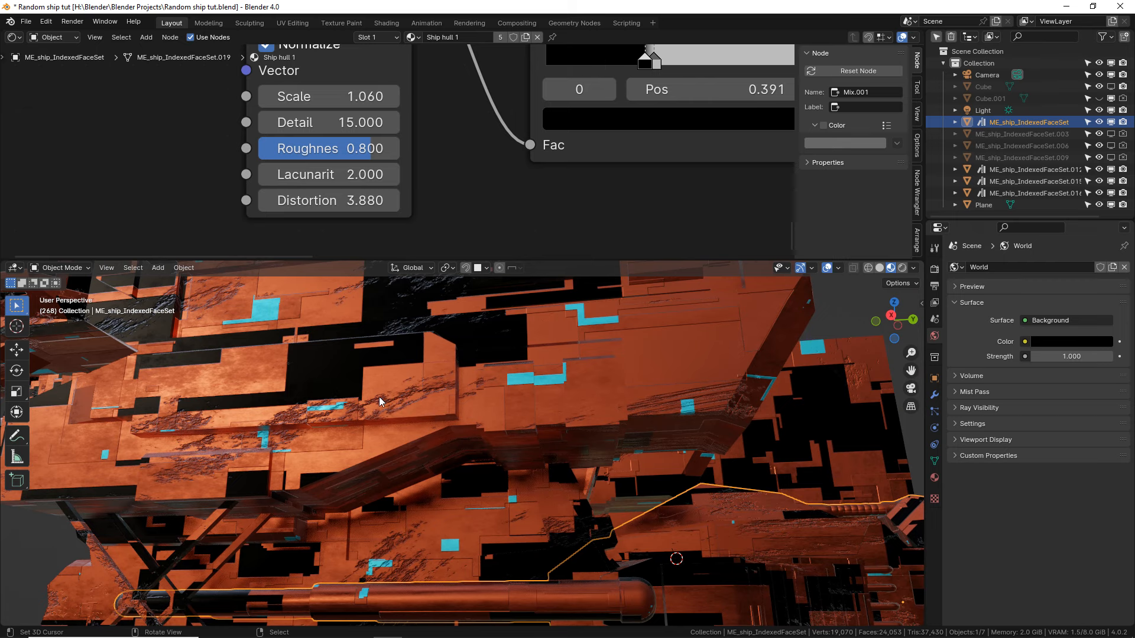
scroll(384, 412, down, 1)
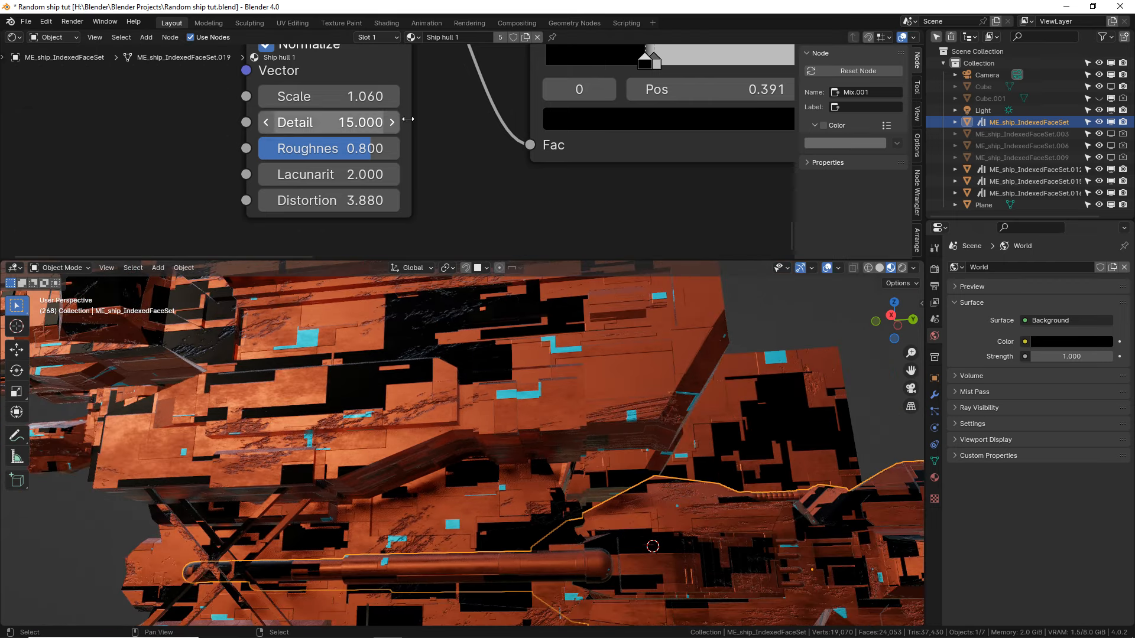
Try a Distortion of 1.000 on the Noise Texture, reduce it to 0.200, and check the whole ship.
click(342, 200)
text(1)
key(Return)
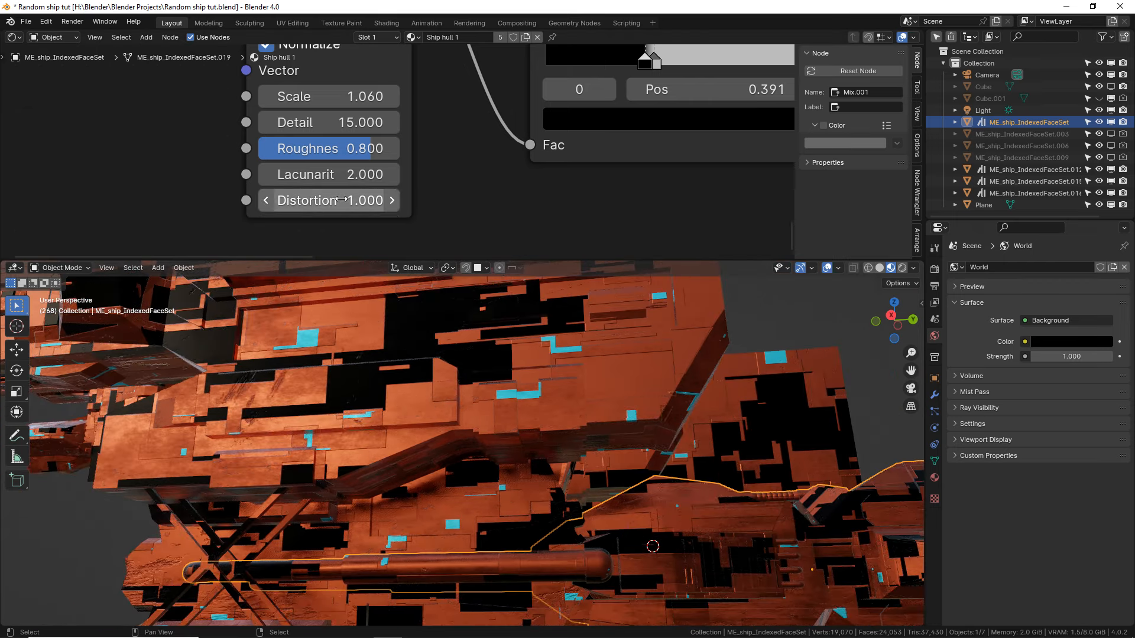
middle_drag(464, 503, 514, 436)
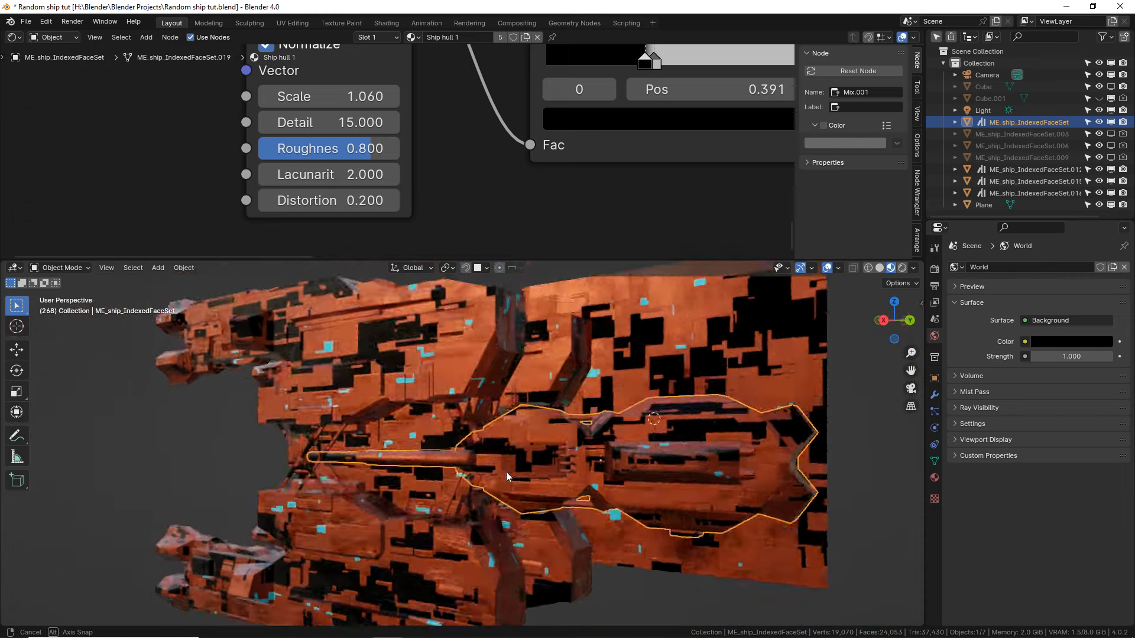
middle_drag(506, 472, 509, 487)
Move the Color Ramp's black stop to position 0.423.
middle_drag(613, 65, 529, 132)
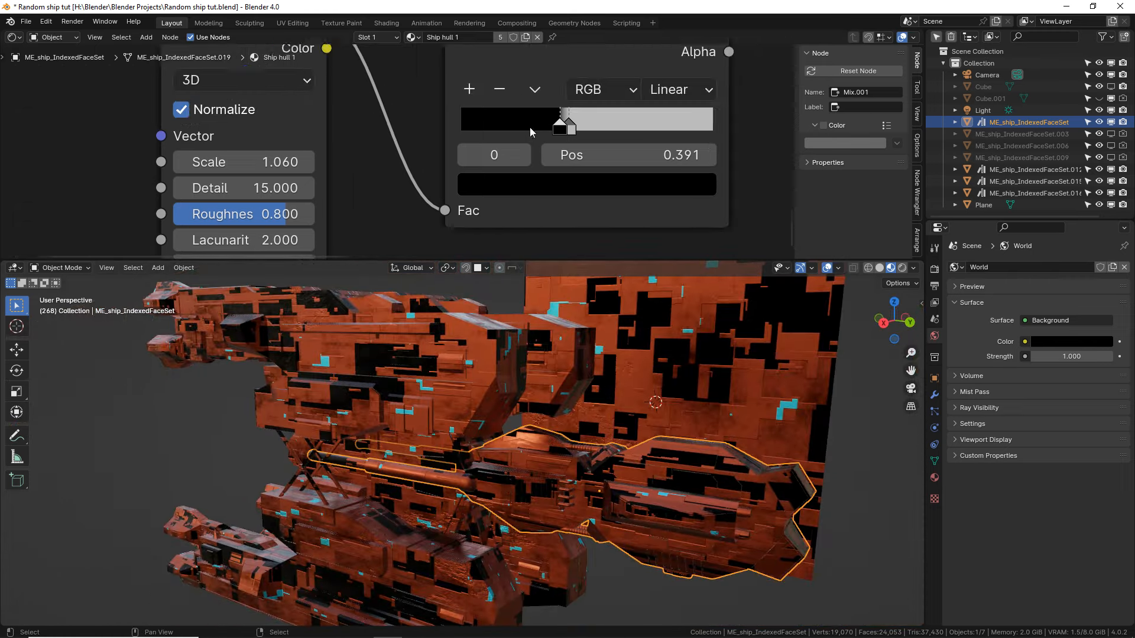
middle_drag(530, 132, 519, 140)
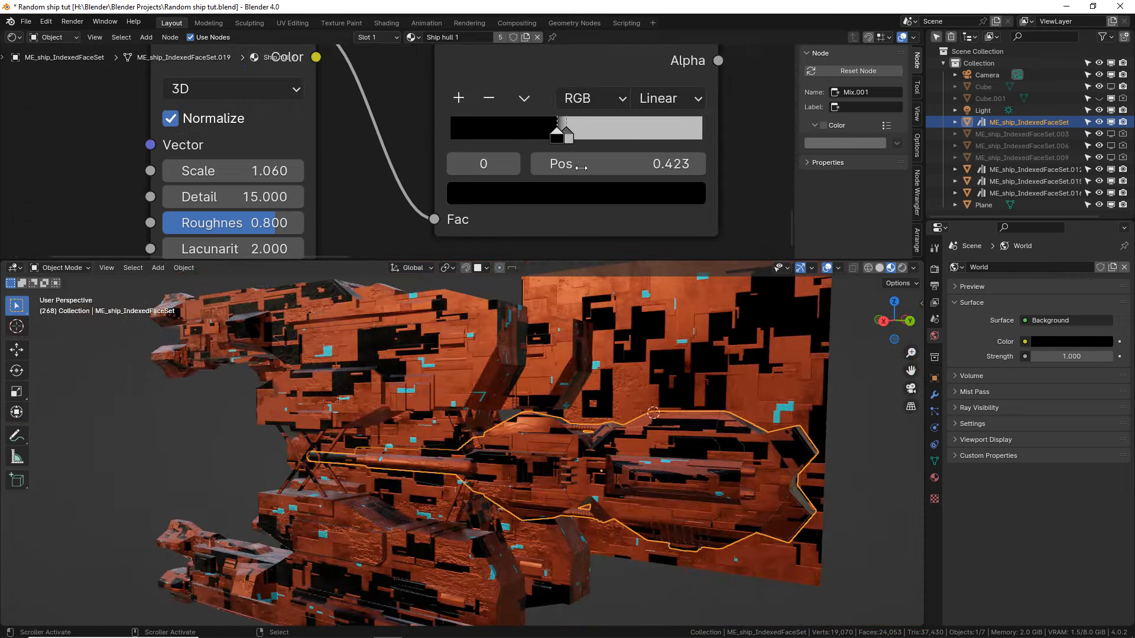
scroll(579, 164, down, 3)
Preview the Color Ramp output on the ship, return the preview to the Principled BSDF, and look over the hull.
middle_drag(580, 165, 505, 177)
ctrl+shift+click(530, 87)
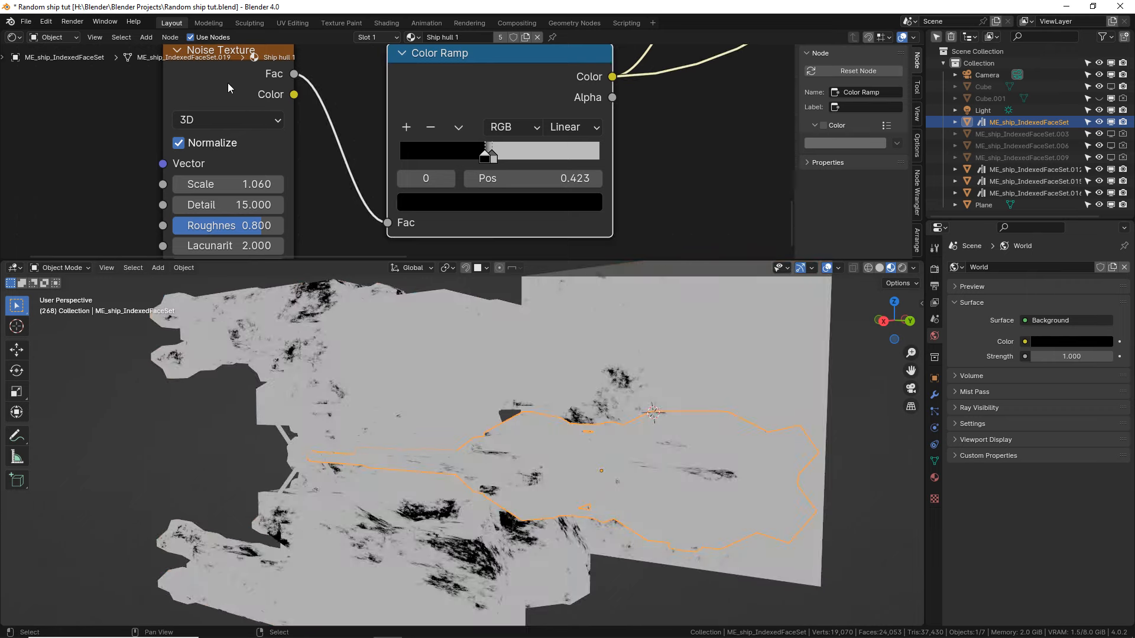
middle_drag(566, 111, 11, 254)
ctrl+shift+click(633, 74)
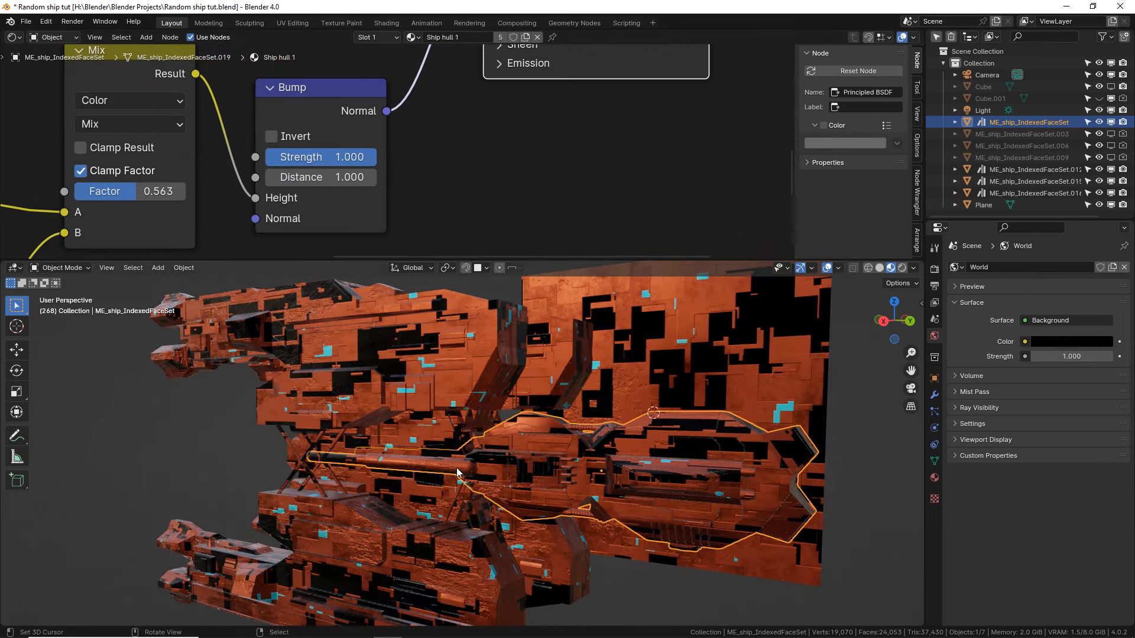
middle_drag(458, 472, 492, 474)
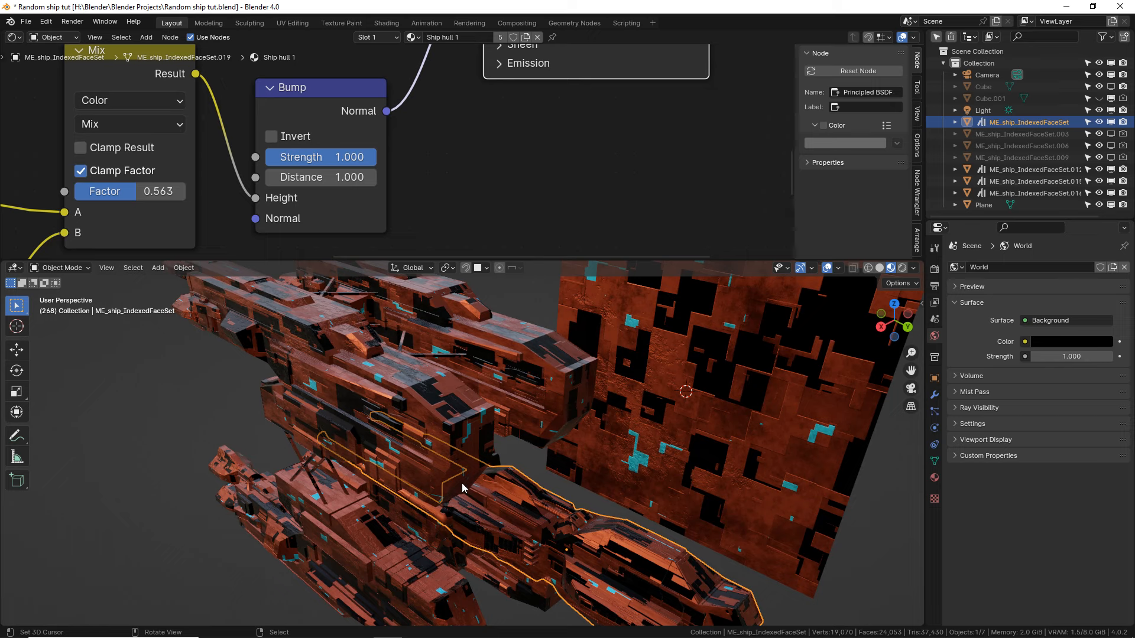
In Edit Mode on the central hull section, select the first four cockpit window faces at the nose.
key(alt+a)
middle_drag(581, 456, 572, 407)
right_click(572, 406)
key(Tab)
right_click(549, 369)
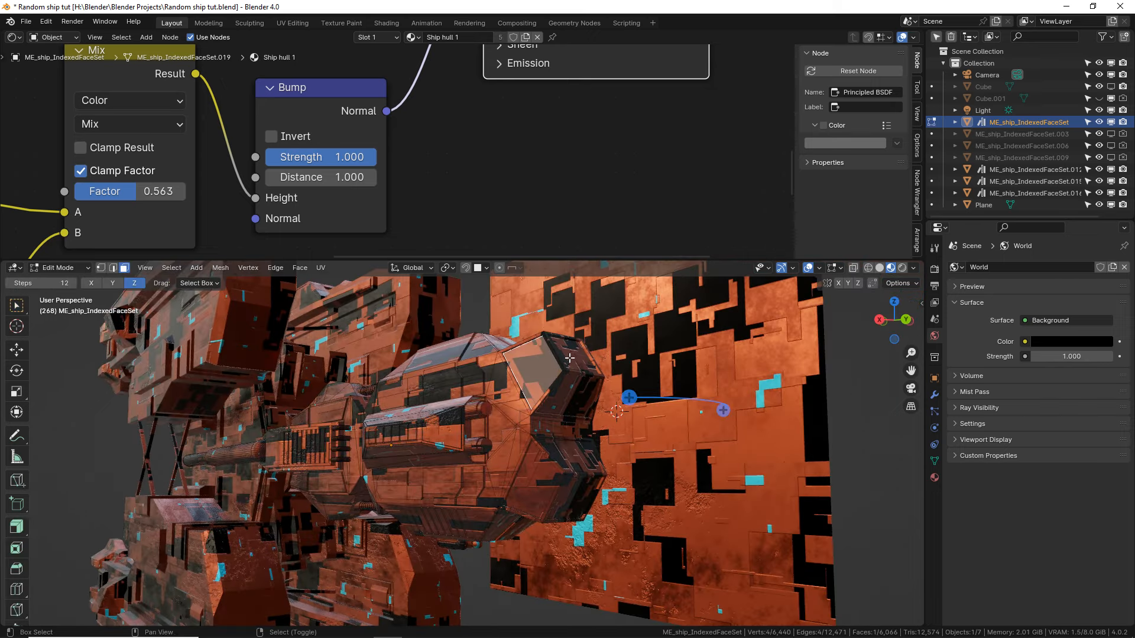
shift+right_click(569, 358)
key(KP_Decimal)
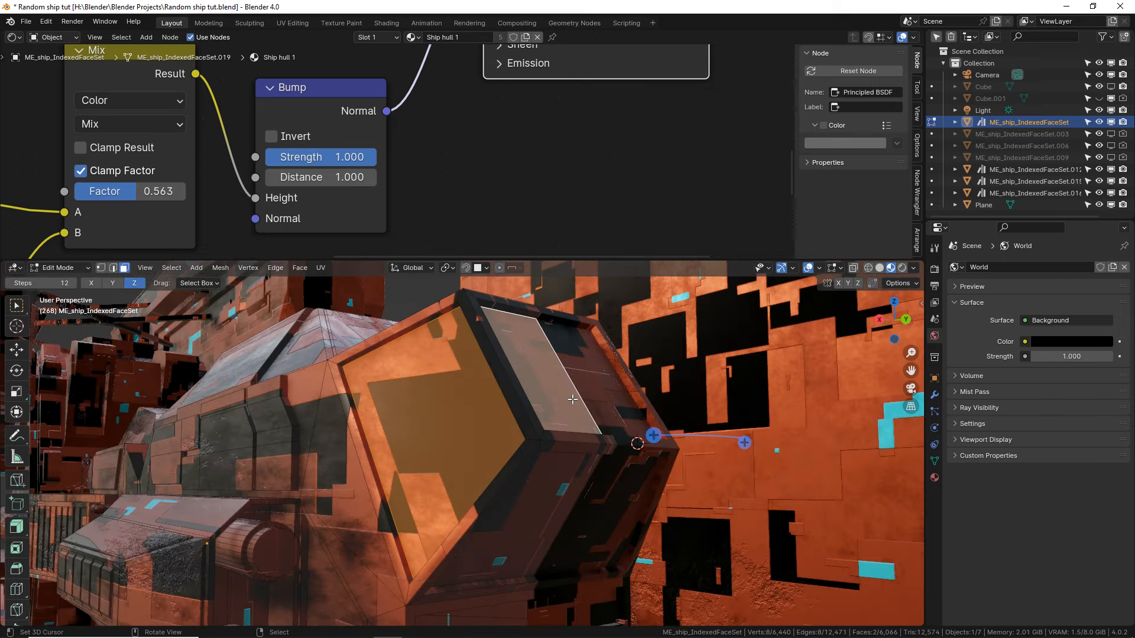
shift+right_click(503, 498)
middle_drag(503, 498, 495, 394)
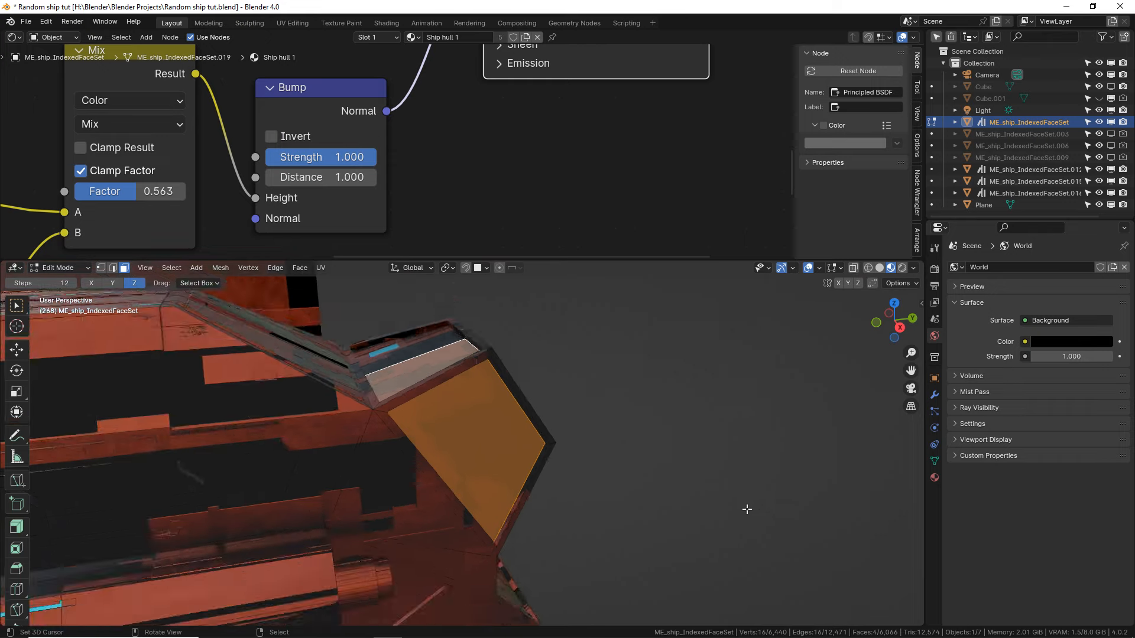
Add the other four cockpit window faces around the nose to the face selection.
middle_drag(747, 509, 534, 317)
shift+right_click(398, 395)
shift+right_click(432, 424)
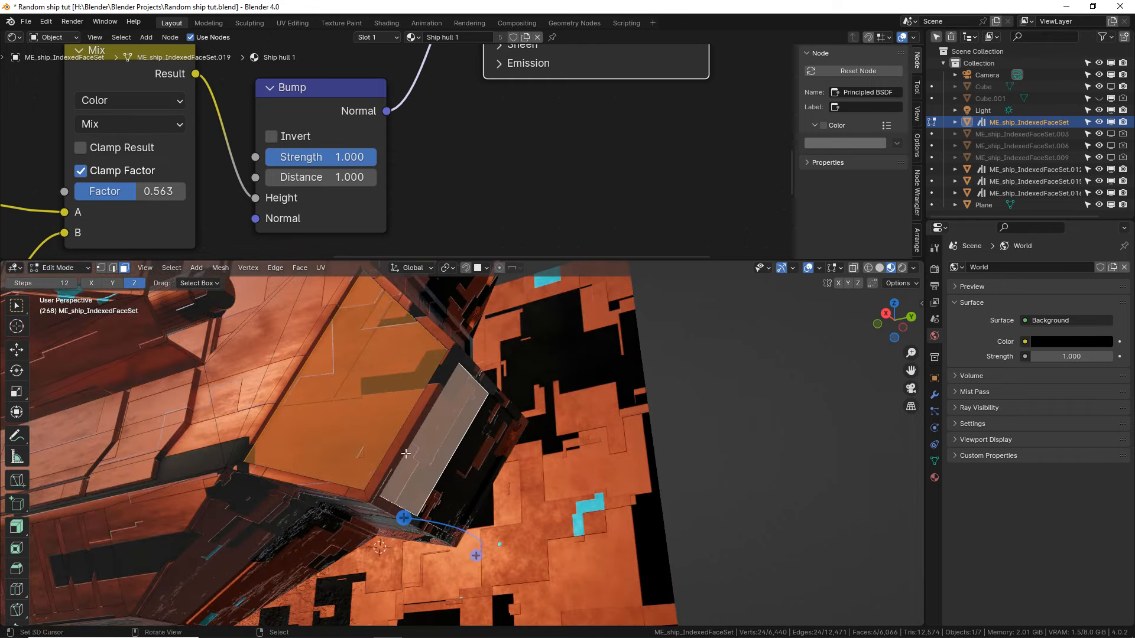
middle_drag(406, 454, 378, 408)
shift+right_click(348, 438)
middle_drag(531, 389, 455, 526)
shift+right_click(326, 425)
middle_drag(331, 423, 550, 414)
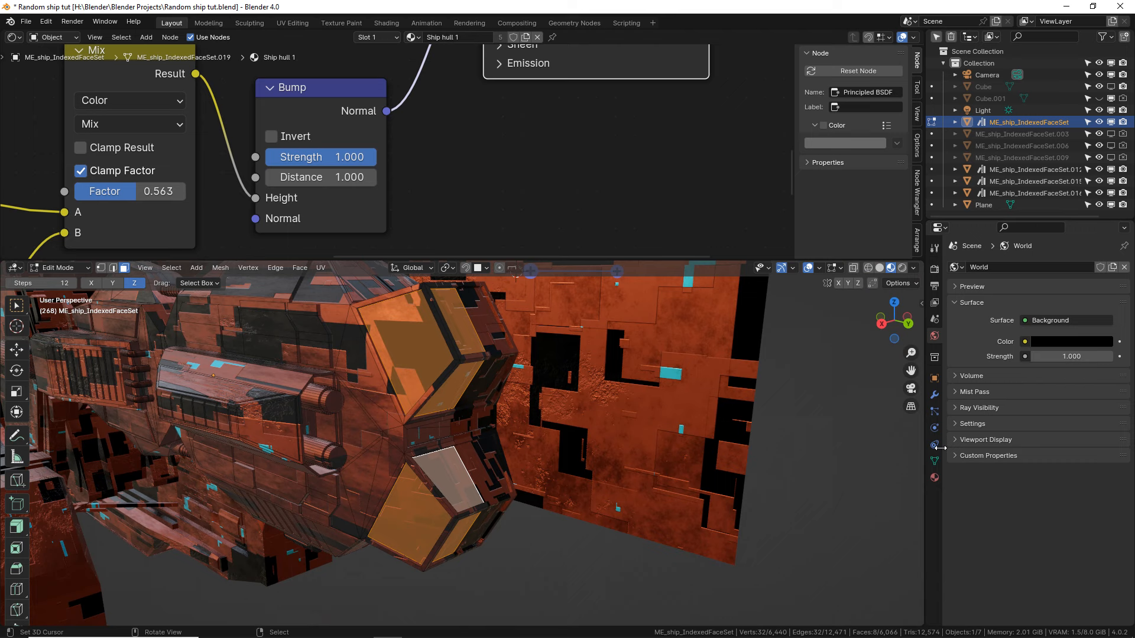
Add a second material slot to the central hull with a new material named Cockpit glass.
click(934, 478)
click(1125, 267)
click(1002, 351)
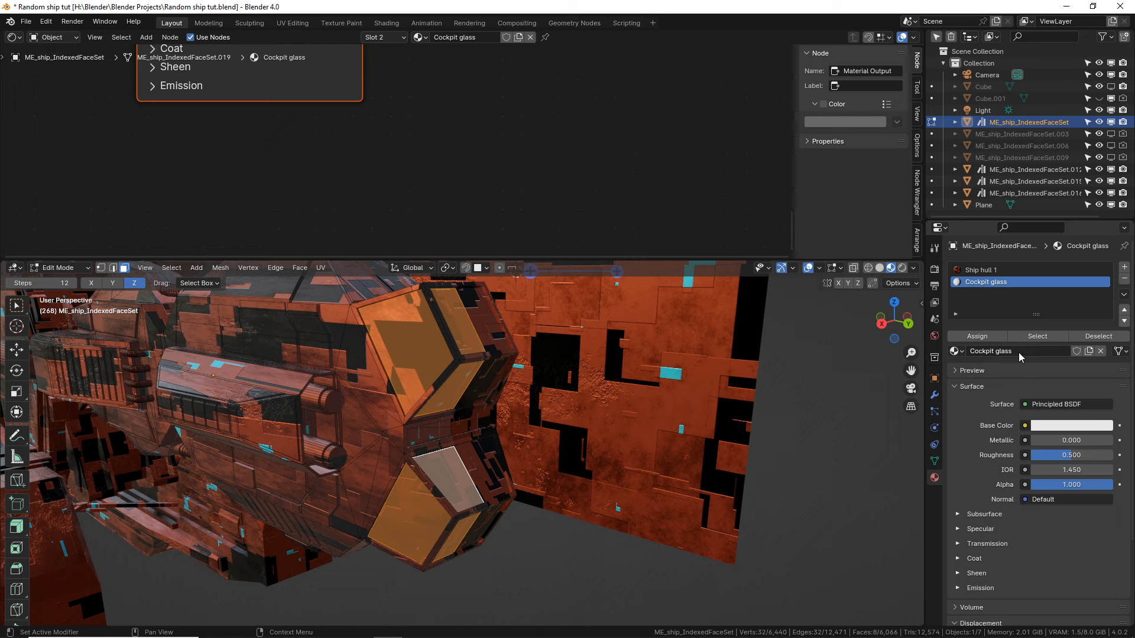
Give Cockpit glass a black base color and 0.071 roughness, and assign it to the selected window faces.
click(1058, 426)
drag(1102, 327, 1103, 342)
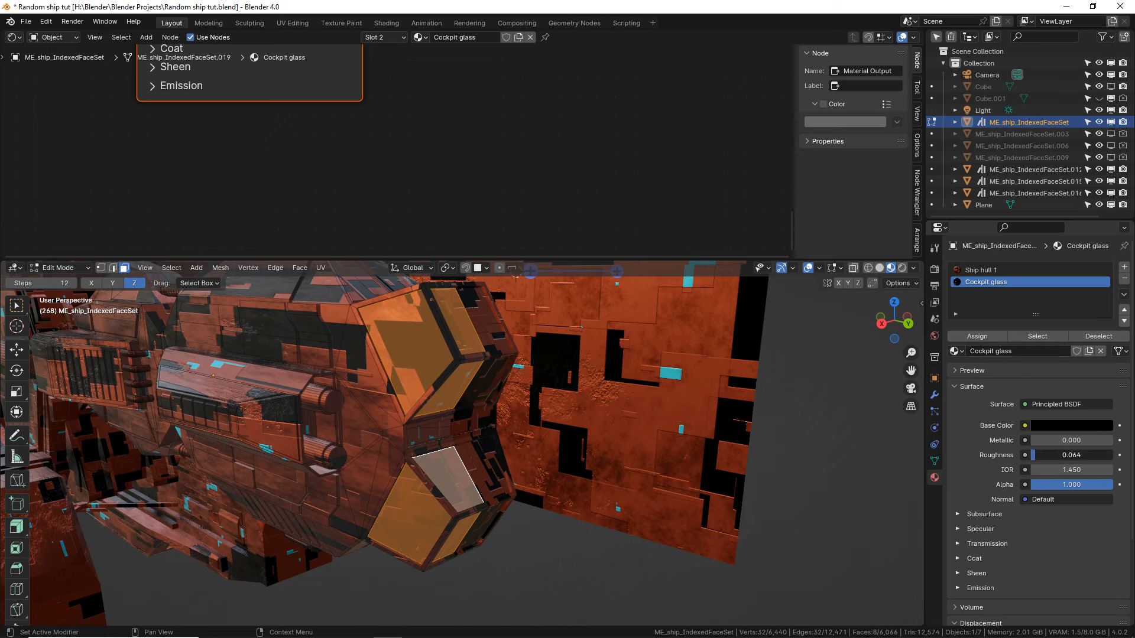
key(Tab)
Assign Cockpit glass to the triangular face behind the cockpit windows as well, leave Edit Mode and deselect everything.
middle_drag(414, 384, 469, 457)
key(Tab)
click(507, 469)
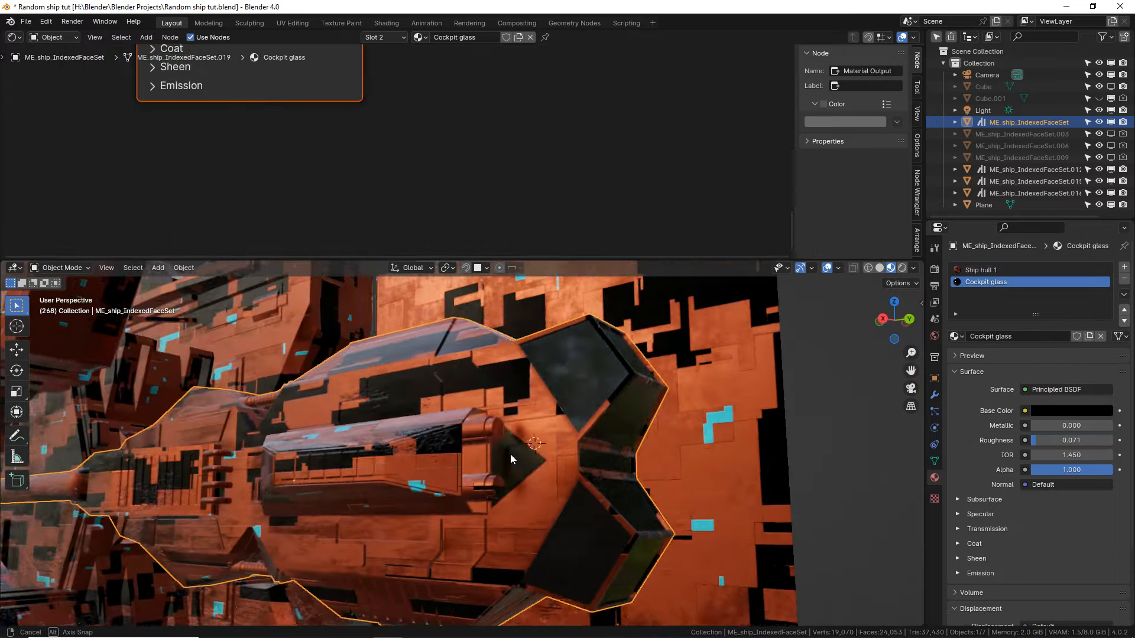
middle_drag(509, 454, 405, 485)
scroll(474, 473, down, 4)
key(alt+a)
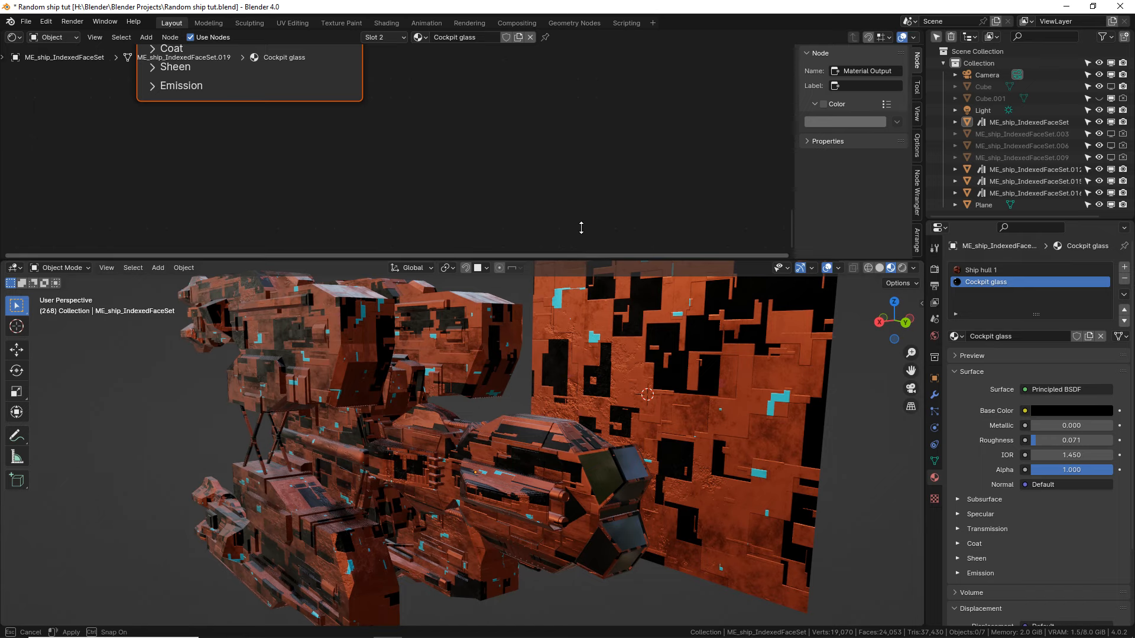
Enlarge the 3D viewport over the shader editor and examine the hull and cockpit materials from several angles.
drag(581, 227, 532, 138)
middle_drag(516, 215, 477, 319)
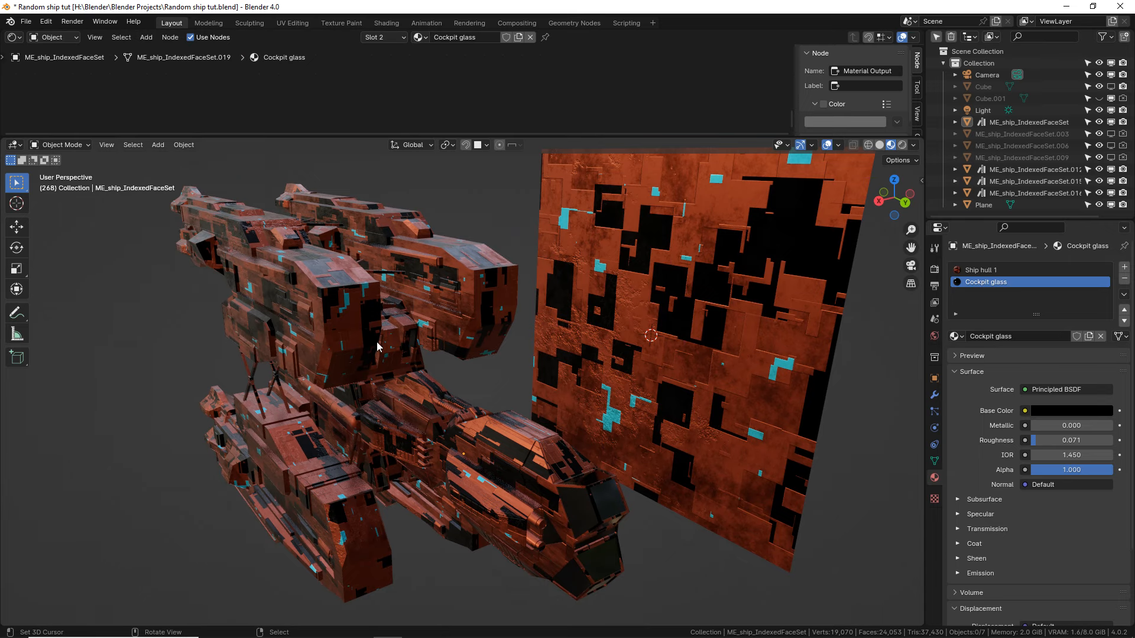
middle_drag(375, 346, 387, 294)
middle_drag(373, 383, 388, 325)
click(456, 345)
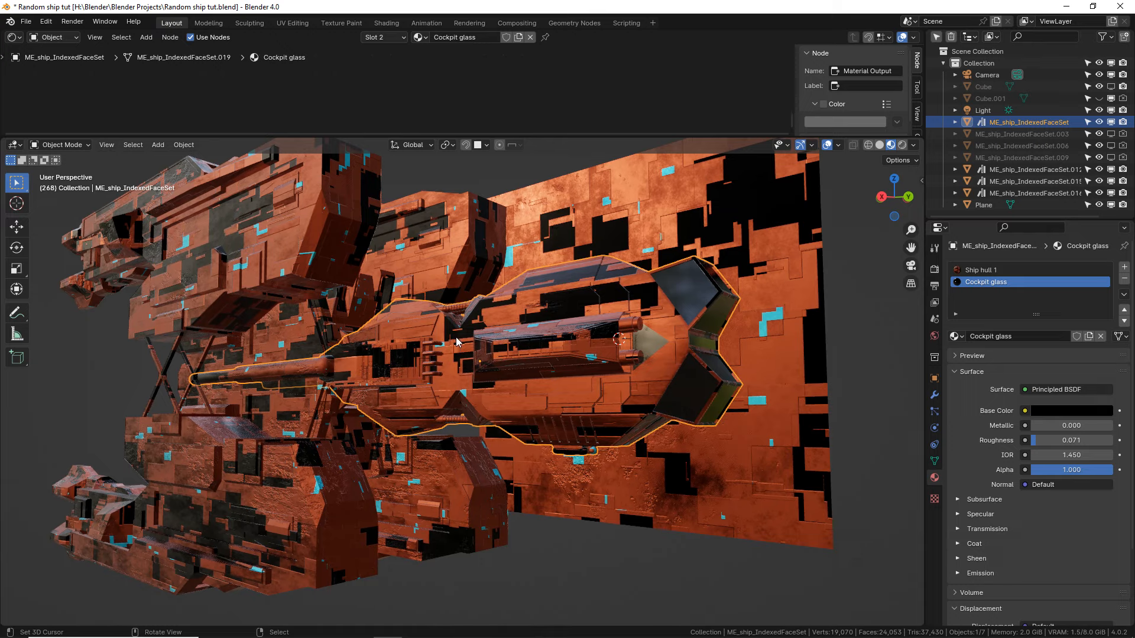
alt+shift+click(273, 267)
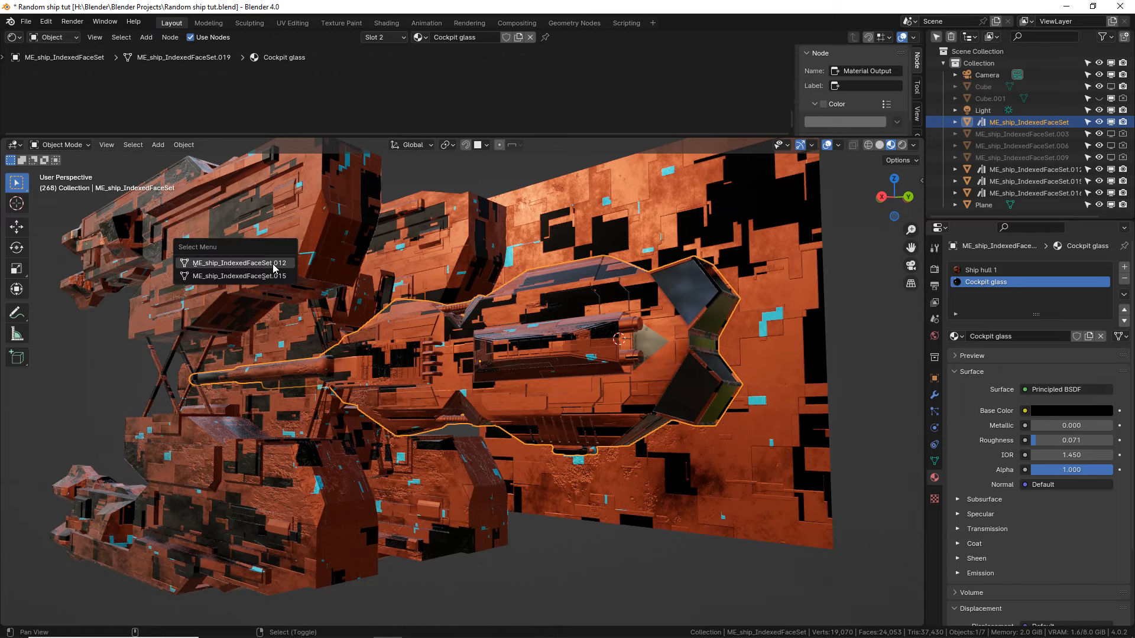
shift+middle_drag(401, 270, 421, 289)
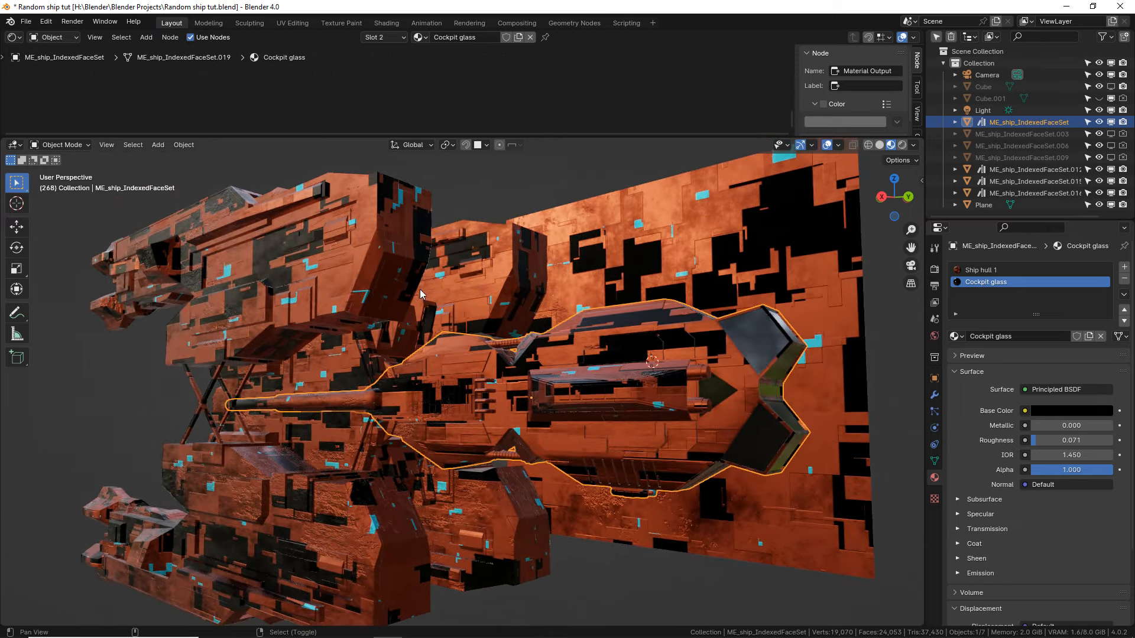
Check the ship's geometry in Solid shading, switch the viewport to Rendered shading, and clear the selection.
click(880, 145)
mouse_move(568, 277)
middle_down()
mouse_move(416, 292)
mouse_move(371, 408)
mouse_move(453, 267)
middle_up()
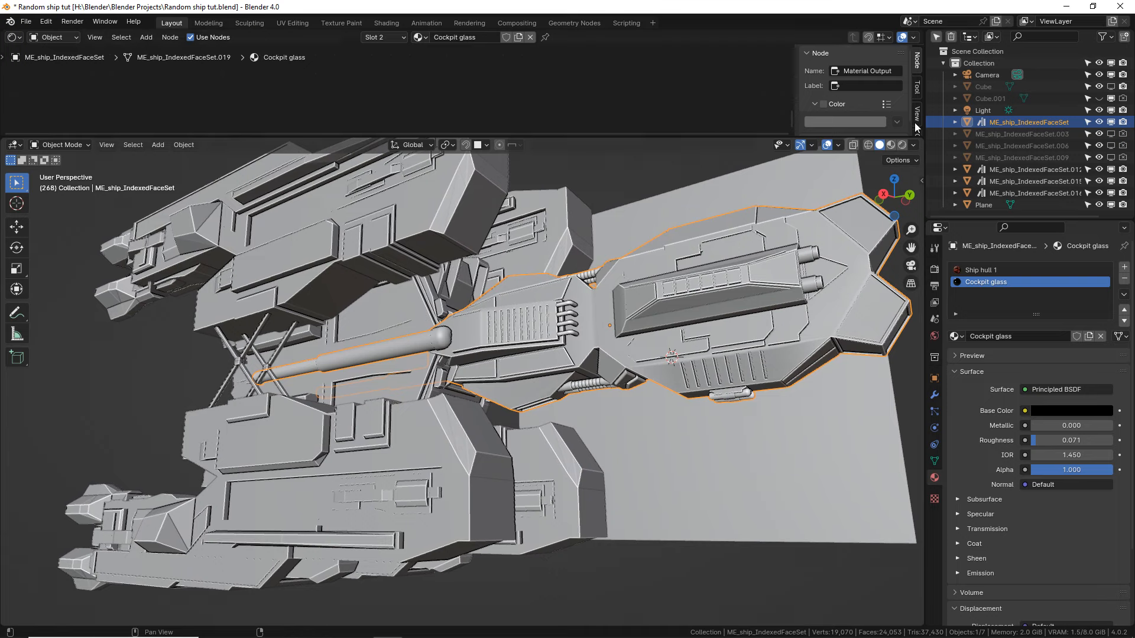
click(901, 146)
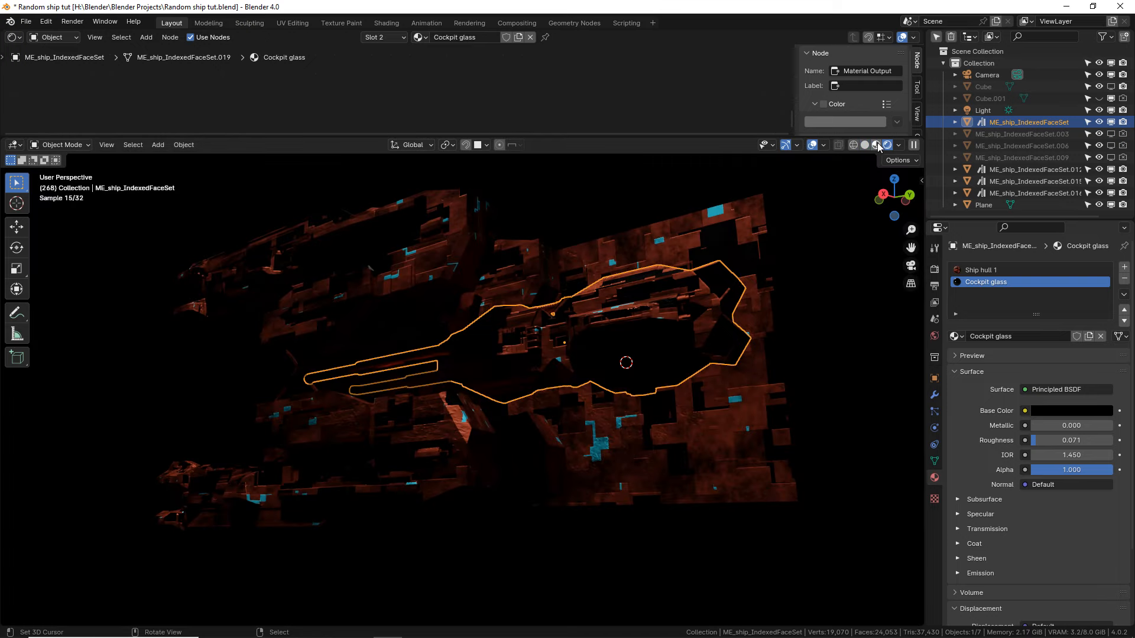
key(alt+a)
mouse_move(607, 283)
middle_down()
mouse_move(583, 374)
mouse_move(859, 240)
middle_up()
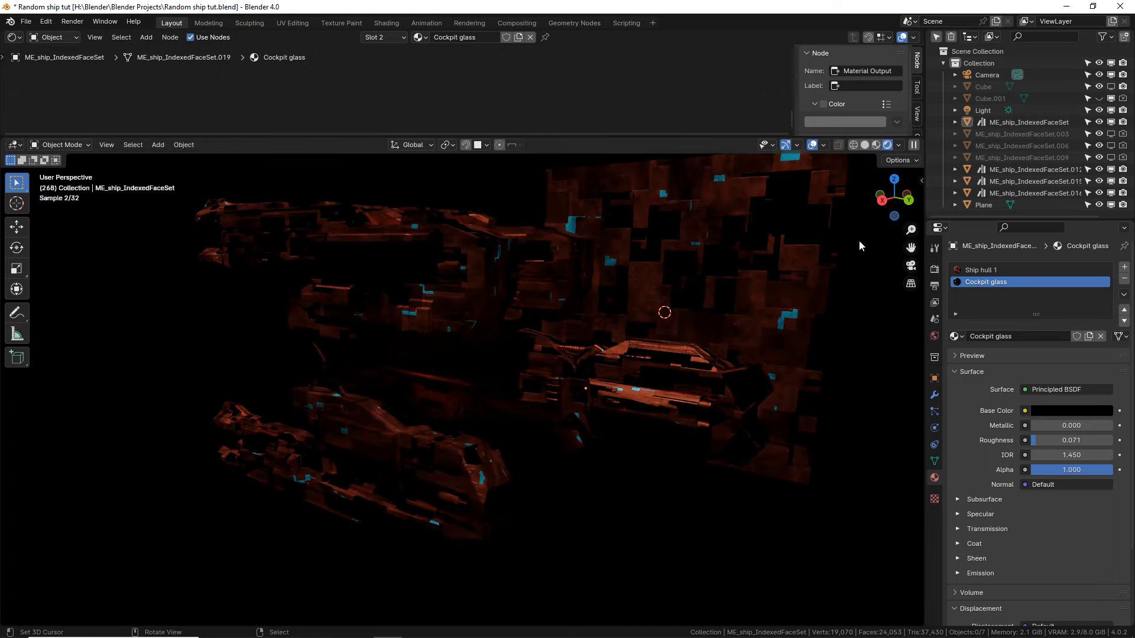
Select the sun light, try a strength of 10, and set its strength to 32.
click(984, 111)
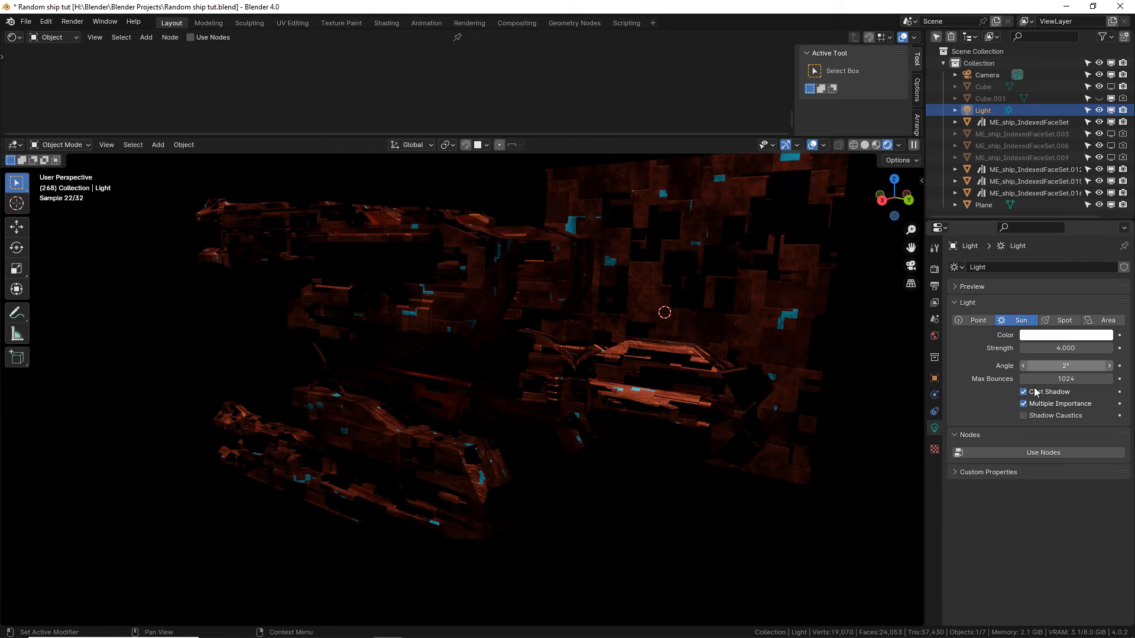
click(1061, 346)
text(10)
key(Return)
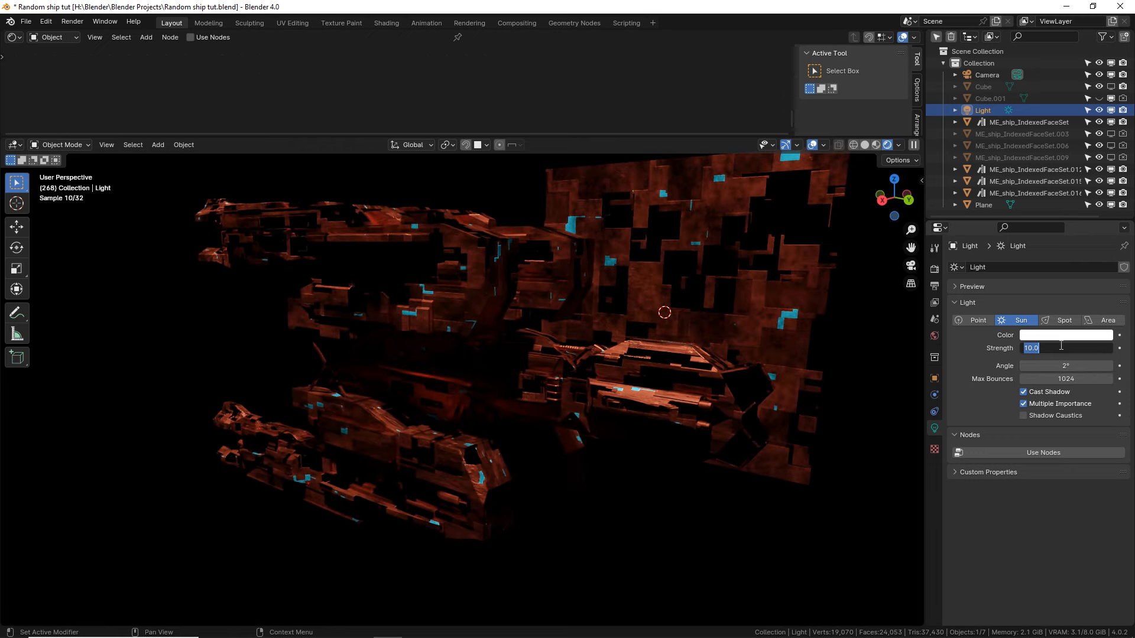
key(Return)
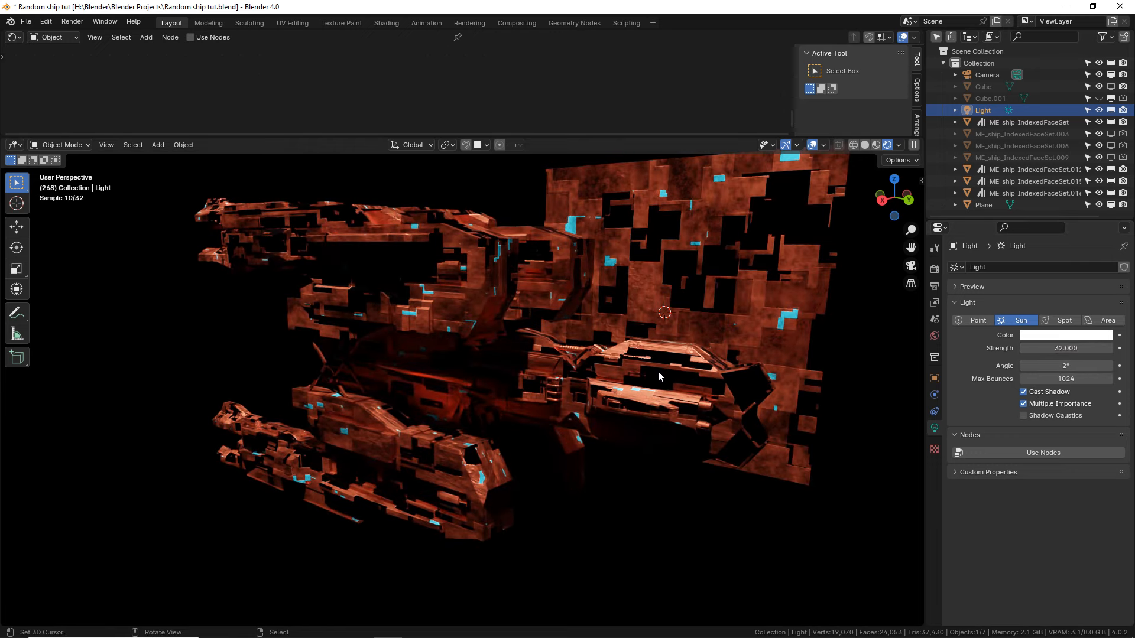
Trackball-rotate the sun light by about 38.4° and -30.4° so it lights the side of the ship.
key(r)
key(r)
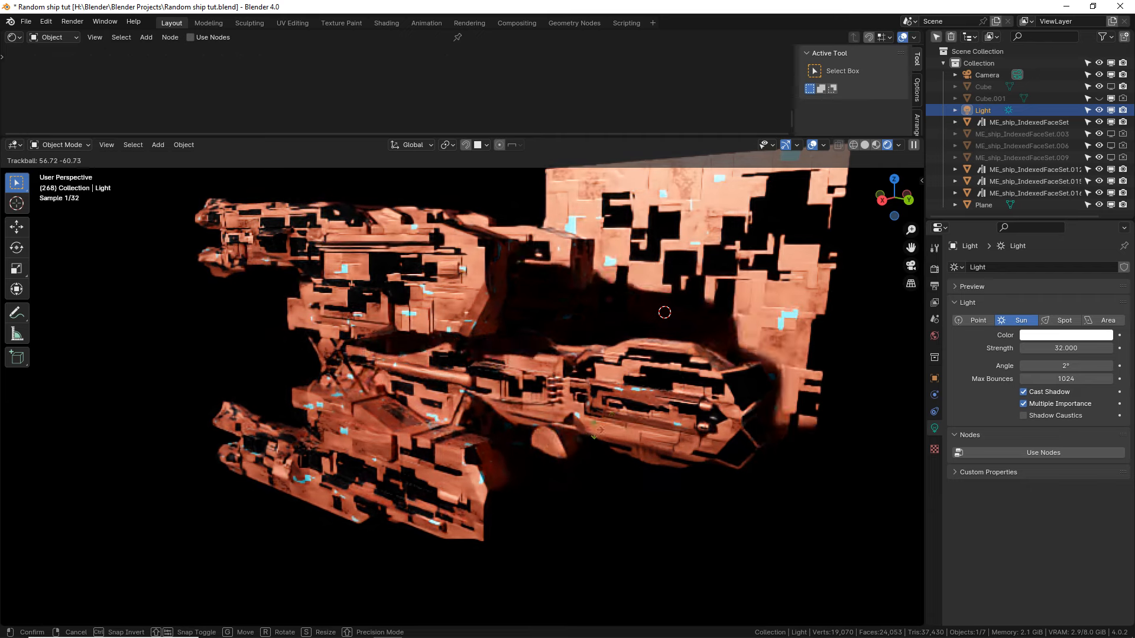
click(605, 387)
Duplicate the sun light in place and trackball-rotate the copy by about 37.8° and -402°.
scroll(595, 347, down, 3)
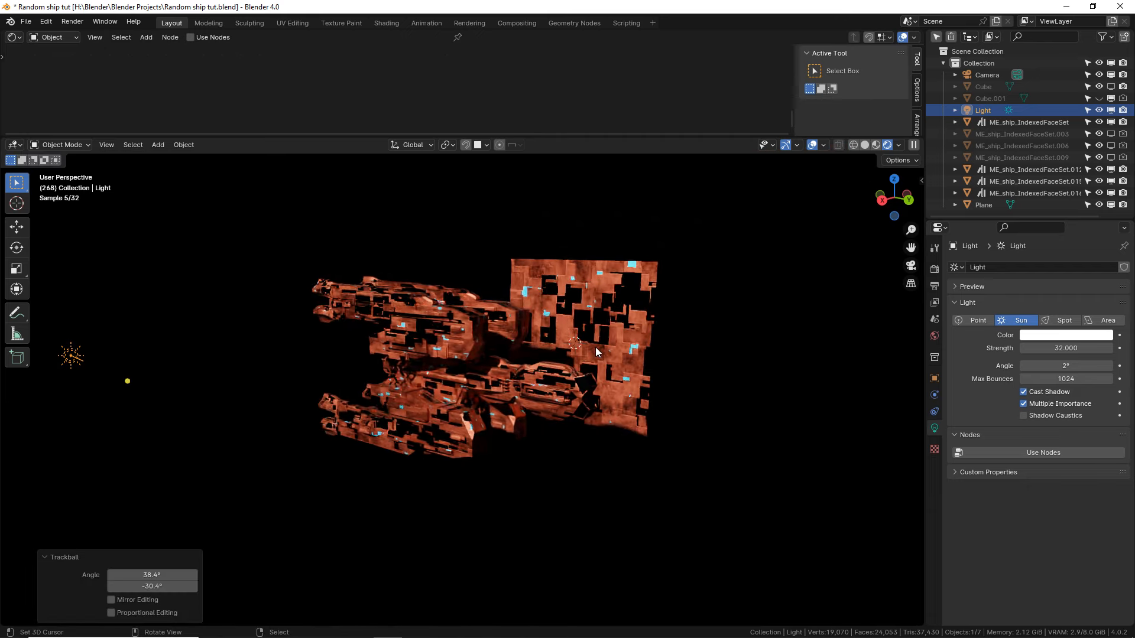
key(shift+d)
right_click(594, 346)
key(r)
key(r)
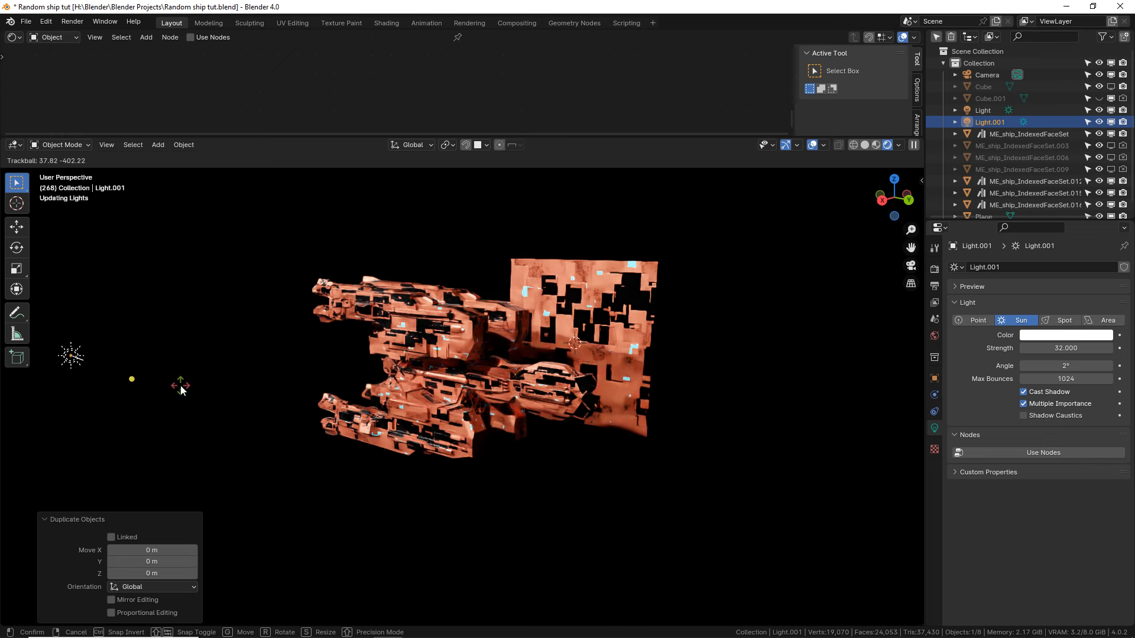
click(180, 387)
Rotate the duplicated sun about -123° in the view plane, then trackball-rotate it by about -55° and -179°.
key(r)
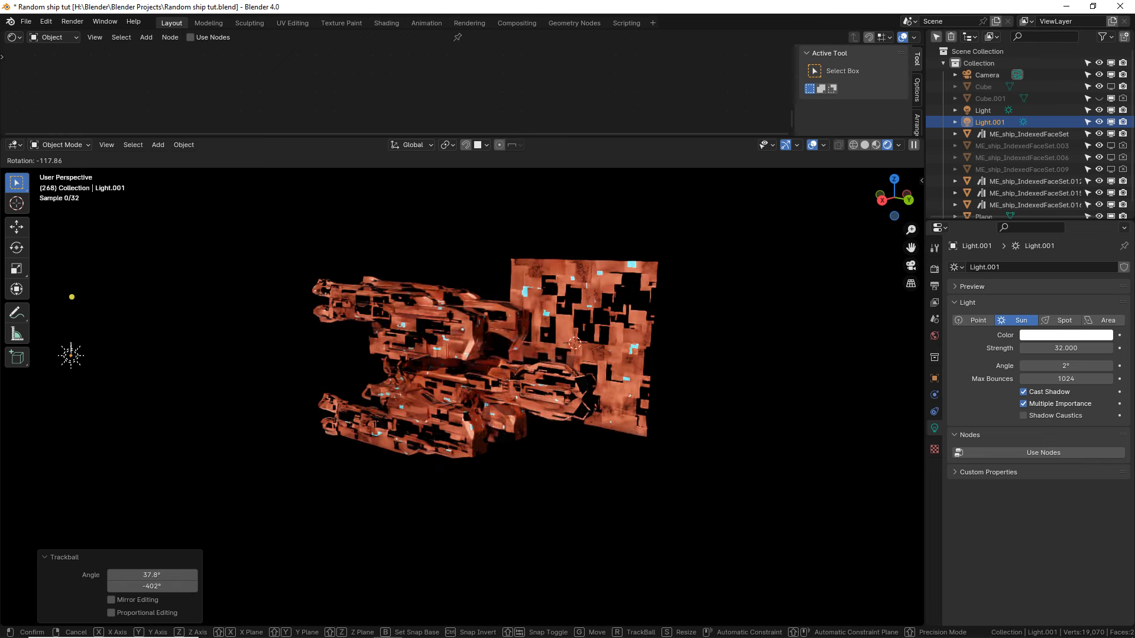
click(132, 157)
key(r)
key(r)
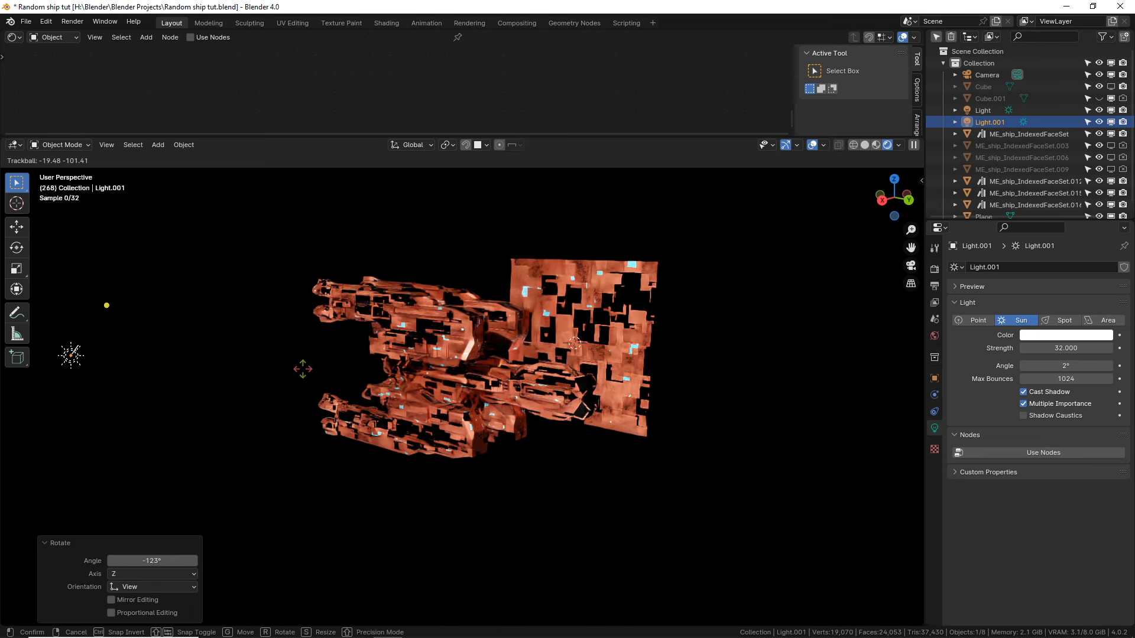
click(220, 332)
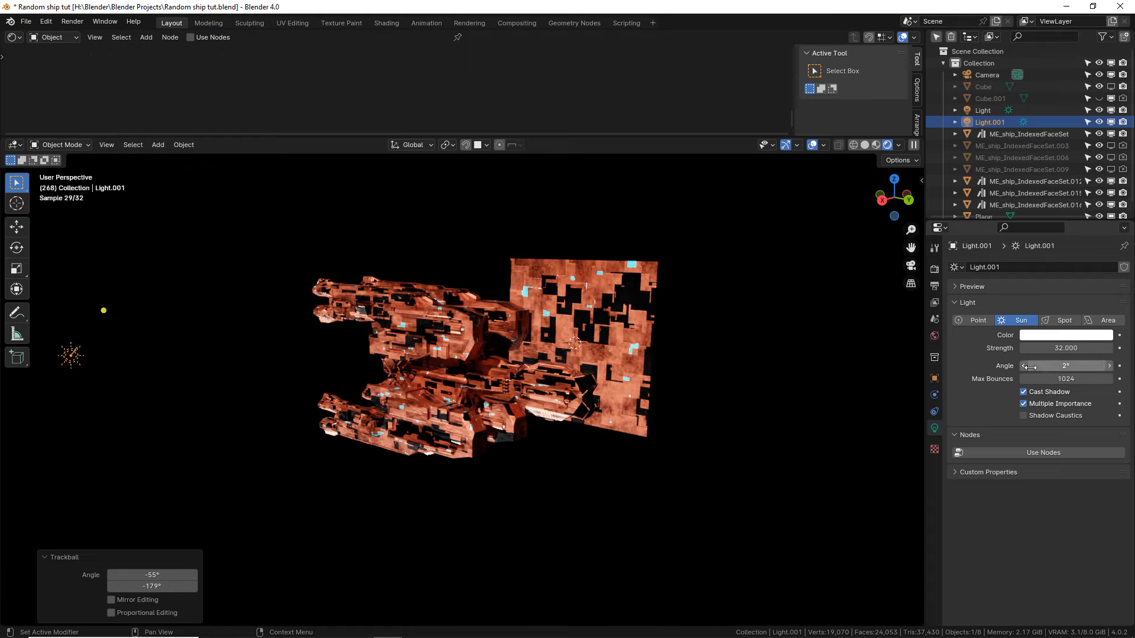
Set the duplicated sun light's angle to about 71°.
drag(1029, 367, 1085, 367)
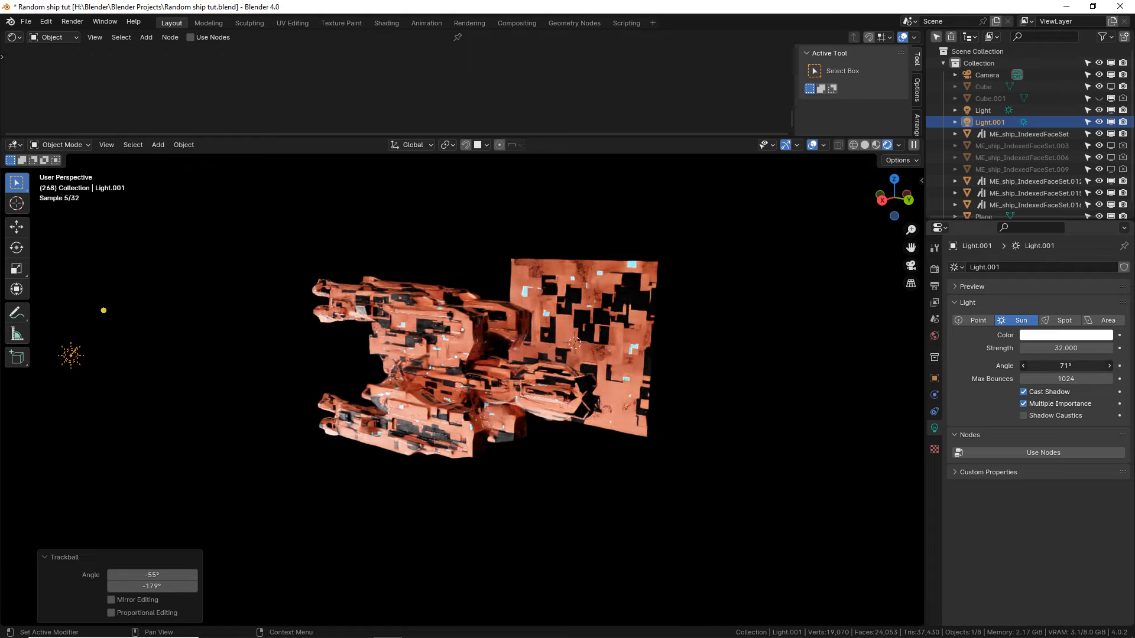
scroll(551, 448, up, 5)
middle_drag(551, 448, 541, 457)
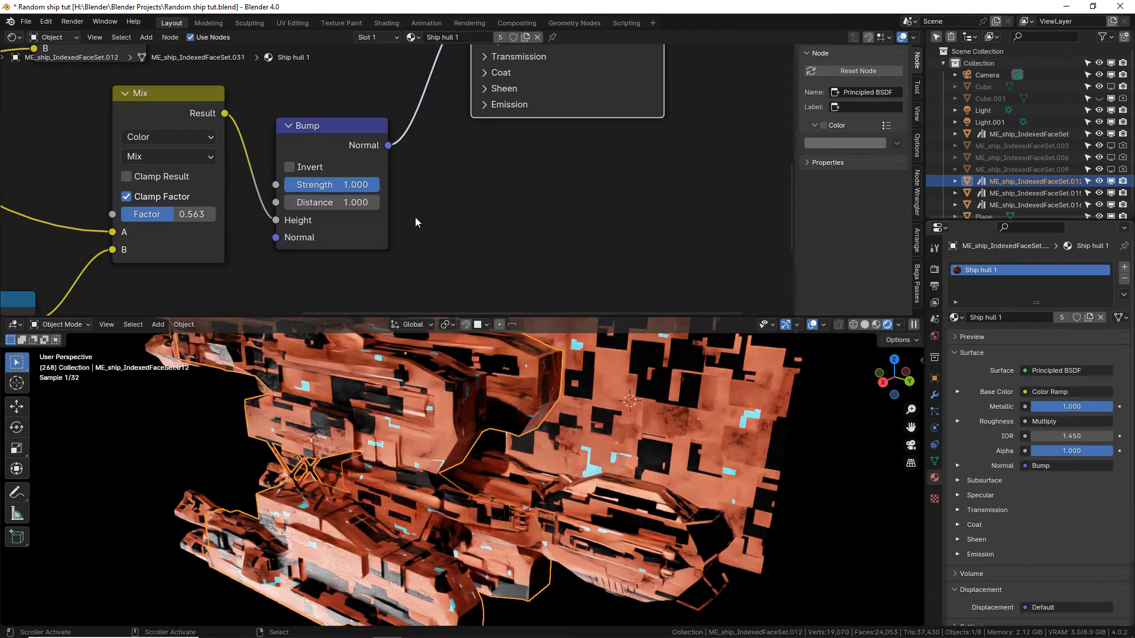
Move the hull's red, black and blue Color Ramp node away from the Principled BSDF to make room between them.
scroll(422, 195, down, 5)
middle_drag(443, 204, 512, 312)
middle_drag(498, 53, 498, 151)
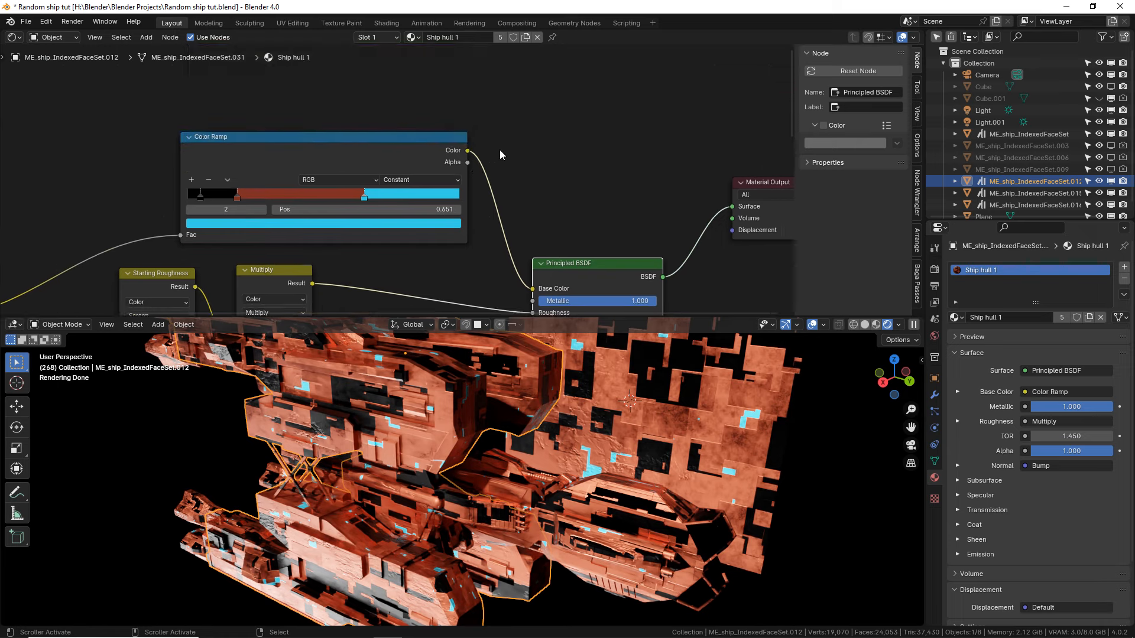
click(503, 155)
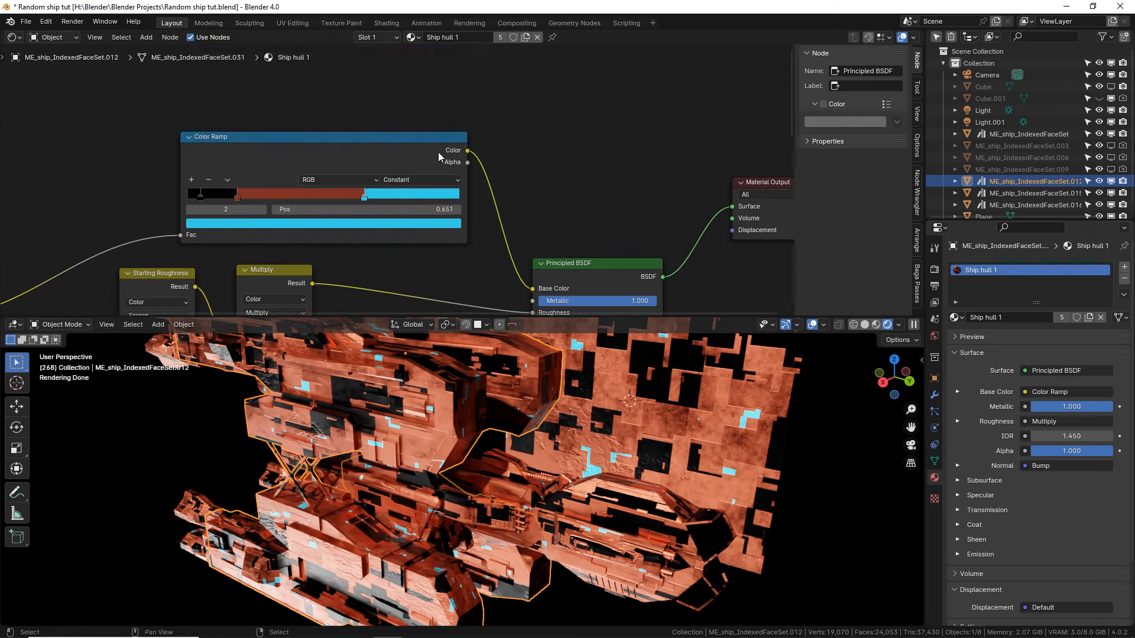
drag(439, 156, 288, 165)
middle_drag(412, 178, 448, 131)
Duplicate the roughness Multiply node onto the link between the Color Ramp and Base Color, and set its factor to 1.
click(310, 240)
middle_drag(313, 250, 347, 208)
middle_drag(391, 173, 407, 156)
key(shift+d)
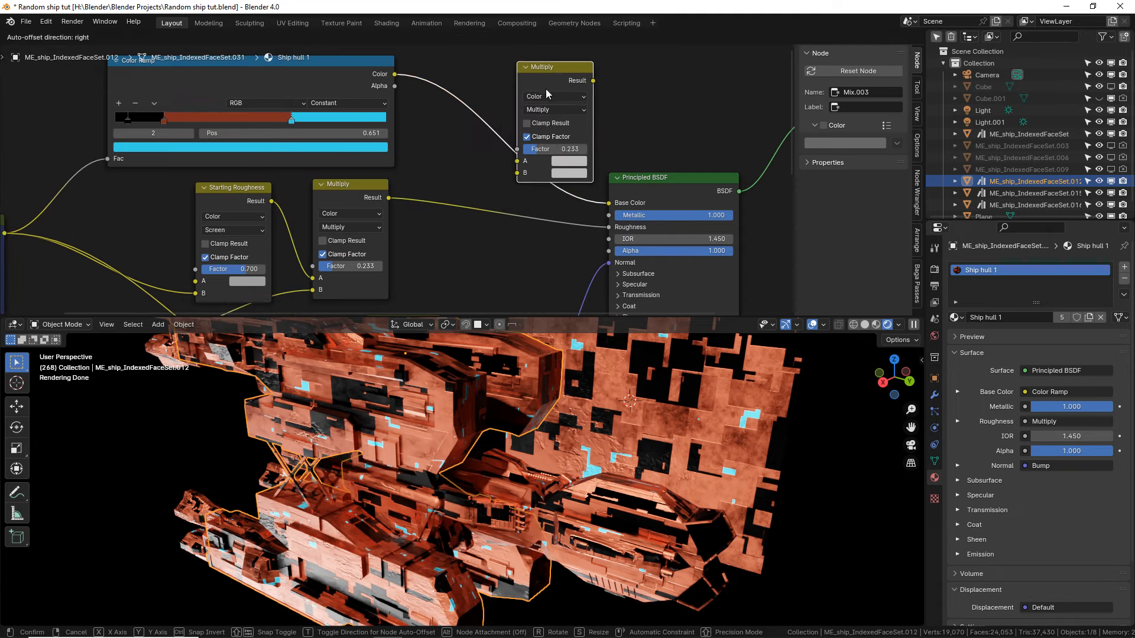
click(545, 89)
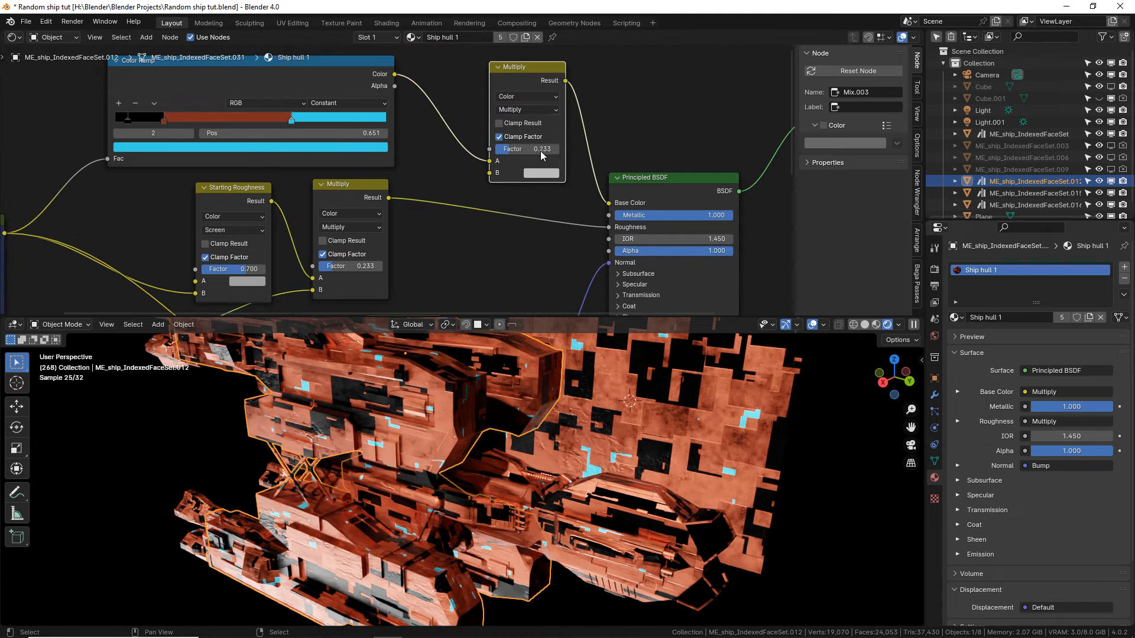
drag(541, 149, 558, 149)
middle_drag(411, 120, 444, 197)
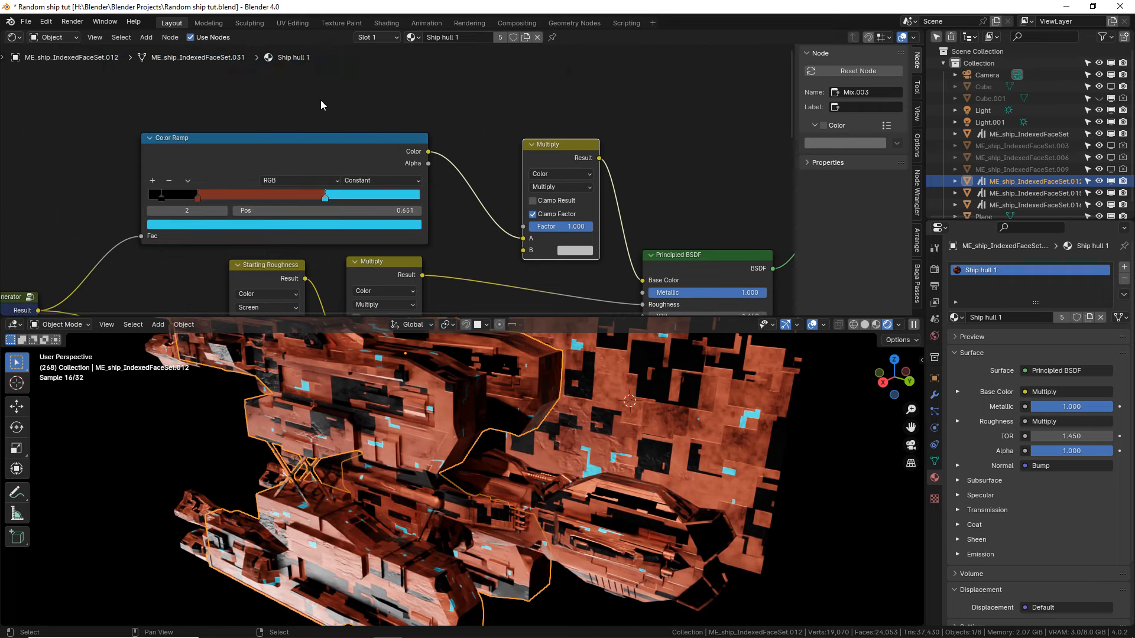
Add an Ambient Occlusion node above the hull Color Ramp and connect its Color output to the new Multiply node's B input.
click(320, 101)
key(shift+a)
text(ambie)
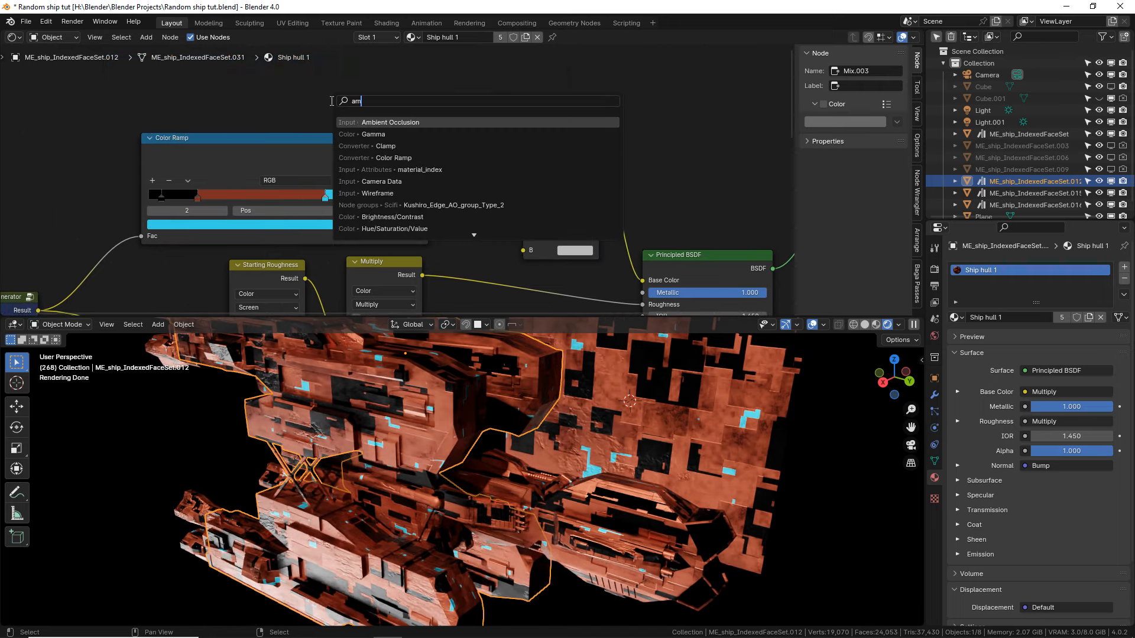
key(Return)
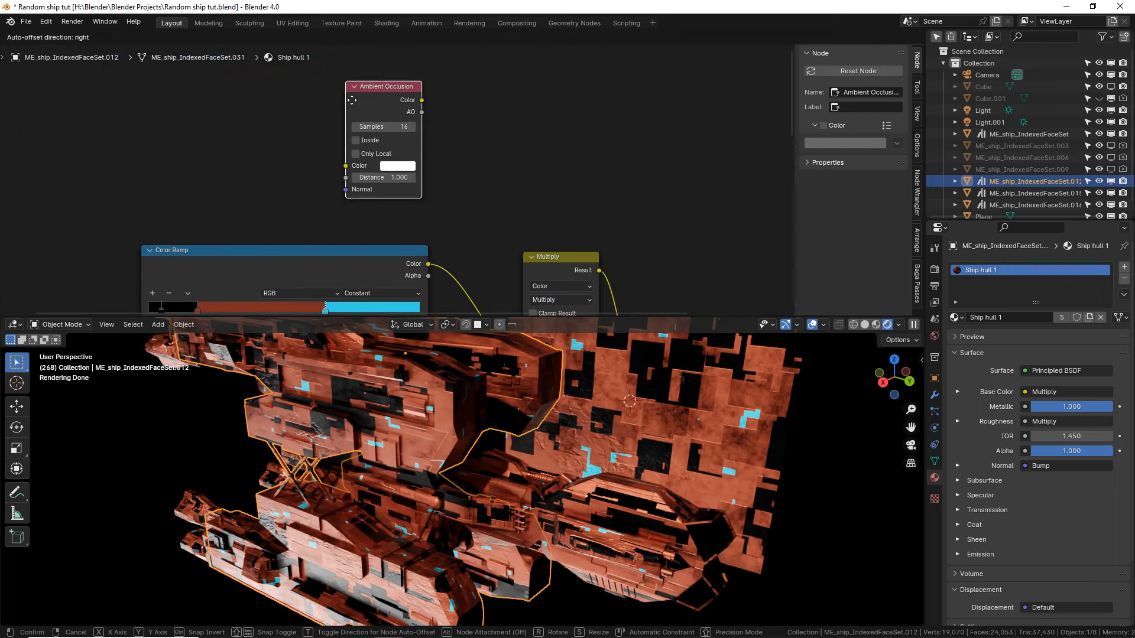
click(365, 127)
drag(430, 134, 532, 255)
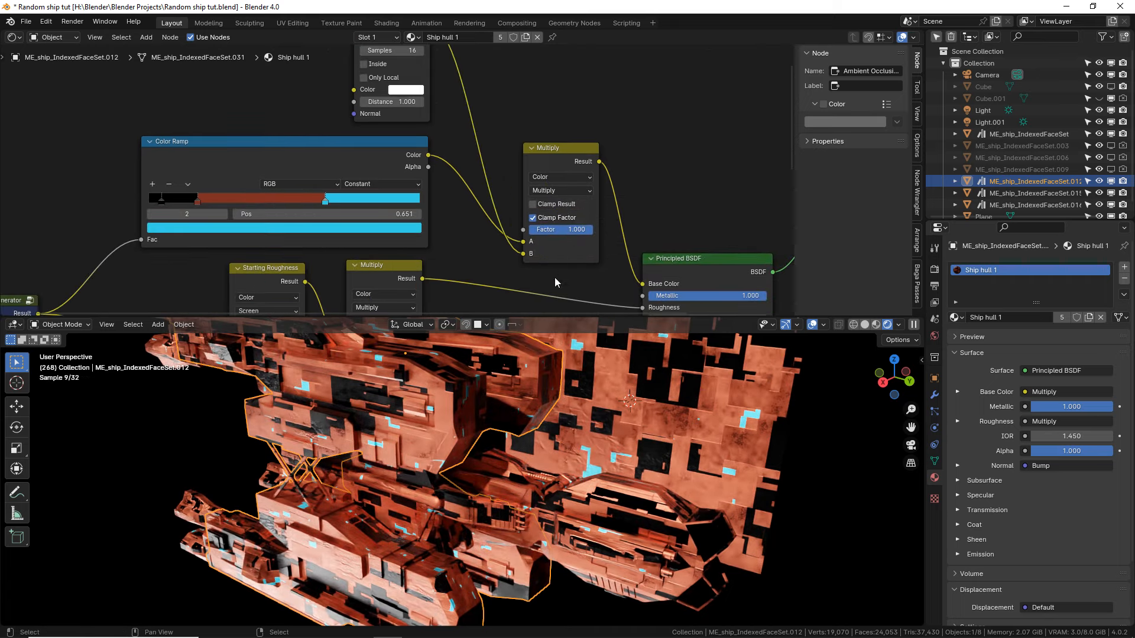
drag(391, 116, 313, 122)
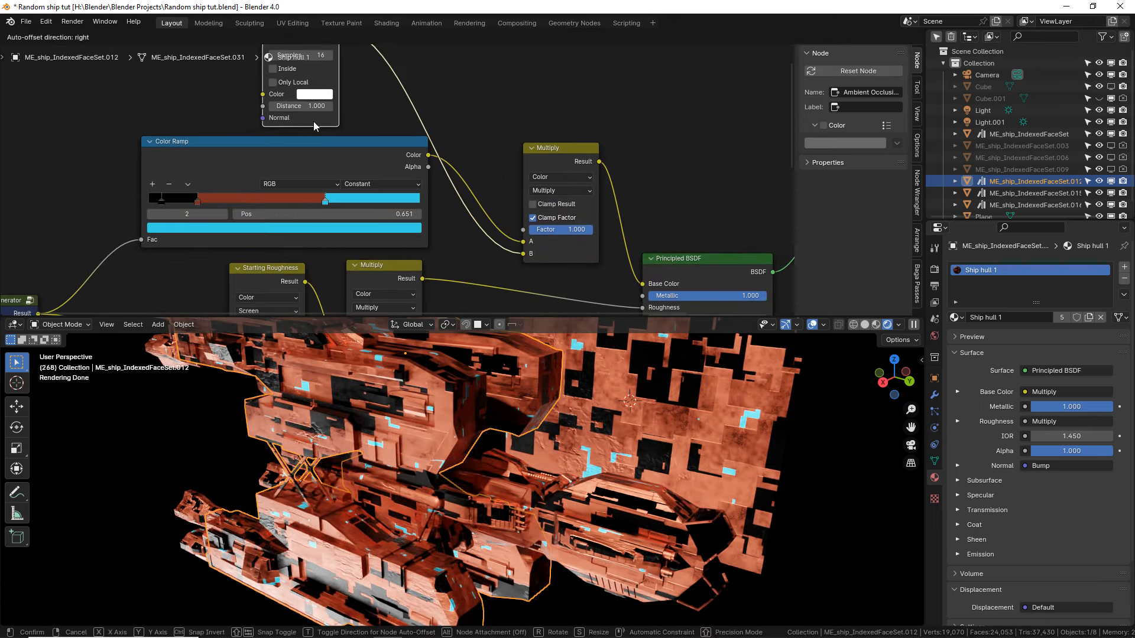
Insert a Color Ramp node between the Ambient Occlusion node and the Multiply node.
key(shift+a)
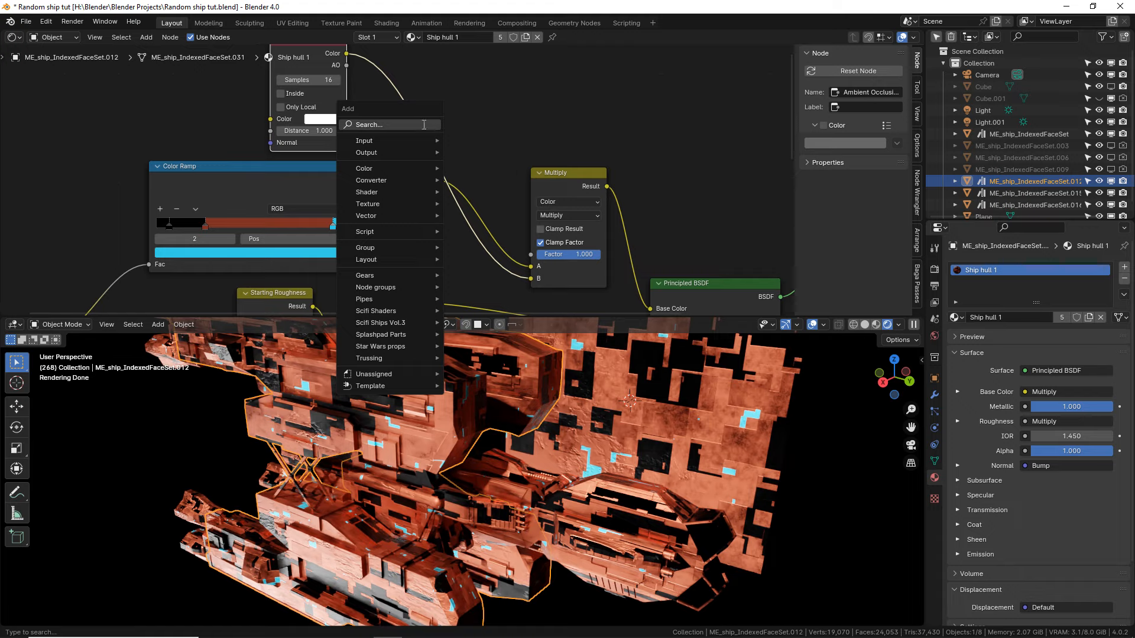
text(color ramp)
key(Return)
click(375, 59)
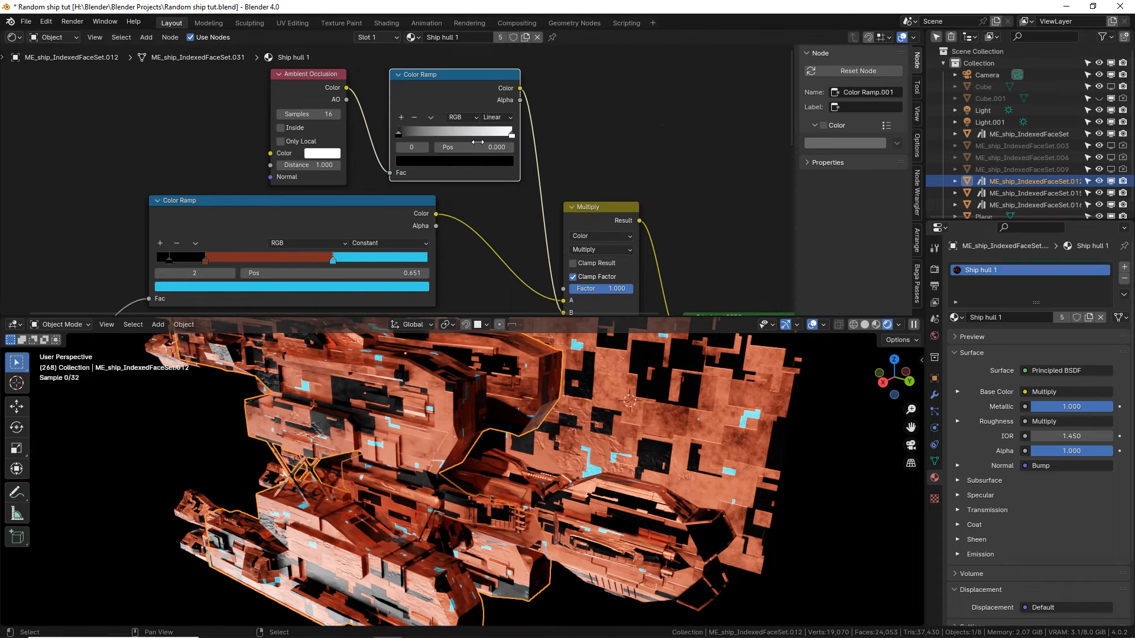
Move the ambient occlusion Color Ramp's black stop to about 0.636 and preview the ramp's output on the hull.
drag(420, 130, 491, 132)
ctrl+shift+click(490, 96)
scroll(579, 491, up, 5)
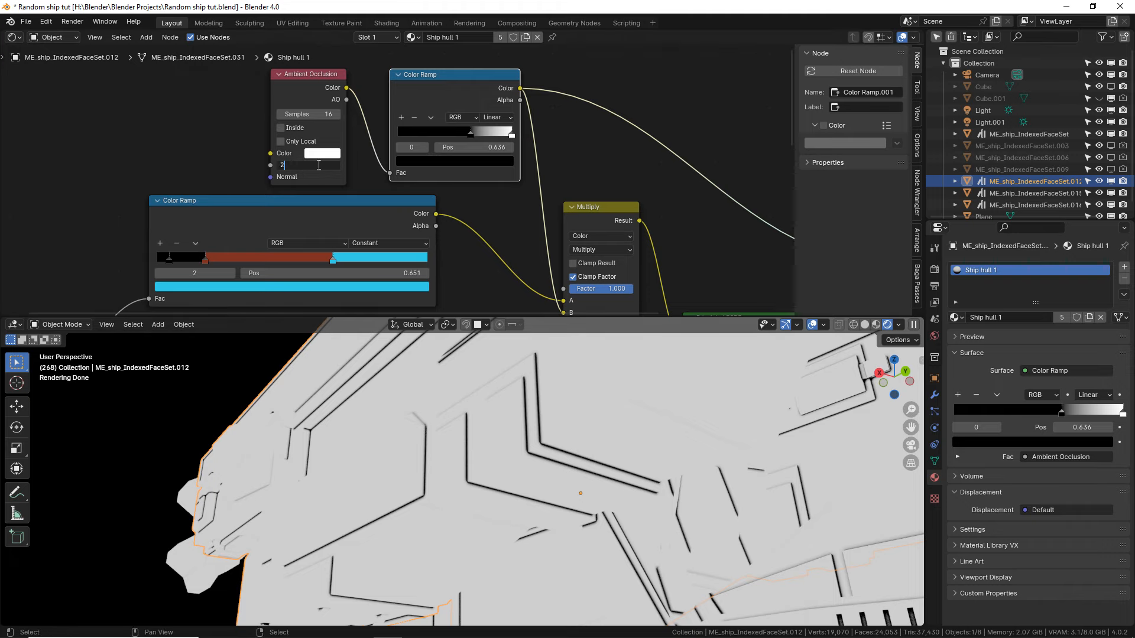
Try an Ambient Occlusion distance of 2, and set it to 3.
click(318, 165)
text(2)
key(Return)
text(3)
key(Return)
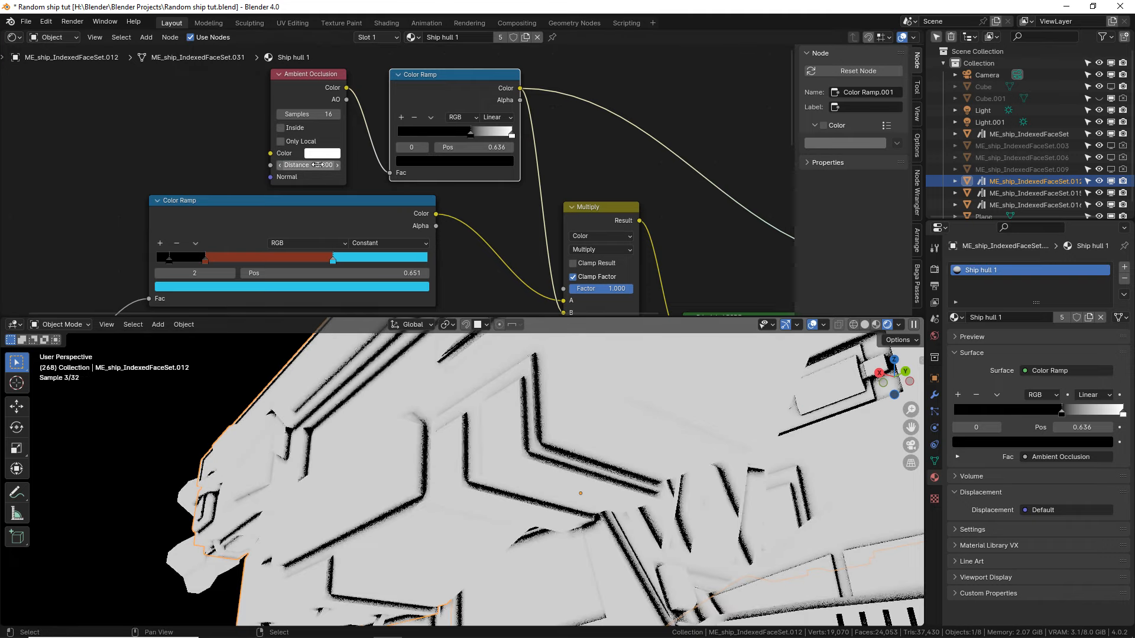
middle_drag(438, 428, 452, 463)
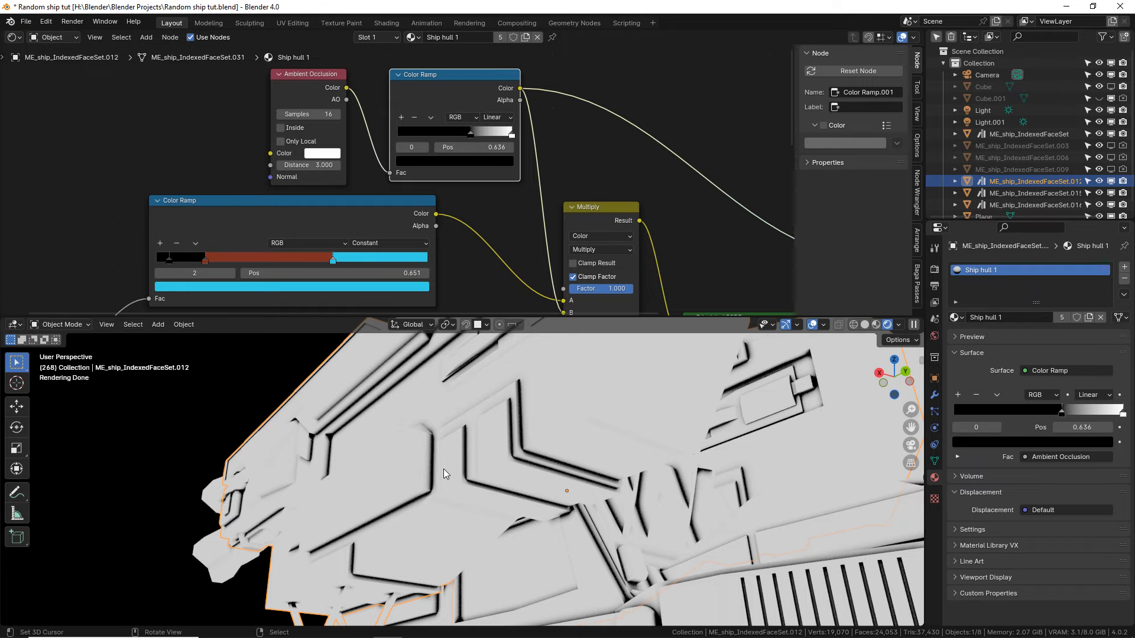
Clear the object selection, inspect the occlusion shading along the hull, and set the Ambient Occlusion distance to 6.
middle_drag(443, 469, 591, 522)
key(alt+a)
middle_drag(512, 471, 461, 435)
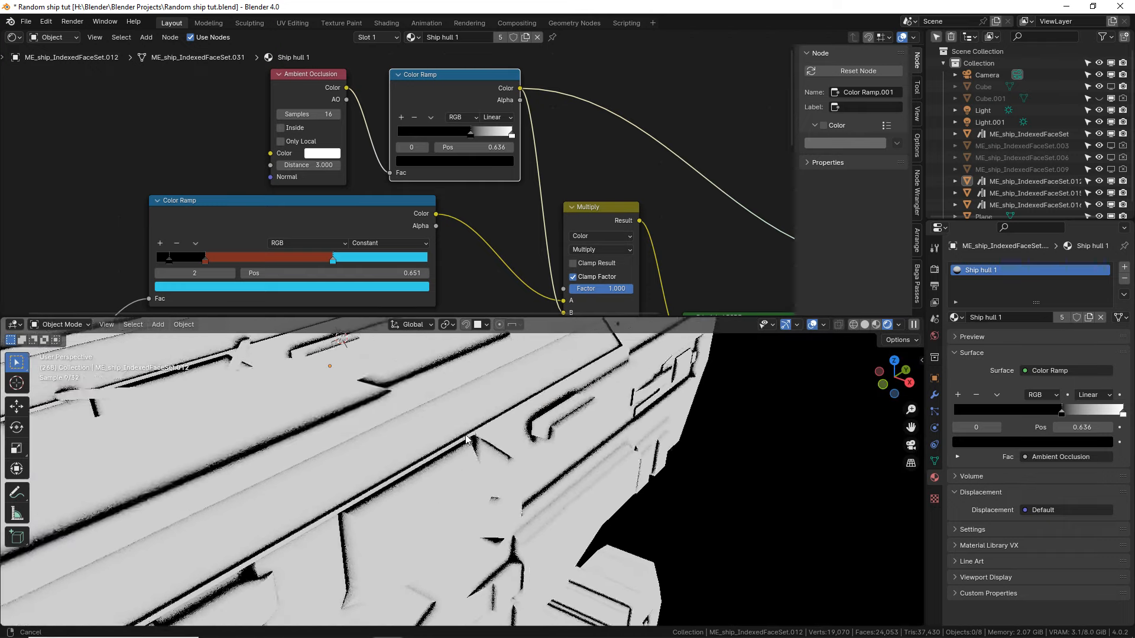
key(Return)
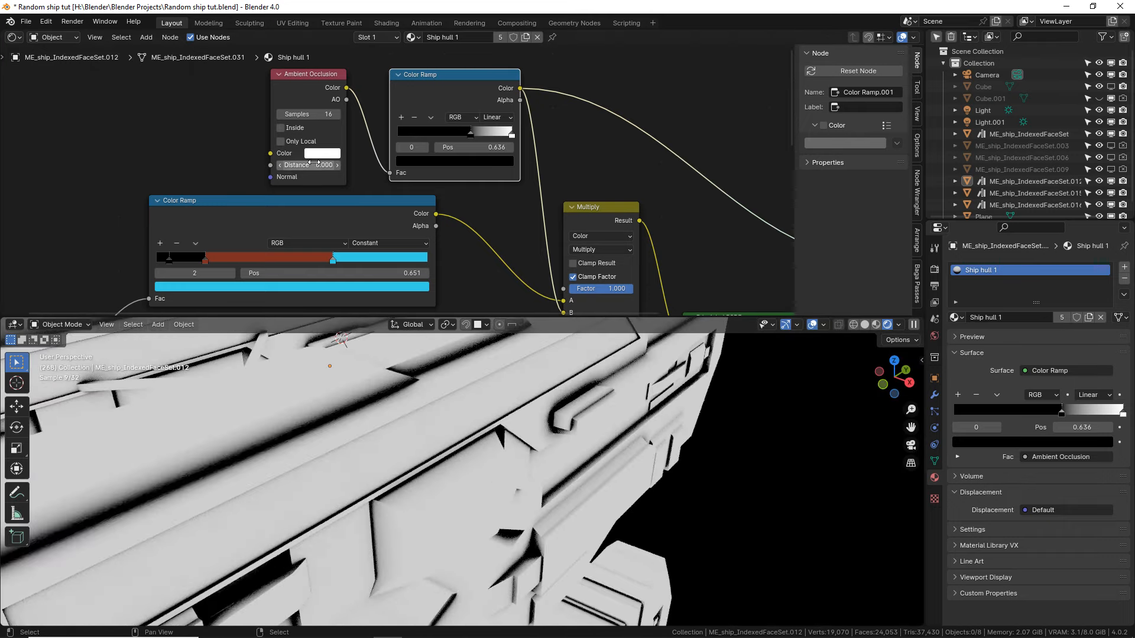
scroll(569, 410, down, 2)
middle_drag(597, 355, 576, 356)
Reposition the hull Color Ramp and the base color Multiply node to tidy the layout before the Principled BSDF.
middle_drag(613, 190, 471, 95)
drag(456, 122, 461, 89)
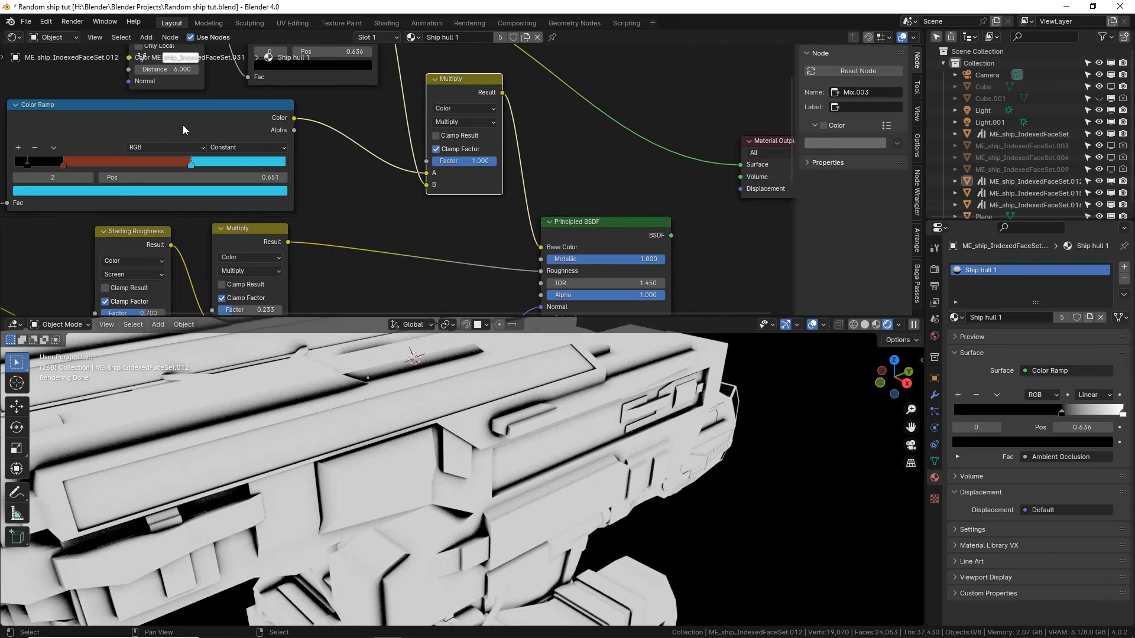
mouse_move(233, 118)
mouse_down()
mouse_move(318, 116)
mouse_move(254, 117)
mouse_up()
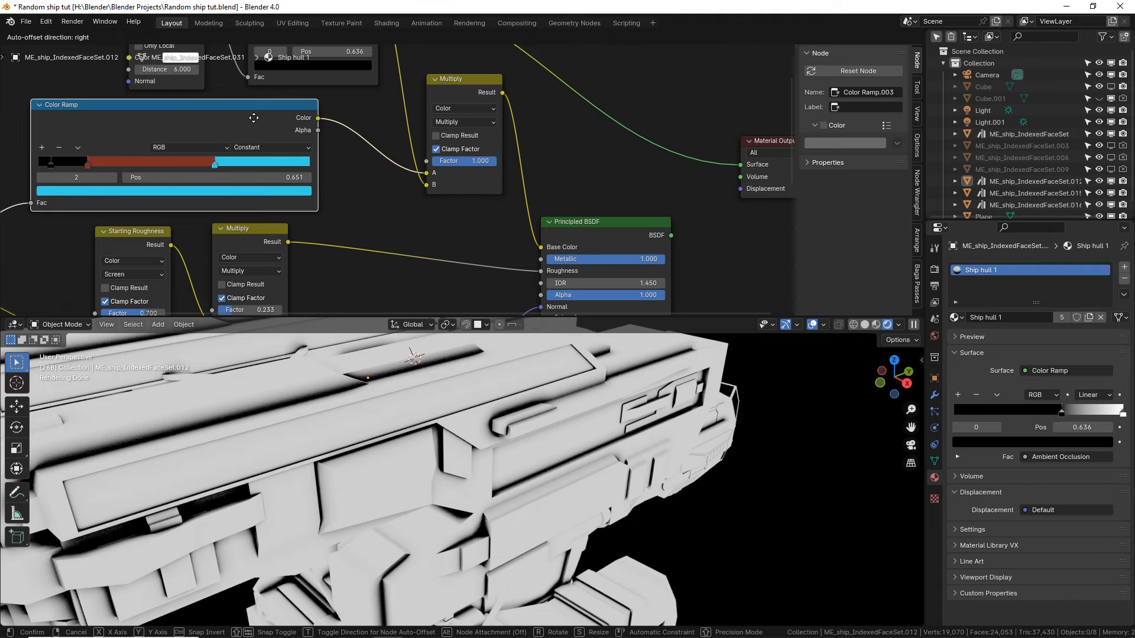
drag(458, 85, 474, 89)
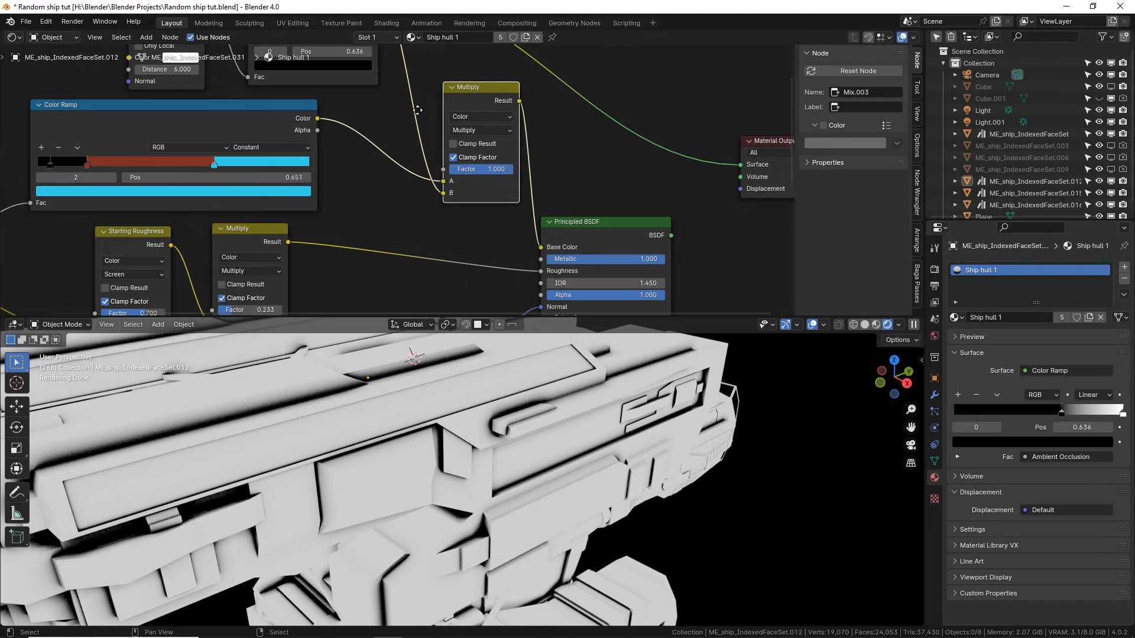
middle_drag(414, 101, 432, 170)
mouse_move(365, 77)
mouse_down()
mouse_move(353, 70)
mouse_move(348, 84)
mouse_up()
middle_drag(518, 191, 431, 104)
drag(428, 87, 393, 90)
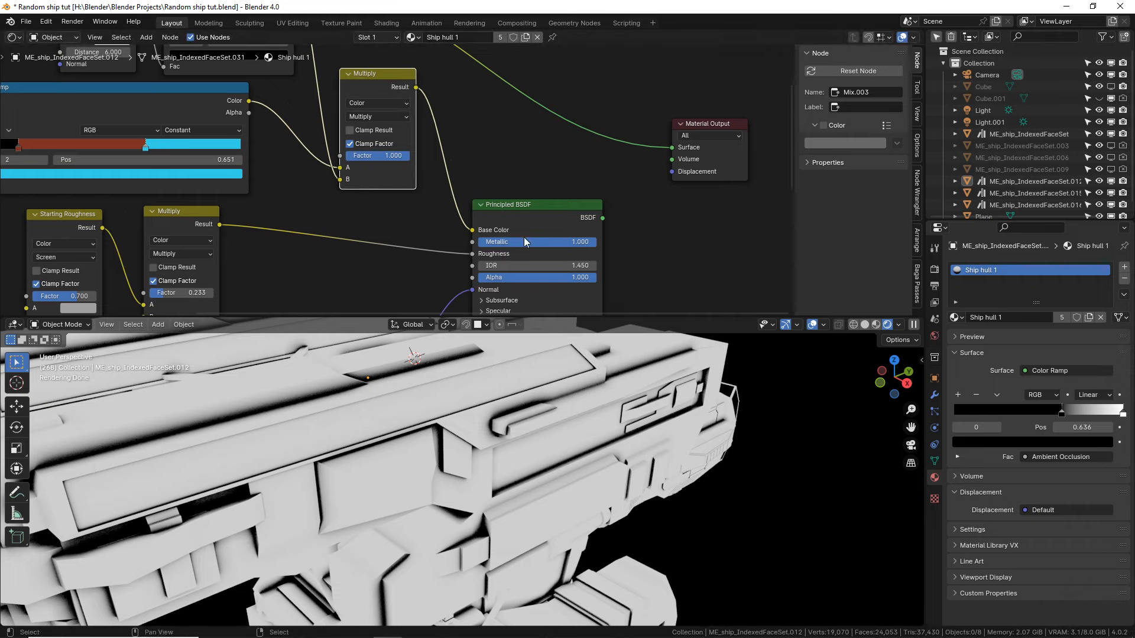
Reconnect the Principled BSDF to the Material Output and set the base color Multiply node's factor to about 0.758.
ctrl+shift+click(542, 211)
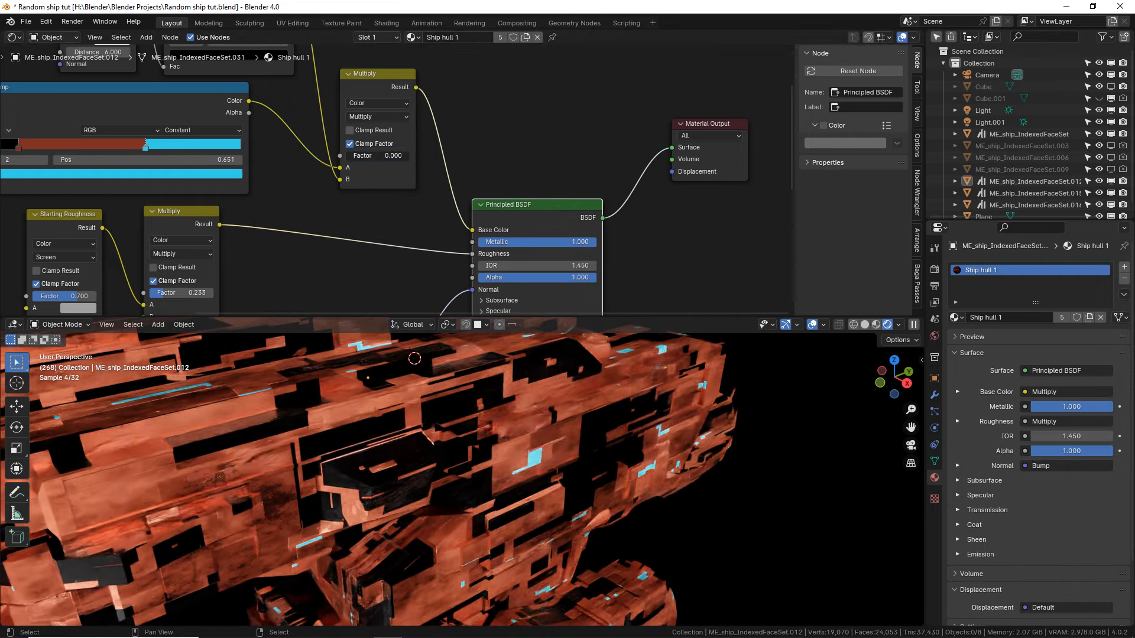
middle_drag(503, 431, 484, 380)
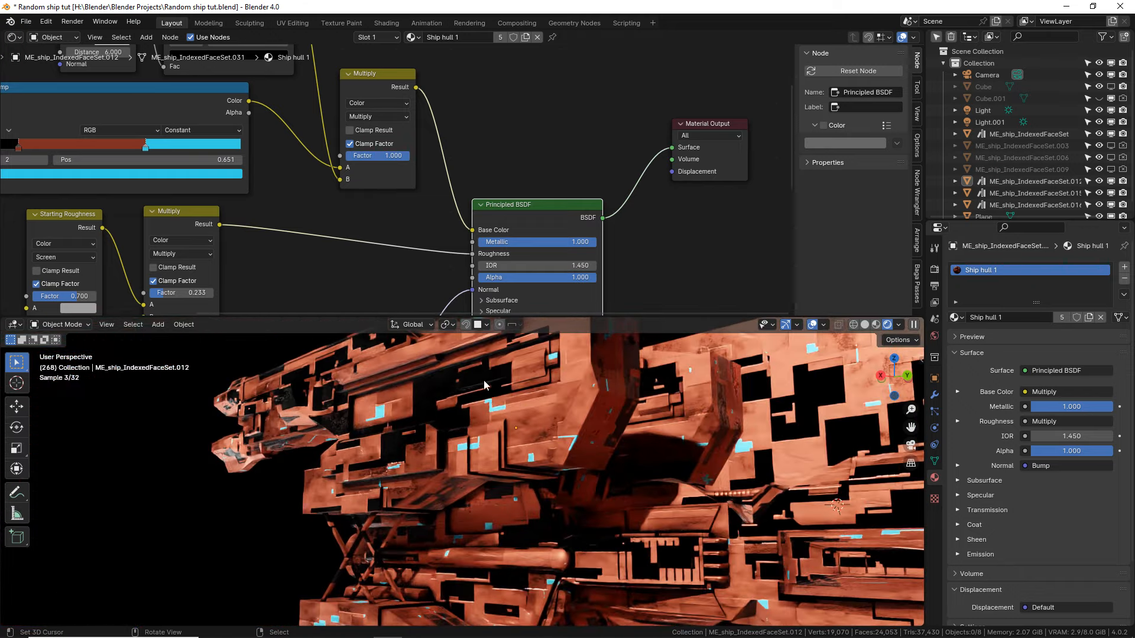
drag(398, 155, 367, 156)
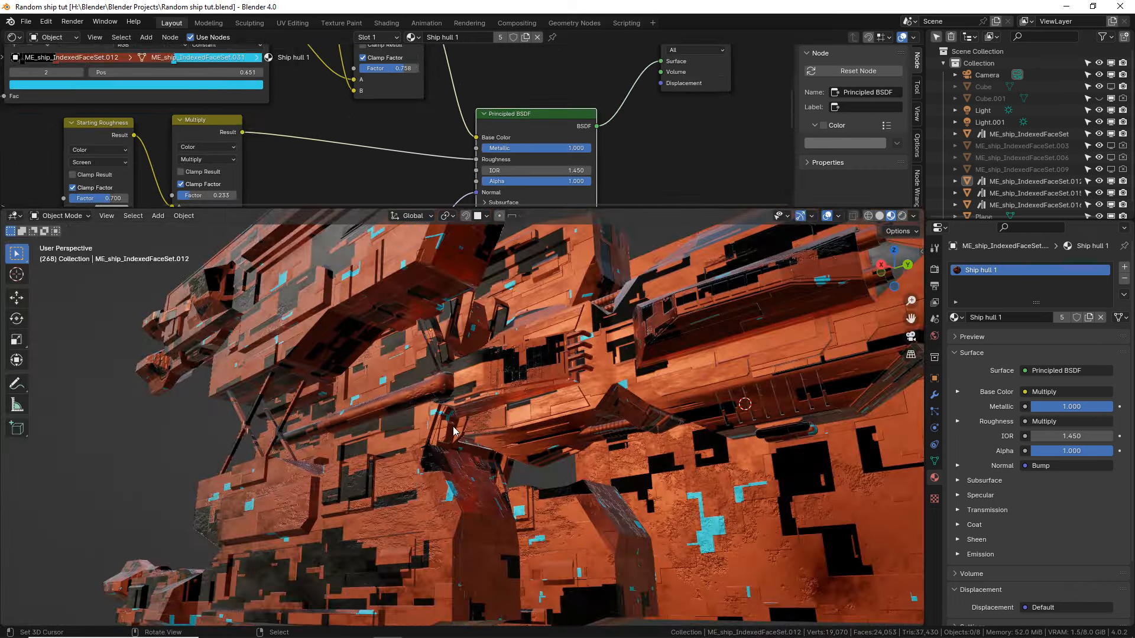
Shift the black stop of the Noise Texture's Color Ramp lower, set its light stop to 0.423, and check the ship's hull.
middle_drag(471, 424, 431, 423)
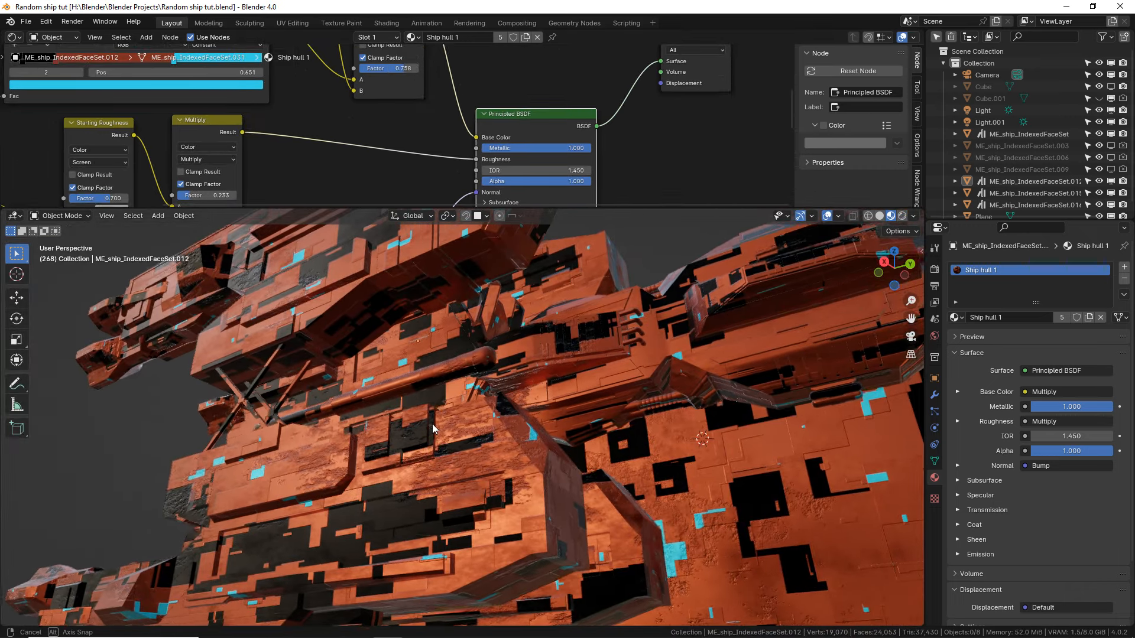
right_click(416, 382)
mouse_move(317, 120)
middle_down()
mouse_move(384, 44)
mouse_move(314, 105)
mouse_move(493, 123)
middle_up()
scroll(321, 98, down, 2)
scroll(430, 137, up, 5)
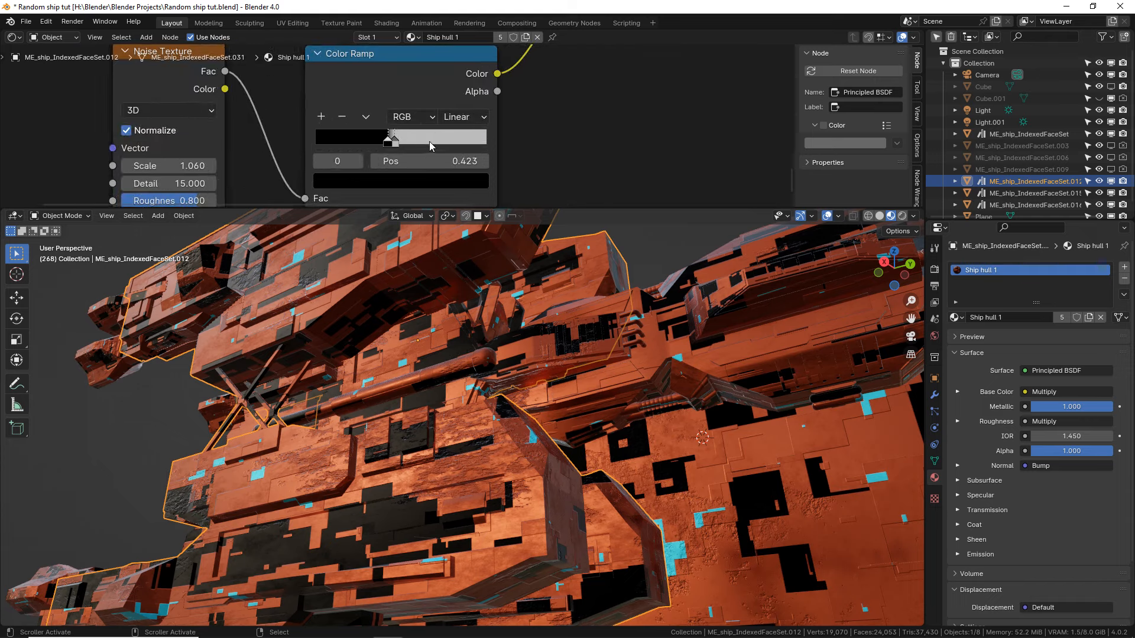
mouse_move(389, 140)
mouse_down()
mouse_move(380, 141)
mouse_move(390, 140)
mouse_up()
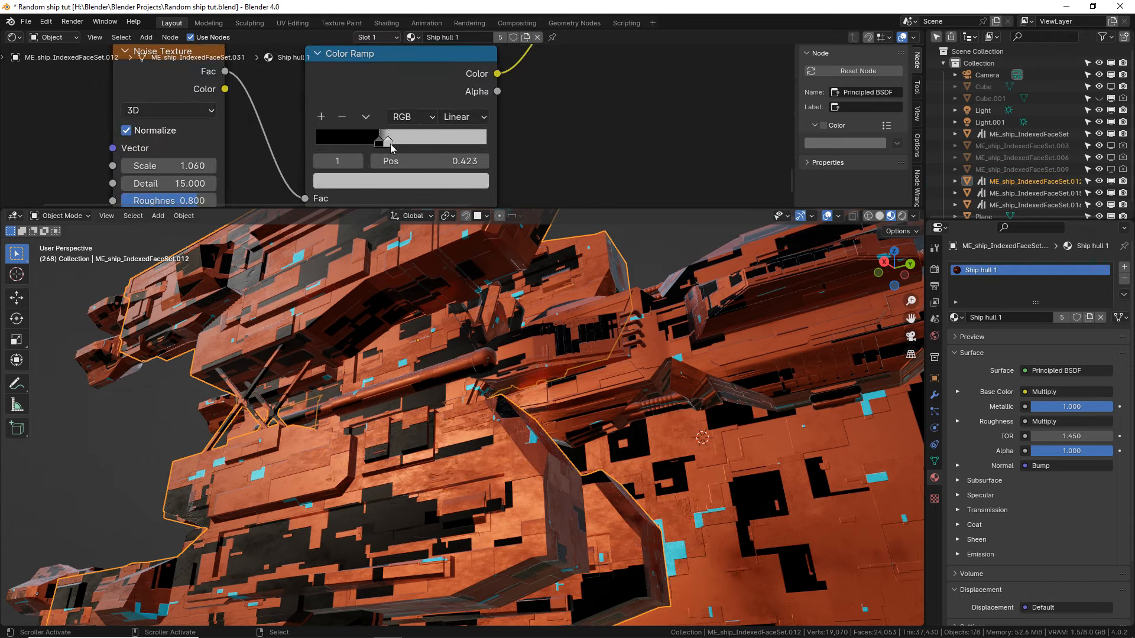
middle_drag(585, 502, 520, 456)
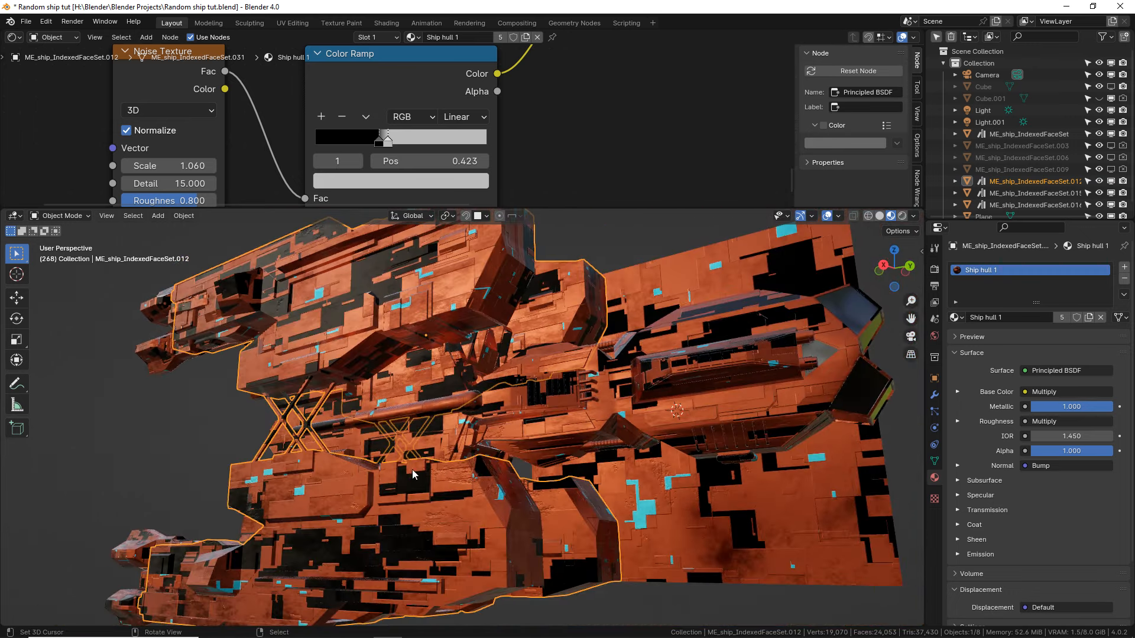
scroll(433, 360, down, 1)
scroll(575, 123, down, 7)
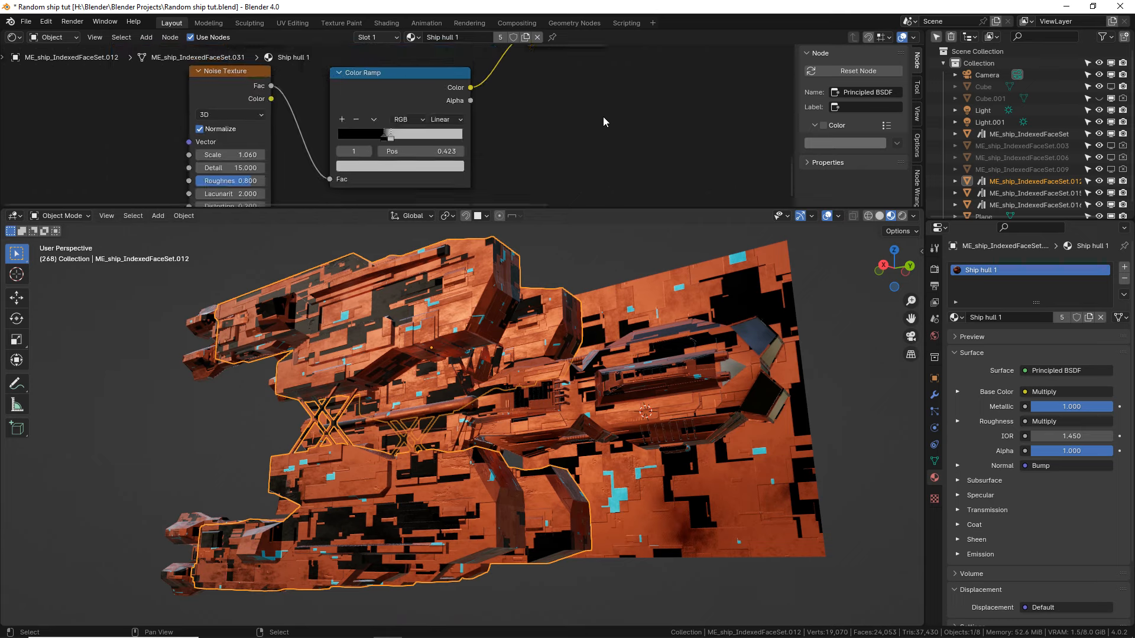
Raise the ambient occlusion nodes with their Multiply, and reposition the Panel generator and Musgrave Texture nodes to tidy the hull material.
drag(597, 208, 596, 403)
middle_drag(511, 300, 407, 174)
drag(536, 248, 600, 227)
middle_drag(526, 233, 625, 253)
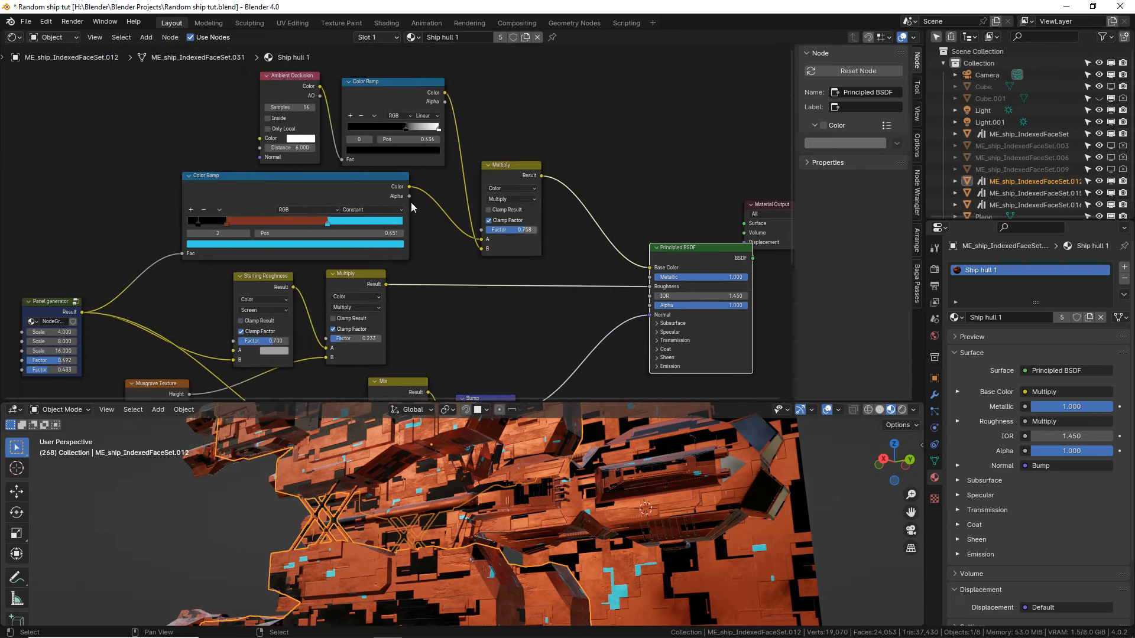
drag(233, 90, 514, 144)
middle_drag(266, 169, 379, 106)
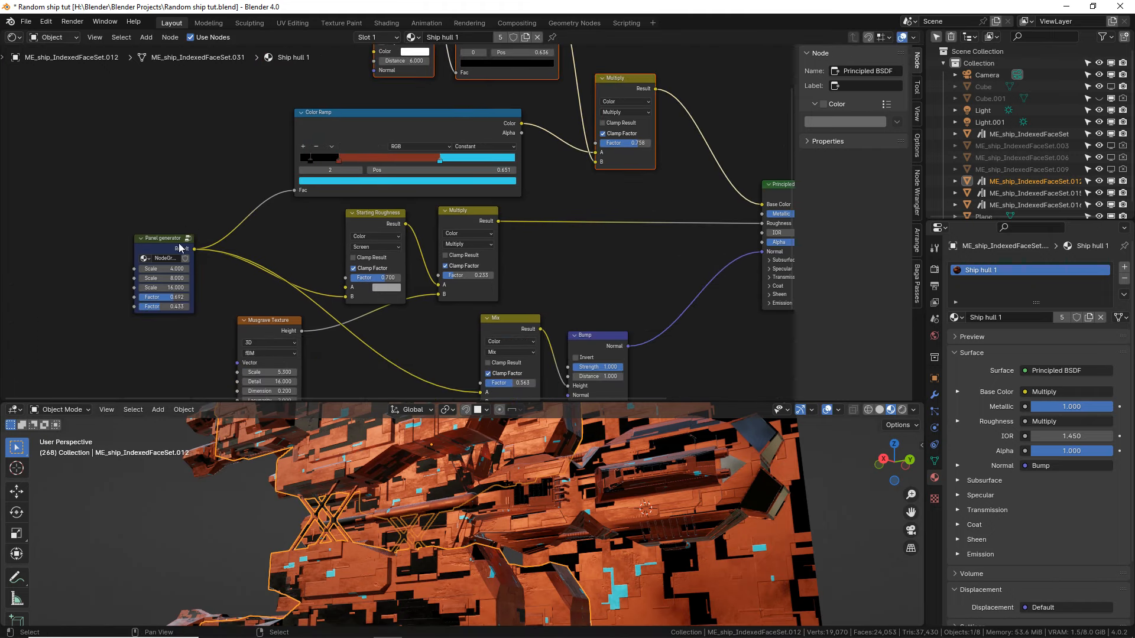
drag(179, 243, 160, 194)
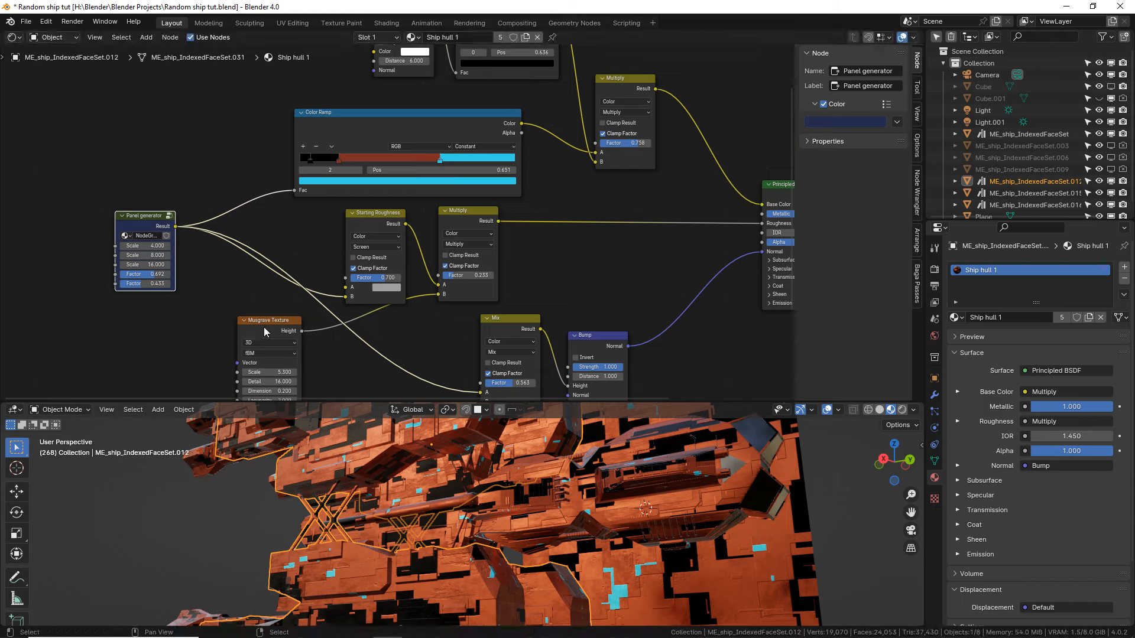
drag(257, 324, 239, 319)
middle_drag(356, 310, 291, 260)
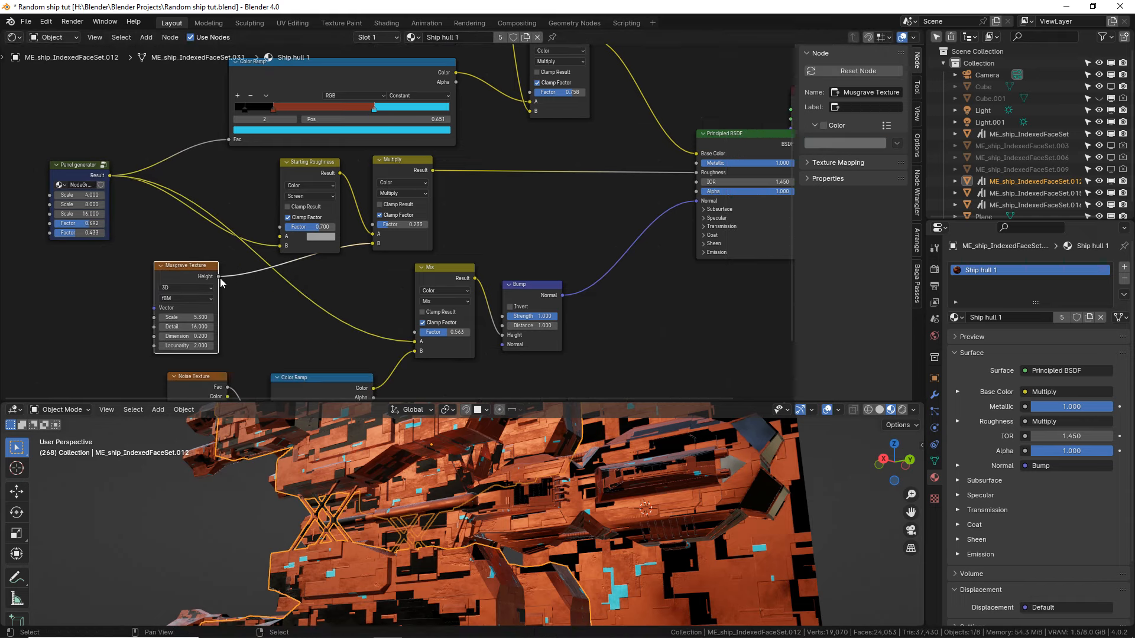
Duplicate the base color Multiply node, insert the copy before the Principled BSDF, and link the Musgrave Texture's Height to its B input.
drag(219, 277, 515, 183)
drag(265, 286, 266, 290)
middle_drag(268, 303, 211, 352)
click(497, 88)
key(shift+d)
click(593, 89)
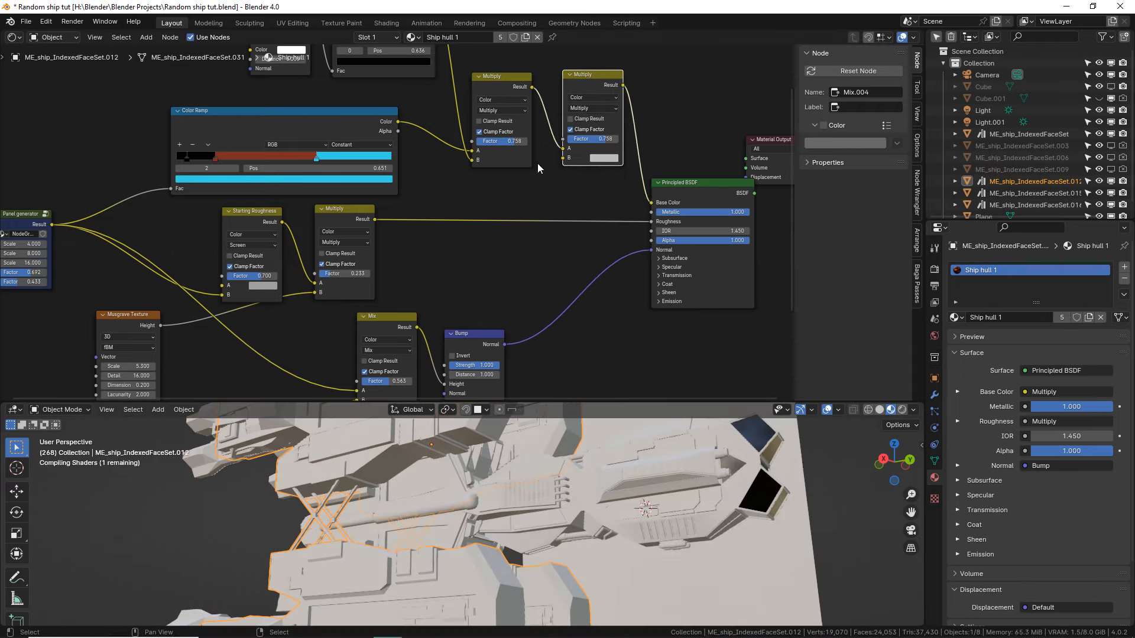
drag(160, 325, 194, 260)
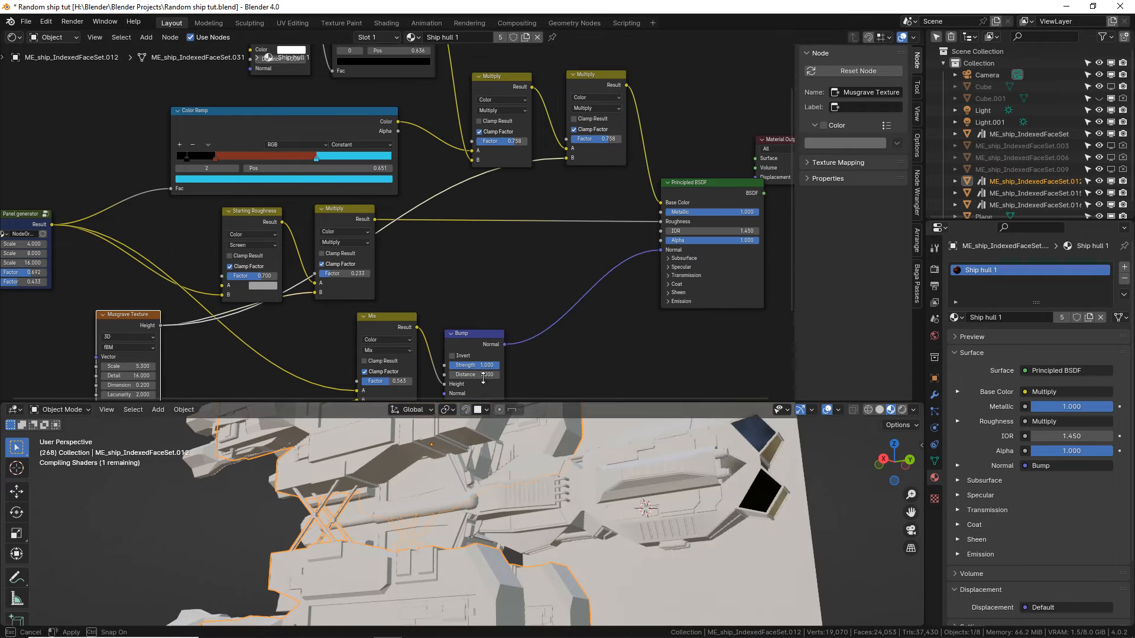
Set the factor of the Musgrave-driven base color Multiply node to about 0.242 while checking the grime on the hull.
drag(483, 378, 481, 324)
scroll(445, 435, up, 3)
shift+middle_drag(426, 407, 463, 442)
middle_drag(567, 126, 544, 224)
scroll(519, 220, up, 3)
drag(583, 220, 547, 194)
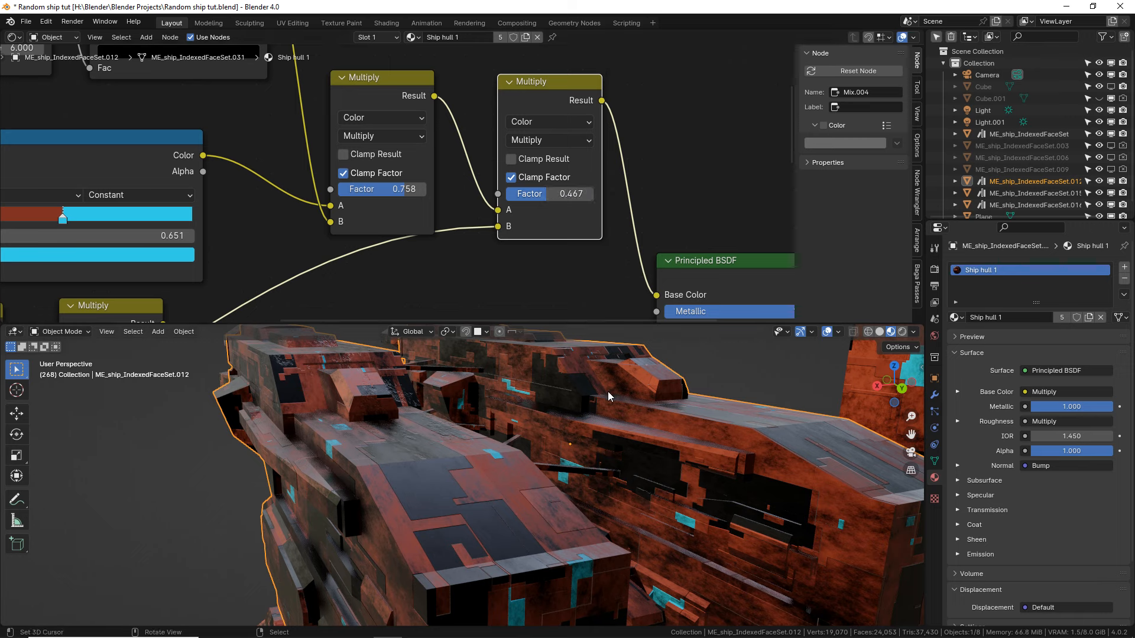
middle_drag(608, 391, 593, 391)
drag(565, 192, 533, 193)
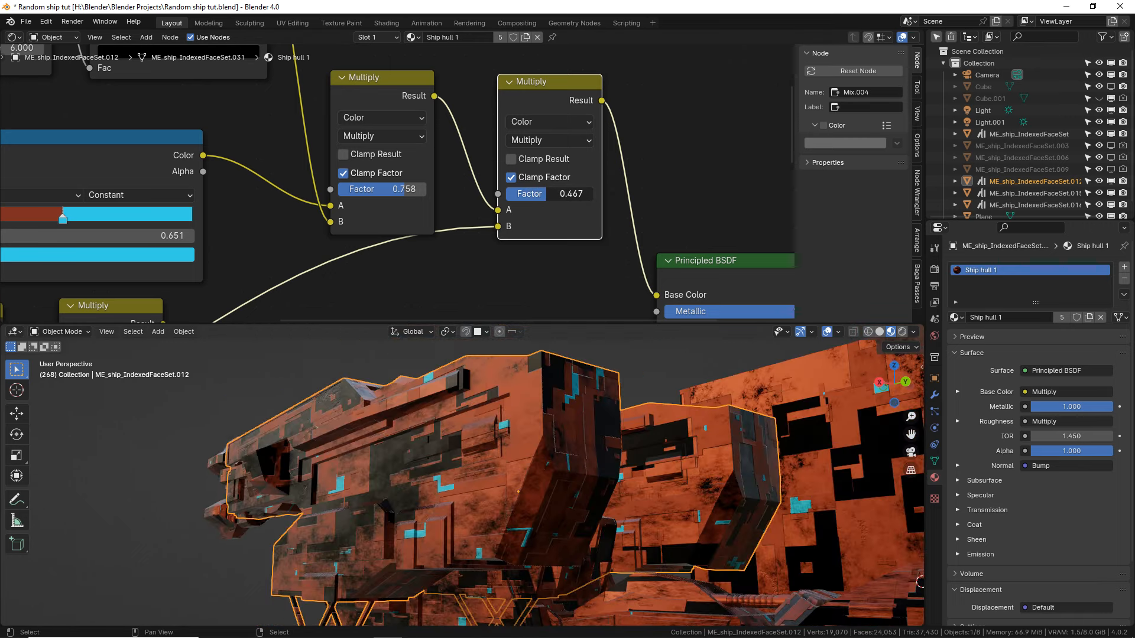
mouse_move(548, 194)
mouse_down()
mouse_move(506, 193)
mouse_move(575, 194)
mouse_move(537, 194)
mouse_up()
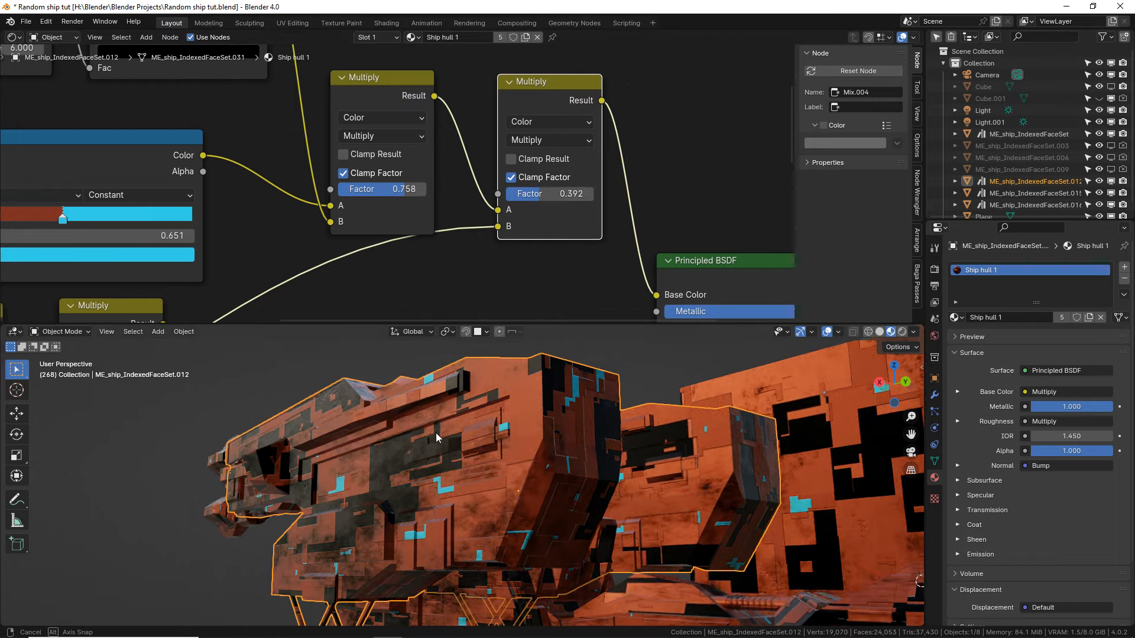
middle_drag(435, 433, 671, 504)
scroll(750, 524, down, 3)
Reposition the Material Output and insert a duplicate of the Musgrave-driven Multiply node before the Principled BSDF's Base Color.
drag(787, 184, 763, 184)
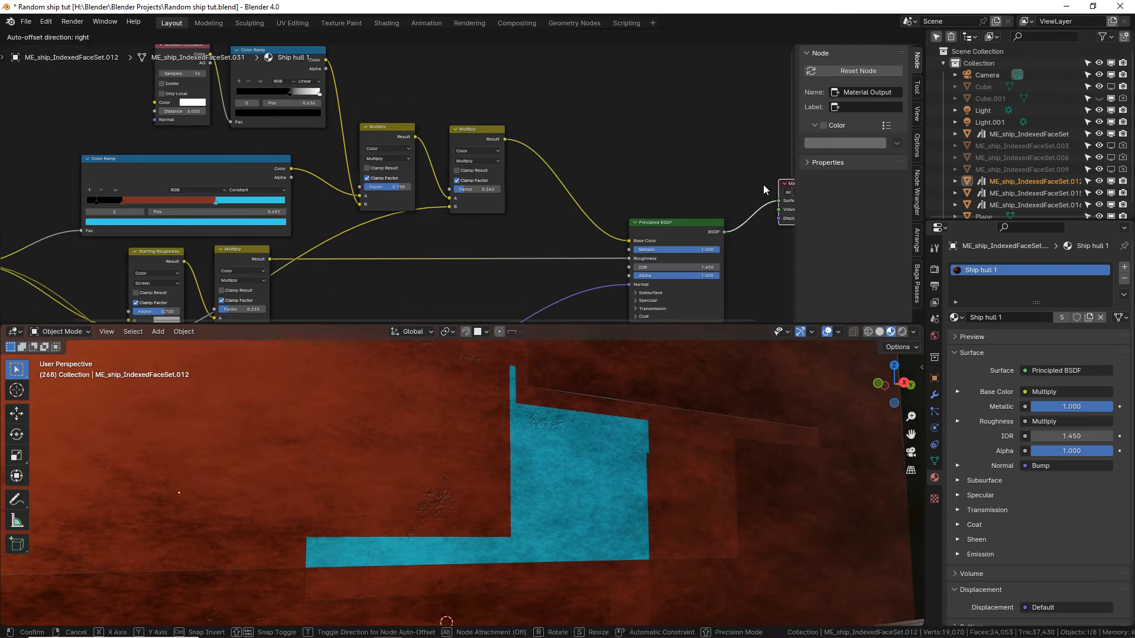
click(483, 155)
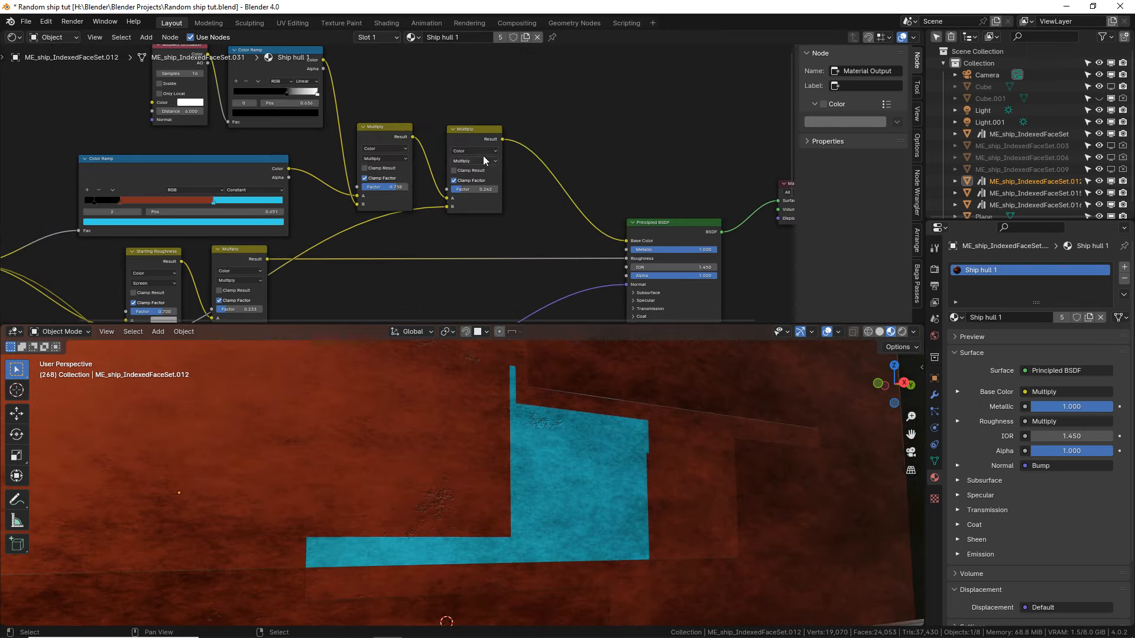
key(shift+d)
click(504, 173)
Duplicate the noise Color Ramp, feed it from the Noise Texture's Fac output, and make its light stop white.
middle_drag(504, 173, 786, 169)
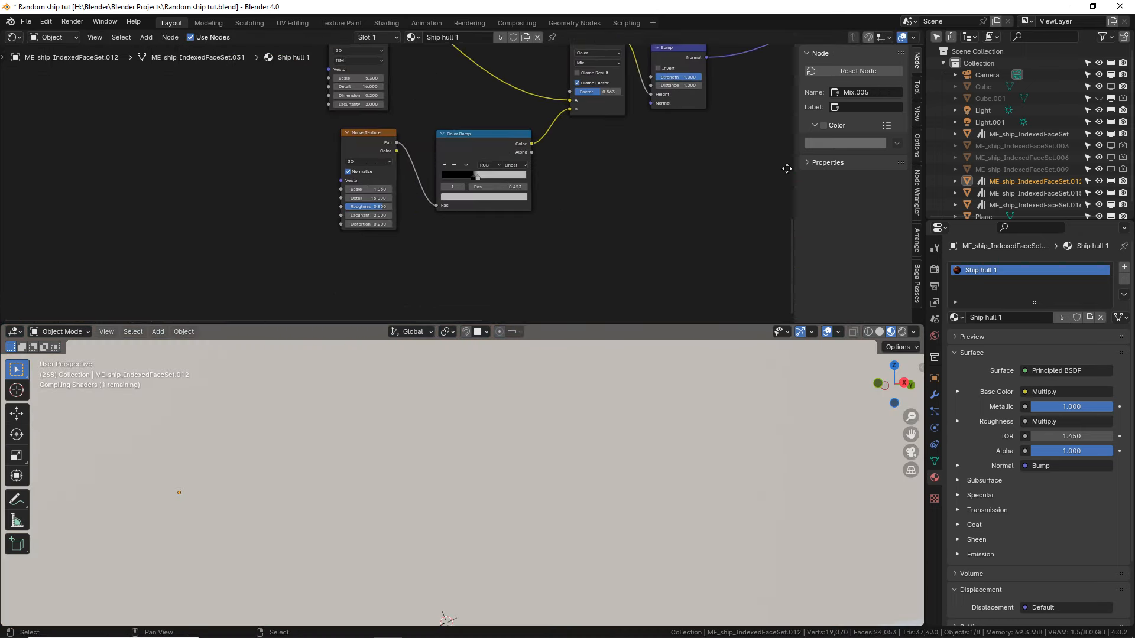
middle_drag(461, 187, 350, 263)
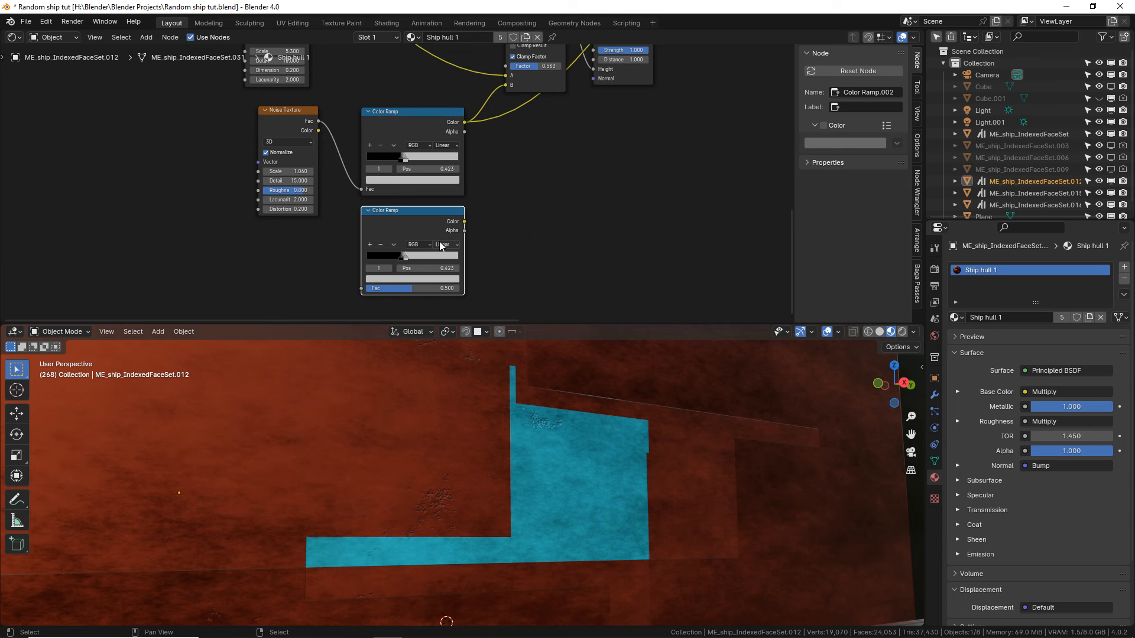
scroll(379, 195, up, 1)
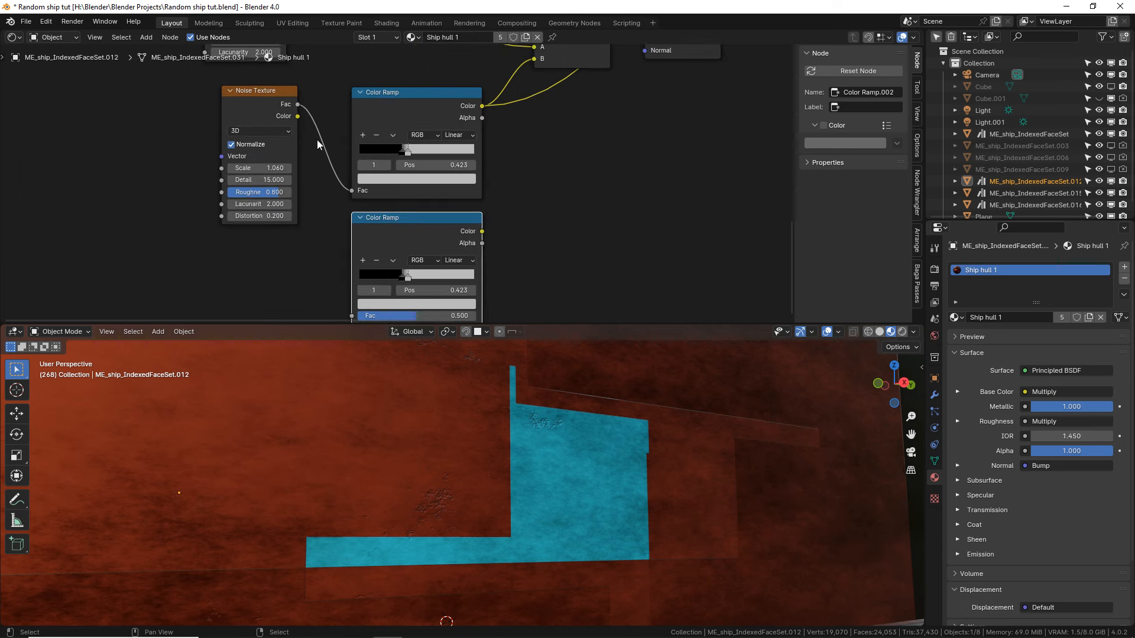
drag(300, 105, 357, 289)
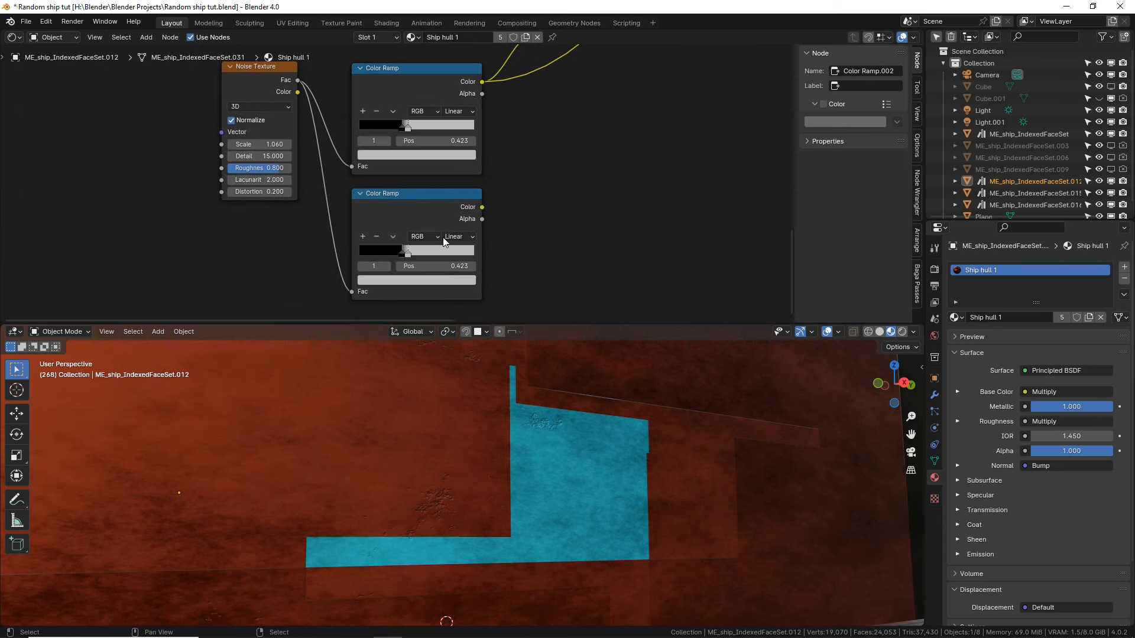
click(430, 280)
drag(472, 142, 467, 121)
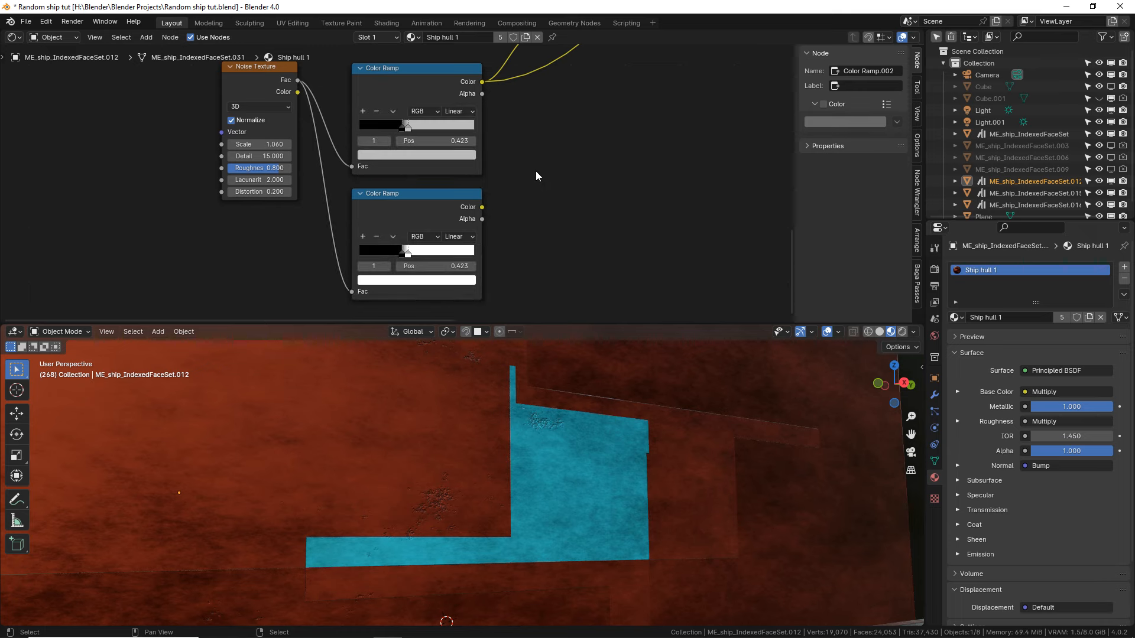
Link the duplicated noise Color Ramp's Color output to the B input of the last base color Multiply node.
scroll(558, 211, down, 2)
middle_drag(520, 180, 396, 254)
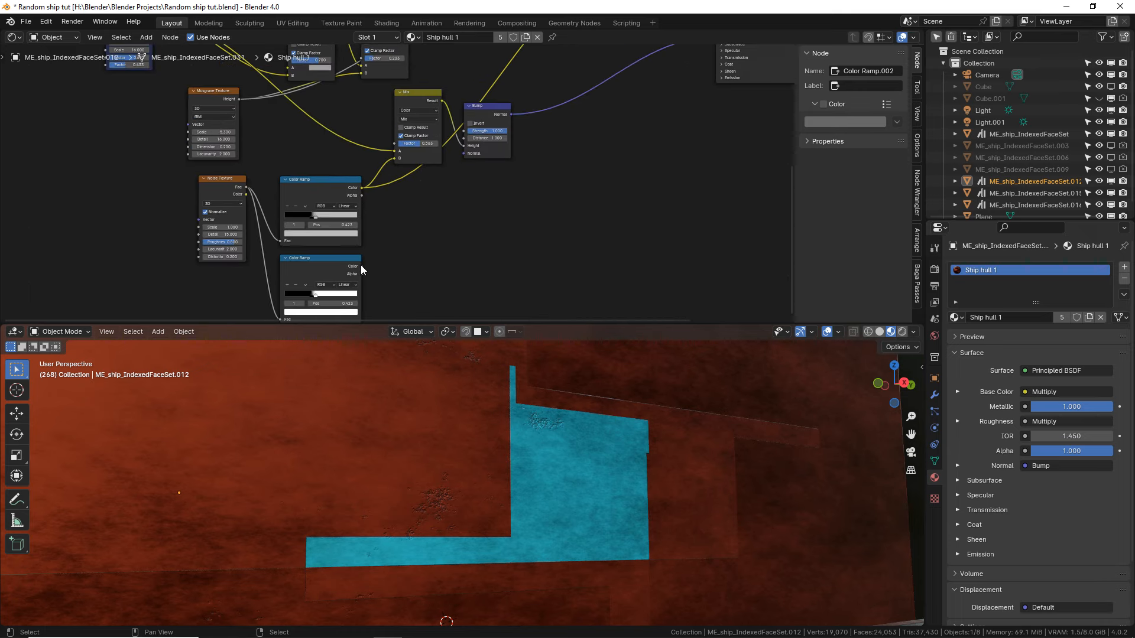
drag(361, 266, 559, 142)
drag(633, 103, 445, 223)
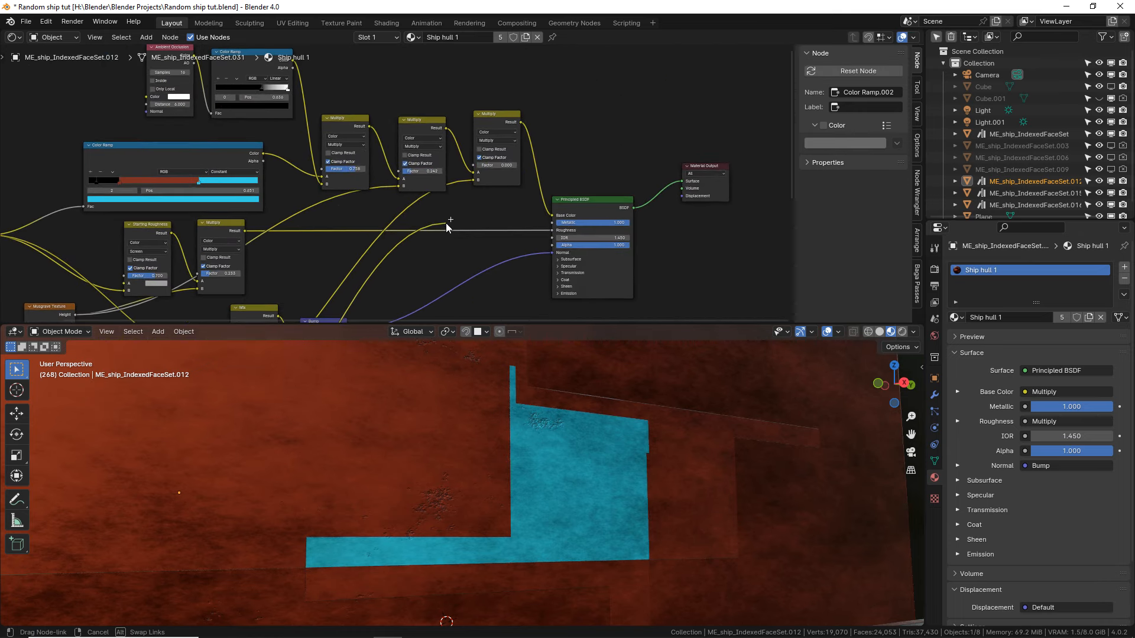
drag(480, 182, 476, 182)
click(480, 175)
Set the last base color Multiply node's factor to 1.000 and inspect the noise darkening on the hull panels.
scroll(476, 204, up, 2)
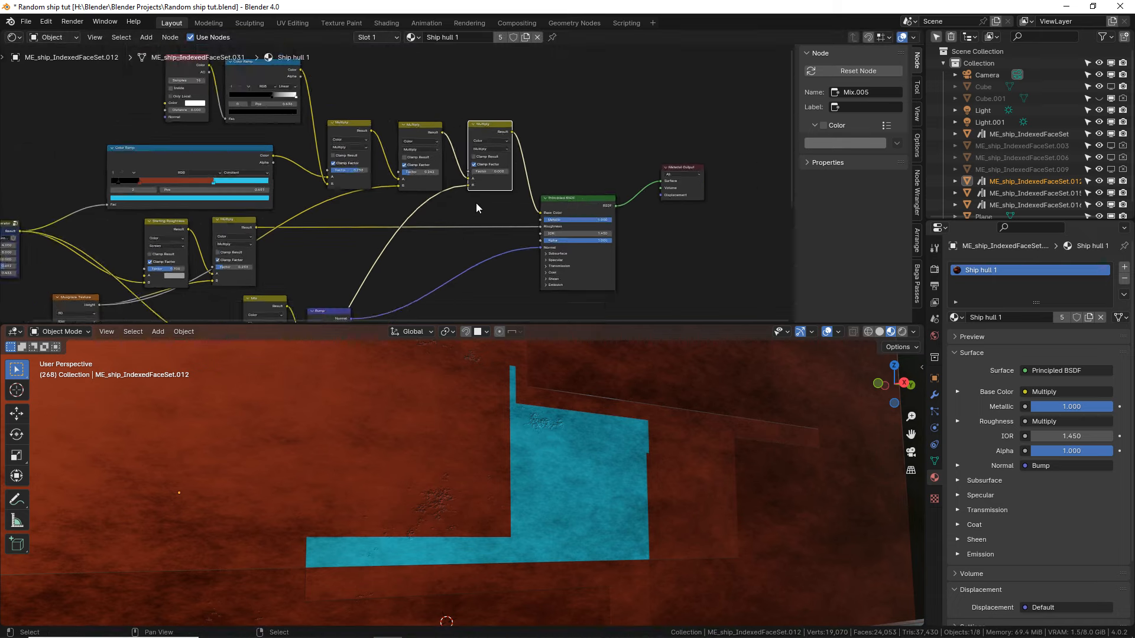
scroll(476, 215, up, 2)
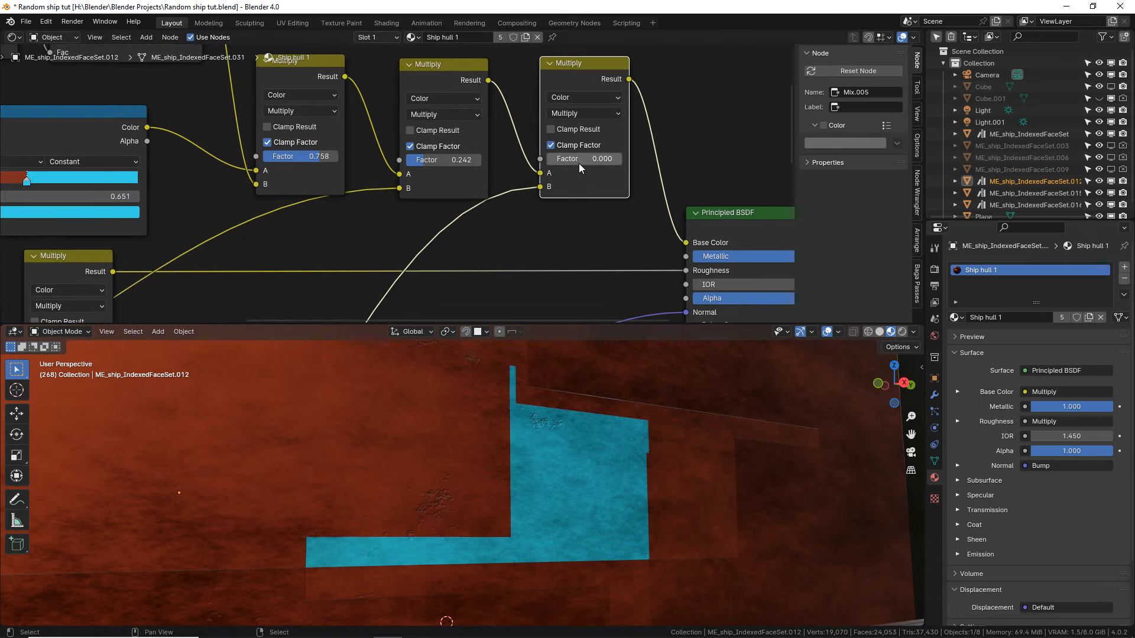
drag(579, 163, 592, 163)
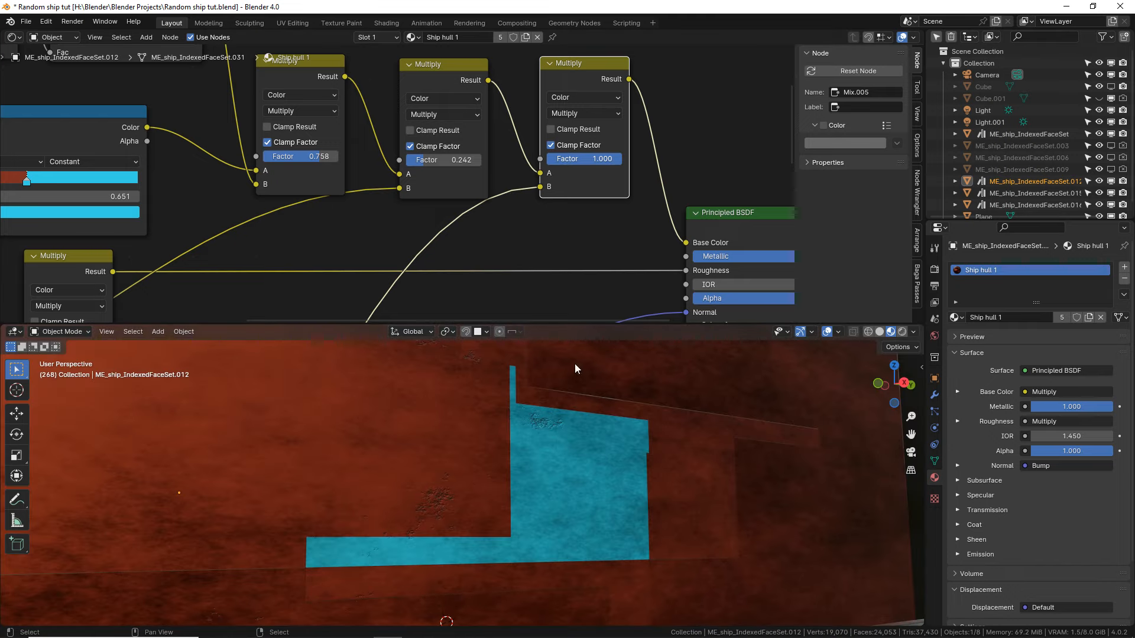
middle_drag(575, 364, 480, 449)
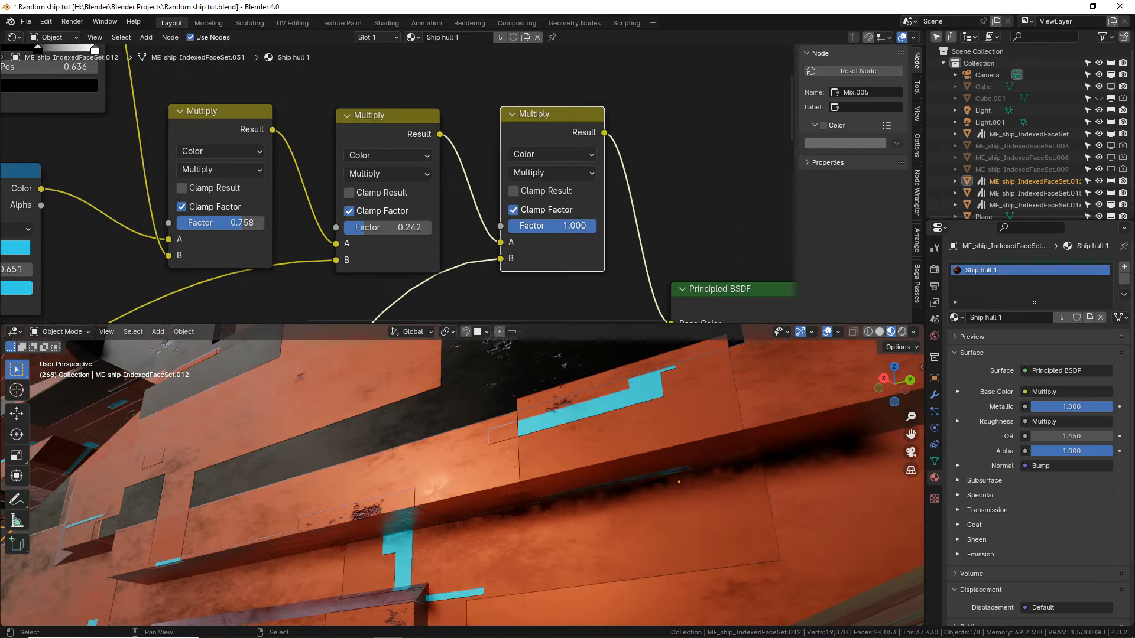
Shift the duplicated Color Ramp's black stop slightly higher, set its white stop to about 0.445, and inspect the damaged patches up close.
middle_drag(488, 241, 260, 93)
scroll(357, 195, up, 2)
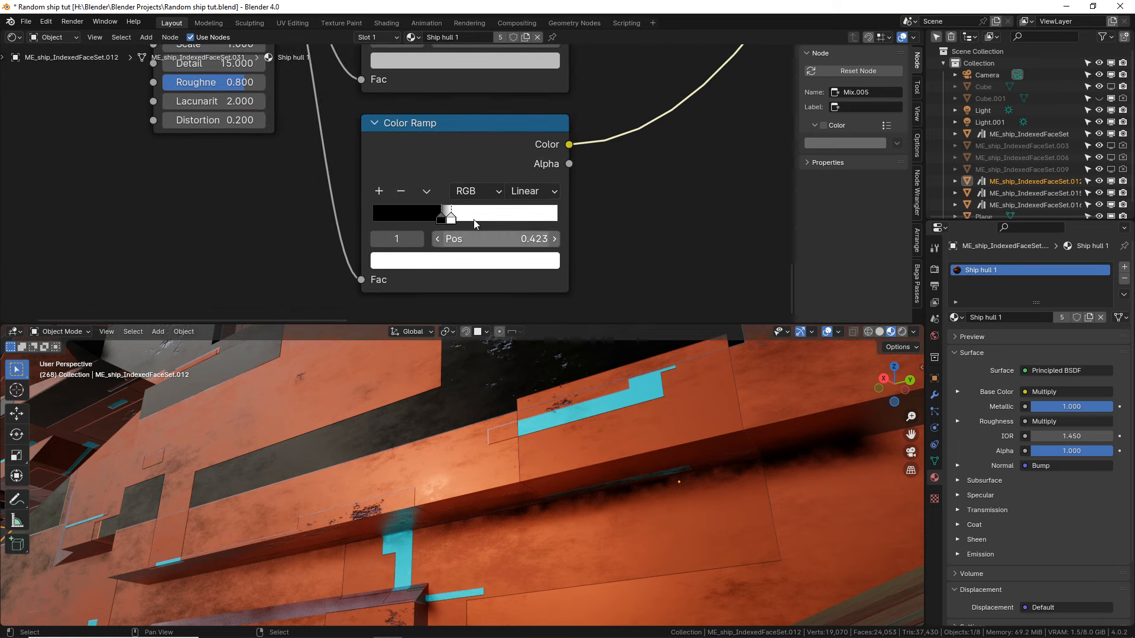
mouse_move(464, 222)
mouse_down()
mouse_move(436, 220)
mouse_move(483, 220)
mouse_move(453, 220)
mouse_up()
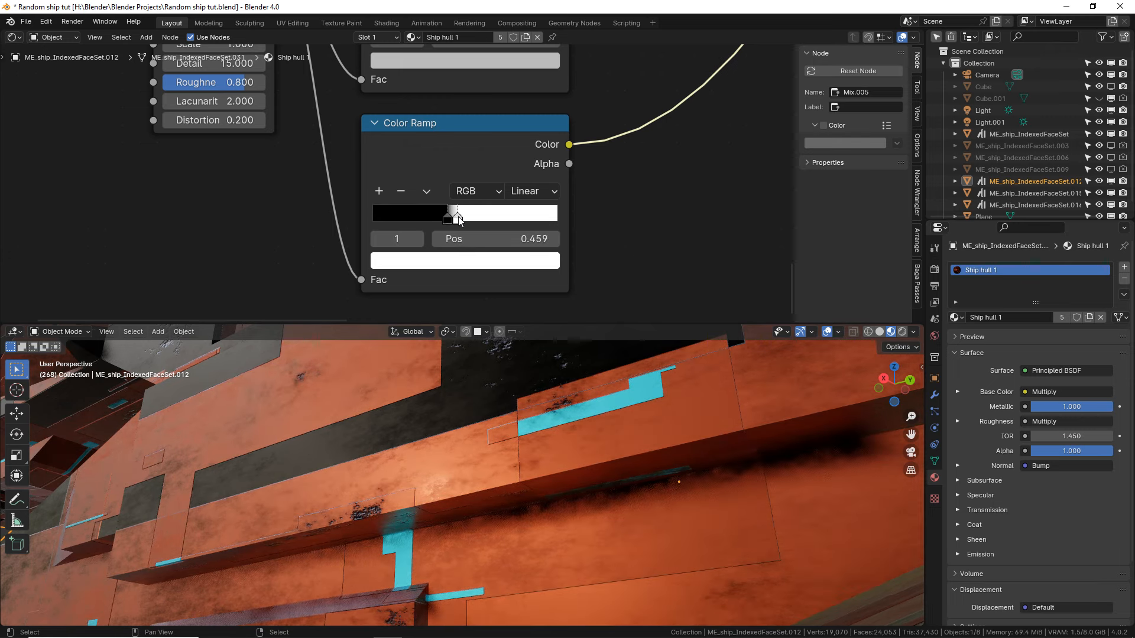
middle_drag(349, 480, 392, 492)
scroll(392, 492, up, 5)
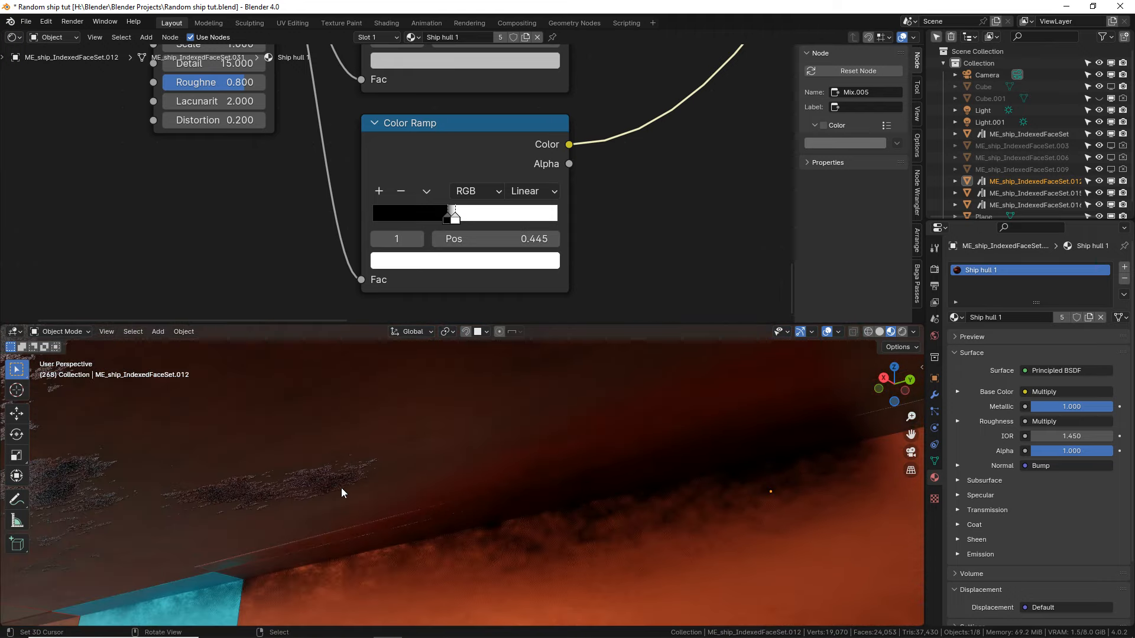
scroll(343, 487, down, 3)
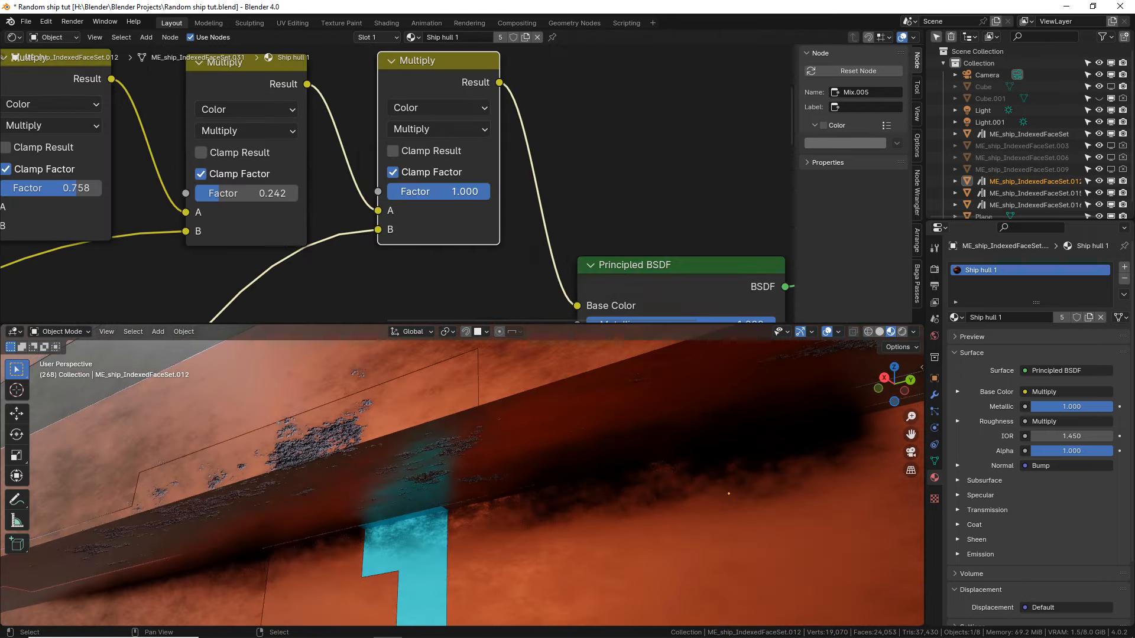
scroll(415, 282, down, 2)
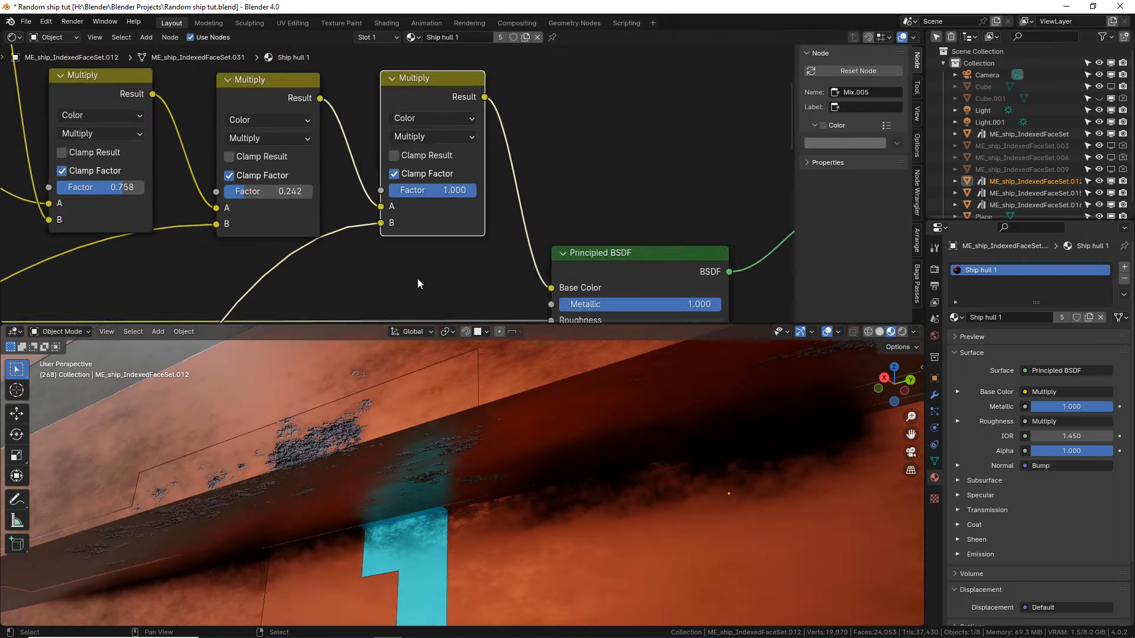
scroll(407, 393, down, 5)
middle_drag(411, 388, 470, 494)
Add a Bevel modifier to the selected hull object and turn off Clamp Overlap in its geometry settings.
click(933, 395)
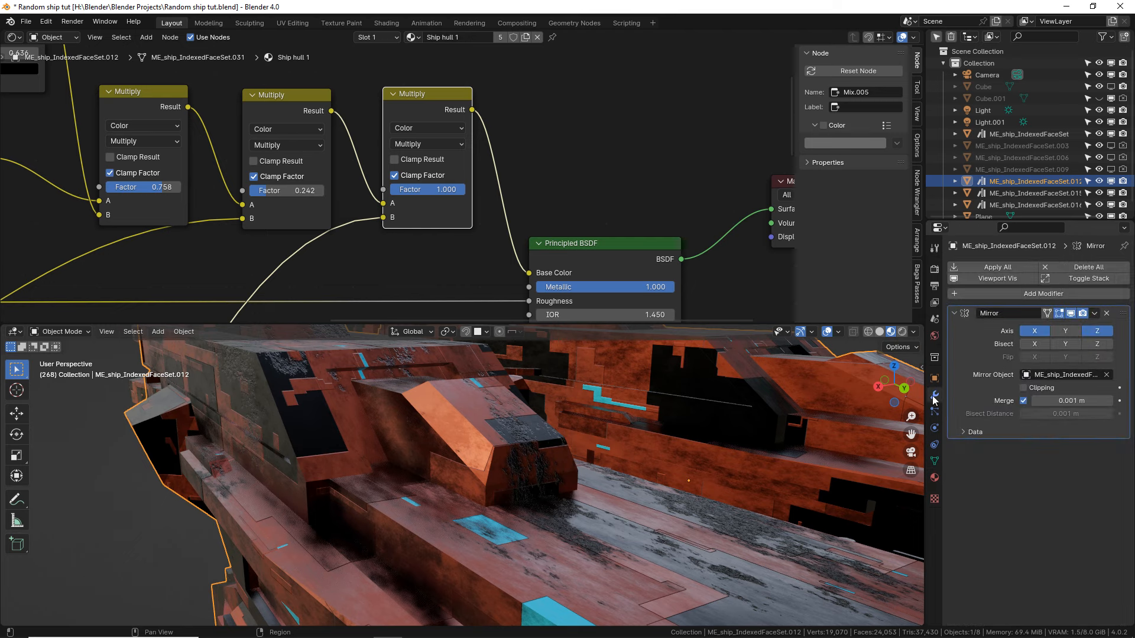
click(987, 292)
mouse_move(987, 290)
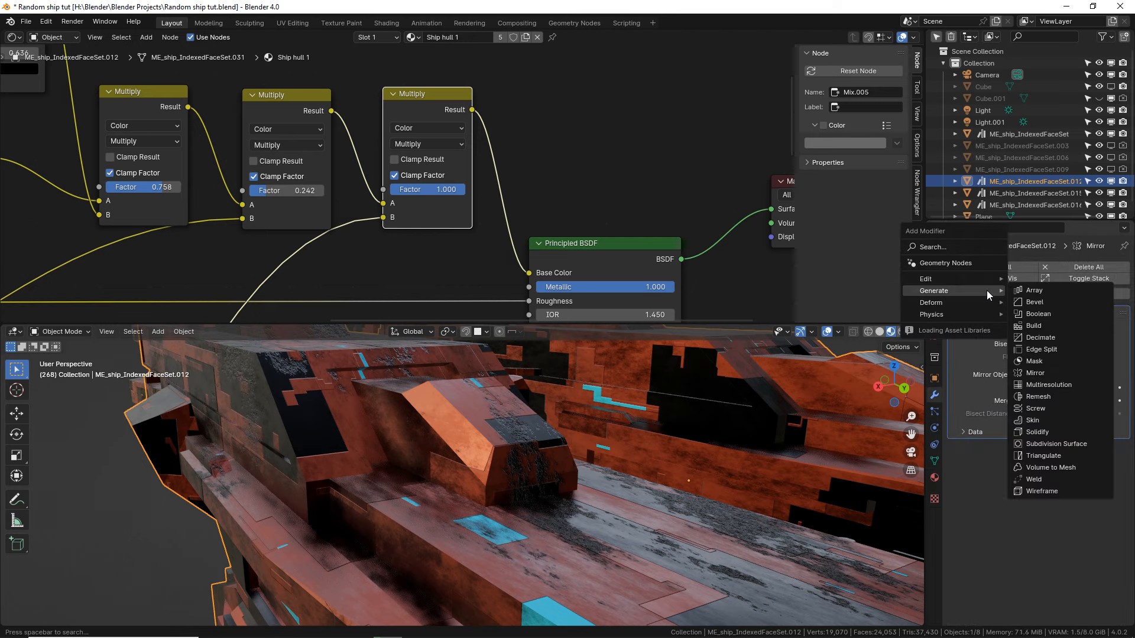
click(1030, 300)
scroll(441, 473, up, 4)
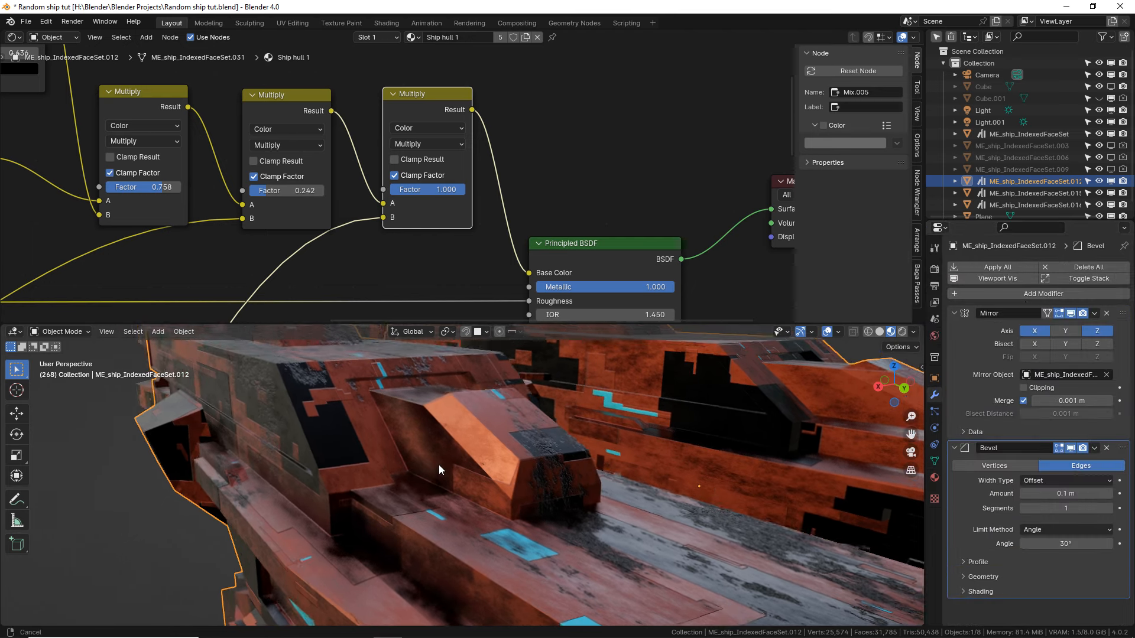
click(981, 576)
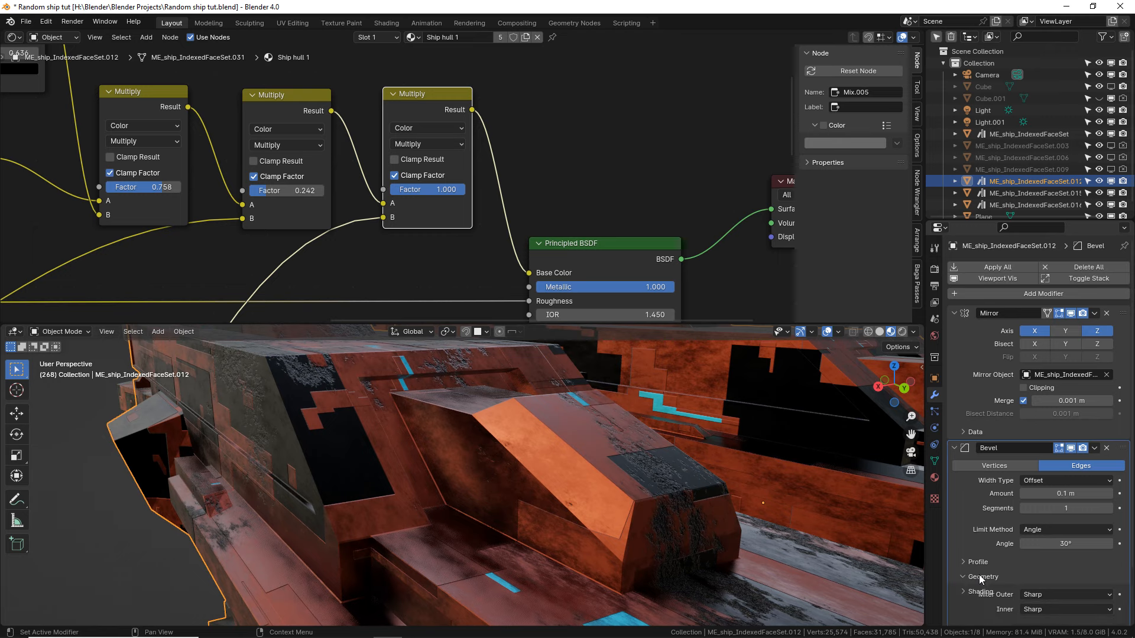
scroll(1001, 456, down, 3)
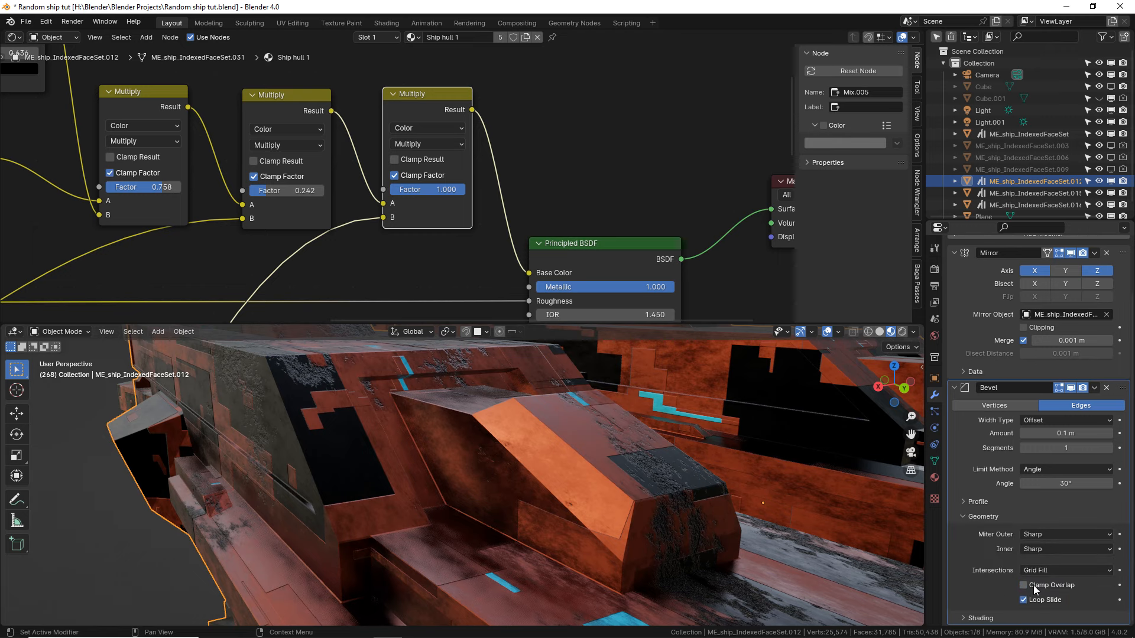
Set the Bevel modifier's segments to 3 and its amount to about 0.317 m, checking the hull edges.
middle_drag(452, 459, 626, 515)
drag(1066, 433, 1089, 433)
click(1110, 448)
click(1110, 448)
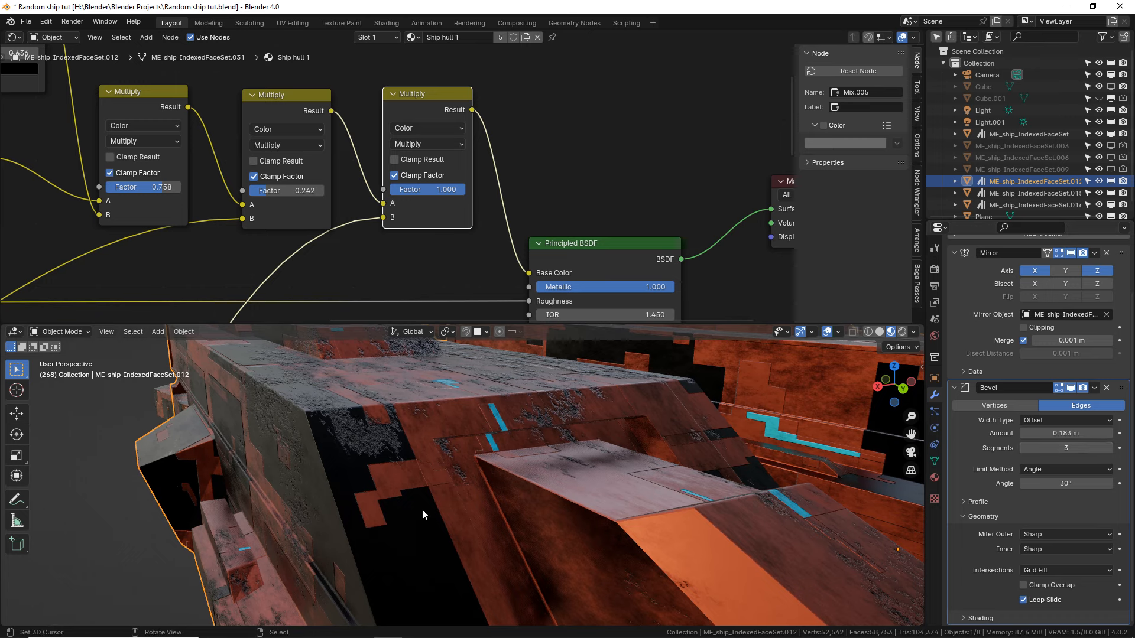
drag(1042, 433, 1064, 434)
scroll(610, 457, up, 2)
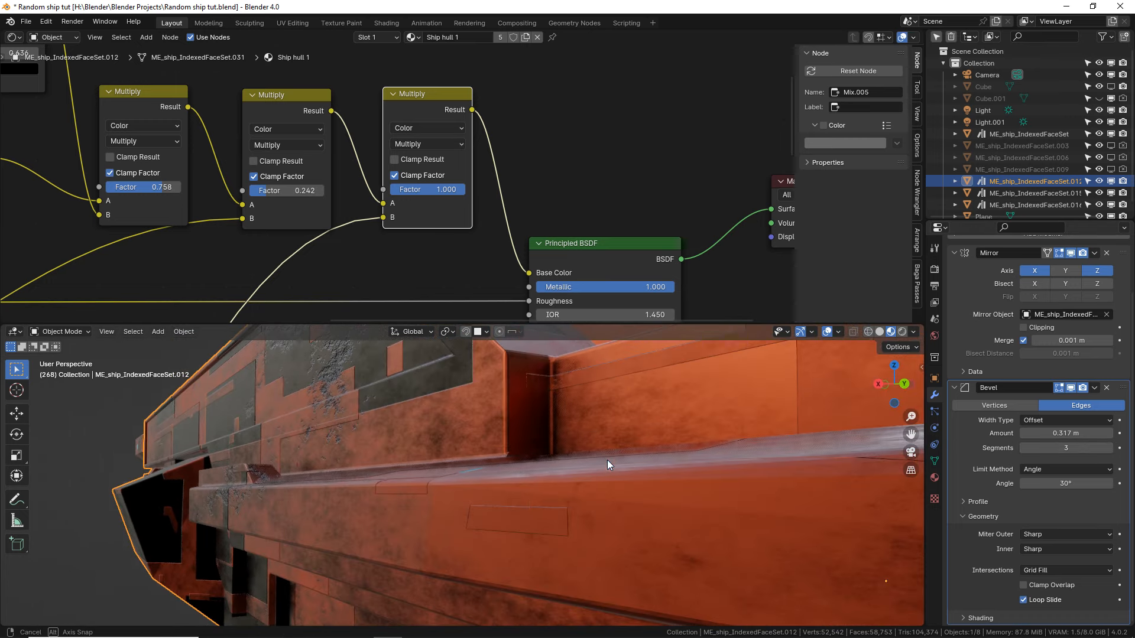
mouse_move(524, 493)
middle_down()
mouse_move(498, 510)
mouse_move(512, 496)
middle_up()
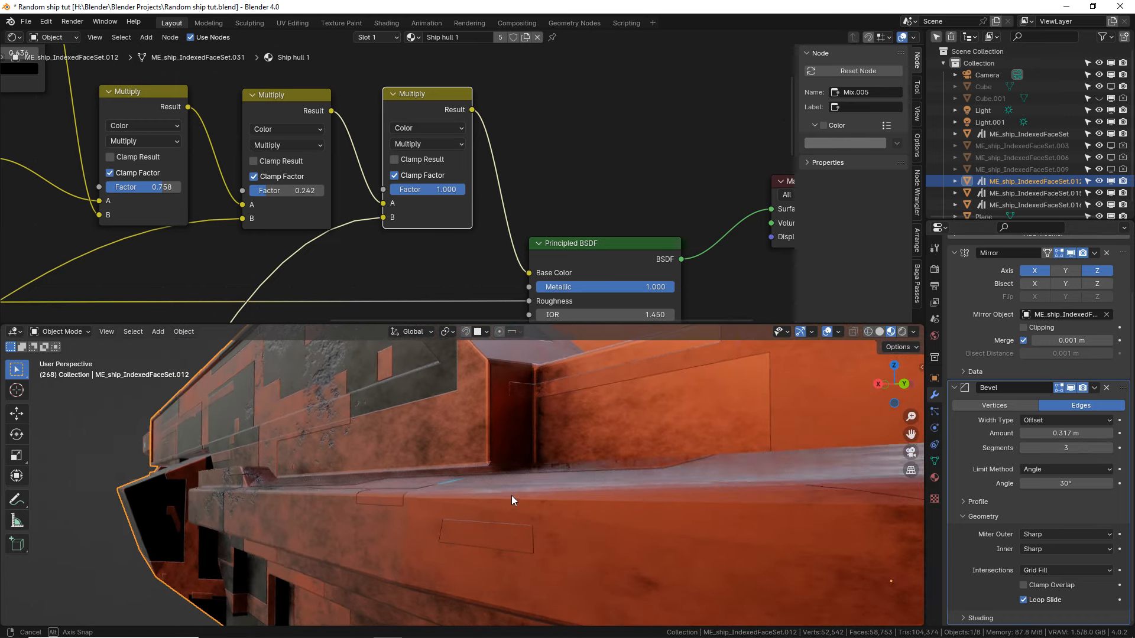
Add a Bevel modifier to the central main hull object that carries the Cockpit glass material.
right_click(509, 498)
key(w)
click(501, 341)
scroll(562, 434, down, 4)
middle_drag(563, 435, 469, 415)
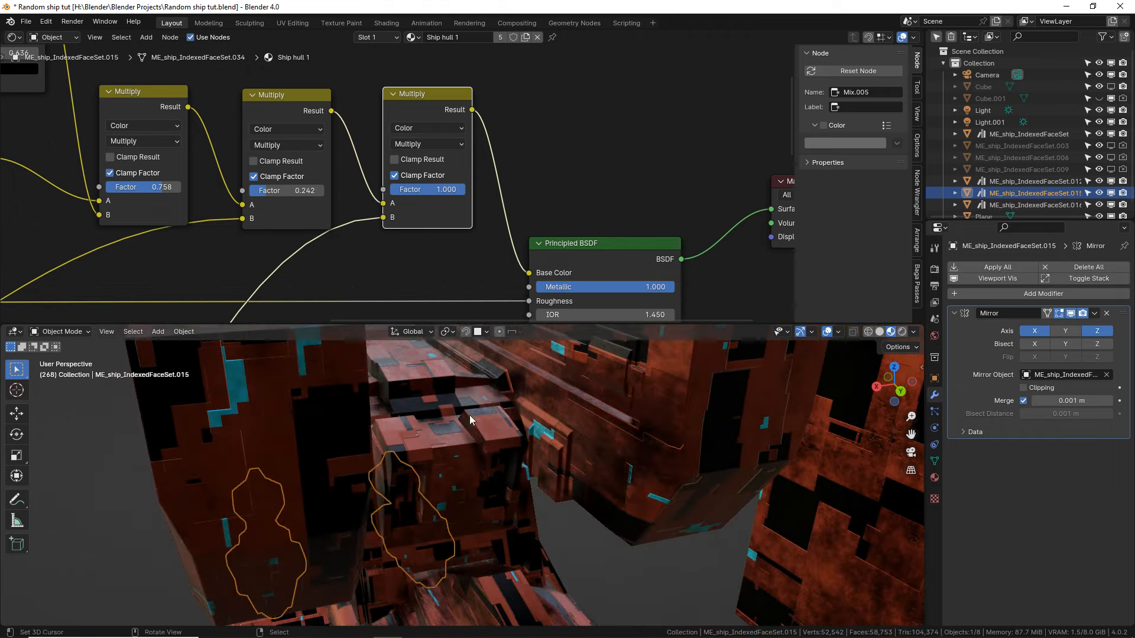
right_click(473, 495)
scroll(474, 495, down, 5)
mouse_move(473, 494)
middle_down()
mouse_move(516, 553)
mouse_move(531, 524)
mouse_move(456, 486)
middle_up()
right_click(550, 520)
scroll(552, 520, up, 4)
scroll(462, 491, up, 6)
scroll(461, 490, down, 6)
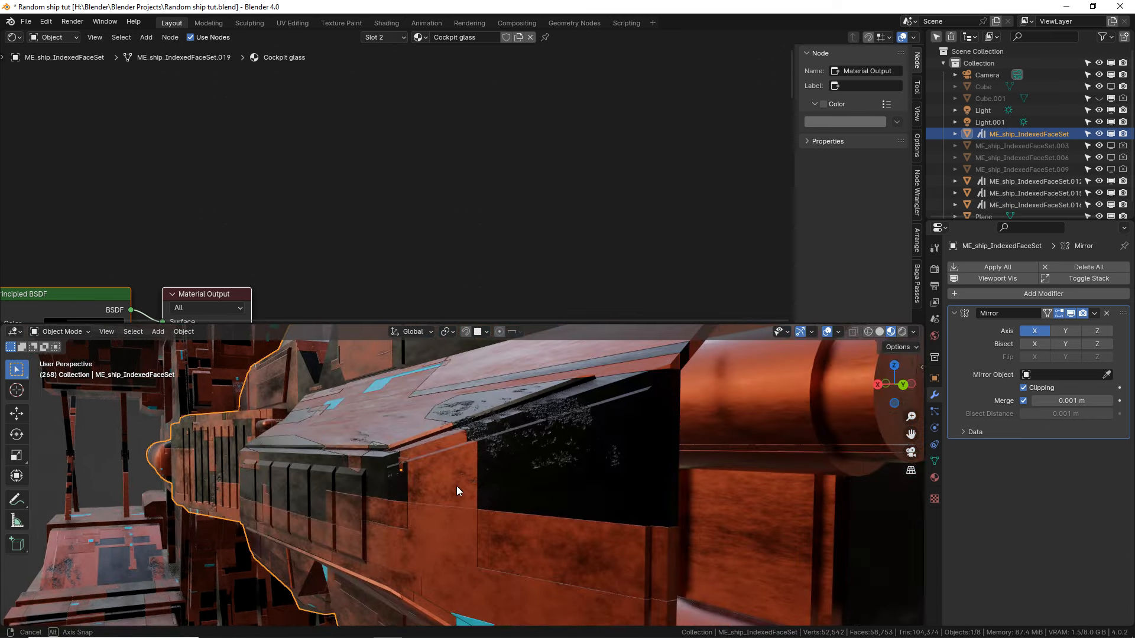
click(1039, 294)
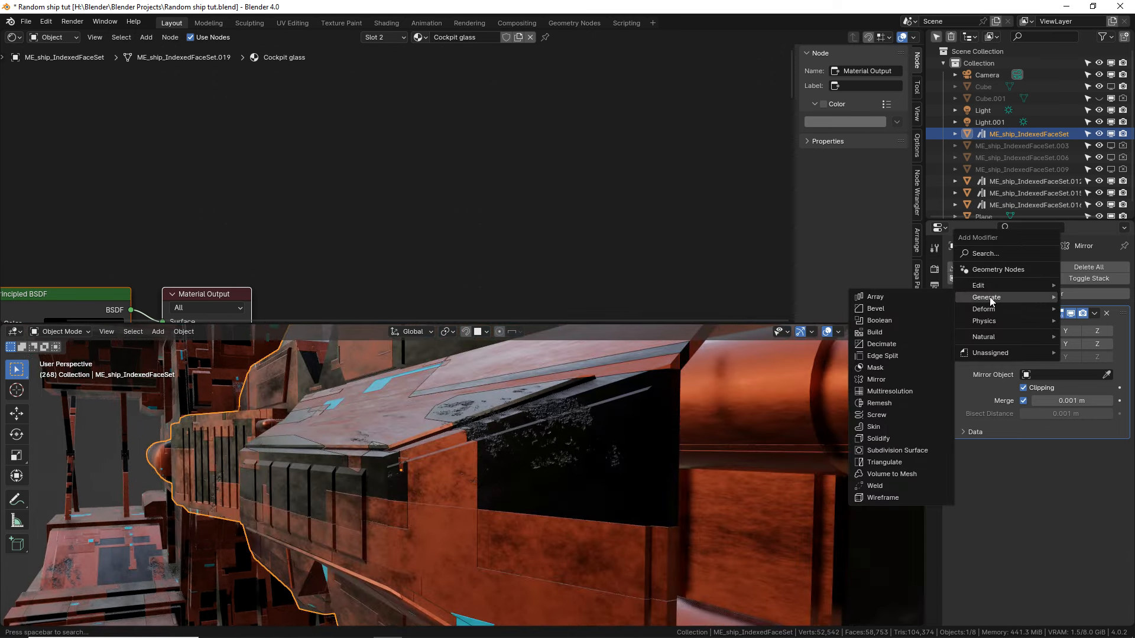
click(881, 307)
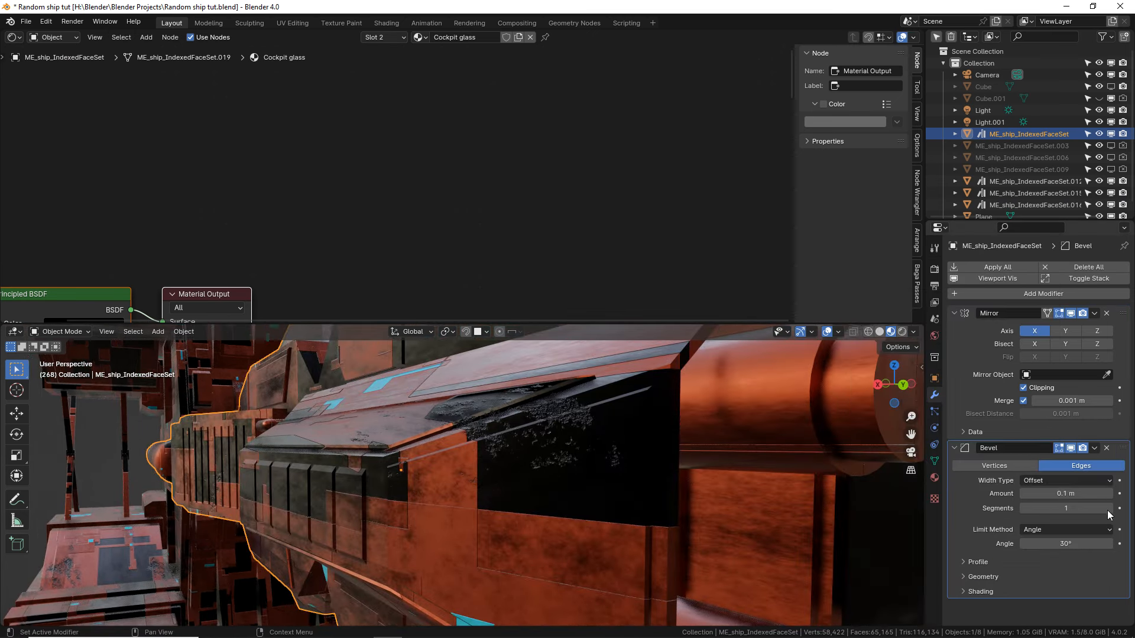
Set the central hull's Bevel modifier to 3 segments and an amount of about 0.201 m, with Clamp Overlap turned off.
drag(1064, 508, 1082, 508)
click(983, 578)
middle_drag(1021, 573, 1027, 537)
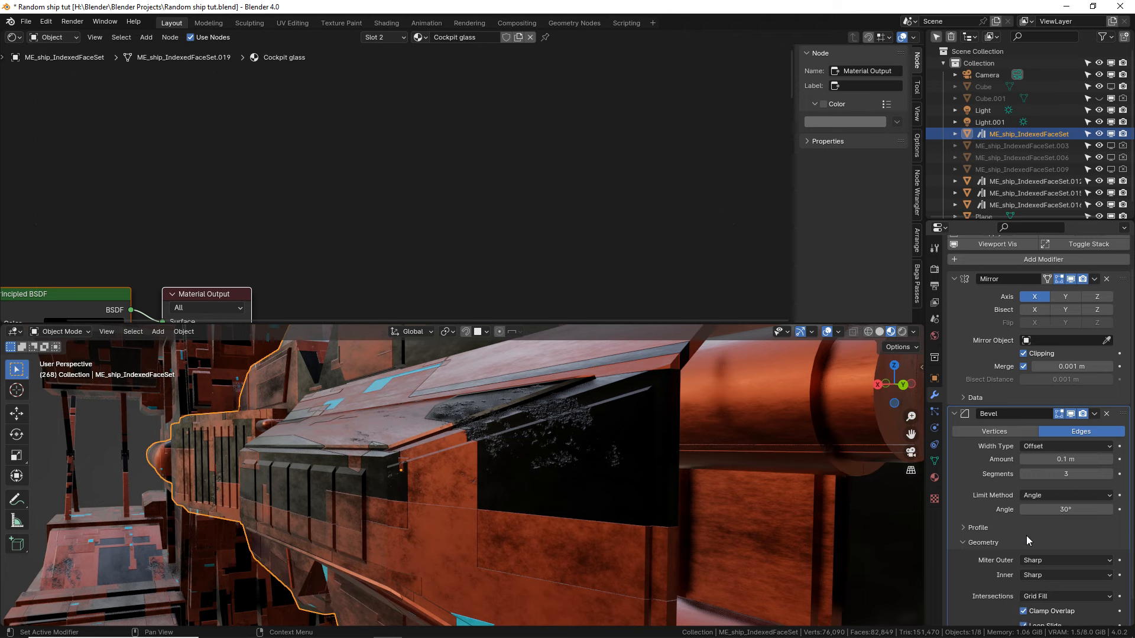
click(1033, 613)
mouse_move(1057, 458)
mouse_down()
mouse_move(1090, 458)
mouse_move(1074, 459)
mouse_up()
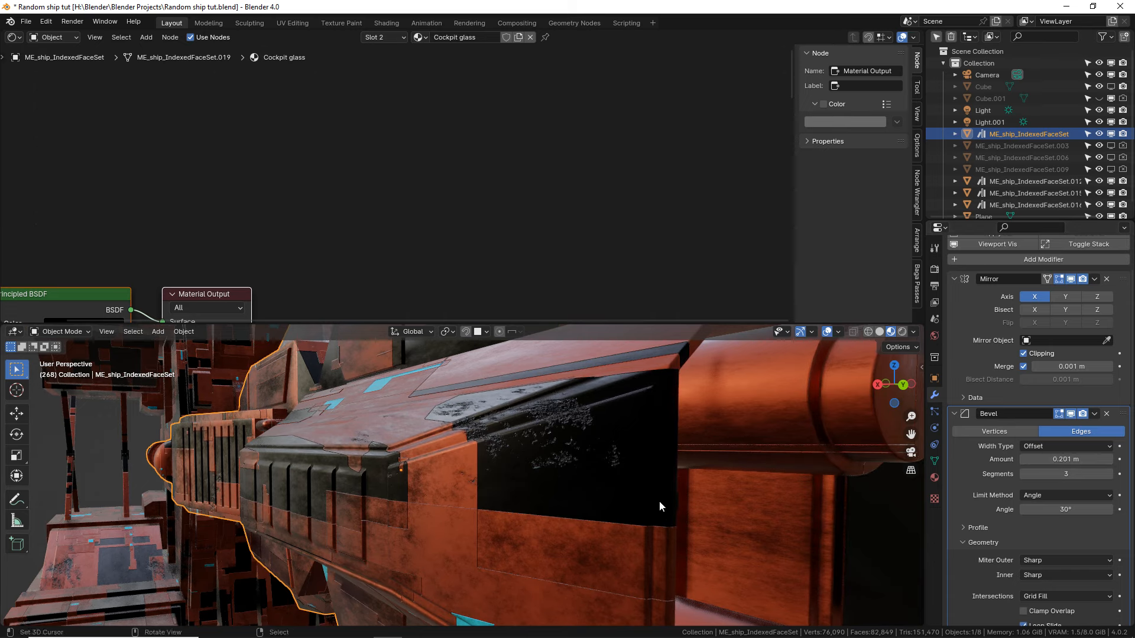
View the ship in rendered shading and recolor the black first stop of the hull's panel Color Ramp to dark brown.
key(z)
middle_drag(562, 506, 473, 502)
scroll(513, 511, up, 3)
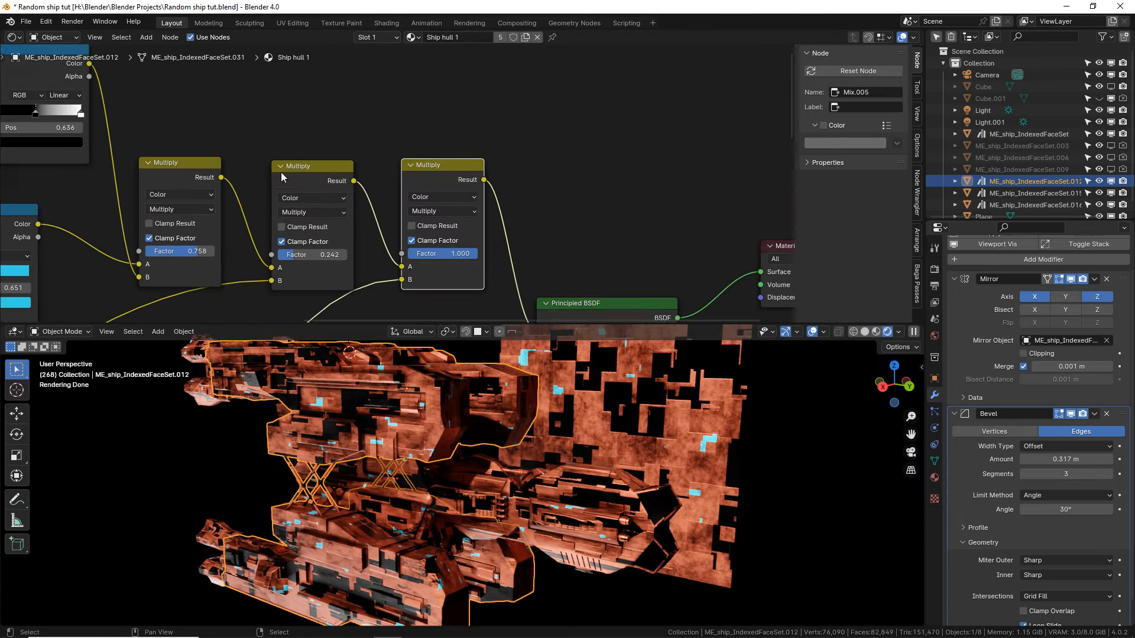
middle_drag(515, 127, 218, 323)
scroll(506, 129, up, 8)
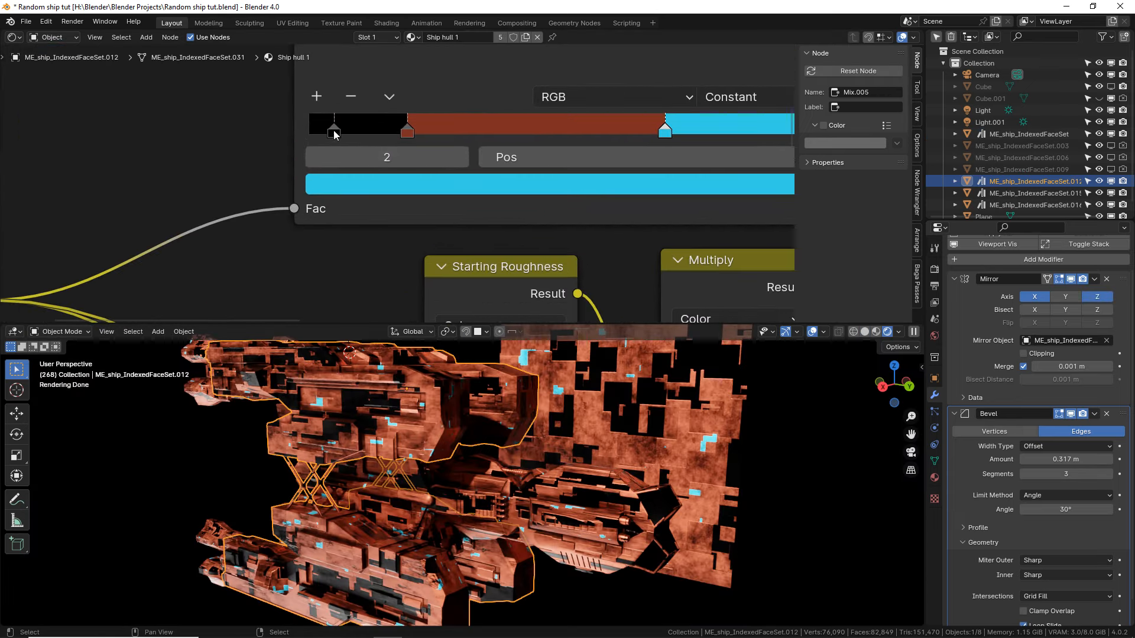
click(334, 135)
click(352, 179)
mouse_move(520, 365)
mouse_down()
mouse_move(527, 352)
mouse_move(526, 361)
mouse_up()
drag(412, 301, 404, 346)
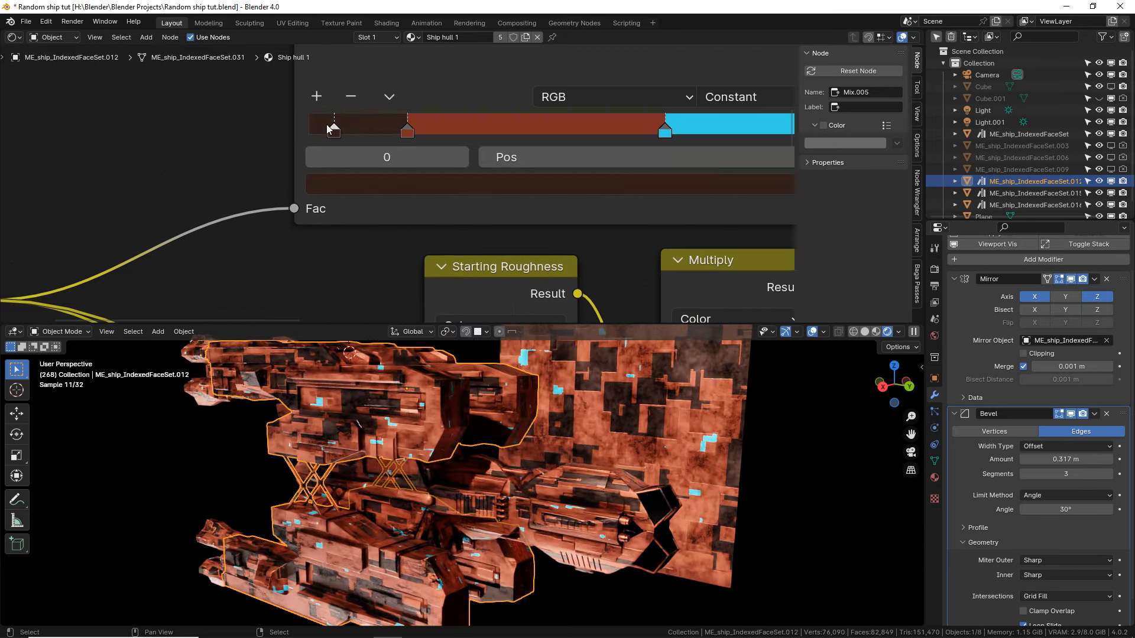
Move the Color Ramp's first stop to about 0.004 and shift its color to a lighter reddish brown.
drag(333, 130, 311, 132)
click(465, 179)
click(469, 178)
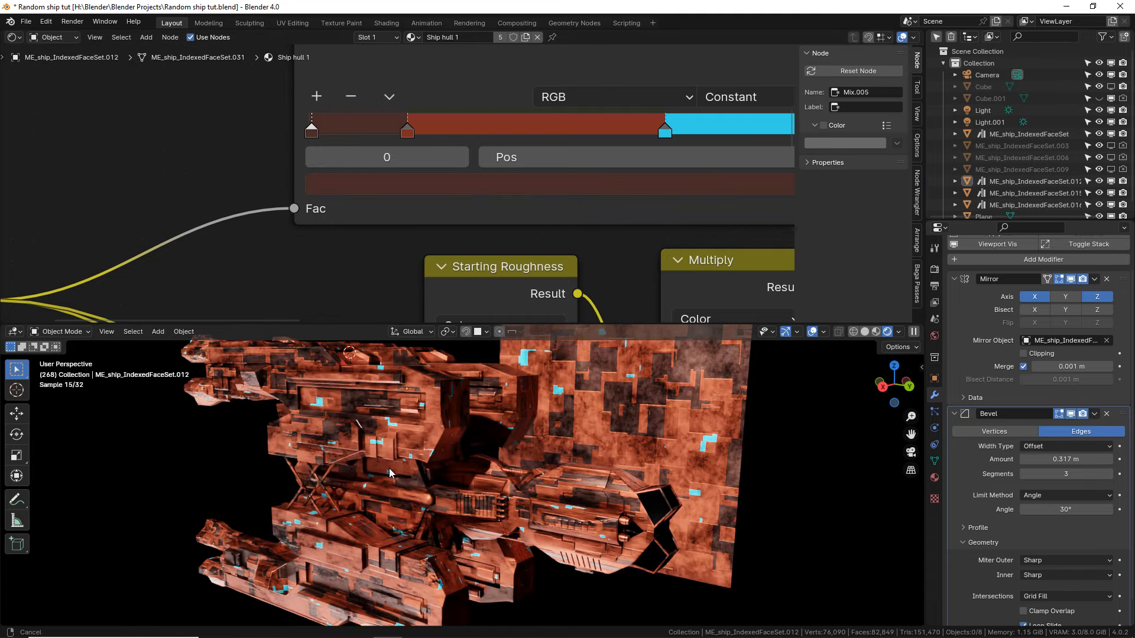
shift+middle_drag(389, 470, 348, 478)
scroll(397, 246, down, 13)
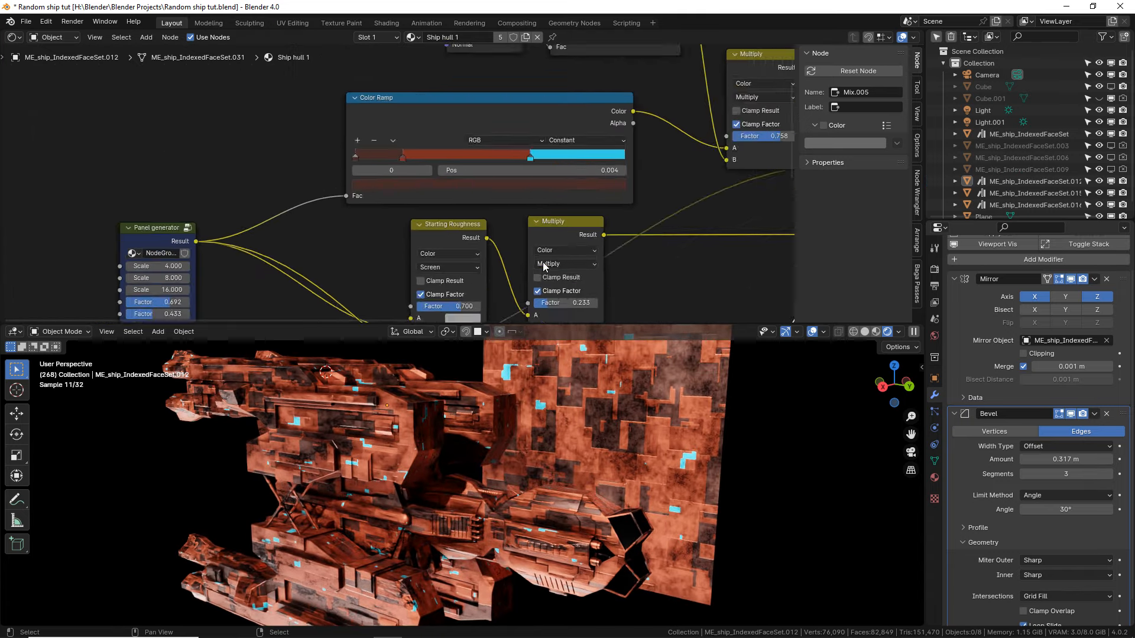
Set the second base color Multiply node's factor to 0.125 and the last one's to 0.933, checking the ship from behind.
middle_drag(400, 252, 362, 172)
middle_drag(550, 185, 159, 297)
scroll(292, 213, up, 4)
scroll(292, 213, up, 2)
middle_drag(292, 213, 364, 224)
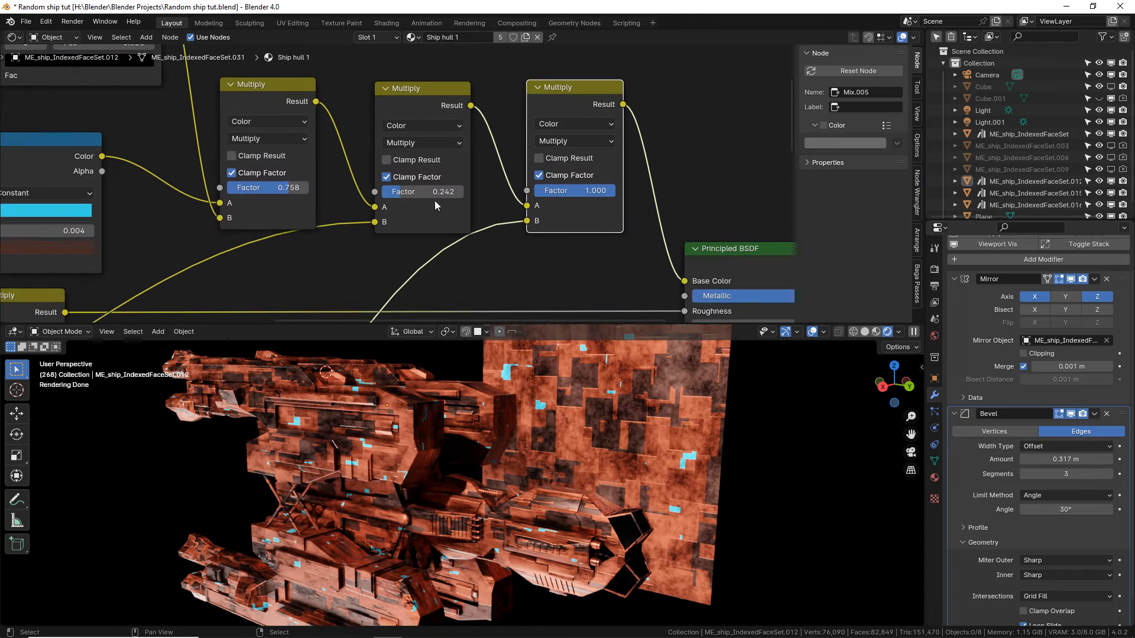
drag(434, 194, 392, 192)
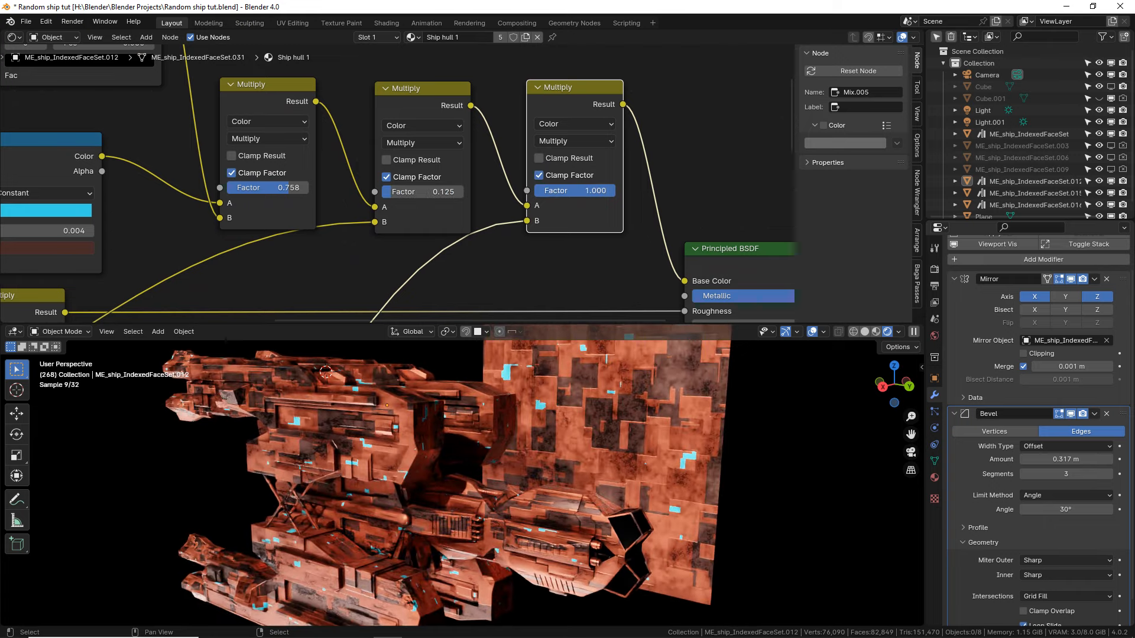
drag(612, 191, 537, 191)
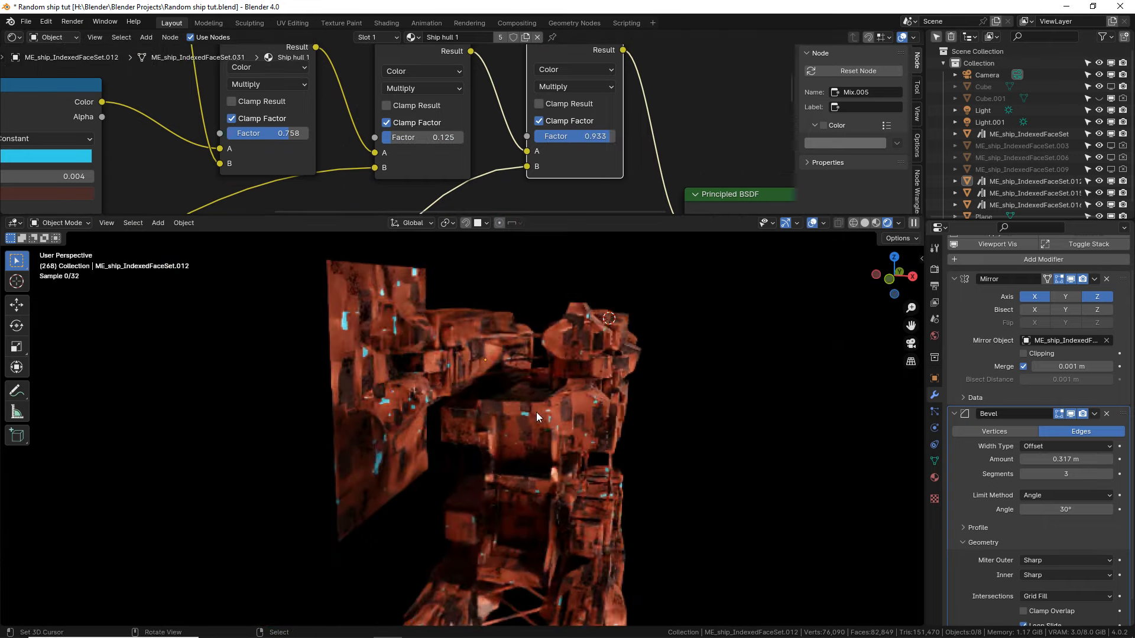
middle_drag(537, 413, 463, 405)
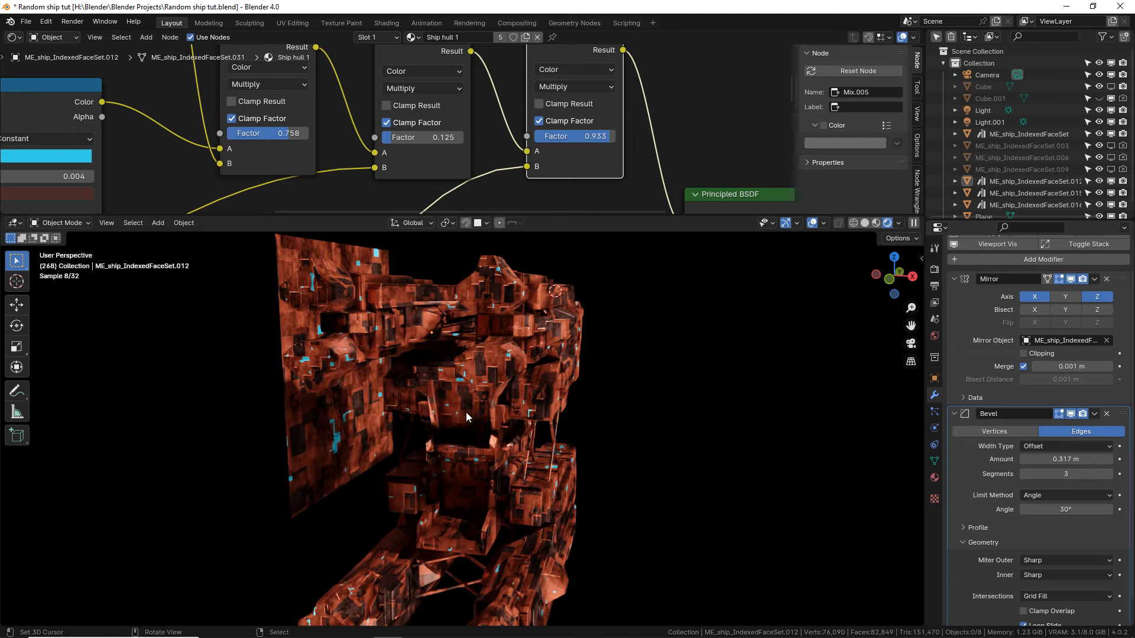
Display the ship in solid shading and open the rear engine nozzle object for mesh editing.
click(865, 222)
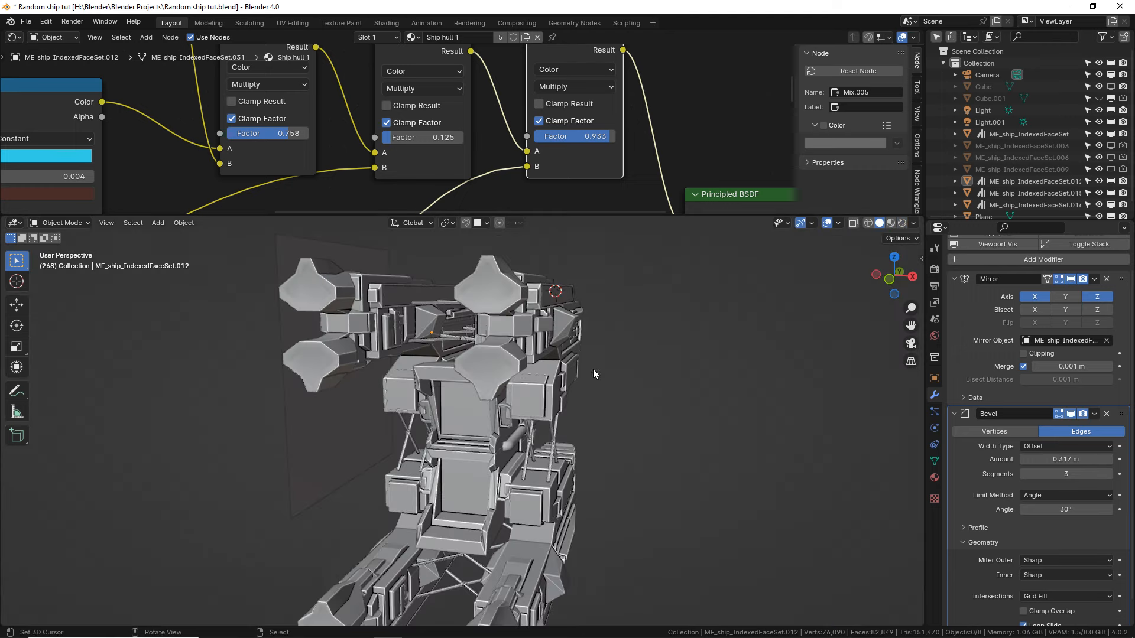
key(Tab)
key(Tab)
click(497, 315)
key(Tab)
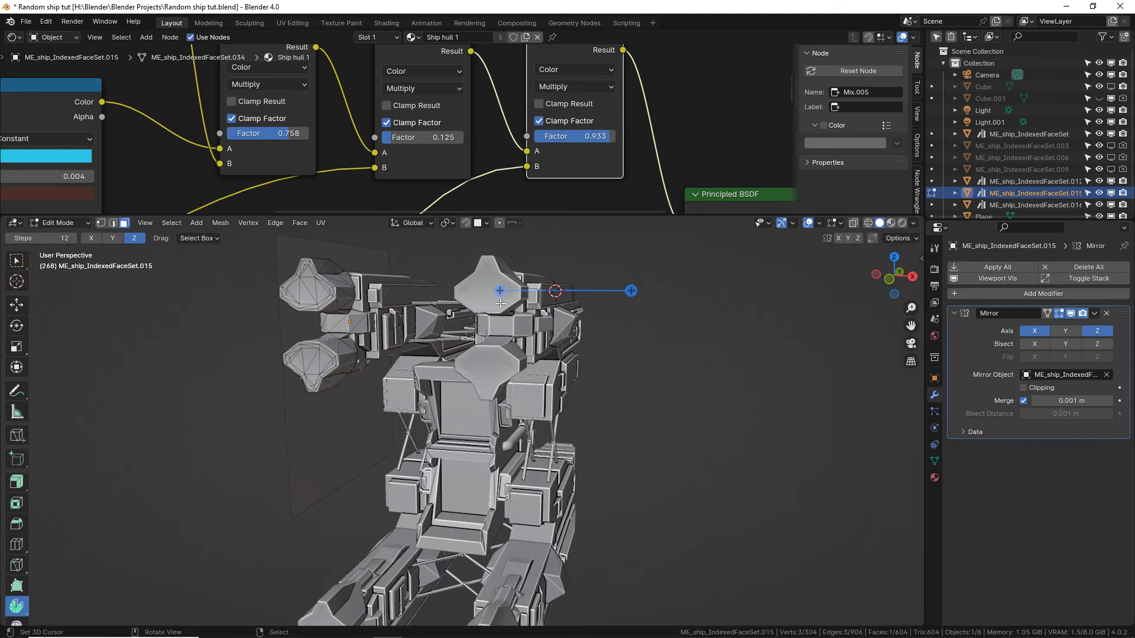
Select the exhaust faces on the upper and lower engine nozzles and extrude them inward about 2.9 m.
middle_drag(318, 301, 396, 321)
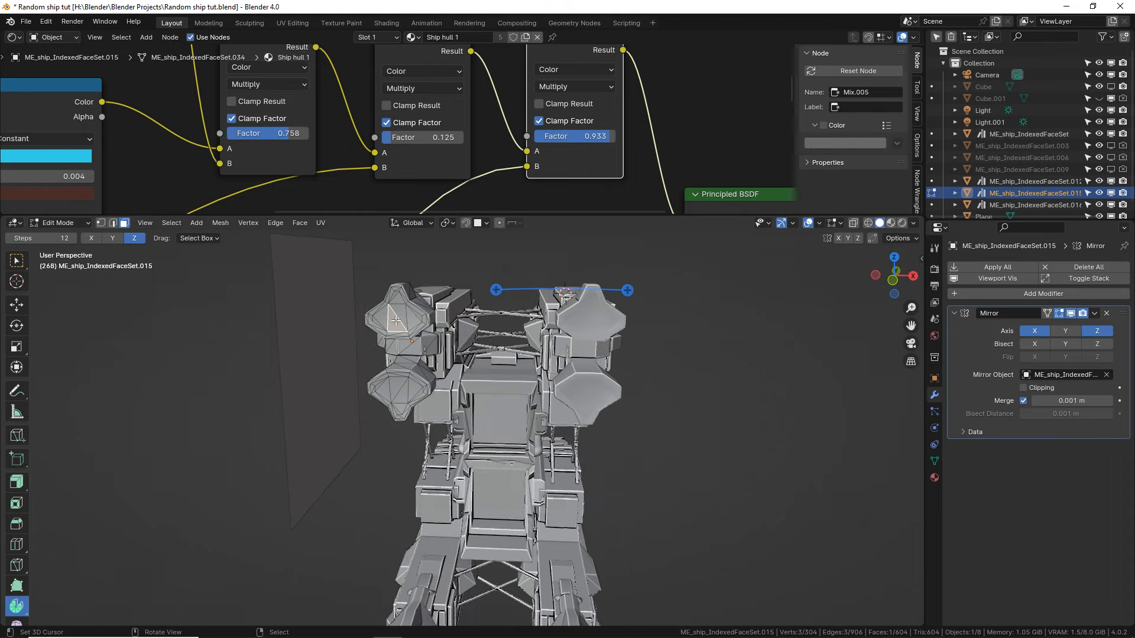
key(KP_Decimal)
scroll(396, 320, down, 5)
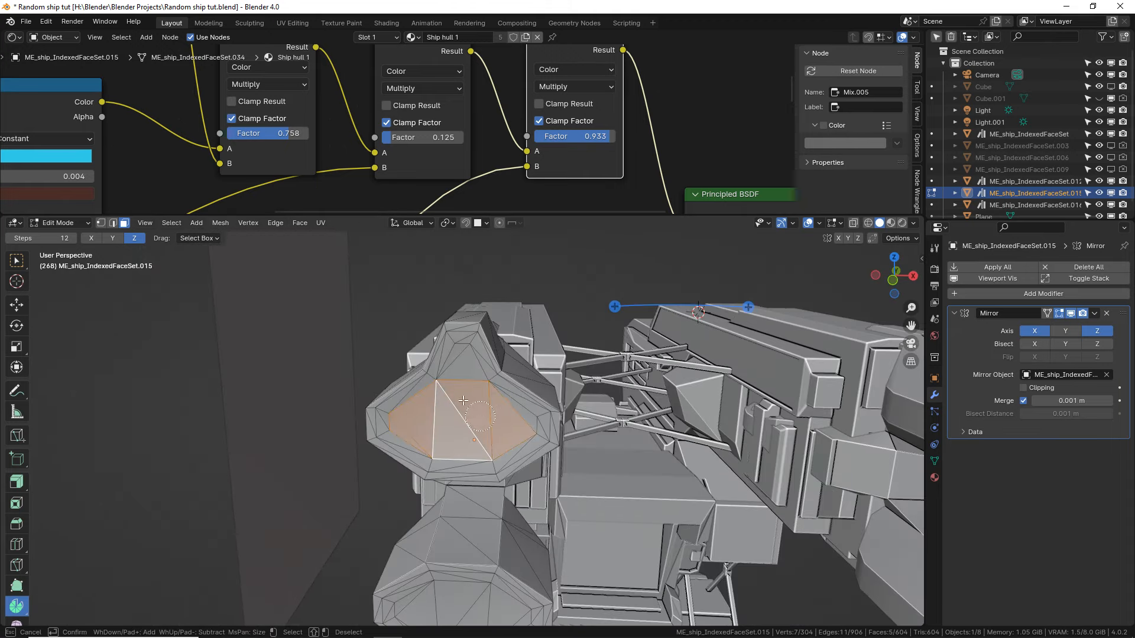
middle_drag(458, 380, 483, 516)
key(c)
drag(476, 520, 446, 521)
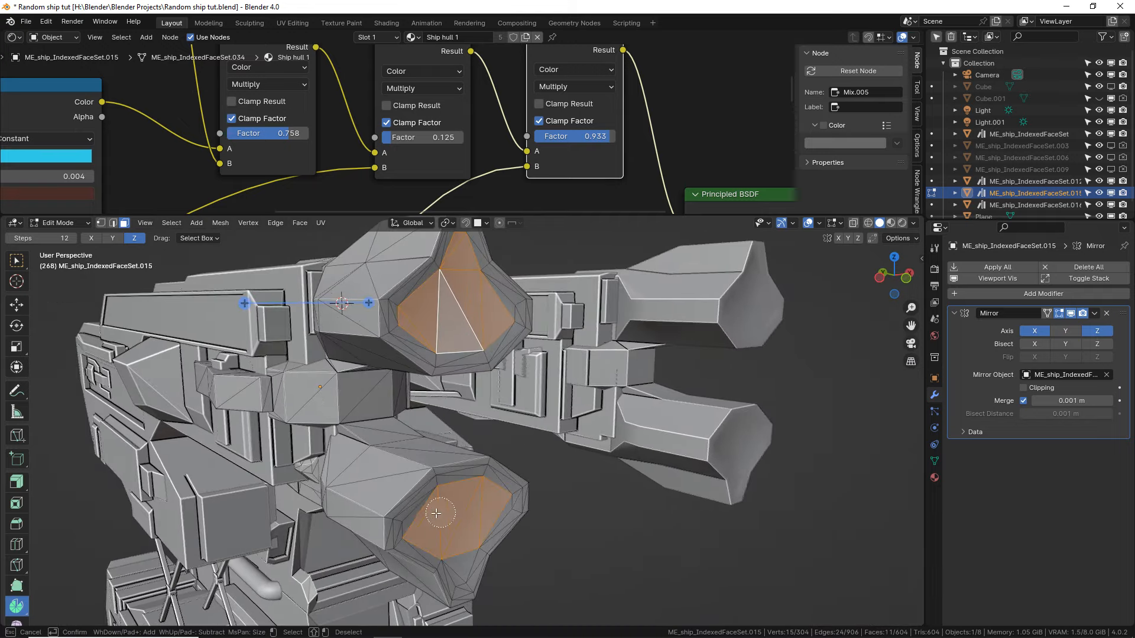
shift+right_click(458, 579)
mouse_move(535, 535)
middle_down()
mouse_move(604, 530)
mouse_move(538, 534)
middle_up()
key(e)
click(593, 526)
Create a second material named "engine glow" for the nozzle object and assign it to the selected exhaust faces.
click(935, 478)
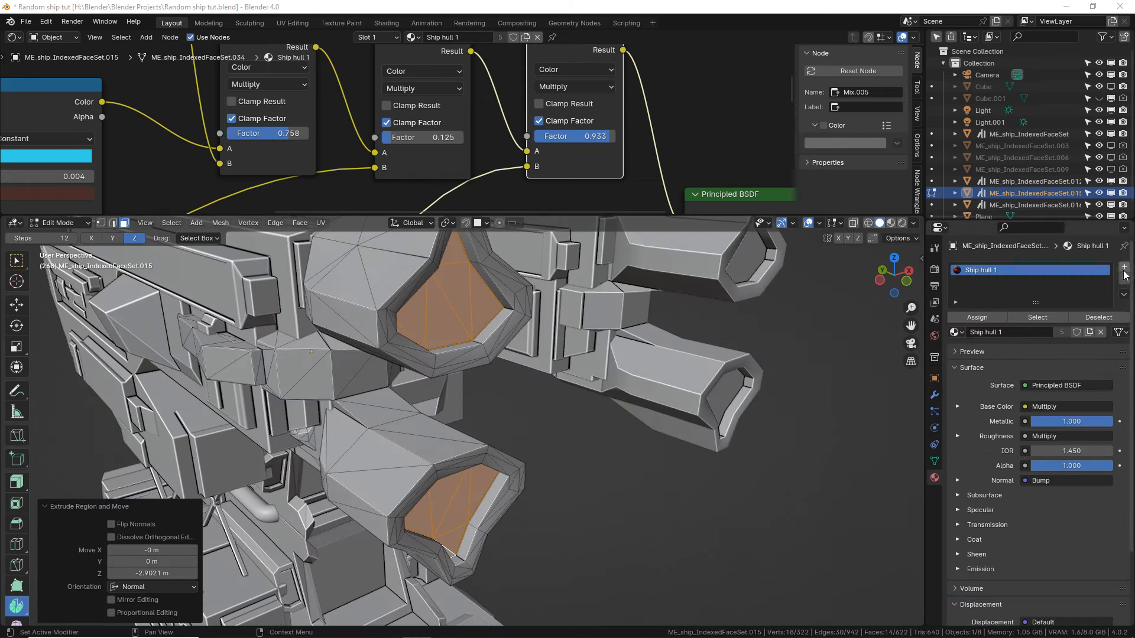
click(1125, 269)
click(992, 349)
double_click(995, 351)
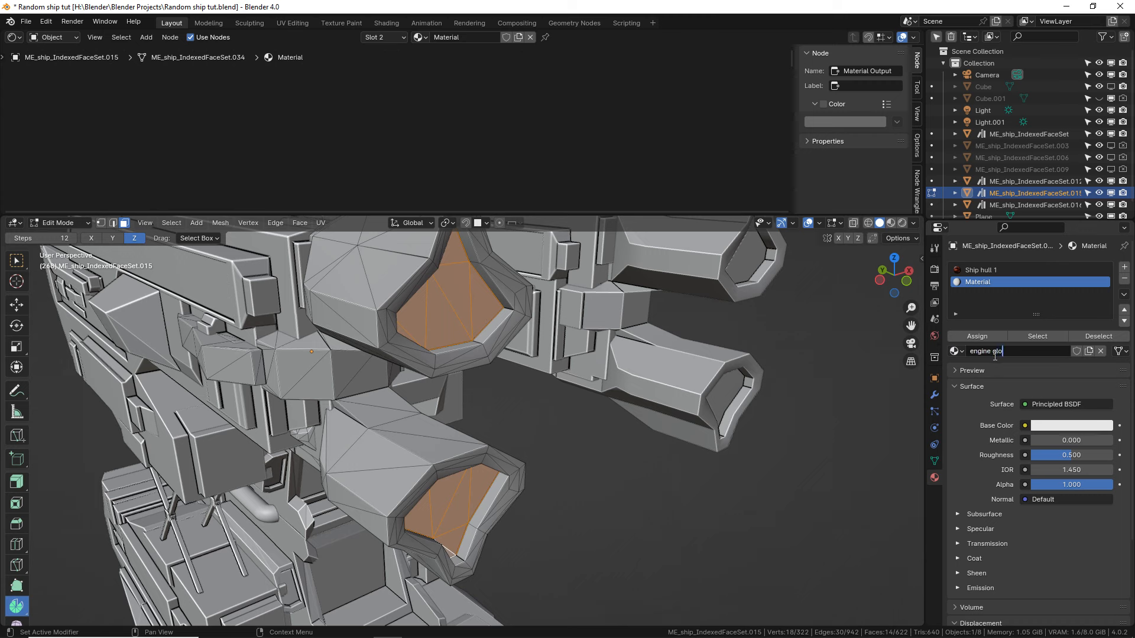
click(994, 336)
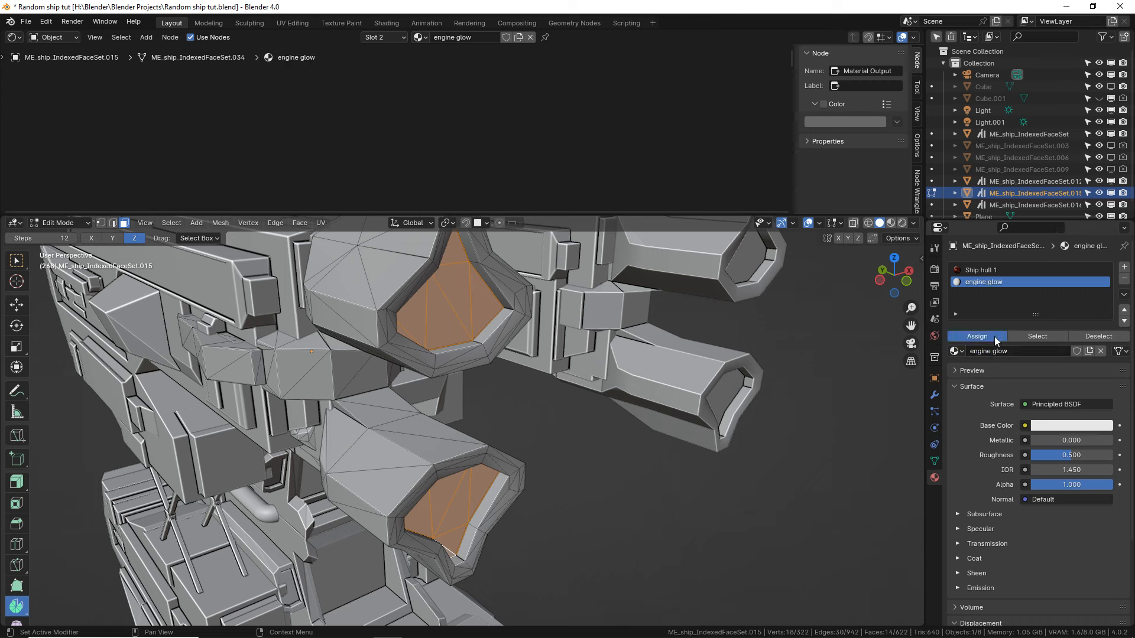
Give the engine glow material an Emission shader with a bright blue color and strength 100, and check it in rendered shading.
click(1051, 405)
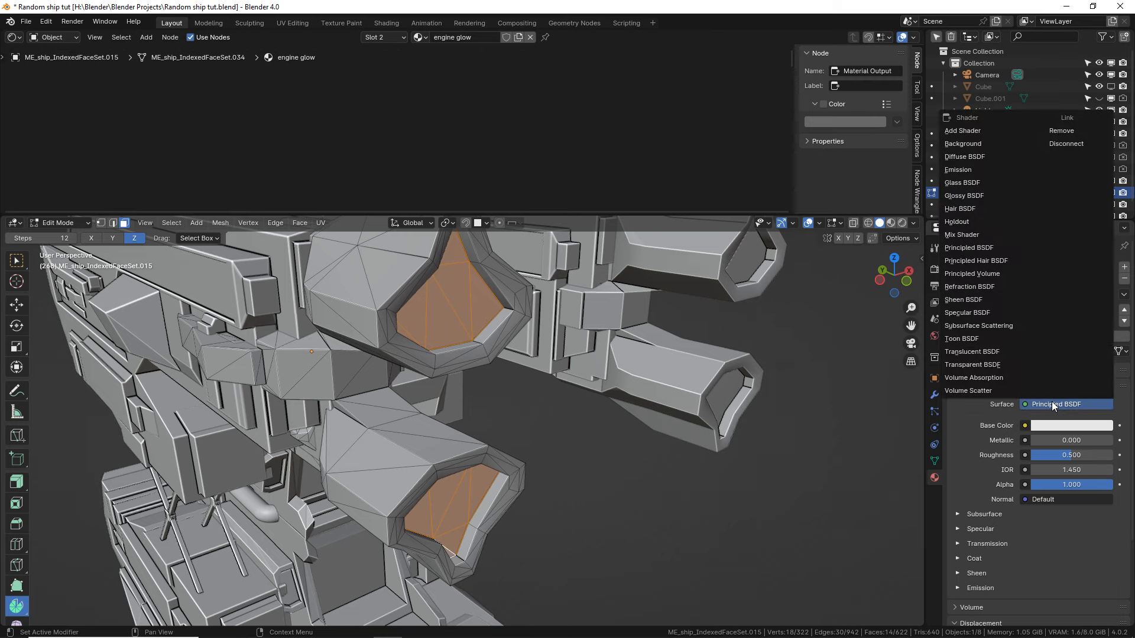
key(e)
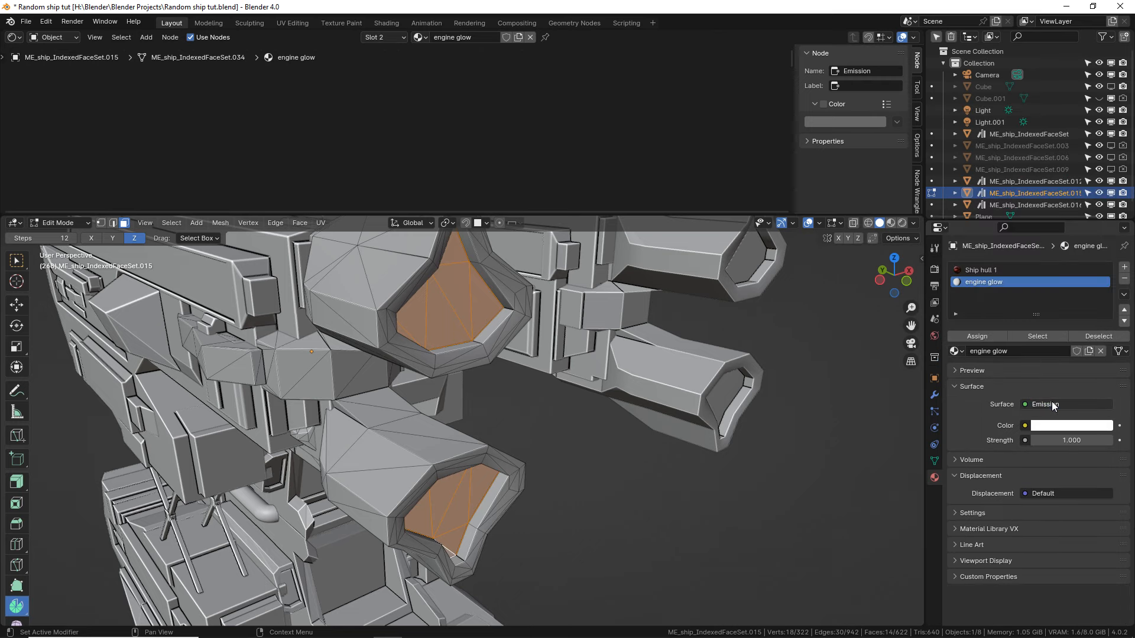
click(1051, 405)
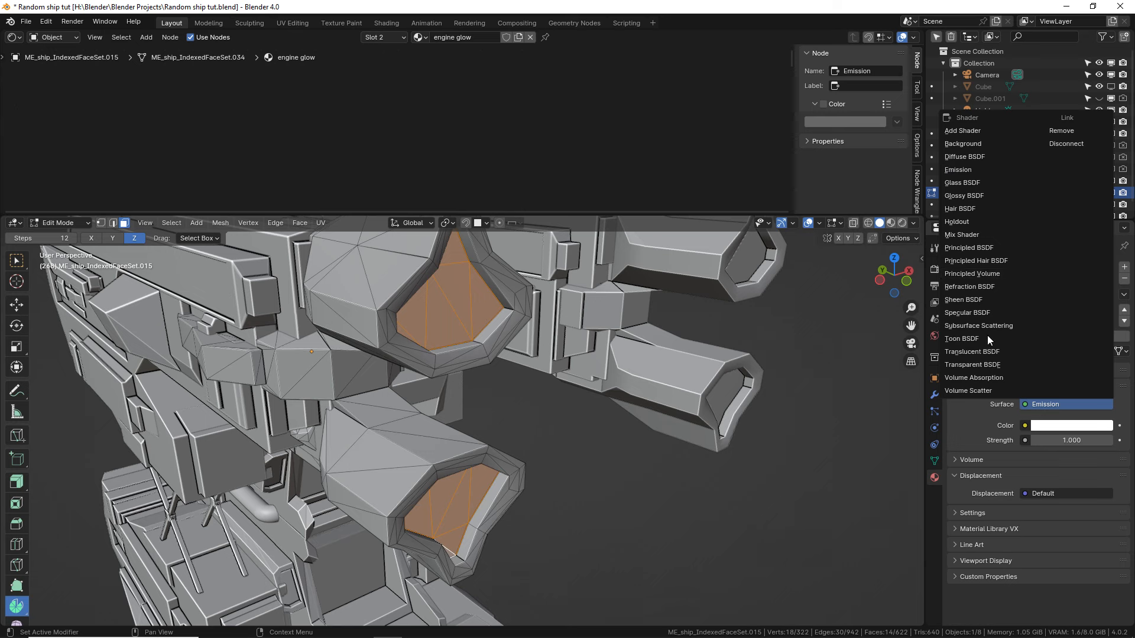
click(1045, 426)
drag(1056, 324, 1046, 281)
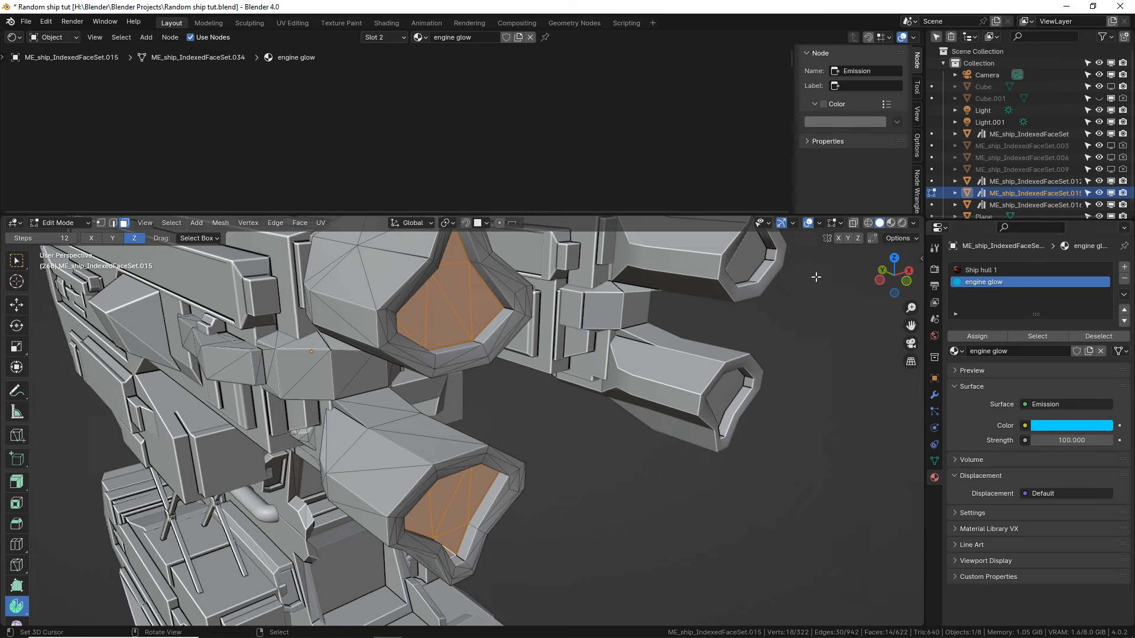
key(Tab)
click(887, 223)
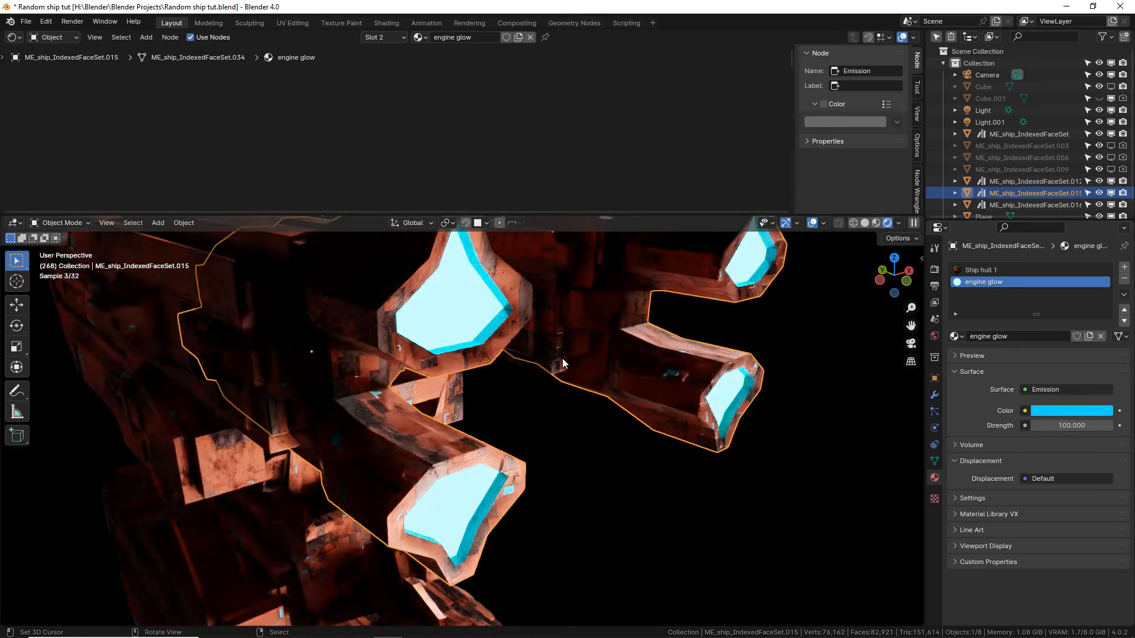
middle_drag(562, 359, 534, 417)
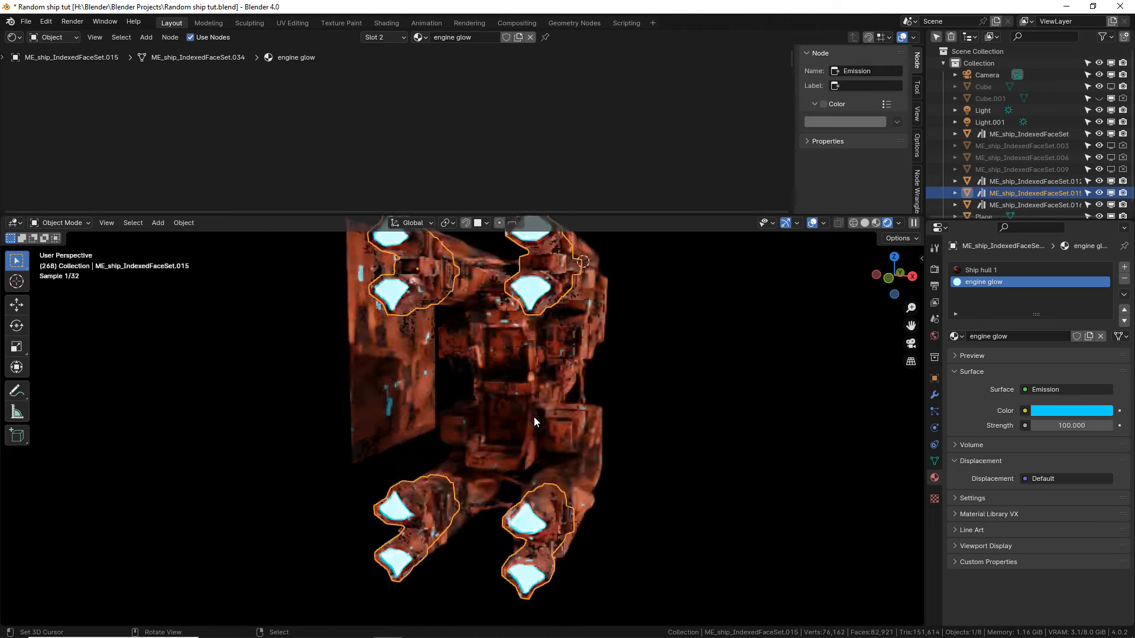
Inset and extrude the rectangular rear panel faces between the engine pods on the ship's central rear section.
scroll(535, 418, up, 2)
right_click(539, 360)
key(Tab)
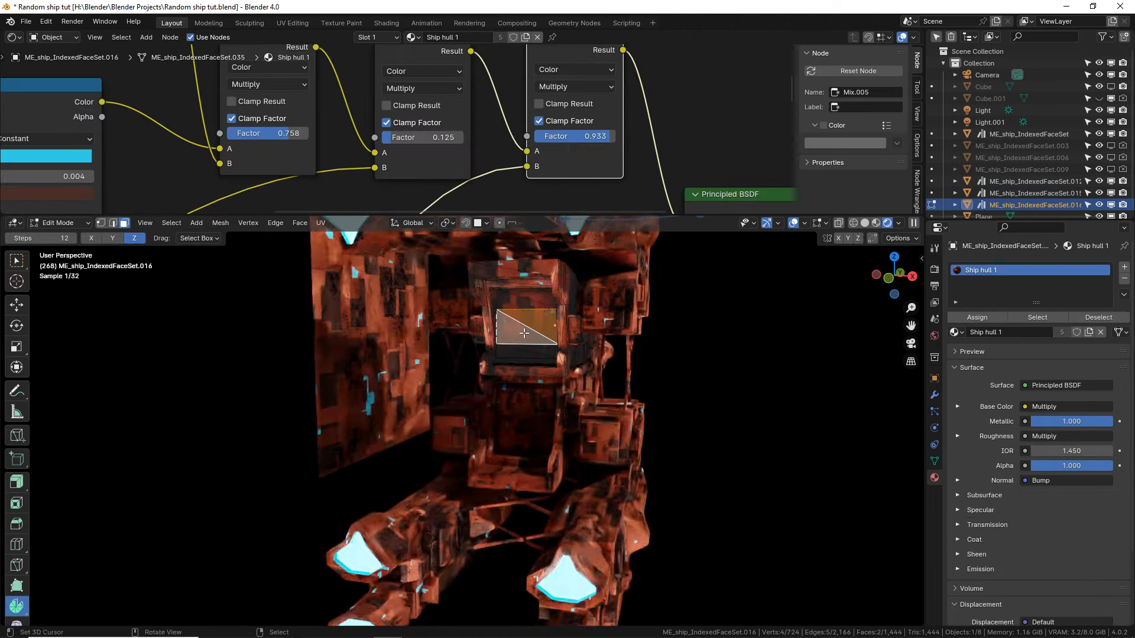
middle_drag(521, 332, 546, 366)
key(i)
click(653, 347)
key(e)
click(549, 363)
Add a second material slot using the existing engine glow material and assign it to the selected rear panel faces.
click(1124, 268)
click(955, 351)
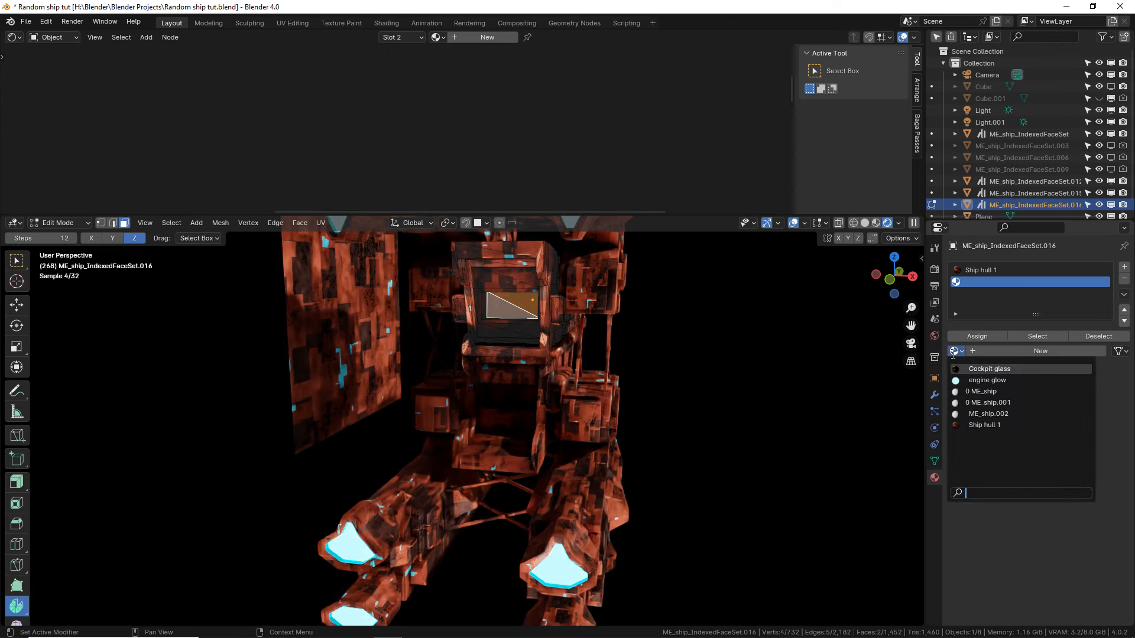
click(987, 380)
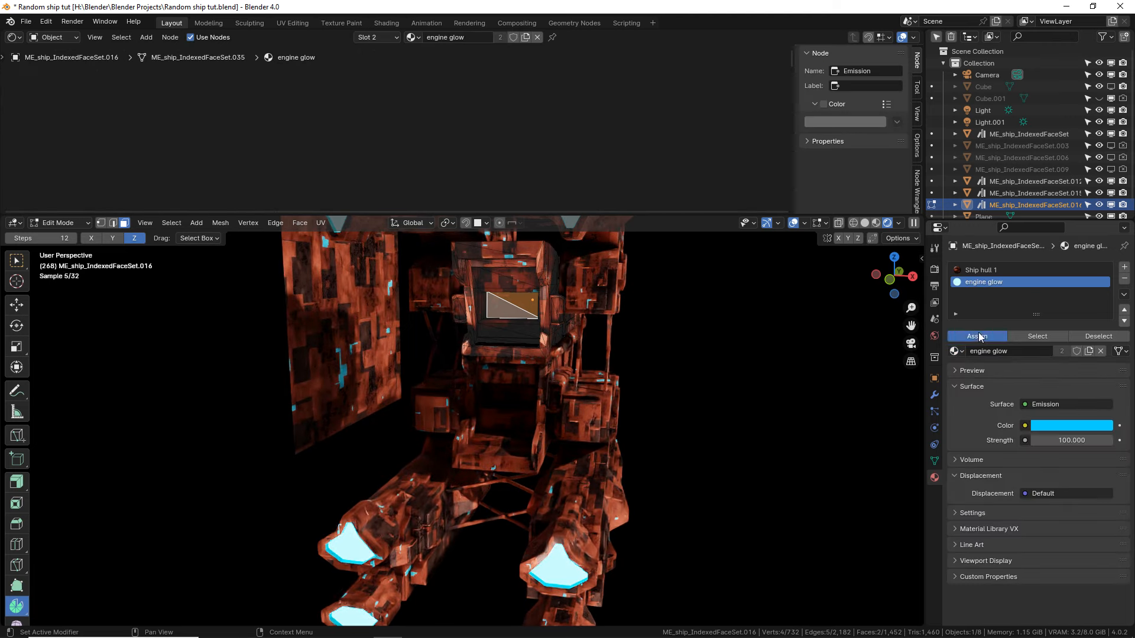
click(977, 335)
key(Tab)
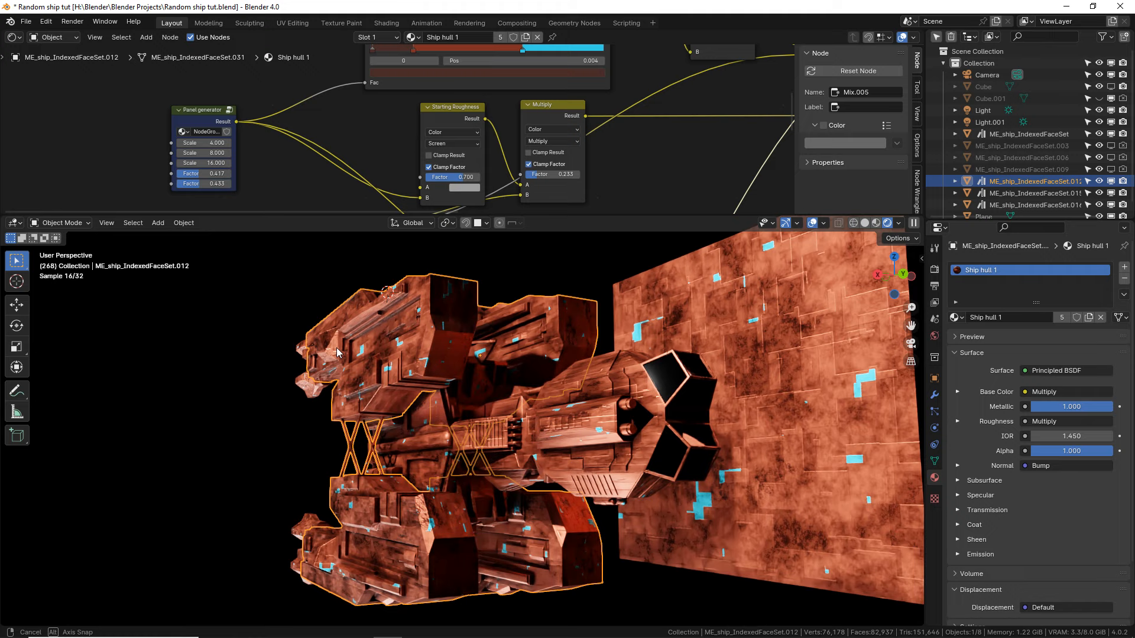
Examine the Panel generator node's scale and factor settings alongside the panel detail on the ship's hull.
middle_drag(337, 352, 345, 353)
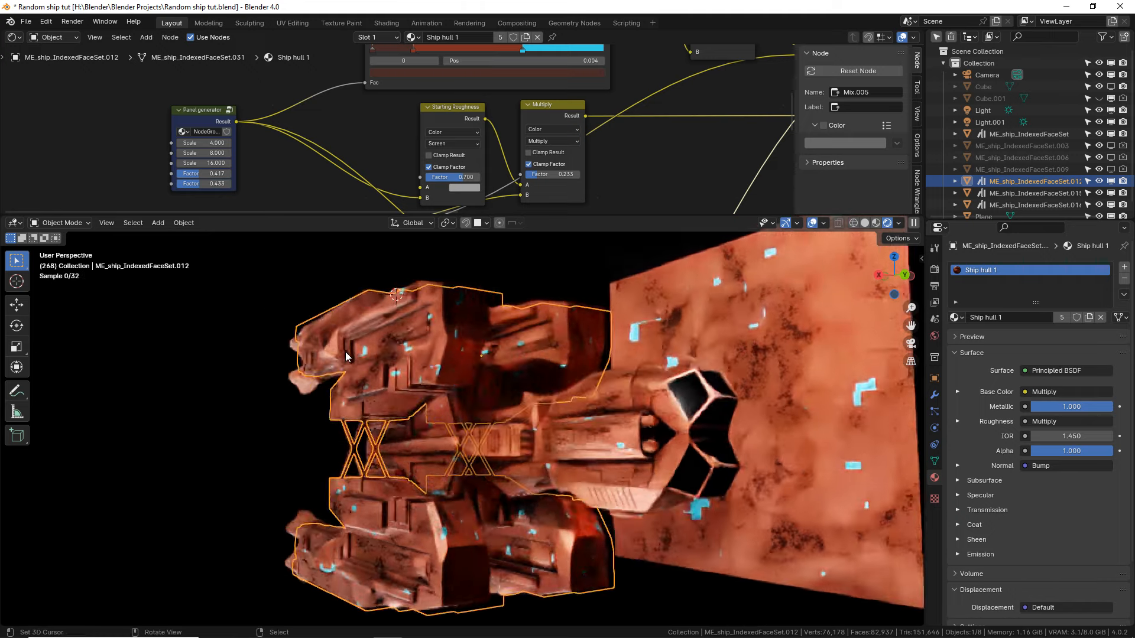
scroll(345, 352, up, 2)
scroll(219, 128, up, 1)
middle_drag(217, 126, 345, 108)
scroll(367, 131, up, 2)
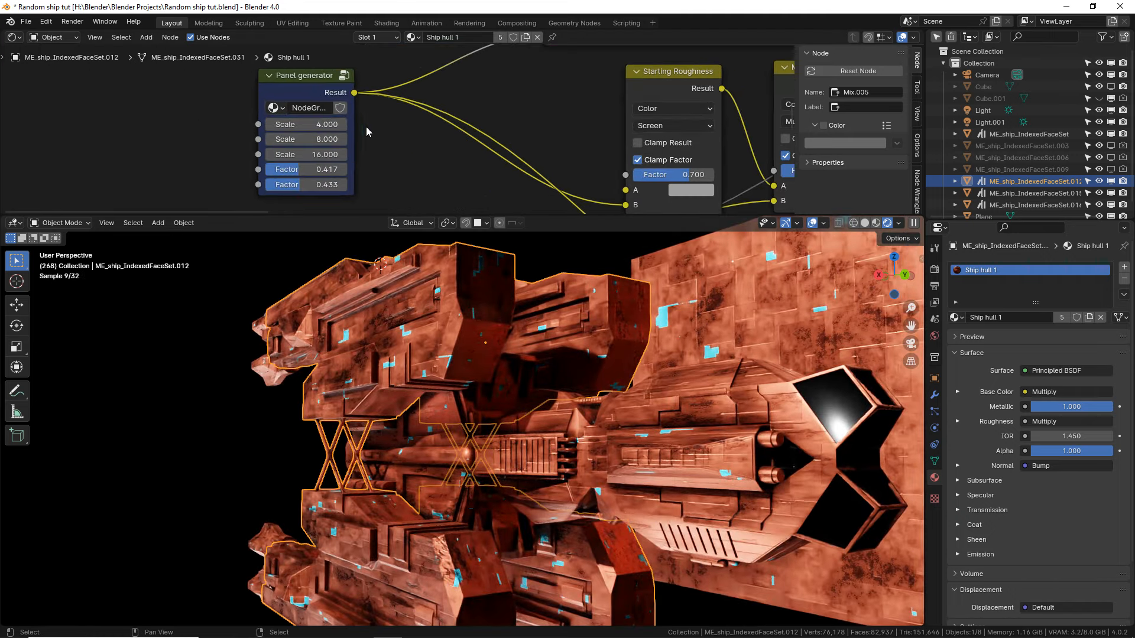
mouse_move(298, 169)
mouse_down()
mouse_move(322, 170)
mouse_move(299, 170)
mouse_move(316, 185)
mouse_move(299, 185)
mouse_up()
scroll(473, 364, up, 2)
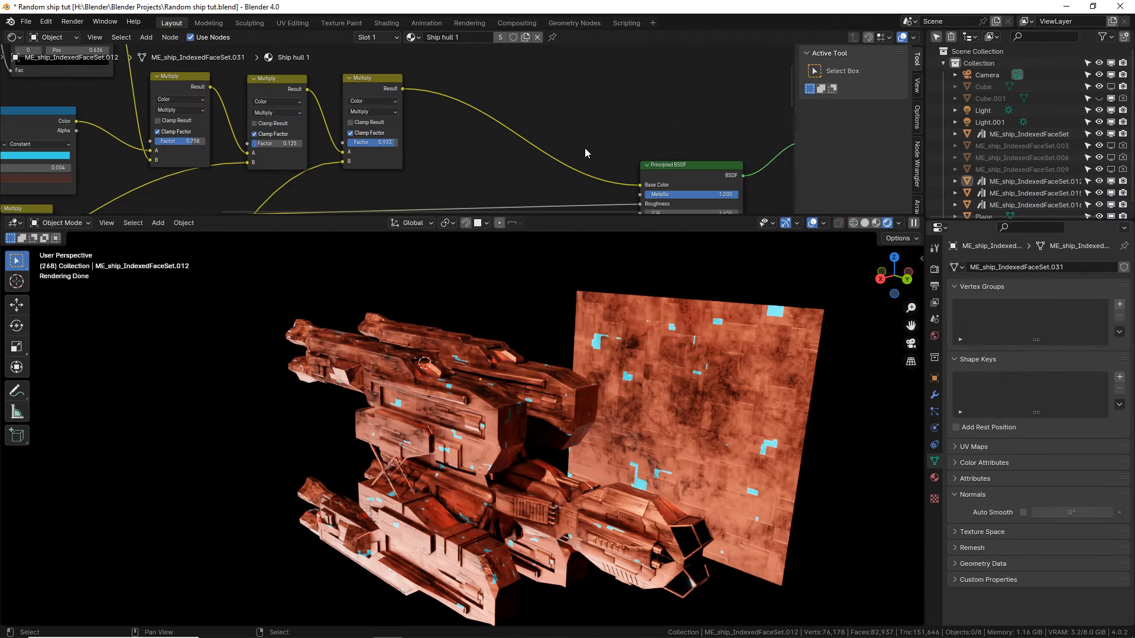
Duplicate the last Multiply node, insert the copy before the Principled BSDF's base color, and set its blending mode to Overlay.
click(366, 87)
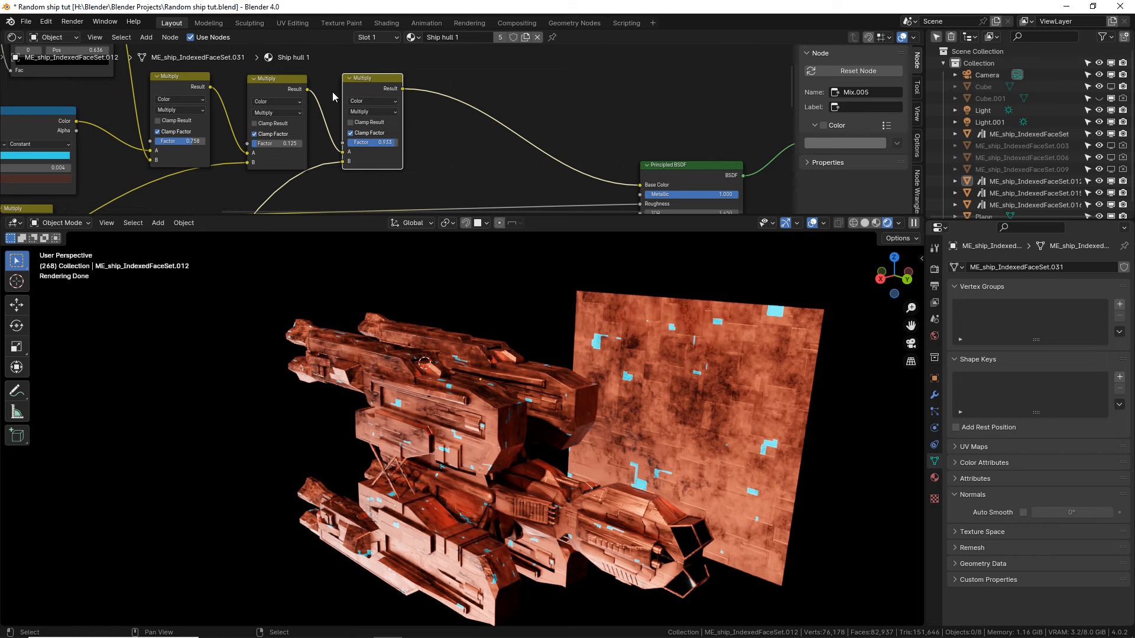
key(shift+d)
click(438, 88)
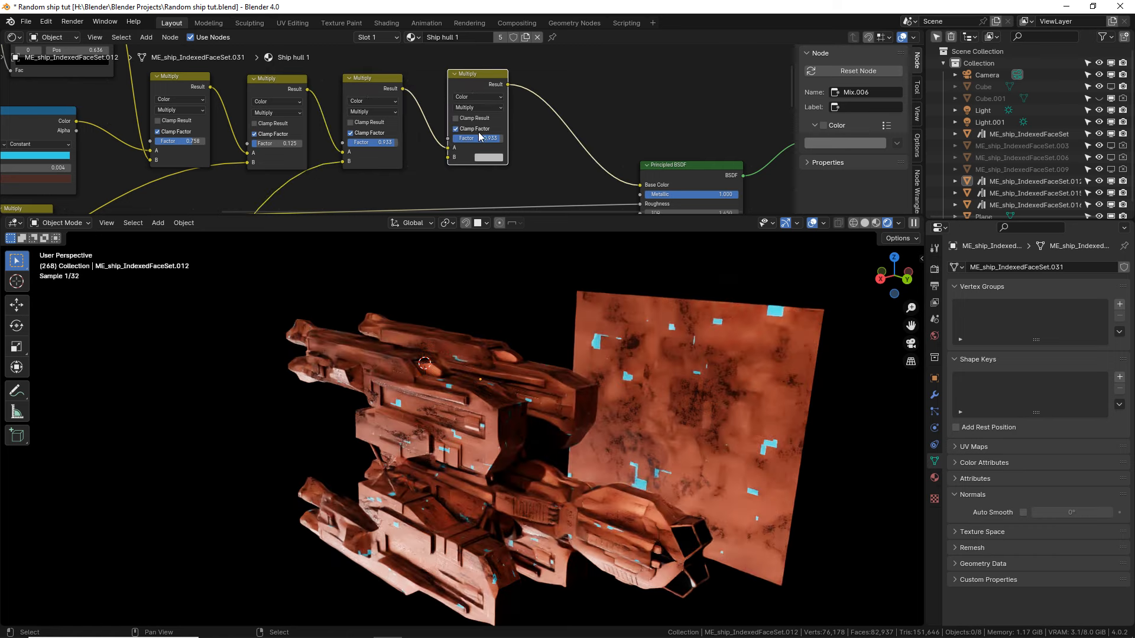
click(486, 108)
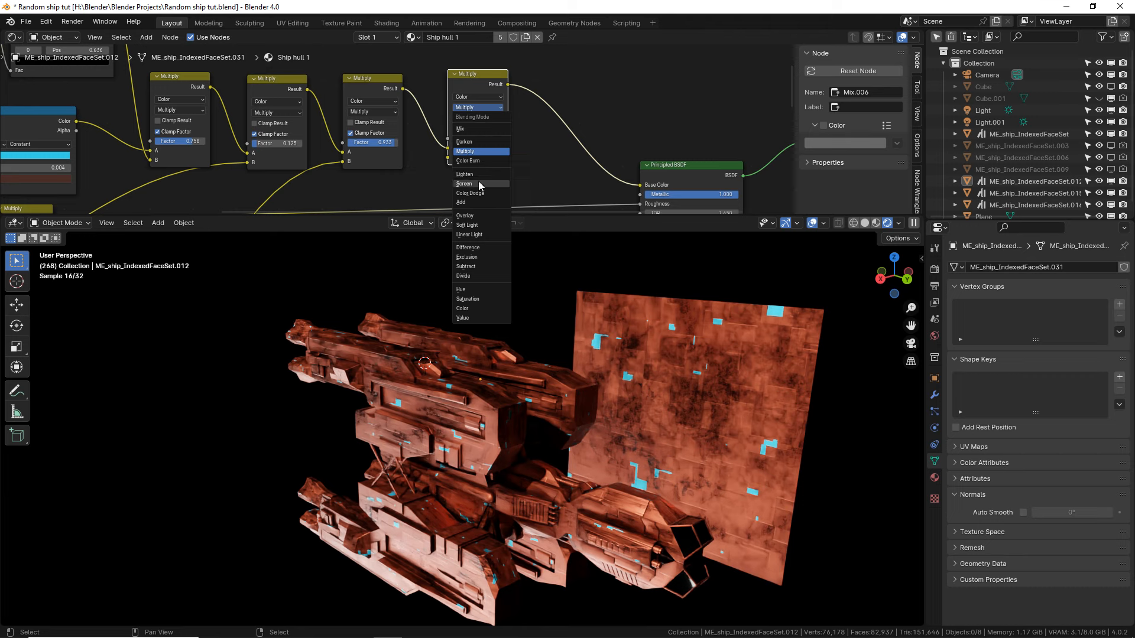
click(474, 215)
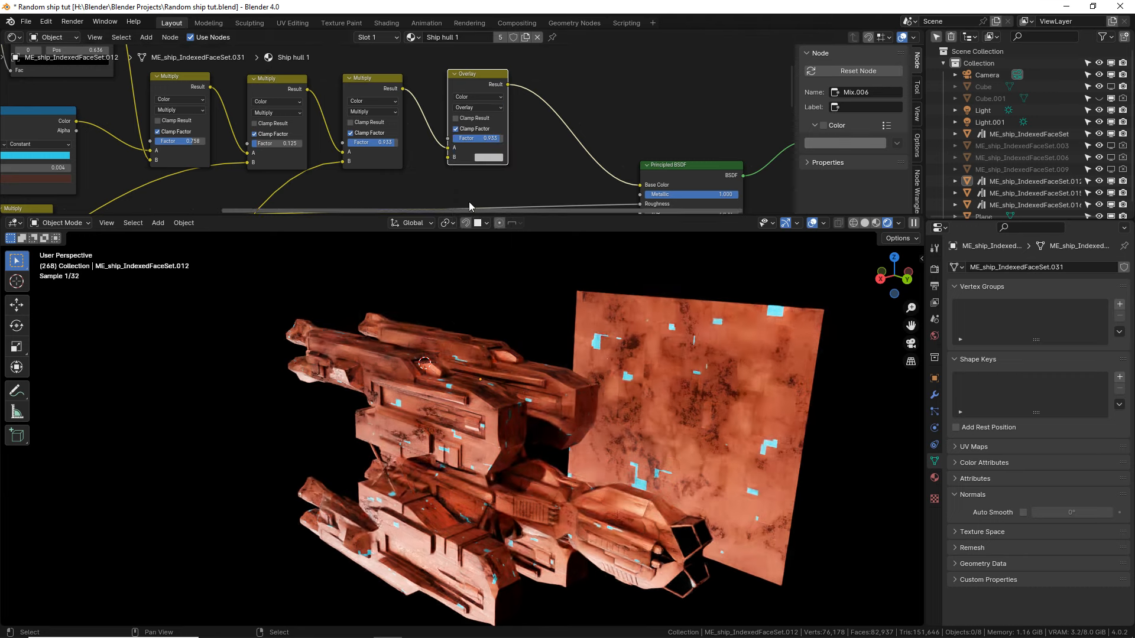
Add an Image Texture node above the row of Multiply and Overlay nodes.
middle_drag(381, 72, 379, 111)
click(424, 130)
key(shift+a)
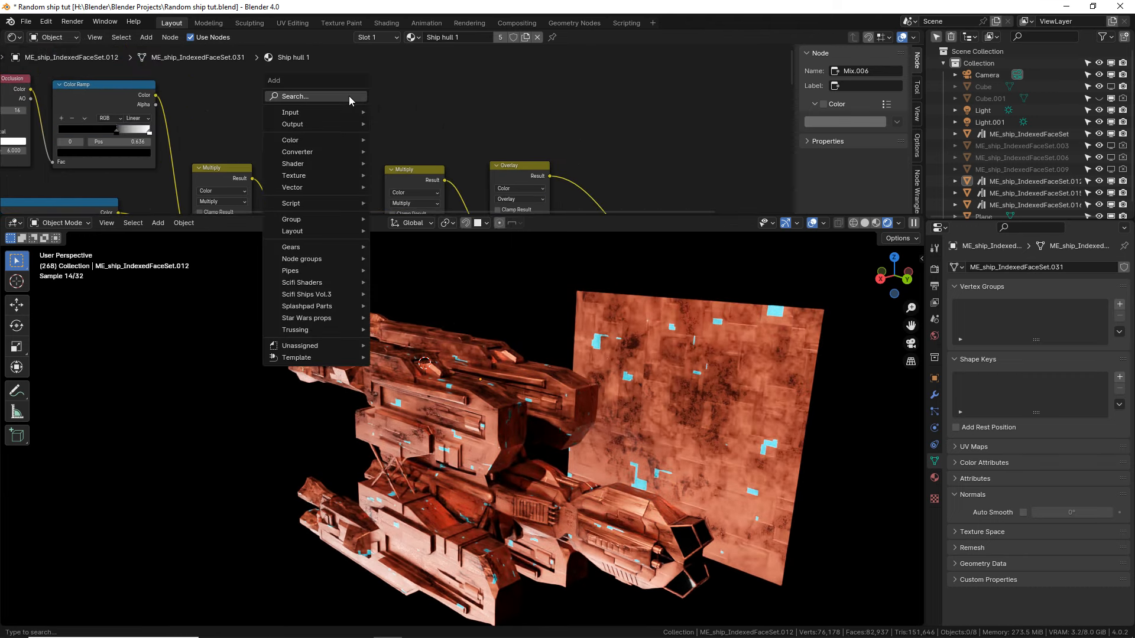
text(imag)
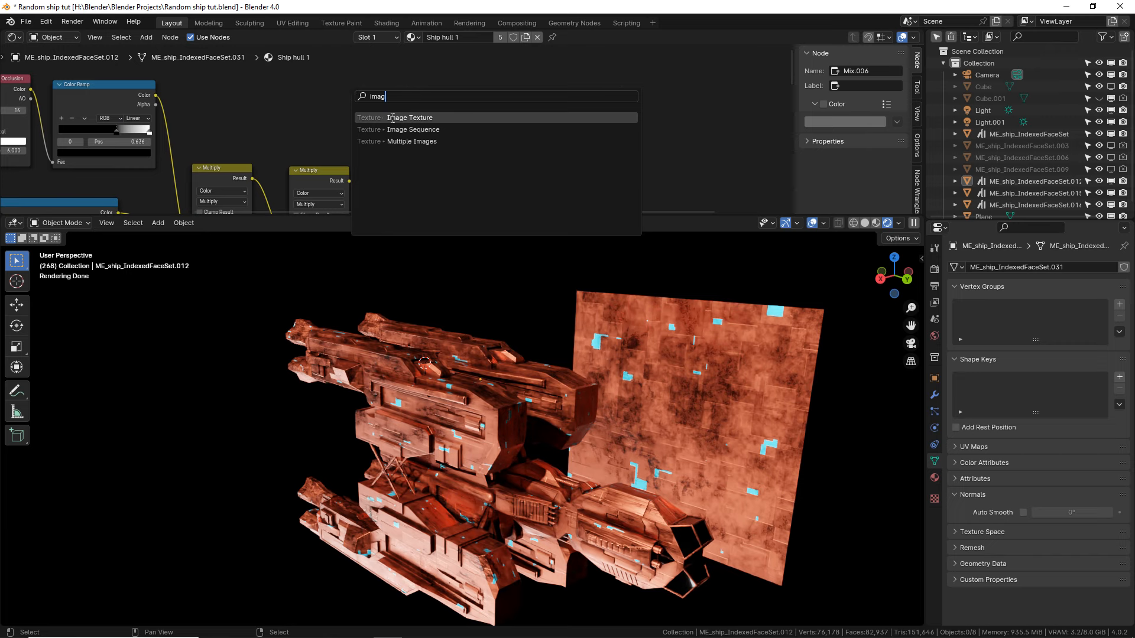
click(394, 118)
click(384, 98)
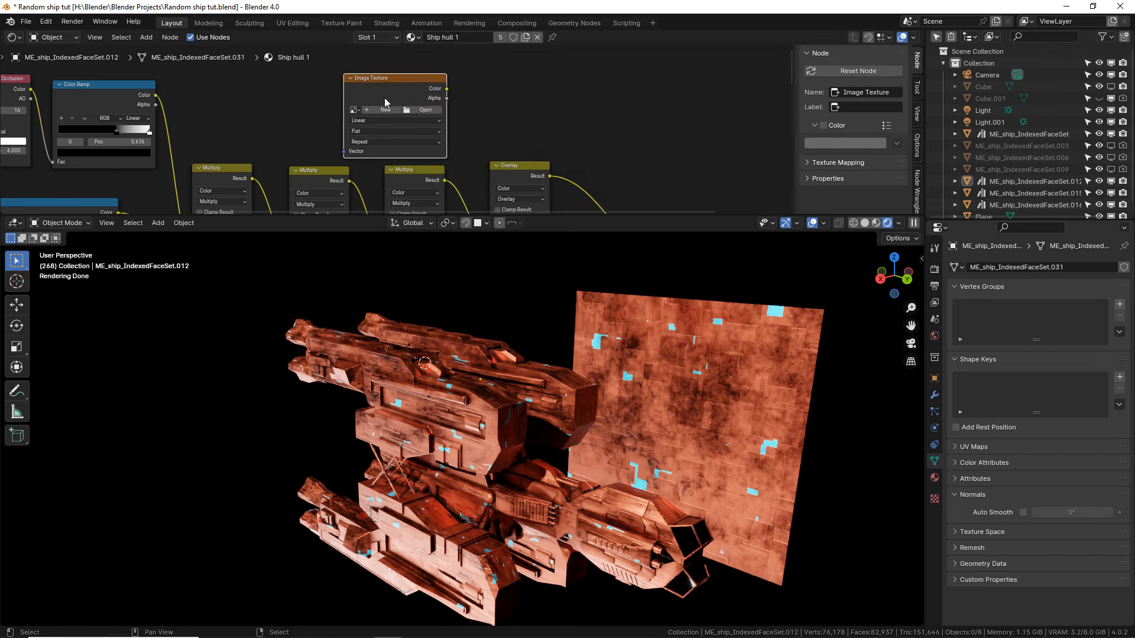
Load the red, blue and white chevron image from the texture folder into the Image Texture node.
click(413, 109)
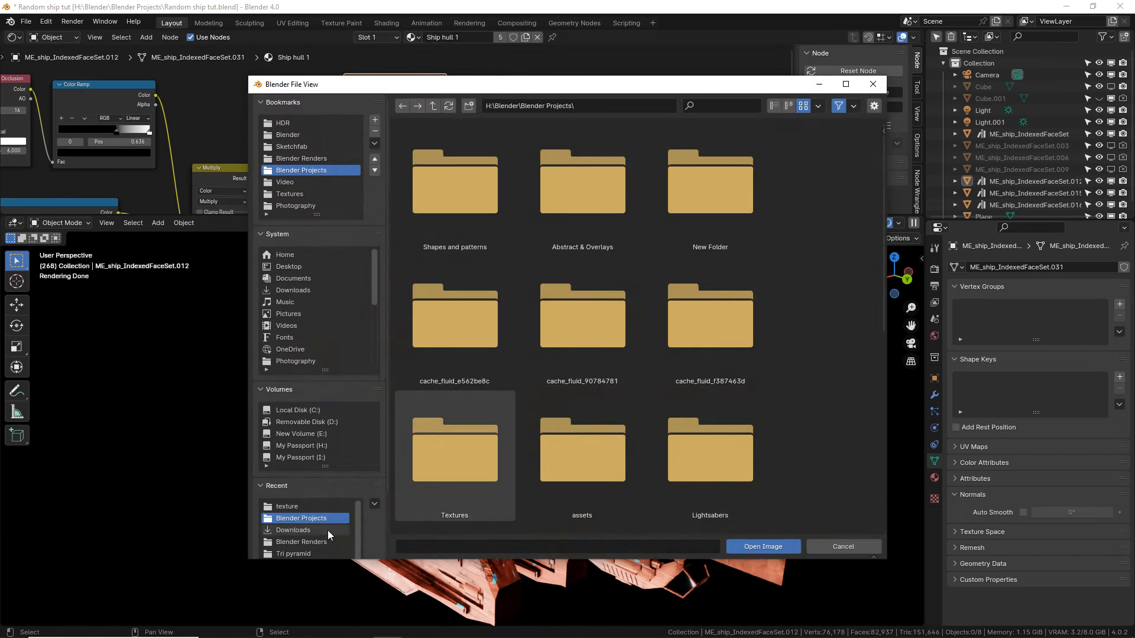
click(317, 504)
drag(881, 142, 884, 236)
click(428, 228)
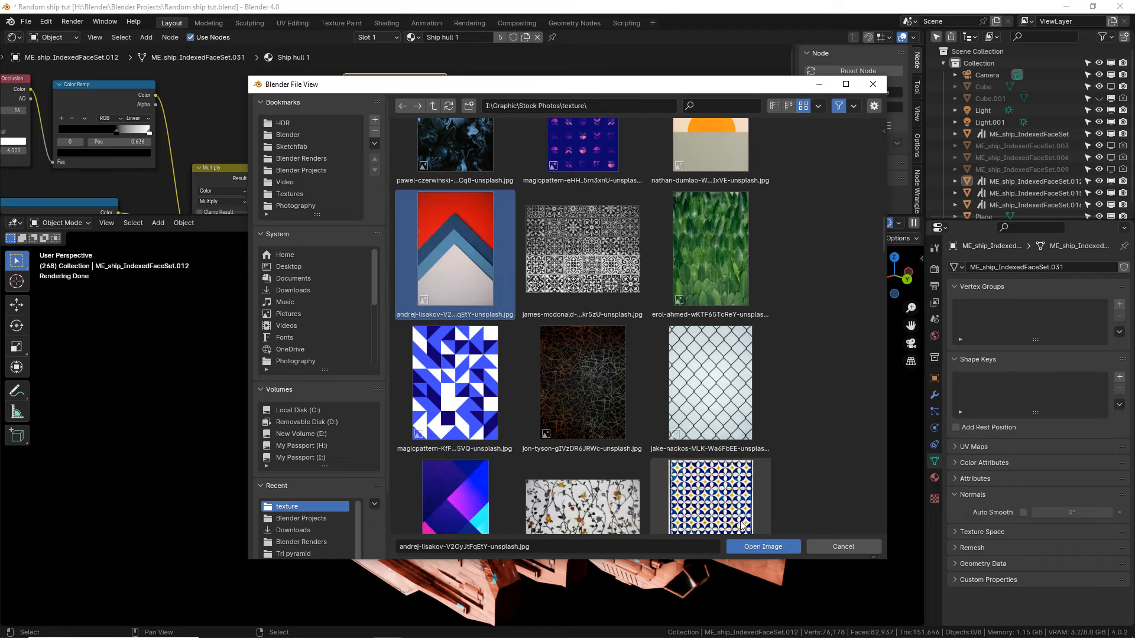
click(473, 417)
click(452, 267)
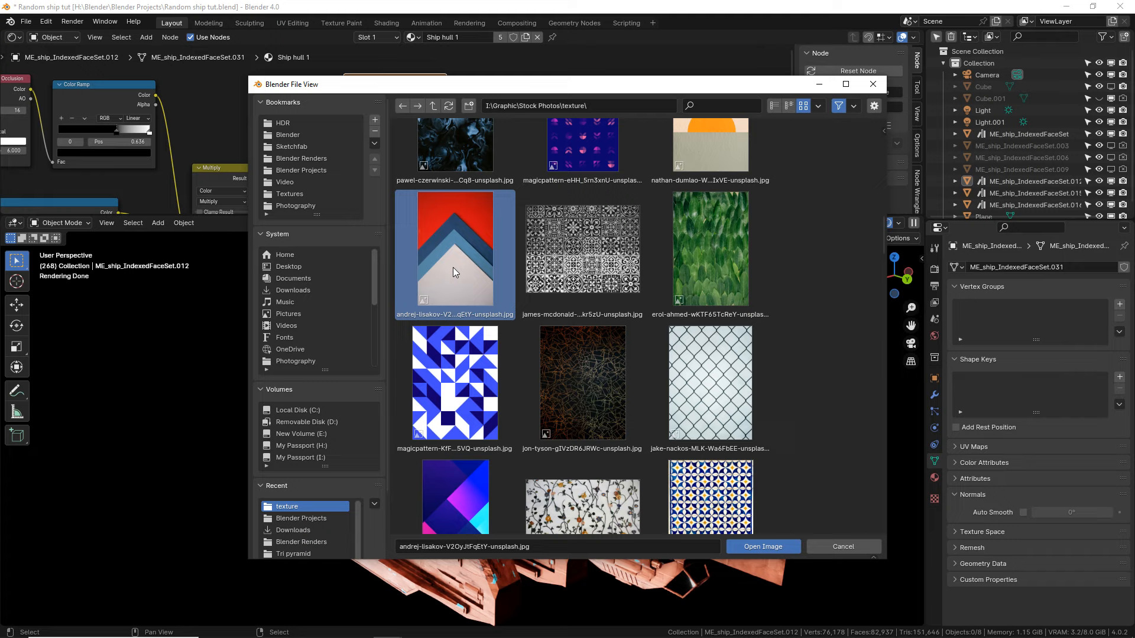
click(763, 547)
Connect the image texture's color to the Overlay node's B input and set the Overlay factor to 1.000.
mouse_move(415, 78)
mouse_down()
mouse_move(412, 52)
mouse_move(413, 91)
mouse_up()
middle_drag(443, 133, 385, 77)
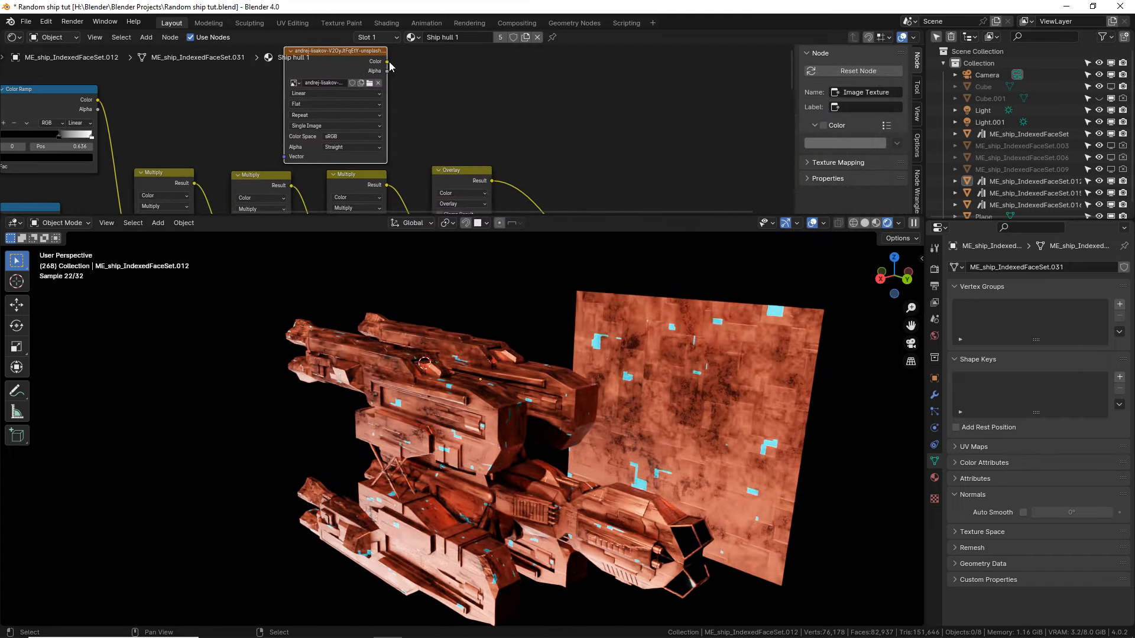
drag(387, 61, 440, 165)
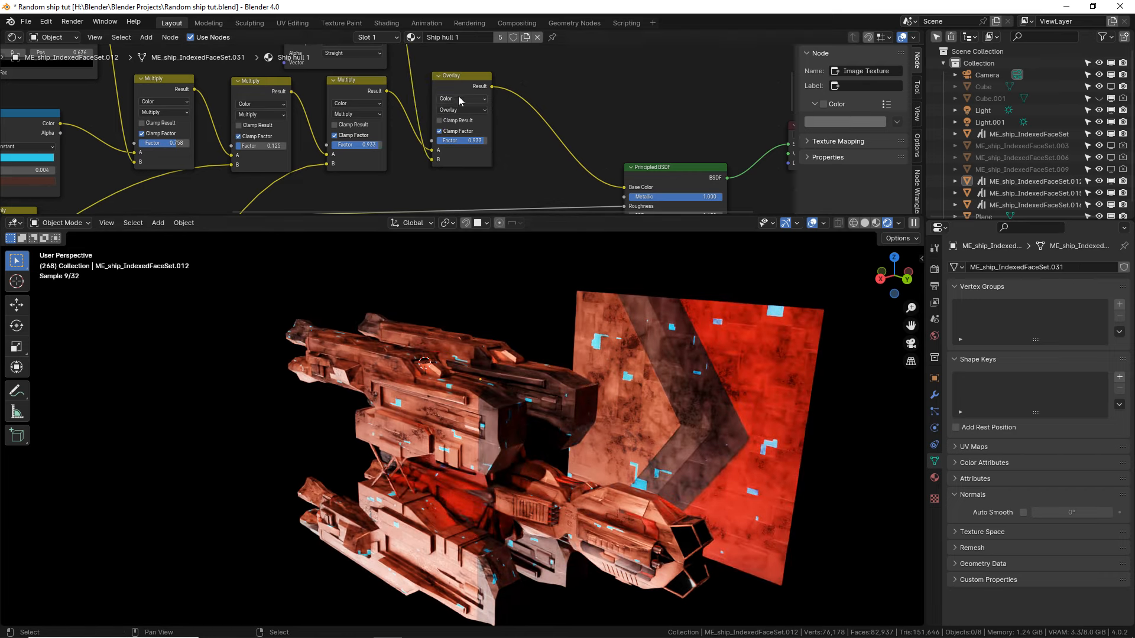
drag(472, 141, 488, 145)
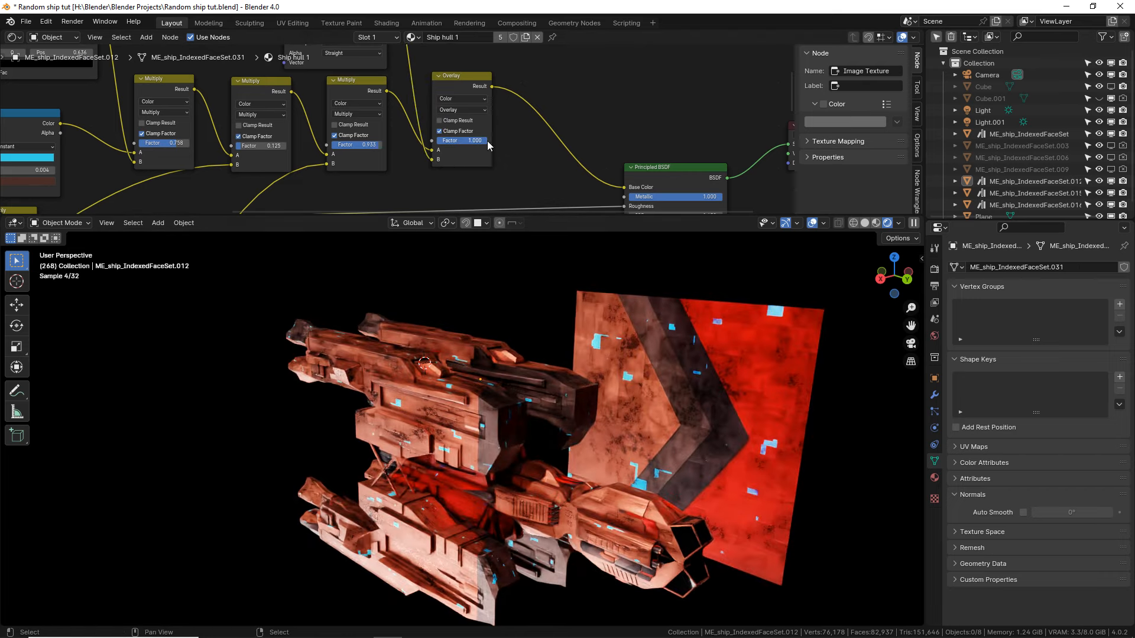
Add Texture Coordinate and Mapping nodes to the image texture and place them above the Multiply nodes.
mouse_move(528, 403)
middle_down()
mouse_move(561, 378)
mouse_move(547, 361)
mouse_move(495, 350)
mouse_move(416, 392)
mouse_move(430, 411)
mouse_move(520, 402)
middle_up()
scroll(380, 160, down, 3)
middle_drag(374, 107, 520, 168)
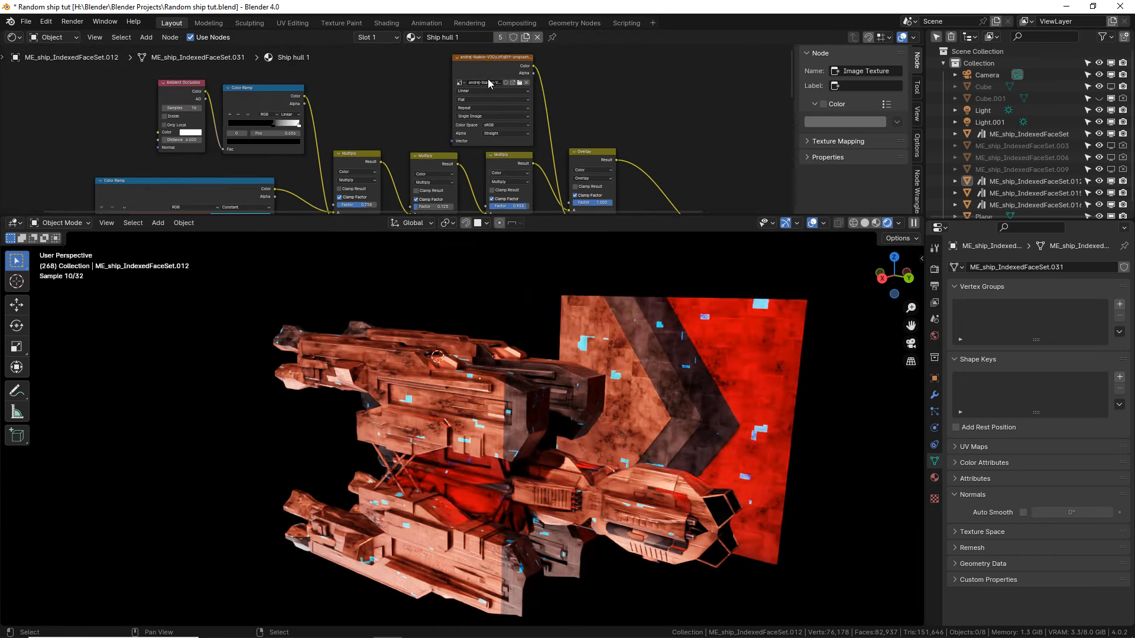
click(493, 68)
key(ctrl+t)
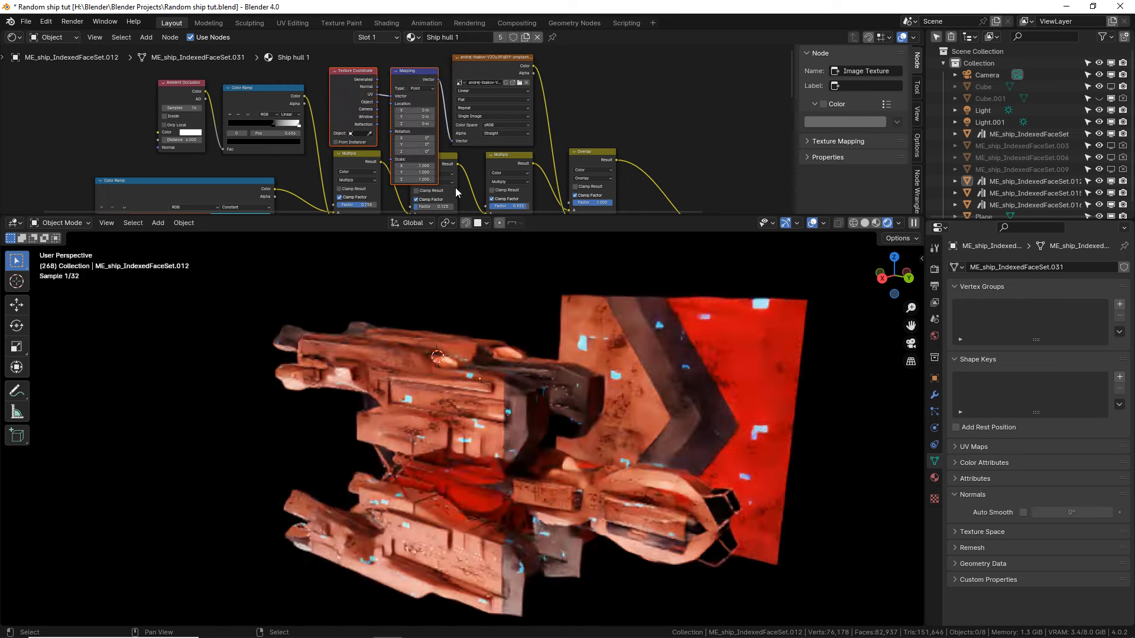
key(g)
click(430, 144)
middle_drag(429, 144, 442, 196)
scroll(442, 195, down, 1)
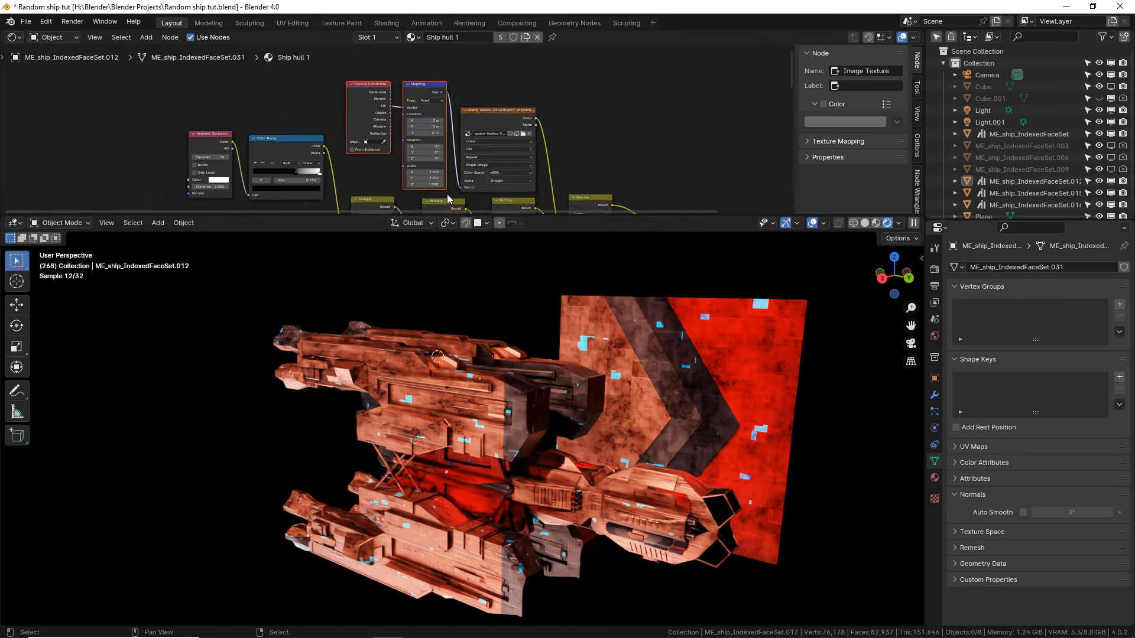
Enlarge the node editor and space out the Texture Coordinate and Mapping nodes beside the image texture.
scroll(443, 196, up, 2)
drag(448, 215, 440, 364)
scroll(435, 309, up, 3)
scroll(434, 310, up, 2)
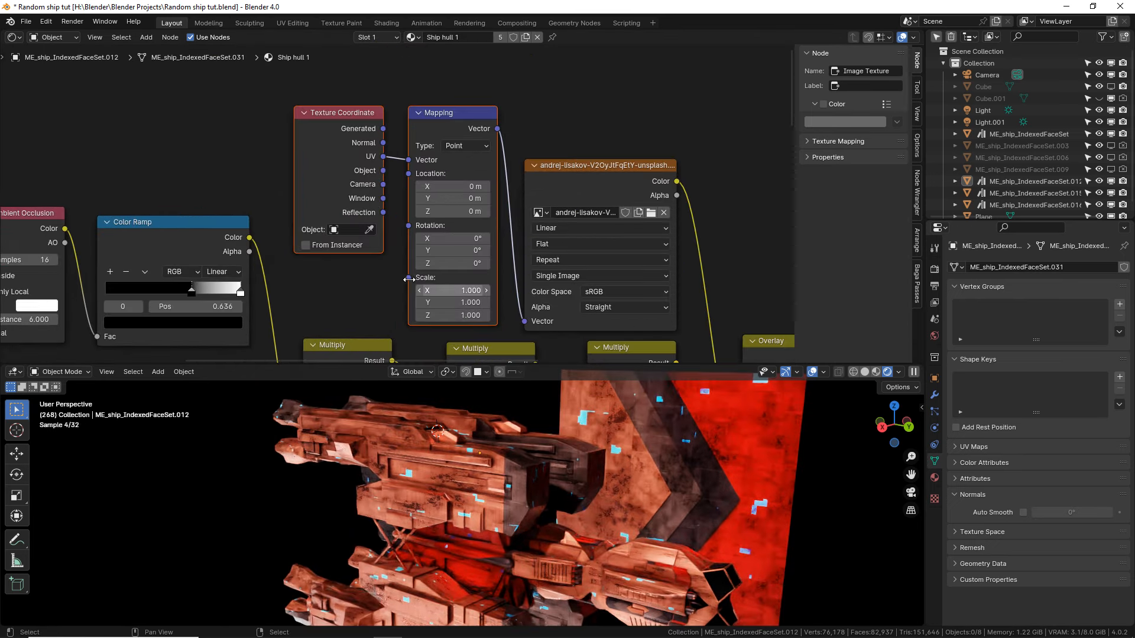
middle_drag(481, 289, 377, 269)
drag(468, 145, 517, 101)
drag(374, 102, 445, 80)
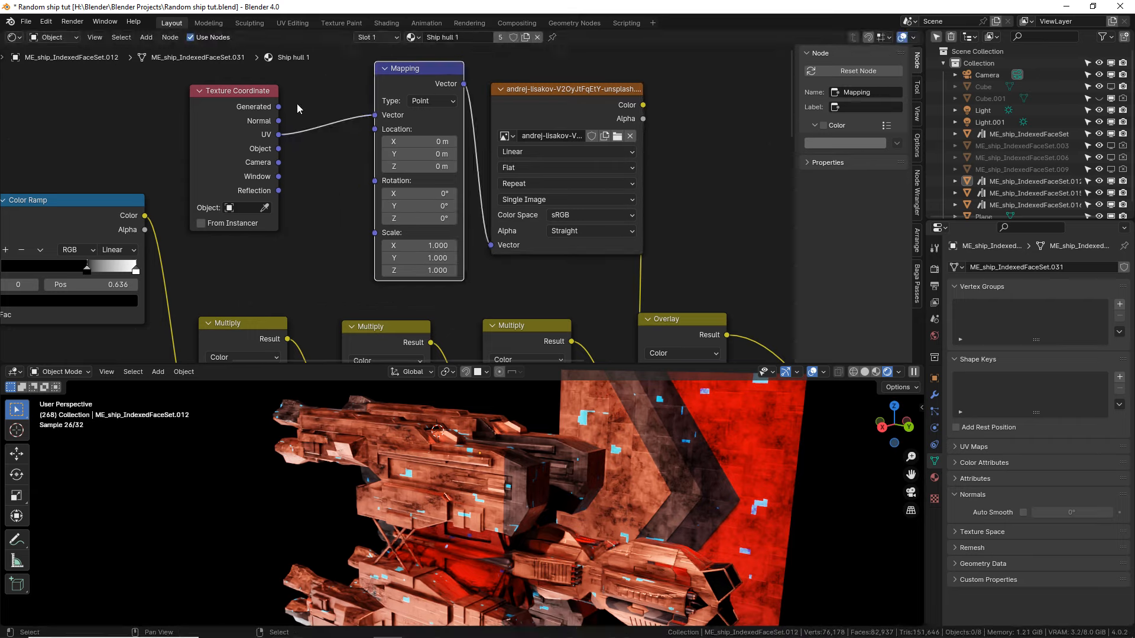
drag(248, 90, 294, 75)
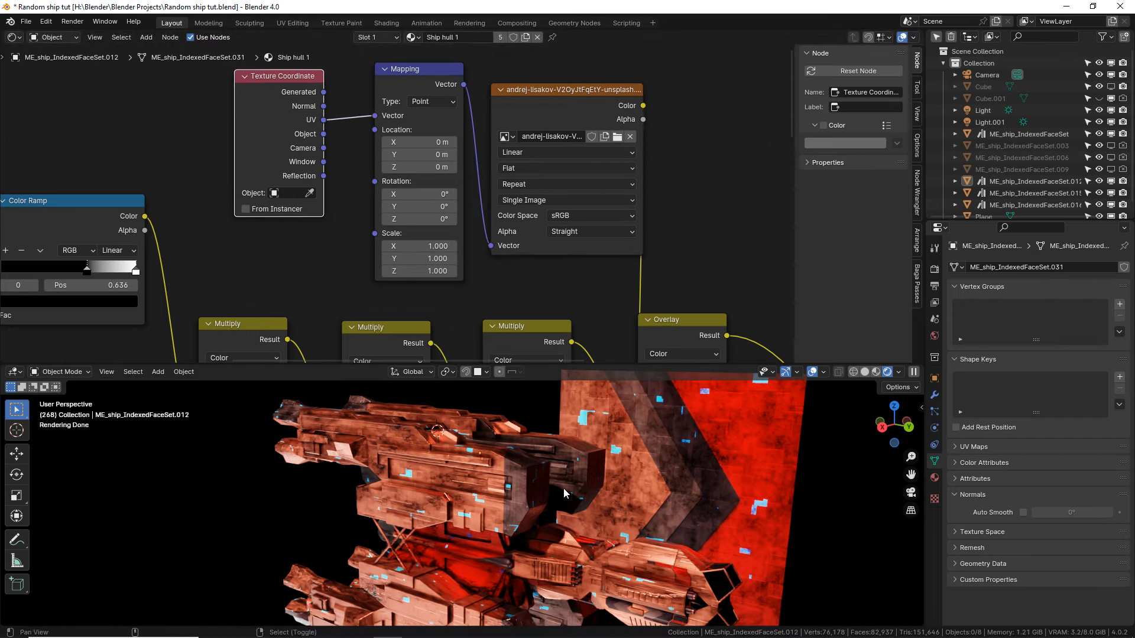
Select the engine pod hull object, split the 3D viewport vertically, and turn the new area into a UV Editor.
shift+middle_drag(562, 488, 515, 472)
click(474, 474)
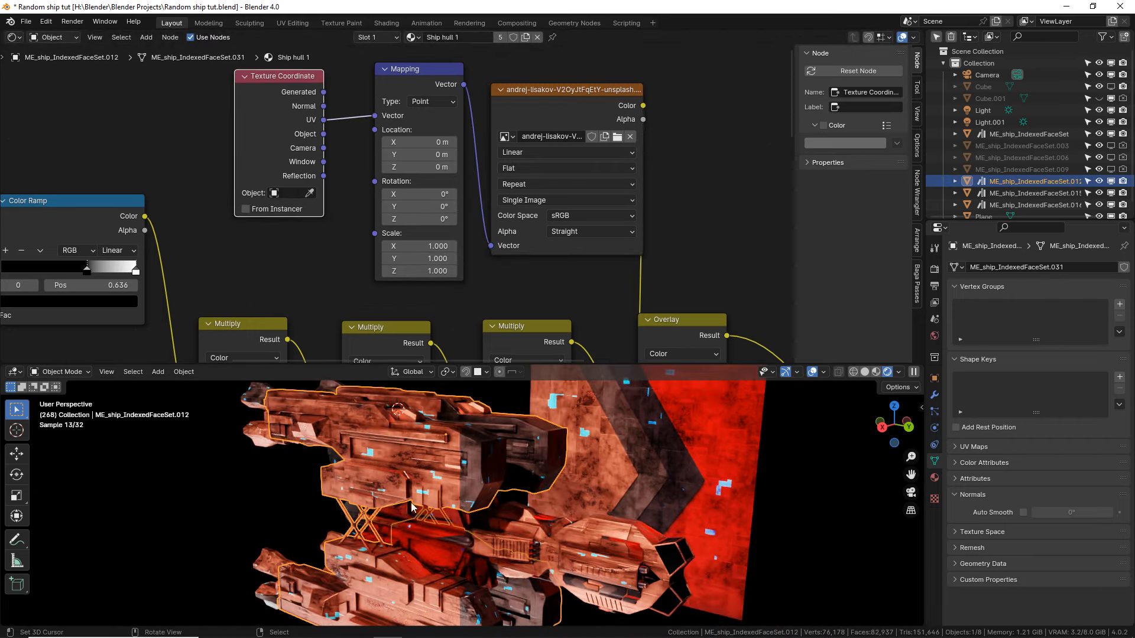
scroll(412, 507, down, 2)
drag(5, 367, 563, 376)
click(14, 372)
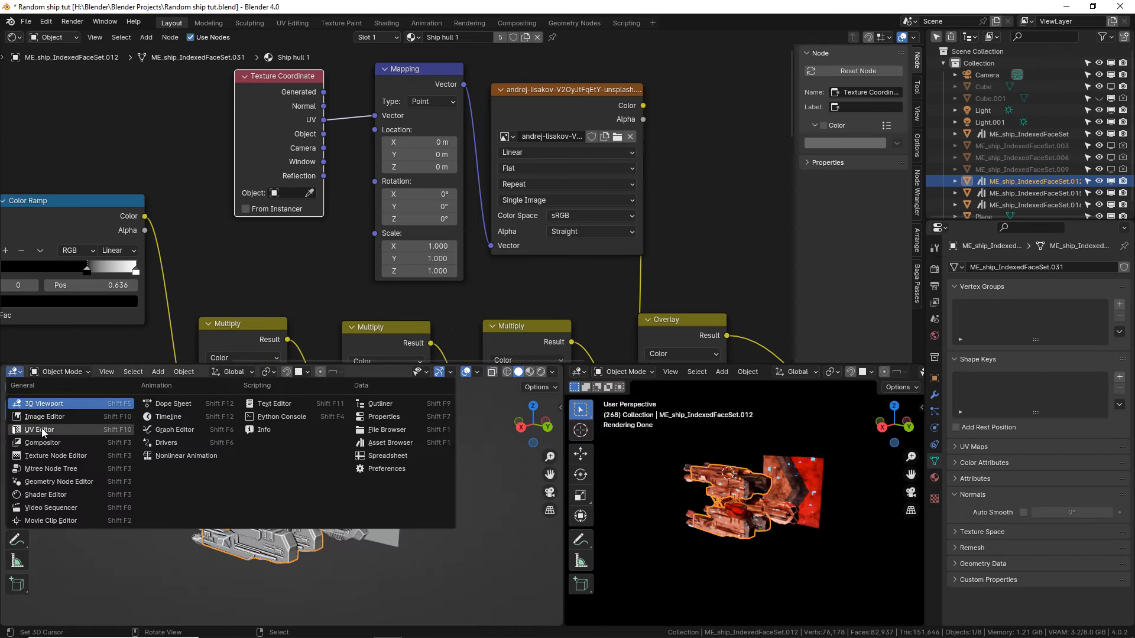
click(37, 416)
Unwrap the engine pod mesh in Edit Mode using Cube Projection.
scroll(764, 473, up, 7)
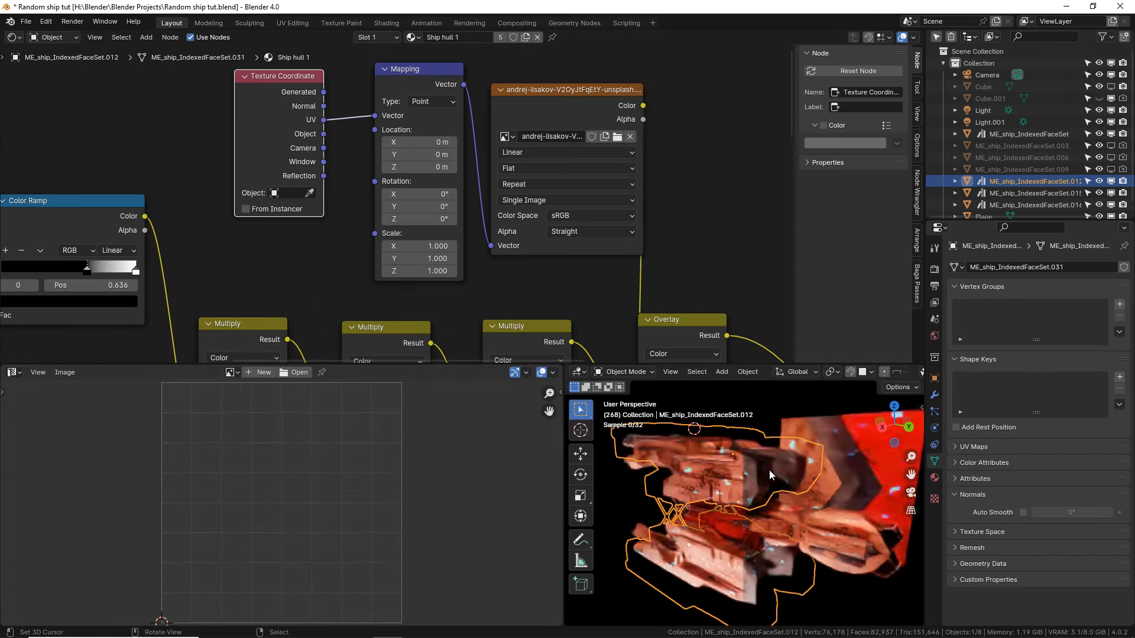
key(t)
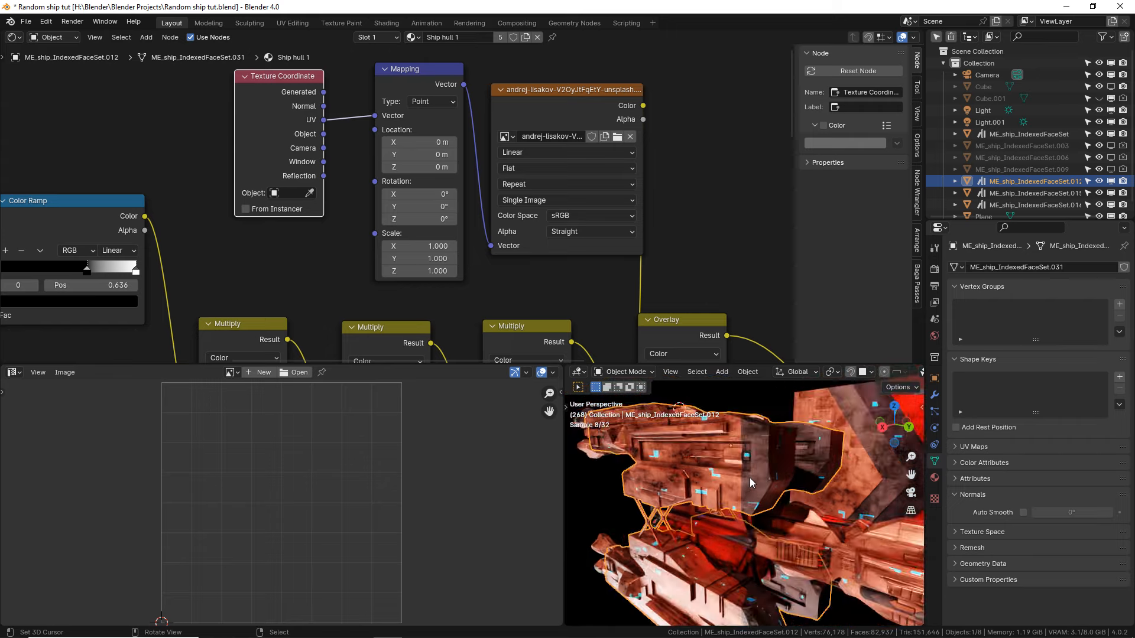
middle_drag(749, 478, 782, 463)
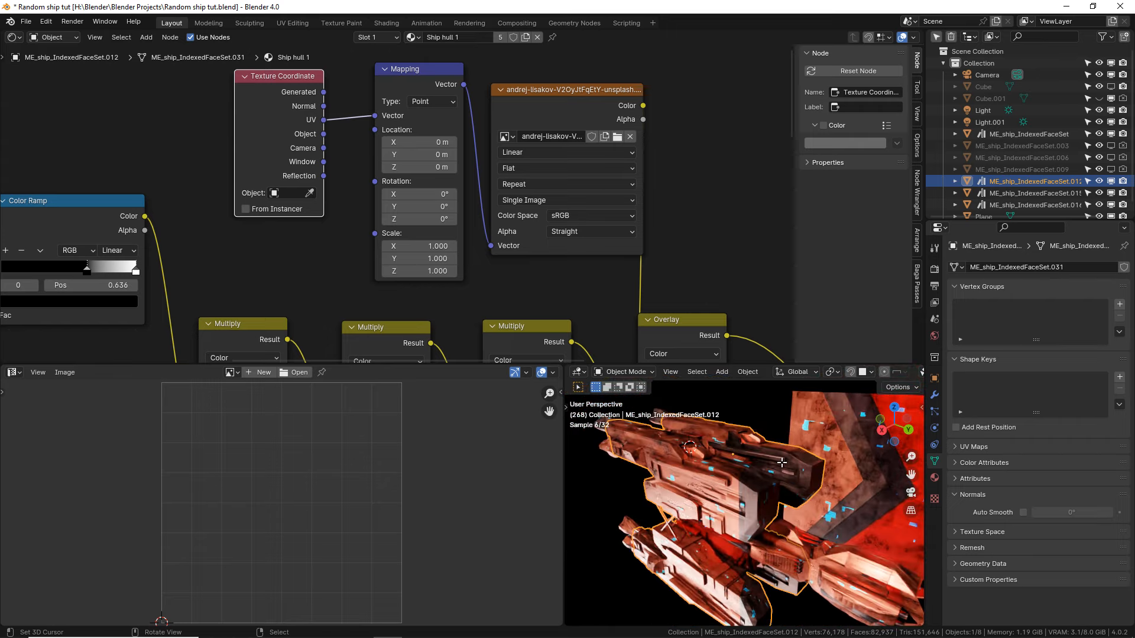
key(Tab)
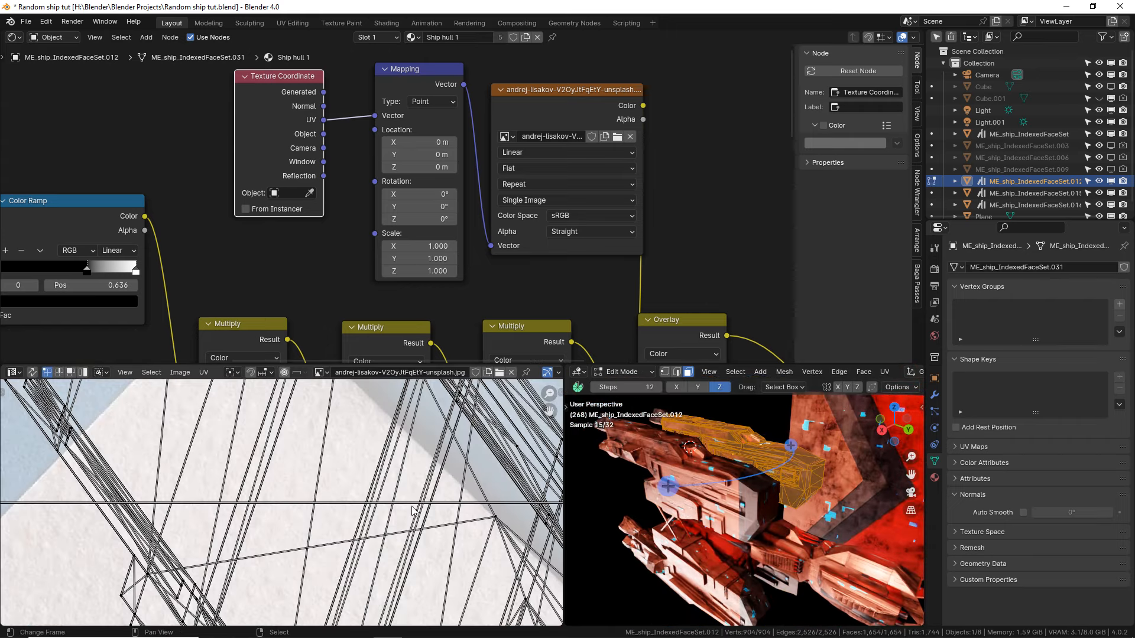
scroll(412, 510, down, 7)
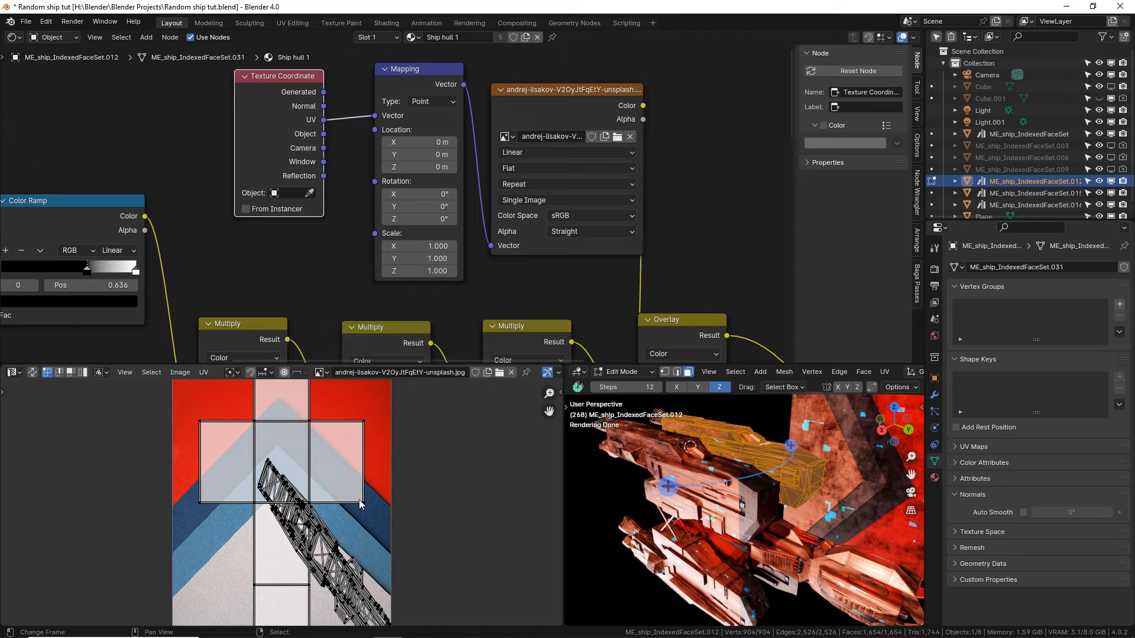
key(u)
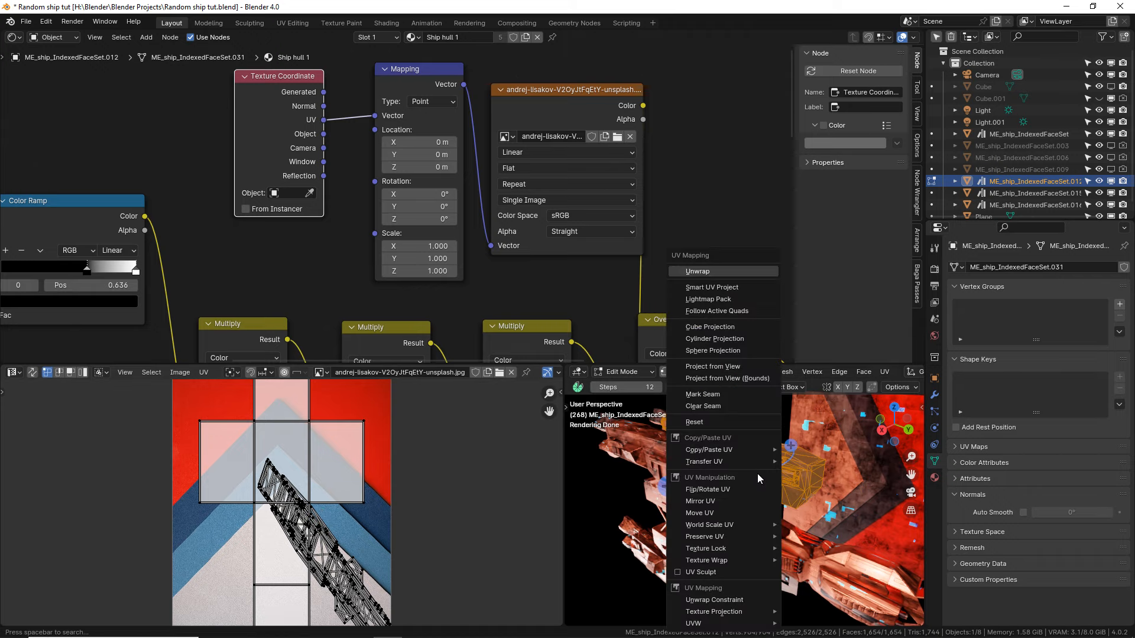
click(726, 325)
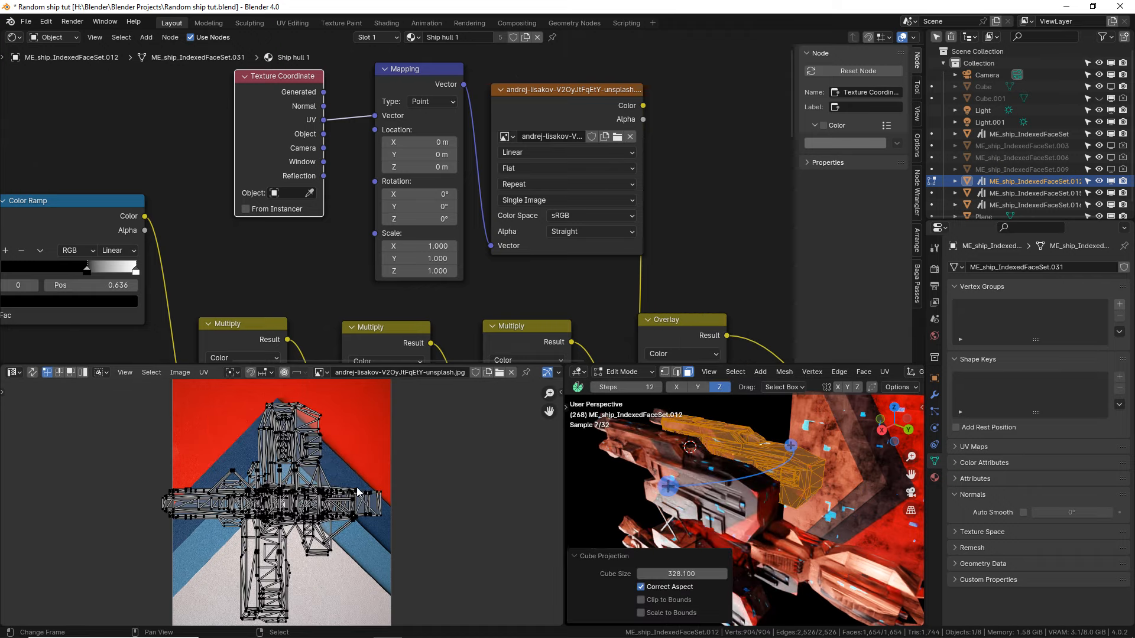
Return to Object Mode, switch the viewport to Material Preview shading, and isolate the engine pod object in local view.
key(Tab)
mouse_move(750, 481)
middle_down()
mouse_move(725, 467)
mouse_move(756, 449)
middle_up()
middle_drag(875, 374, 651, 377)
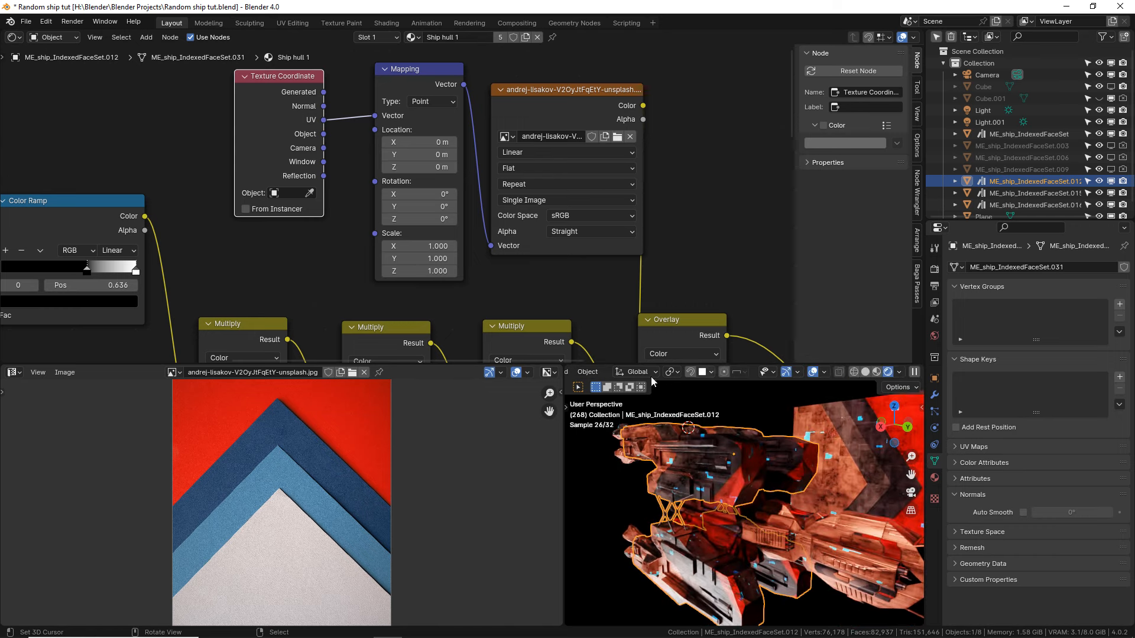
click(876, 372)
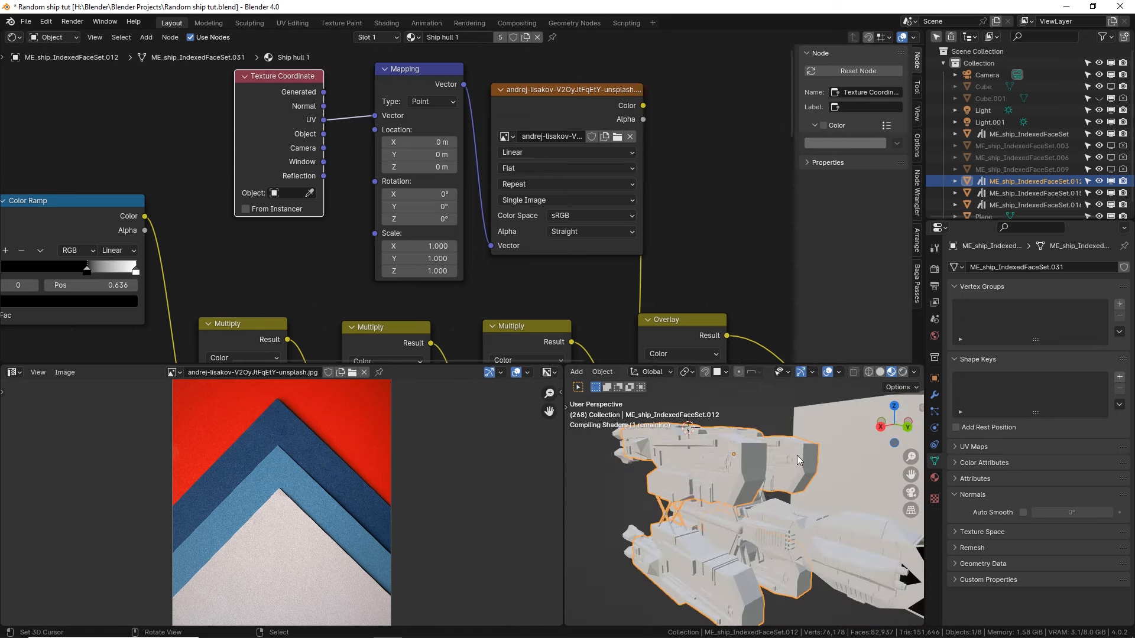
middle_drag(797, 455, 786, 421)
key(KP_Divide)
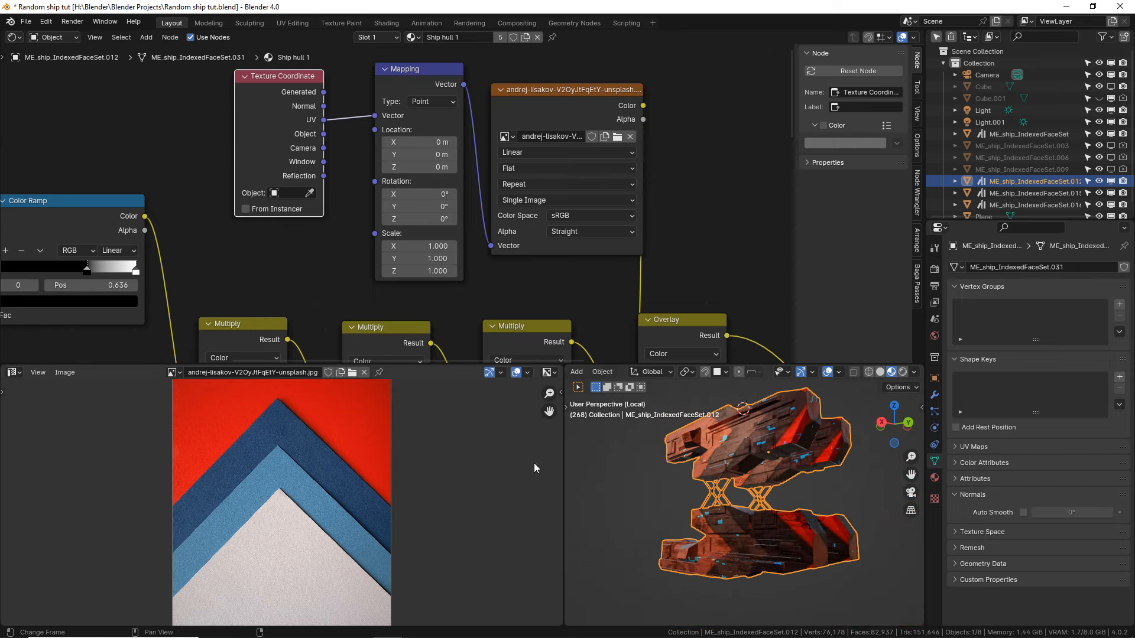
Select all of the engine pod's UVs in Edit Mode, shift them over the chevron image, and rotate them 90°.
key(Tab)
key(a)
key(g)
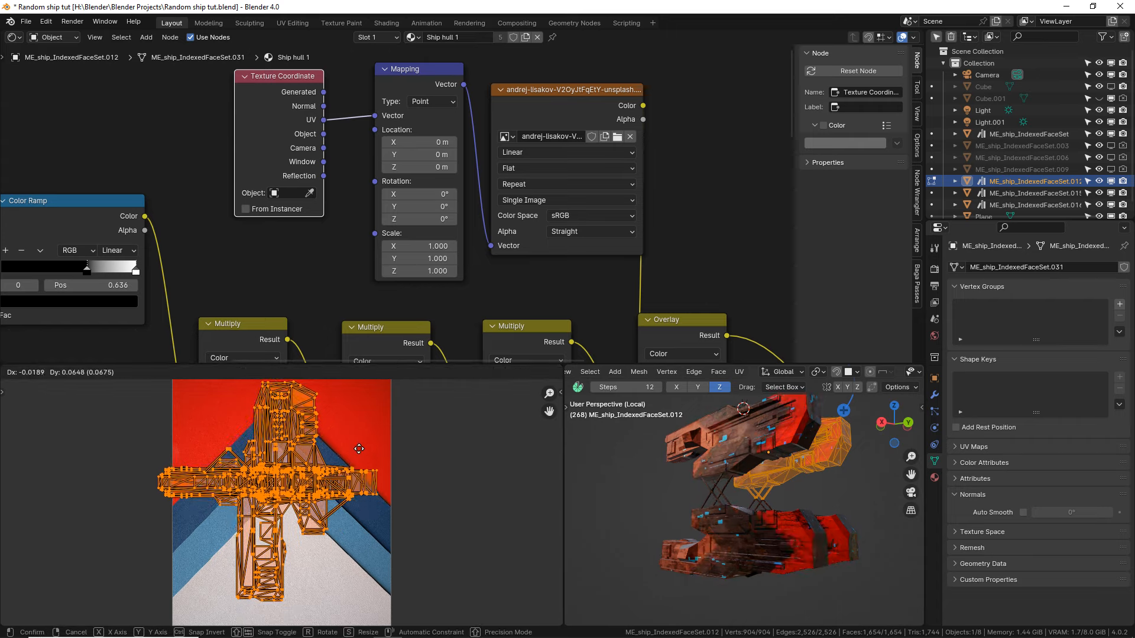
key(r)
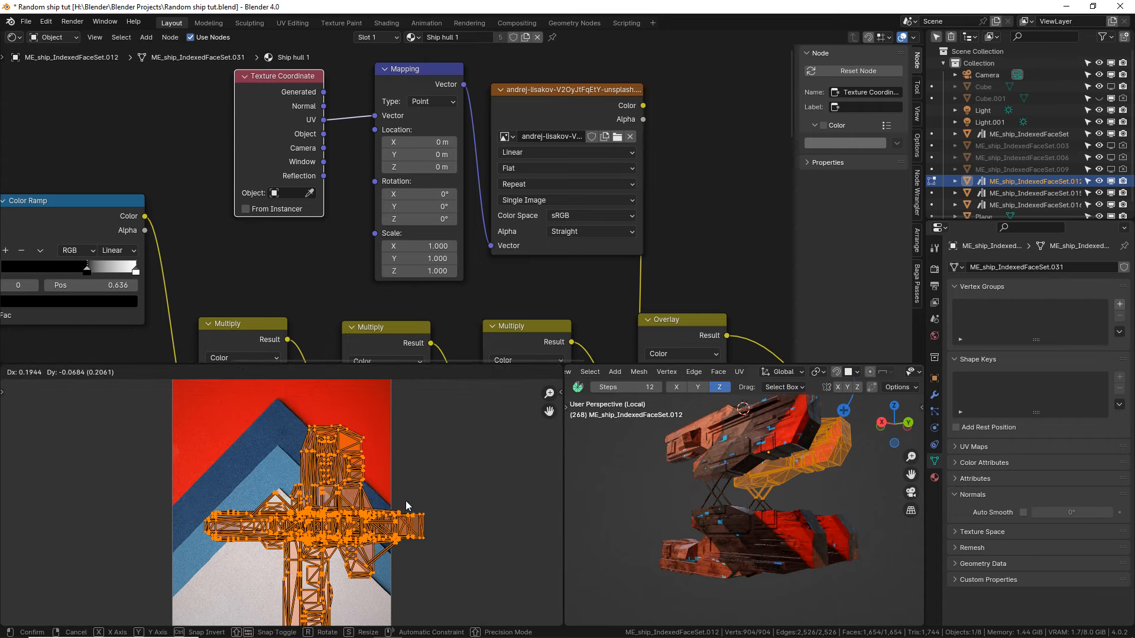
click(358, 514)
text(r90)
key(Return)
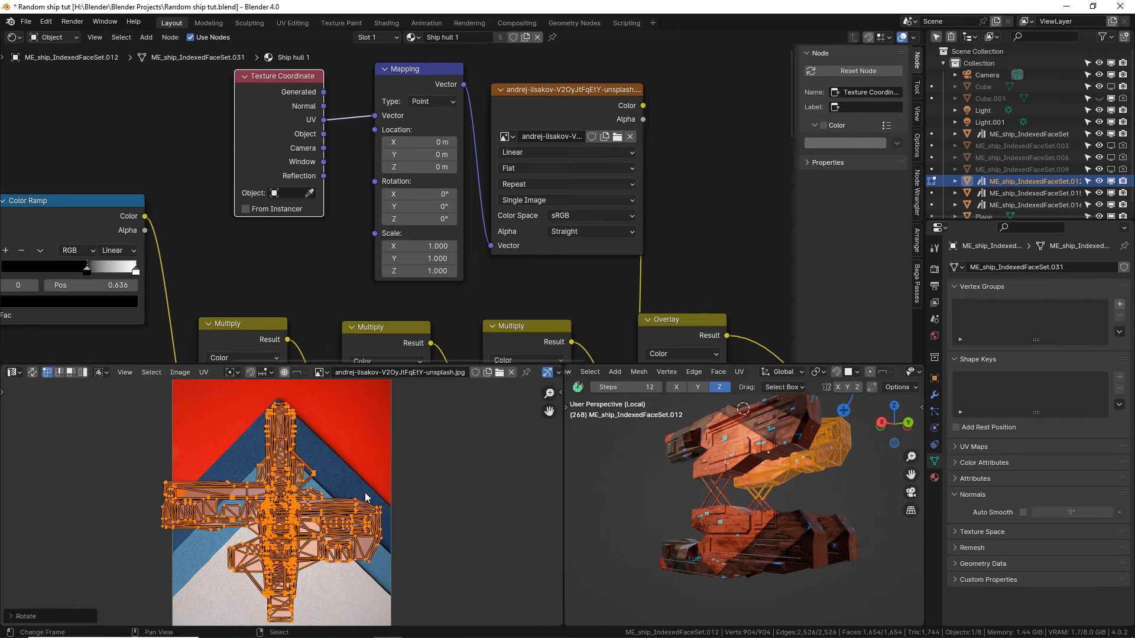
Turn the engine pod UVs back by 90° to their horizontal layout and reposition them over the chevrons.
key(g)
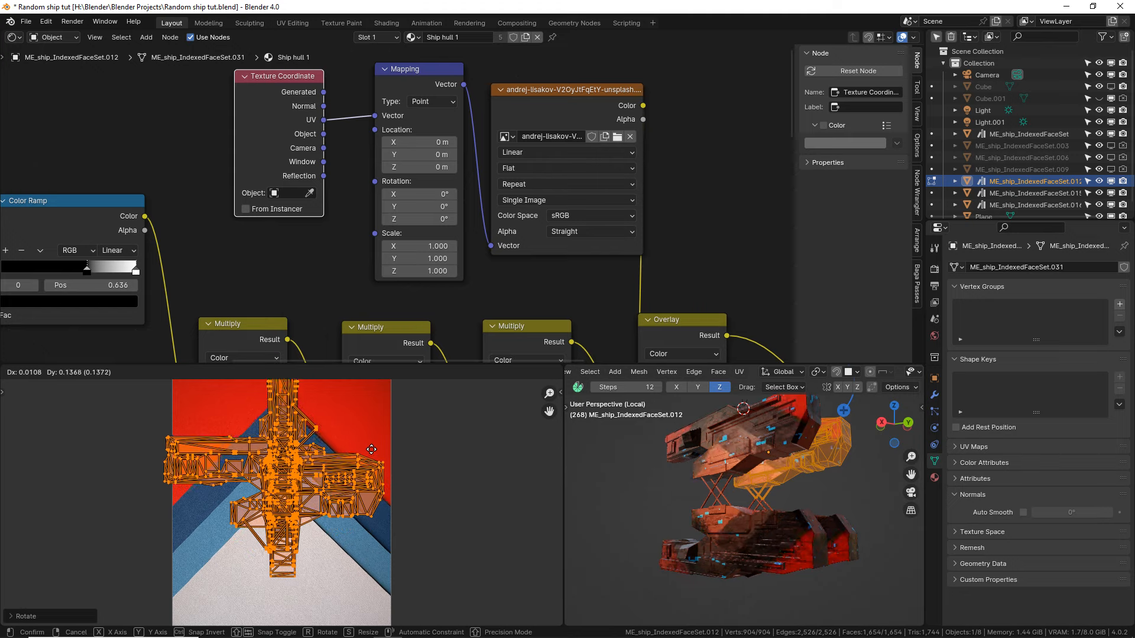
click(371, 445)
text(r90)
key(Return)
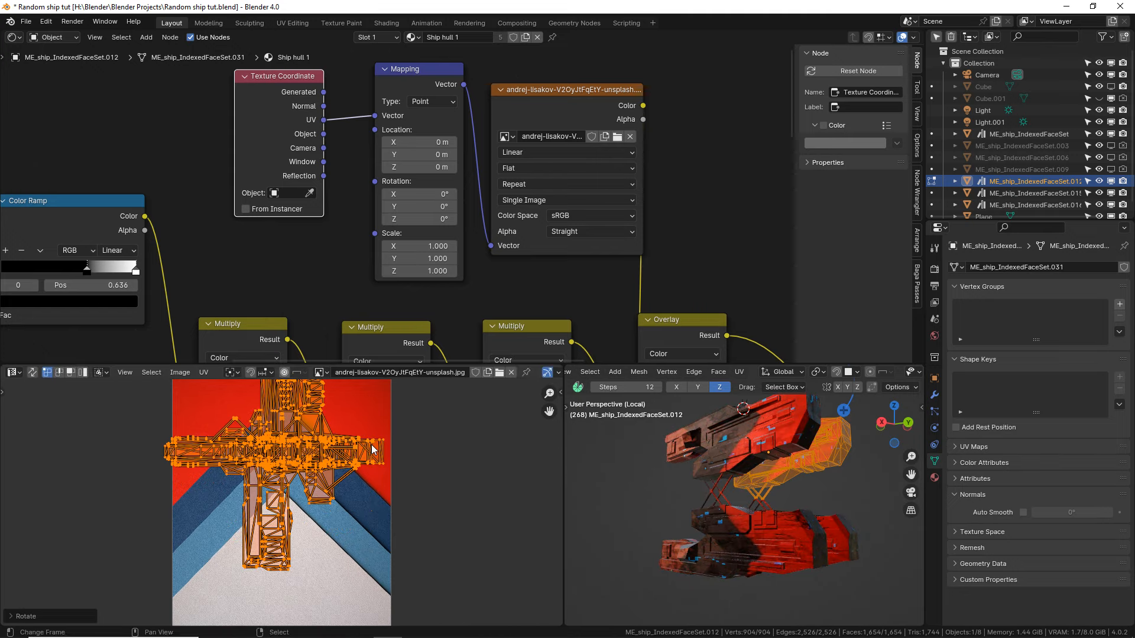
key(g)
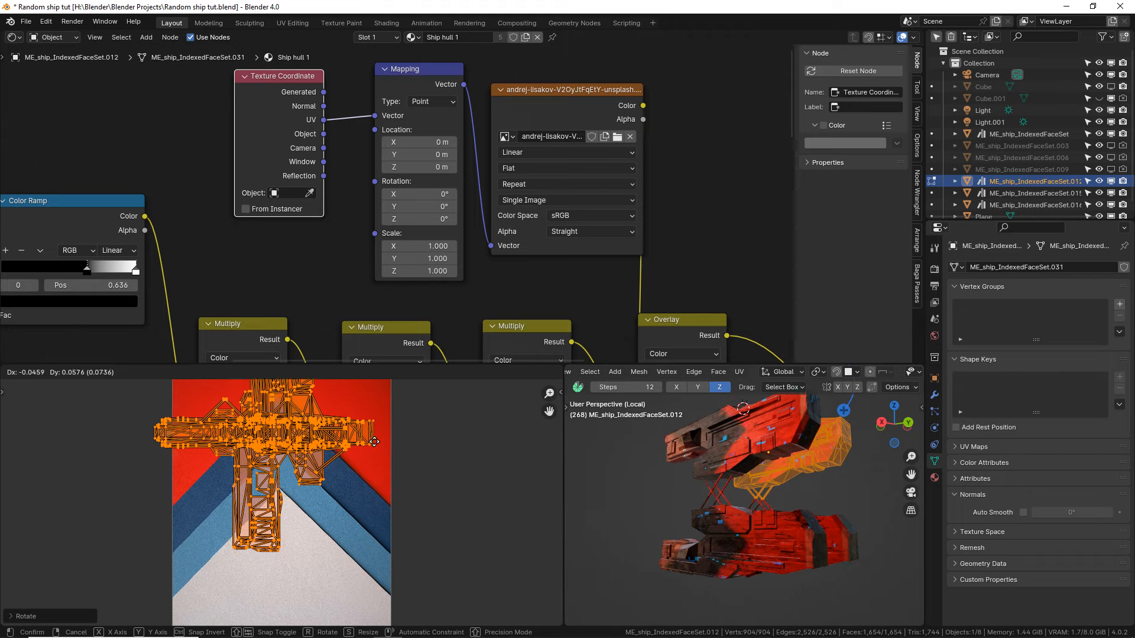
click(378, 518)
Return the engine pod to Object Mode and exit local view to bring back the whole ship.
middle_drag(691, 554, 725, 585)
key(Tab)
key(KP_Divide)
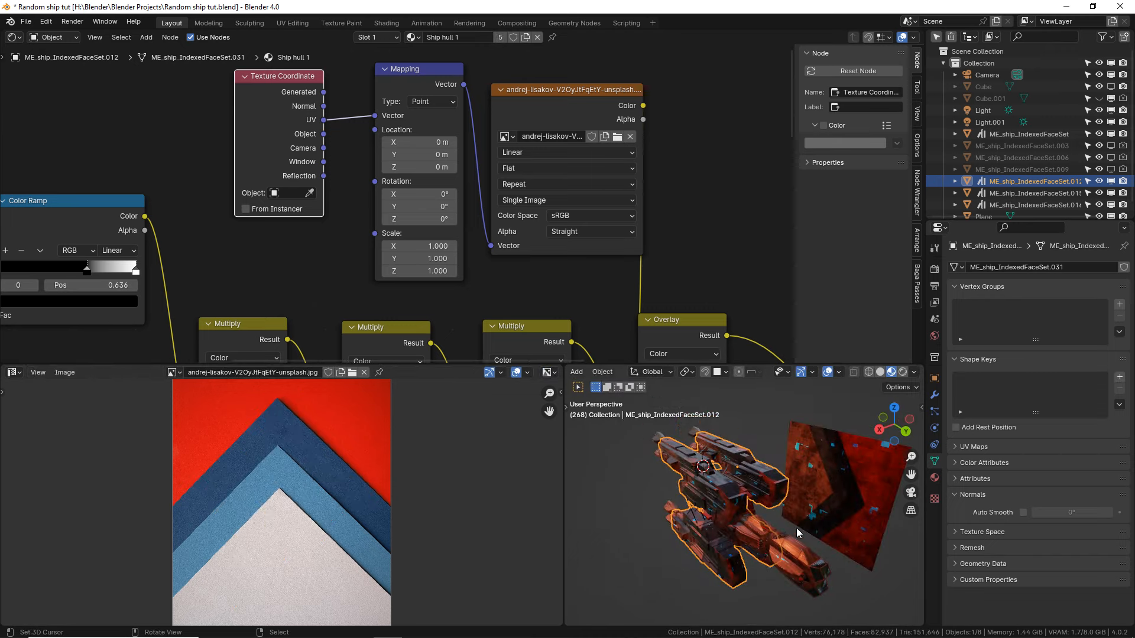
Select the central cockpit hull object and unwrap its mesh in Edit Mode using Cube Projection.
middle_drag(788, 515, 779, 467)
scroll(763, 472, up, 3)
click(807, 453)
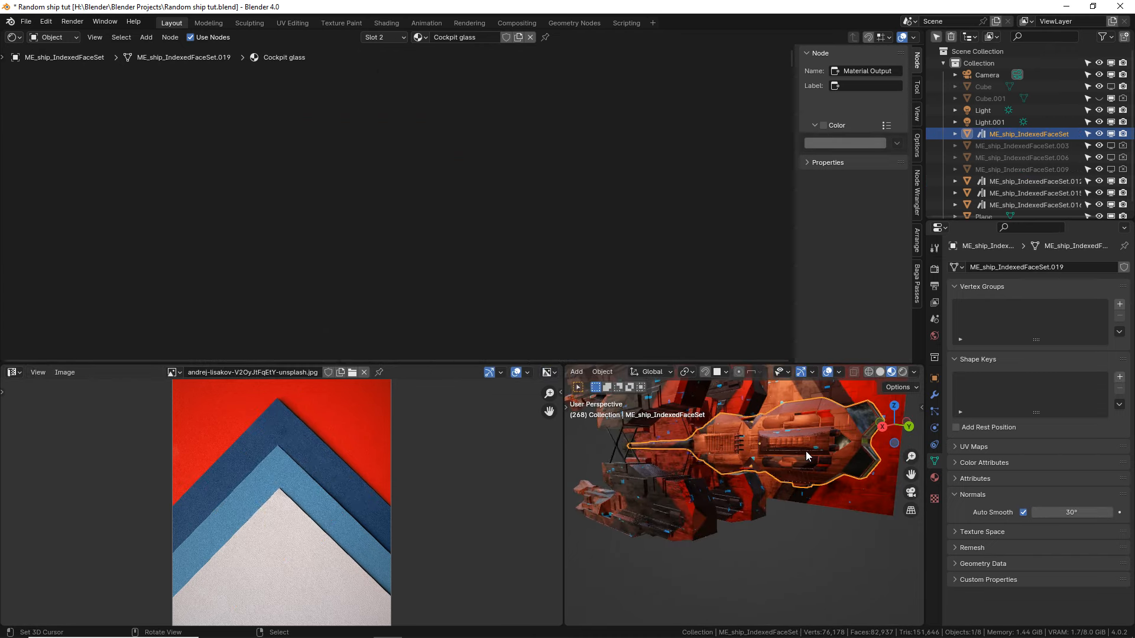
shift+middle_drag(709, 410, 751, 479)
key(Tab)
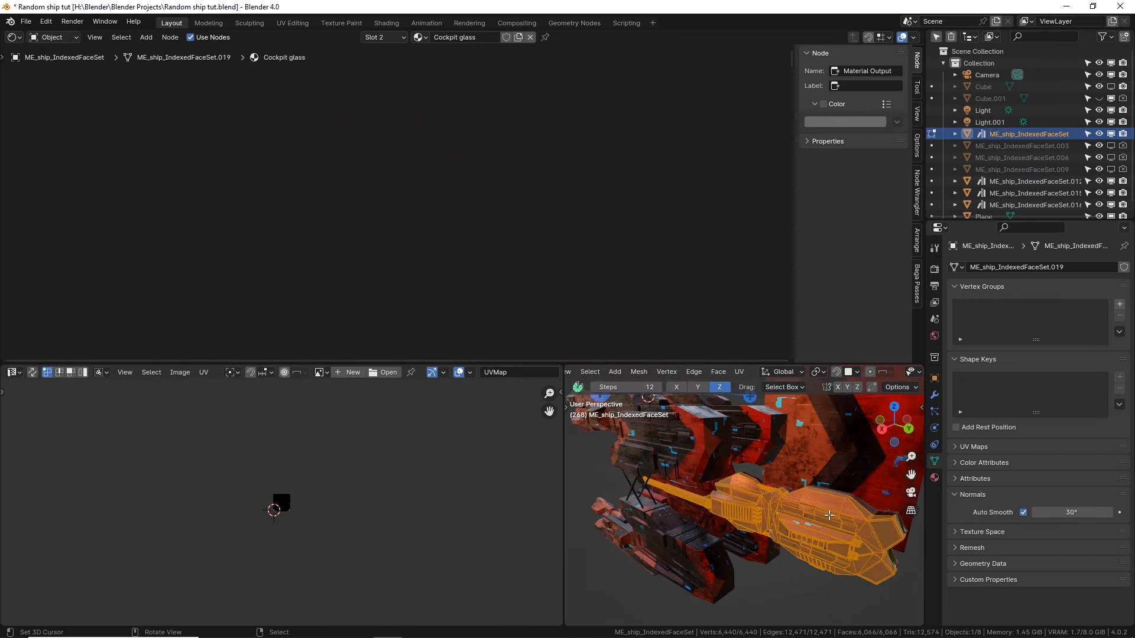
key(u)
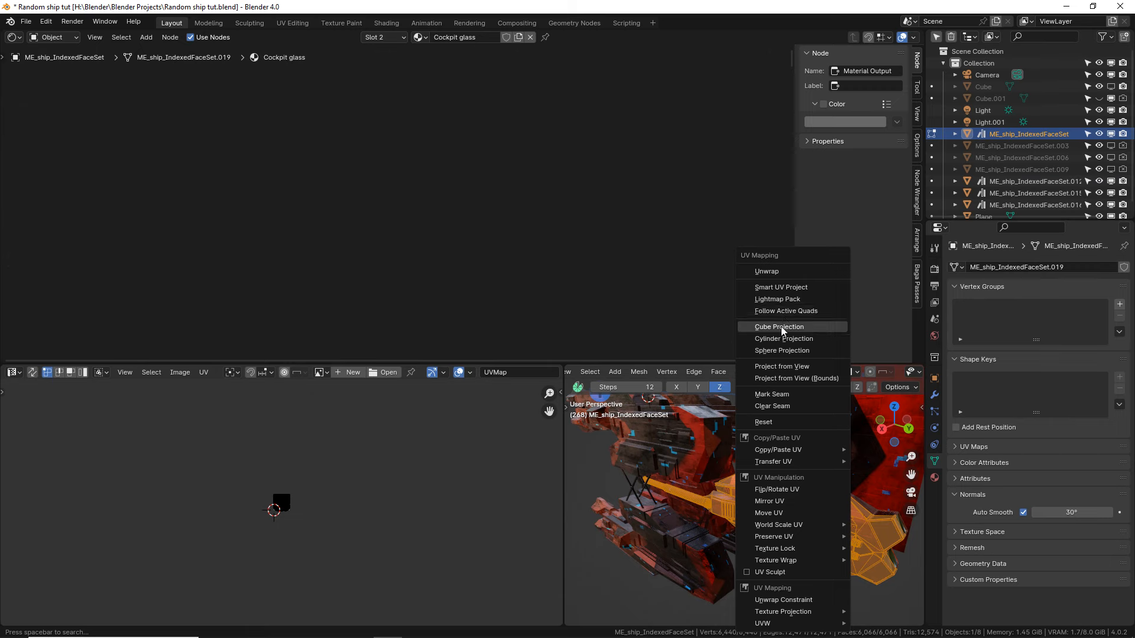
click(782, 328)
Load the chevron paint image behind the cockpit hull's UVs and fit it in the UV Editor.
scroll(313, 538, up, 5)
click(321, 373)
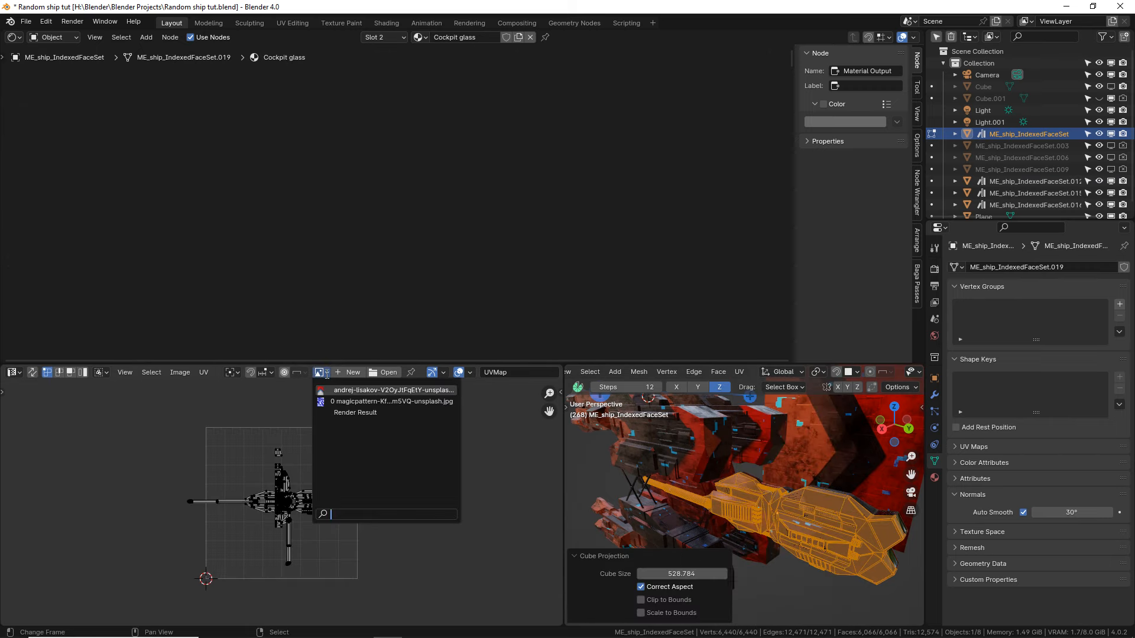
click(331, 391)
key(Home)
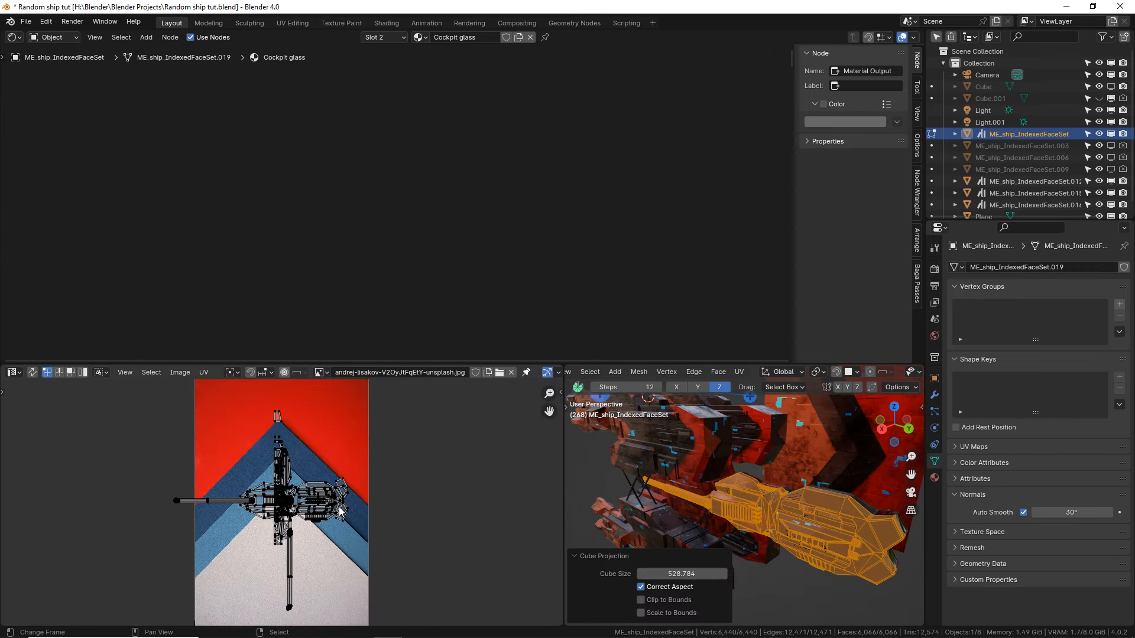
Select all cockpit hull UVs, enlarge the 3D viewport and UV Editor areas, and hide the viewport overlays.
key(a)
drag(563, 437, 300, 414)
drag(332, 363, 378, 62)
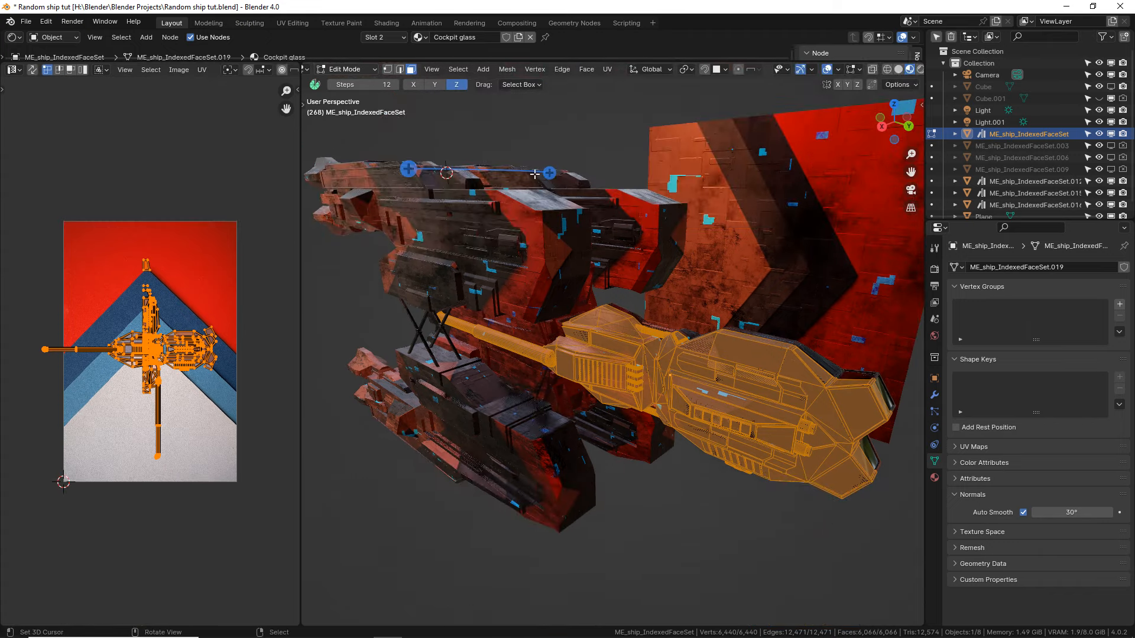
middle_drag(681, 267, 807, 101)
click(827, 70)
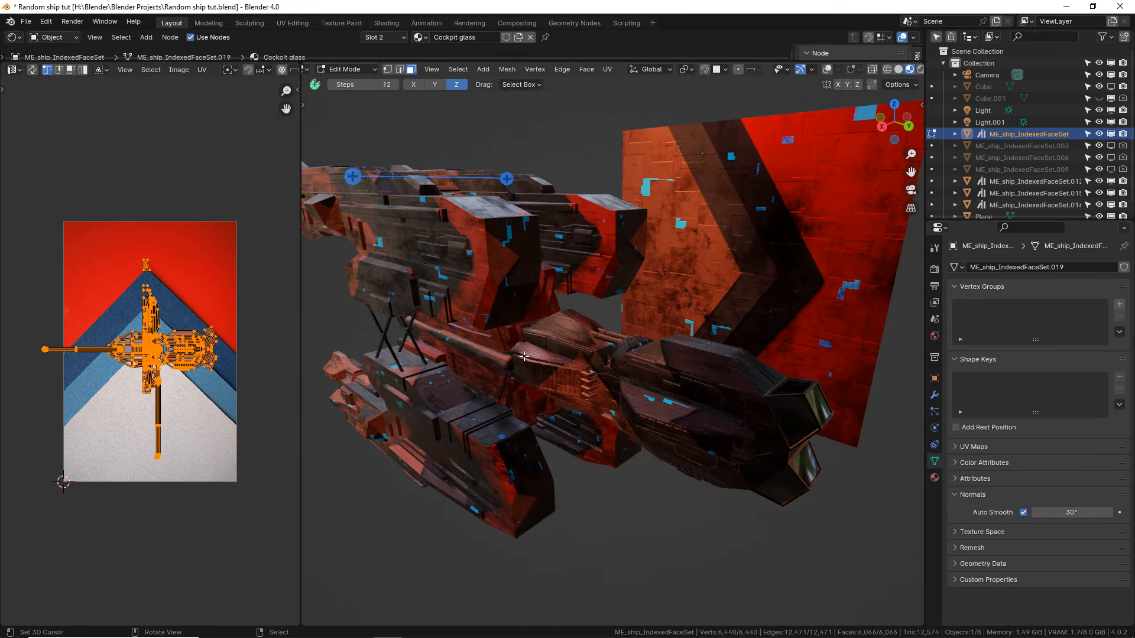
Rotate the cockpit hull UVs 90° and centre them on the tip of the chevrons.
drag(182, 359, 173, 303)
text(r90)
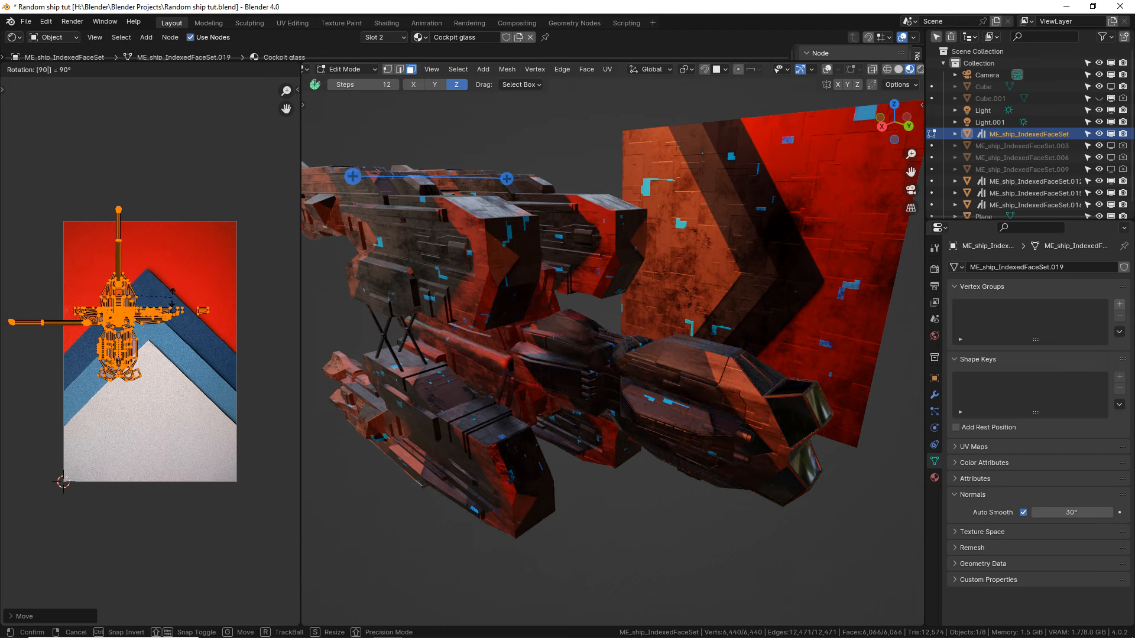
key(Return)
key(g)
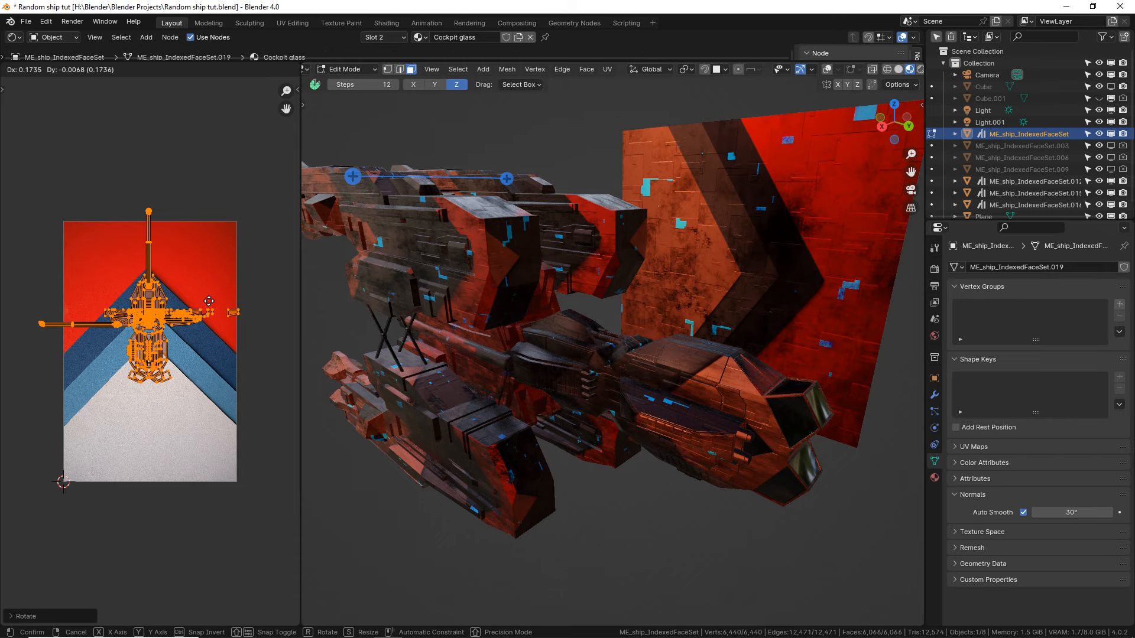
click(209, 301)
Rotate the cockpit hull UVs a further 180° and adjust their position over the chevron image.
middle_drag(449, 379, 685, 387)
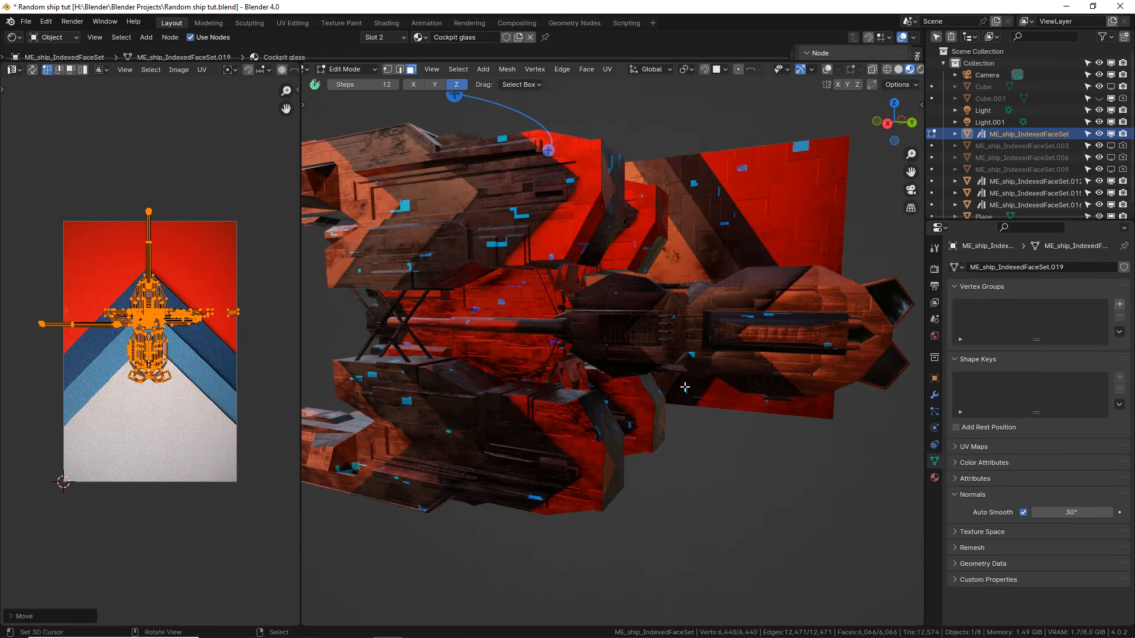
scroll(685, 387, down, 3)
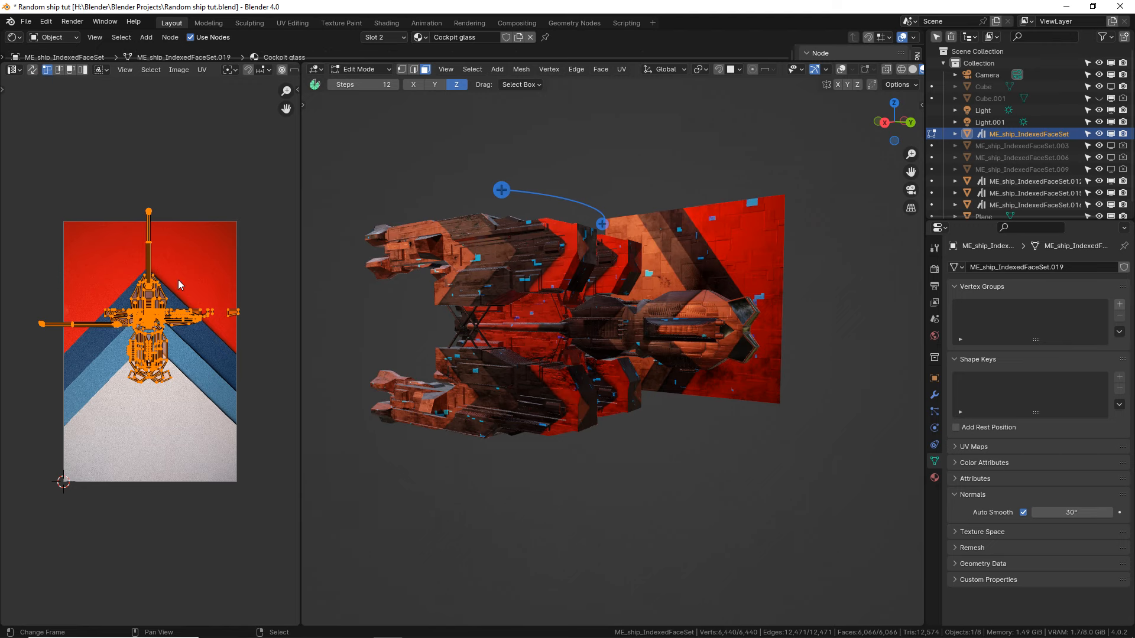
text(r180)
key(Return)
key(g)
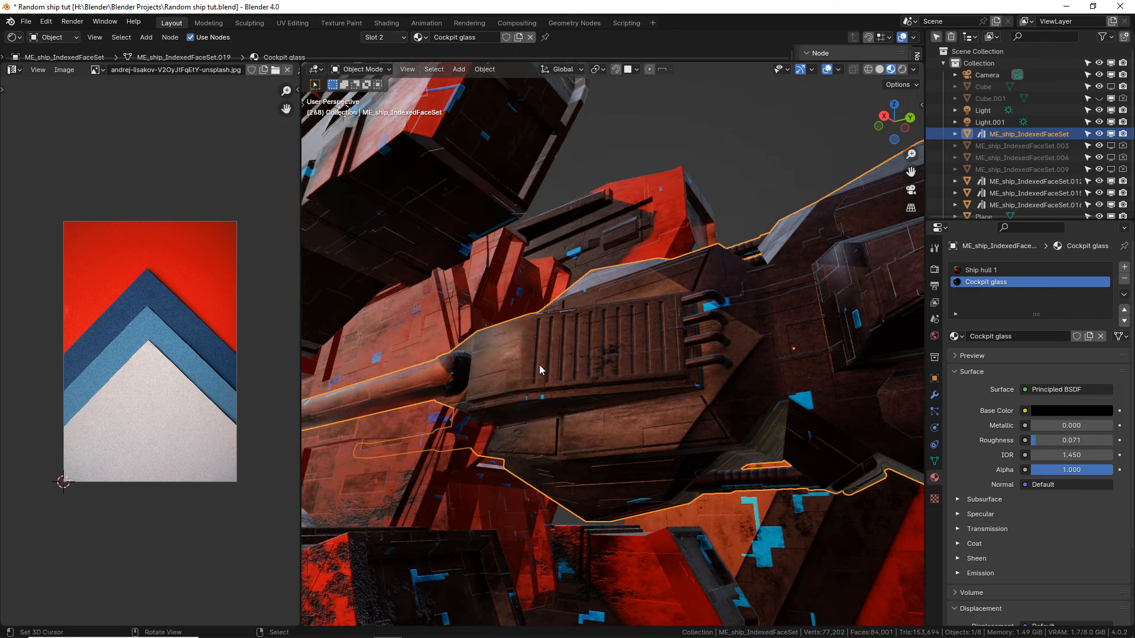
Select one recessed vent slot face on the cockpit hull and all faces with a similar perimeter.
scroll(588, 355, up, 5)
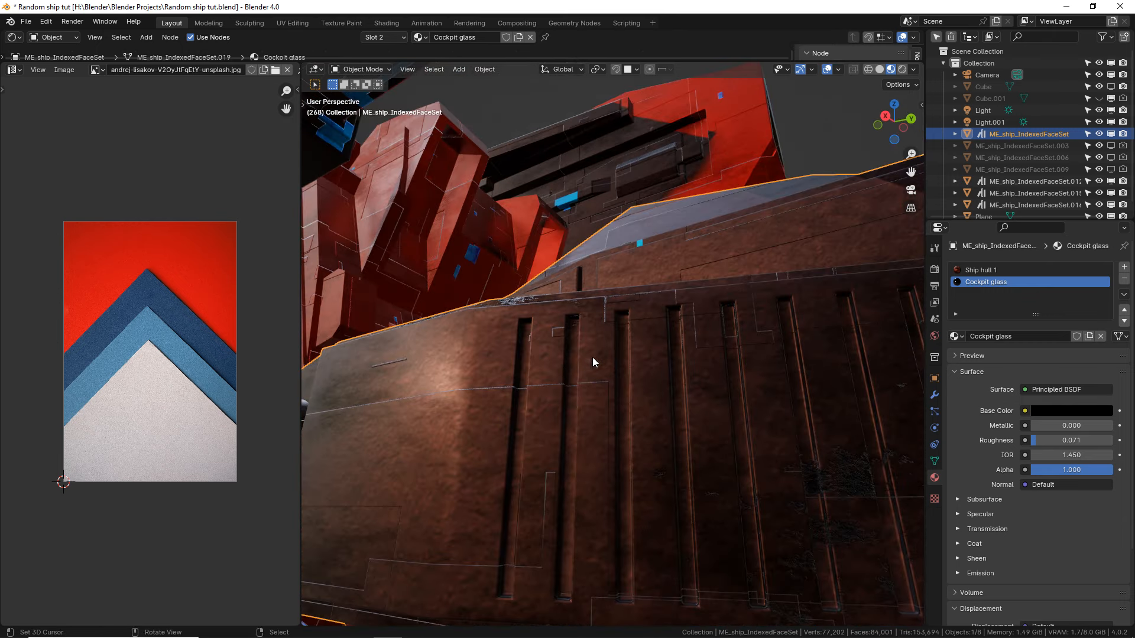
key(Tab)
click(523, 368)
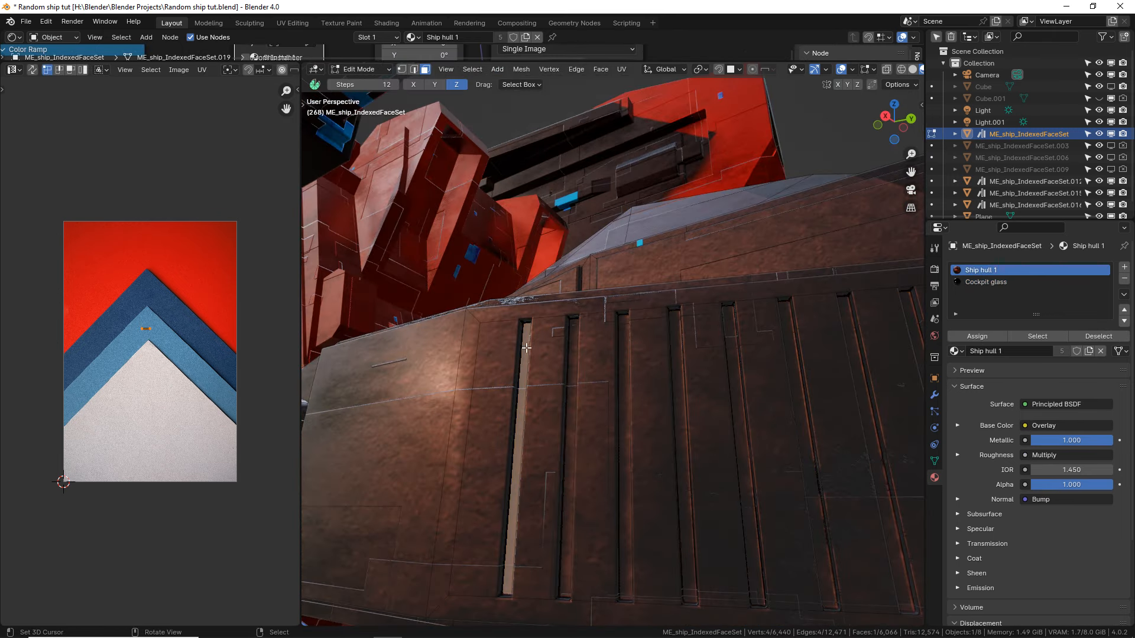
scroll(621, 345, down, 3)
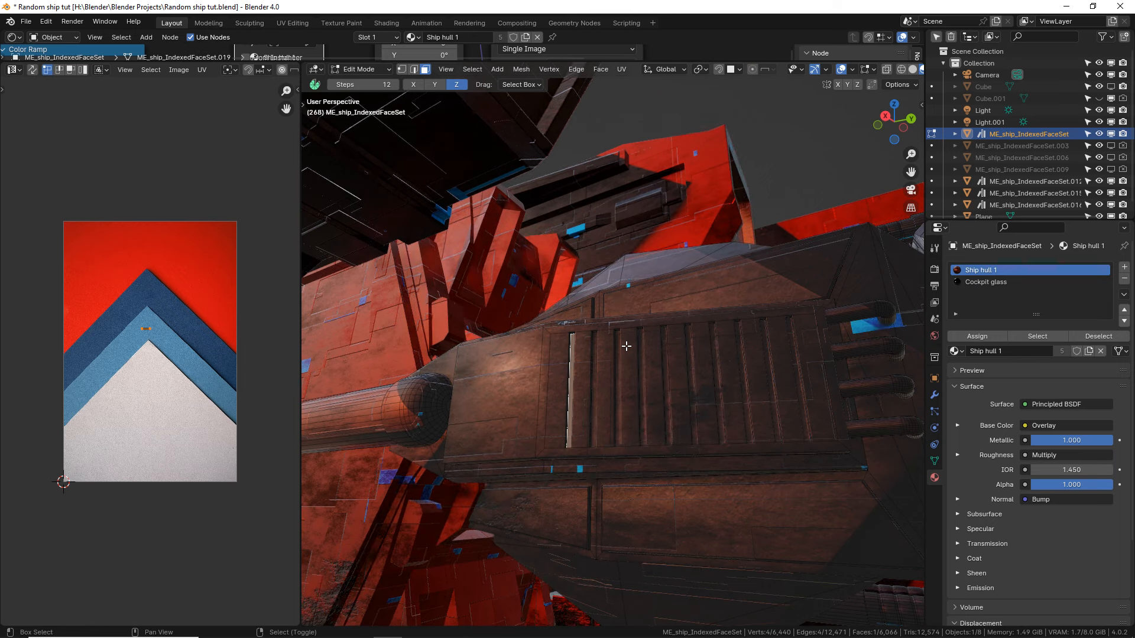
key(shift+g)
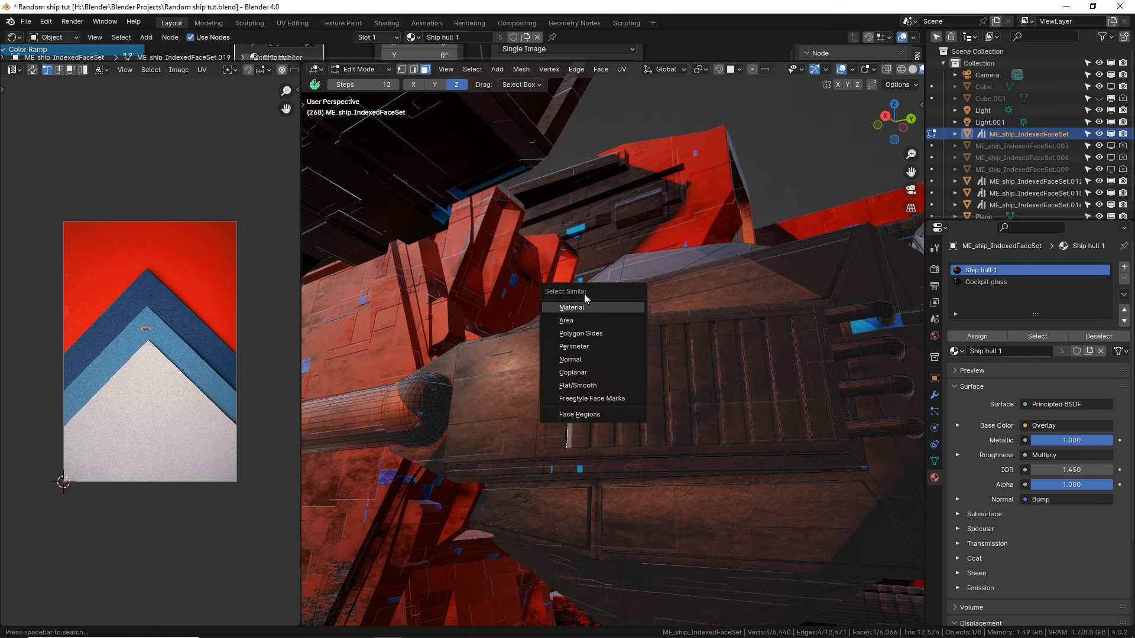
click(590, 348)
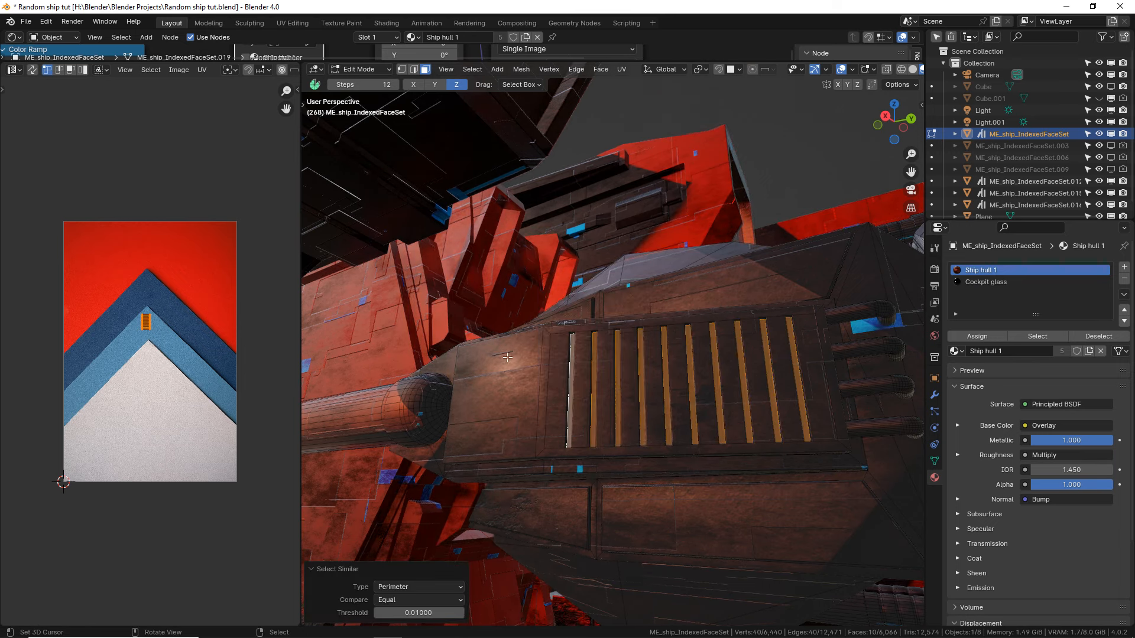
Add a material slot with the engine glow material, assign it to the selected vent faces, and return to Object Mode.
middle_drag(634, 391, 604, 410)
key(g)
right_click(734, 389)
scroll(613, 441, up, 5)
scroll(601, 424, up, 4)
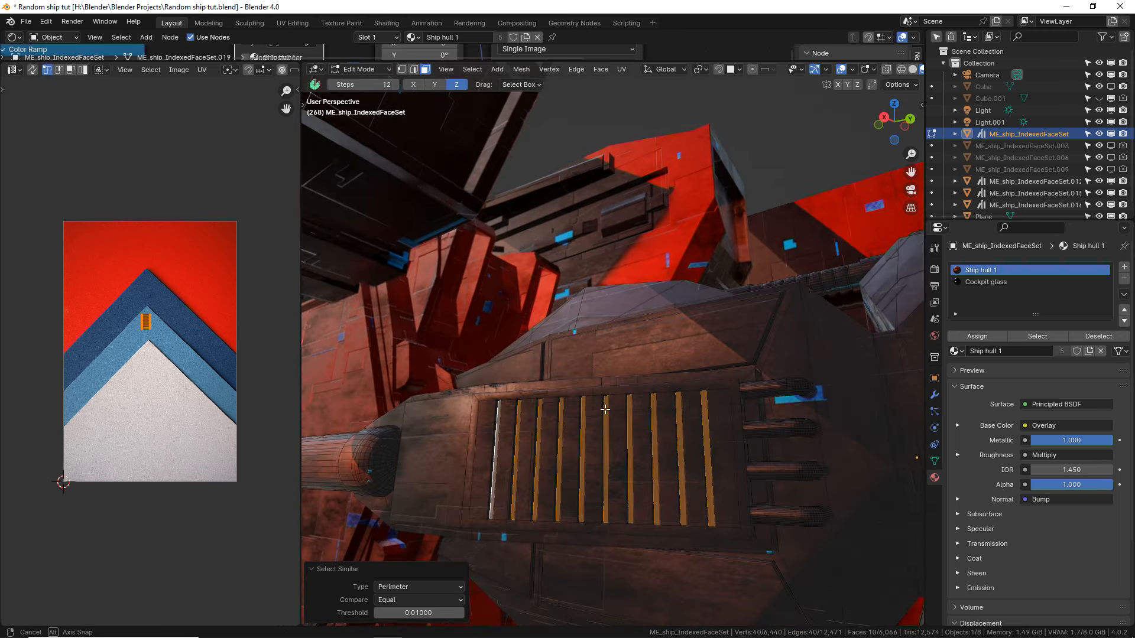
click(1124, 268)
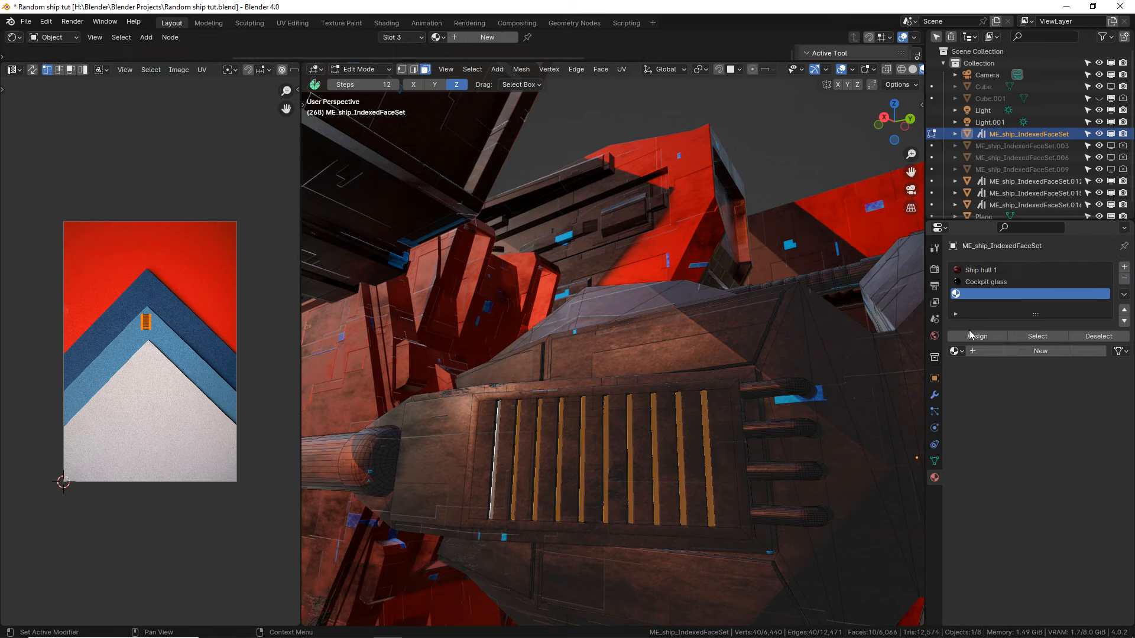
click(956, 350)
click(993, 381)
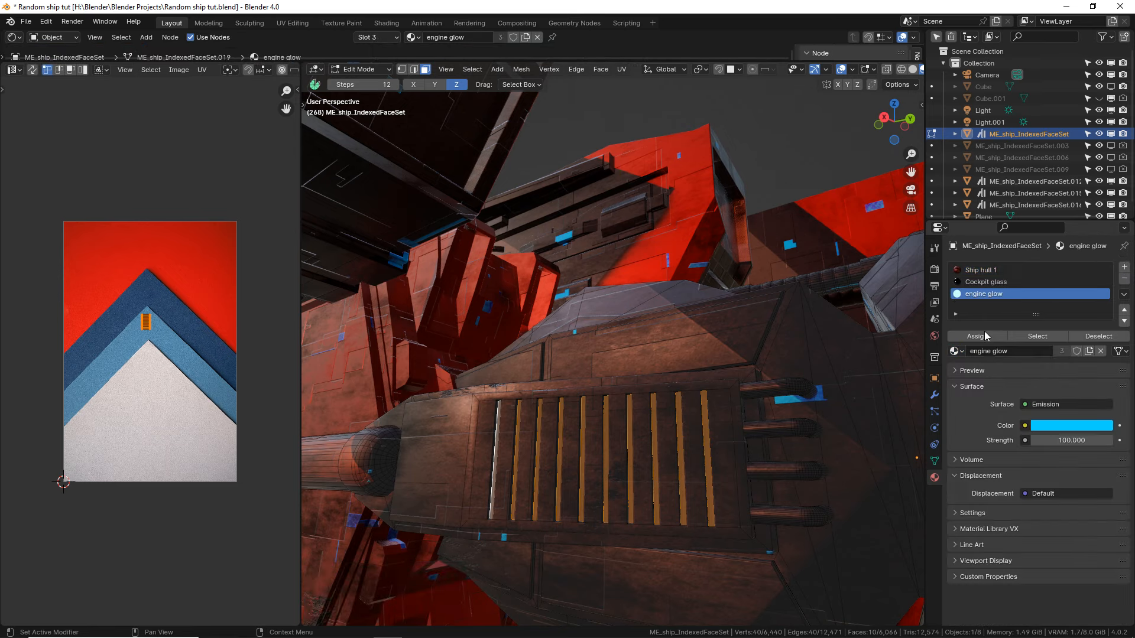
click(983, 337)
key(Tab)
Deselect everything and examine the ship's painted hull and glowing vents from several angles and distances.
scroll(642, 435, down, 8)
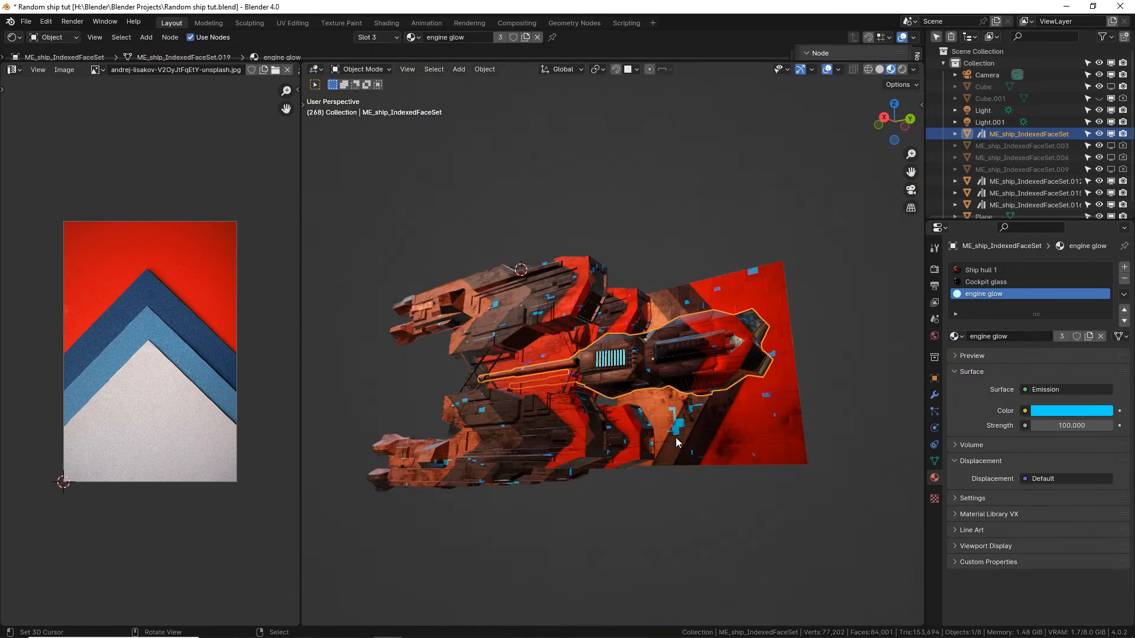
middle_drag(639, 441, 514, 417)
key(alt+a)
scroll(677, 408, down, 4)
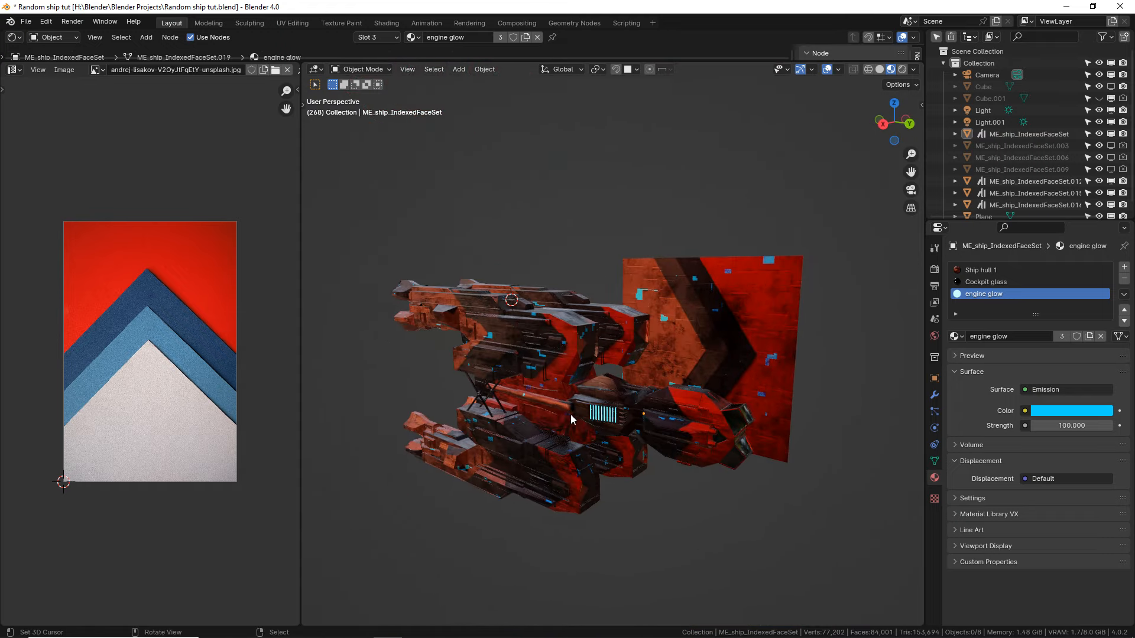
mouse_move(595, 408)
middle_down()
mouse_move(581, 421)
mouse_move(600, 422)
mouse_move(562, 434)
mouse_move(591, 420)
mouse_move(569, 409)
mouse_move(593, 402)
middle_up()
scroll(600, 421, up, 1)
middle_drag(584, 346, 597, 350)
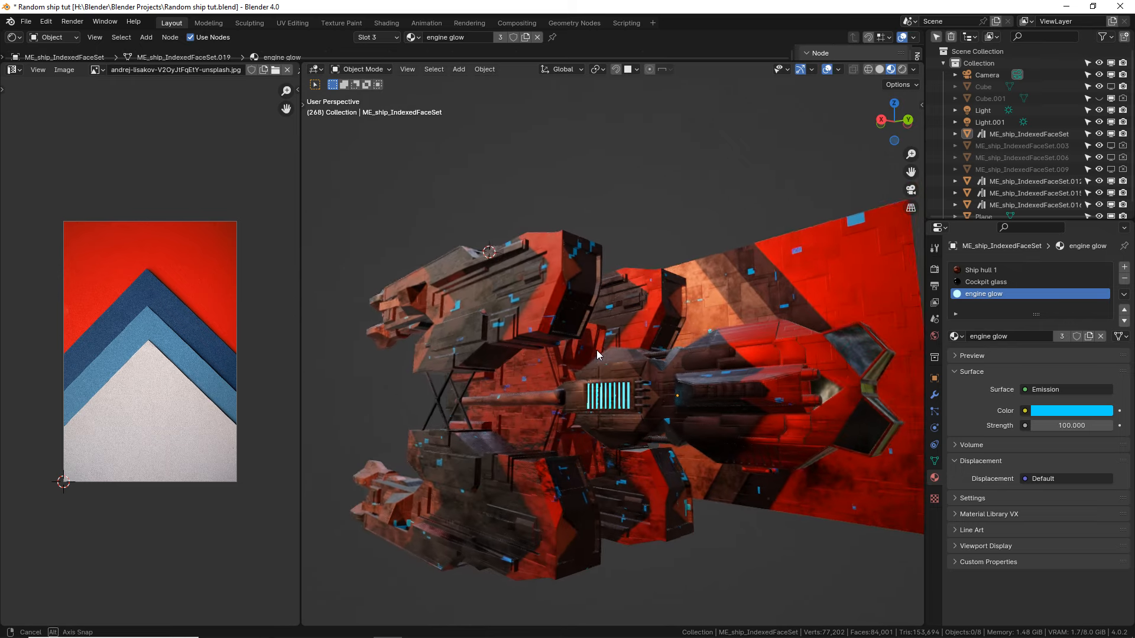
scroll(594, 343, up, 5)
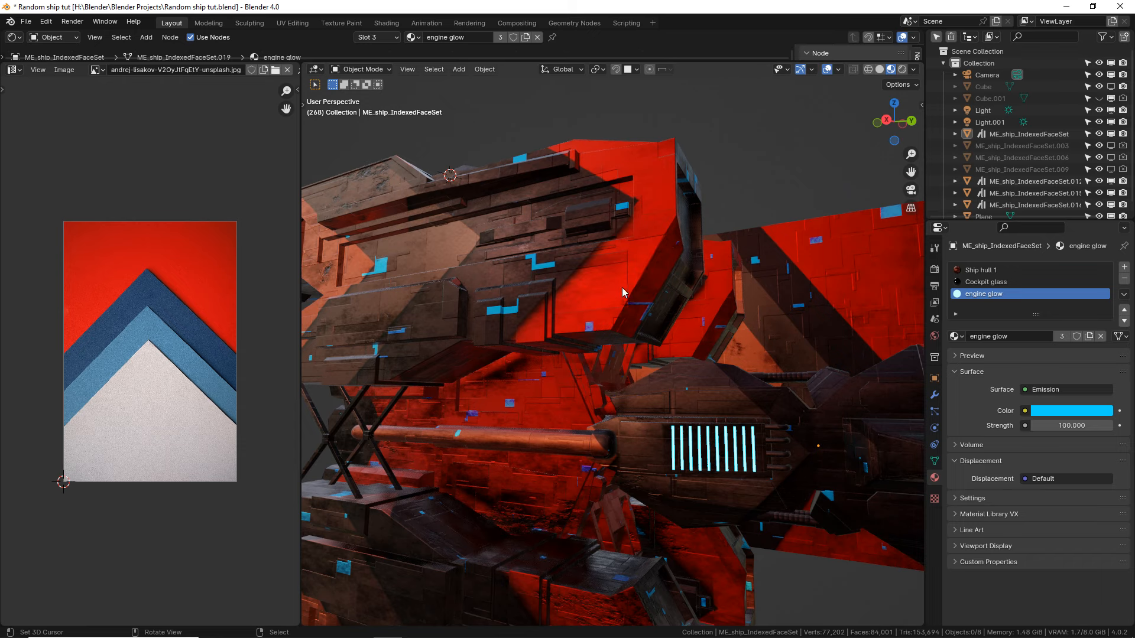
middle_drag(699, 285, 594, 360)
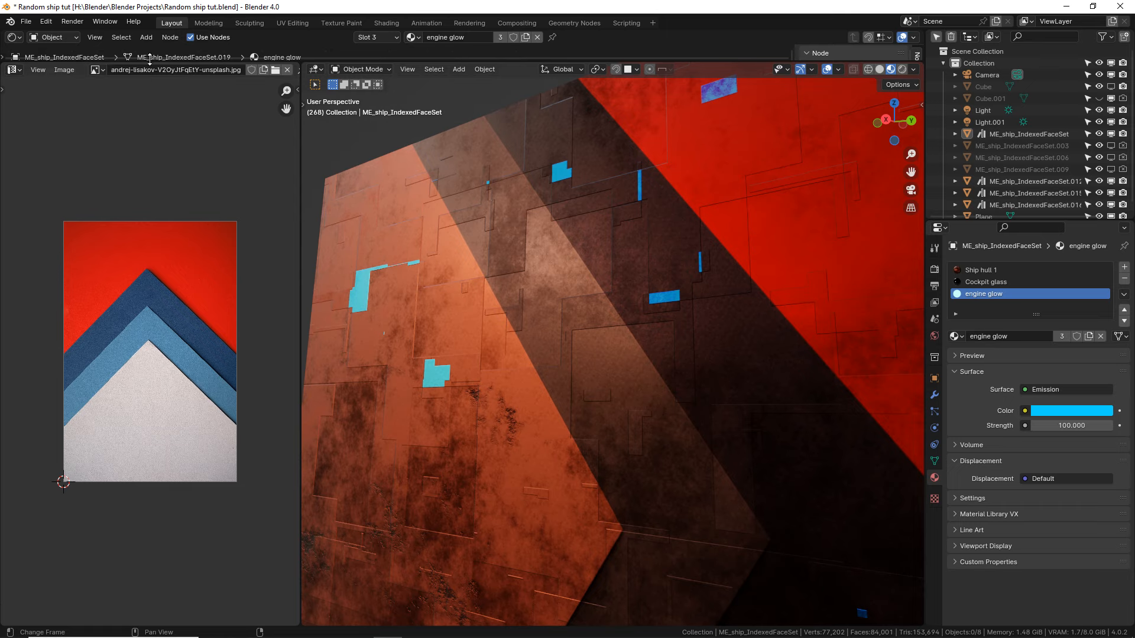
Enlarge the node editor, select the test plane, and space the Overlay node away from the chevron image texture.
drag(160, 117, 171, 473)
click(608, 573)
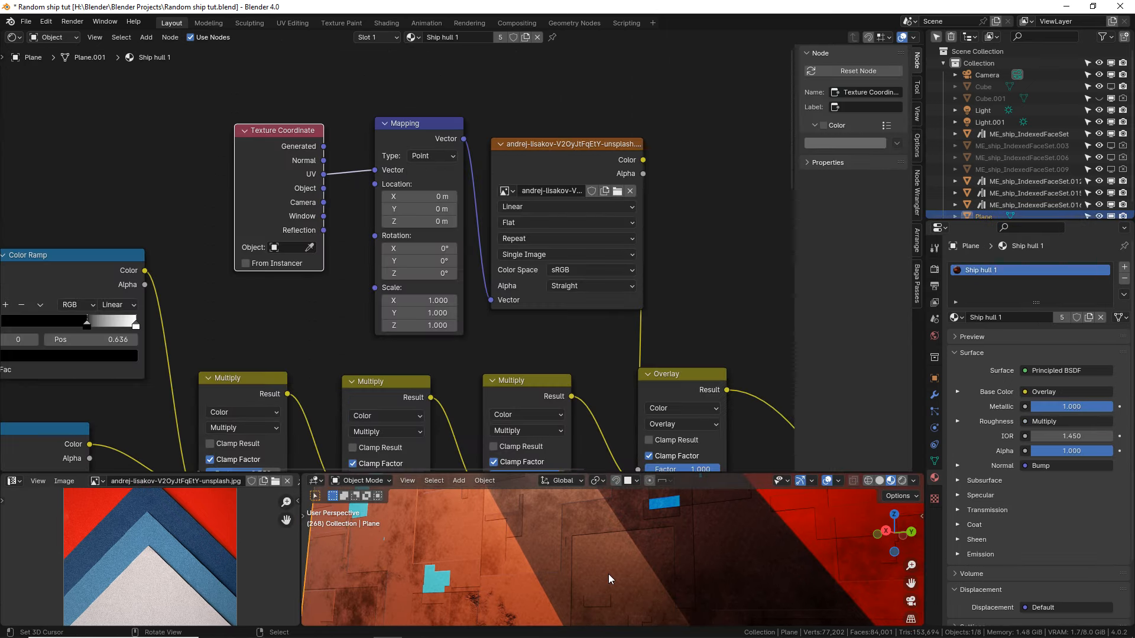
middle_drag(538, 310, 456, 242)
drag(585, 305, 747, 264)
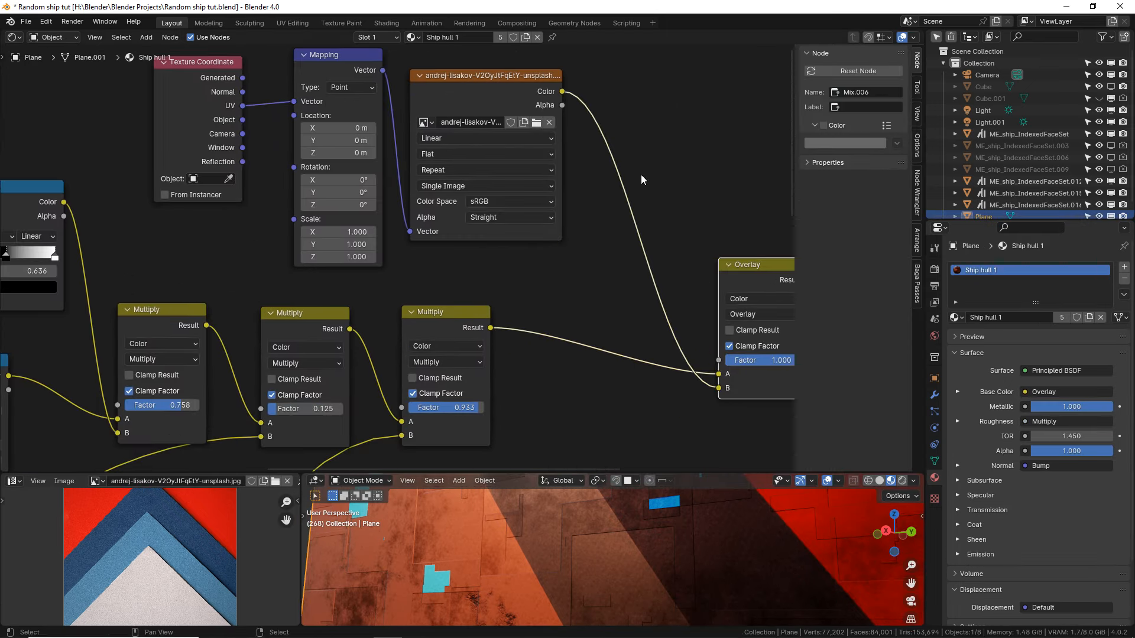
drag(479, 94, 497, 108)
Duplicate the Overlay mix node and insert the copy on the link leaving the chevron image texture.
middle_drag(576, 108, 478, 154)
click(664, 327)
key(shift+d)
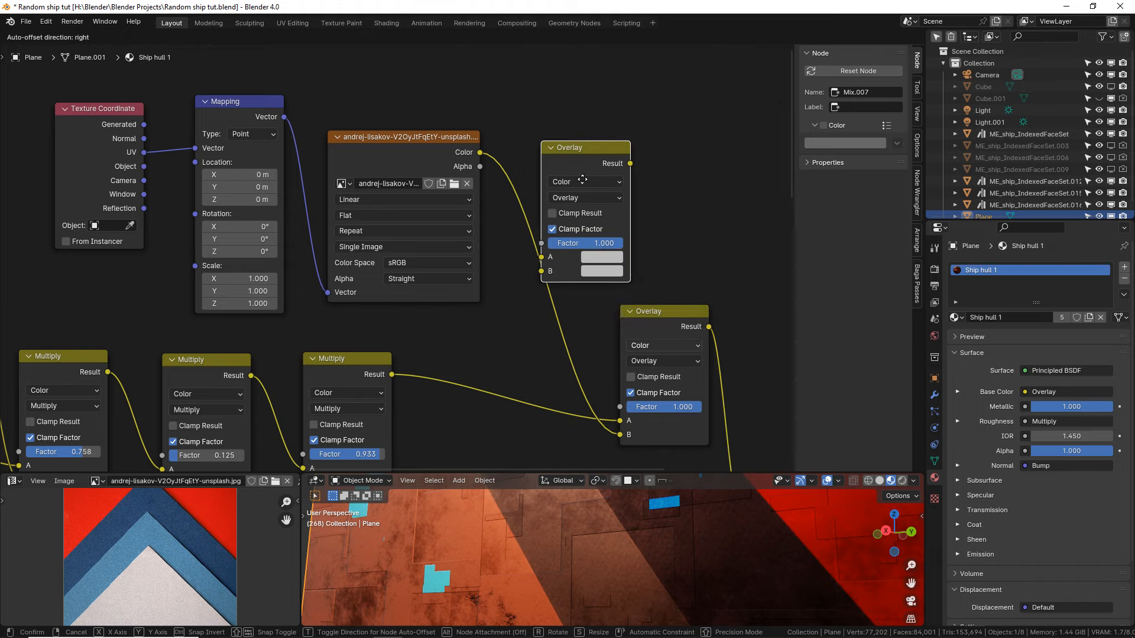
click(572, 178)
middle_drag(422, 94, 433, 116)
Add a Musgrave Texture above the chevron image and connect its height to the duplicated Overlay node's B input.
key(shift+a)
text(mus)
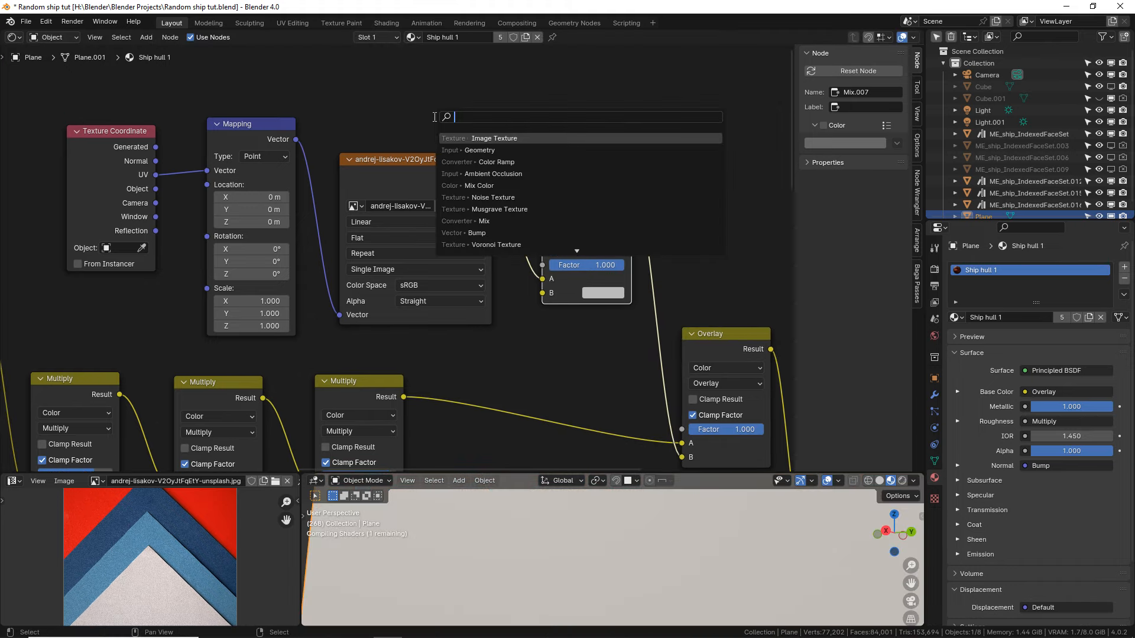
click(488, 137)
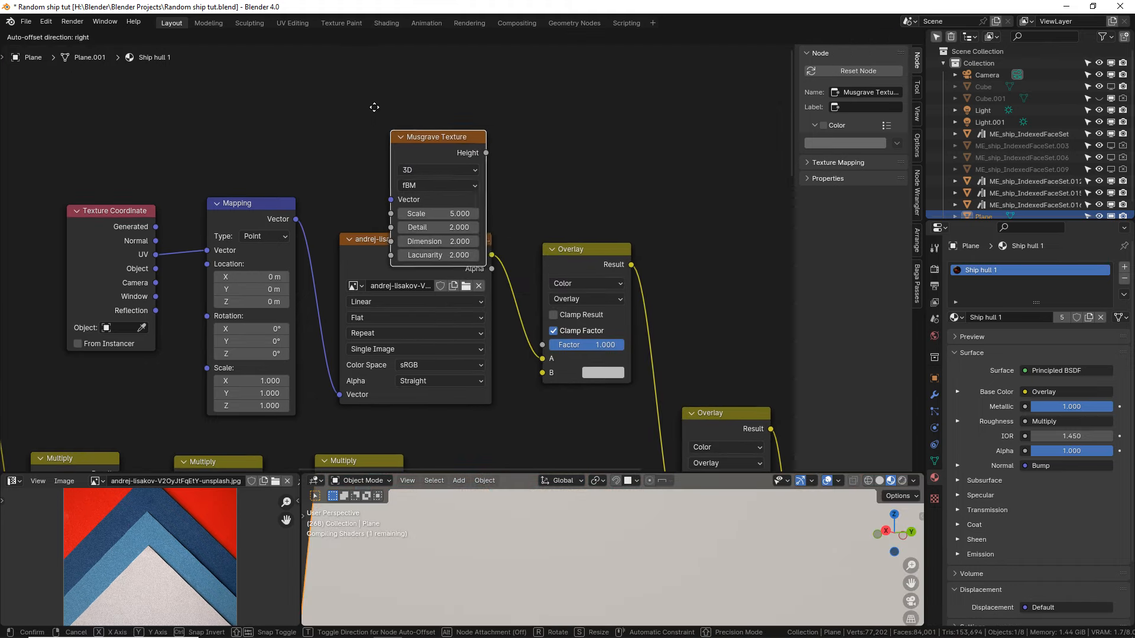
click(443, 152)
drag(469, 109, 542, 372)
Enlarge the 3D view, set the Musgrave scale to 45.1, detail 15 and dimension 0, and the duplicated Overlay's factor to 0.2.
drag(651, 473, 627, 256)
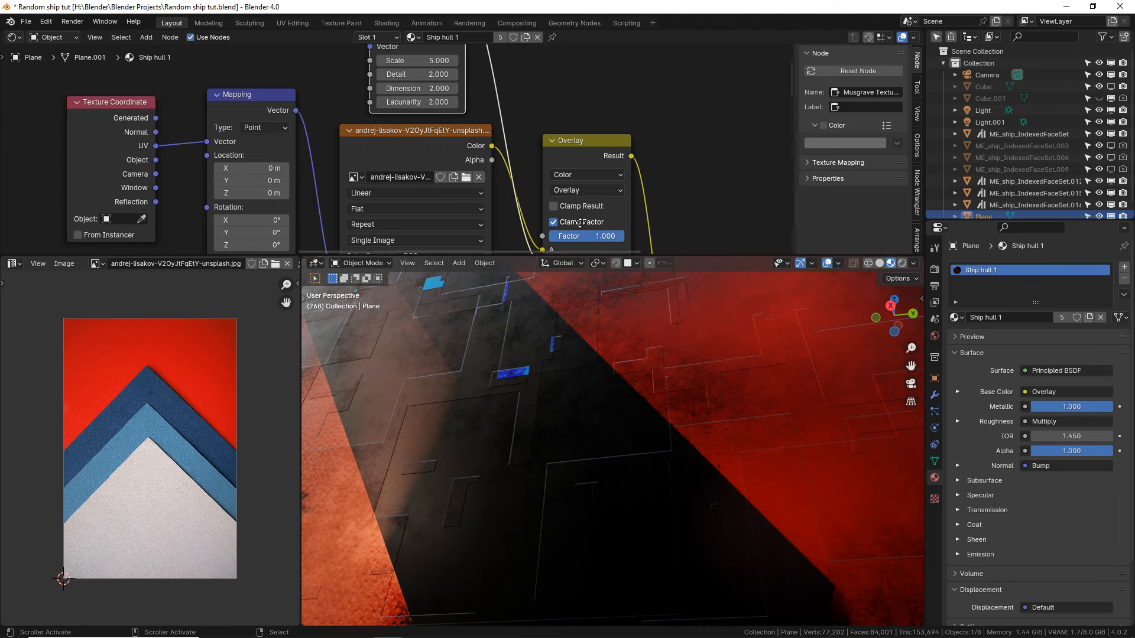
middle_drag(579, 222, 563, 189)
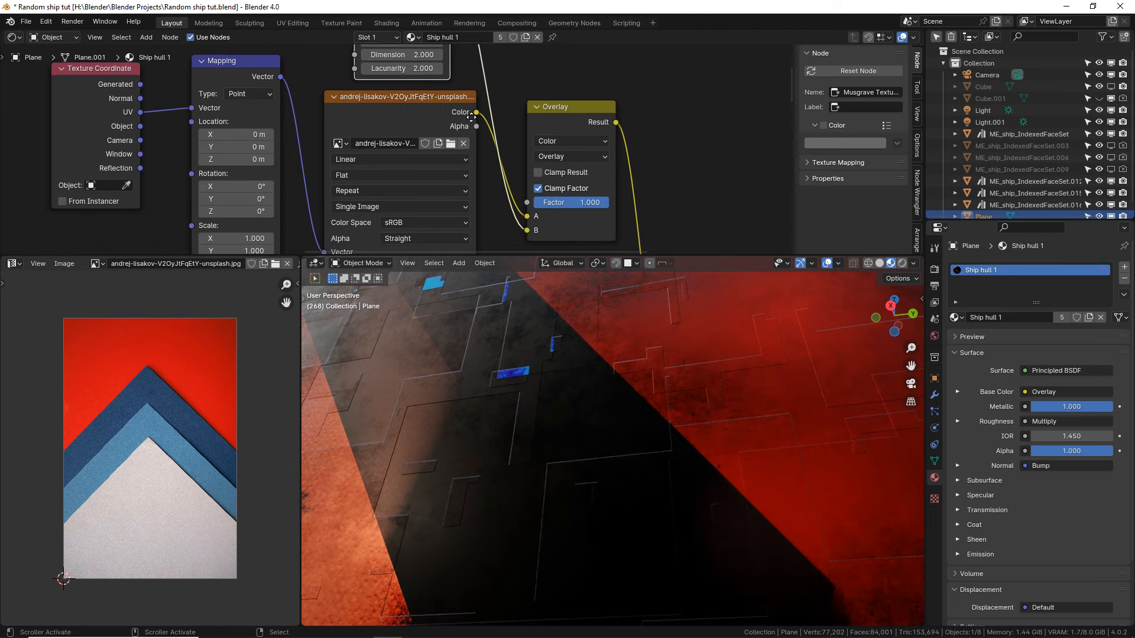
middle_drag(471, 117, 463, 197)
drag(384, 107, 502, 107)
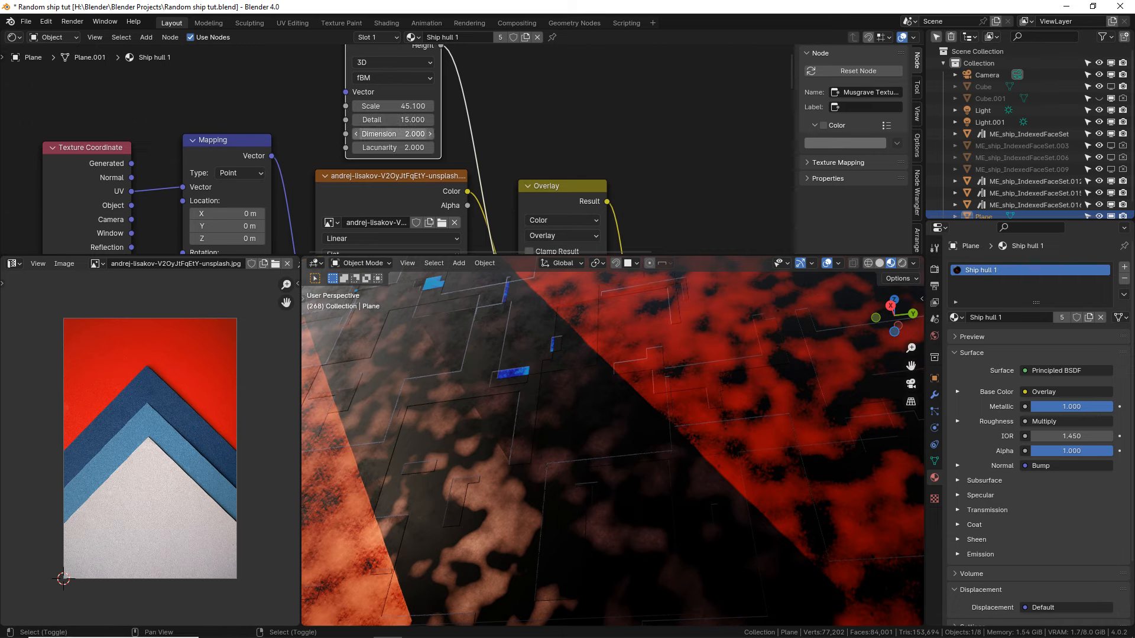
drag(393, 133, 355, 134)
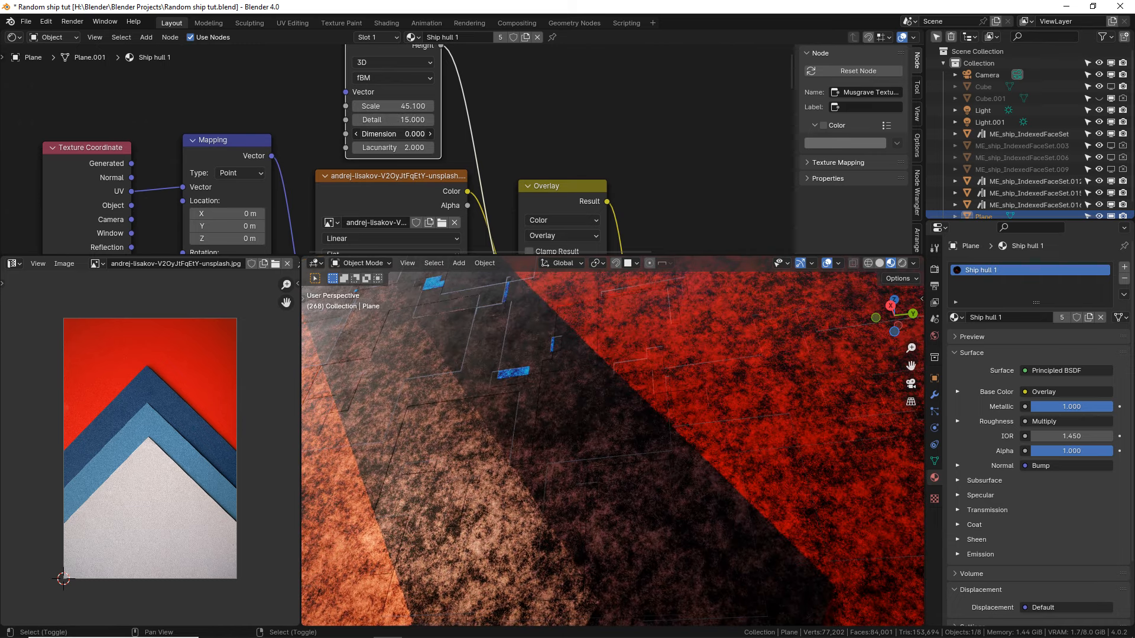
middle_drag(489, 188, 484, 142)
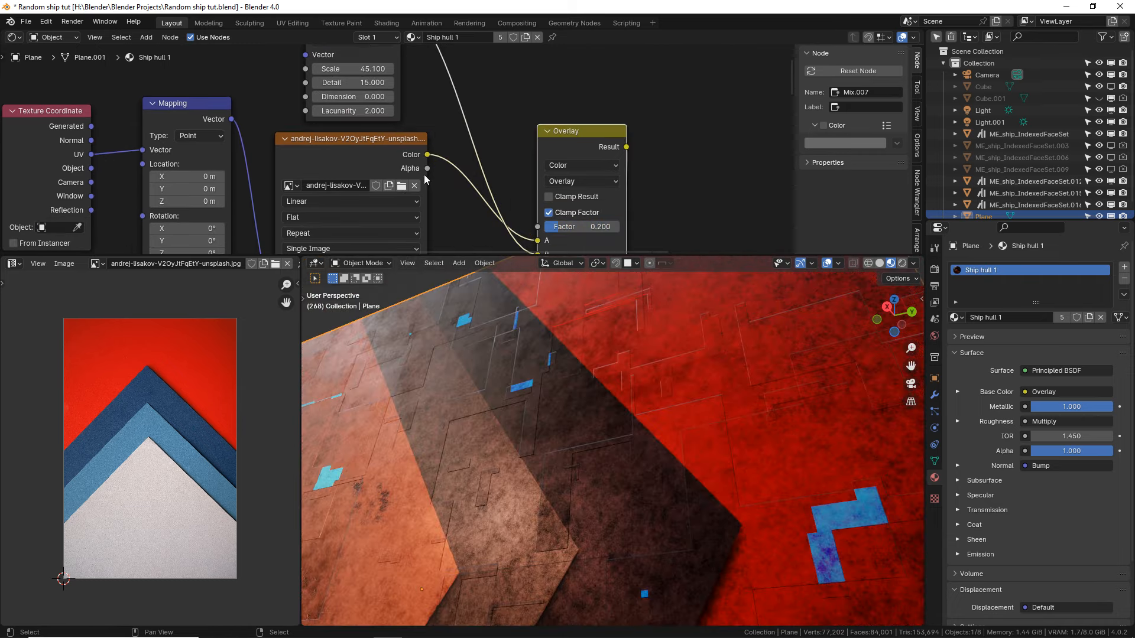
Reroute the Musgrave height from the B input to the factor input of the duplicated Overlay node.
middle_drag(426, 175, 372, 140)
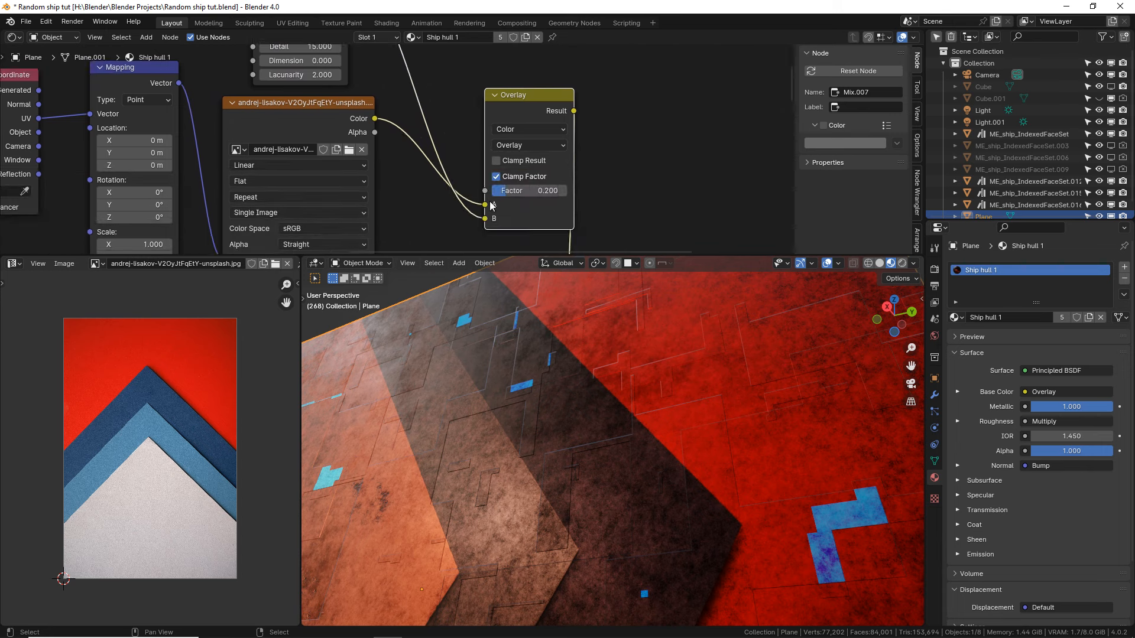
drag(483, 193, 484, 192)
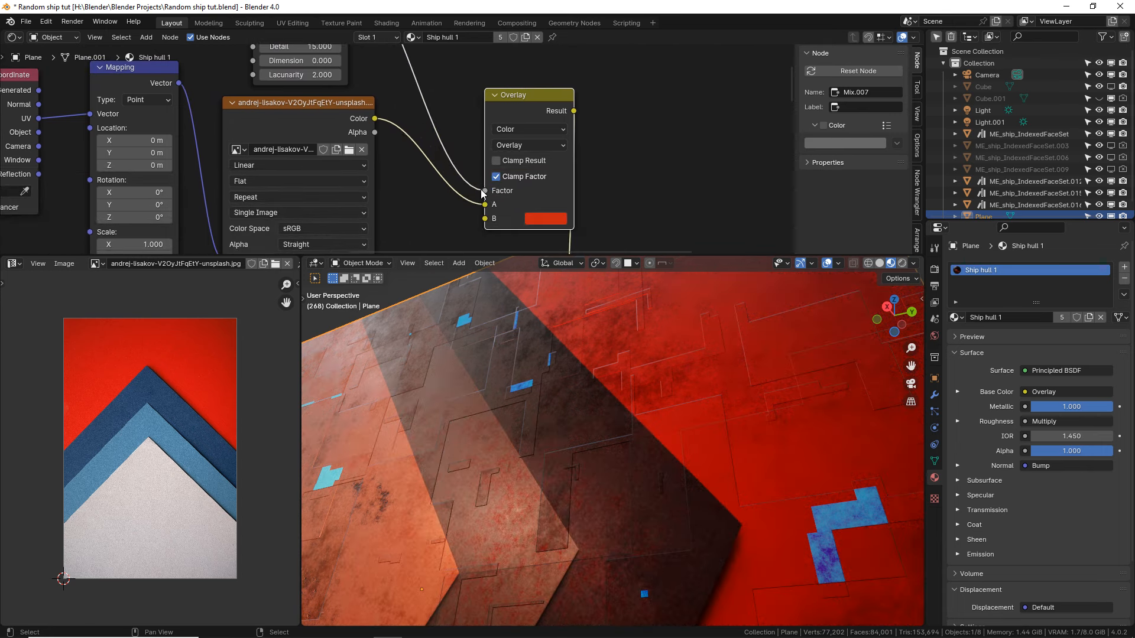
middle_drag(408, 112, 473, 199)
middle_drag(557, 155, 553, 31)
middle_drag(568, 154, 511, 156)
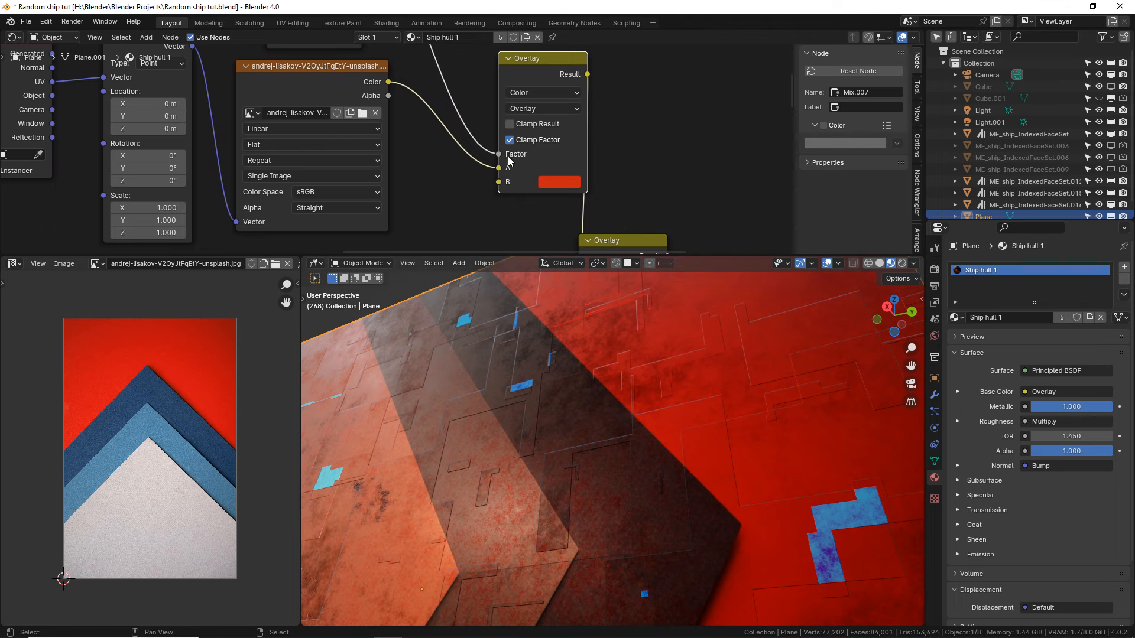
Set the duplicated Overlay's B colour to a saturated red-orange with value 0.575.
scroll(508, 161, up, 1)
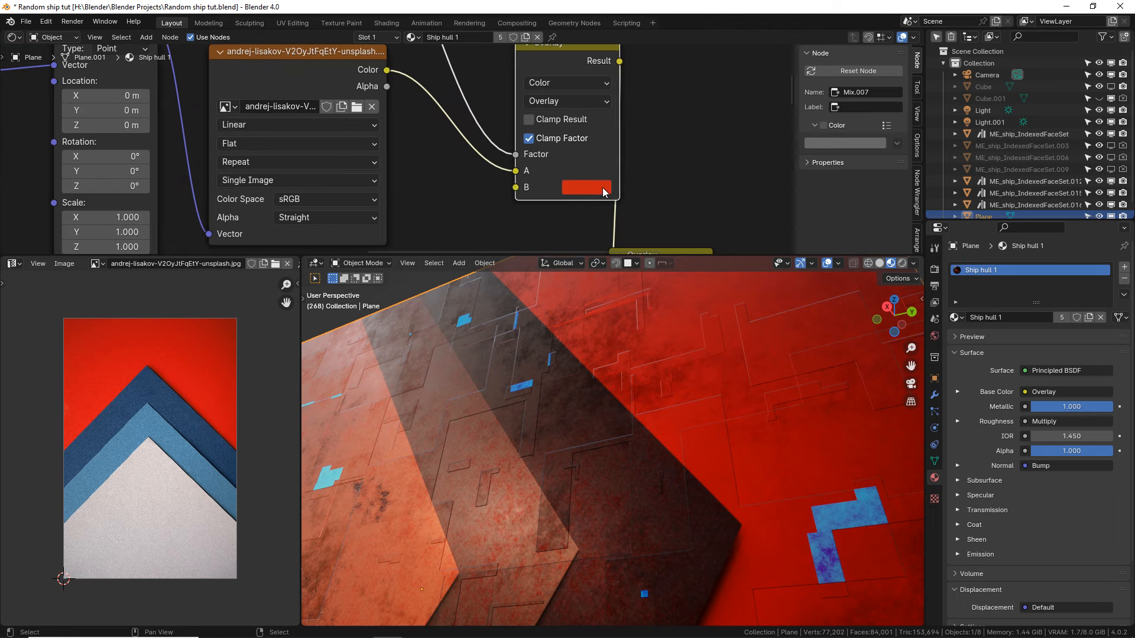
click(604, 191)
drag(711, 281, 712, 228)
middle_drag(451, 389, 467, 384)
middle_drag(449, 199, 458, 338)
Insert a Brightness/Contrast node between the Musgrave Texture and the duplicated Overlay's factor.
key(shift+a)
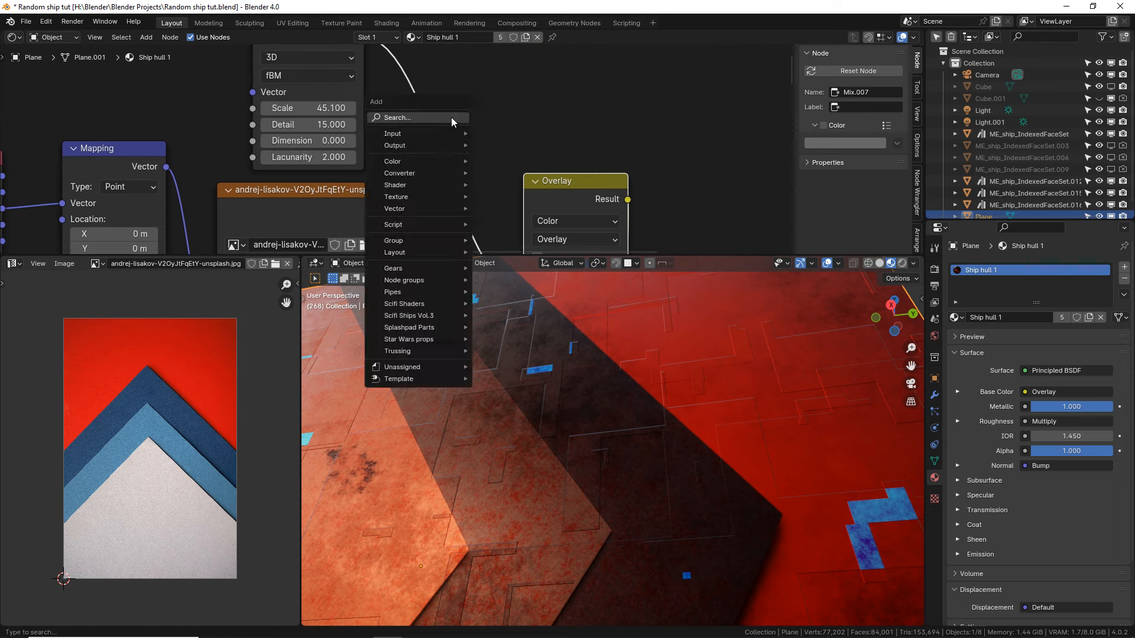
text(b)
click(500, 162)
click(466, 143)
middle_drag(467, 143, 438, 115)
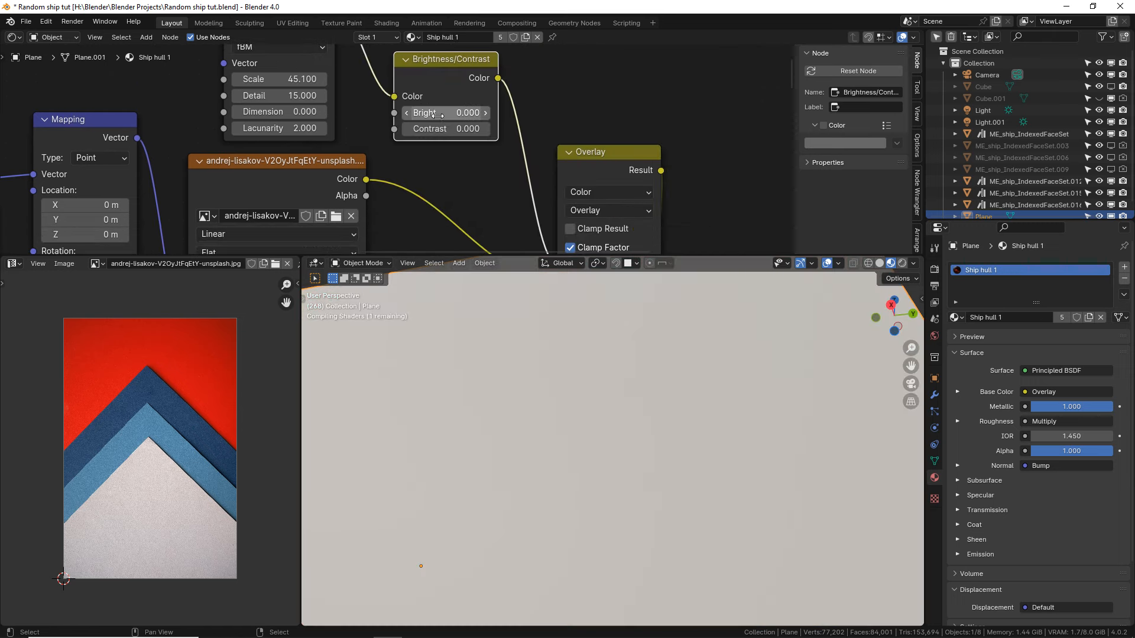
scroll(578, 341, down, 3)
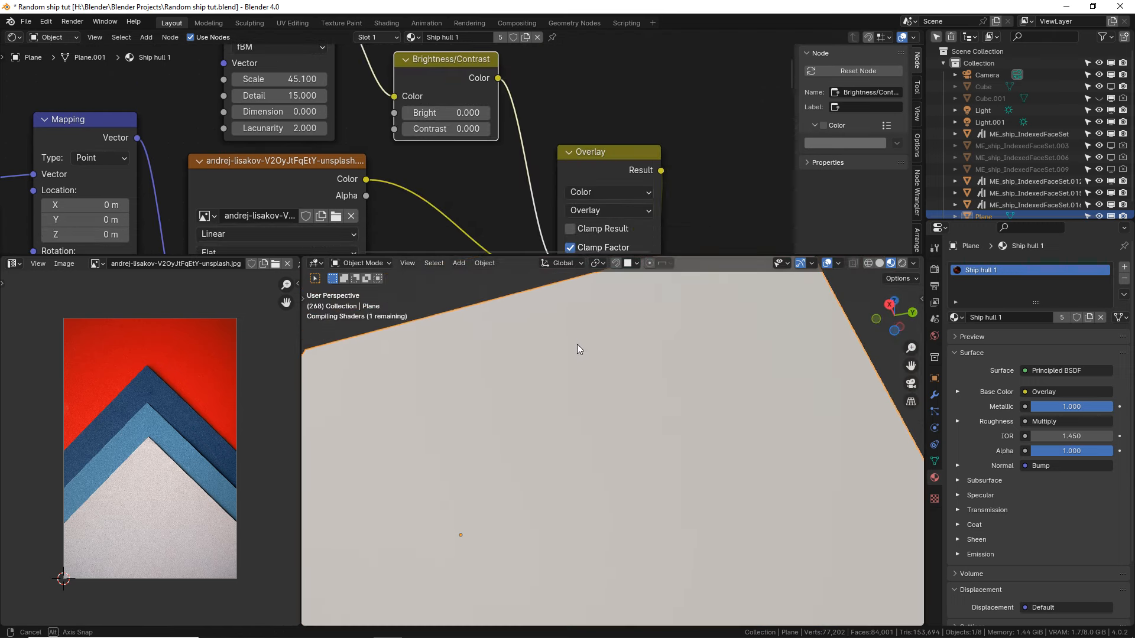
Switch the duplicated Overlay node to Mix blending and set the Brightness/Contrast node's brightness to -1.010.
middle_drag(459, 109, 438, 126)
middle_drag(461, 177, 450, 145)
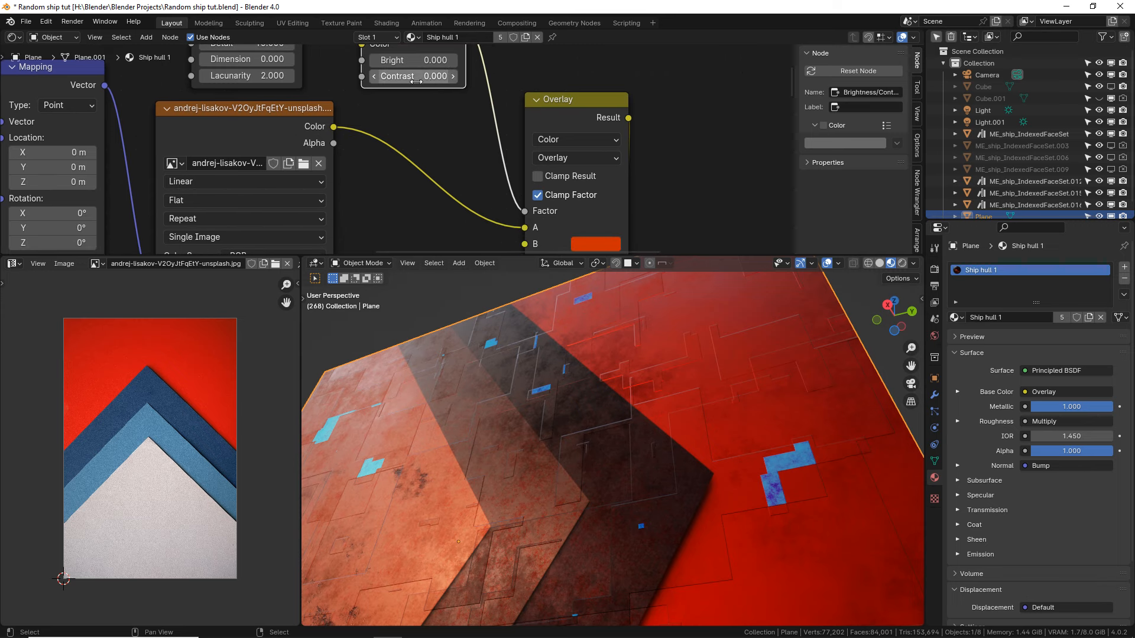
click(577, 158)
click(561, 195)
middle_drag(449, 192, 453, 218)
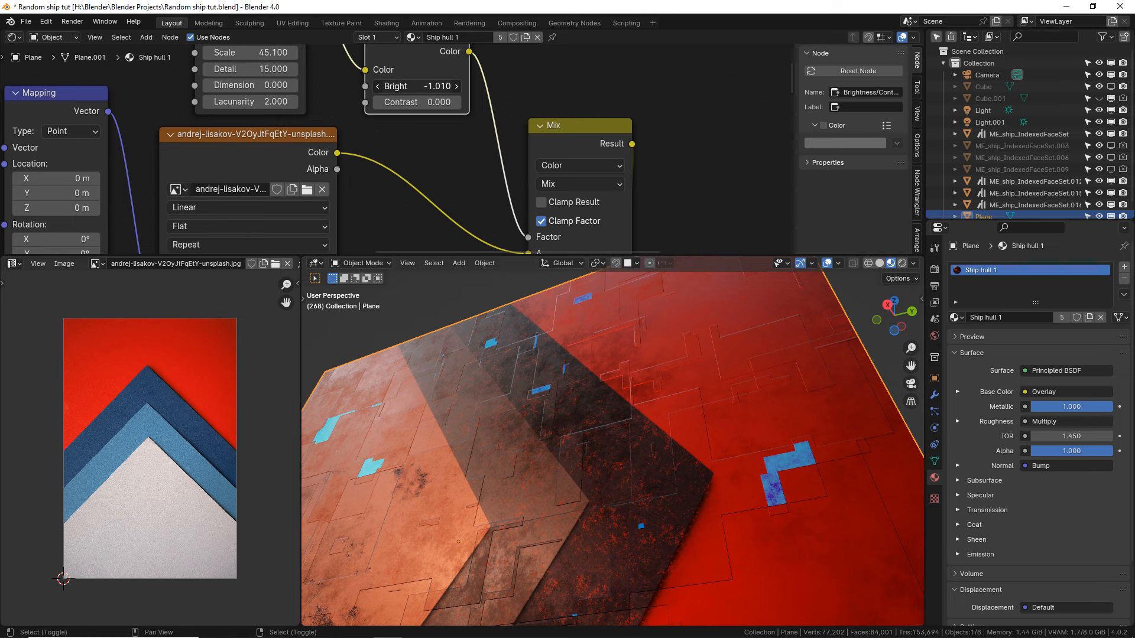
middle_drag(564, 215, 571, 166)
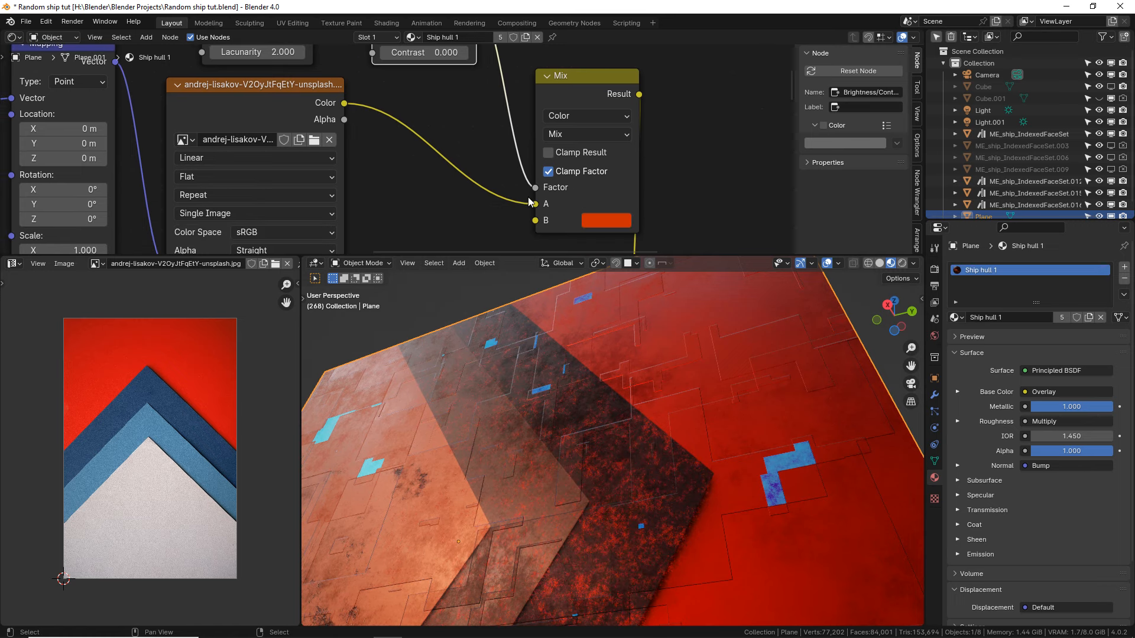
Try feeding the chevron image colour into the Mix node's B input instead of A.
drag(535, 204, 590, 204)
drag(343, 104, 535, 220)
middle_drag(490, 168, 538, 234)
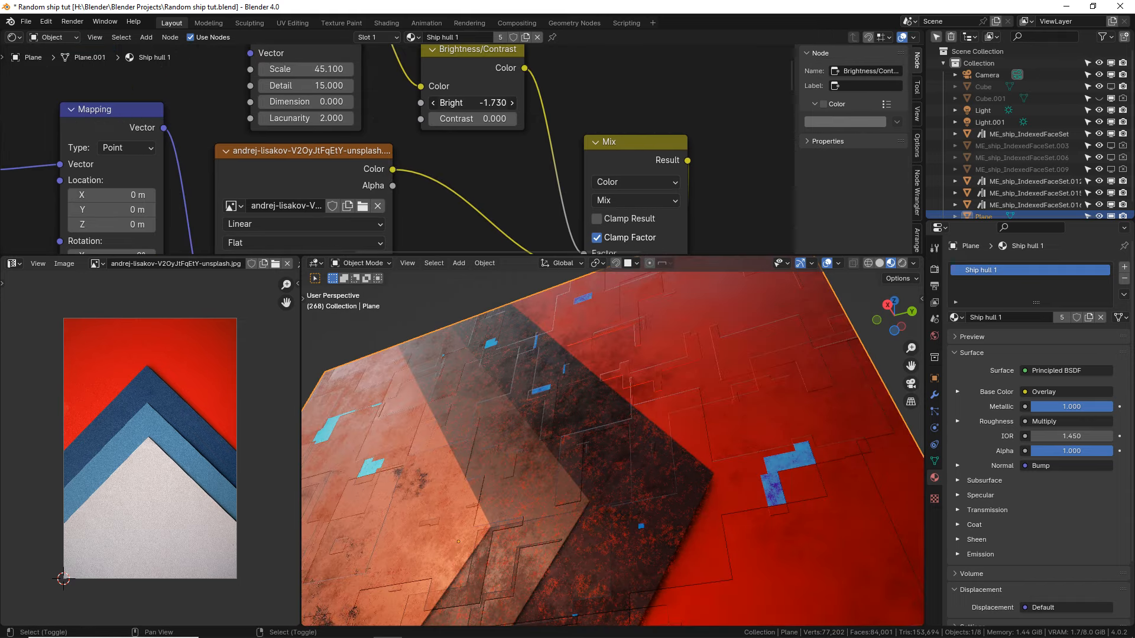
Set the Brightness/Contrast brightness to -1.160 and reduce the Musgrave scale to 2.8.
drag(472, 102, 506, 102)
middle_drag(329, 69, 394, 94)
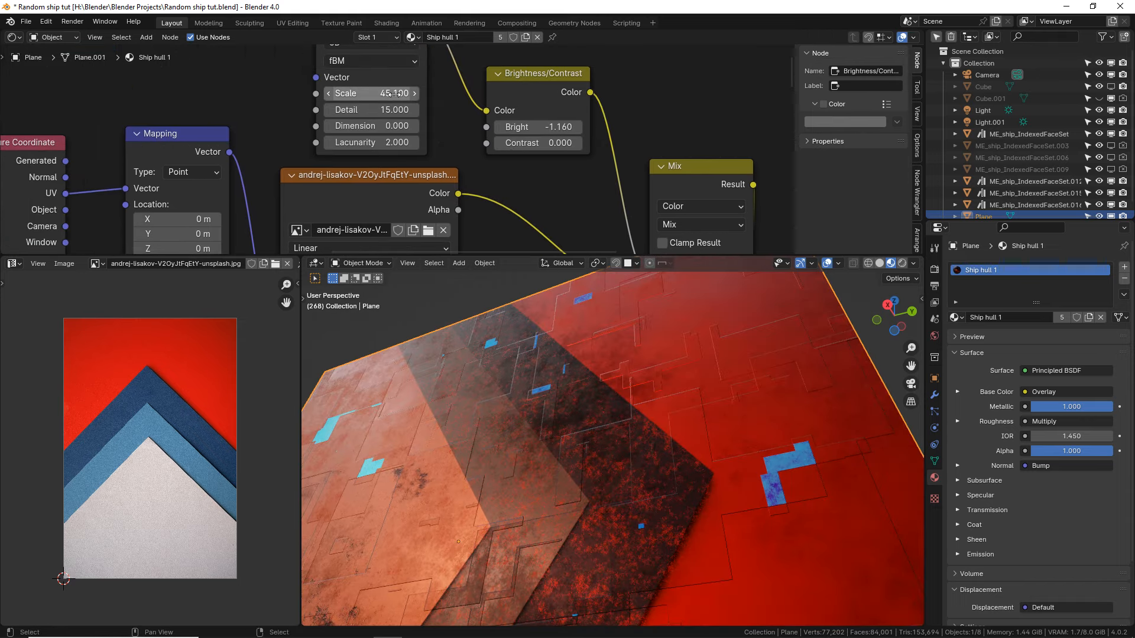
click(394, 94)
text(3)
key(Return)
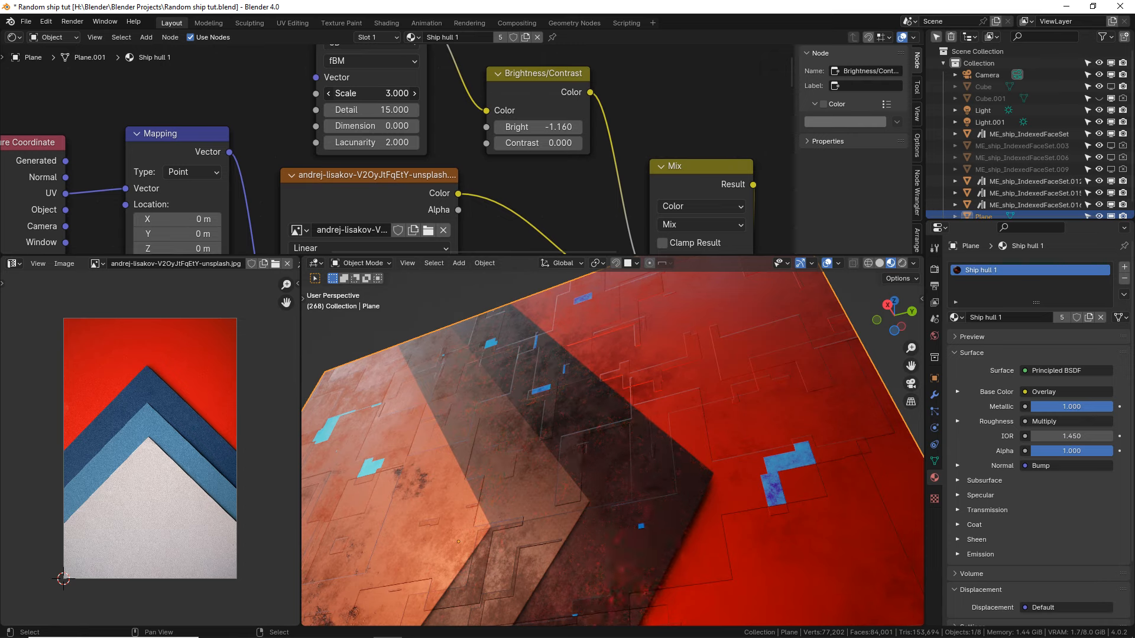
drag(395, 94, 392, 94)
Check the worn patches on the ship's hull and lower the Brightness/Contrast brightness to -2.010.
middle_drag(683, 417, 650, 493)
middle_drag(556, 456, 547, 424)
scroll(573, 459, up, 3)
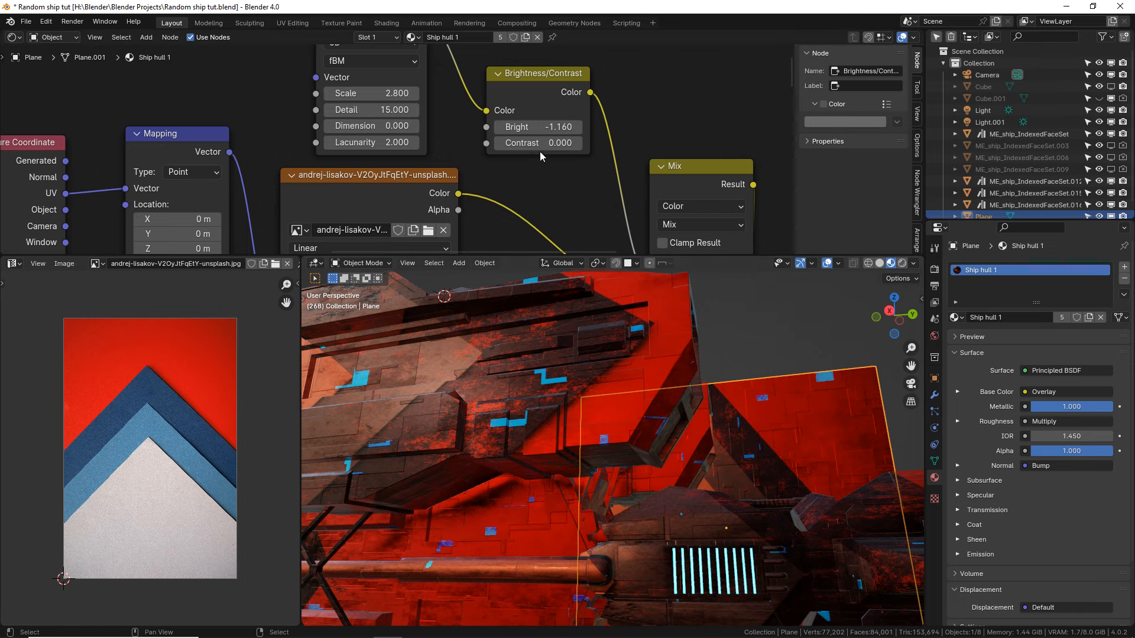
drag(532, 127, 451, 127)
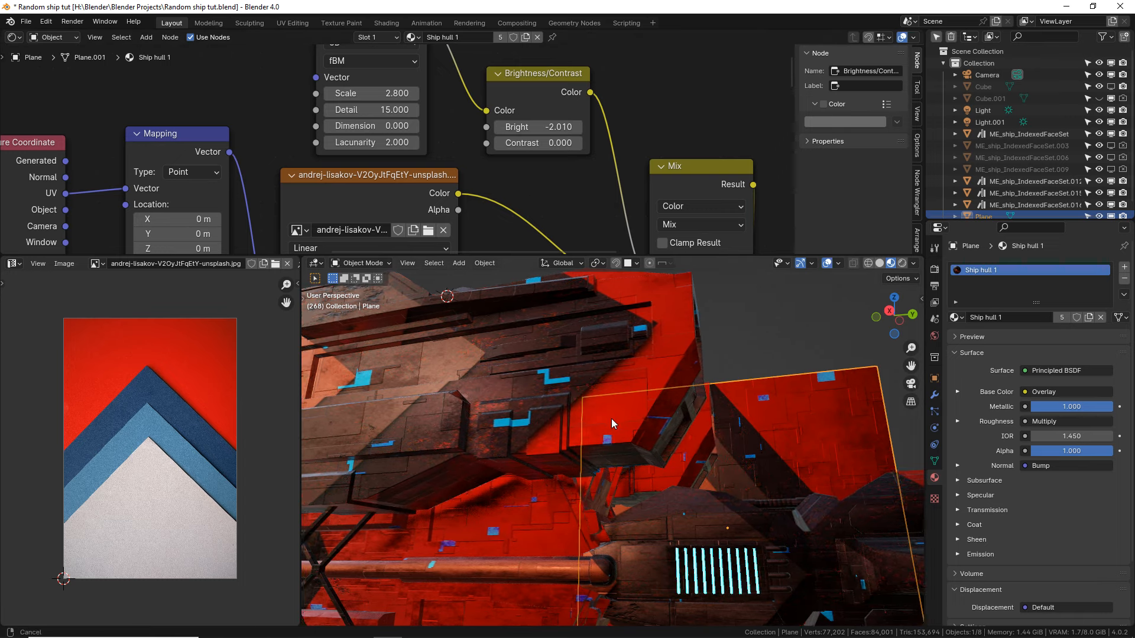
middle_drag(611, 418, 601, 443)
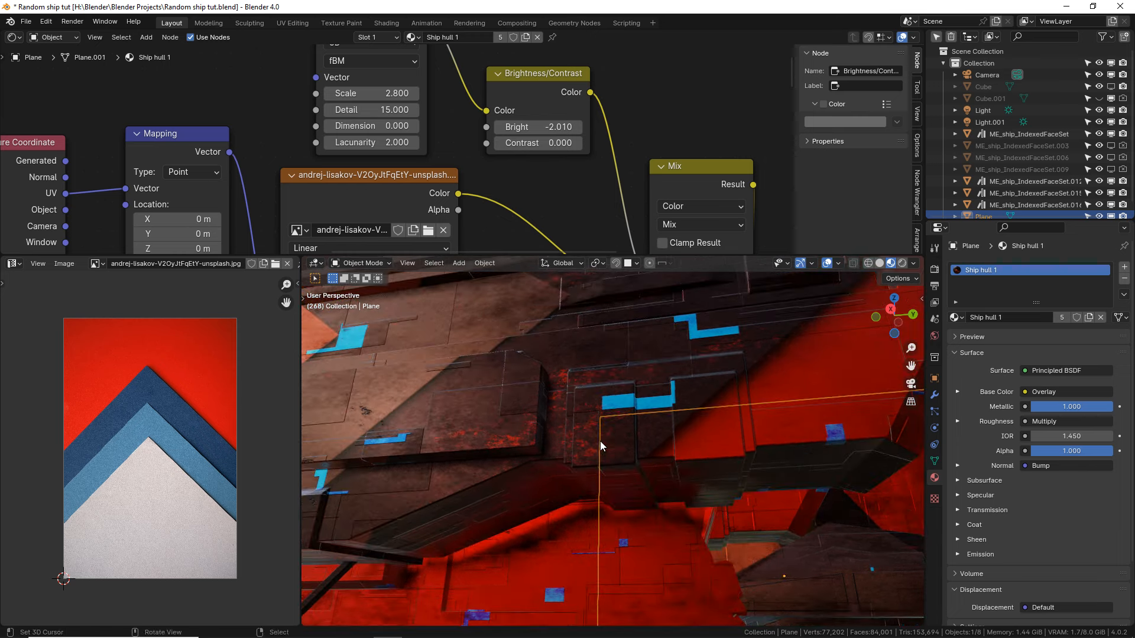
middle_drag(604, 402, 587, 420)
Raise the Mix node's B colour to full value and try near-white and other hues for the worn patches.
click(689, 211)
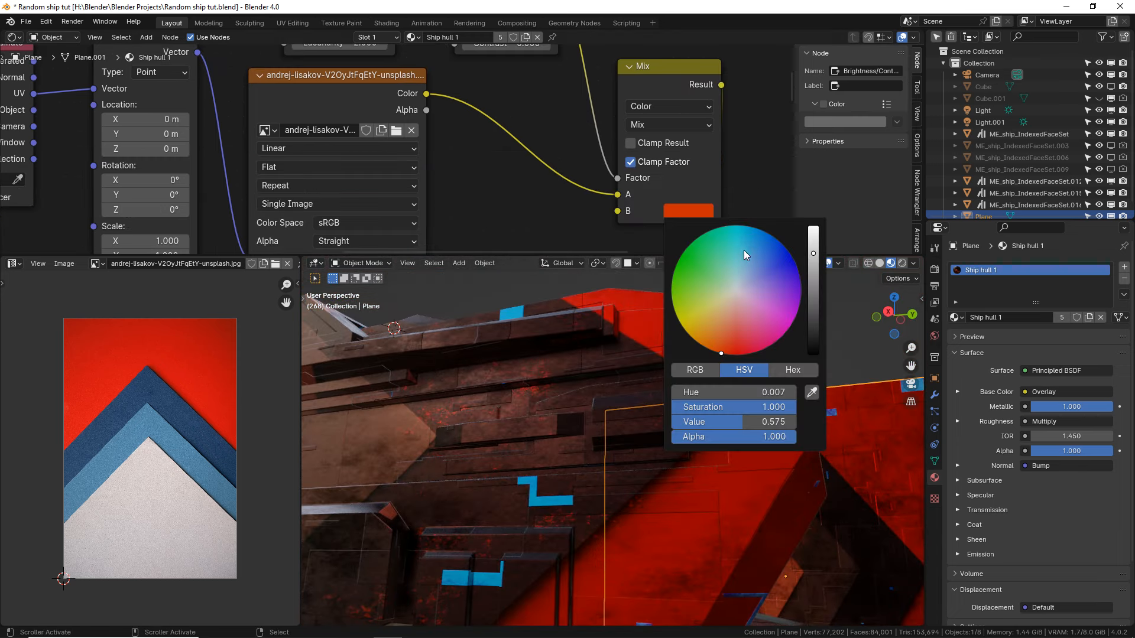
drag(743, 255, 732, 290)
drag(810, 252, 813, 225)
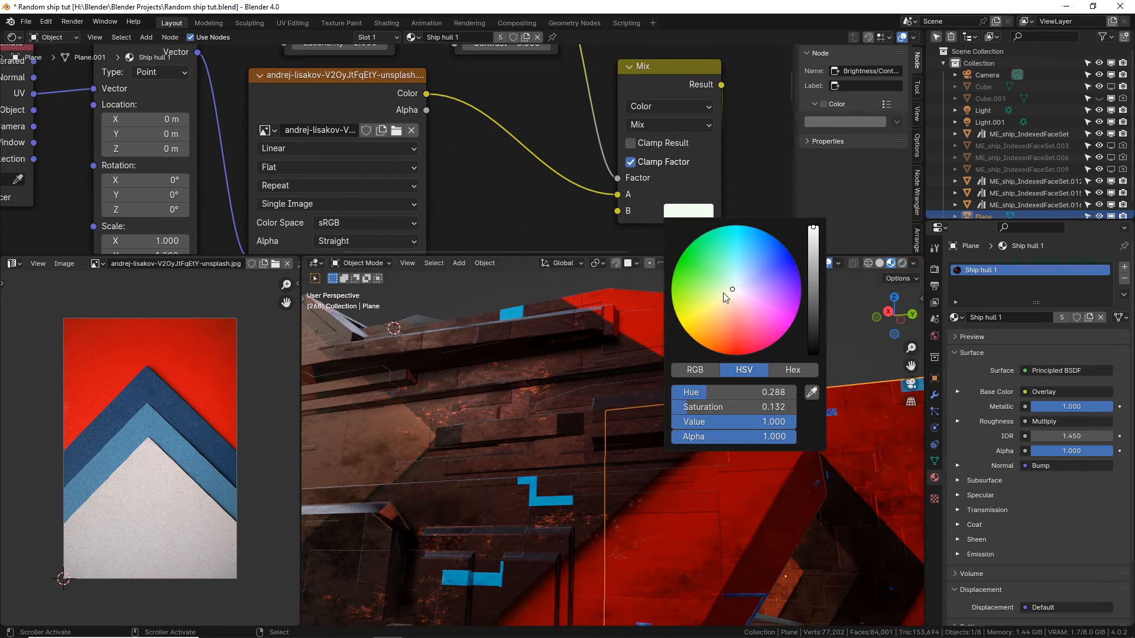
mouse_move(724, 295)
mouse_down()
mouse_move(750, 259)
mouse_move(775, 254)
mouse_move(728, 298)
mouse_move(694, 264)
mouse_up()
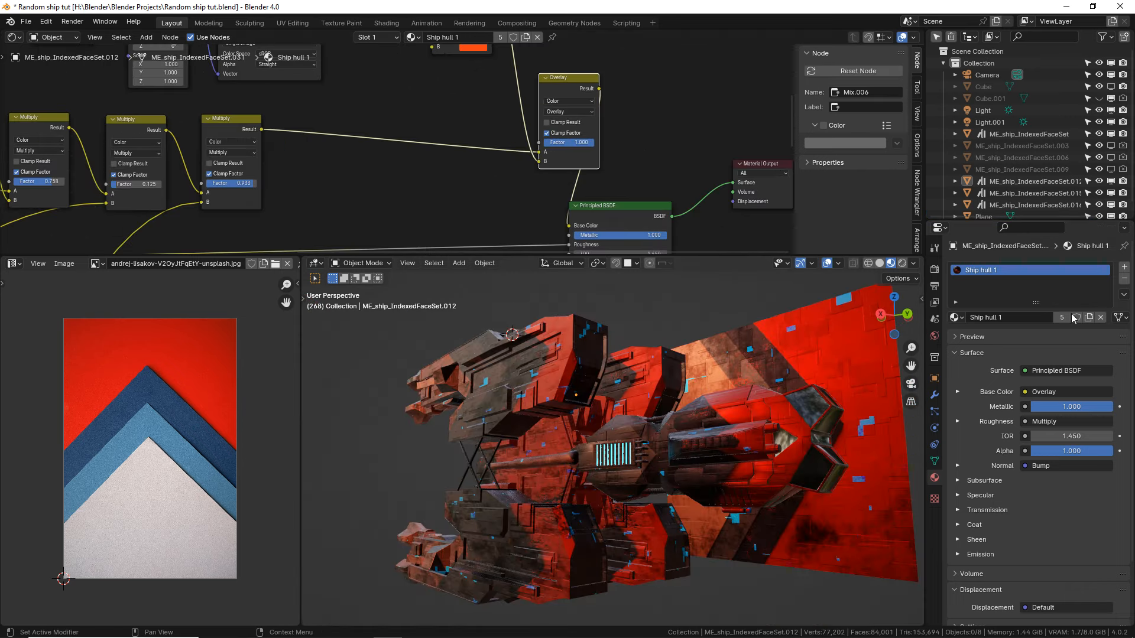
Select the ship's side hull sections and open their Panel generator node group for editing.
middle_drag(839, 367, 771, 374)
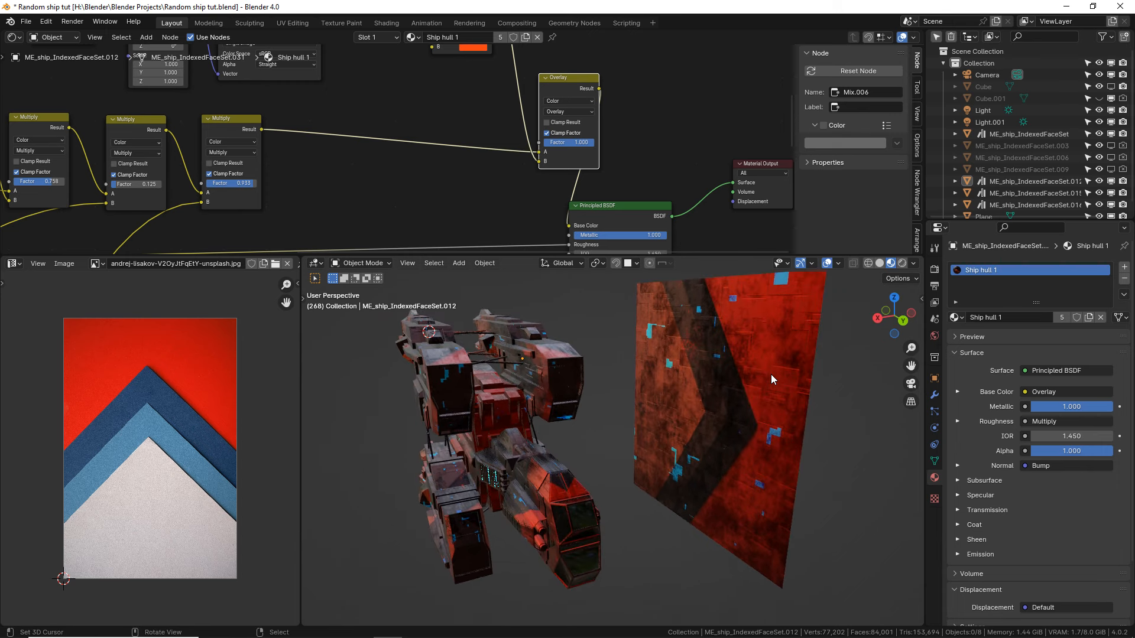
click(526, 434)
middle_drag(526, 434, 493, 389)
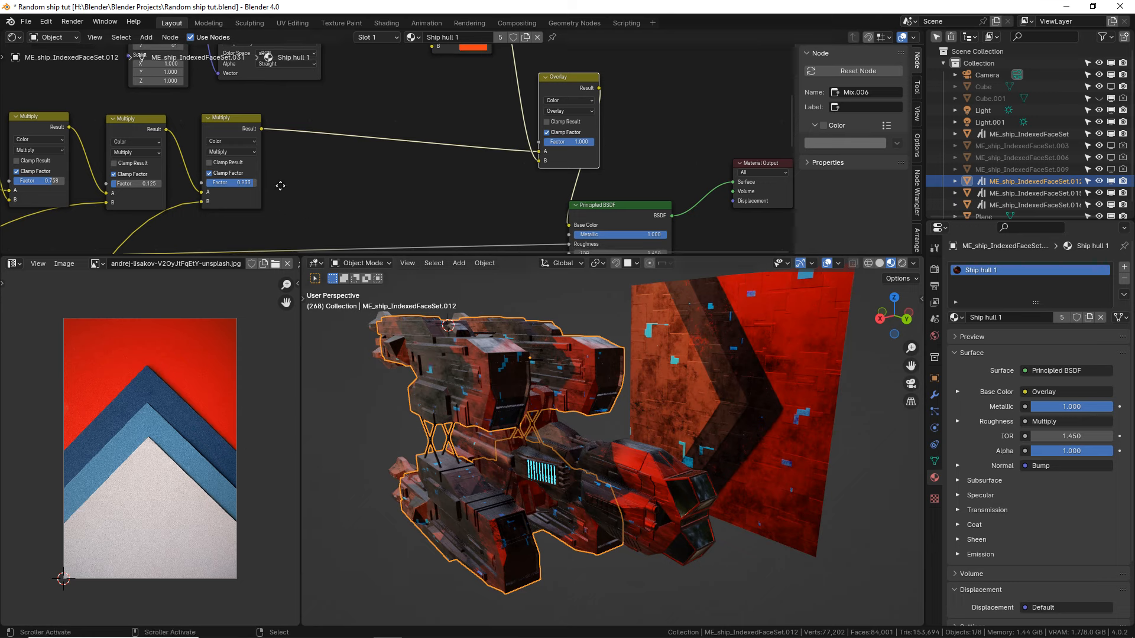
middle_drag(287, 187, 276, 103)
click(321, 150)
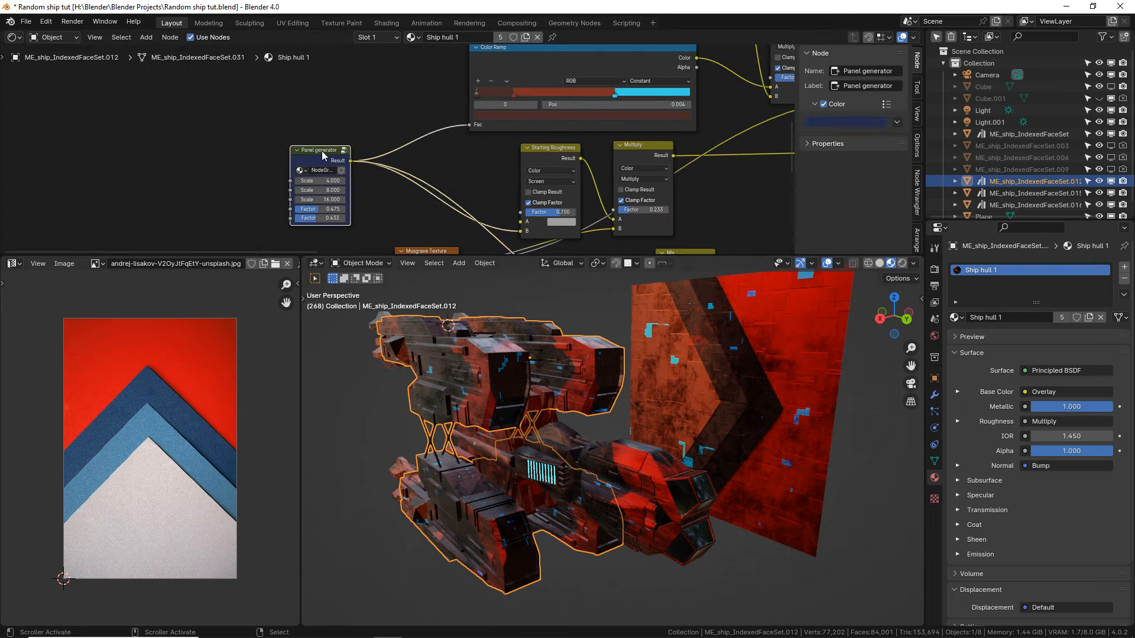
key(Tab)
In the panel group, set the white stop of the second Voronoi layer's Color Ramp to position 0.473.
middle_drag(290, 184, 407, 128)
scroll(545, 125, up, 1)
middle_drag(529, 130, 508, 180)
scroll(508, 182, up, 3)
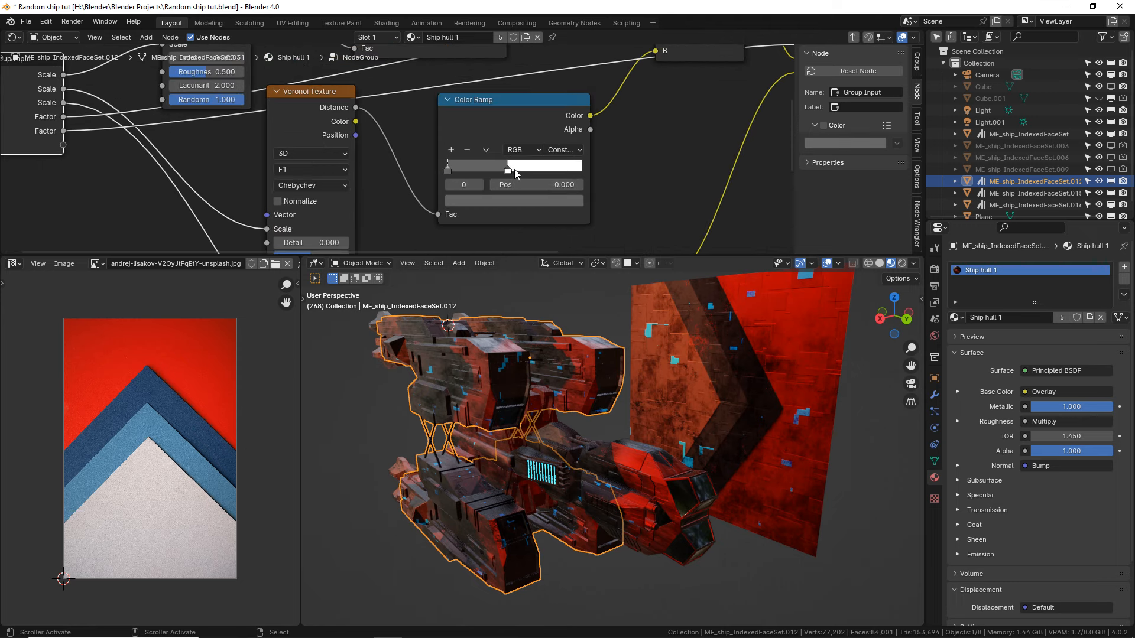
mouse_move(511, 166)
mouse_down()
mouse_move(533, 163)
mouse_move(511, 167)
mouse_up()
middle_drag(508, 150, 502, 153)
scroll(441, 173, down, 4)
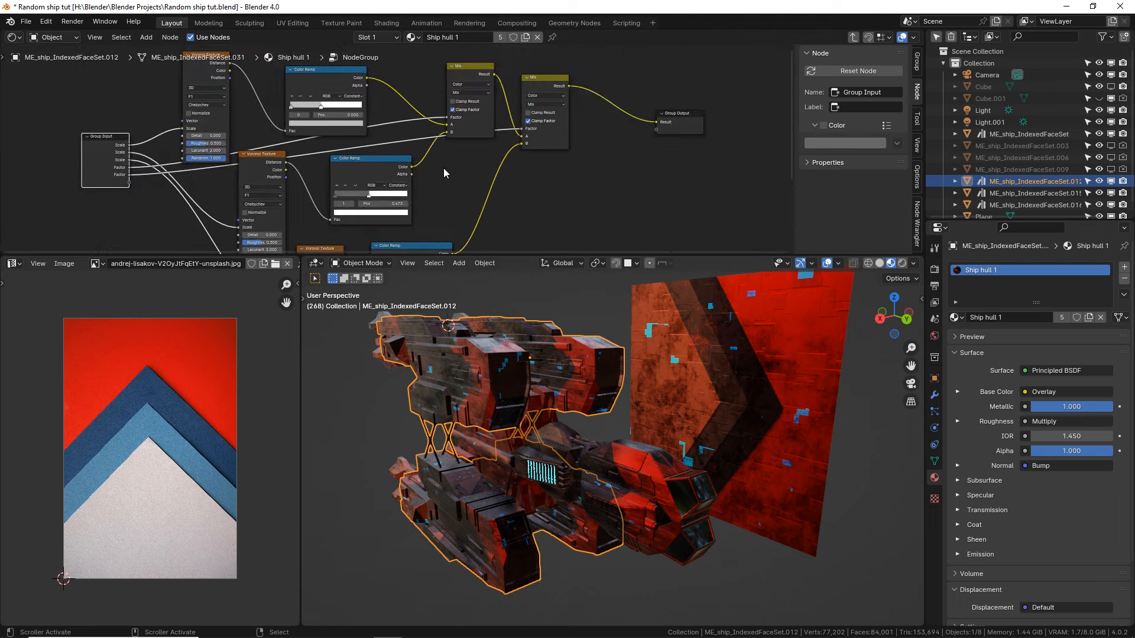
Deselect everything and examine the whole ship's weathered paint from the side.
middle_drag(509, 366, 544, 426)
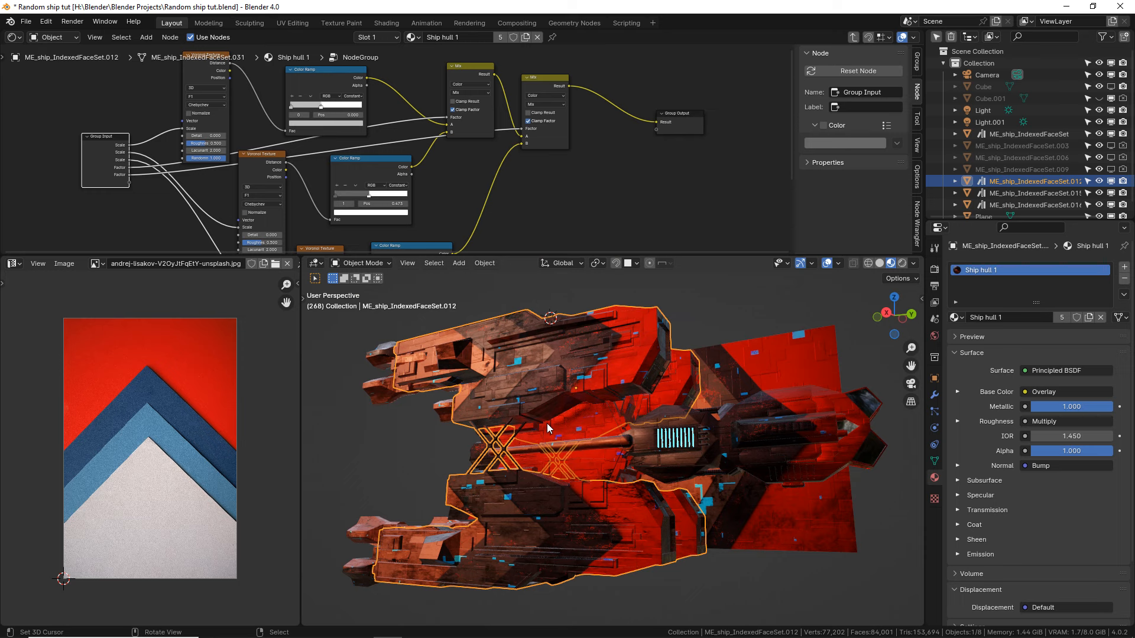
key(alt+a)
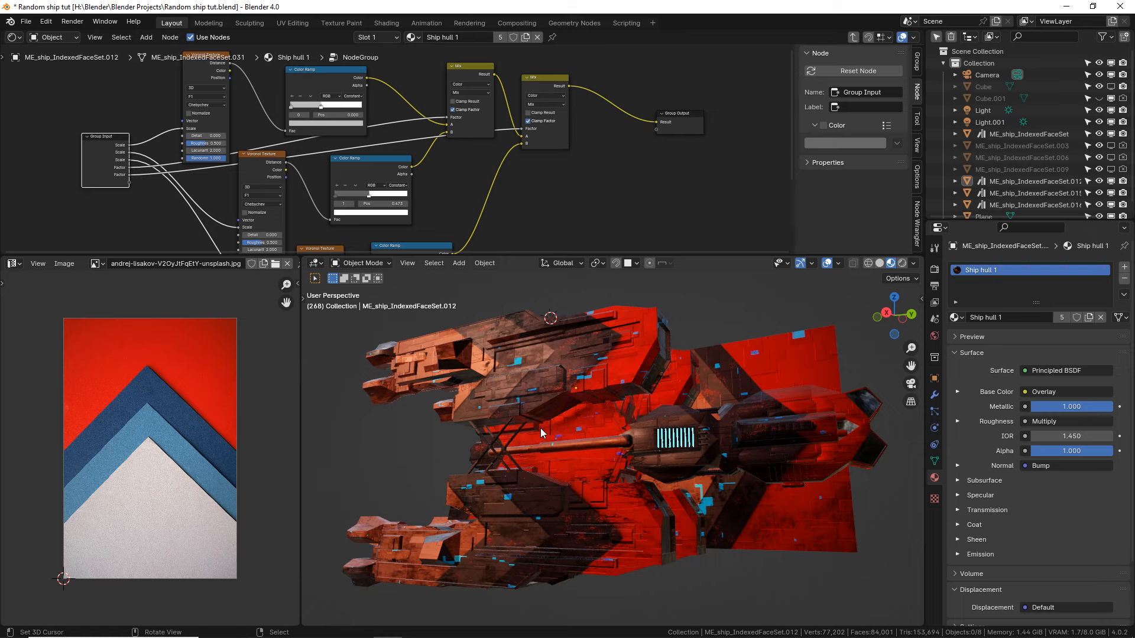
middle_drag(544, 416, 604, 426)
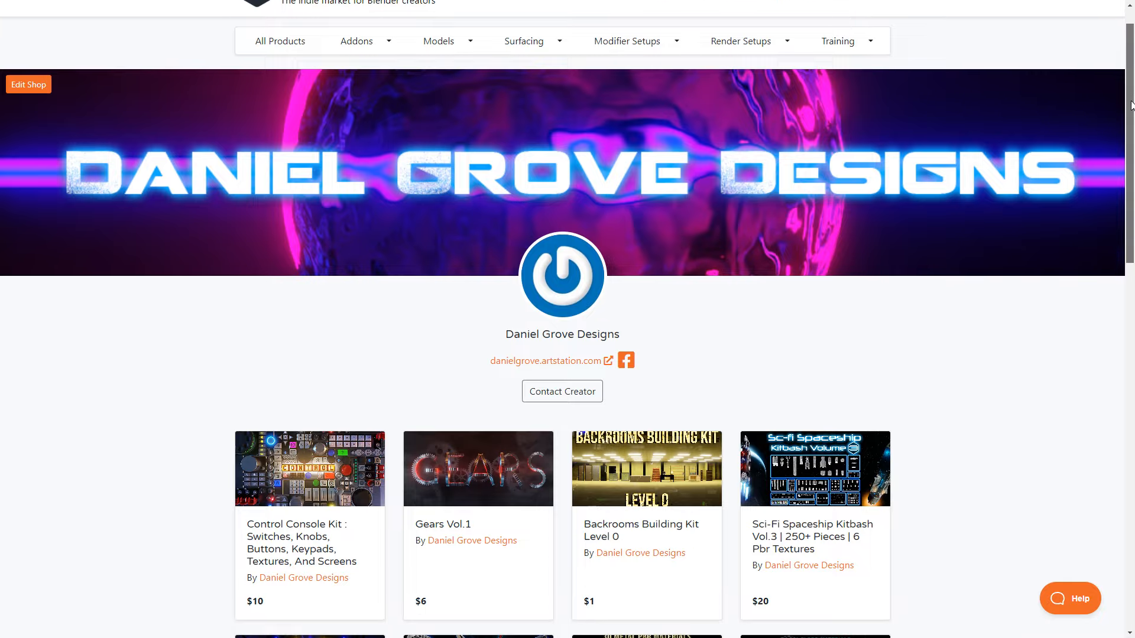
Switch to the web browser and look through the product listings on the creator's Blender asset shop page.
scroll(567, 319, down, 5)
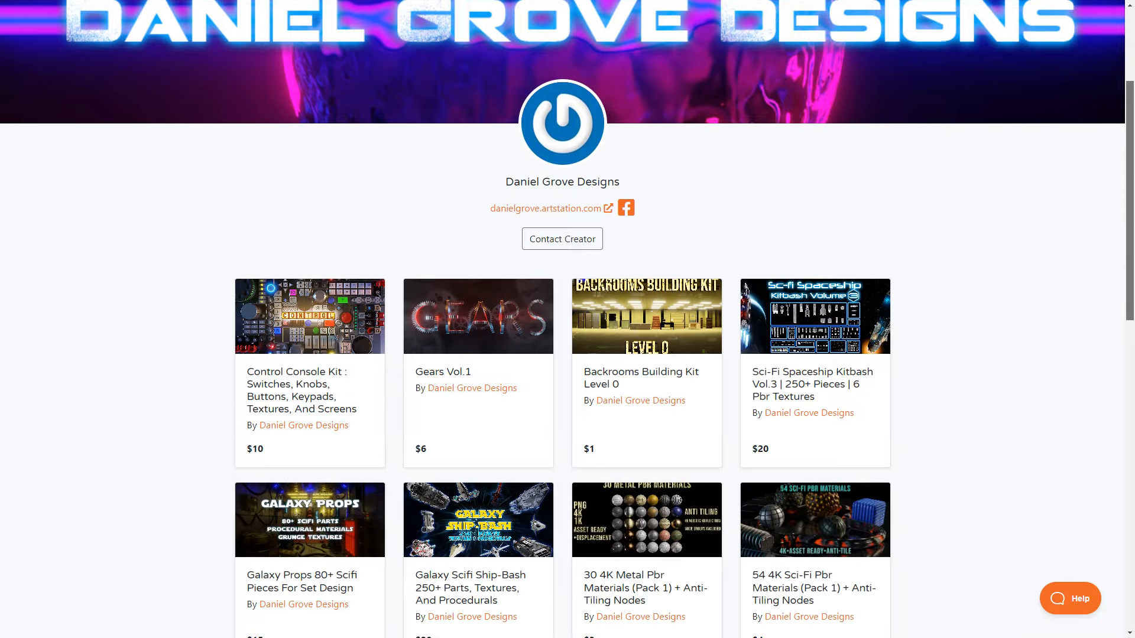
scroll(567, 320, down, 5)
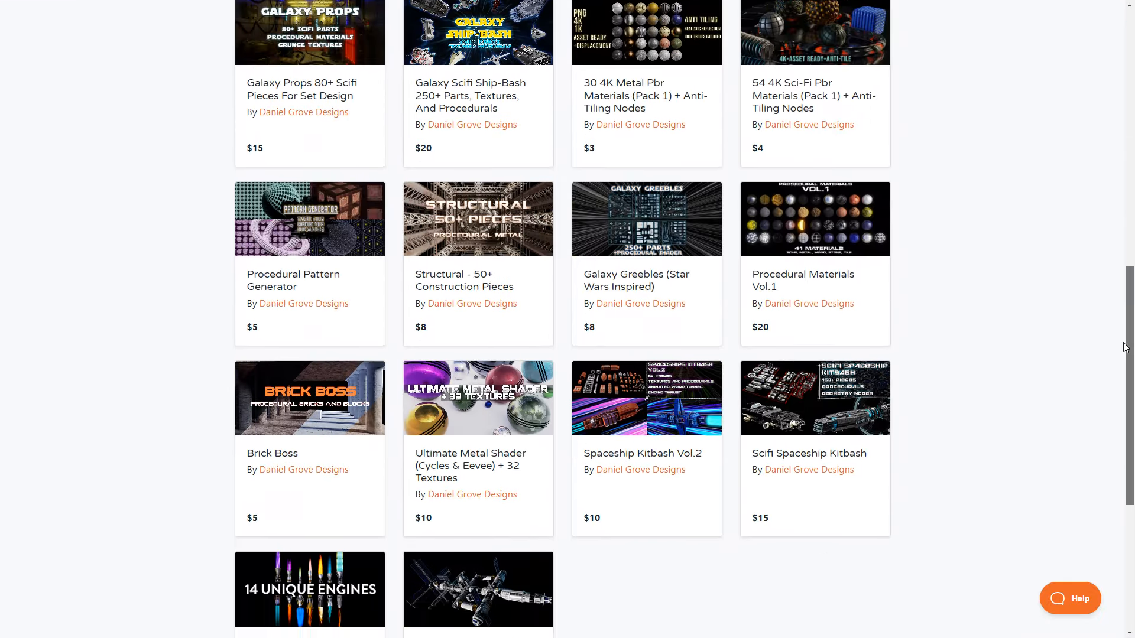